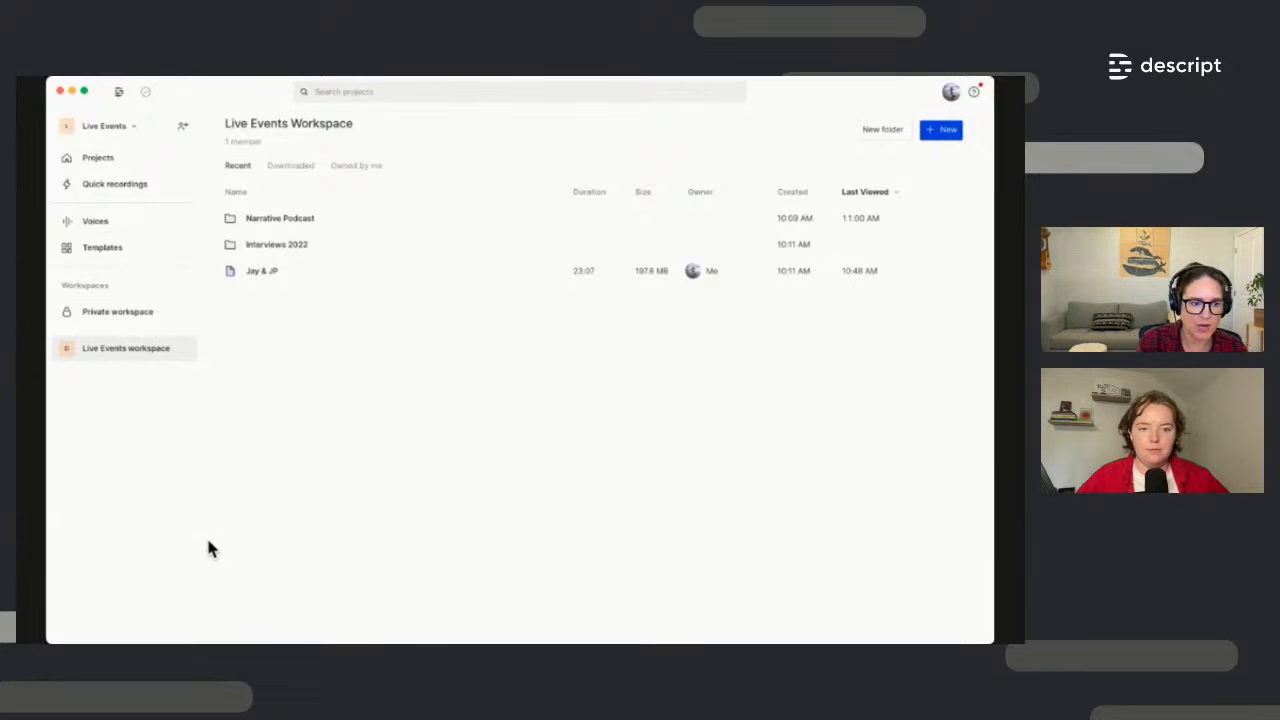
Inside Narrative Podcast, create a new folder named Interviews A-F
left_click(281, 222)
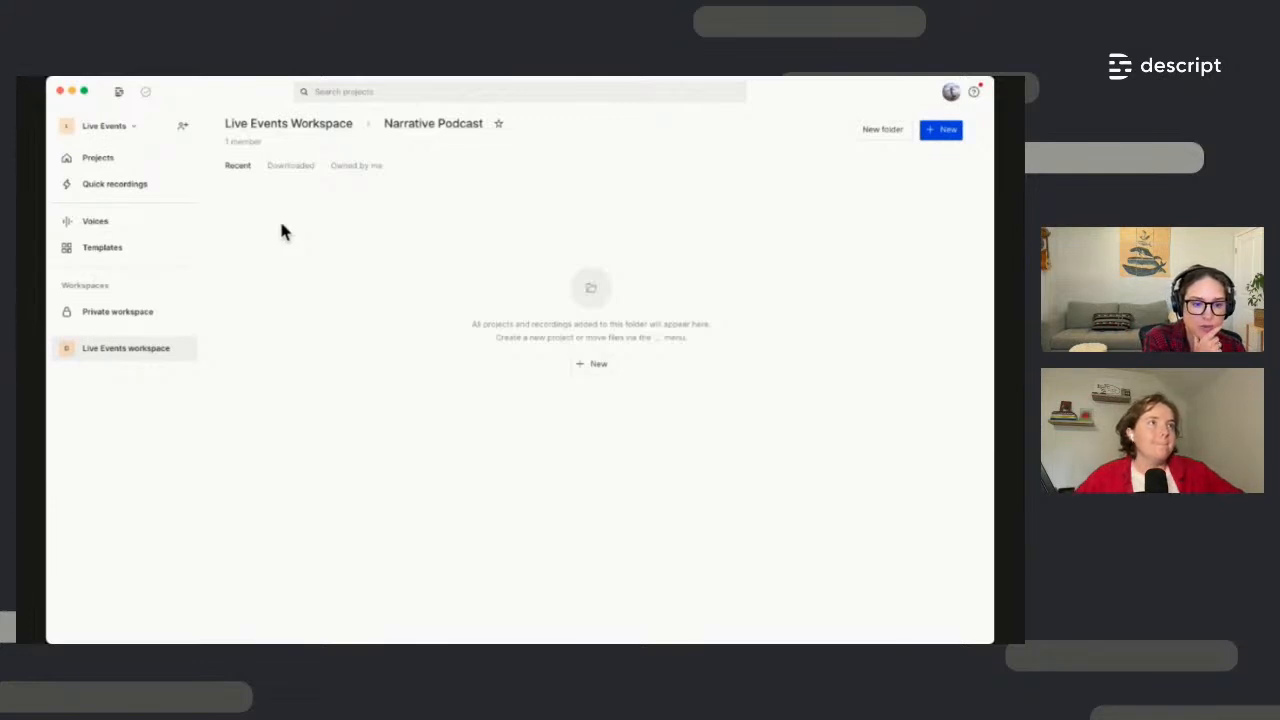
left_click(883, 130)
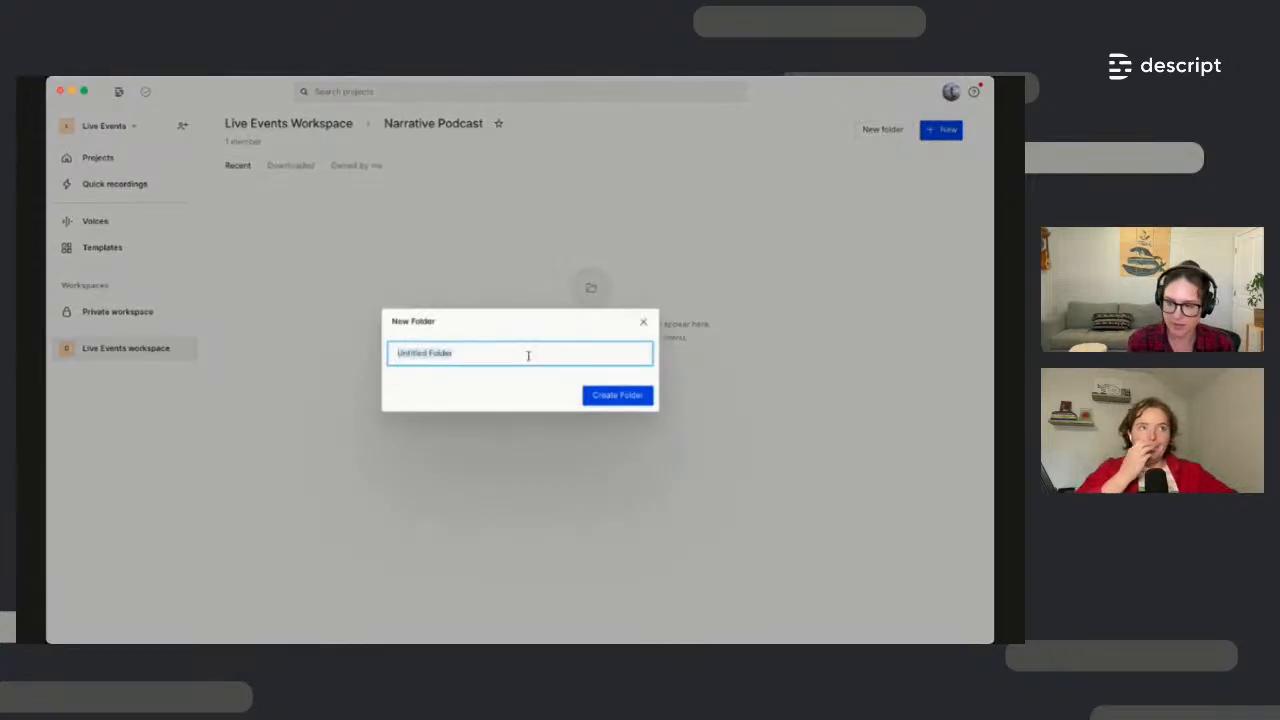
type("Interviews")
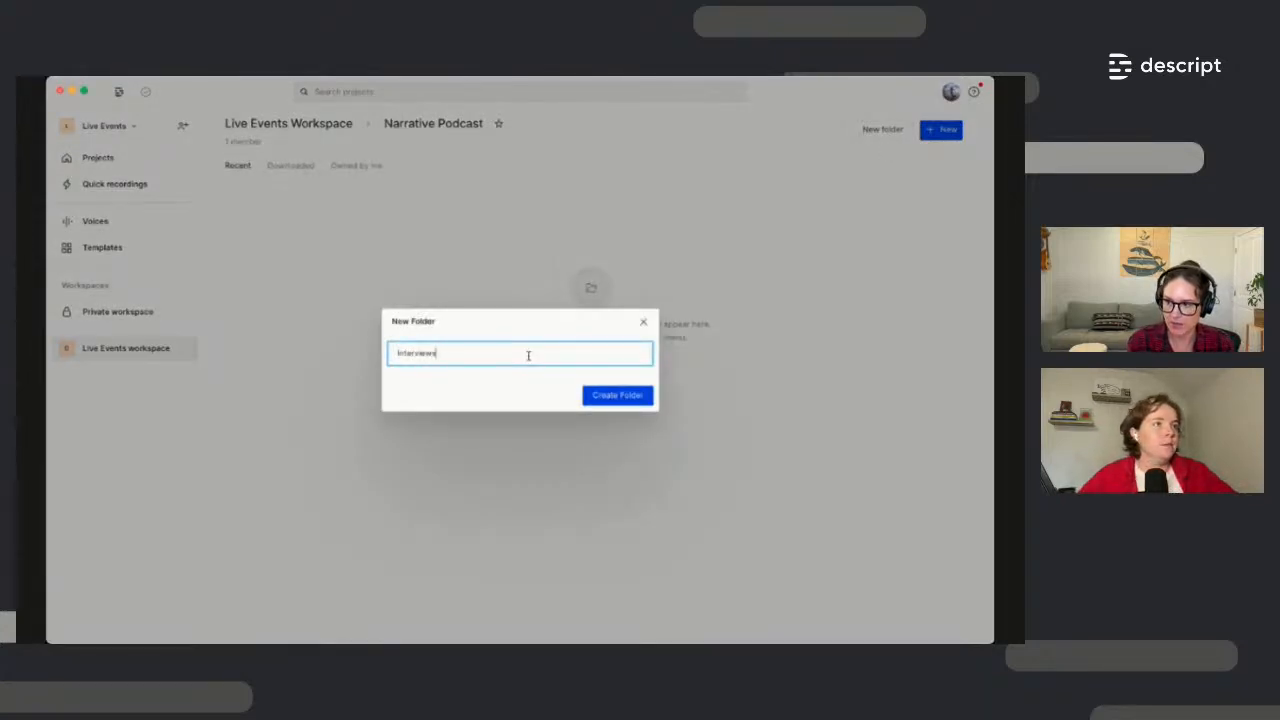
type(" A-H")
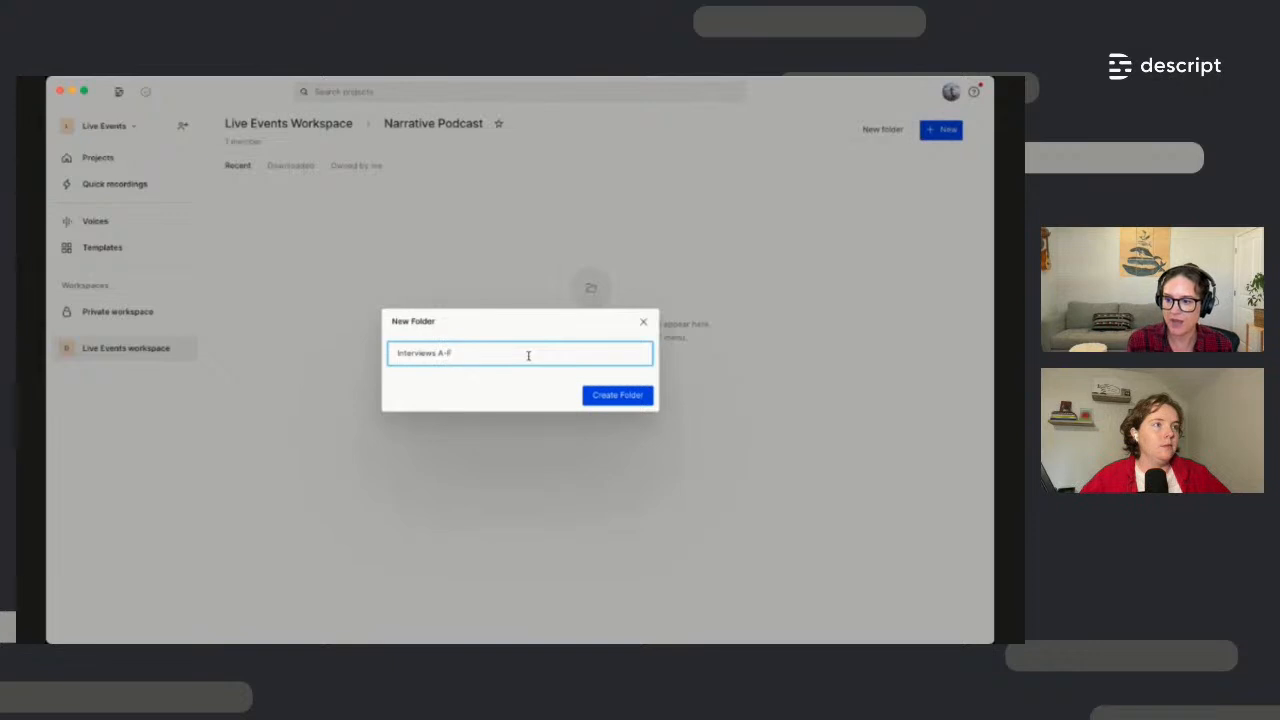
left_click(616, 395)
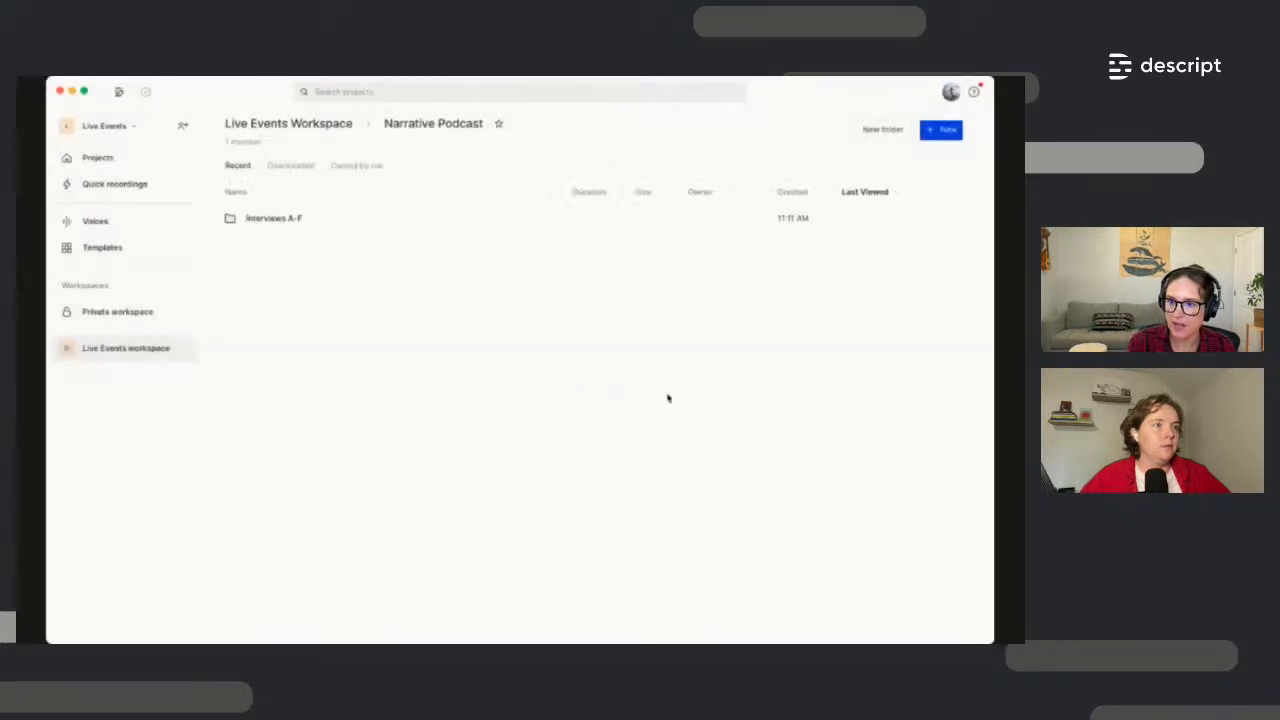
Create a second folder named Interviews G-Z
left_click(884, 131)
key("BackSpace")
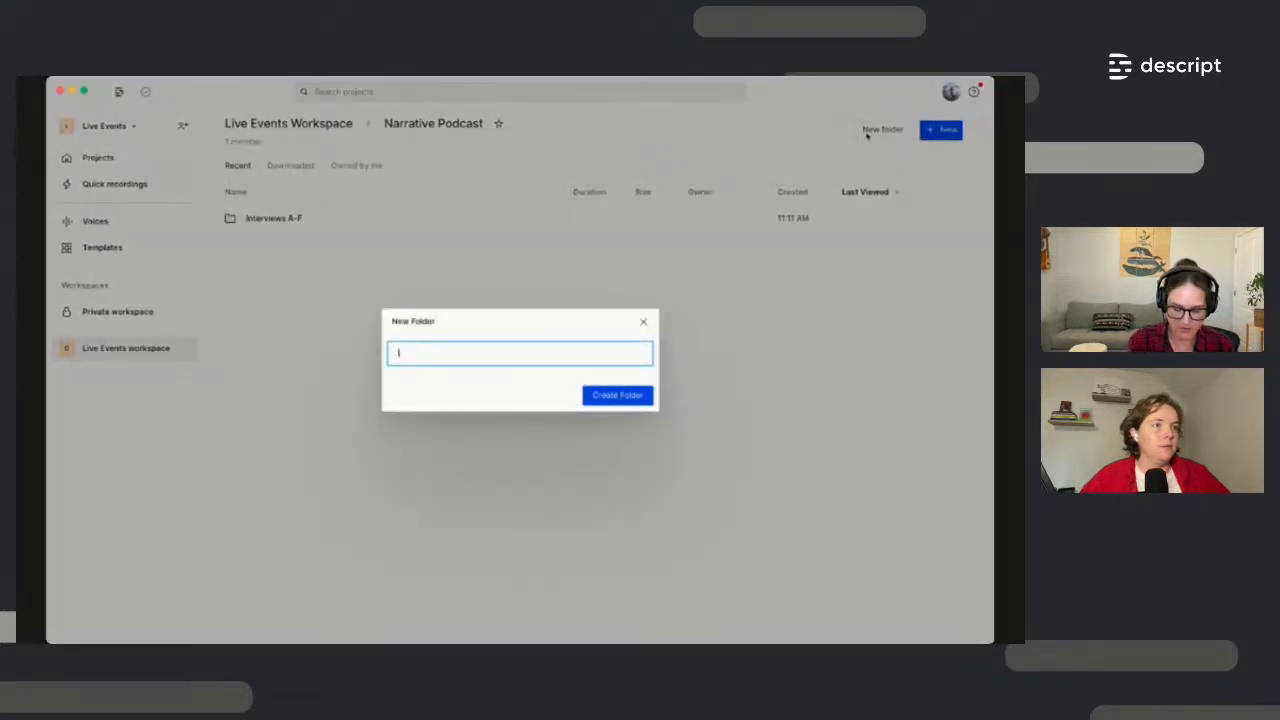
type("Interviews G-Z")
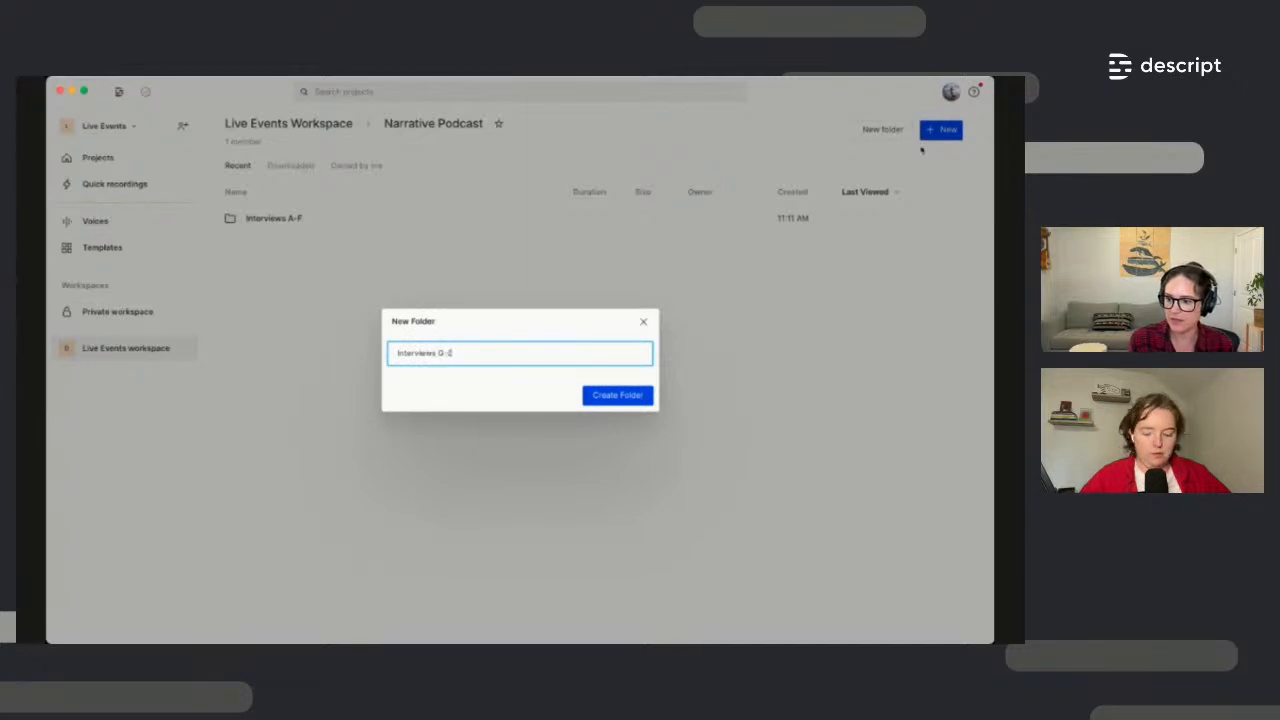
left_click(640, 398)
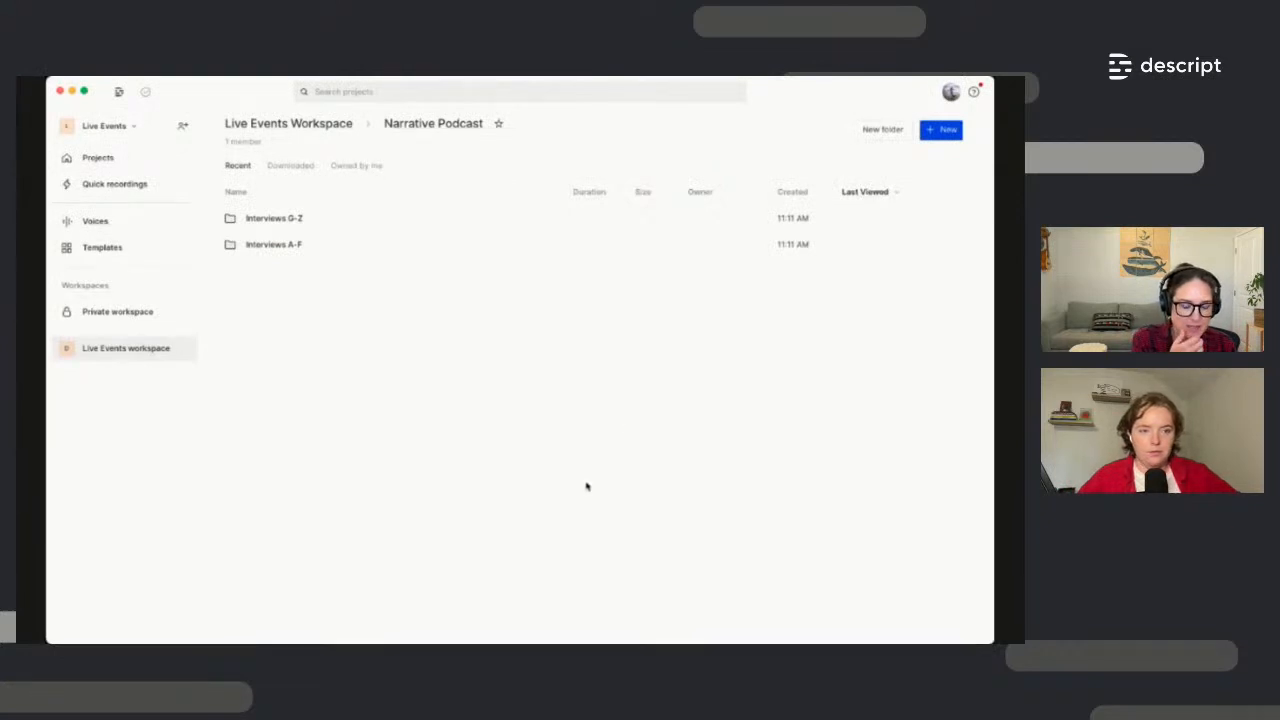
left_click(415, 100)
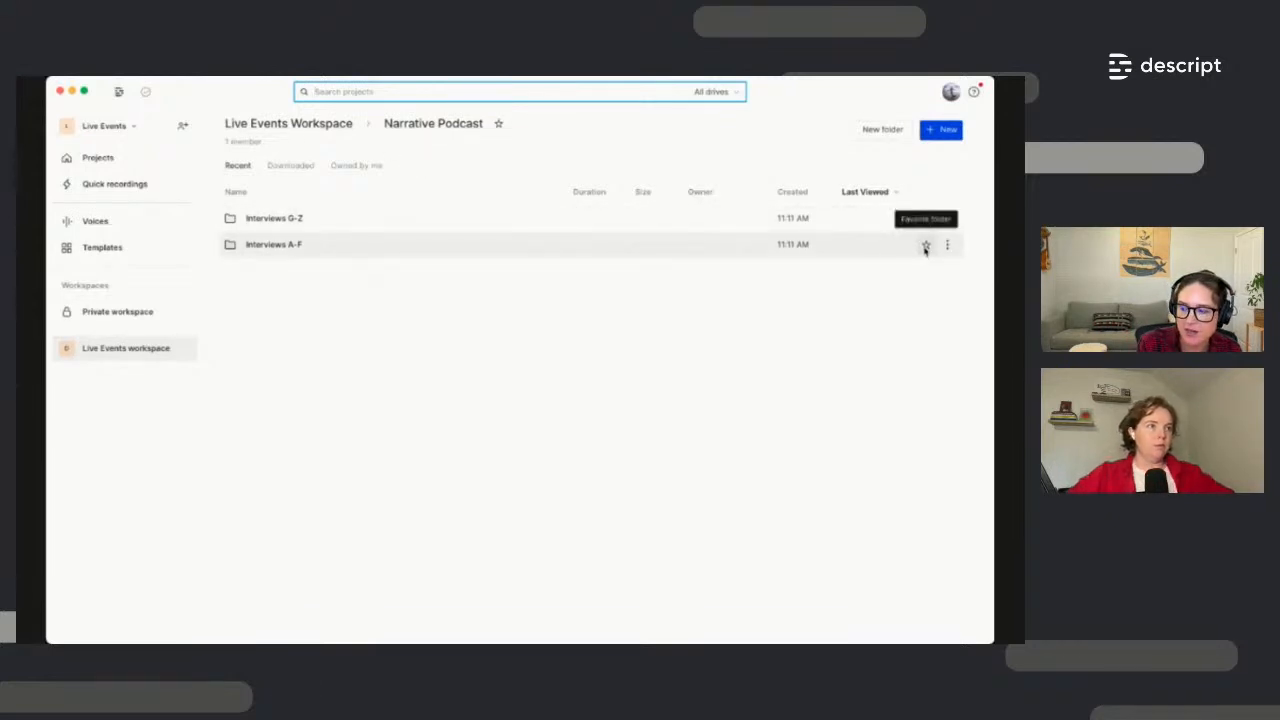
Star Interviews A-F as a favourite, check the workspace root, and return to Narrative Podcast
left_click(925, 247)
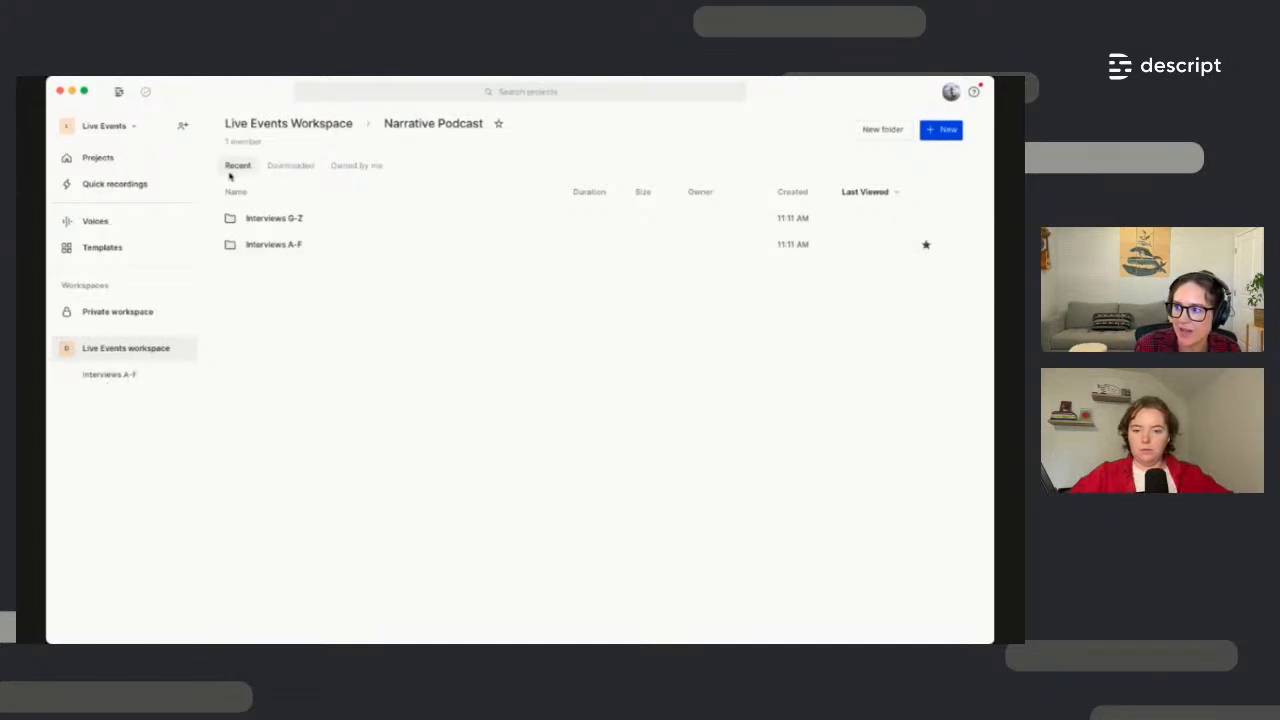
left_click(310, 128)
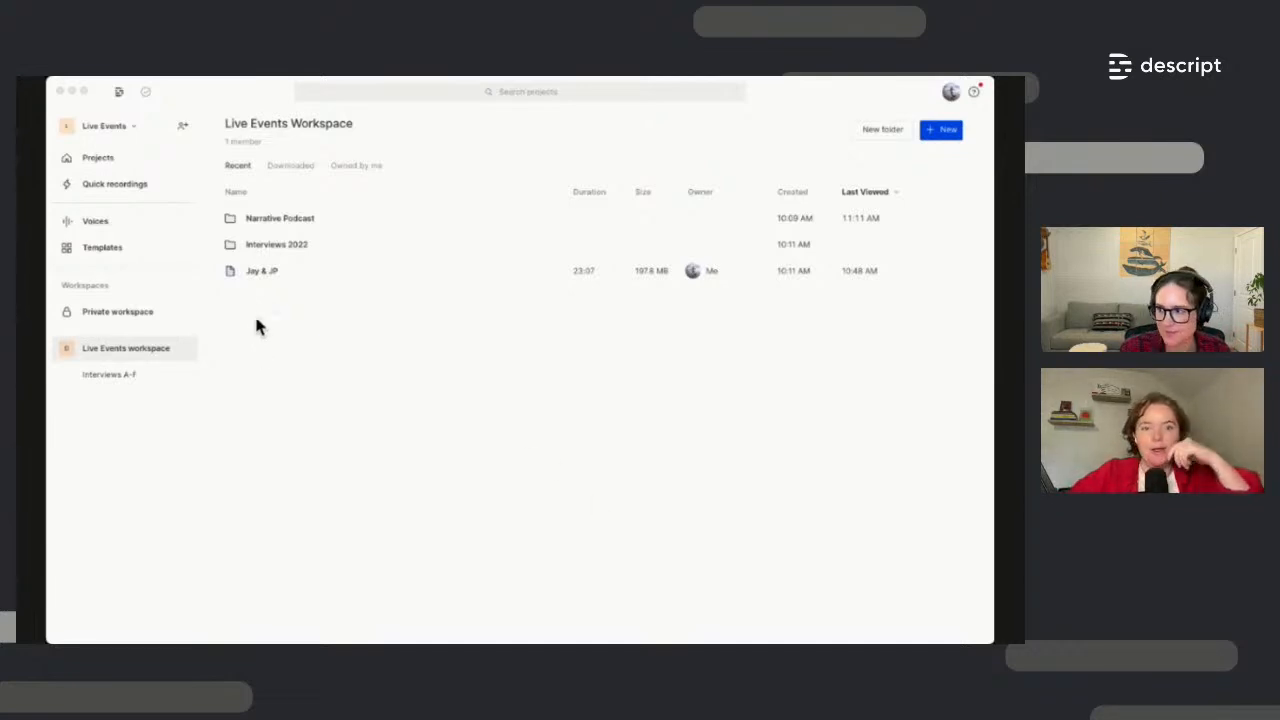
left_click(285, 220)
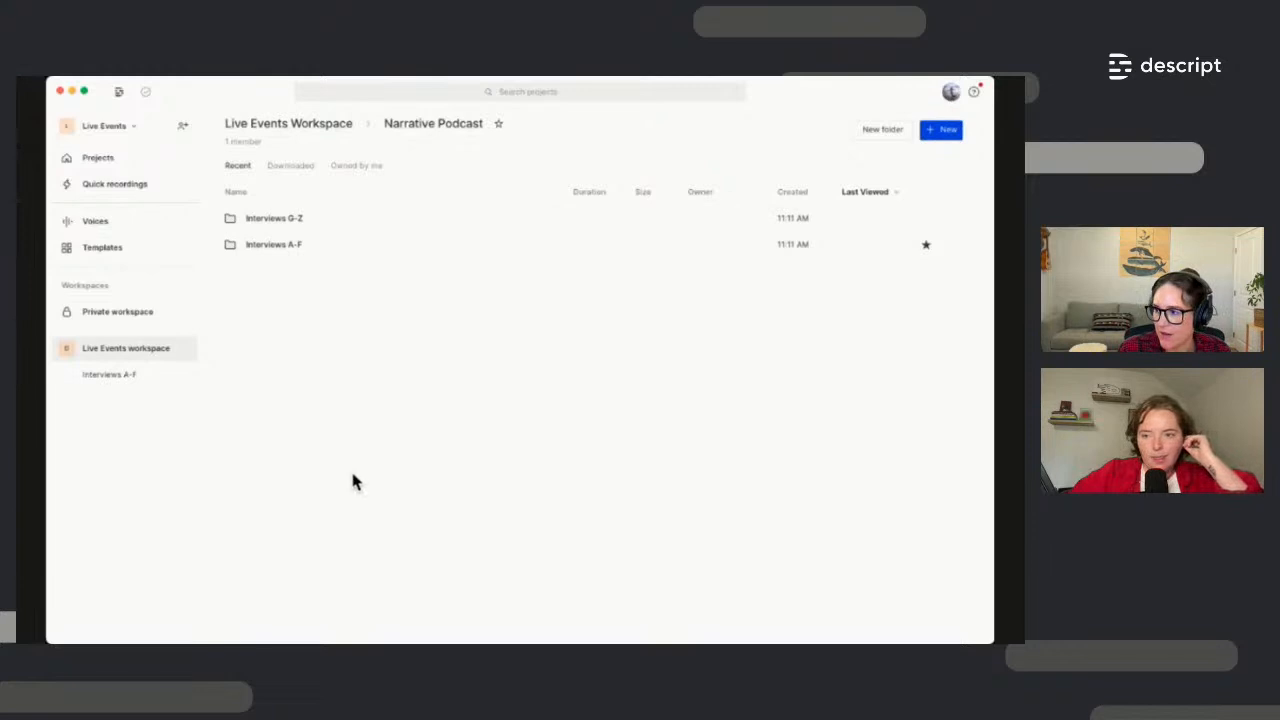
left_click(182, 126)
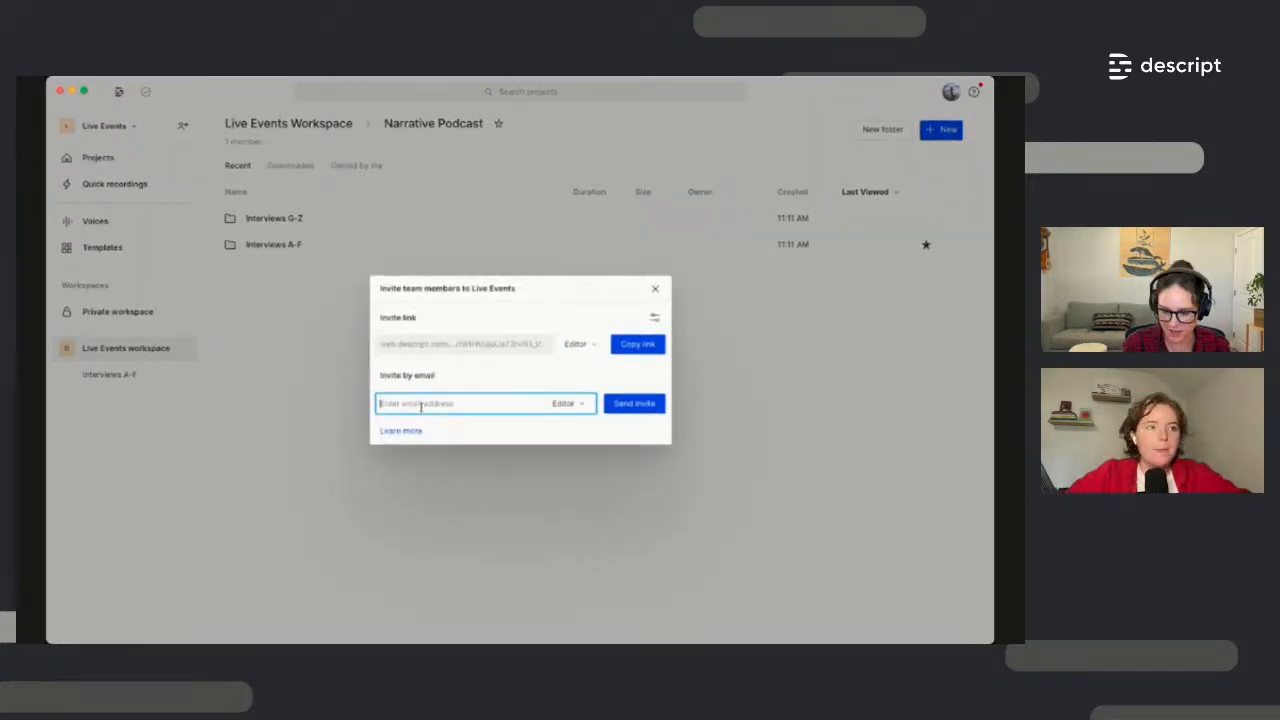
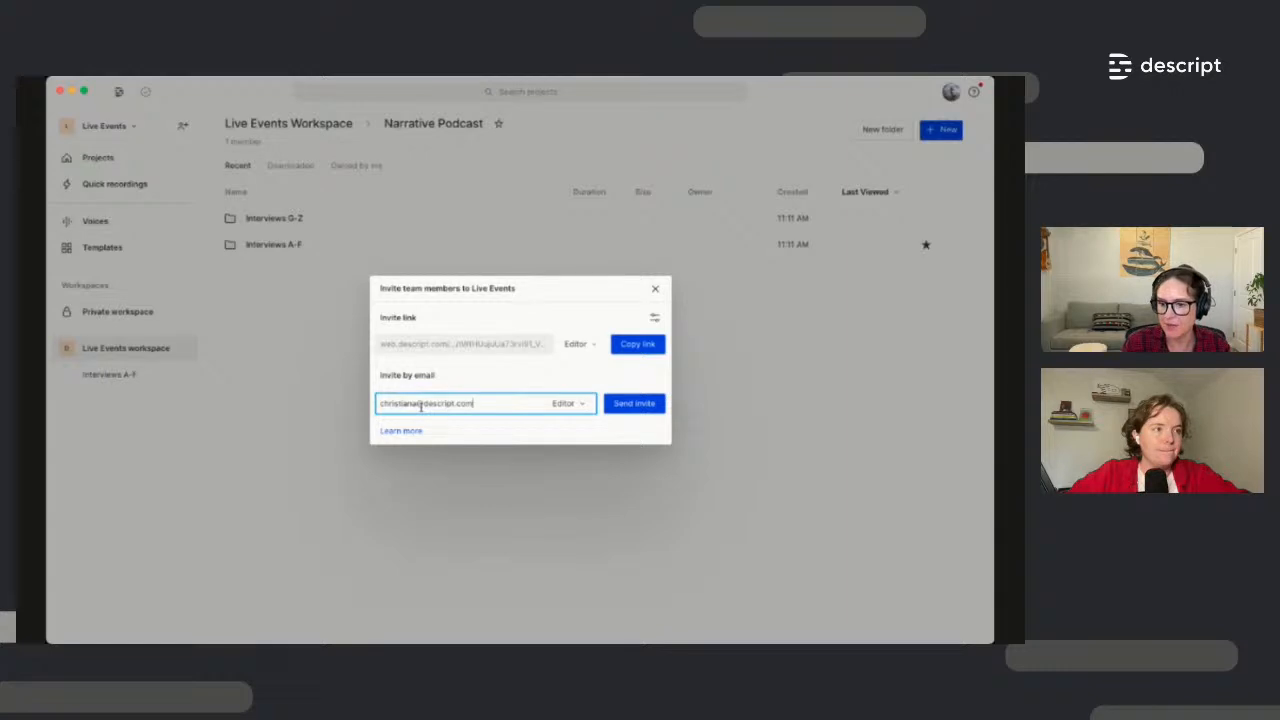
Invite a team member by e-mail to Live Events with the Editor role
left_click(583, 404)
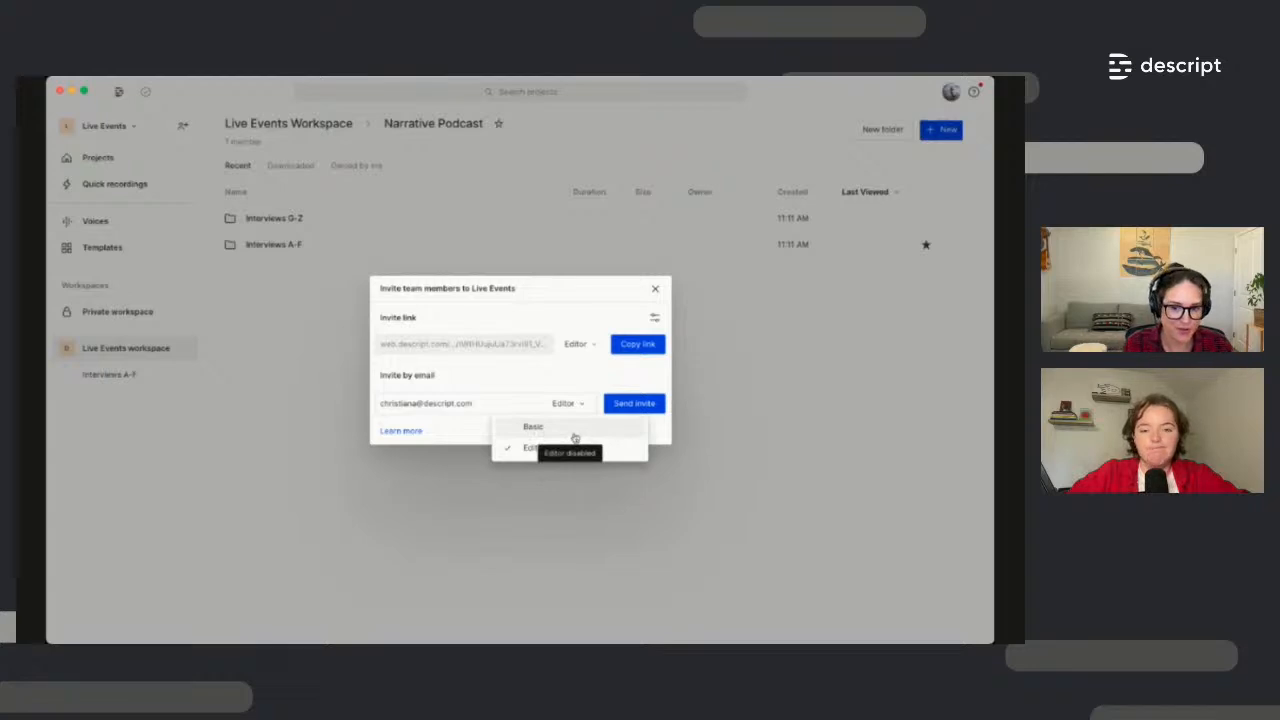
left_click(652, 420)
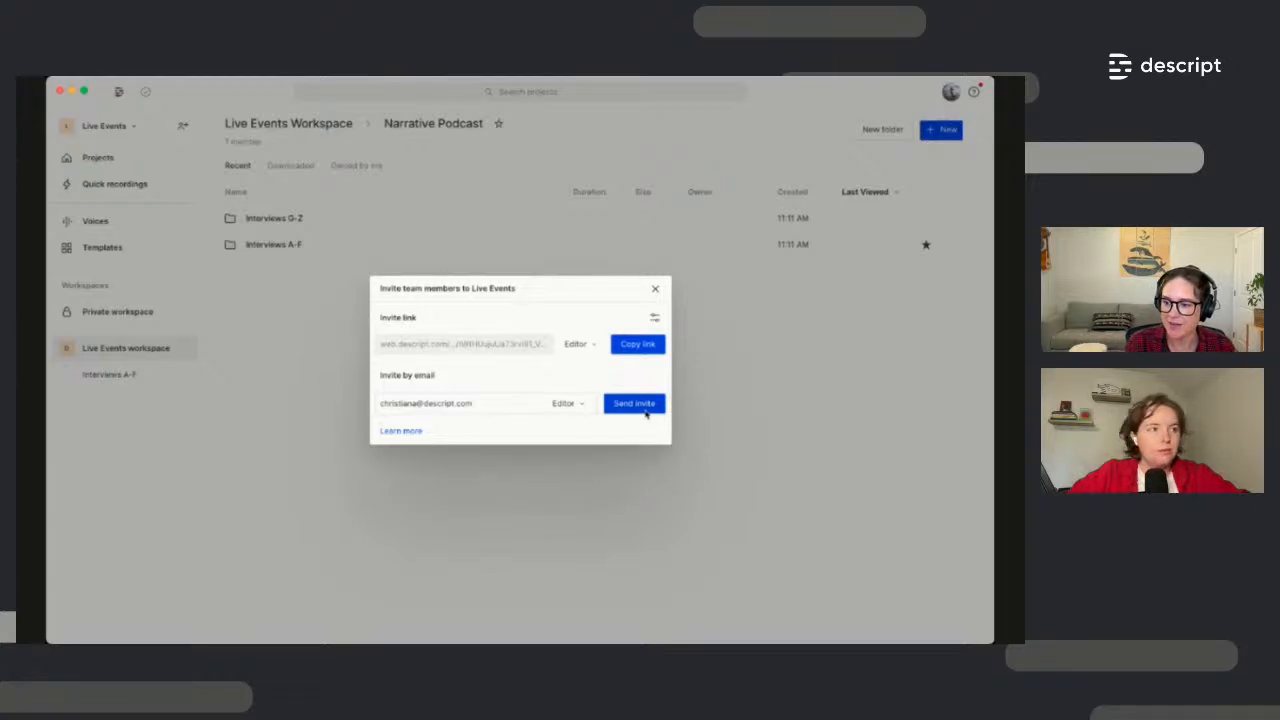
left_click(643, 403)
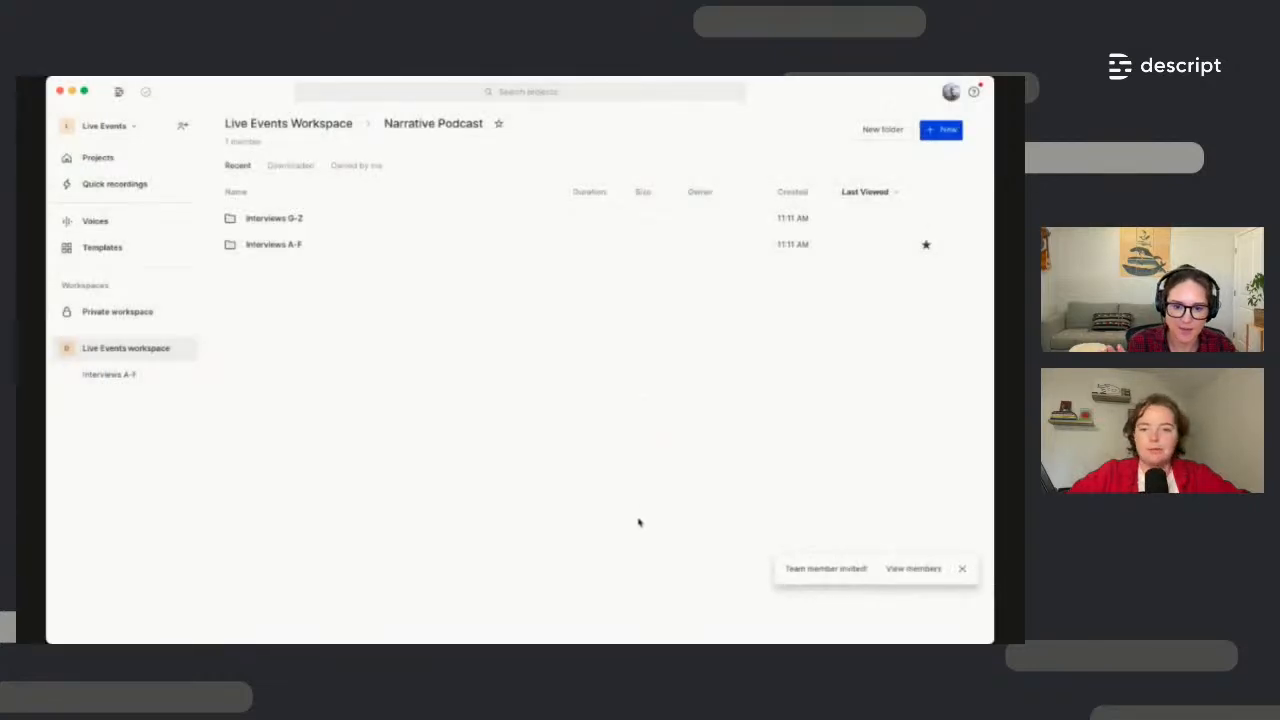
left_click(962, 568)
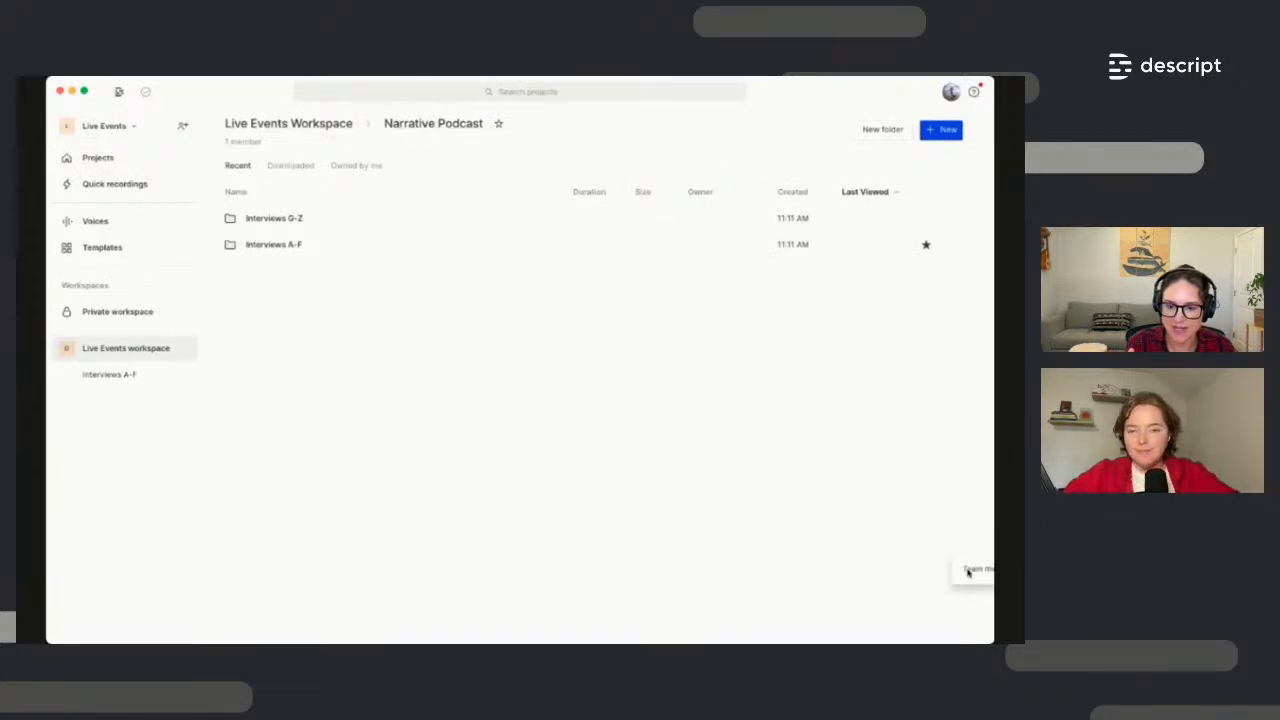
left_click(157, 352)
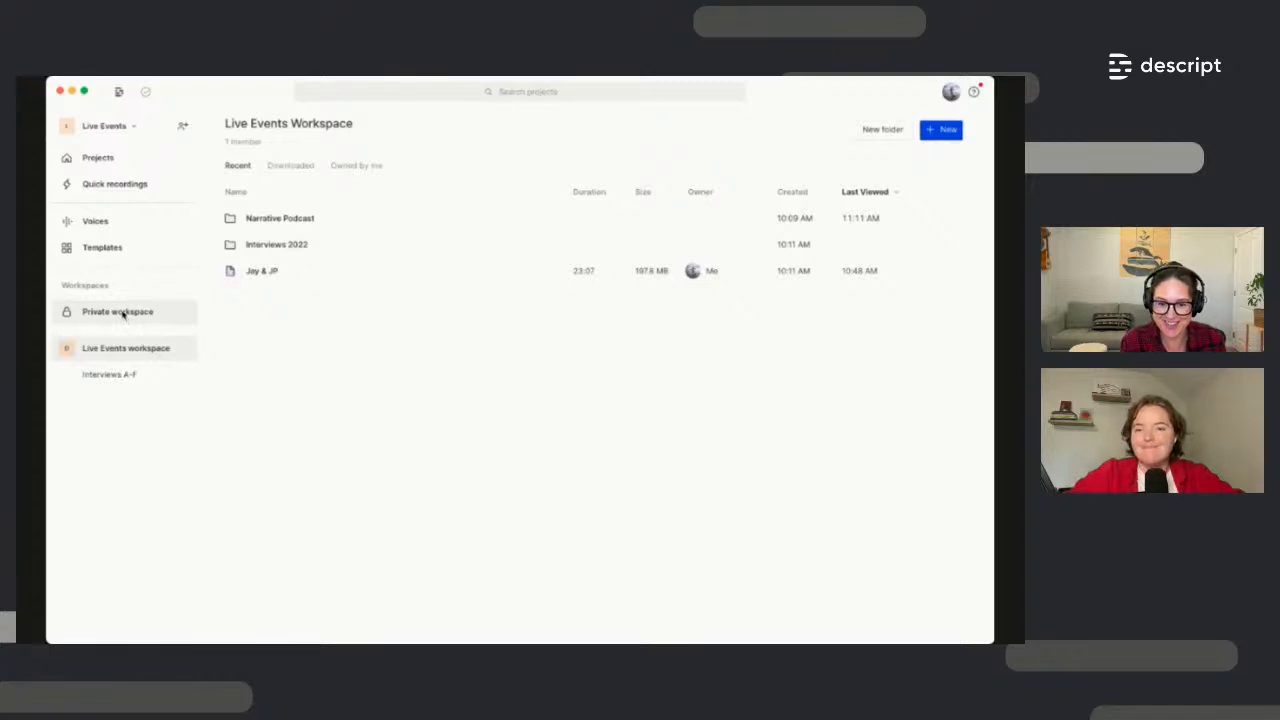
Visit the Private Workspace, then switch back to the Live Events workspace
left_click(121, 312)
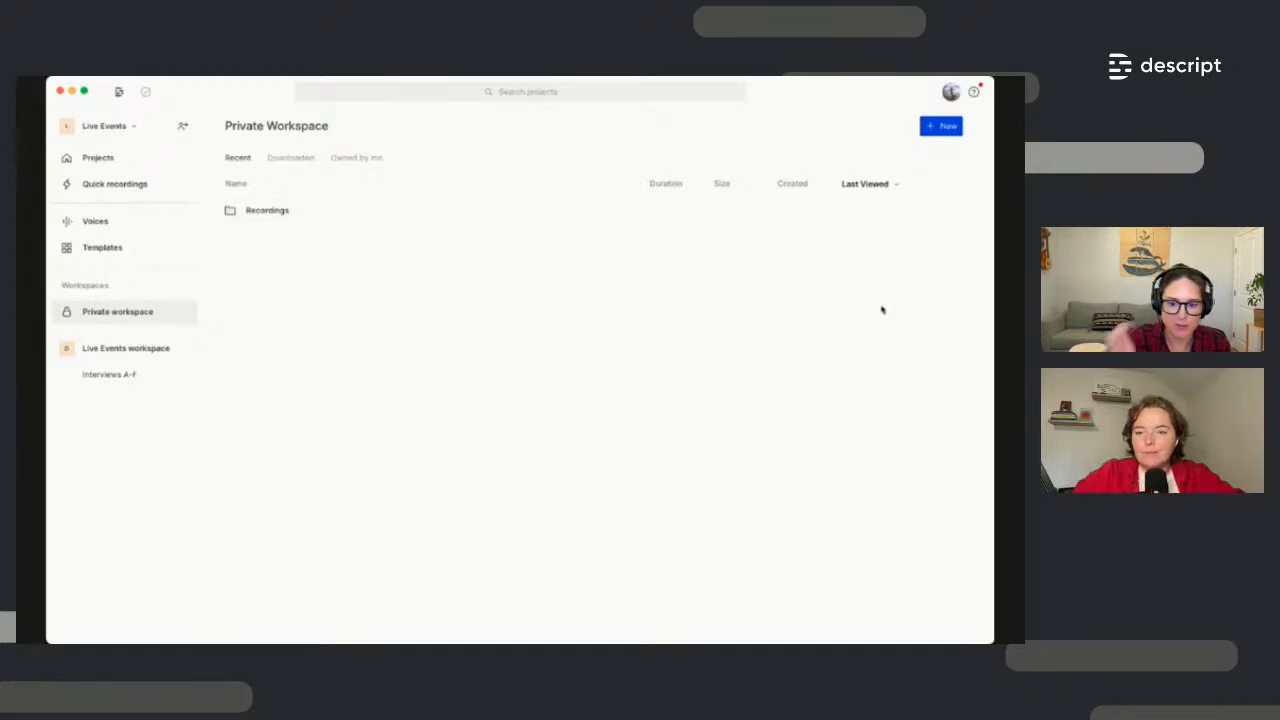
left_click(145, 352)
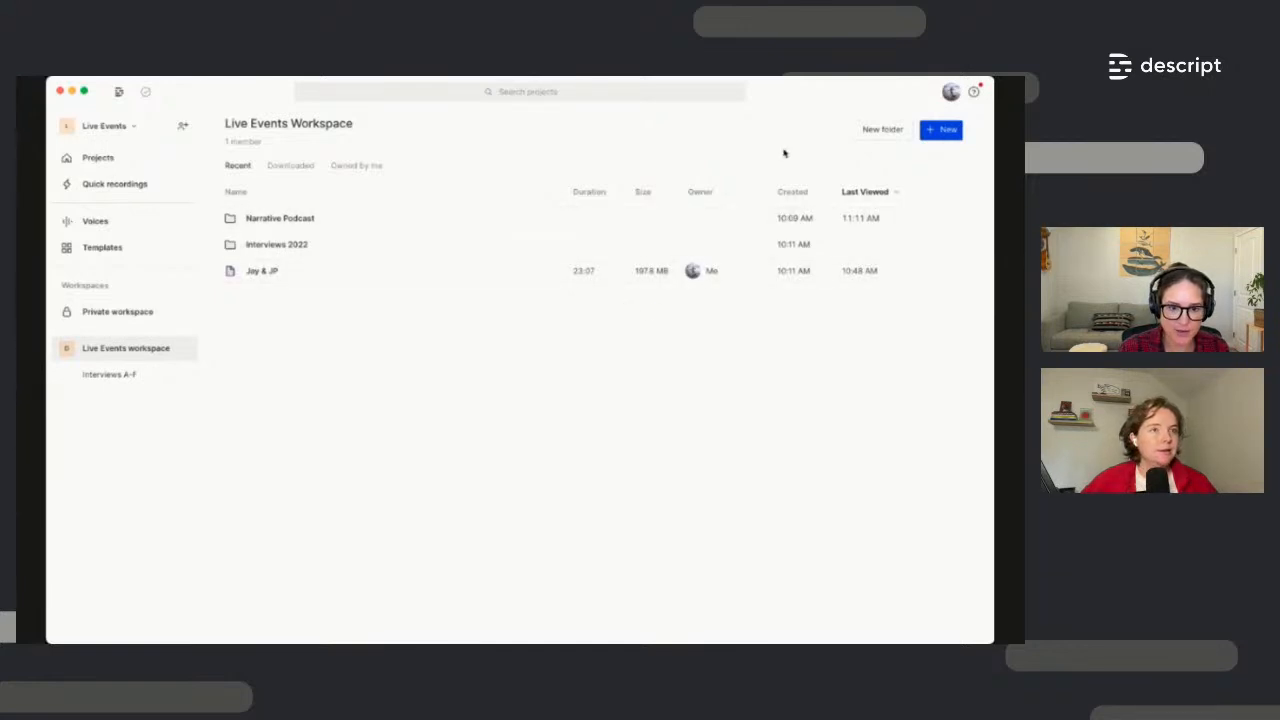
Review the new project types, close that menu, and open the Jay & JP project
left_click(955, 136)
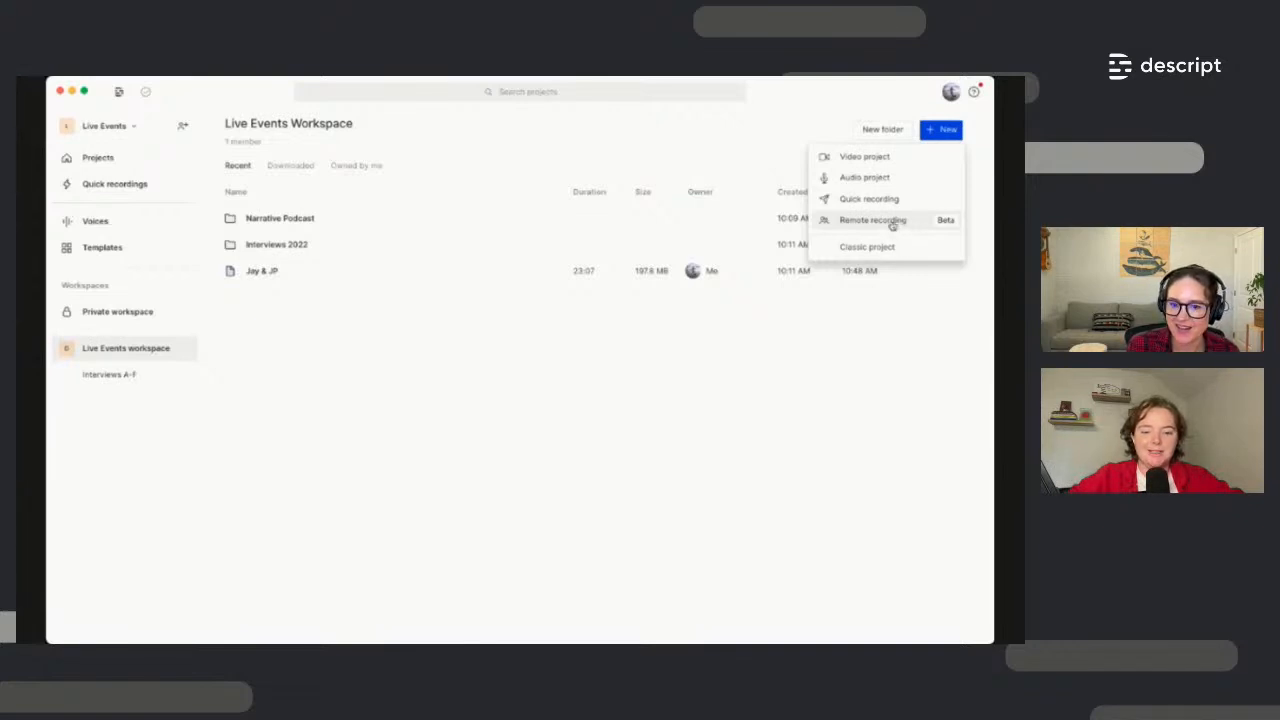
left_click(862, 411)
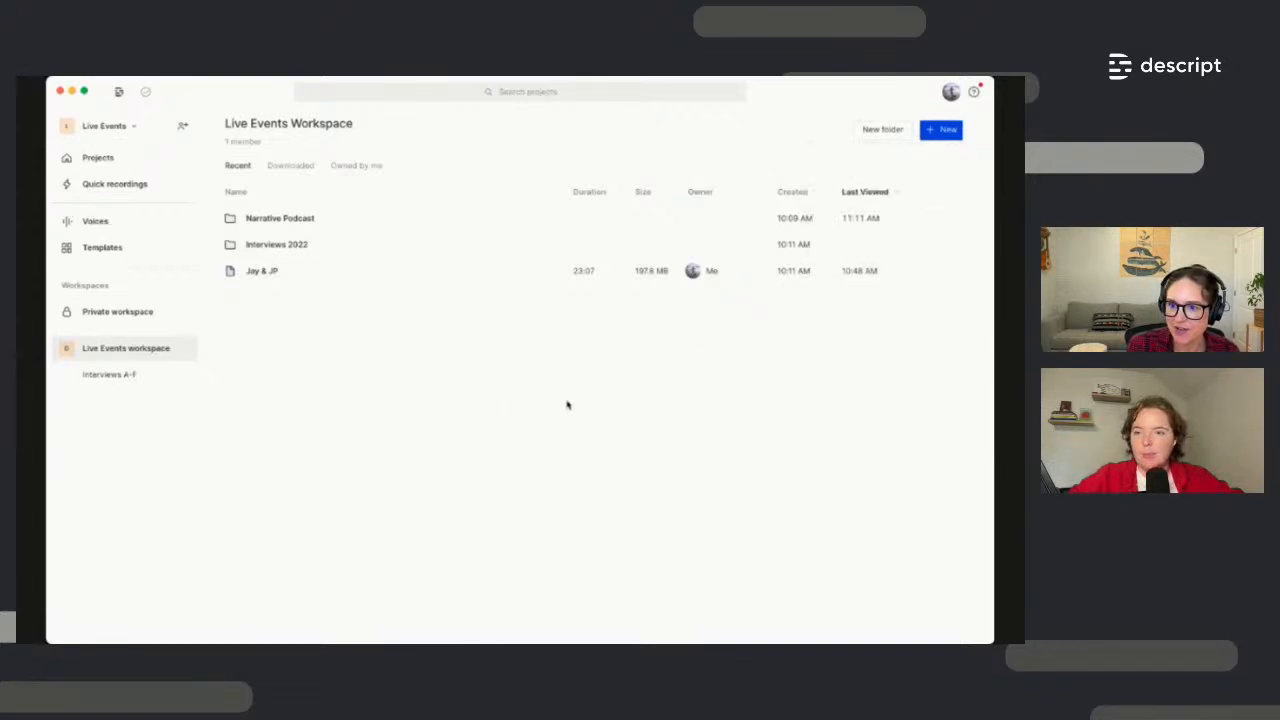
left_click(278, 276)
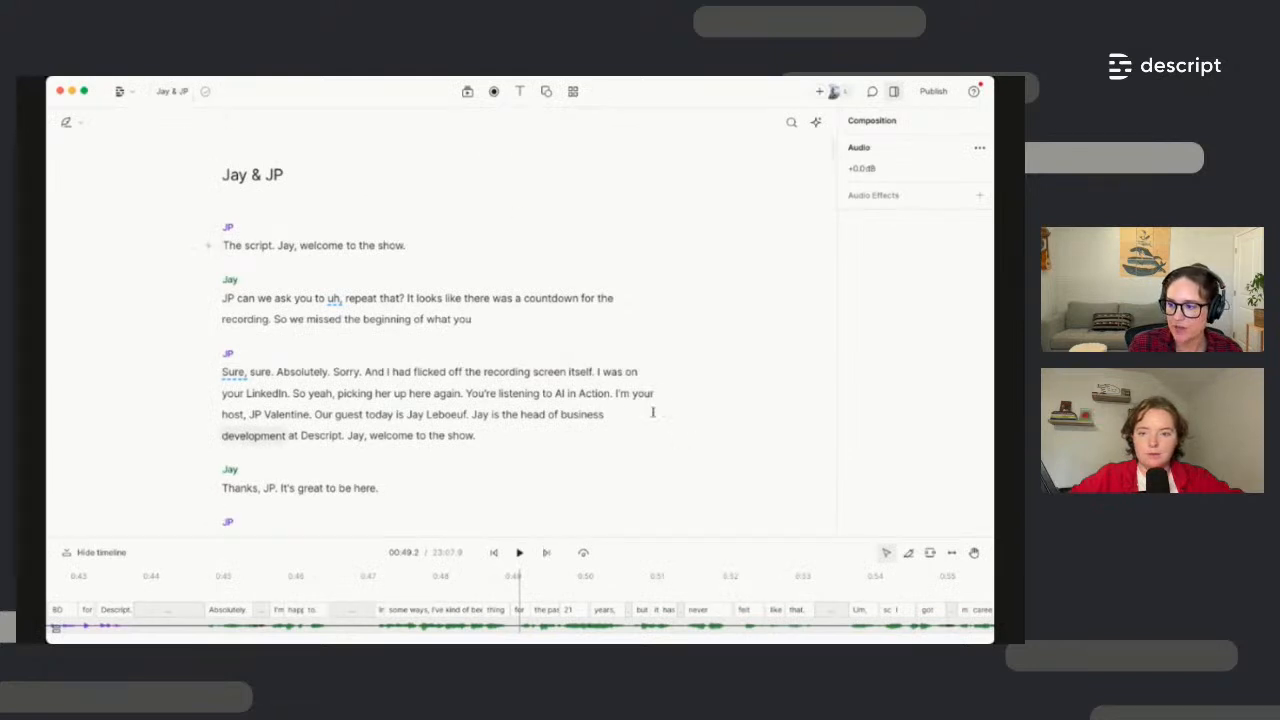
Add a new composition from the Jay & JP project menu
left_click(182, 92)
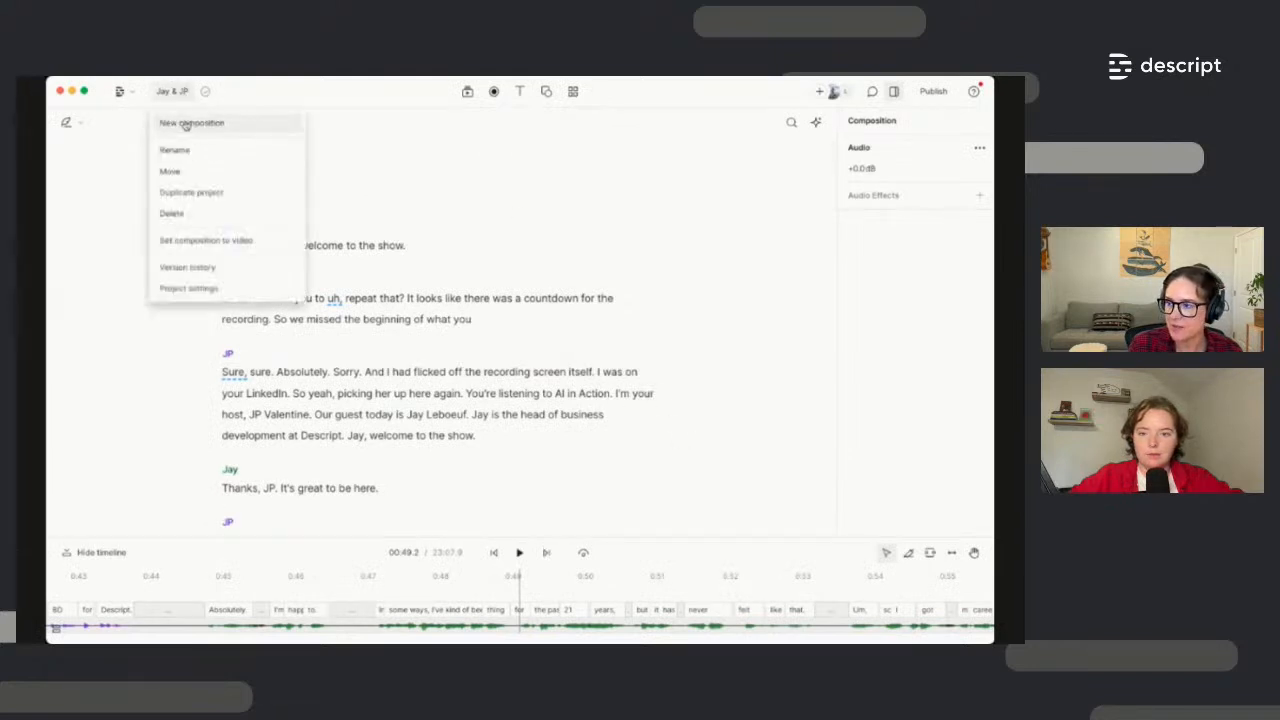
left_click(186, 124)
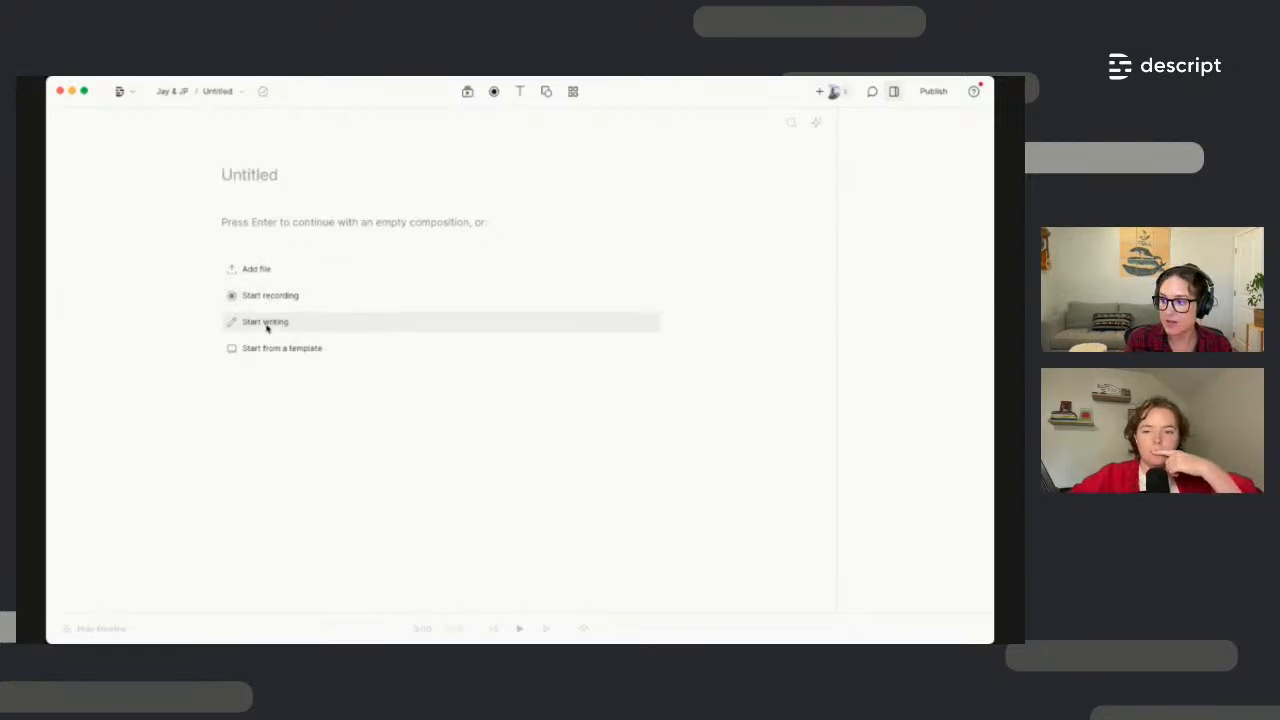
Title the new composition 'Jay and JP - raw interview' and drag in the two interview audio files
left_click(266, 323)
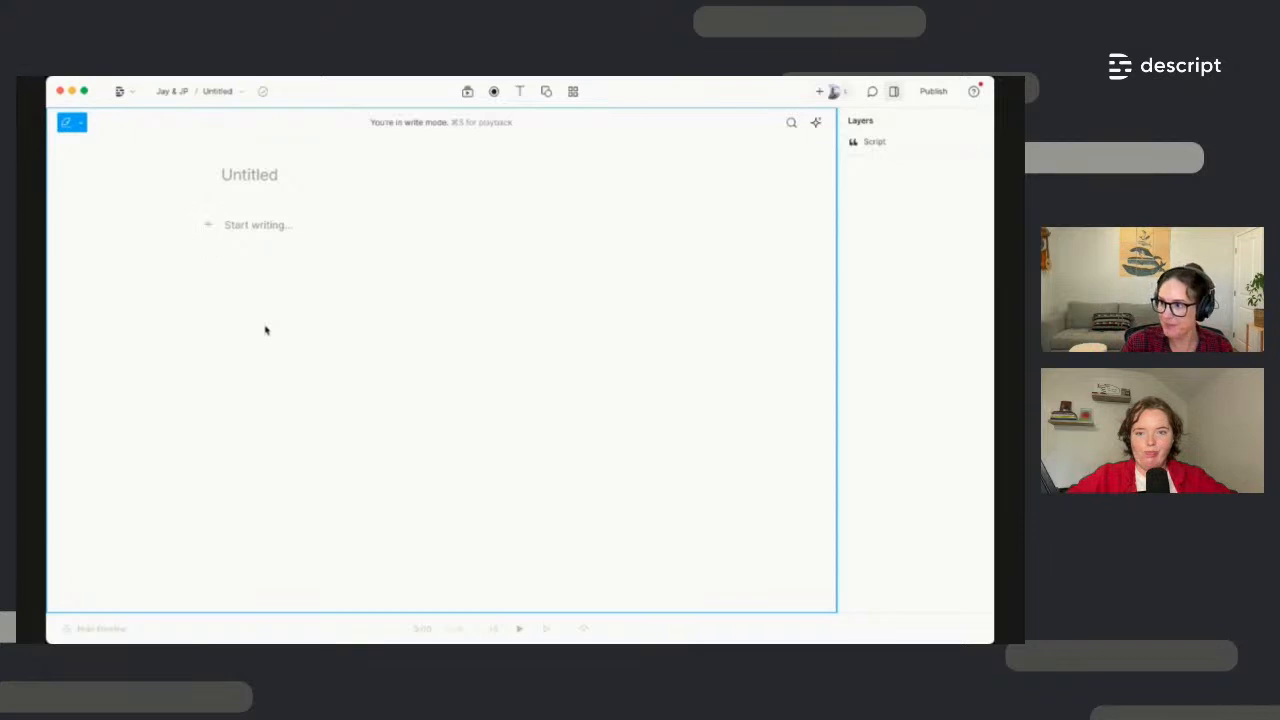
key("Escape")
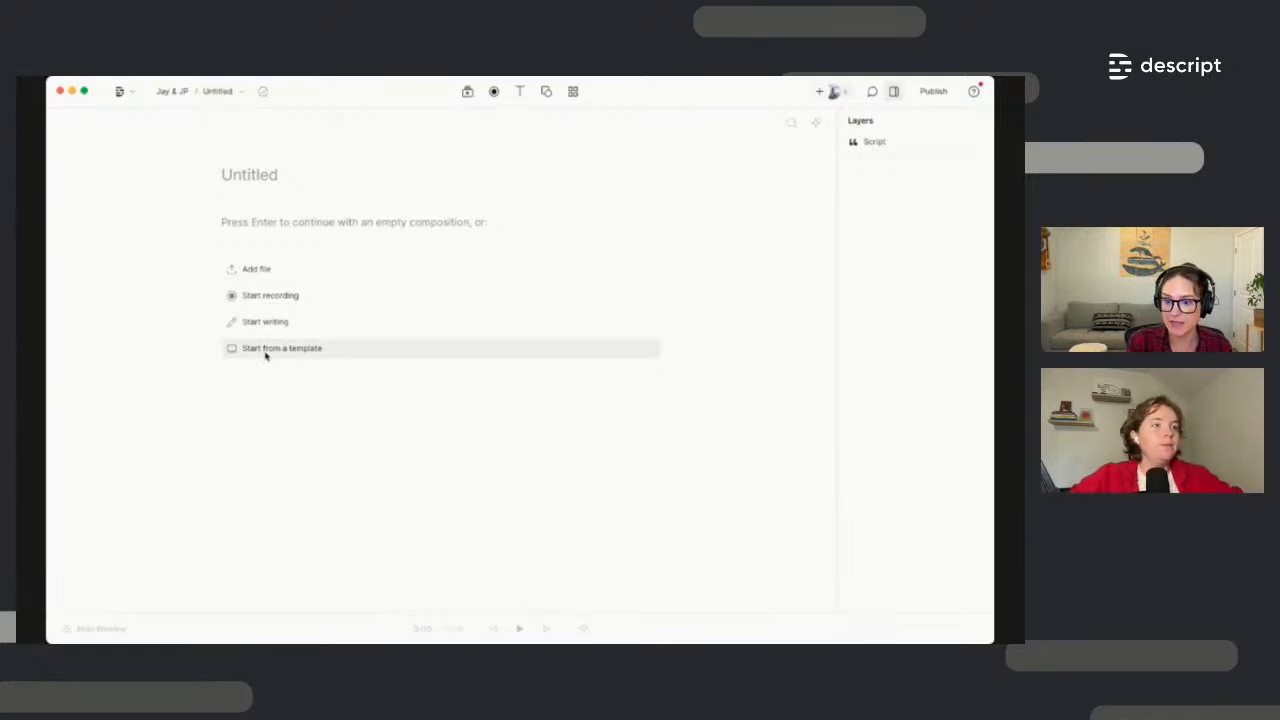
left_click(237, 176)
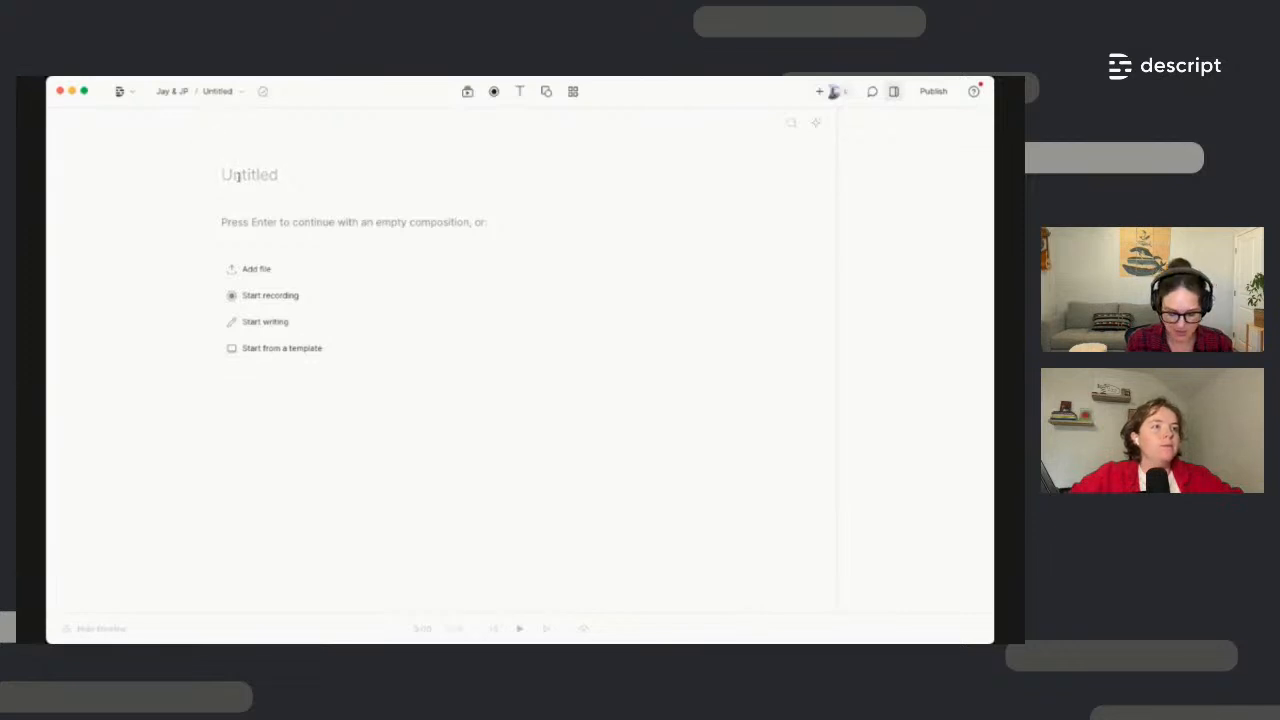
type("Jay ")
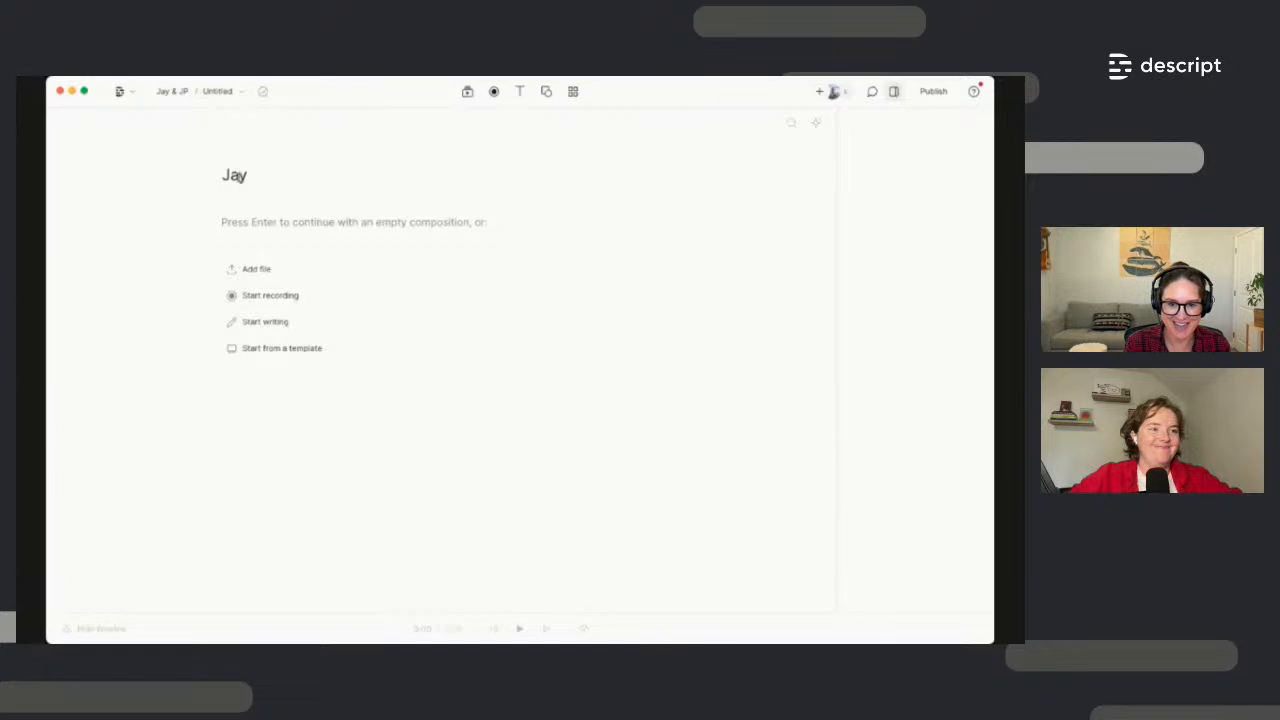
type("and J")
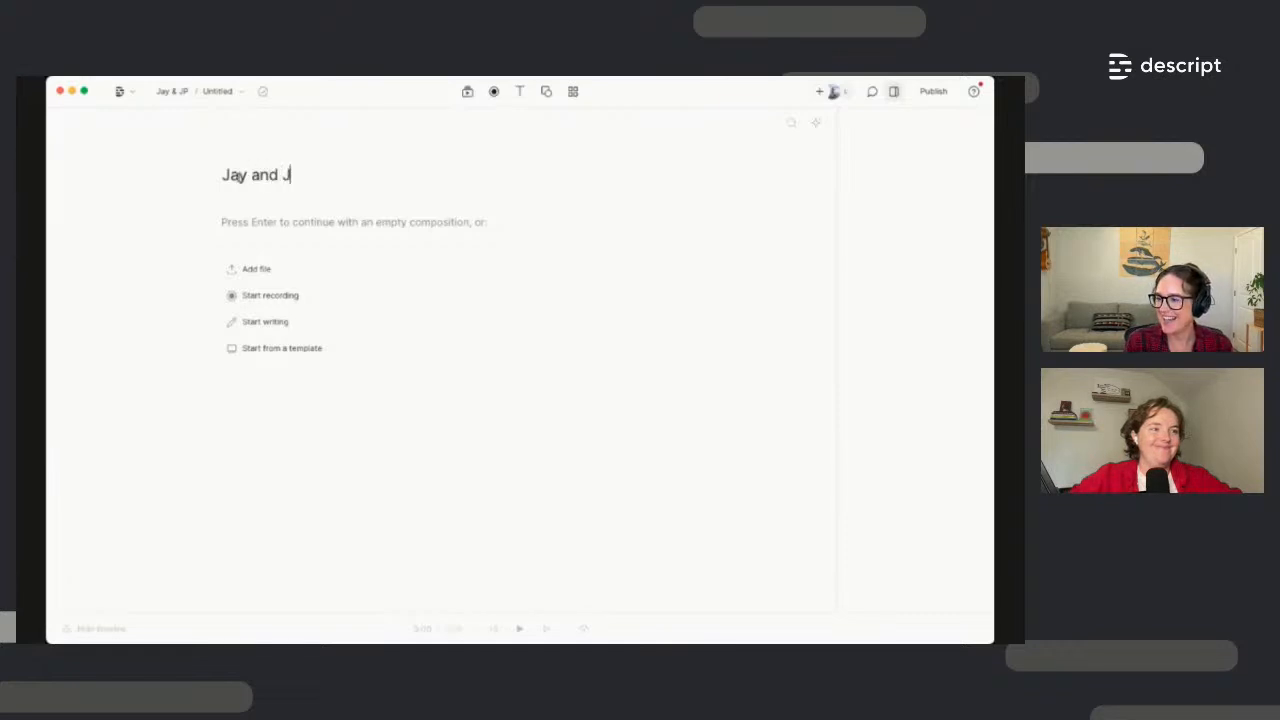
type("P - raw interview")
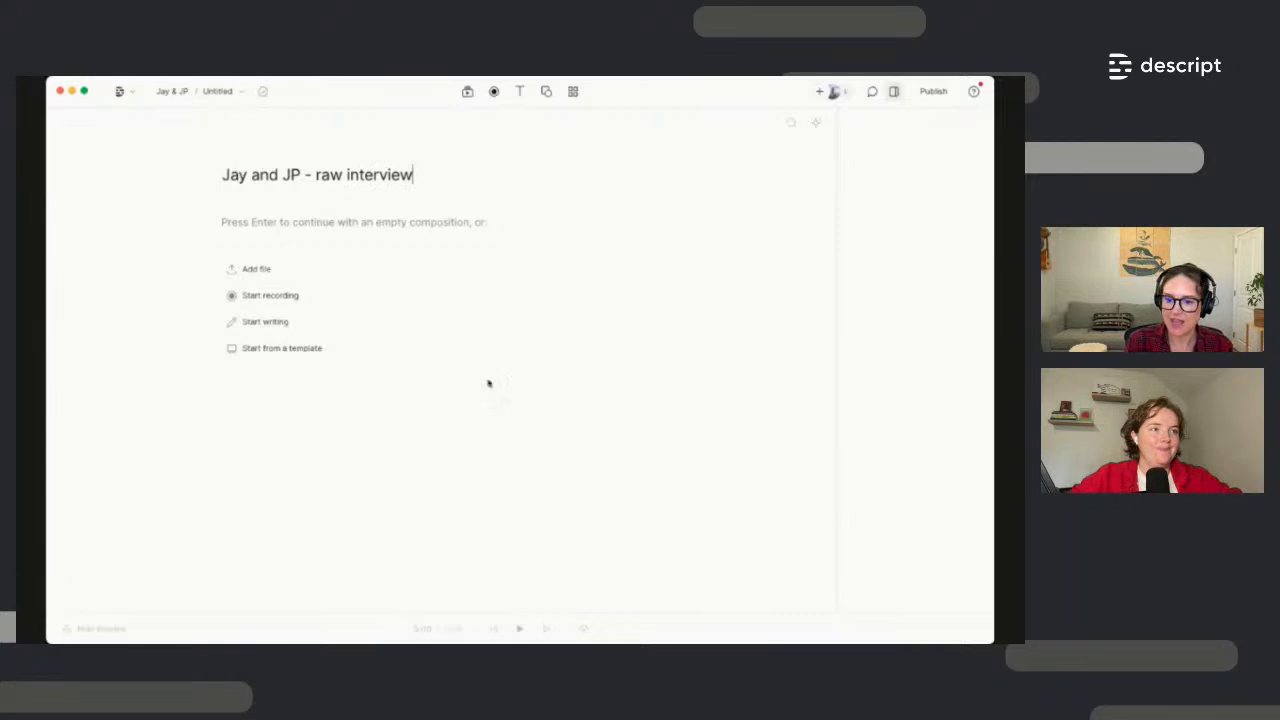
left_click(1006, 528)
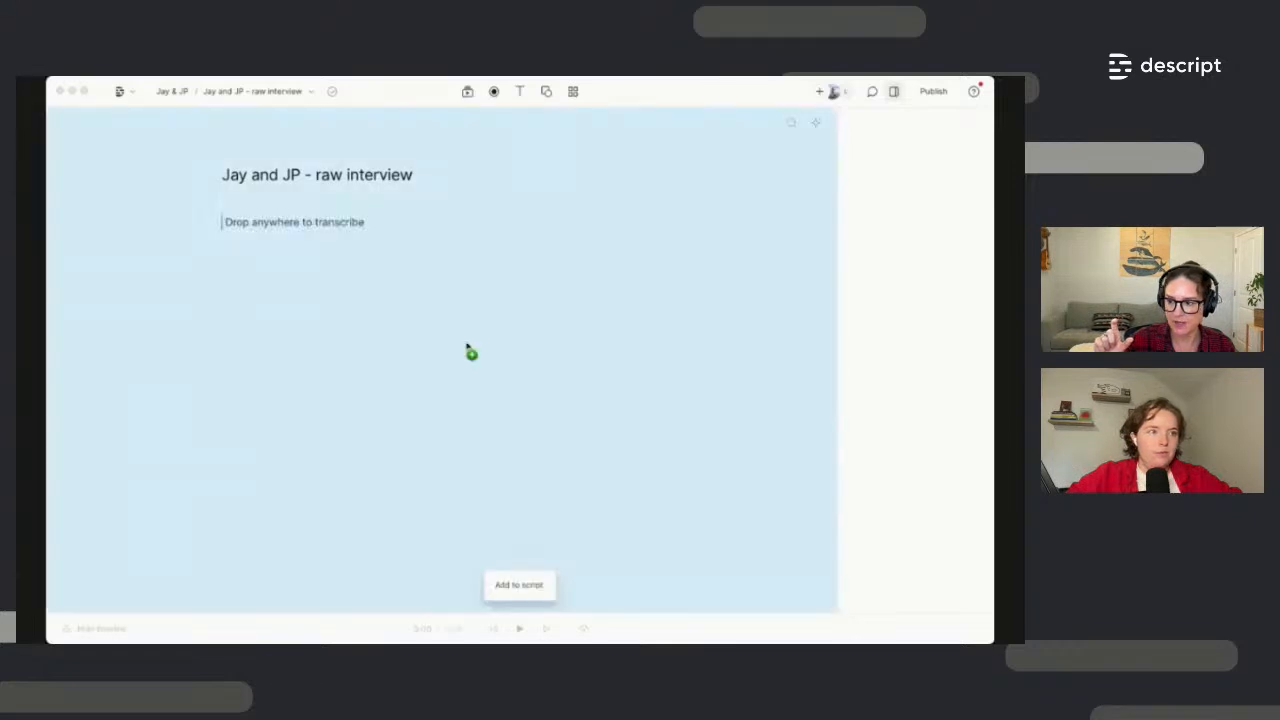
left_click_drag(471, 351, 371, 368)
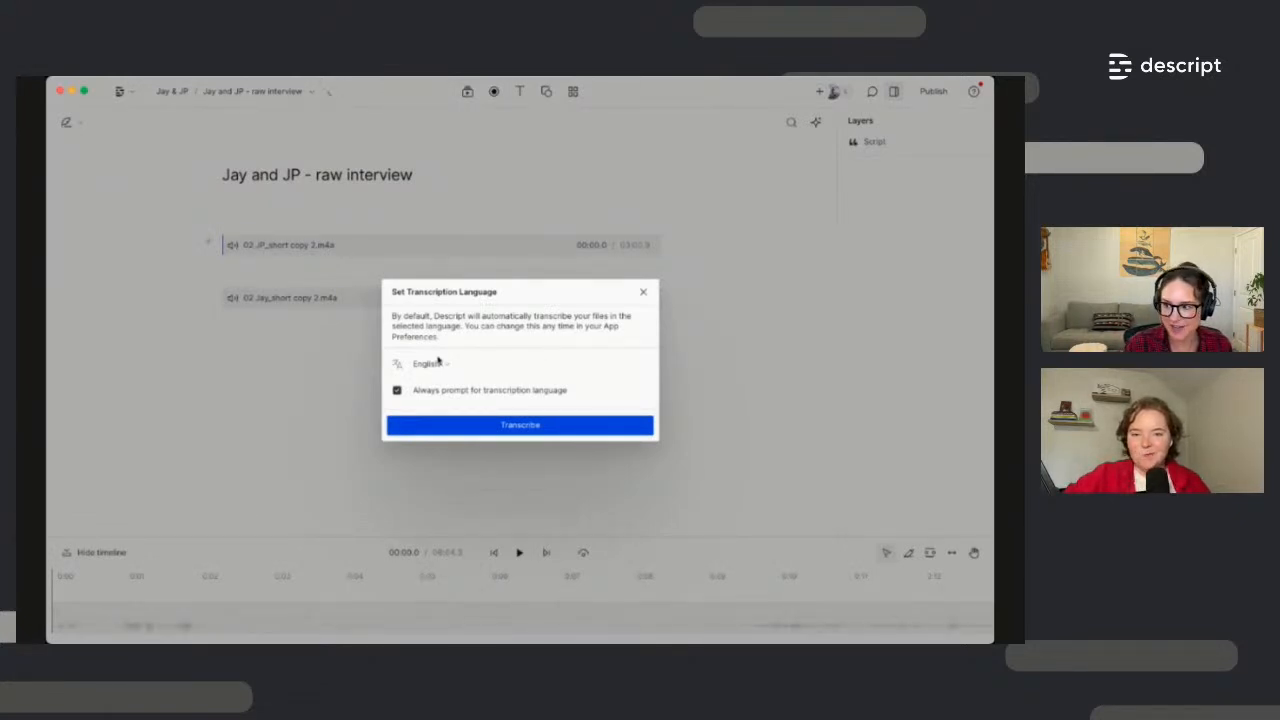
Transcribe the two audio files with English as the language
left_click(434, 365)
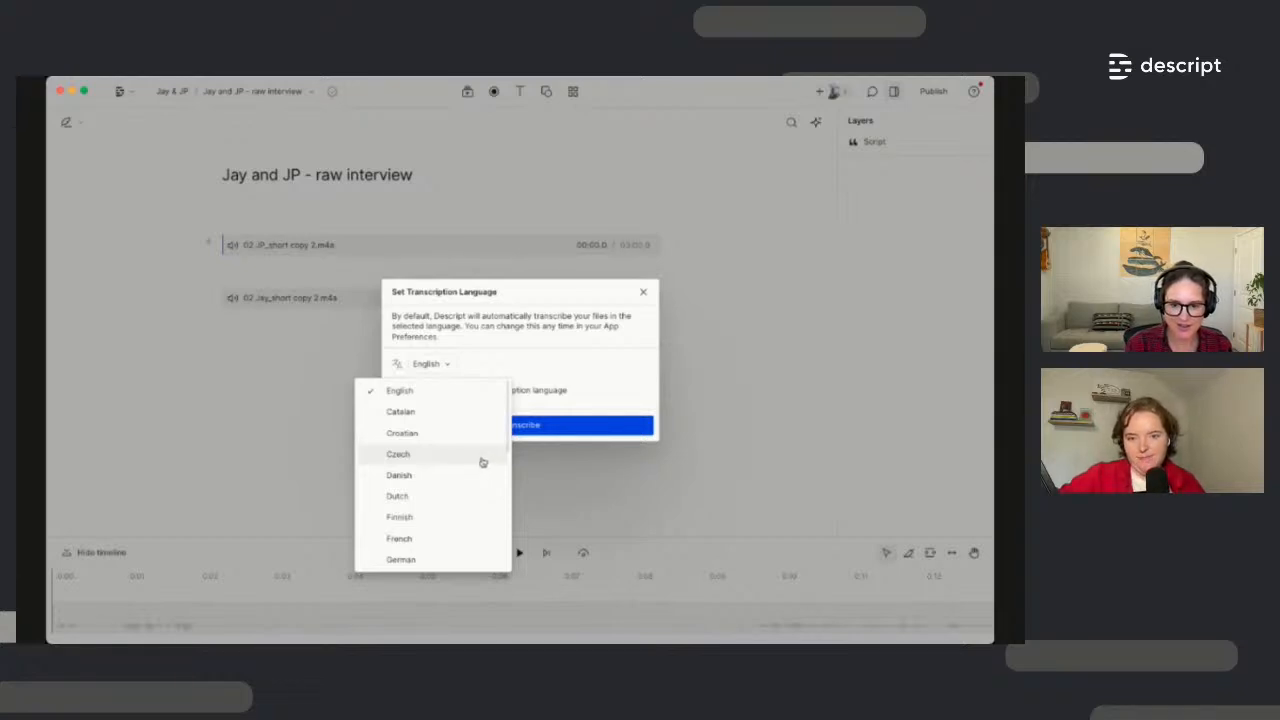
left_click(400, 390)
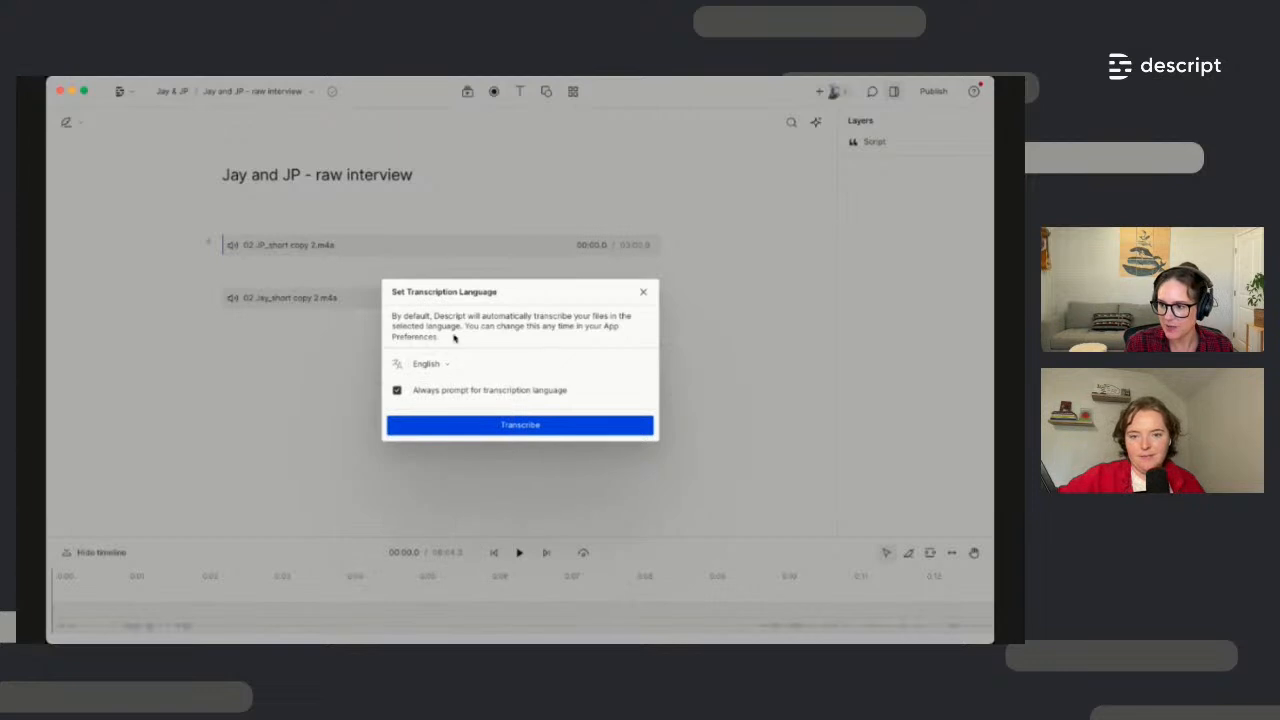
left_click(521, 427)
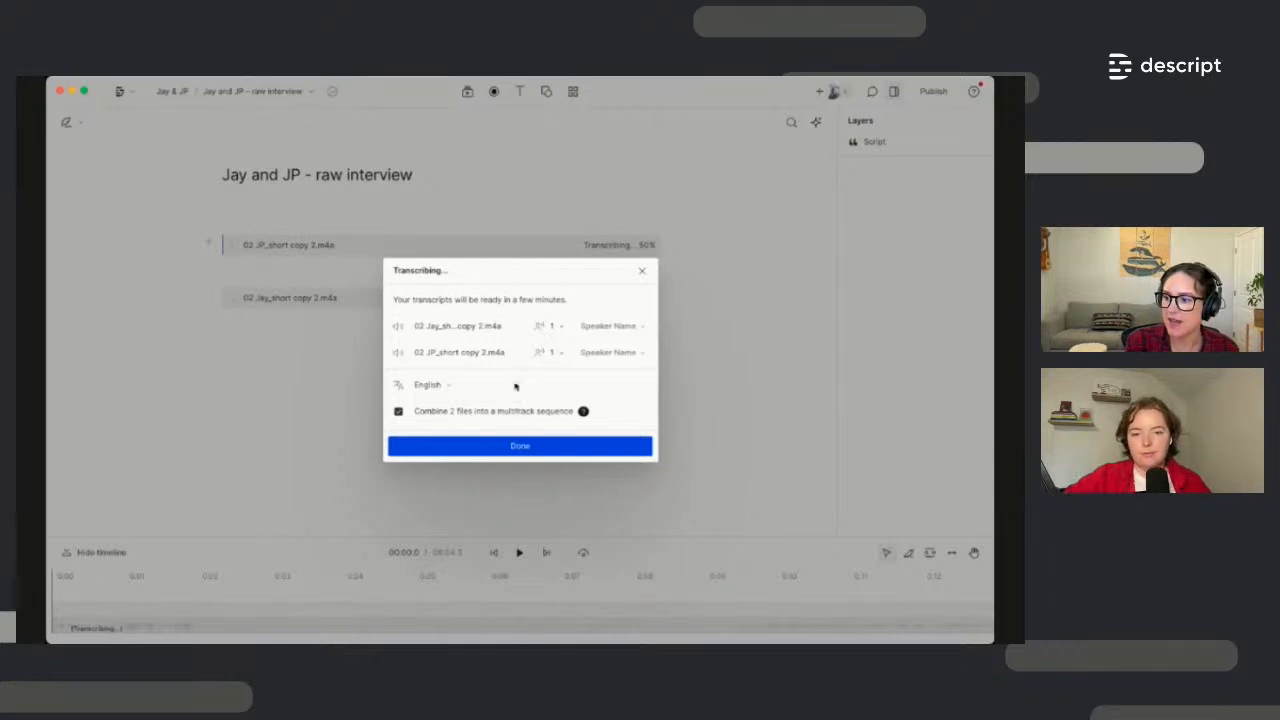
Label the clip speakers Jay and JP, keep one speaker for the first file, and finish
left_click(591, 333)
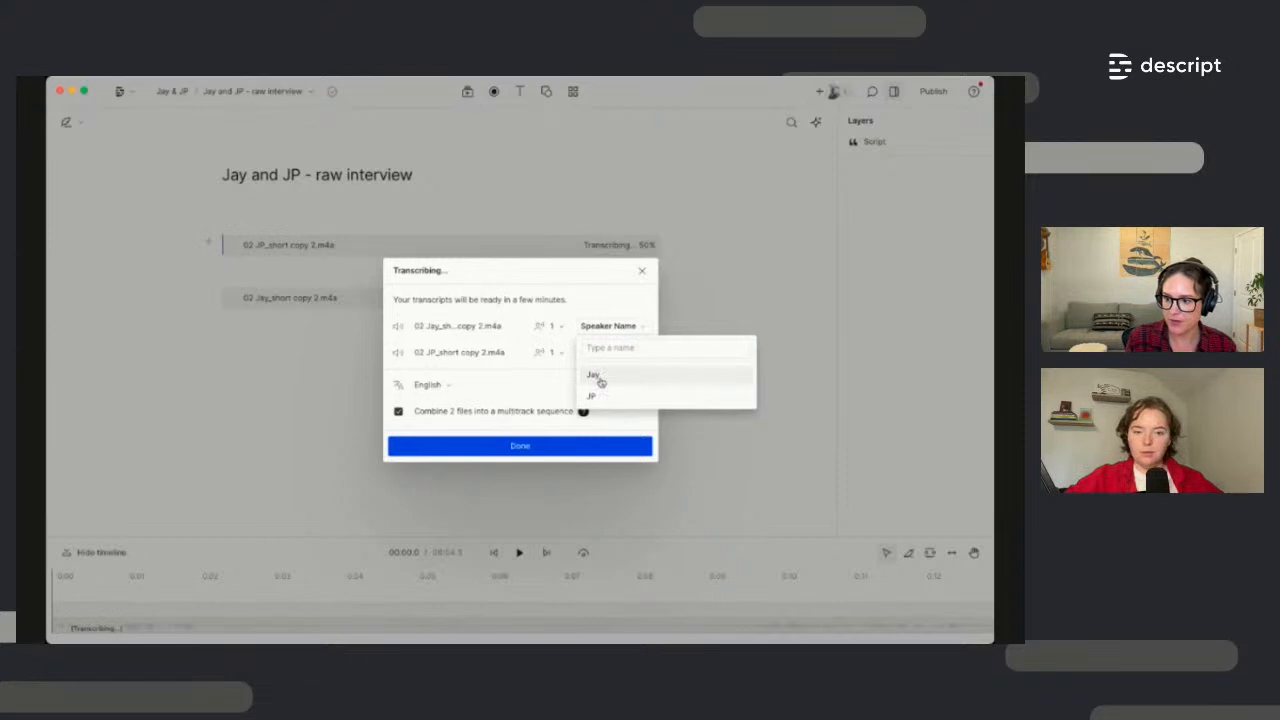
left_click(594, 375)
left_click(620, 355)
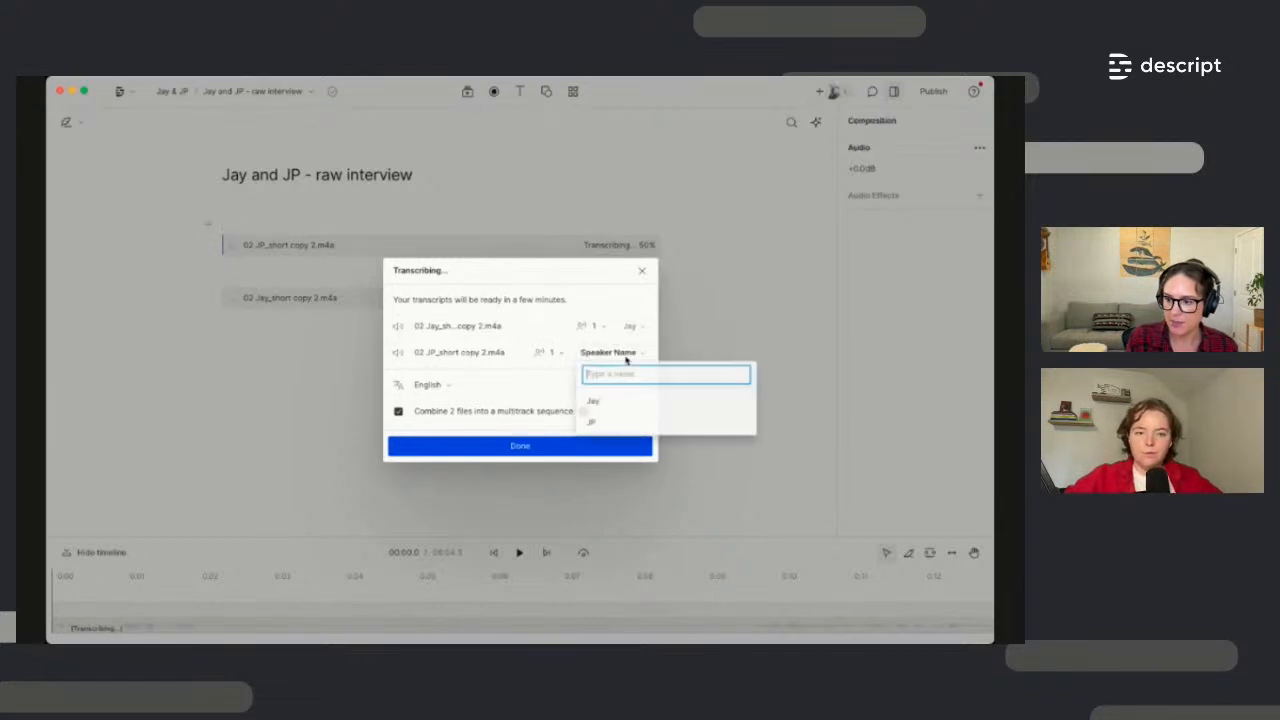
left_click(610, 423)
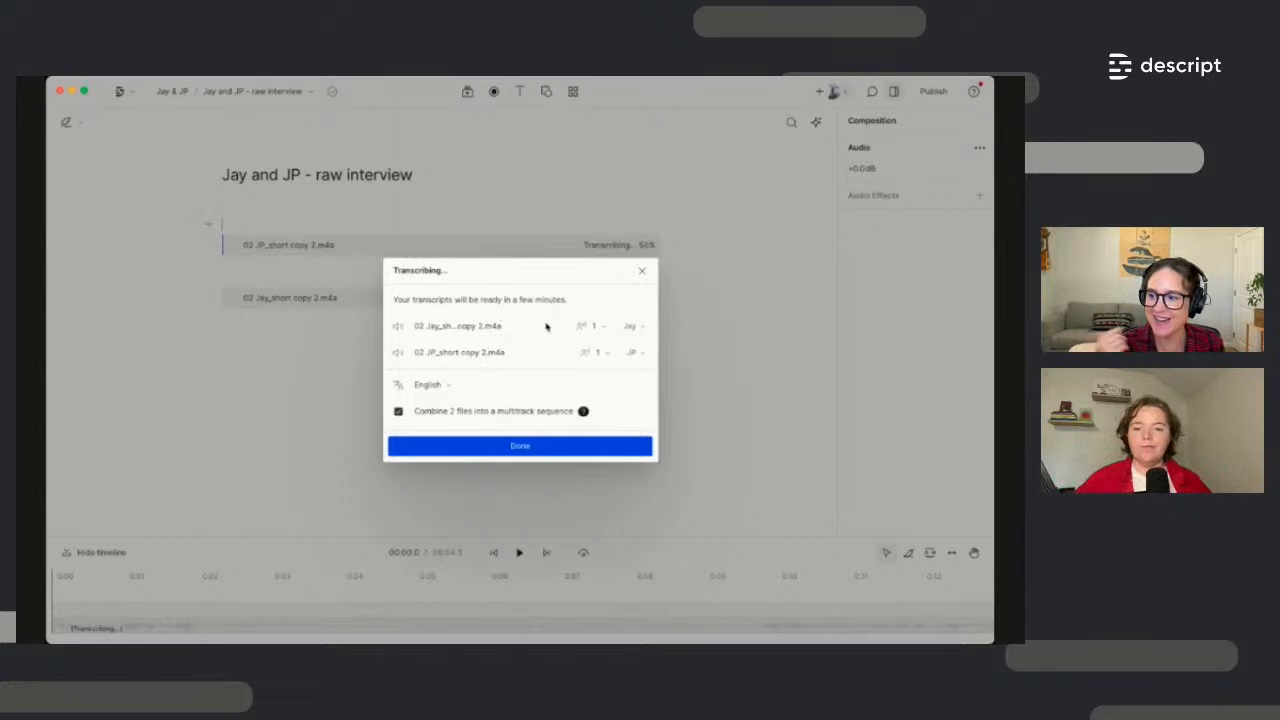
left_click(601, 330)
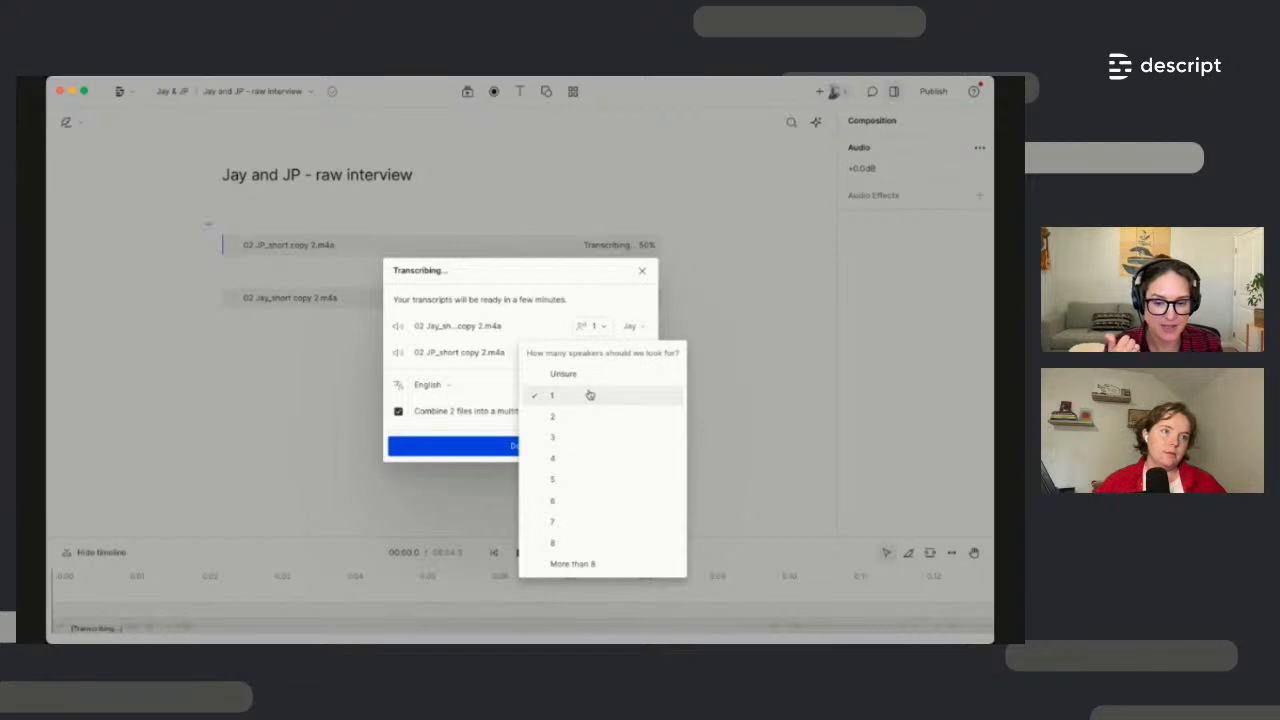
left_click(556, 296)
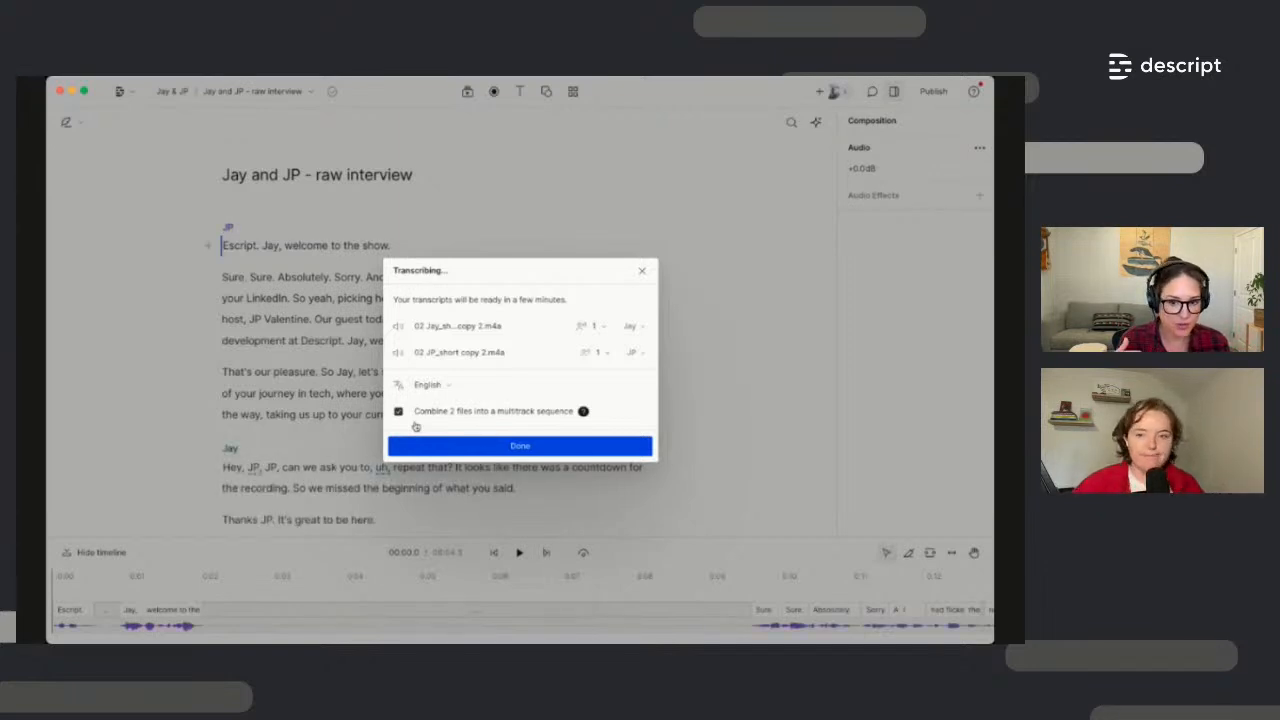
left_click(545, 446)
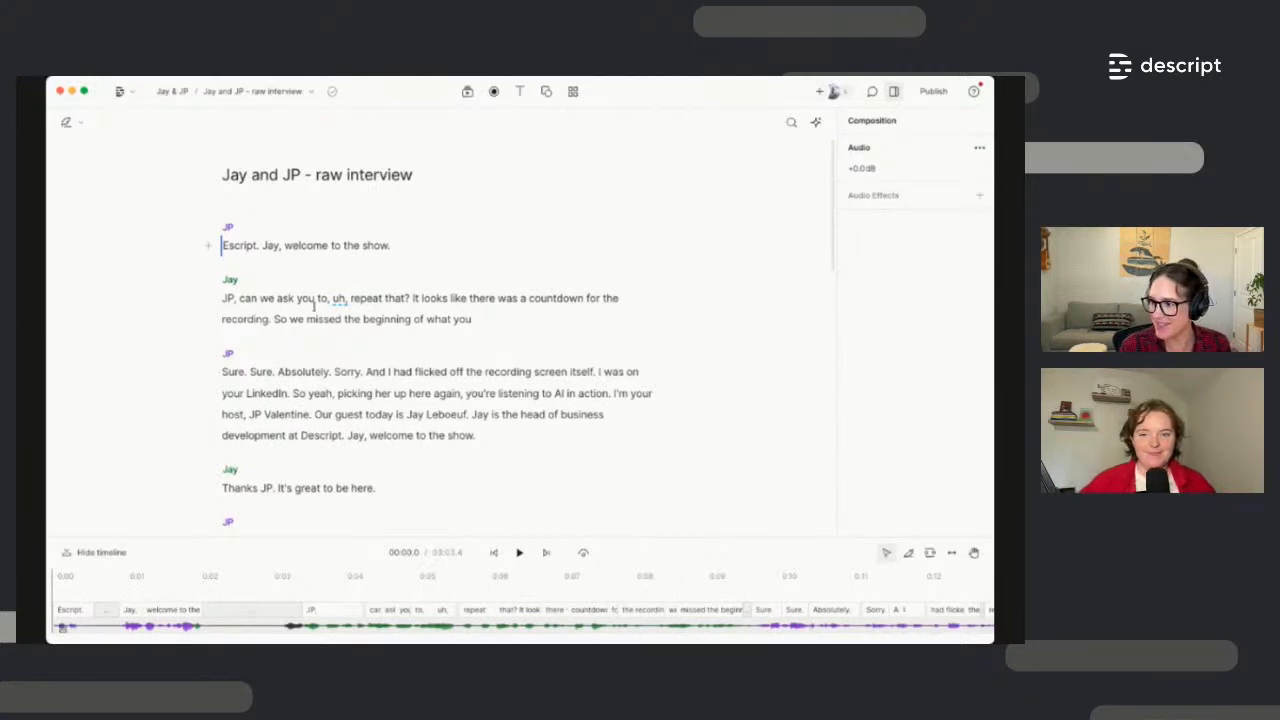
Play part of JP's answer, then select the opening passage from 'Escript.' to 'again,'
left_click(387, 371)
key("space")
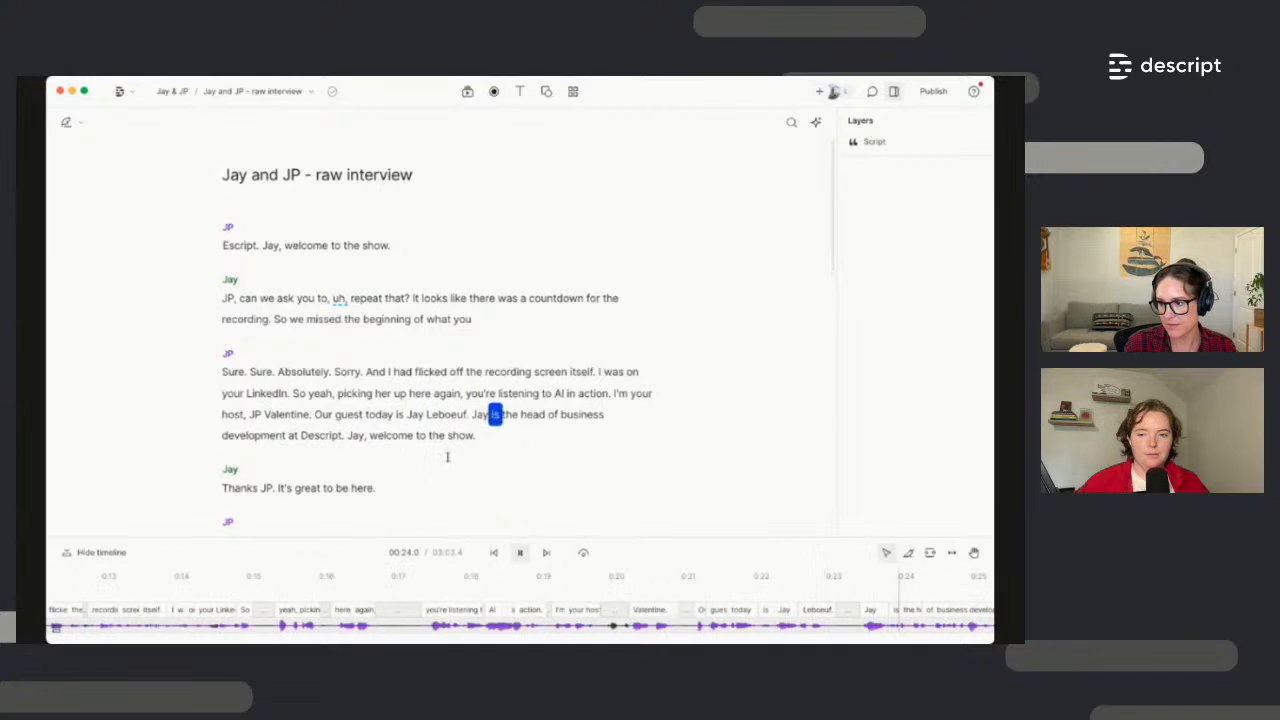
key("space")
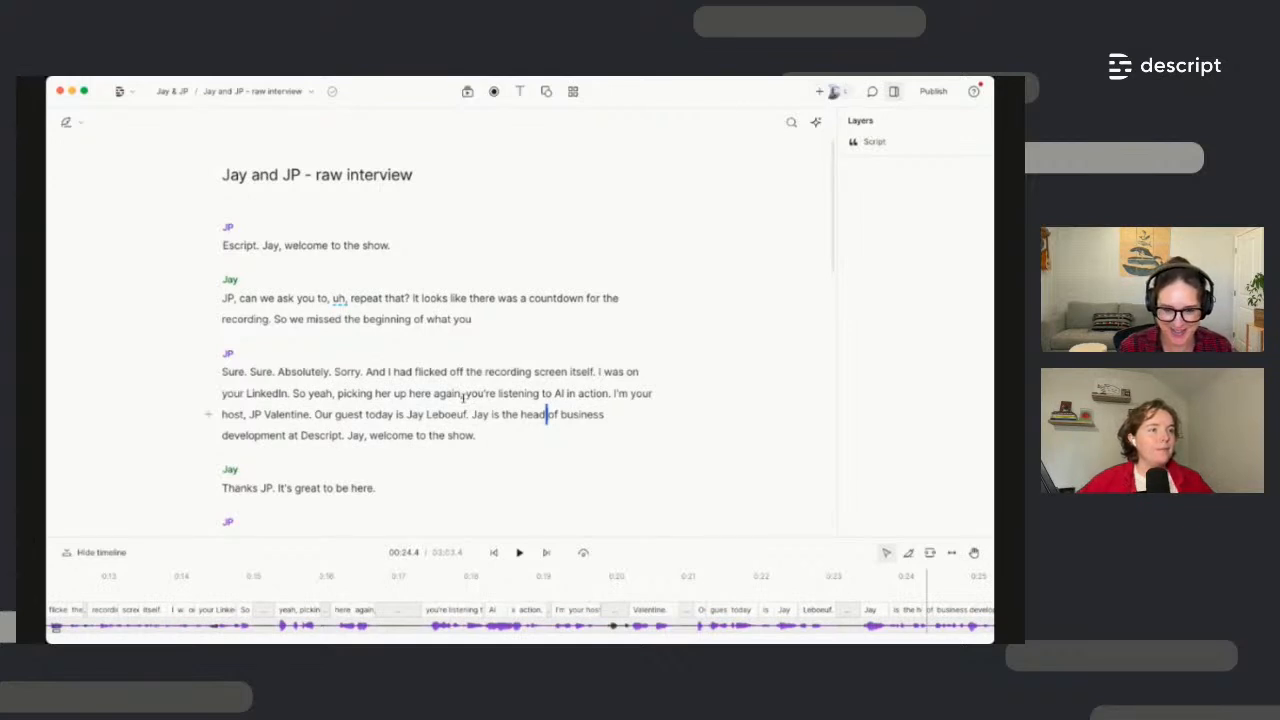
left_click_drag(463, 397, 224, 245)
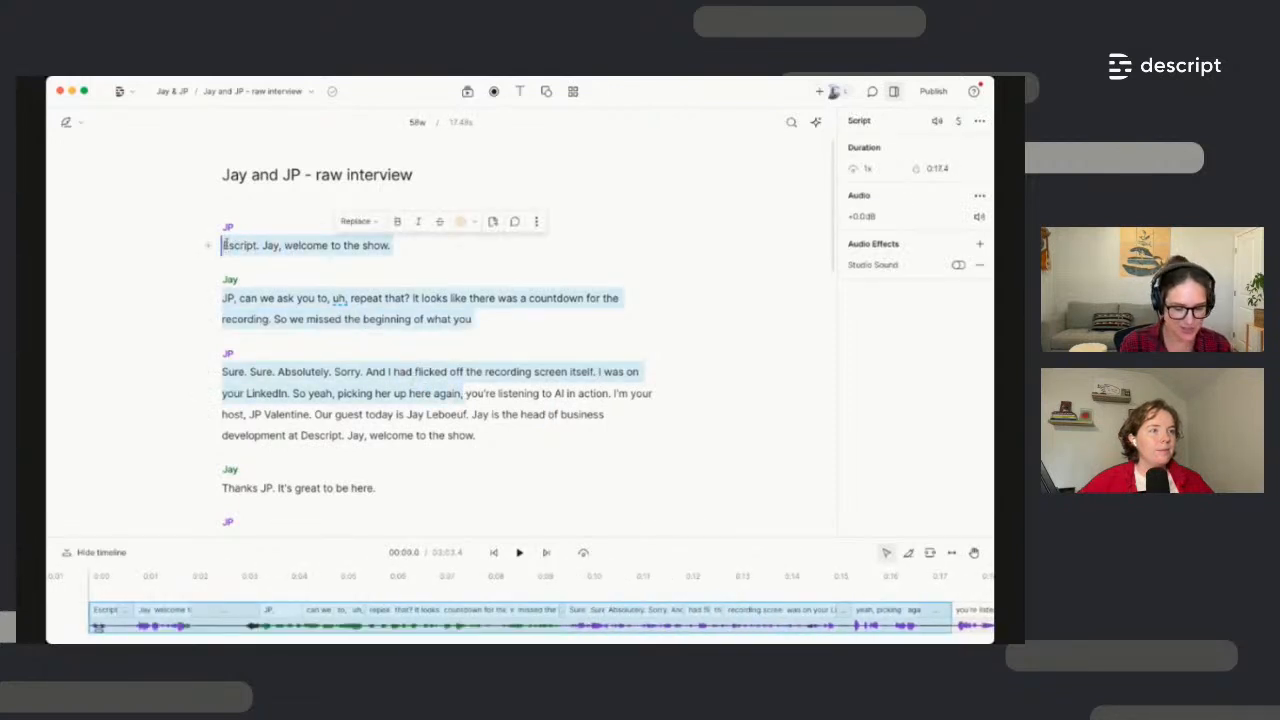
Delete the opening passage, play from the start to hear the cut, then undo it
key("BackSpace")
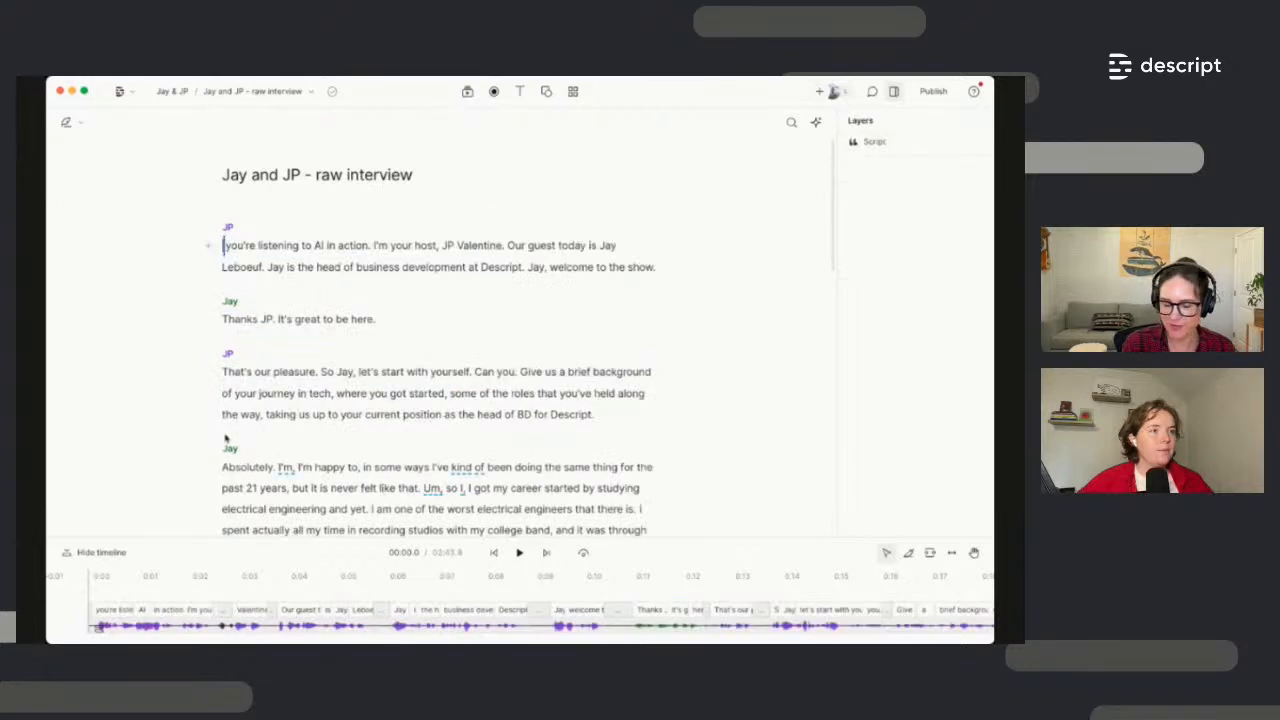
left_click(286, 578)
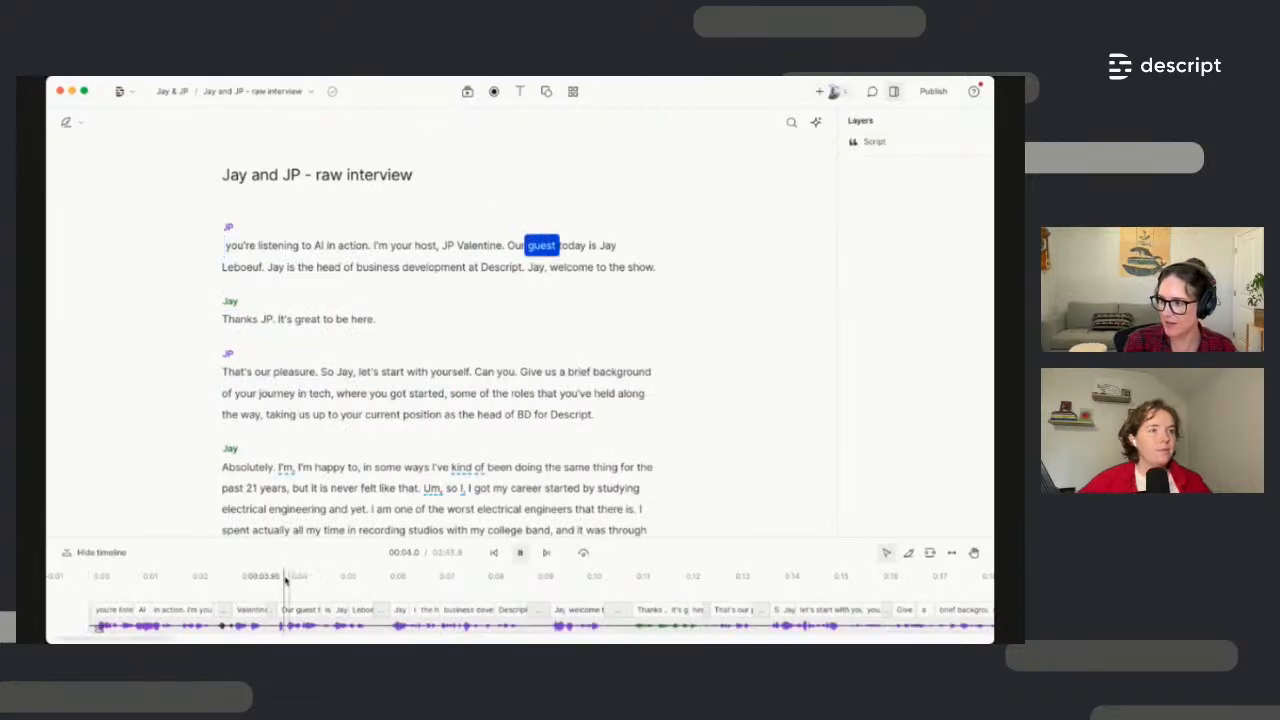
left_click(225, 246)
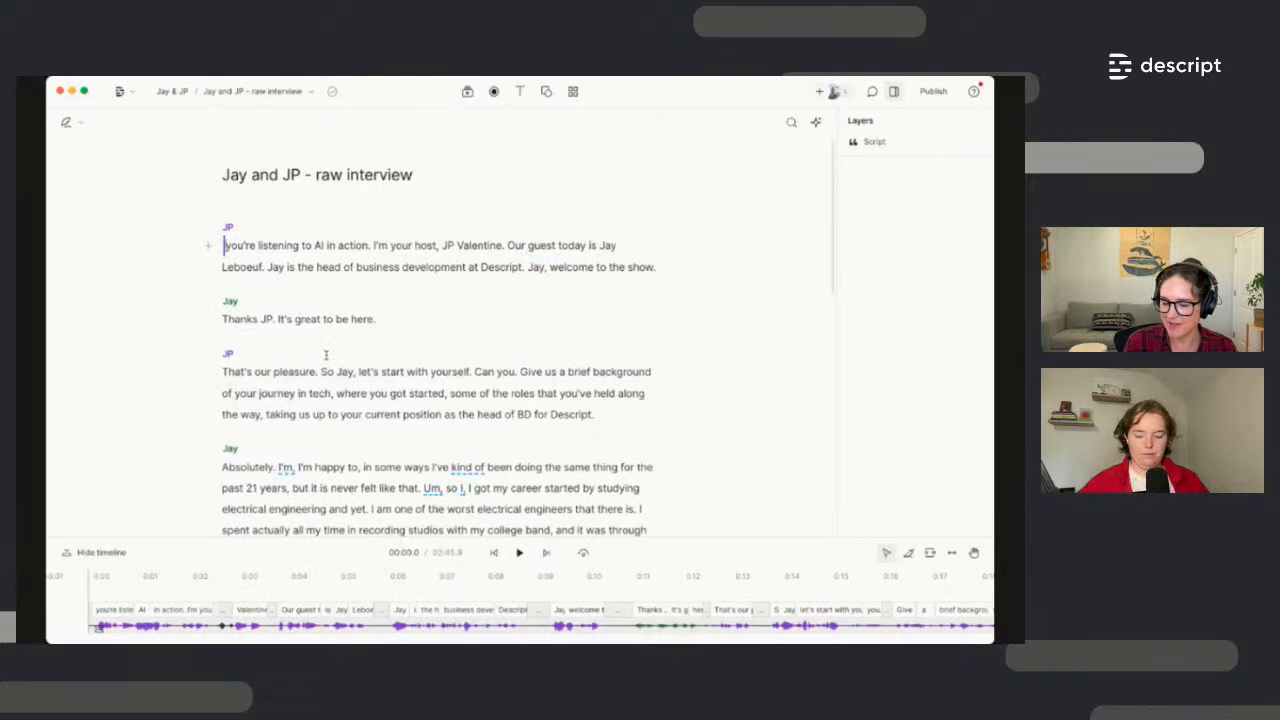
key("space")
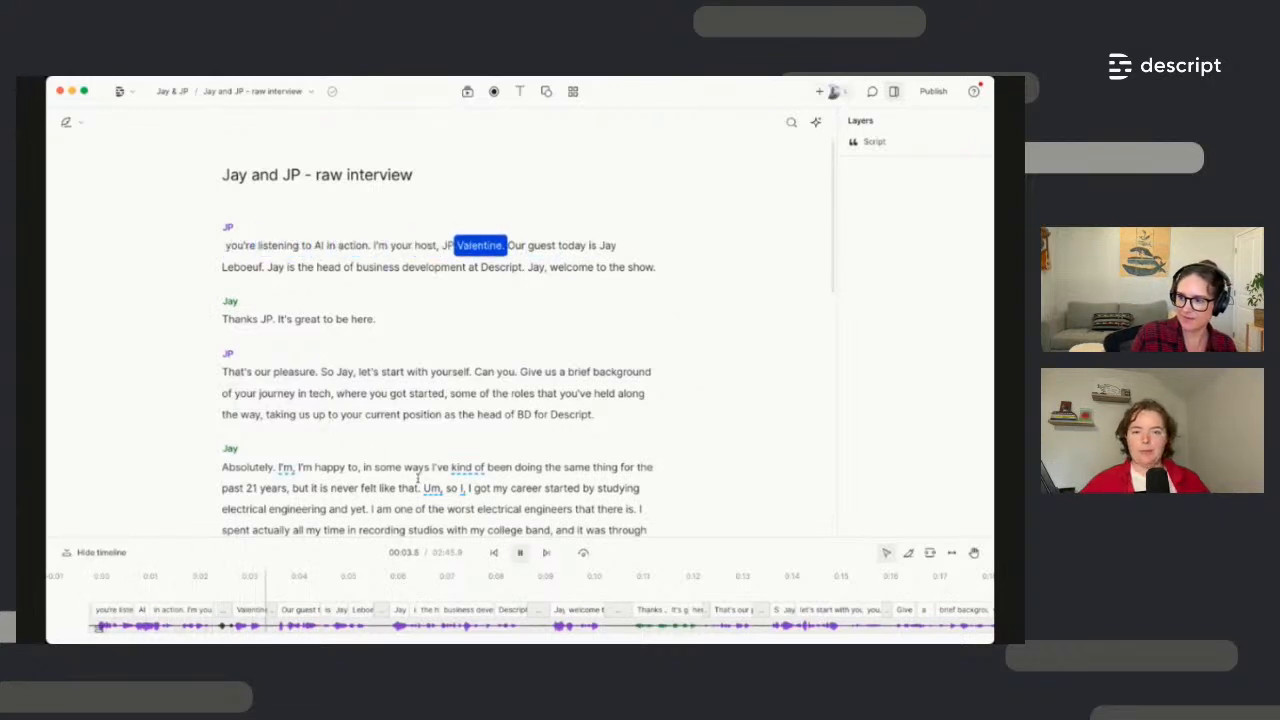
key("space")
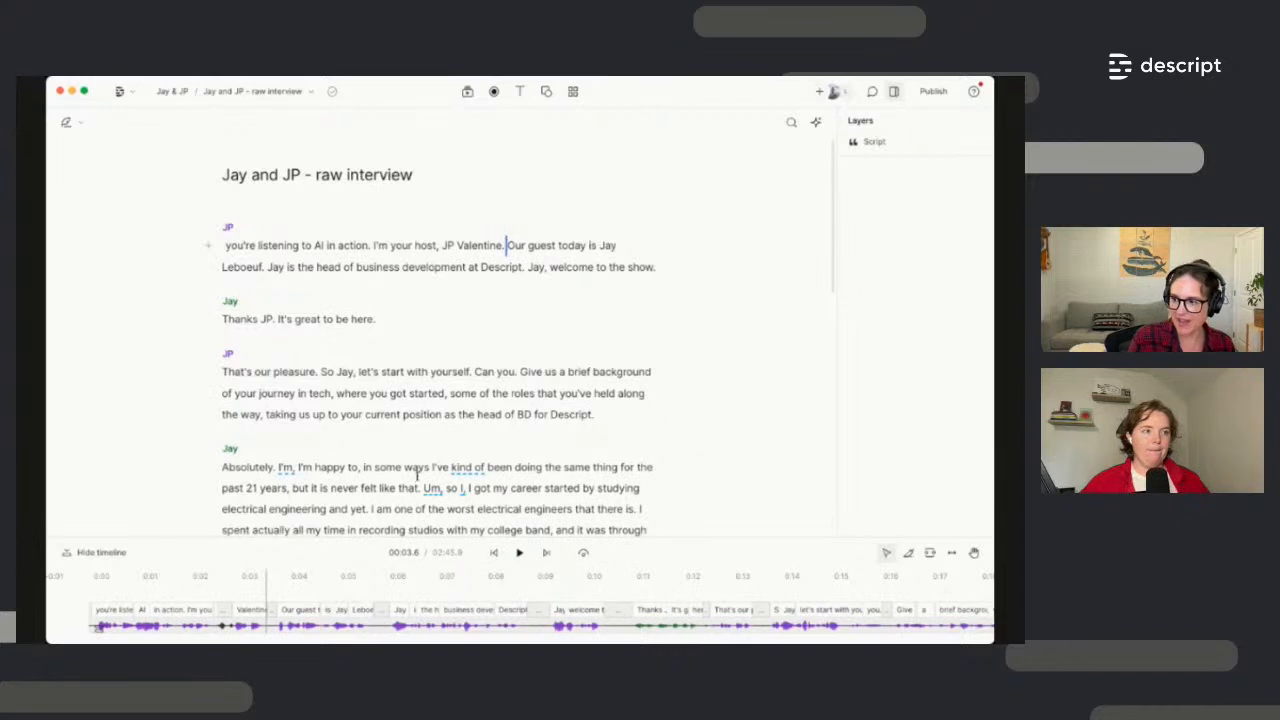
key("super+z")
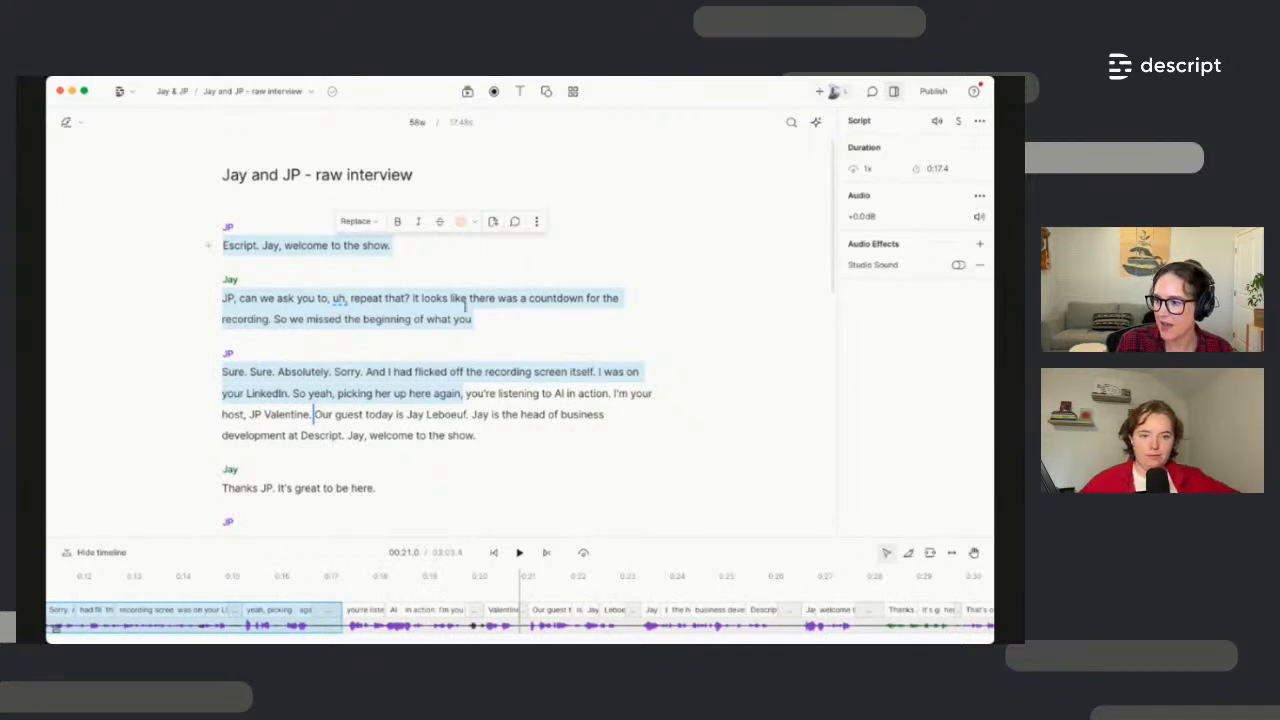
Reselect the opening lines up to 'again,' and mark them ignored so they're struck through
key("BackSpace")
left_click(463, 394)
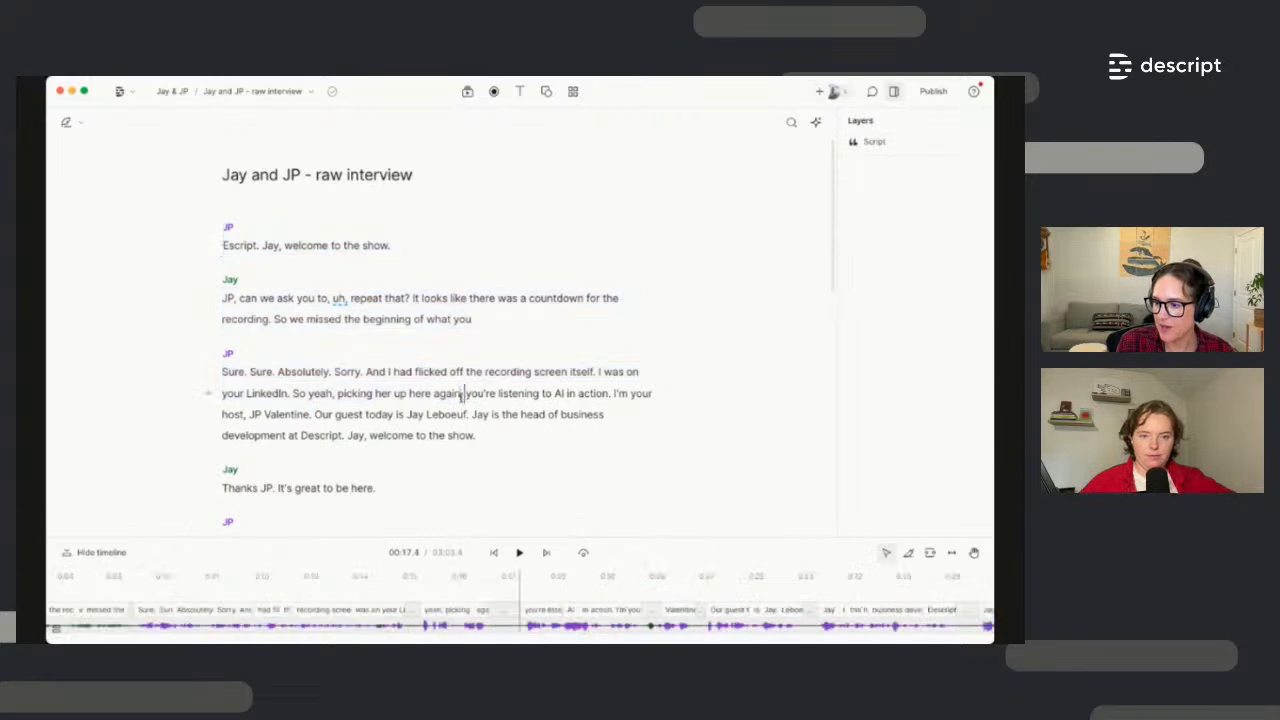
left_click_drag(463, 394, 222, 245)
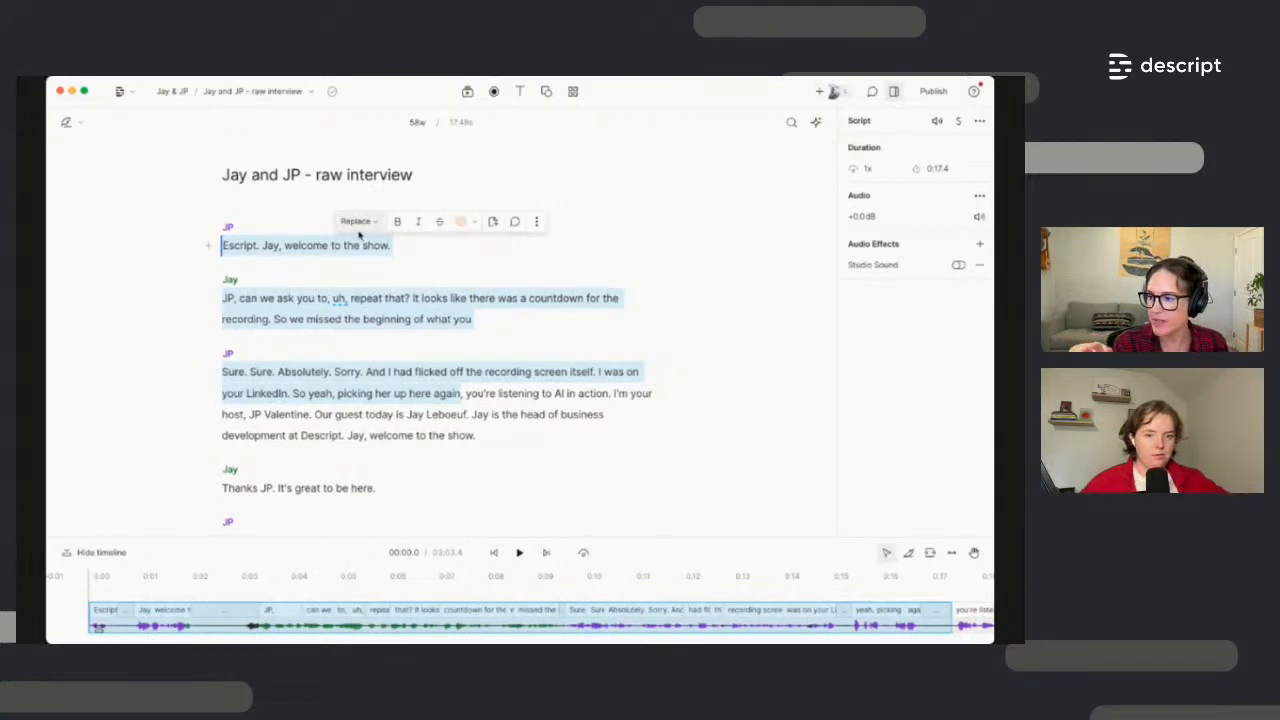
left_click(440, 224)
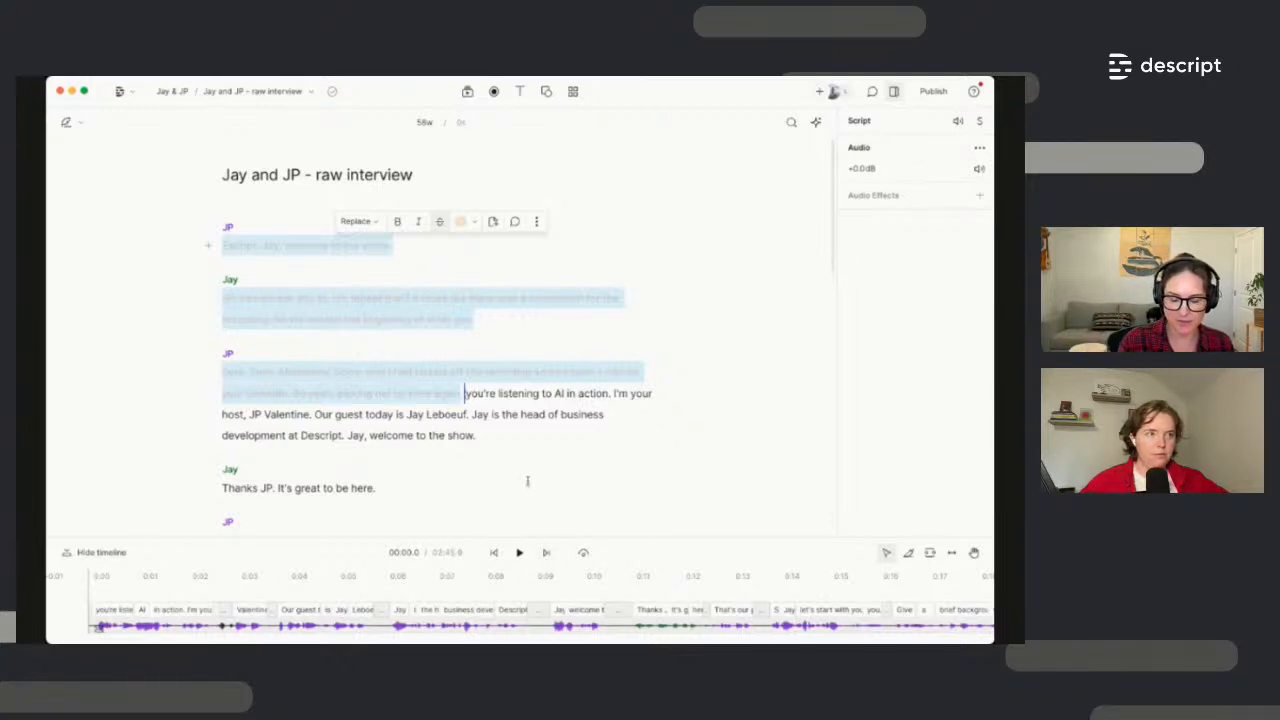
scroll(529, 487, "down", 1)
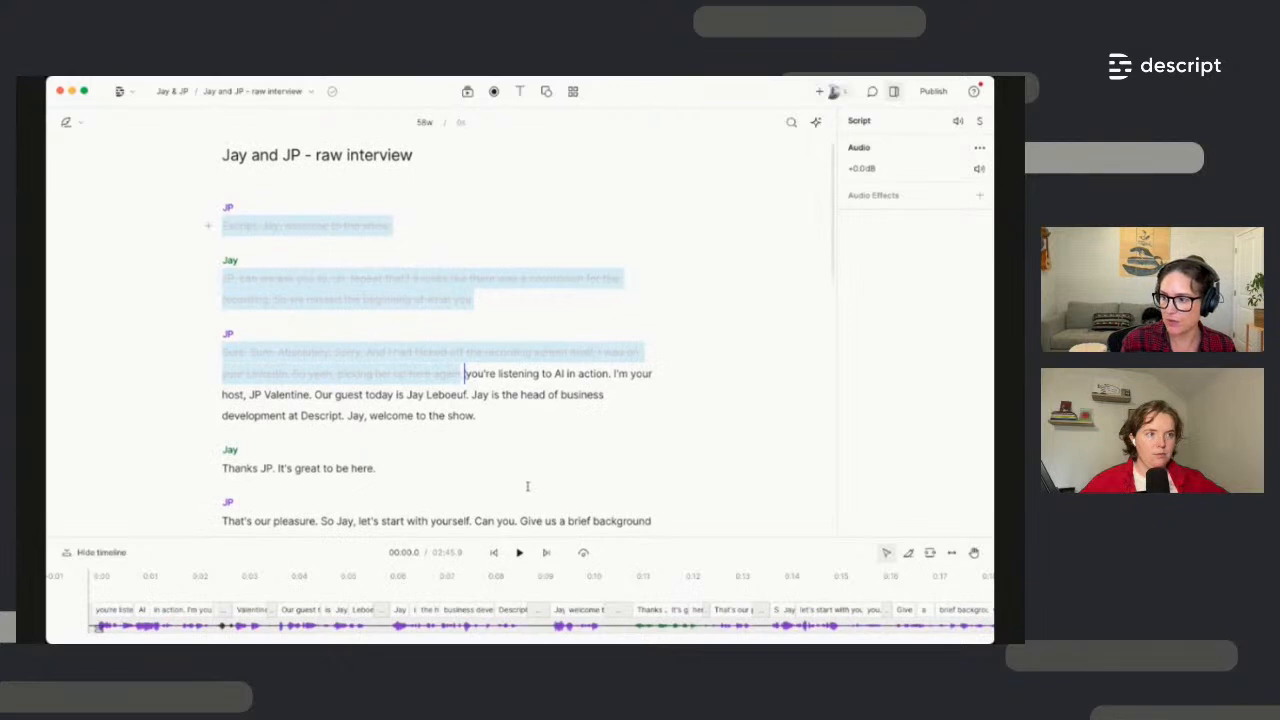
left_click(558, 414)
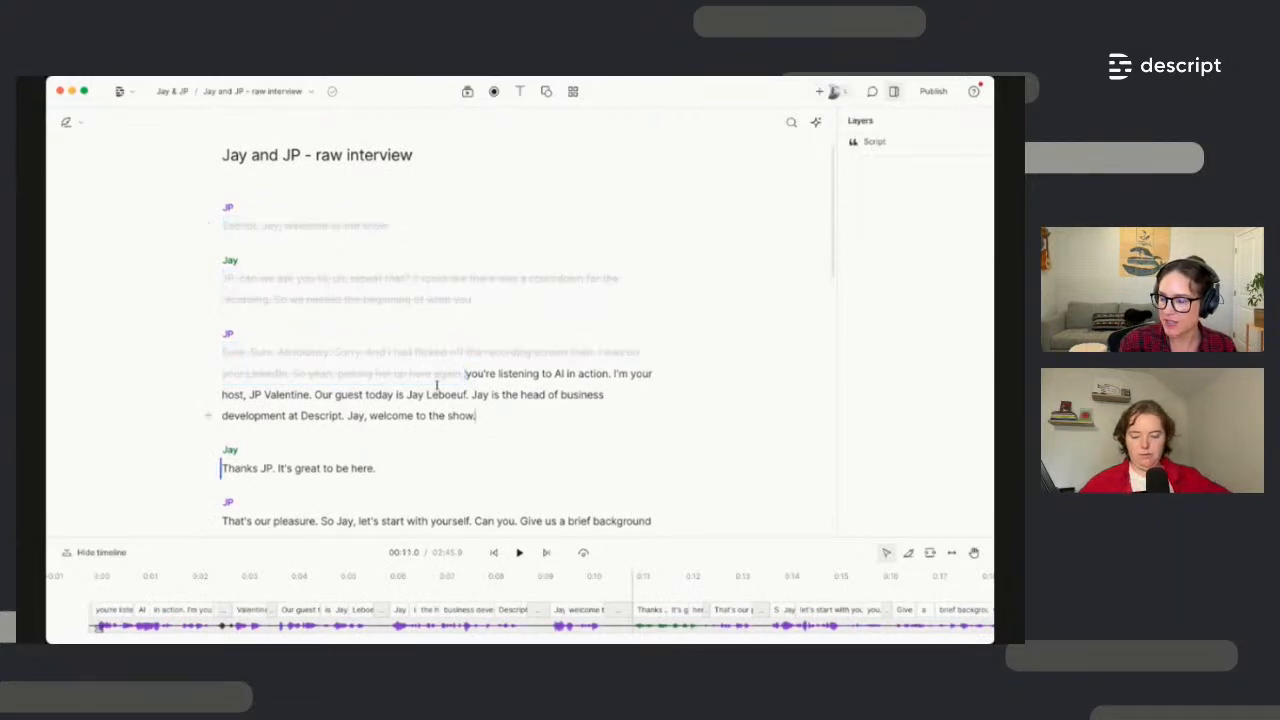
left_click(308, 92)
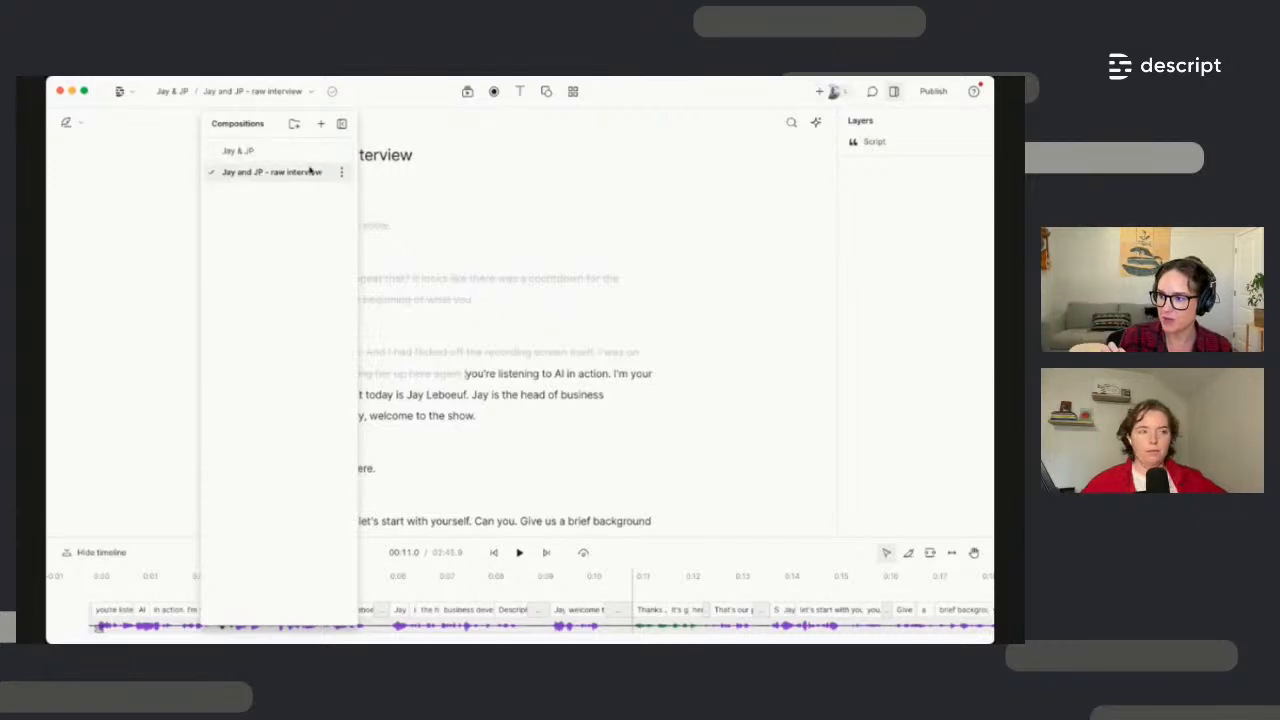
Rename the raw interview composition to 'Jay and JP - 3 min raw interview' and return to Jay & JP
left_click(416, 159)
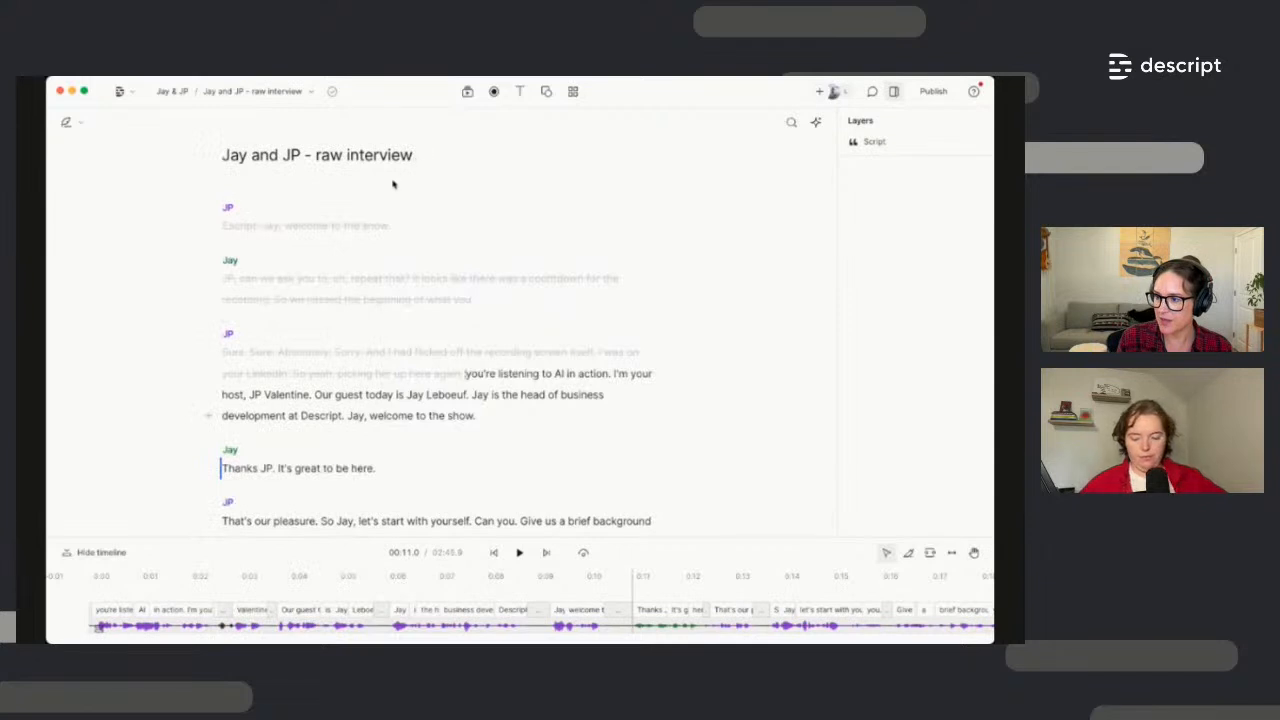
left_click(436, 258)
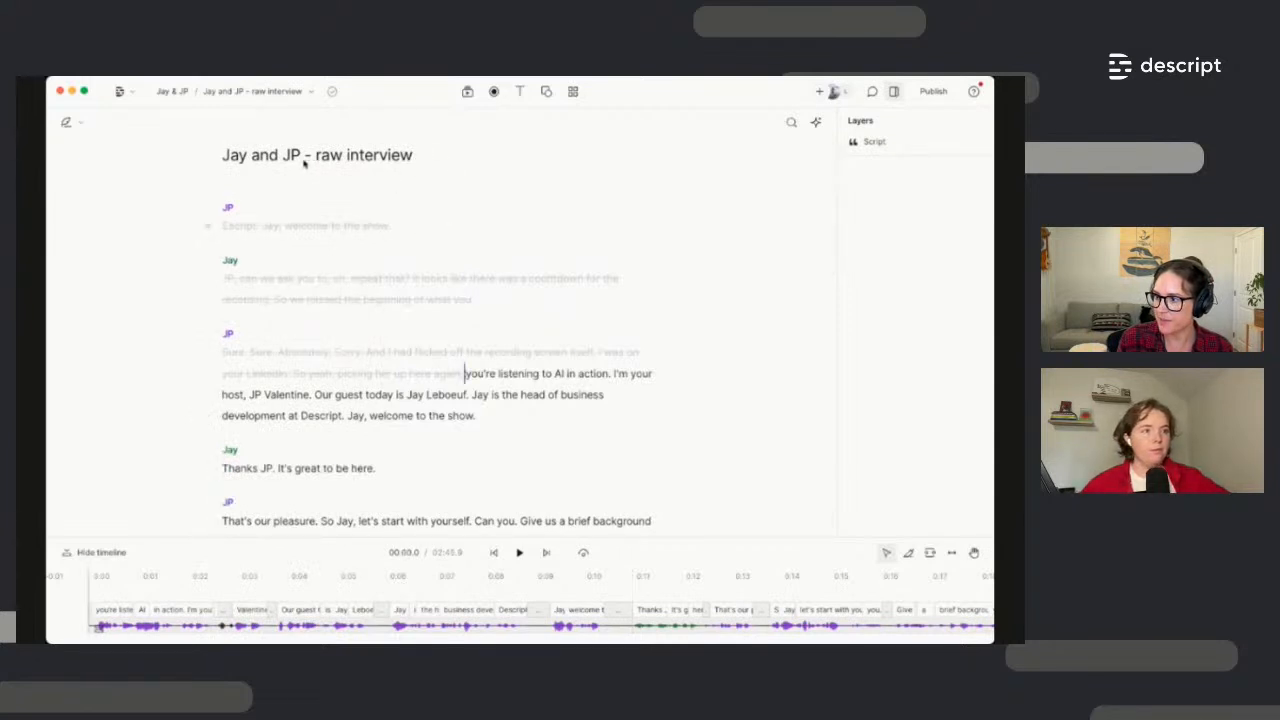
left_click(298, 92)
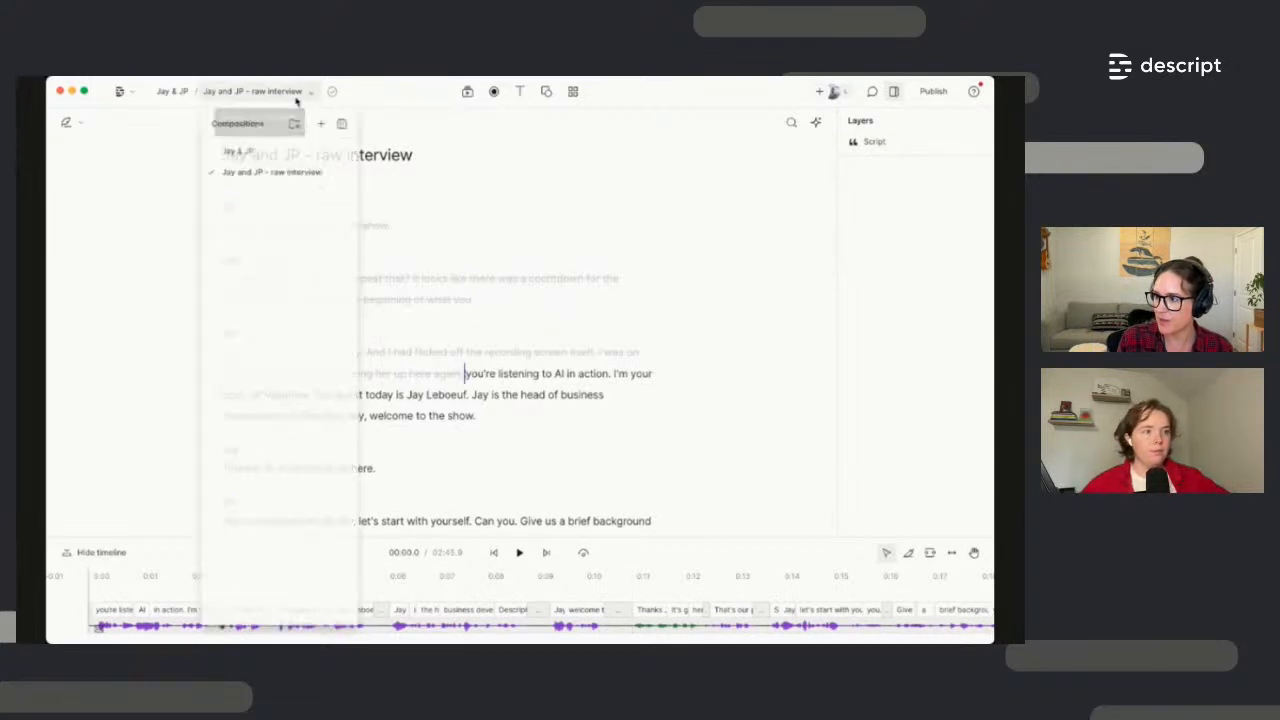
left_click(341, 173)
left_click(380, 172)
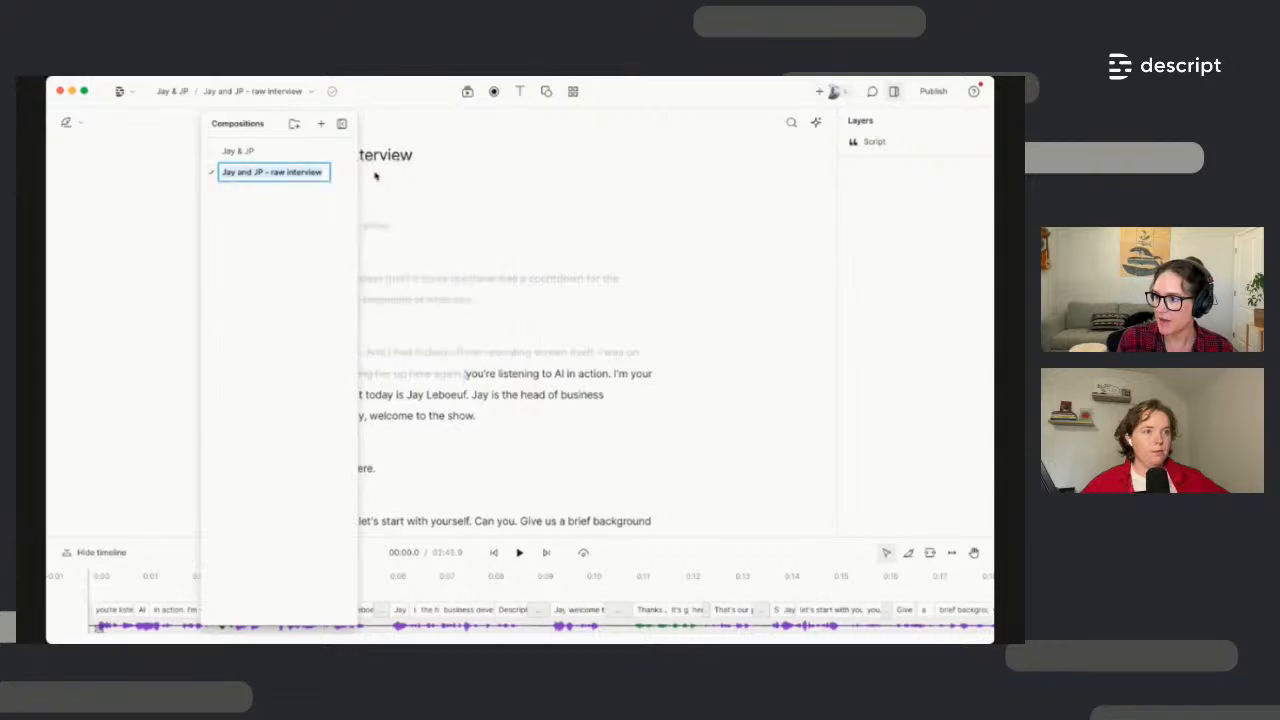
left_click(269, 173)
type("3 min")
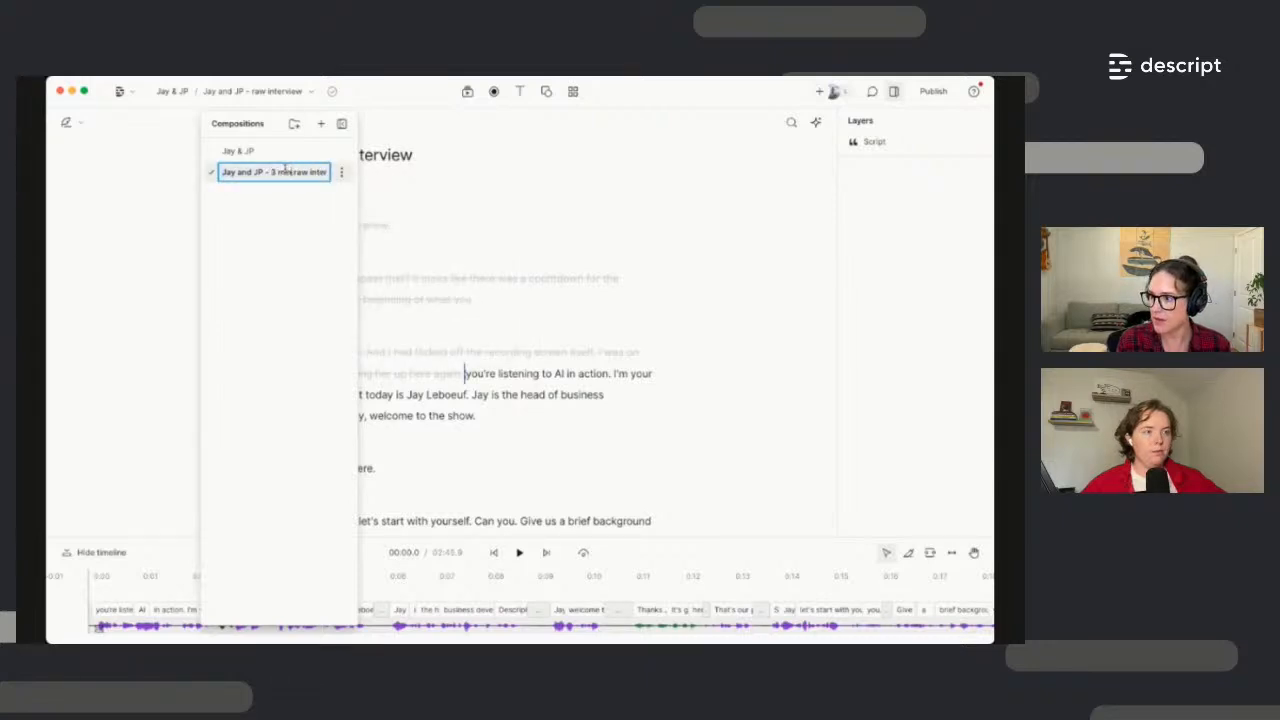
key("Return")
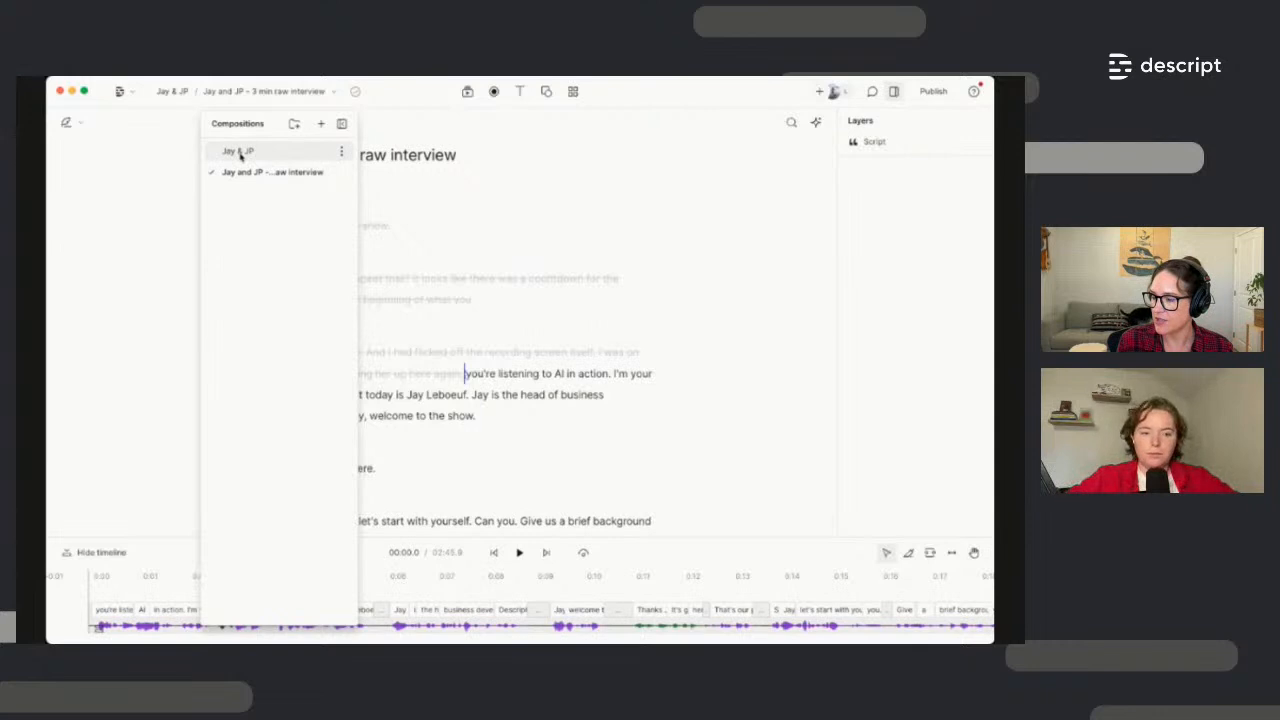
left_click(284, 152)
left_click(433, 373)
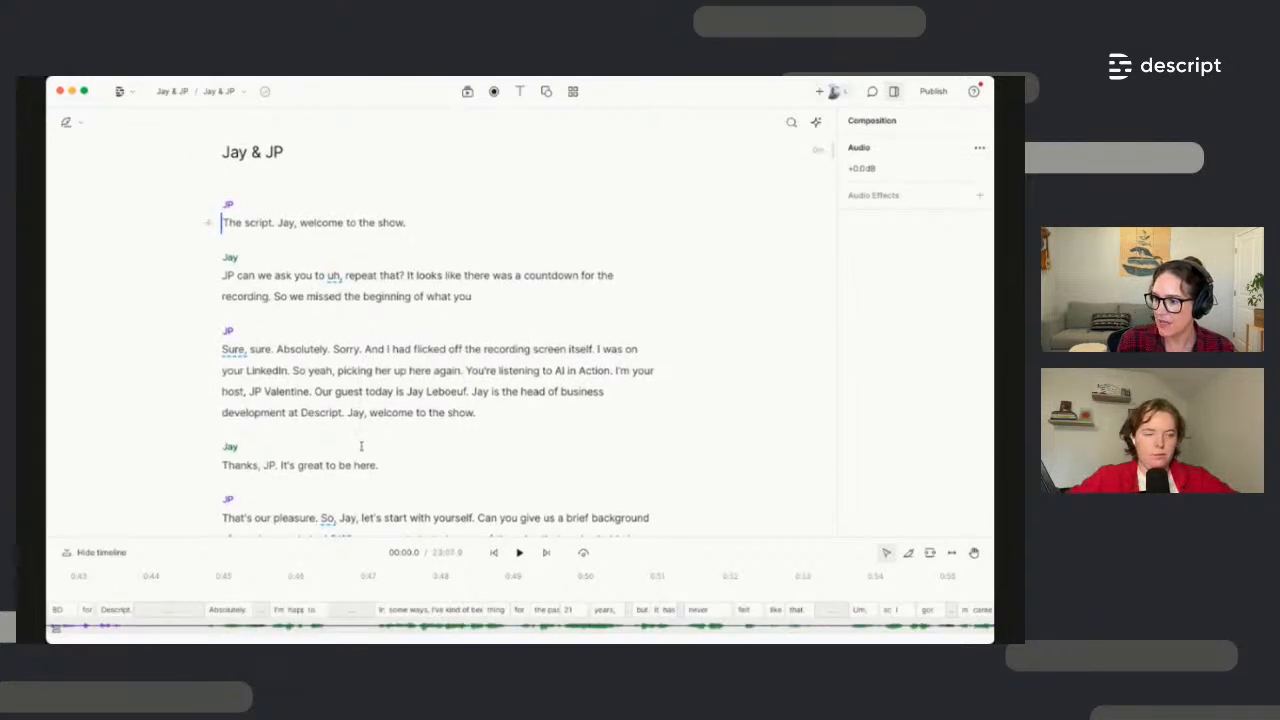
Delete the opening chatter up to 'The script.' so Jay & JP begins at 'You're listening to AI in Action.'
left_click_drag(433, 368, 222, 221)
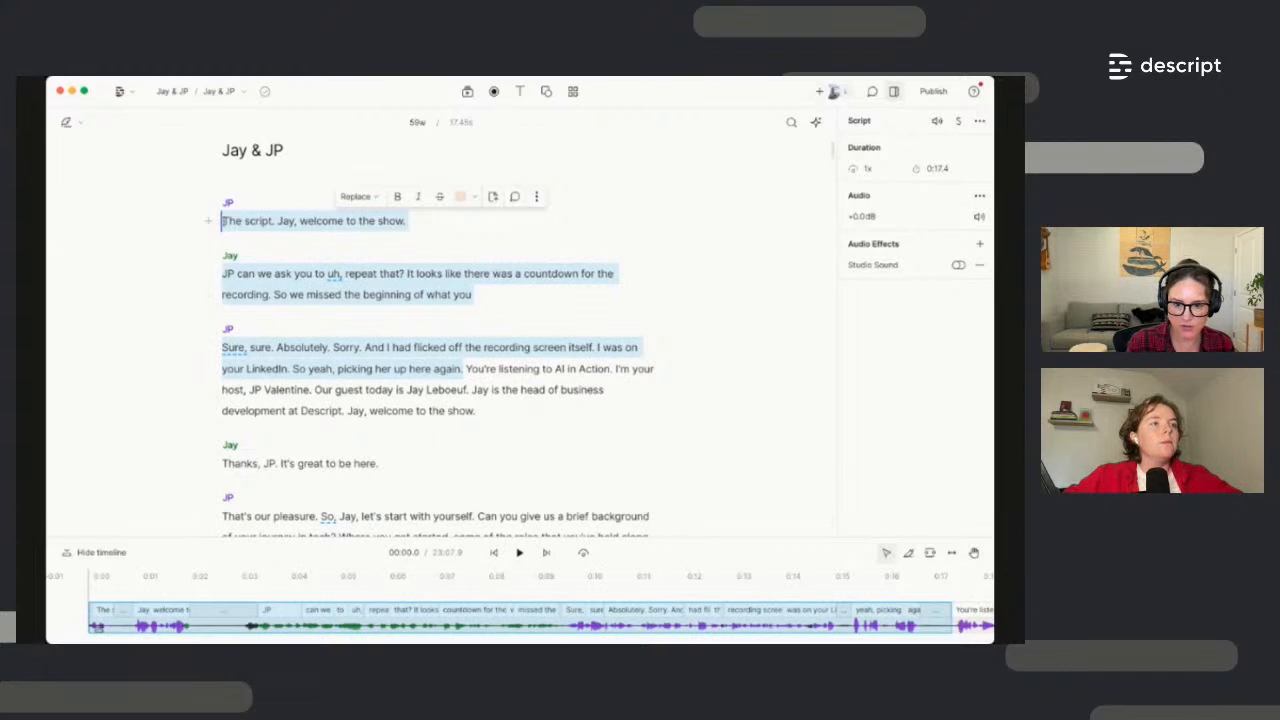
key("BackSpace")
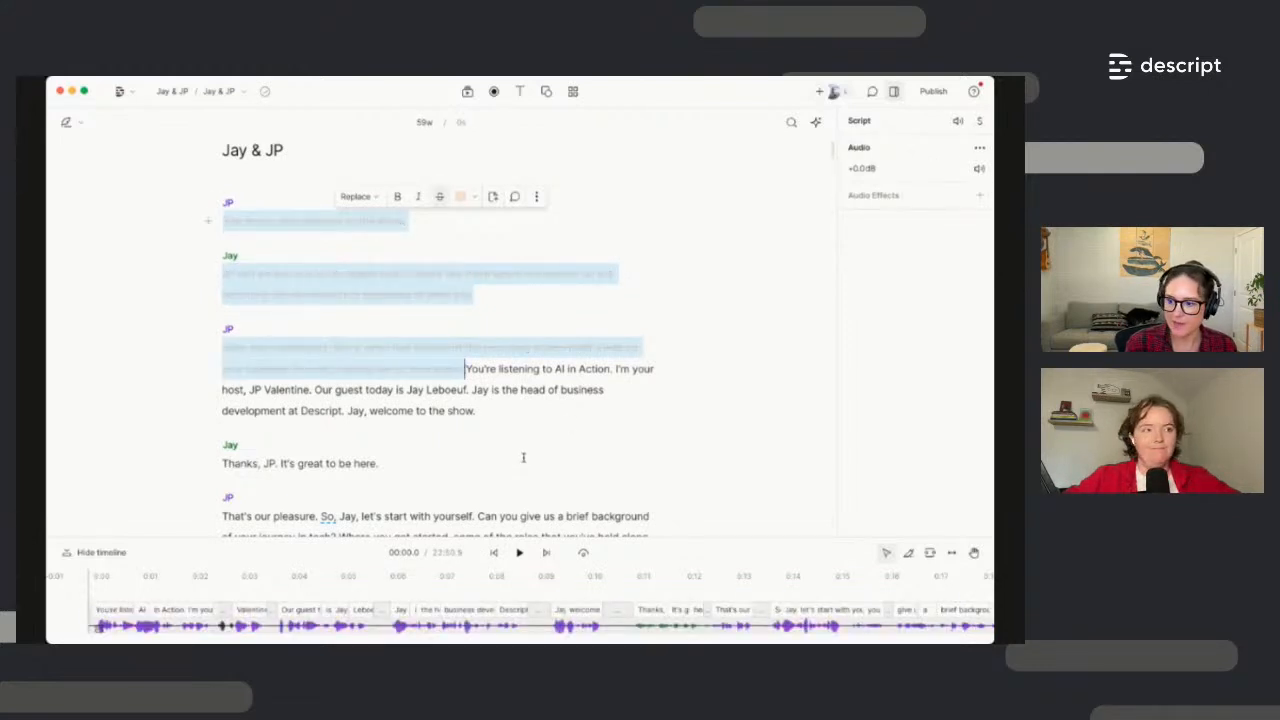
scroll(523, 457, "down", 2)
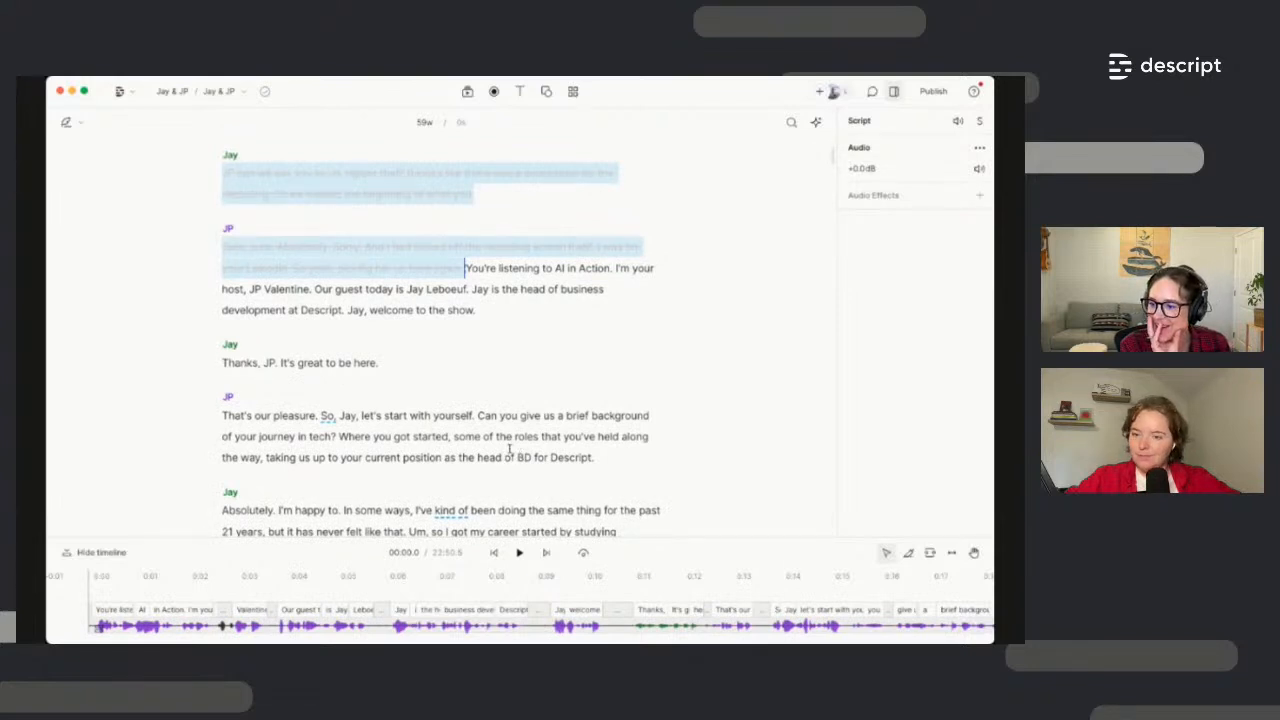
scroll(510, 450, "down", 5)
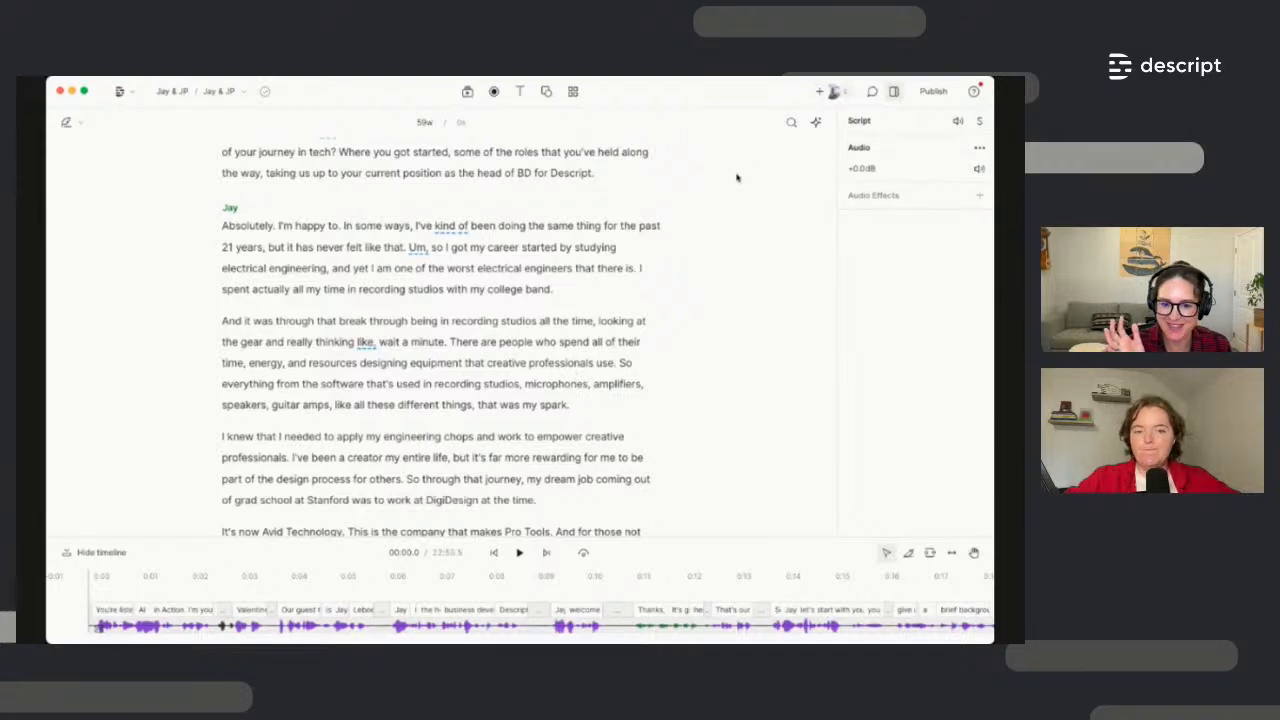
Search the transcript for 'isot' and correct all matches to 'iZotope'
left_click(791, 124)
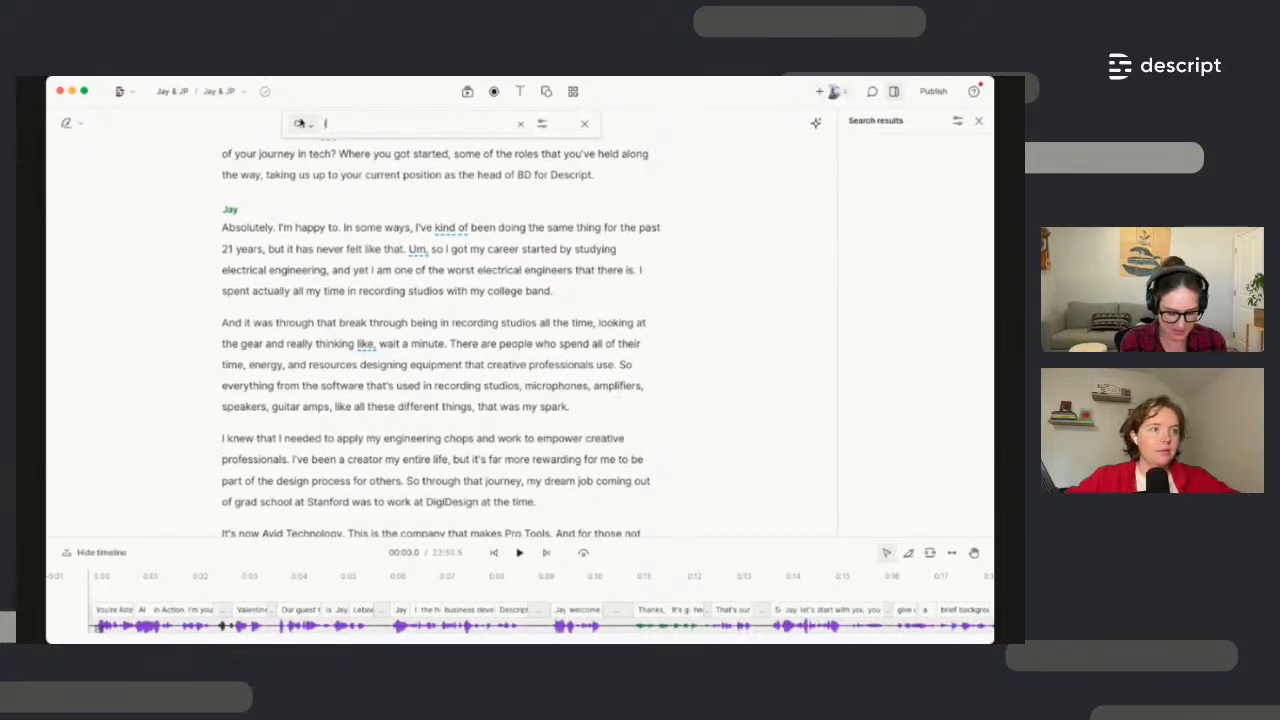
type("isot")
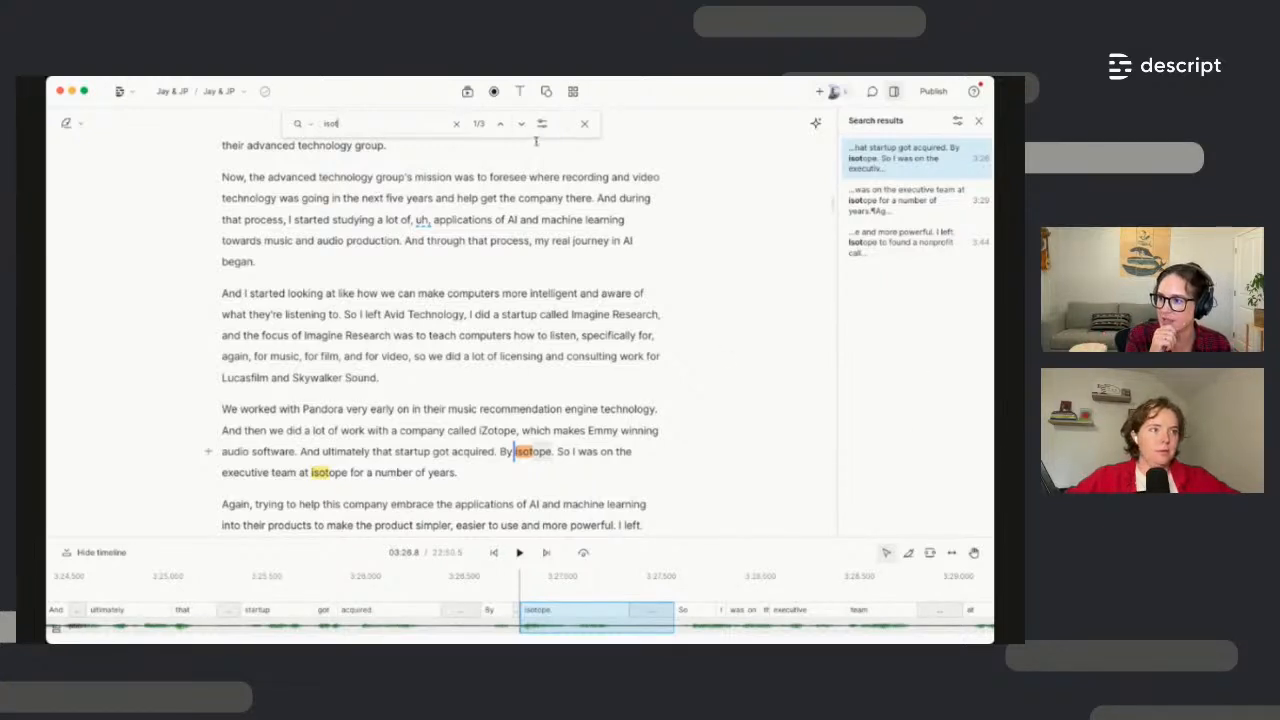
left_click(303, 124)
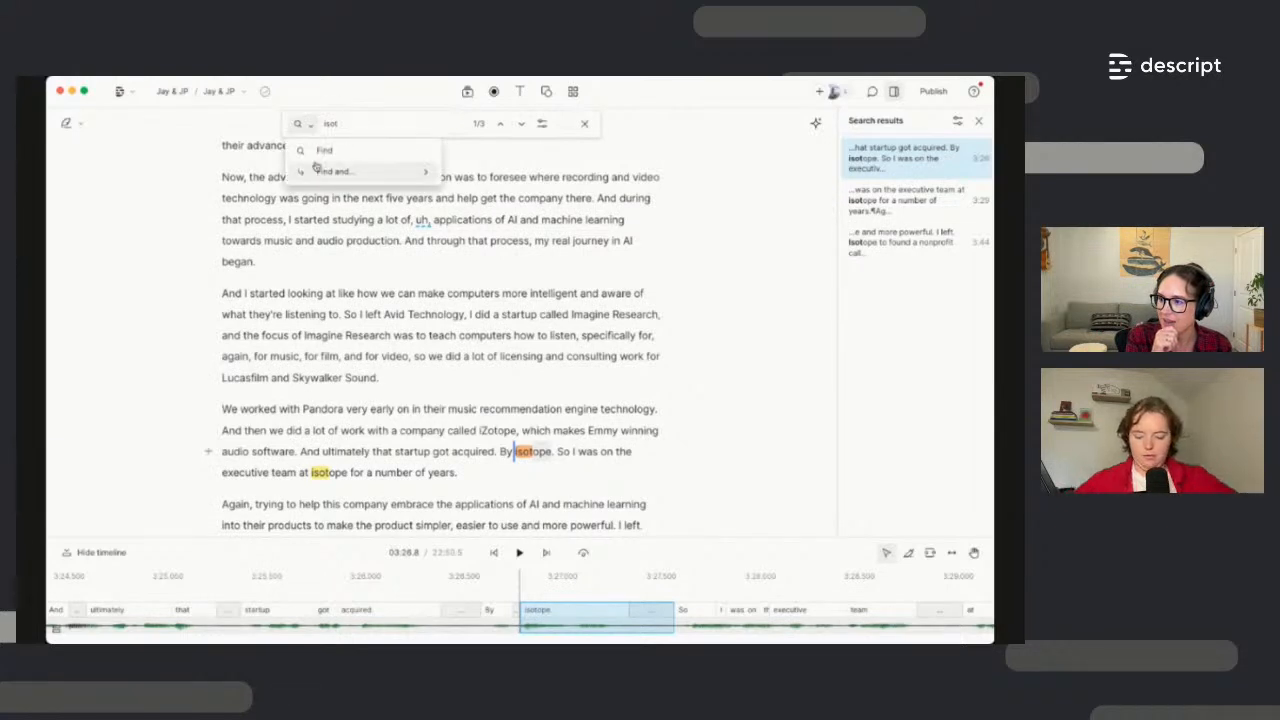
mouse_move(318, 173)
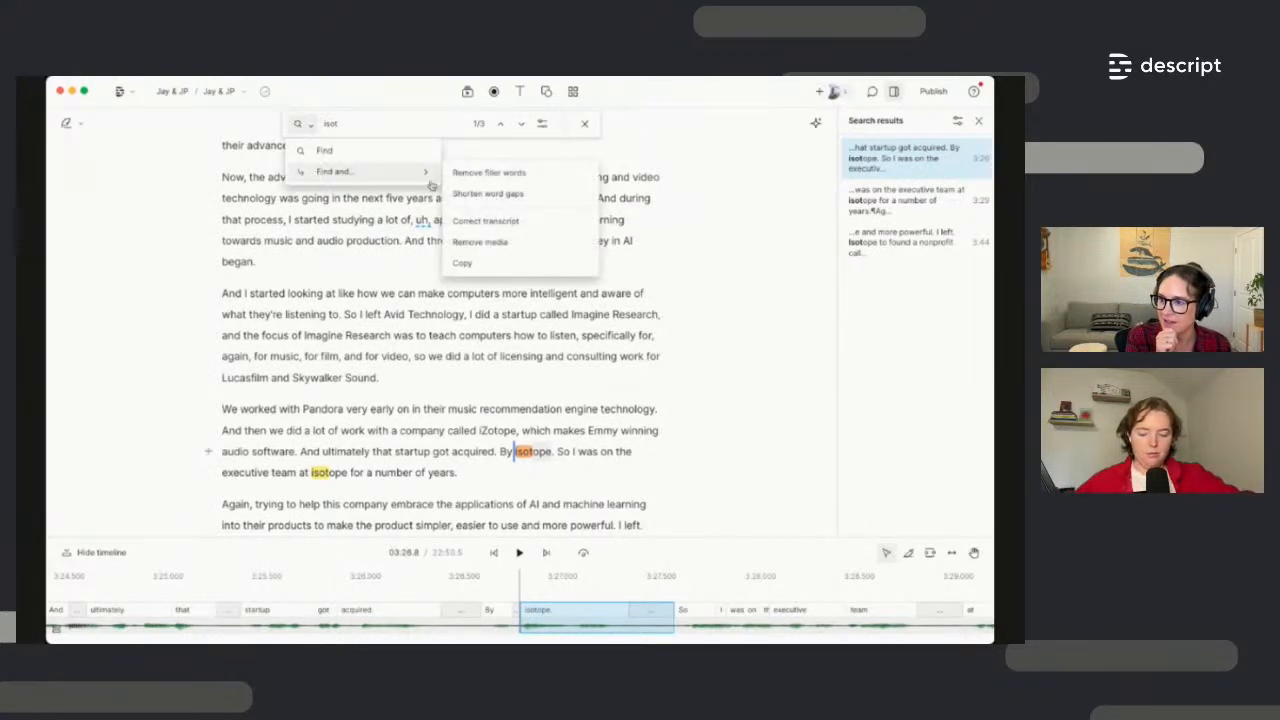
left_click(496, 221)
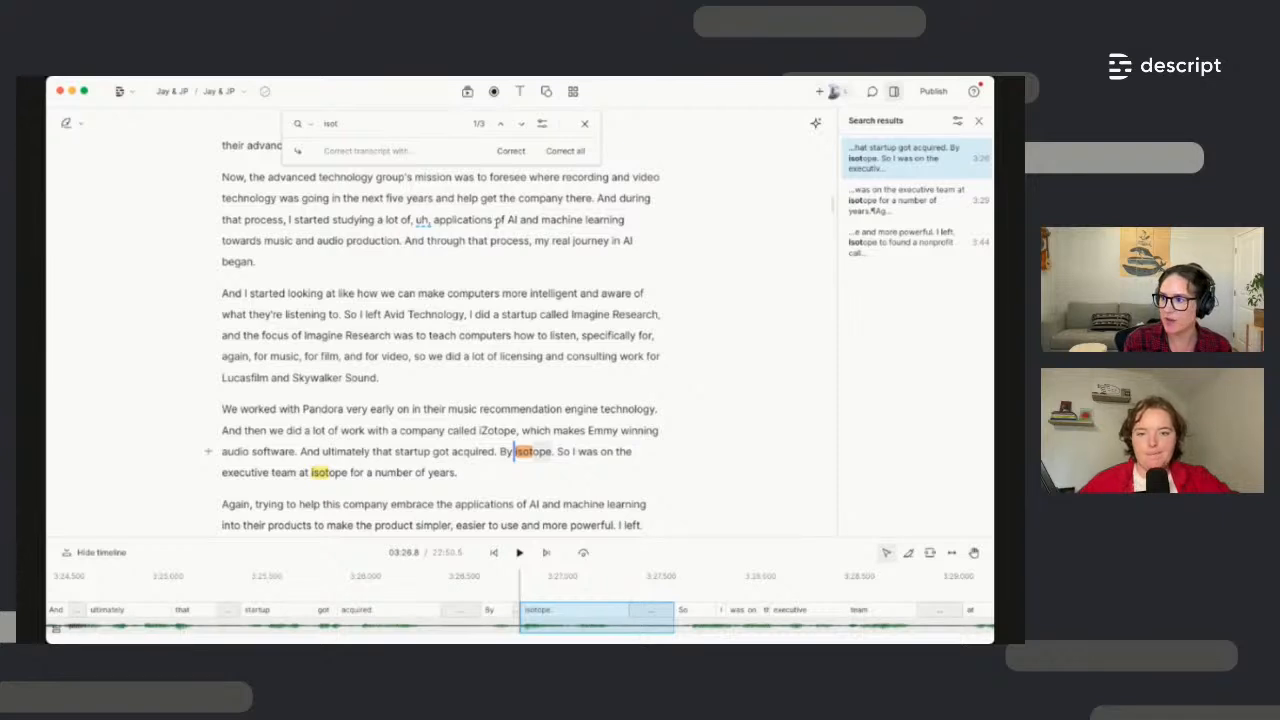
left_click(350, 146)
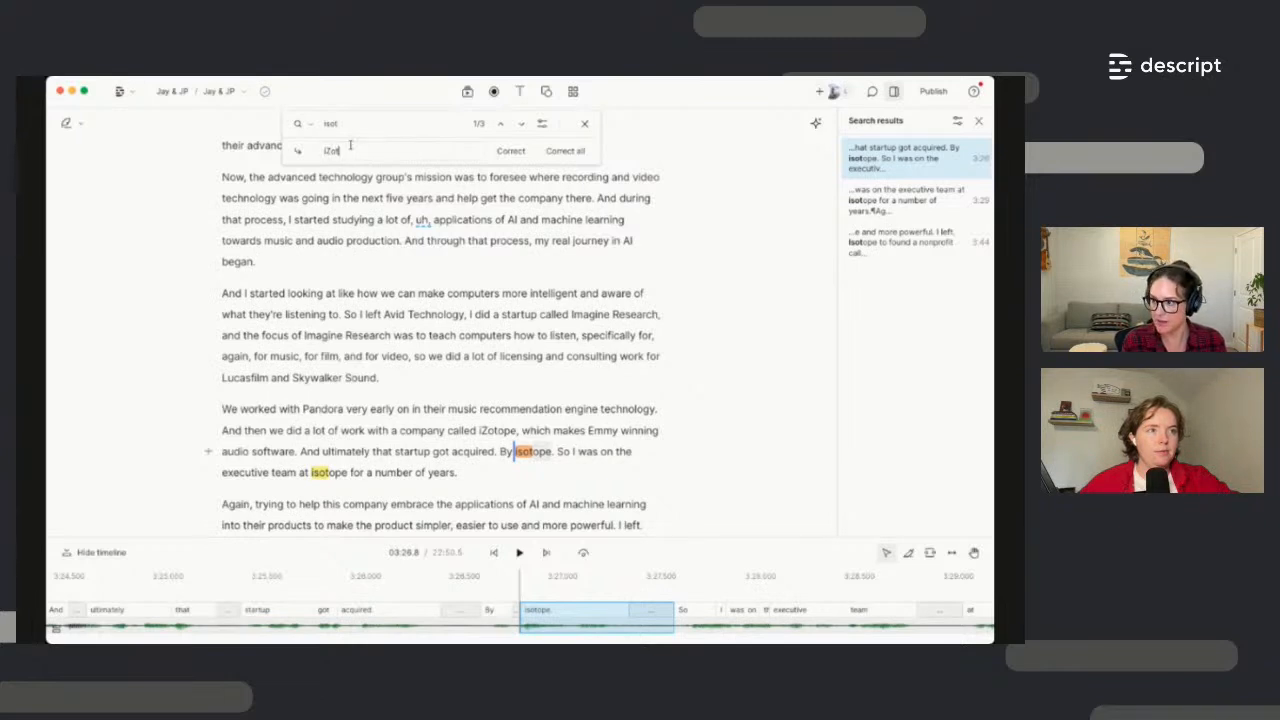
left_click(556, 152)
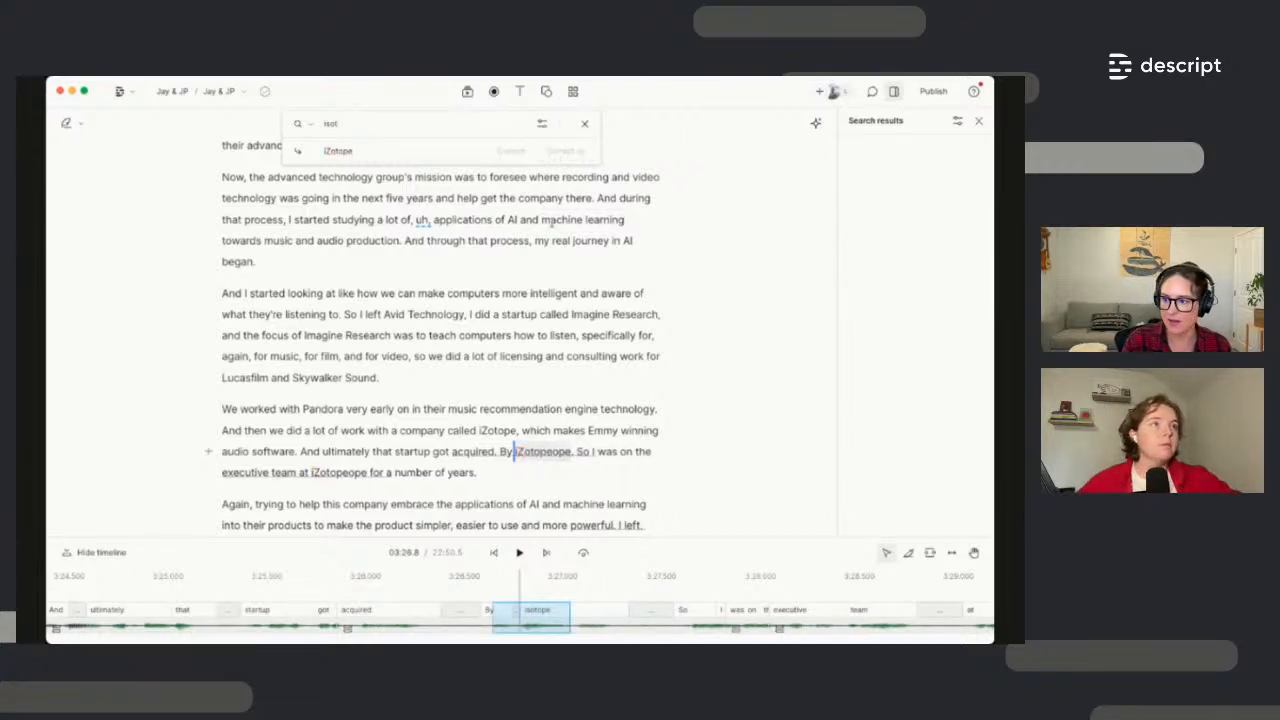
Close the find-and-correct bar and scroll back up the transcript
left_click(578, 266, "shift")
left_click(585, 124)
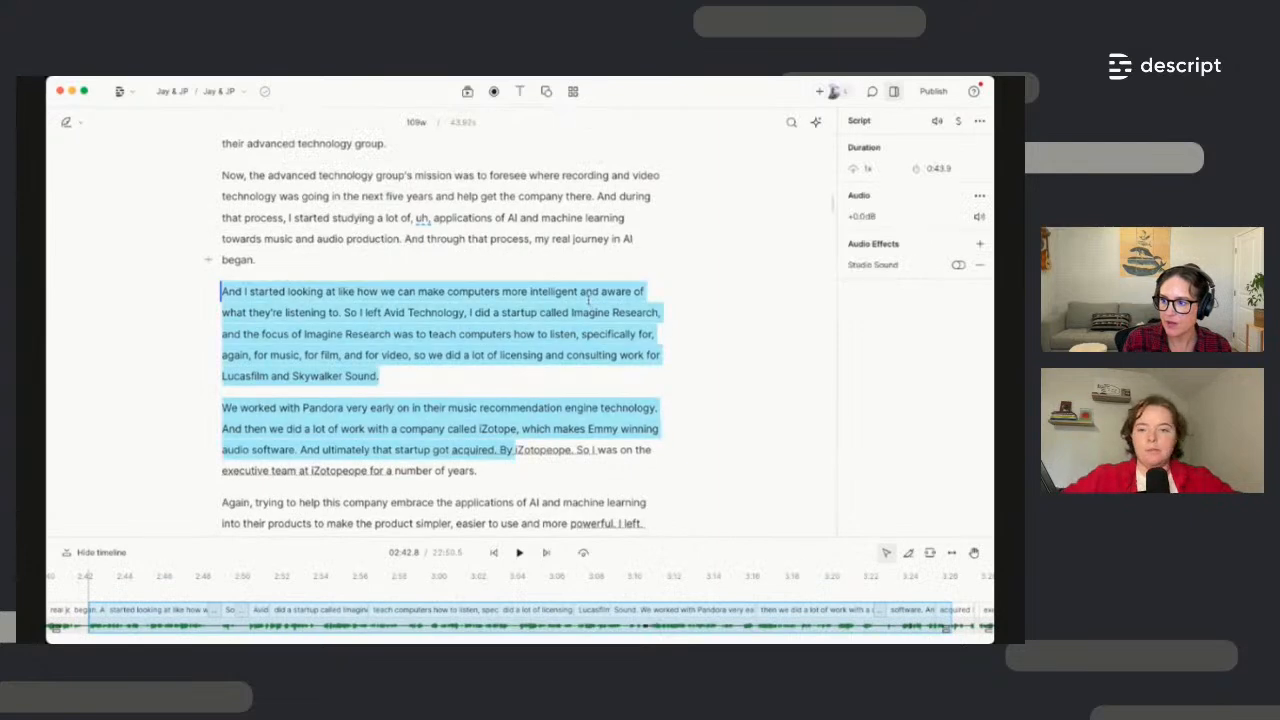
scroll(587, 298, "up", 3)
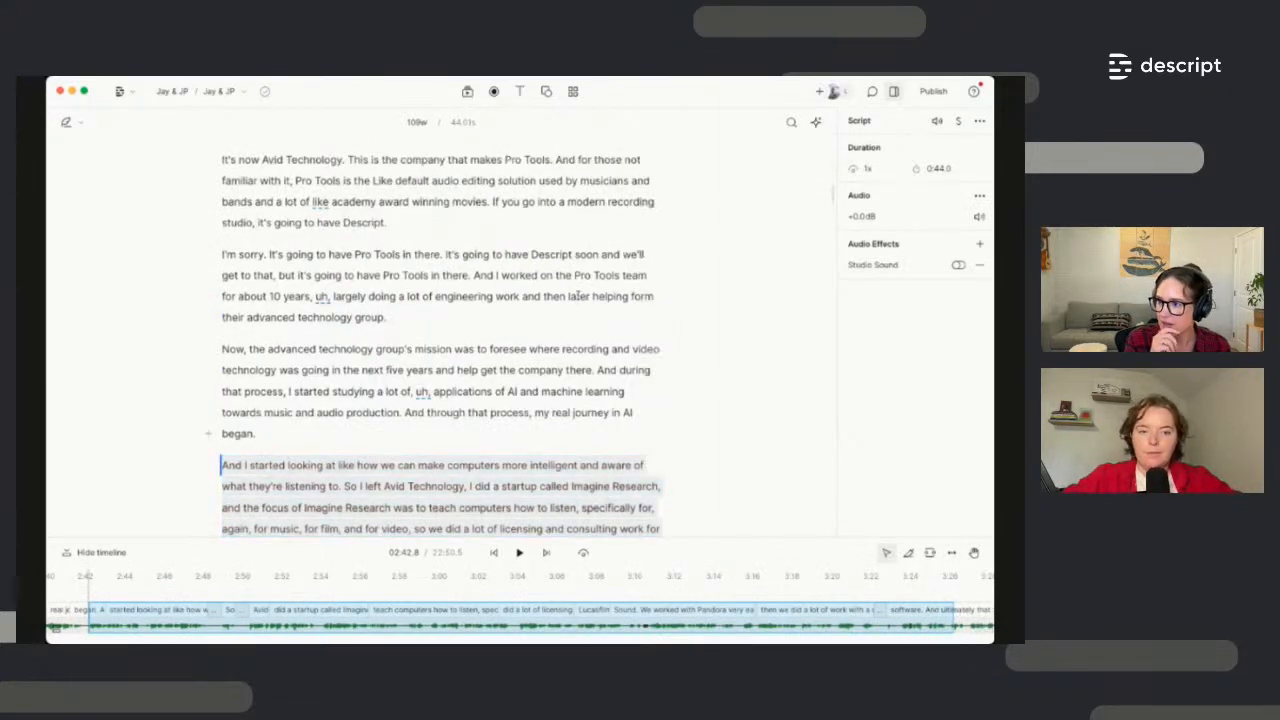
scroll(438, 262, "up", 3)
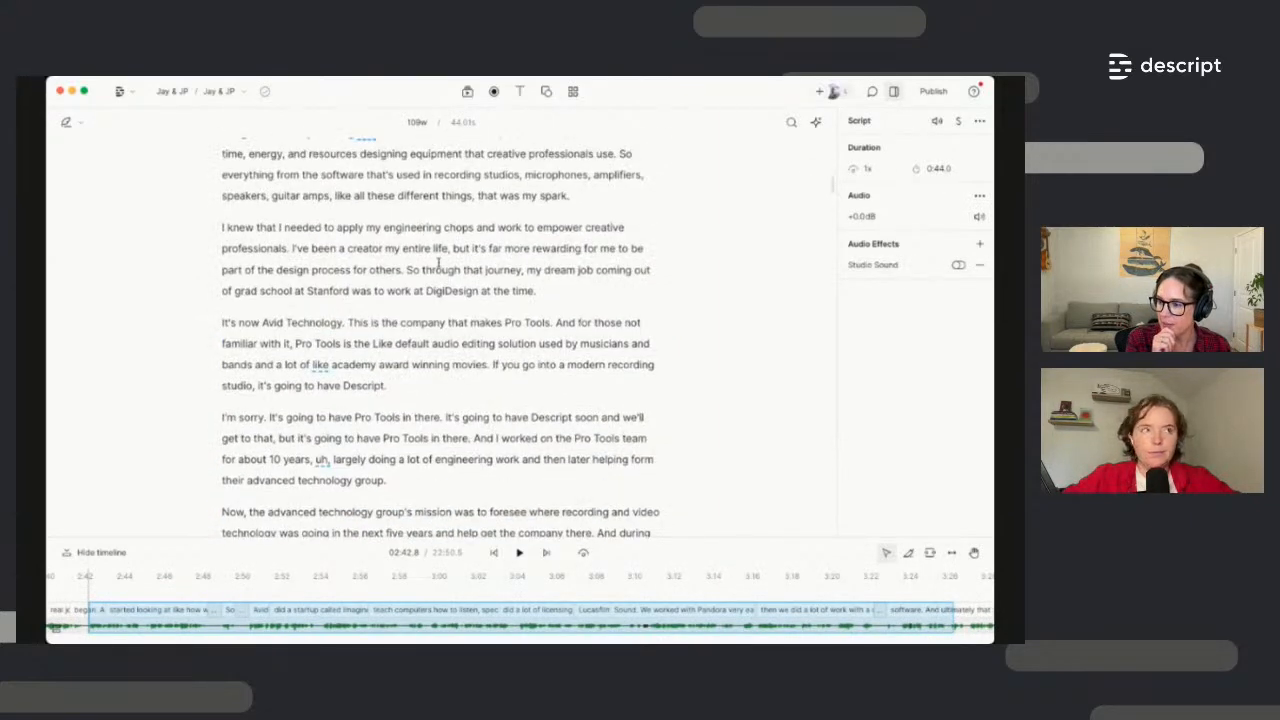
scroll(438, 262, "up", 7)
scroll(452, 356, "up", 2)
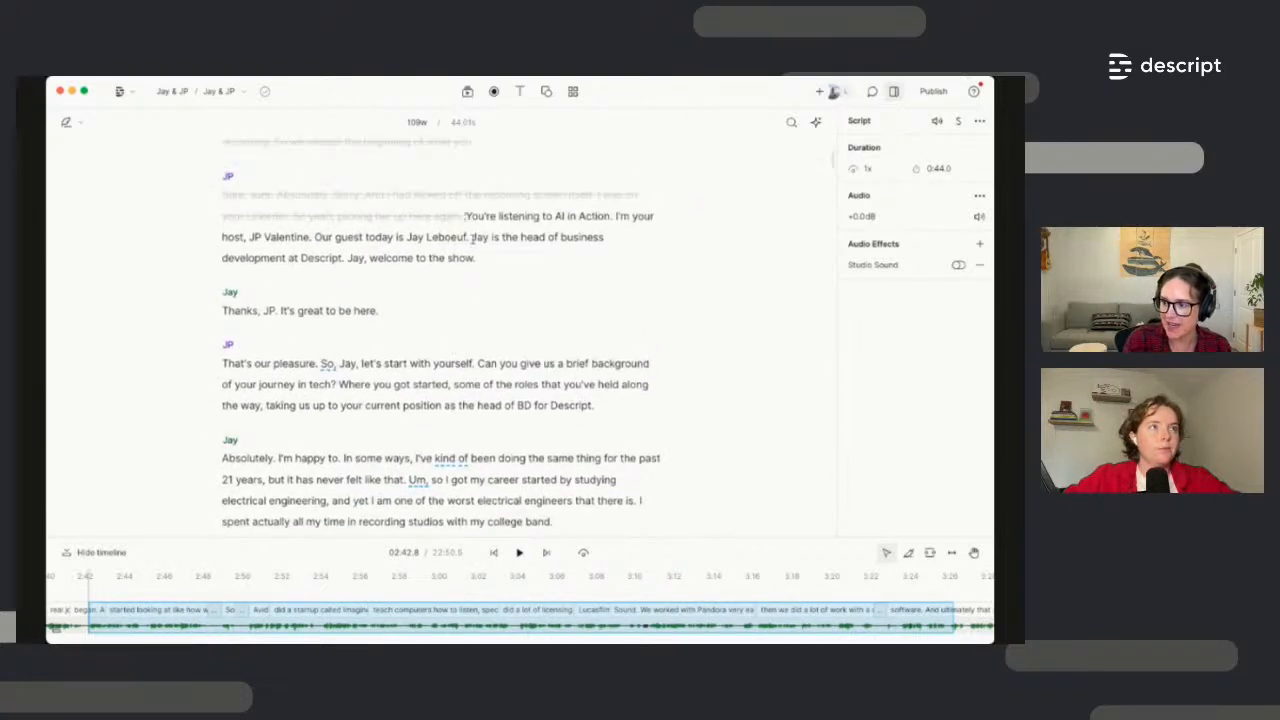
Correct the spelling of the guest's surname in JP's introduction using the Correct box
left_click(462, 237)
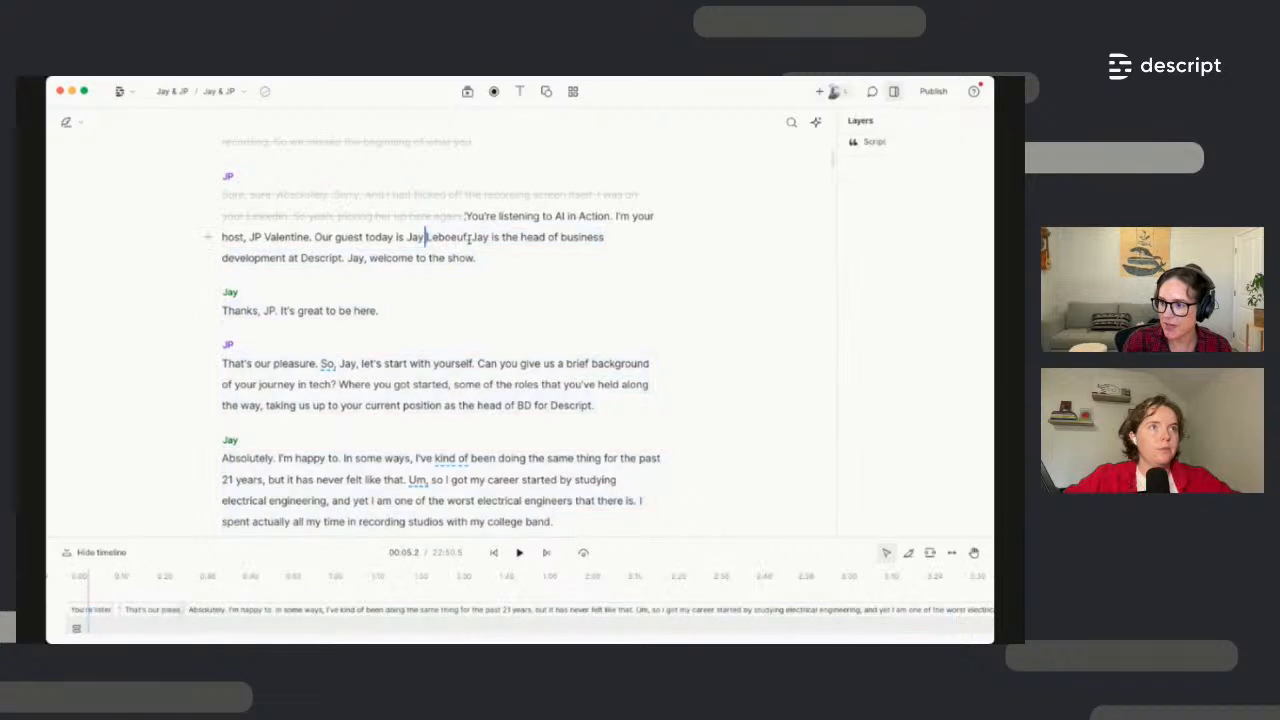
double_click(454, 237)
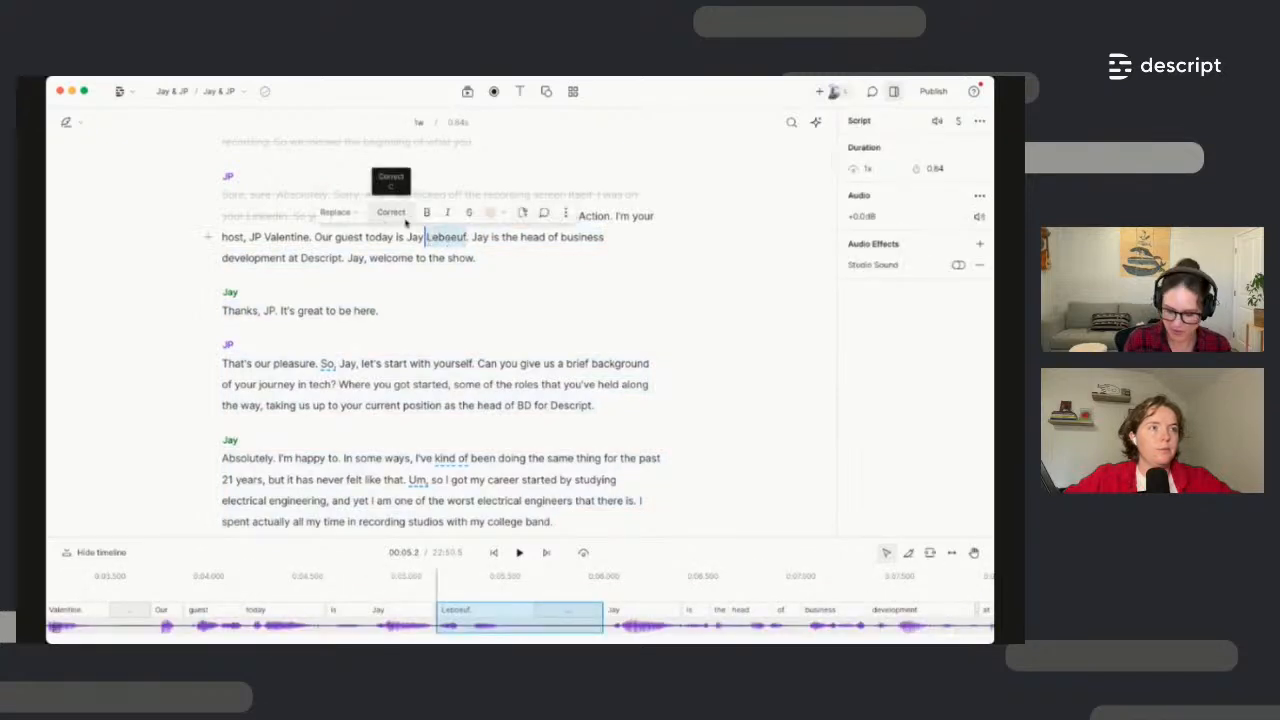
left_click(399, 213)
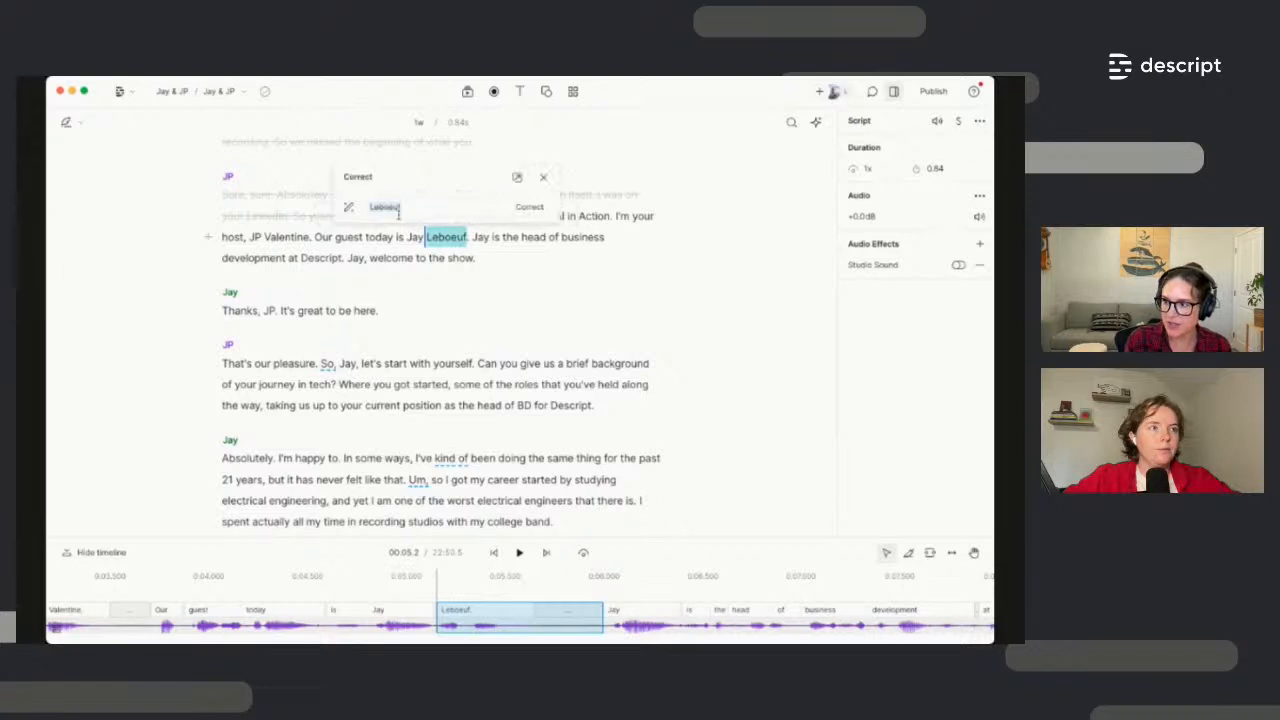
key("BackSpace")
key("BackSpace")
key("BackSpace")
key("BackSpace")
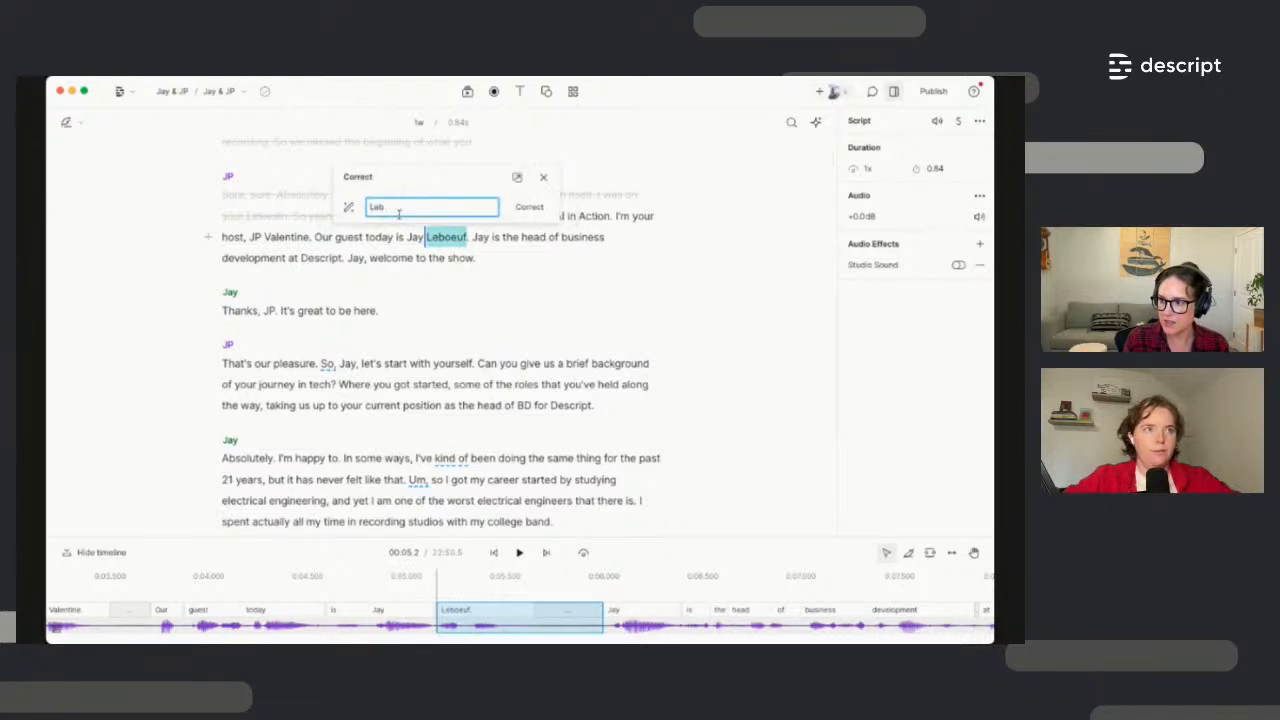
type("oeuf")
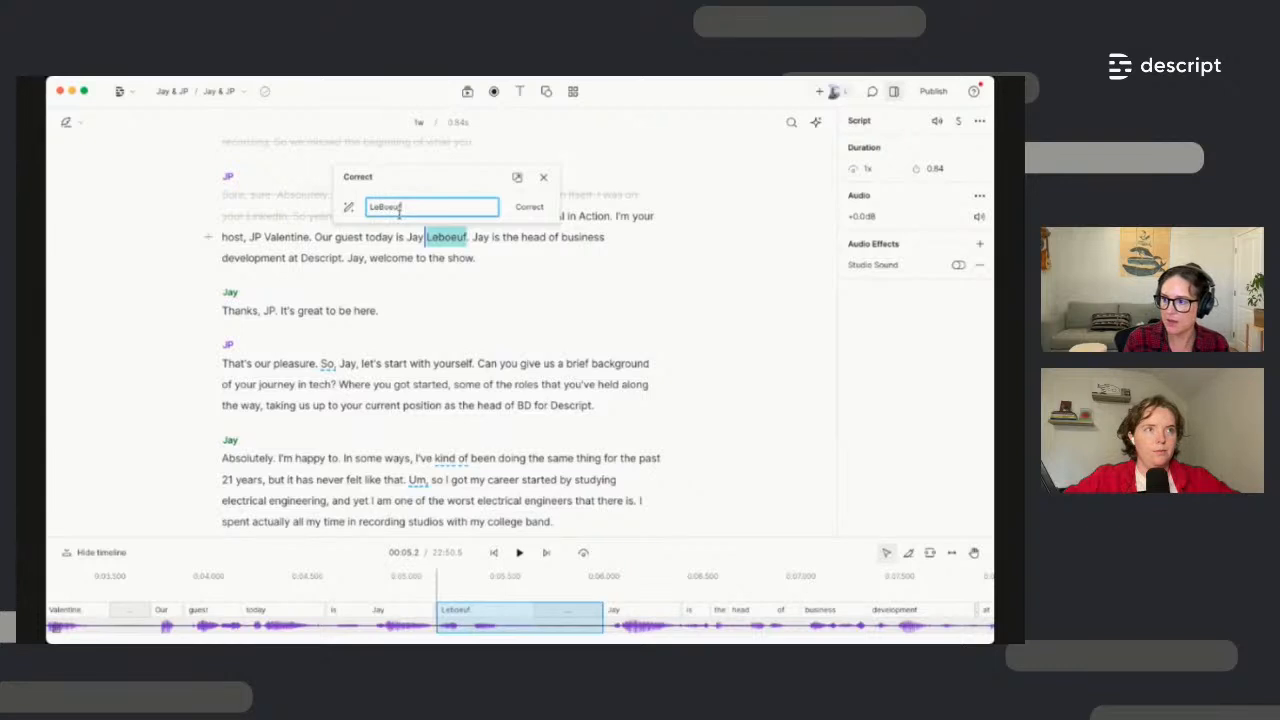
left_click(529, 207)
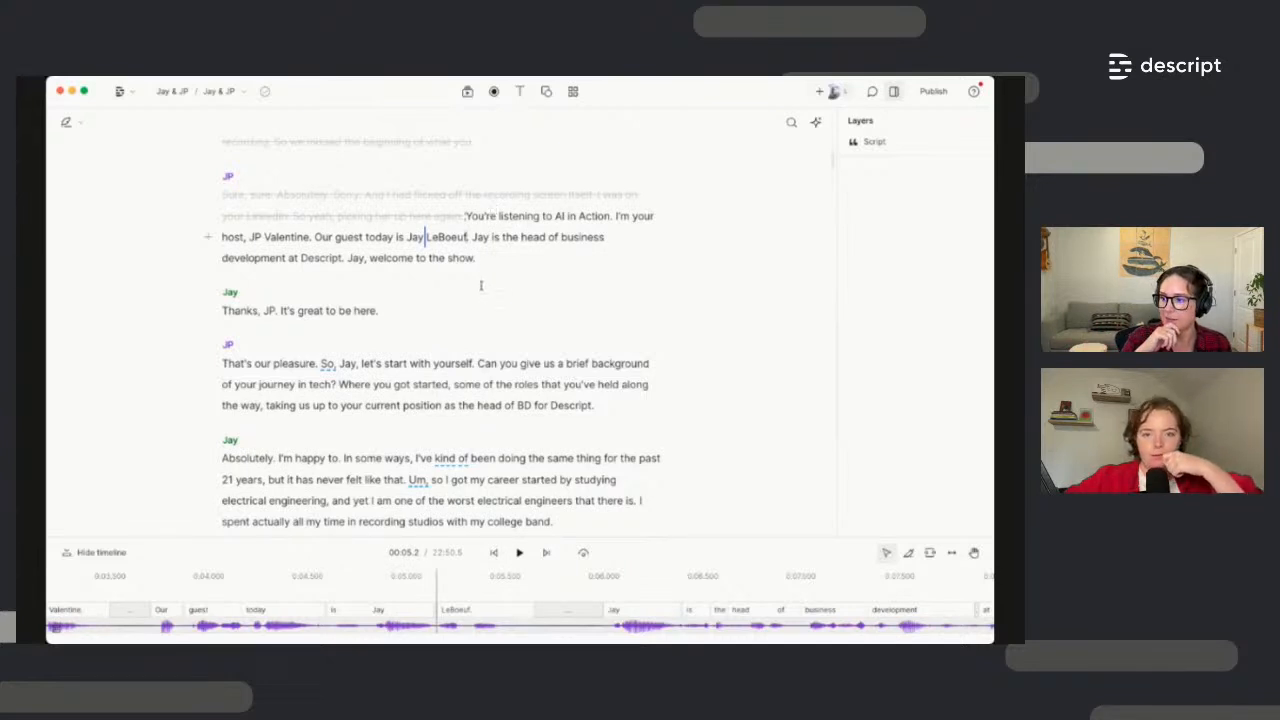
left_click_drag(379, 313, 222, 311)
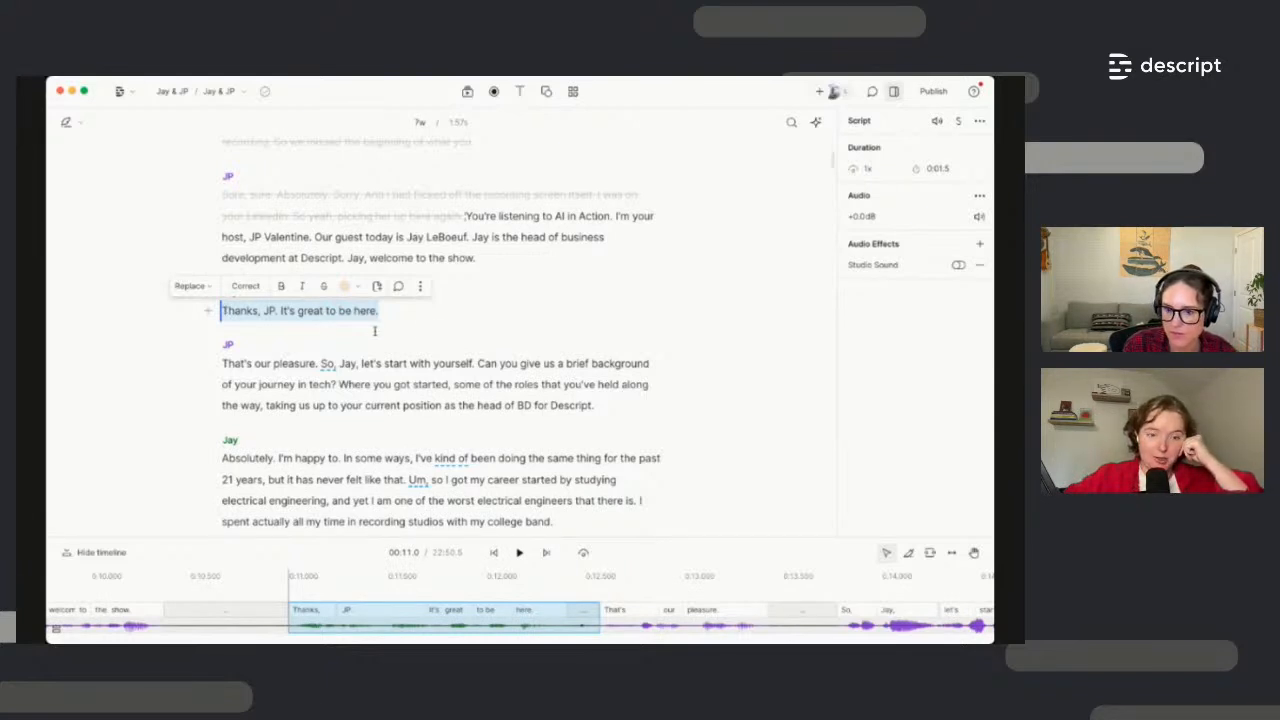
left_click(434, 362)
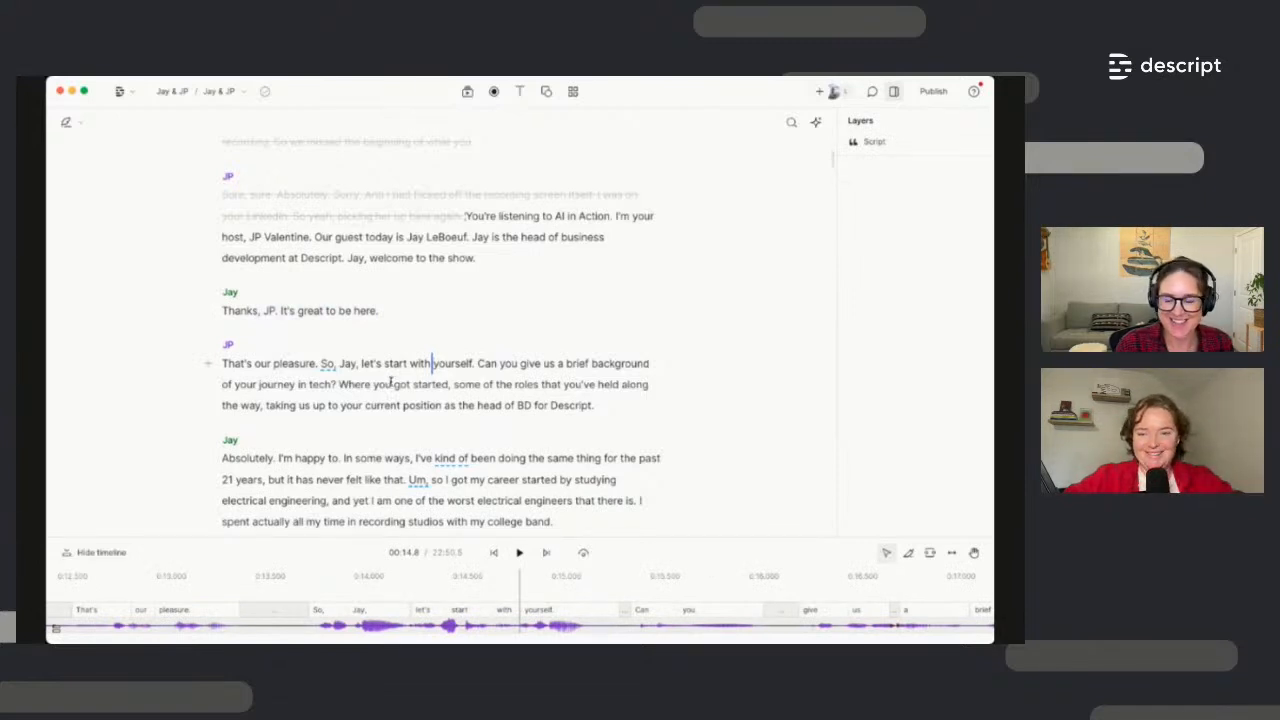
Open the Transcription glossary from the document menu's Tools submenu
left_click(133, 91)
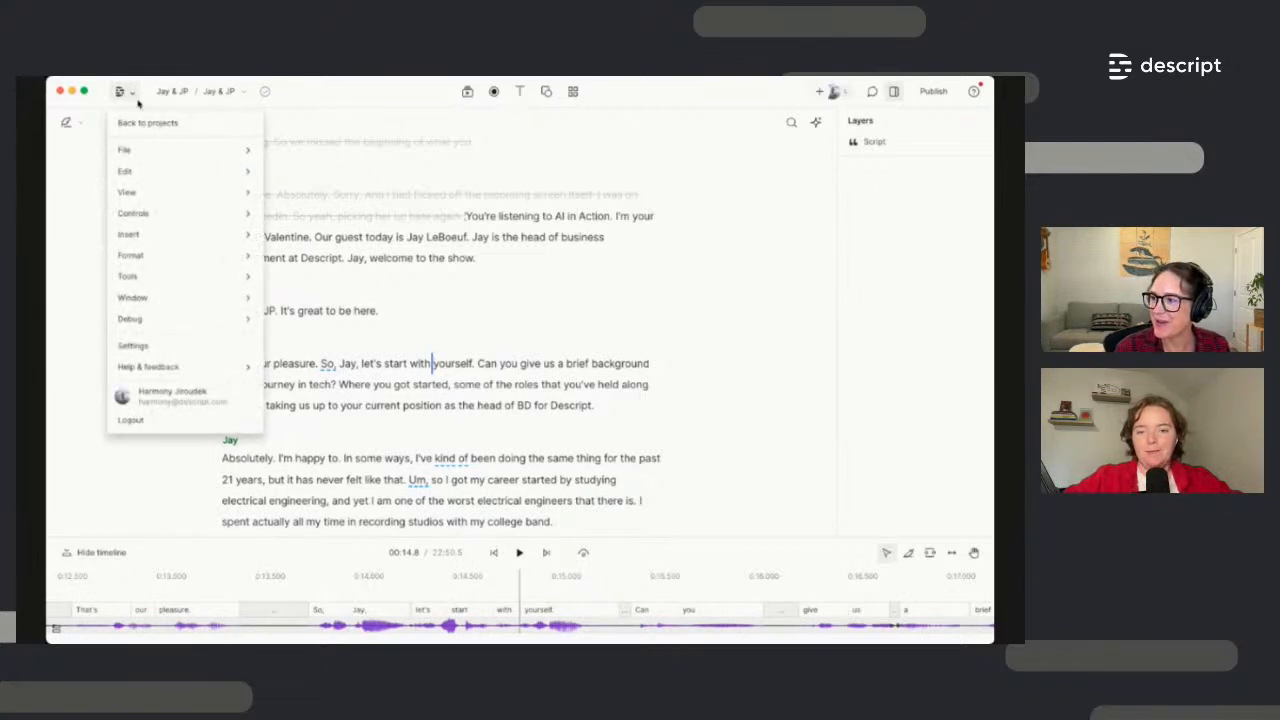
mouse_move(146, 160)
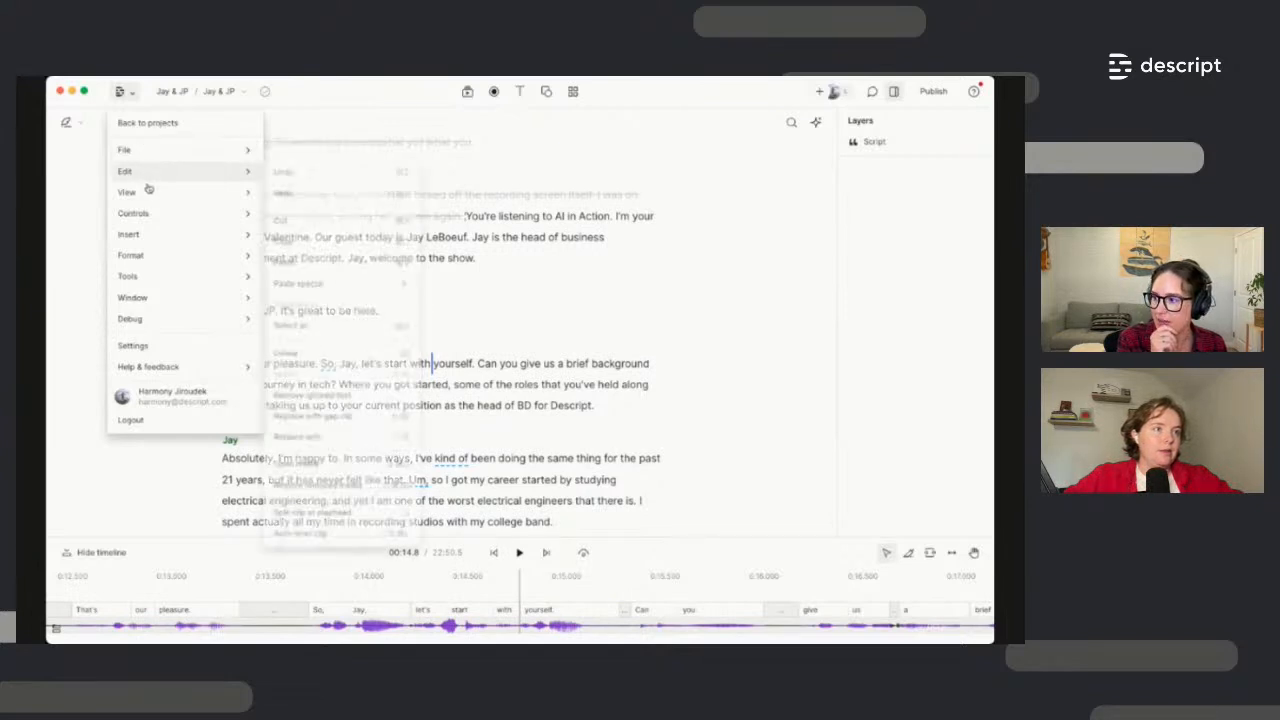
mouse_move(153, 281)
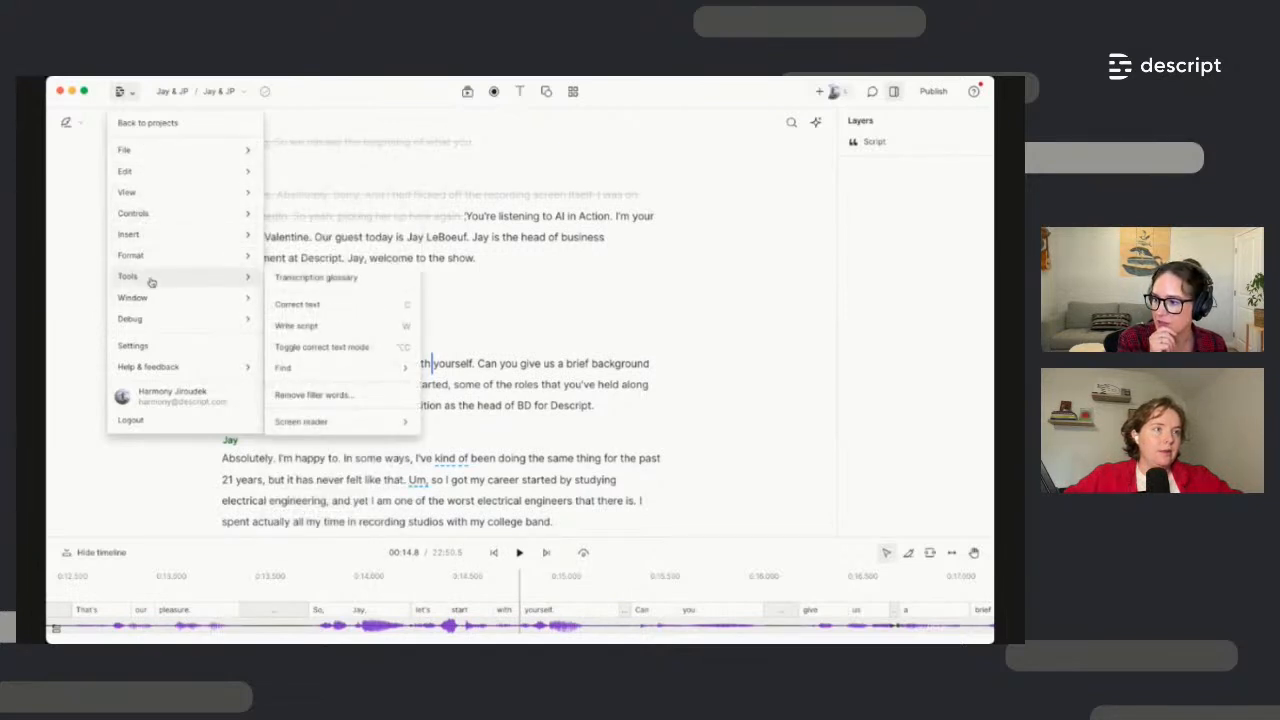
left_click(357, 284)
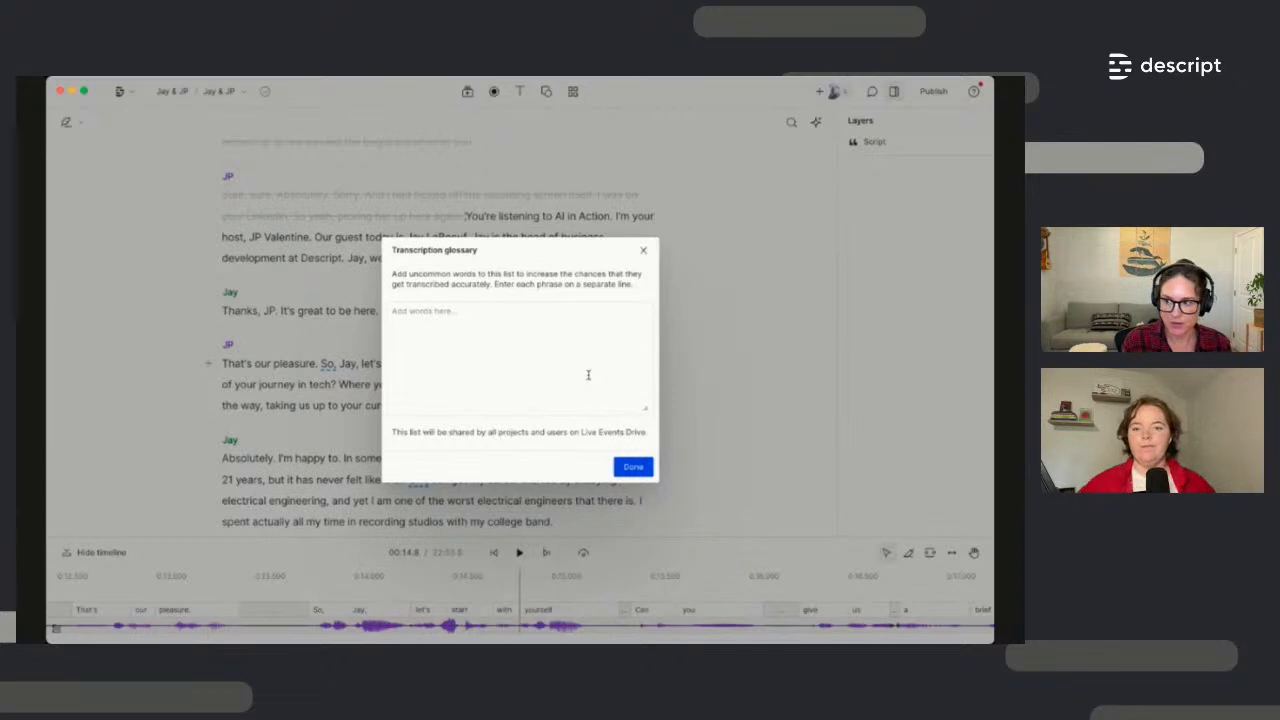
Enter Descript and three other uncommon words, one per line, and save the glossary
left_click(428, 324)
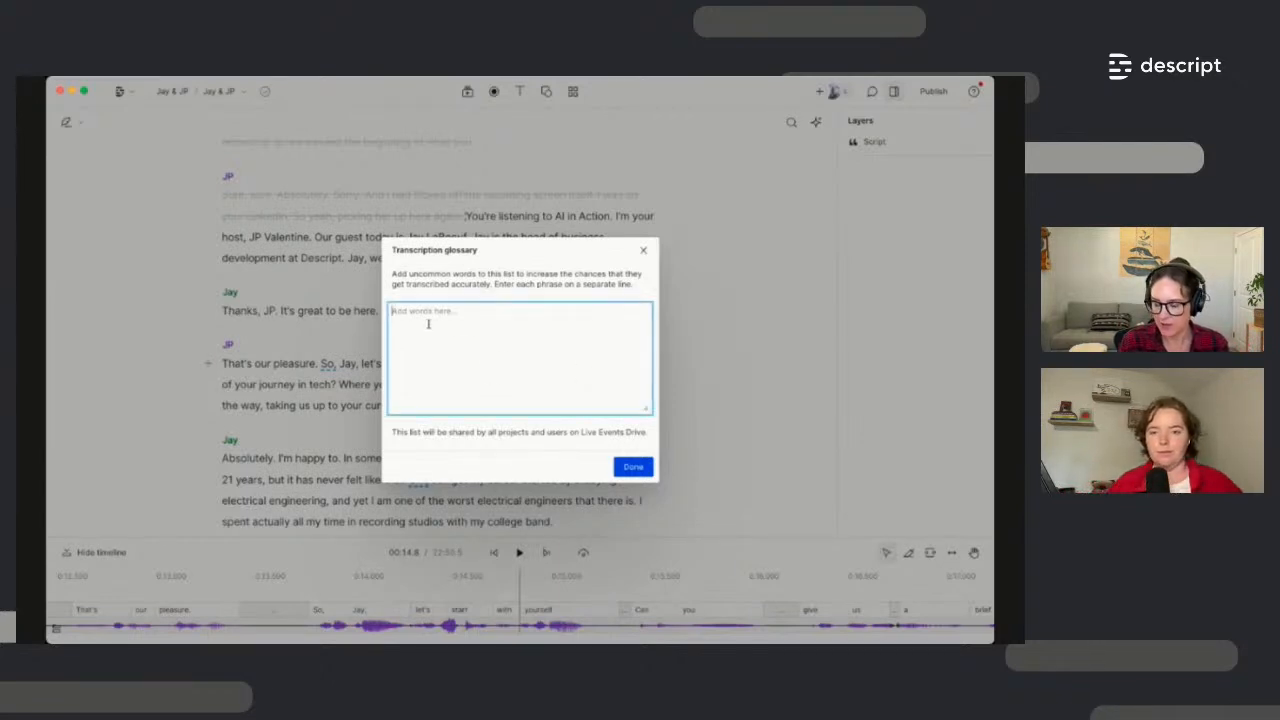
type("Jijoodo")
type("k")
key("Return")
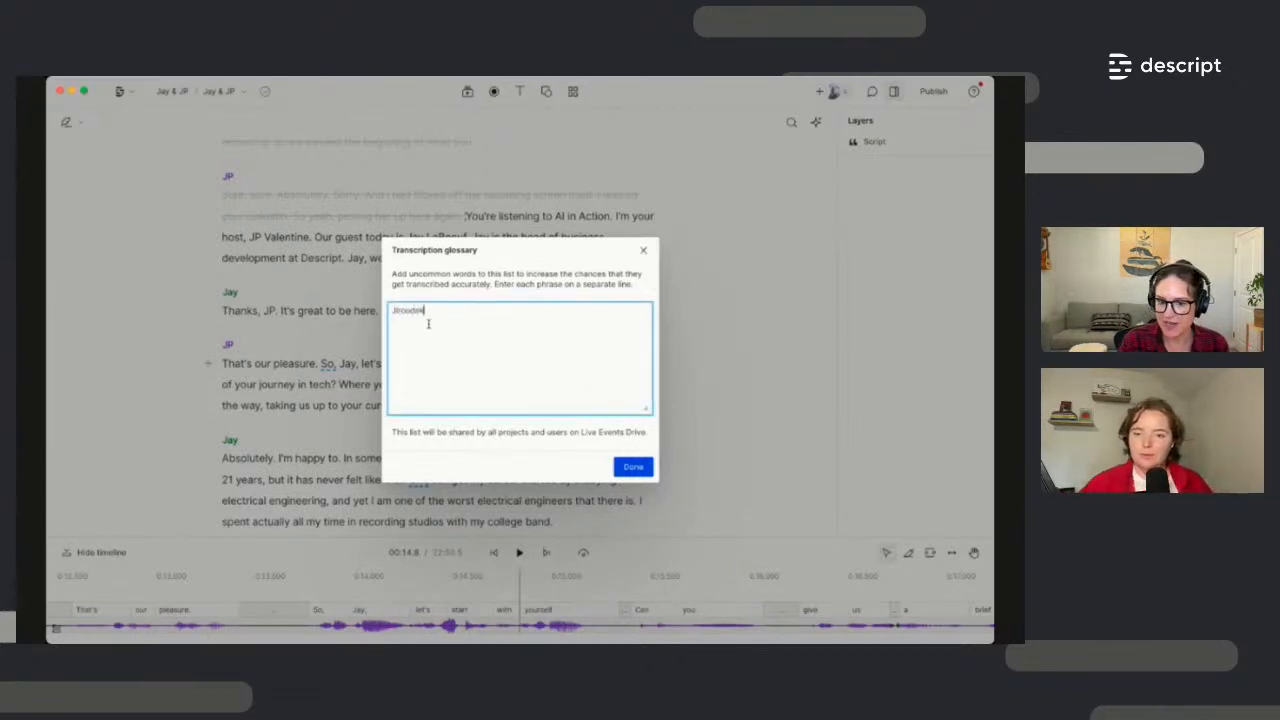
type("Cromer")
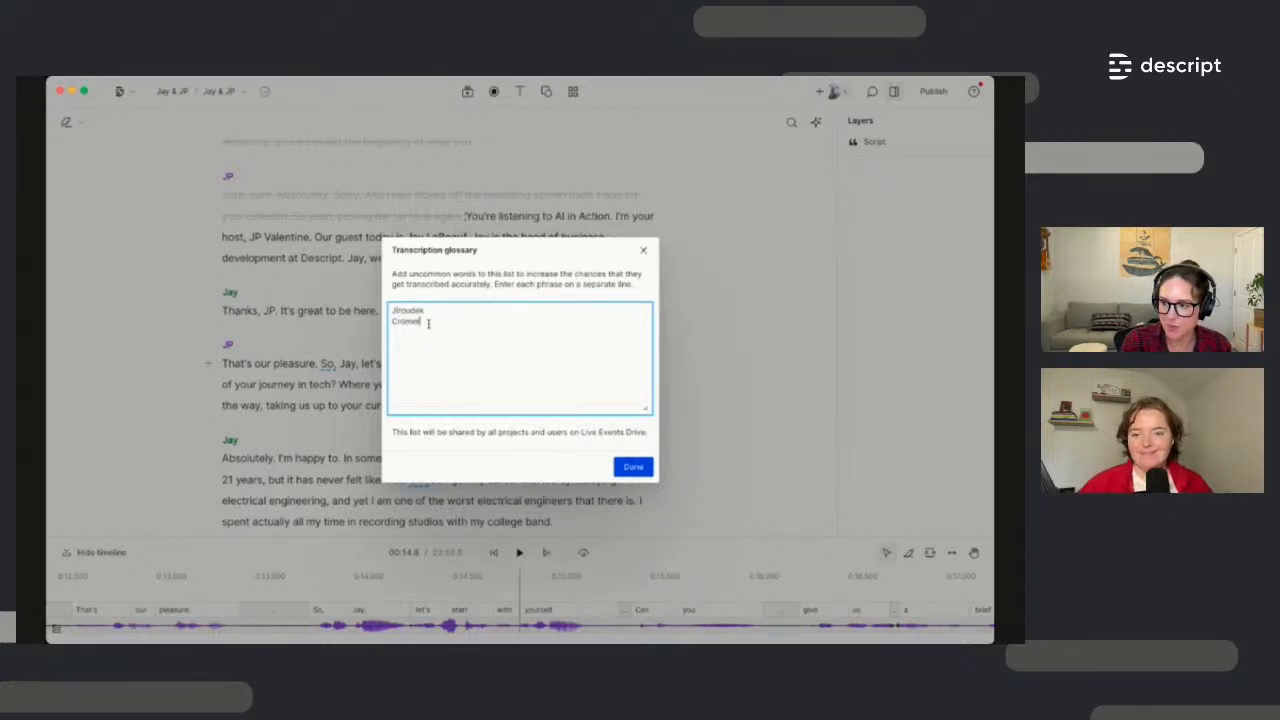
key("Return")
type("Descript")
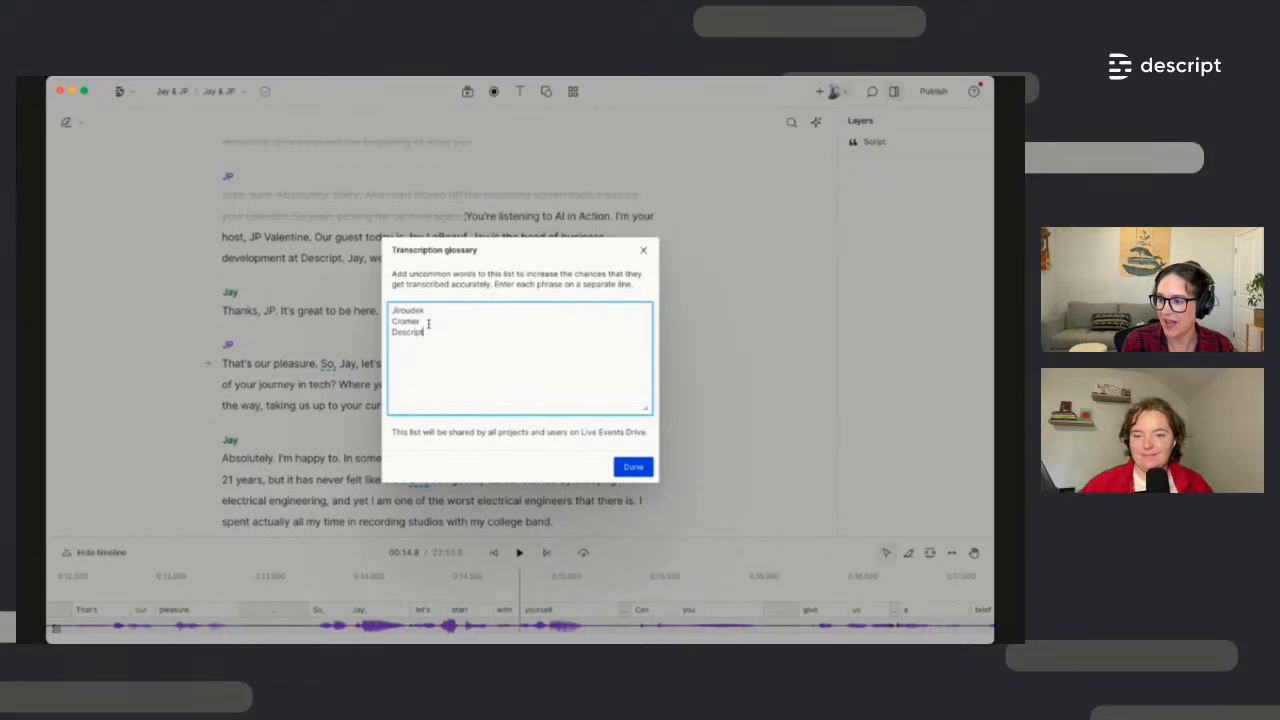
key("Return")
type("Marcello")
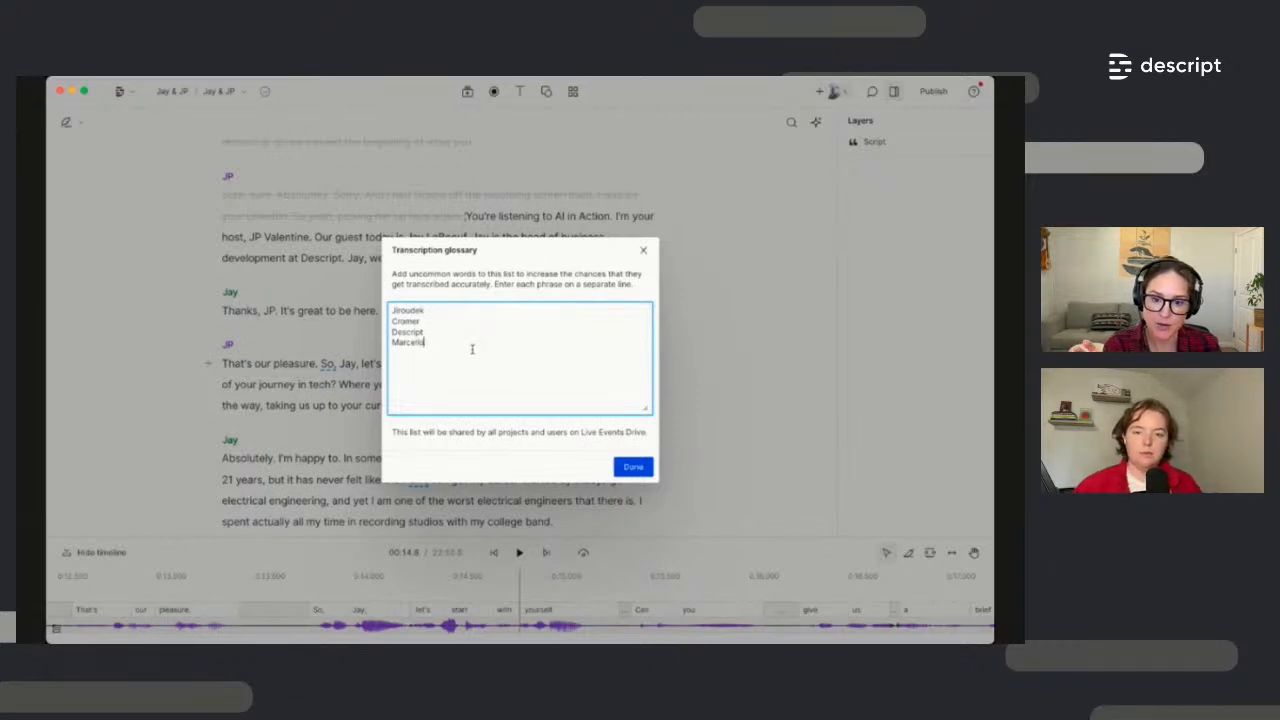
left_click(630, 468)
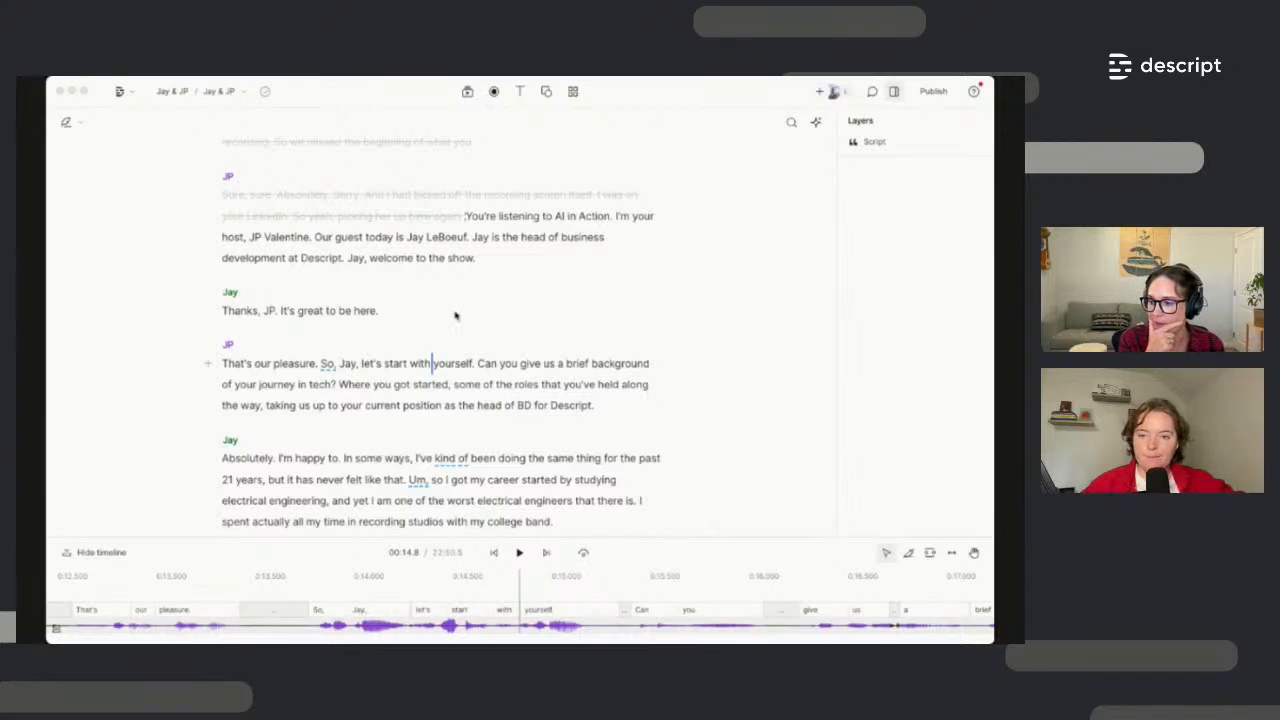
Comment 'should we add music here?' on JP's question about the guest's background
left_click(244, 93)
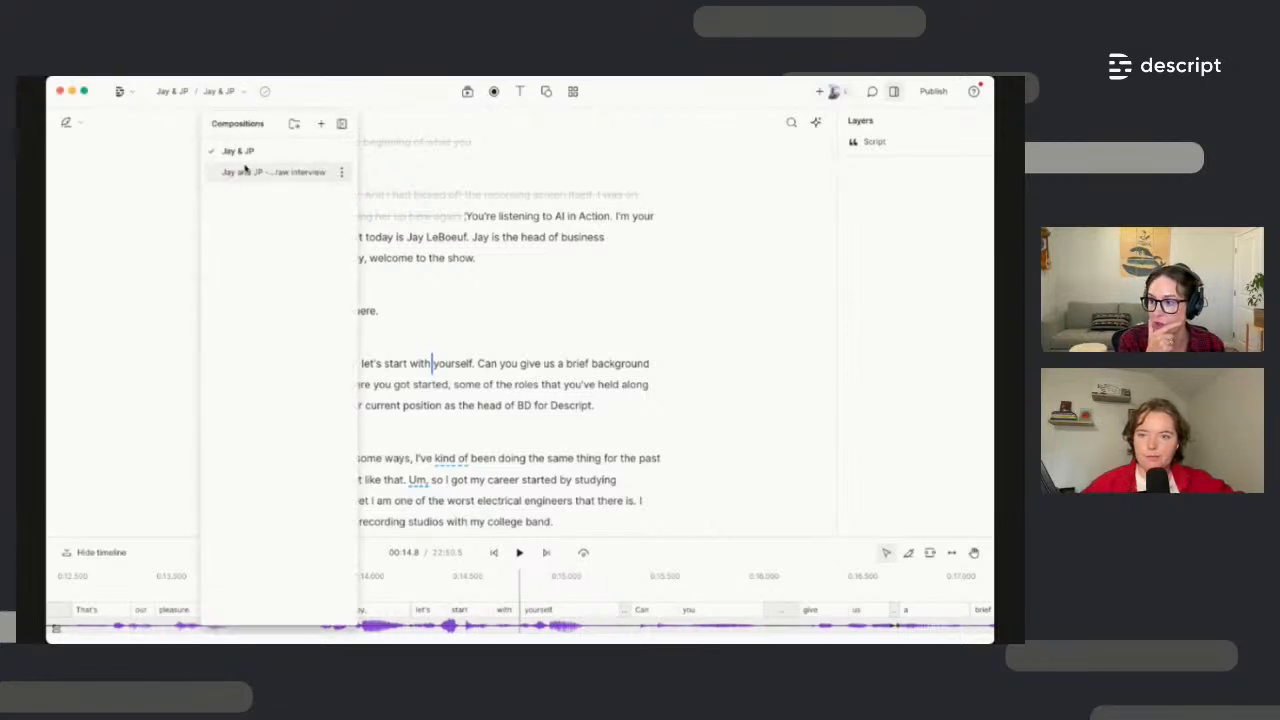
left_click(244, 150)
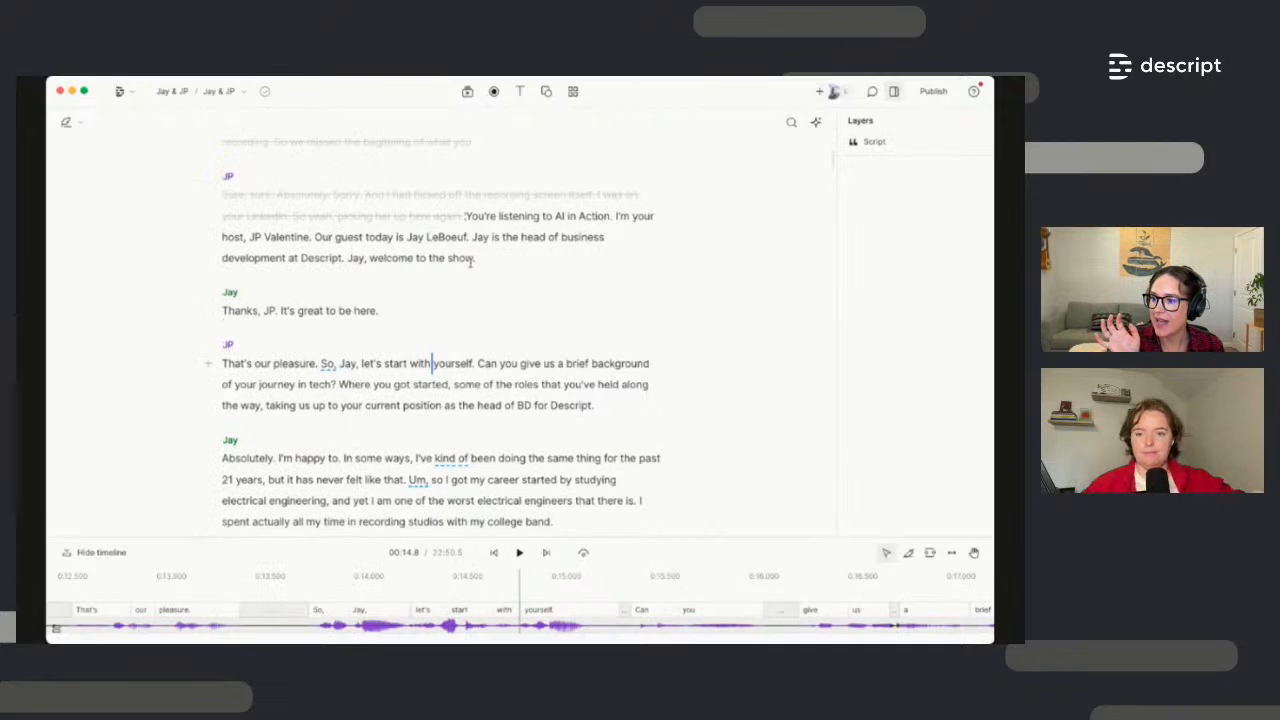
left_click_drag(607, 404, 477, 365)
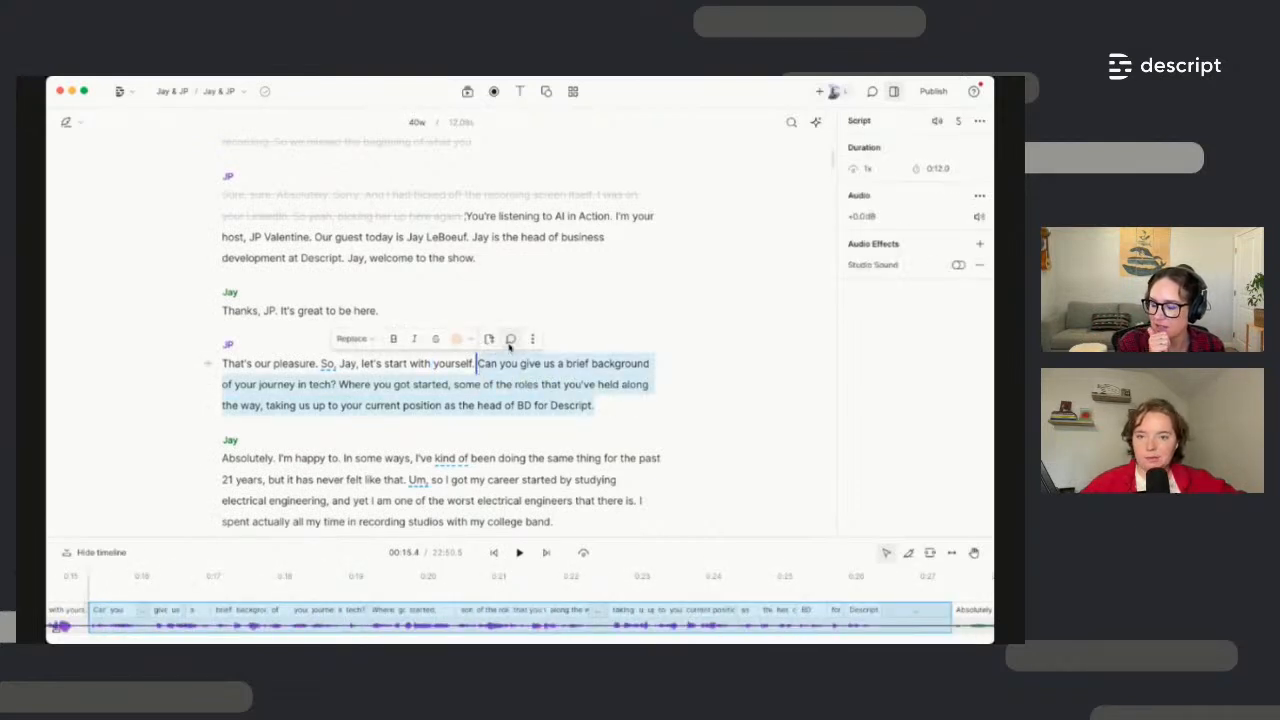
left_click(511, 340)
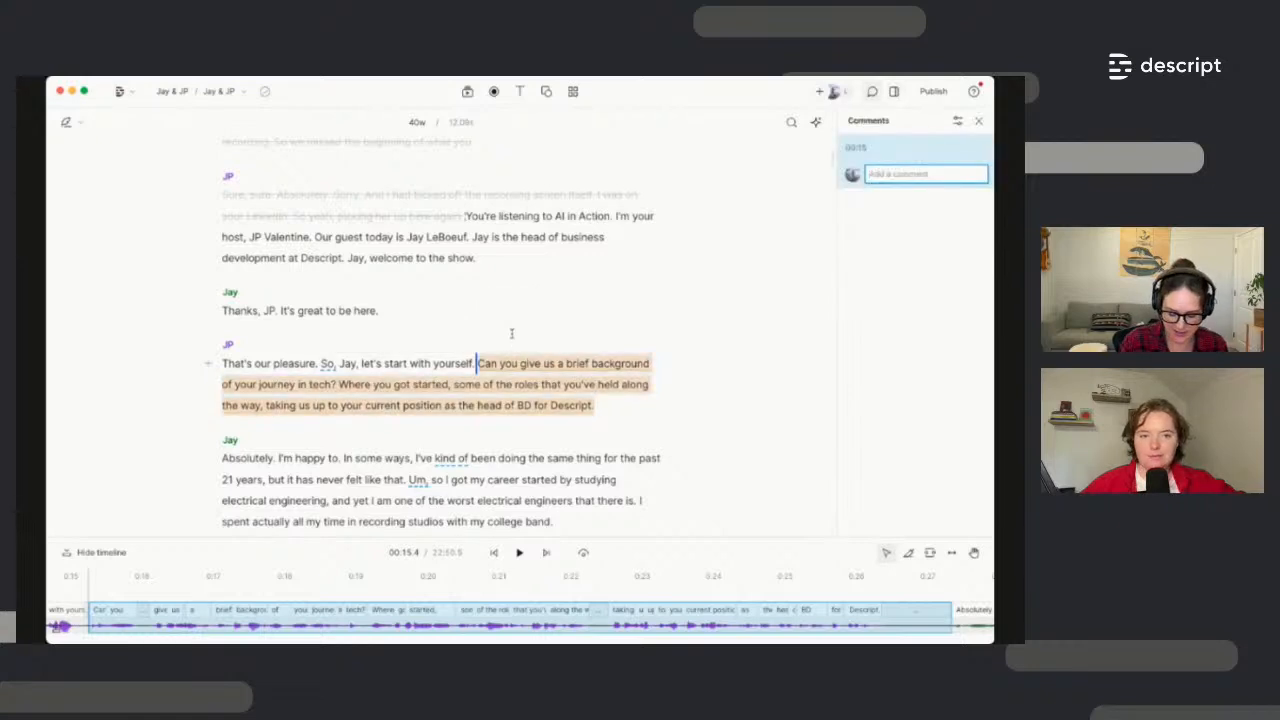
type("a")
key("BackSpace")
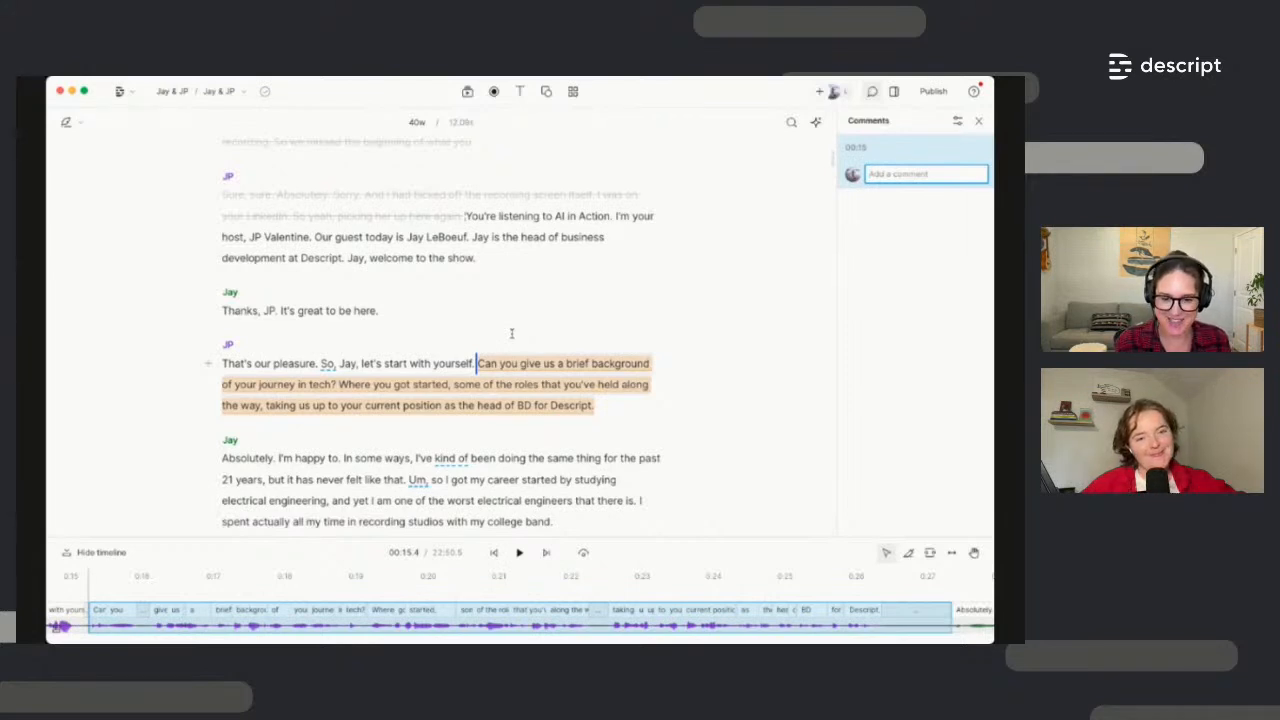
type("a")
key("BackSpace")
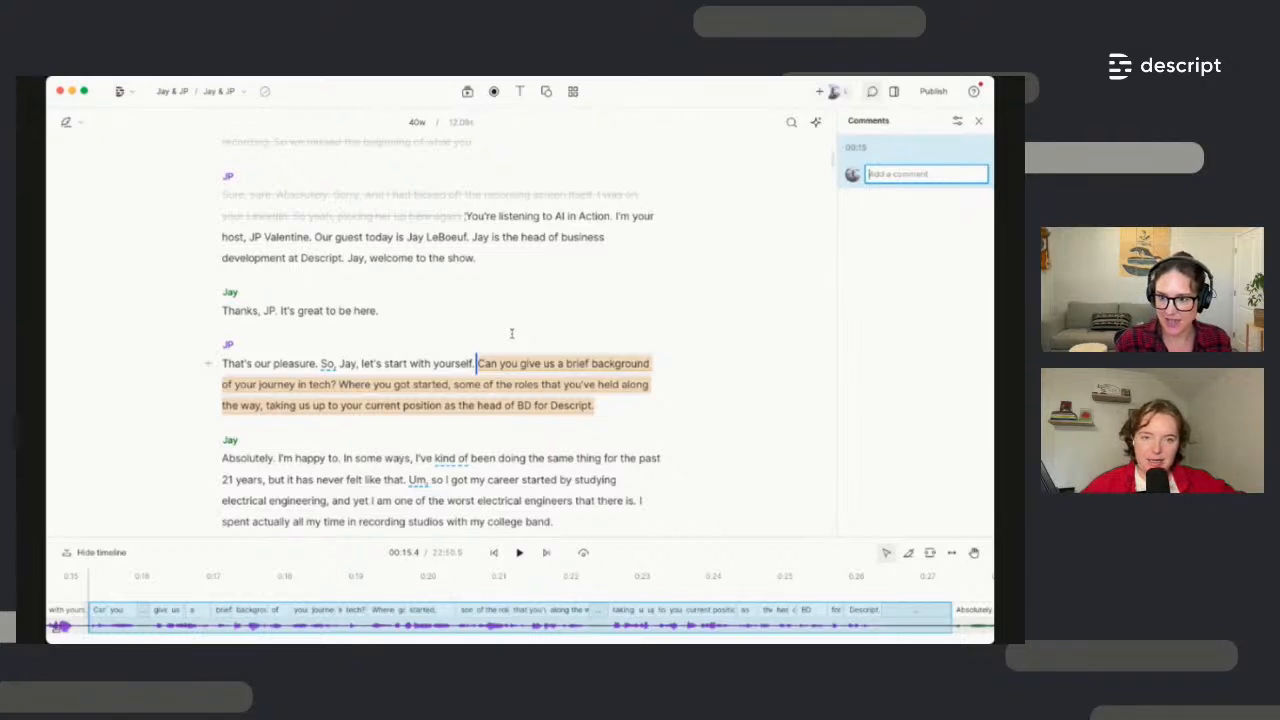
type("should we a")
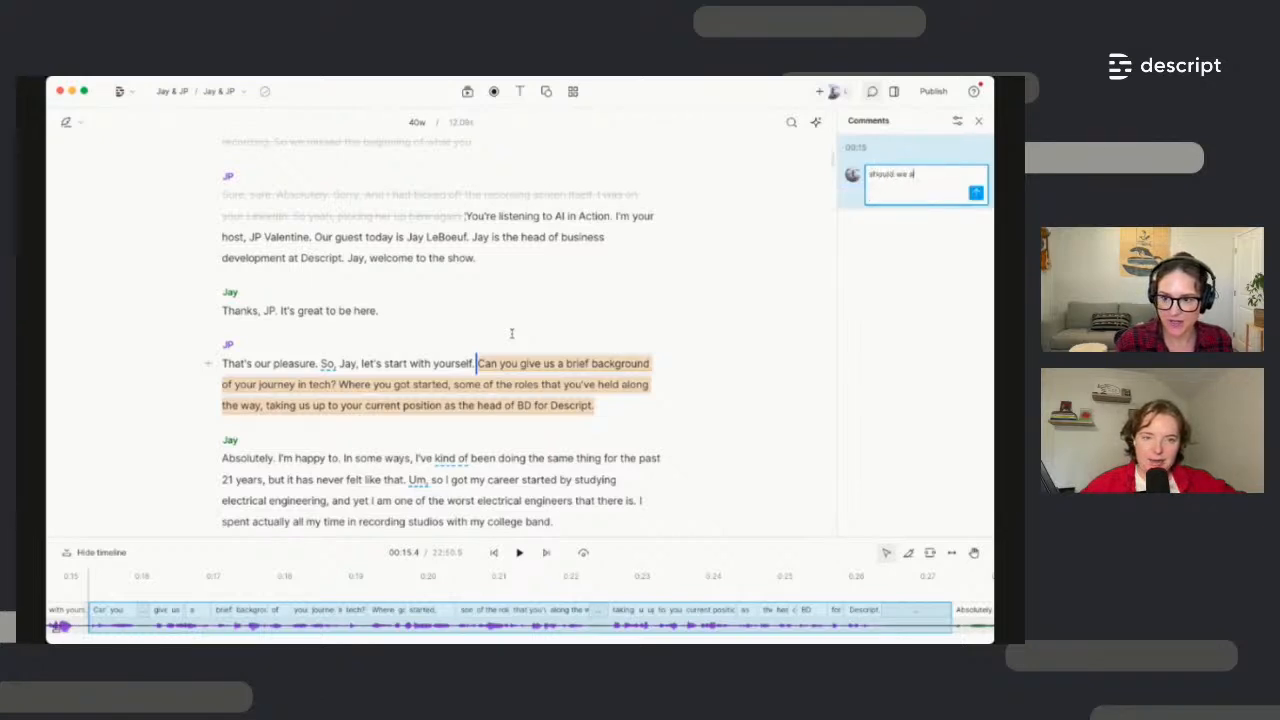
type("dd music here?")
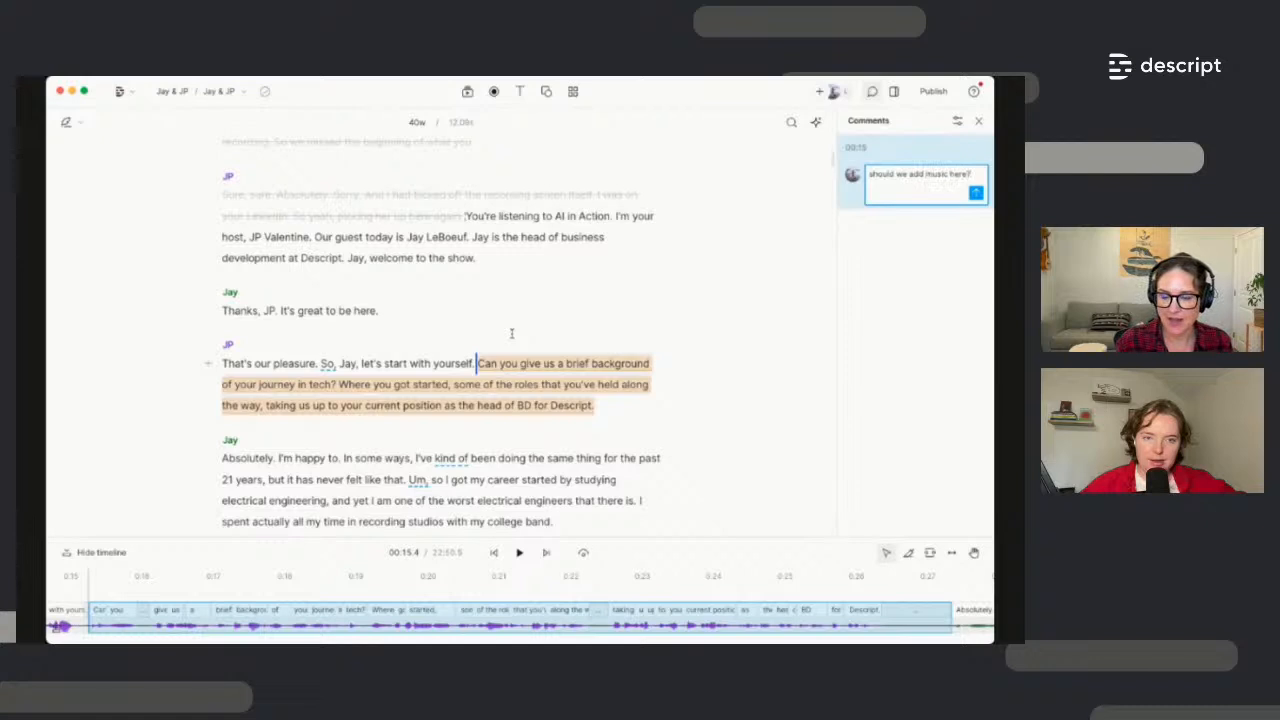
left_click(975, 193)
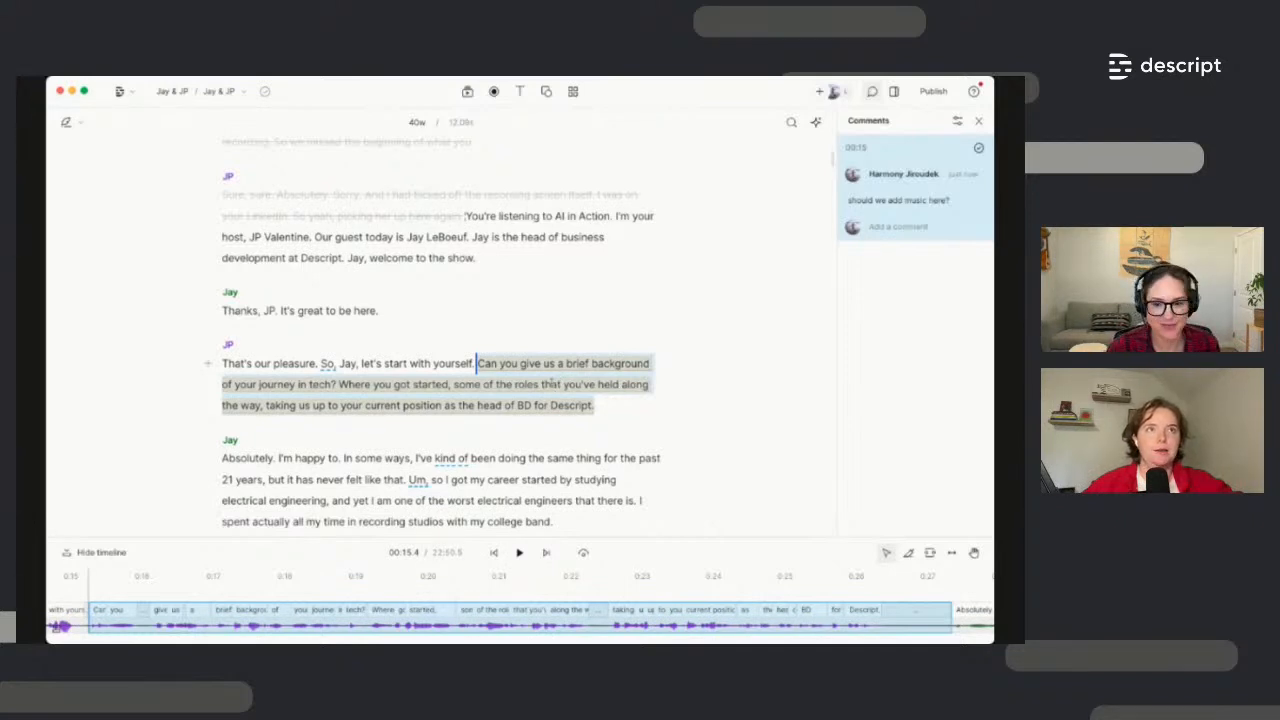
left_click(591, 440)
Reply 'yay' with a collaborator mention in the music comment thread, then close Comments
left_click(978, 120)
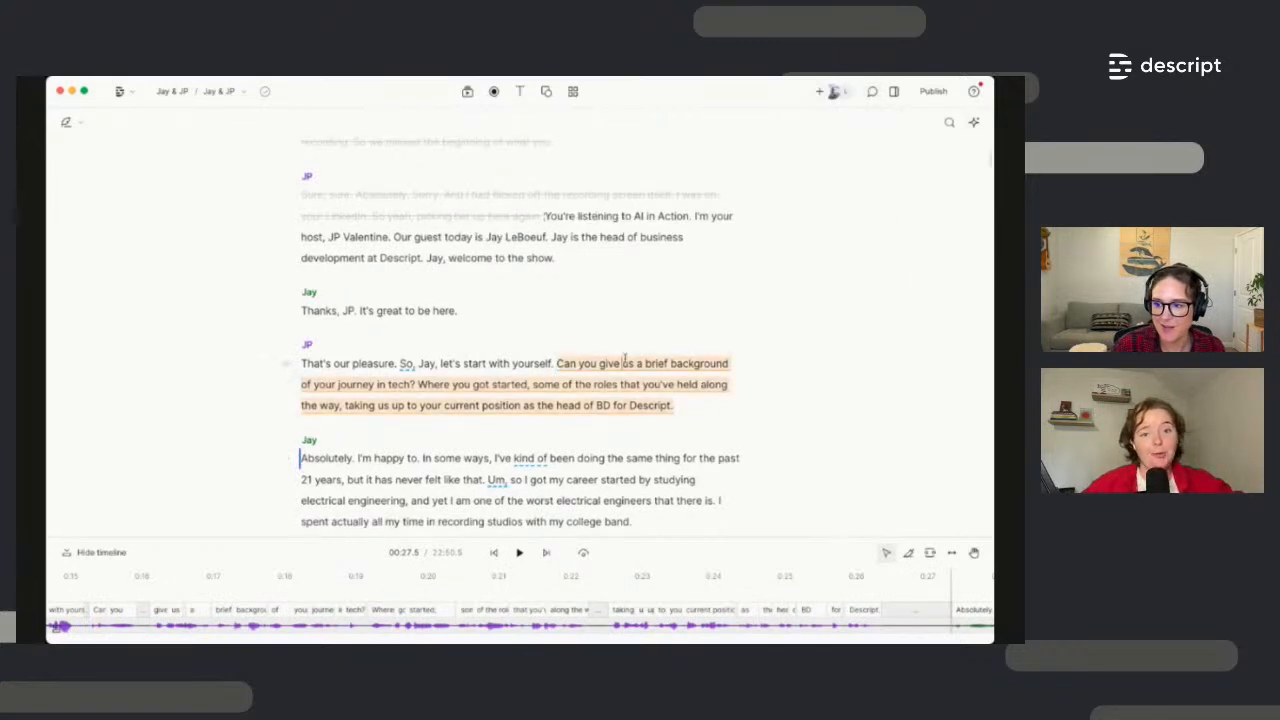
left_click(625, 362)
left_click(920, 230)
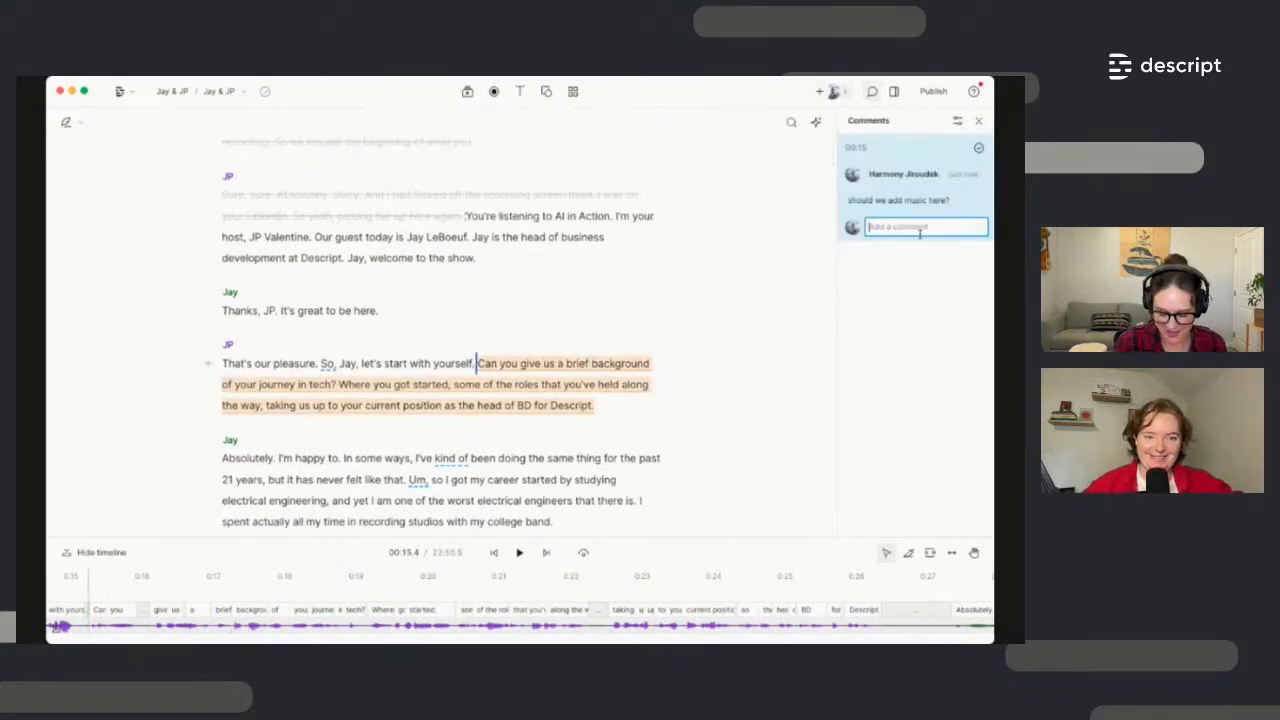
type("@c")
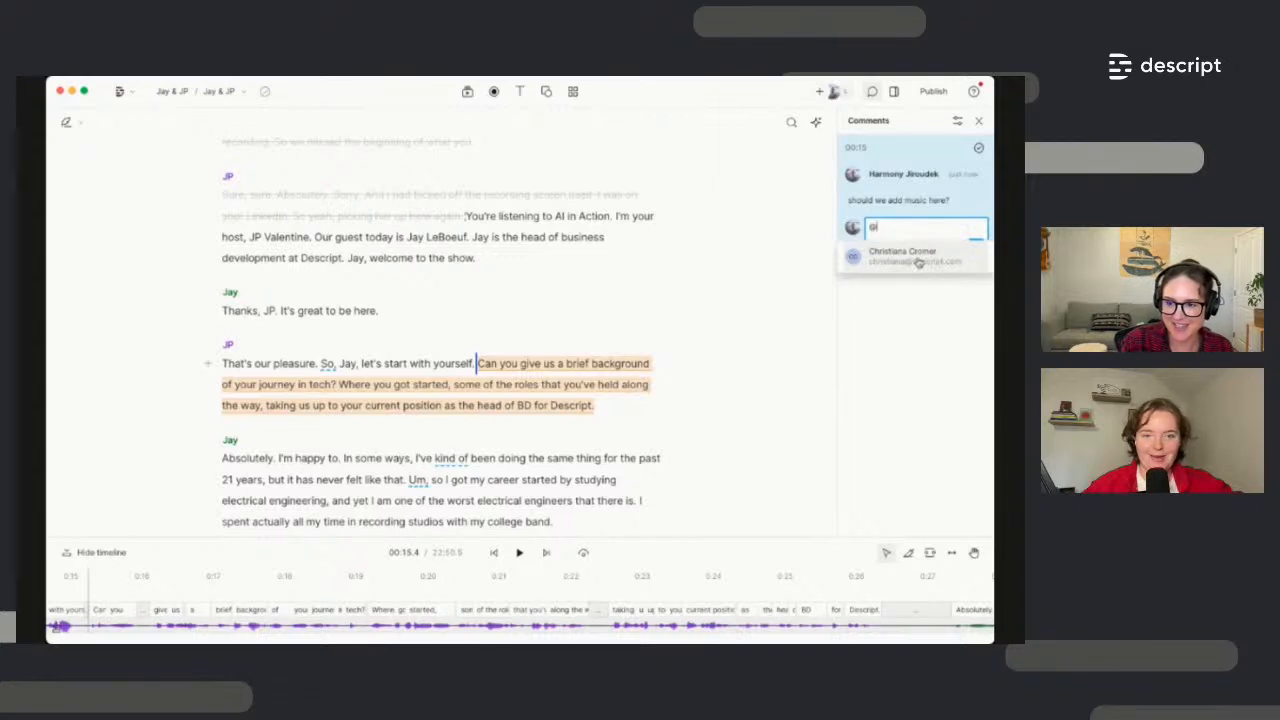
left_click(917, 257)
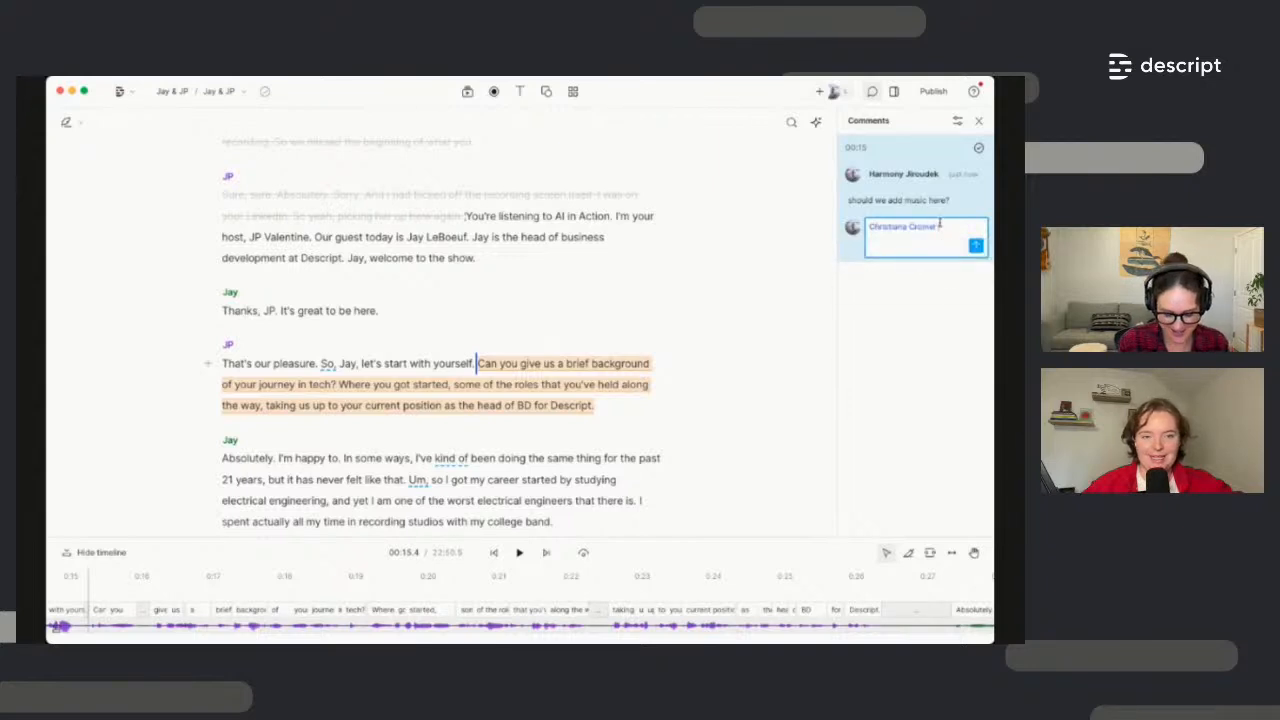
type("yay!")
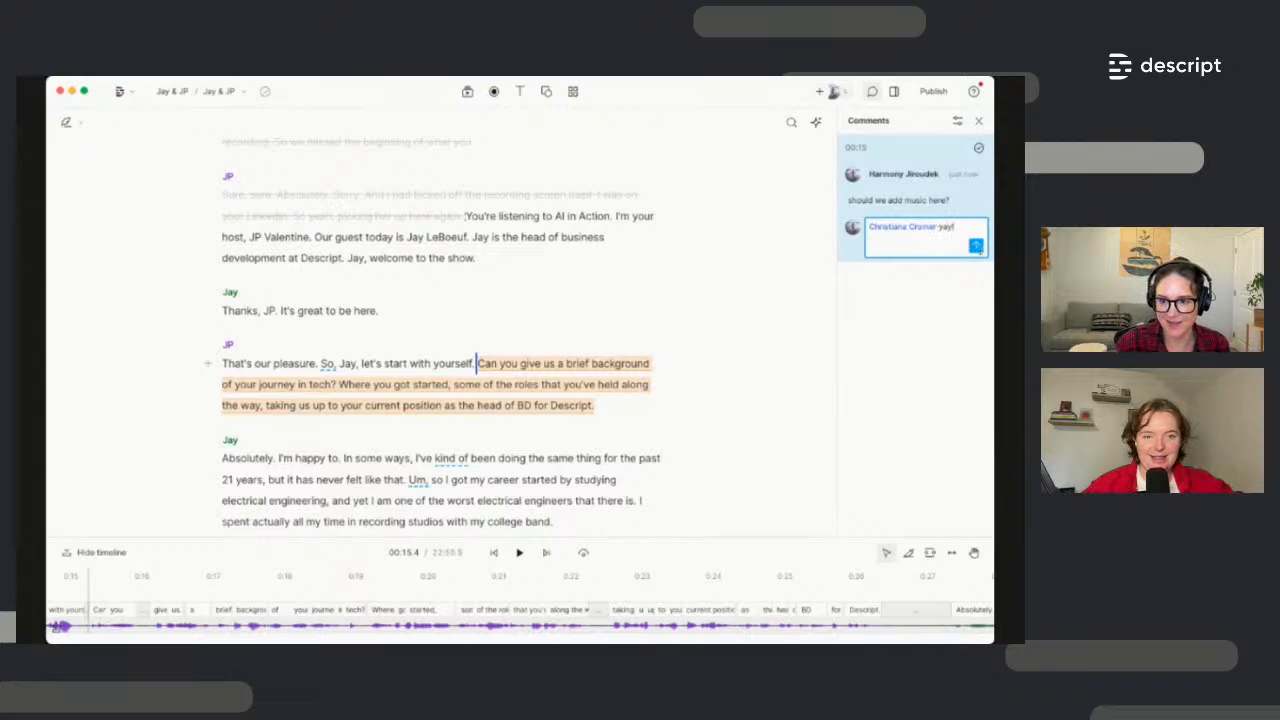
left_click(977, 246)
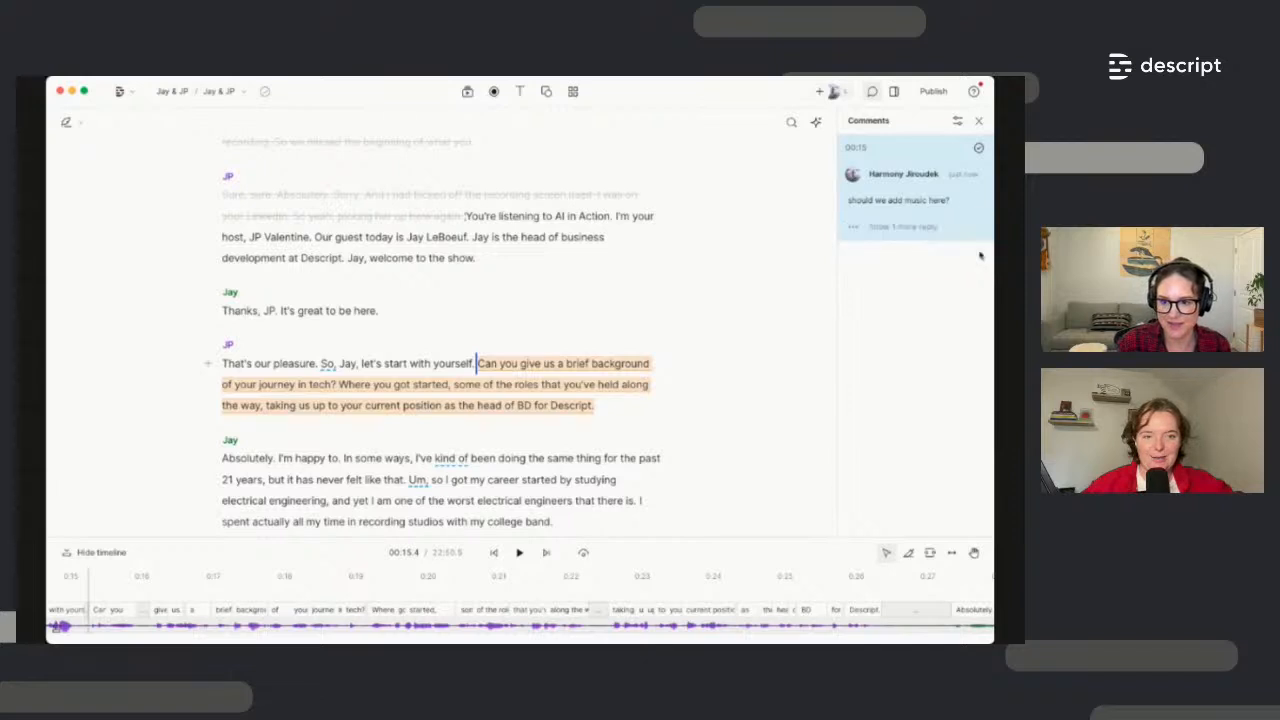
left_click(876, 229)
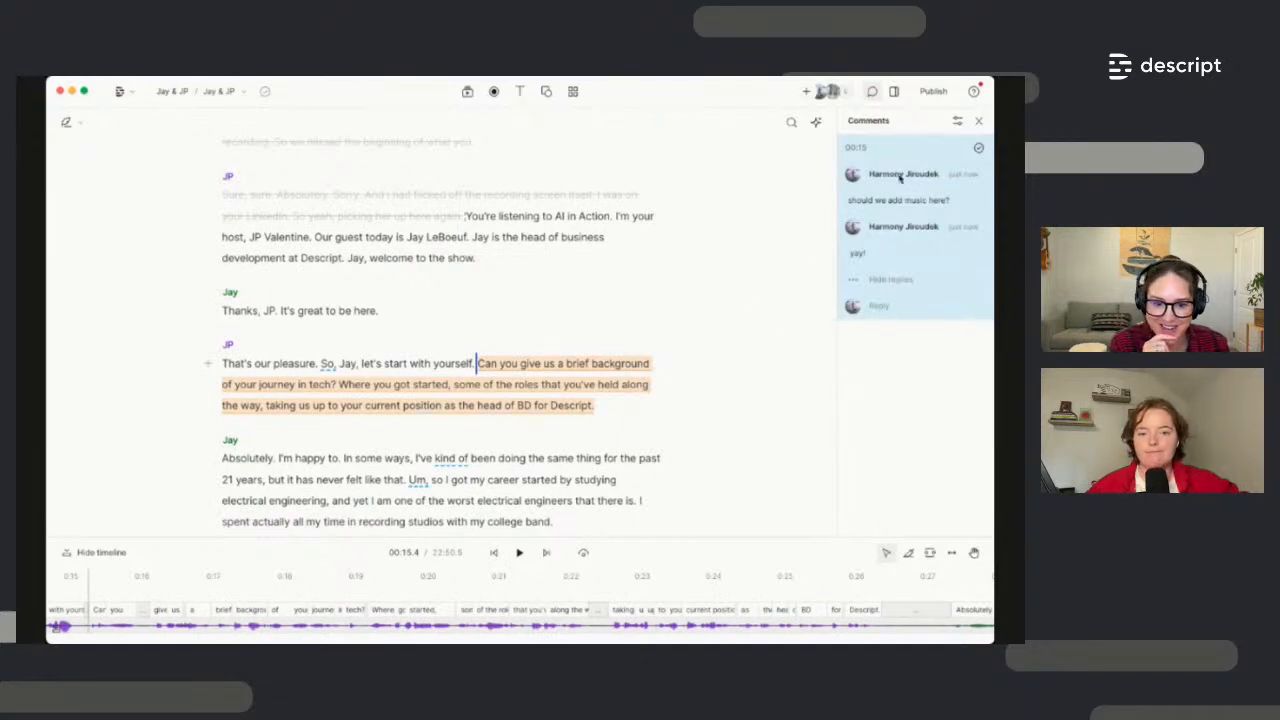
left_click(977, 121)
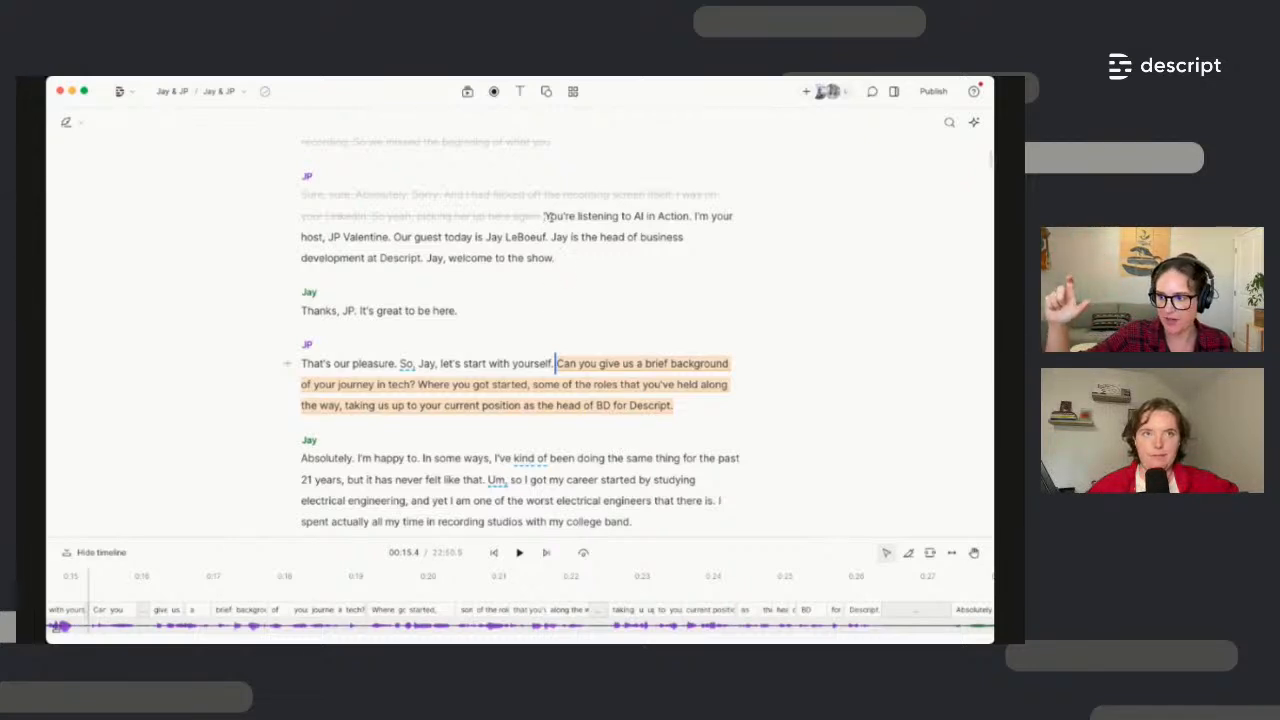
Ignore JP's closing 'Excellent. So that's pretty standard…' paragraph so the transcript ends at 'Thanks for having me.'
left_click(544, 216)
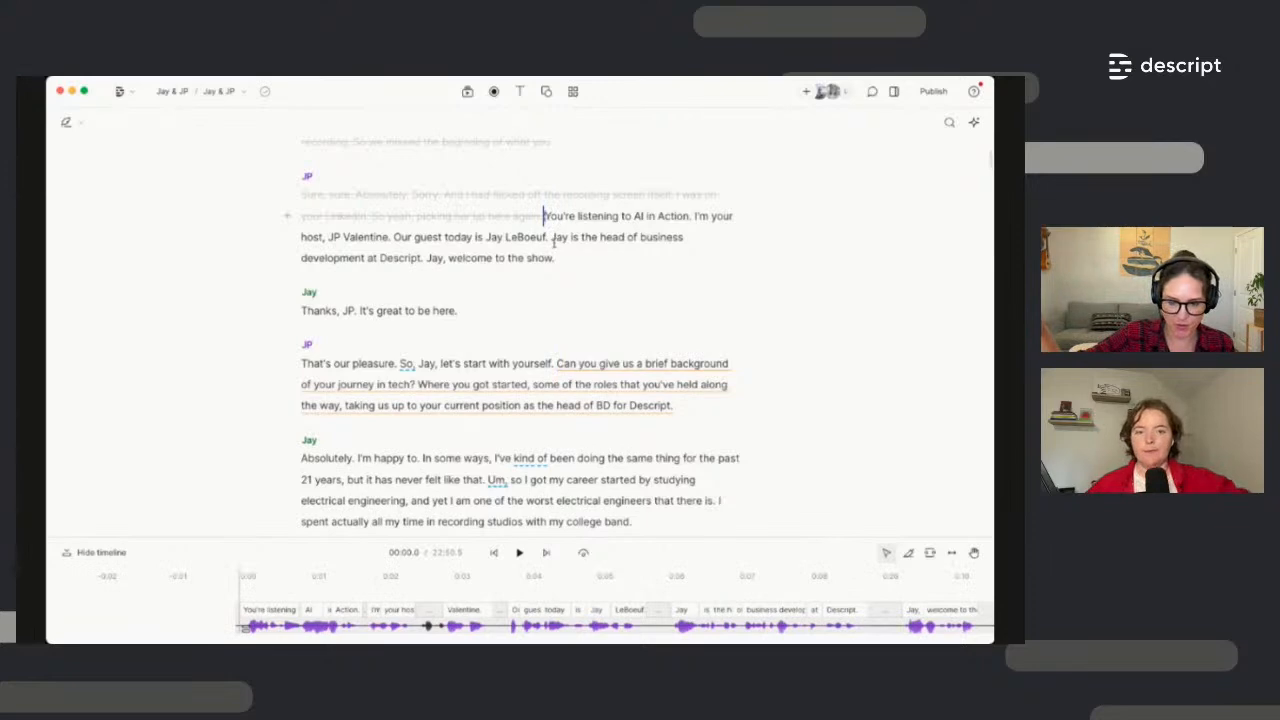
scroll(600, 384, "down", 15)
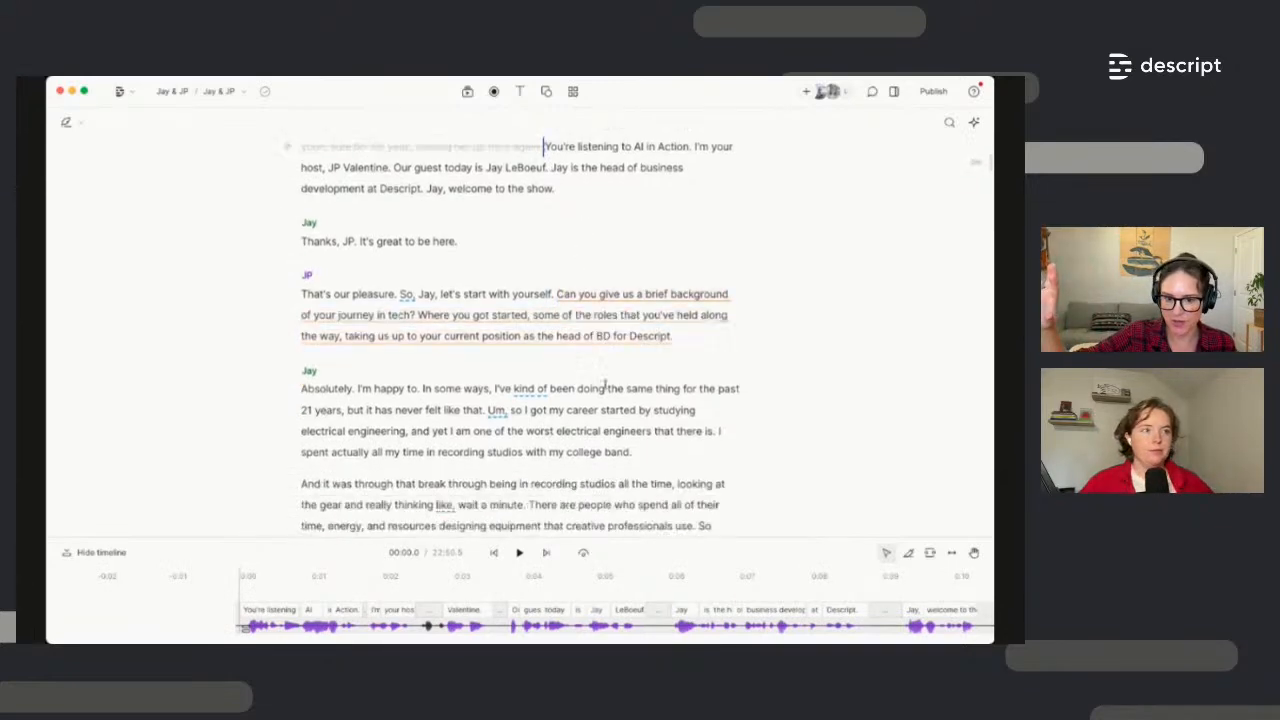
left_click_drag(990, 215, 984, 546)
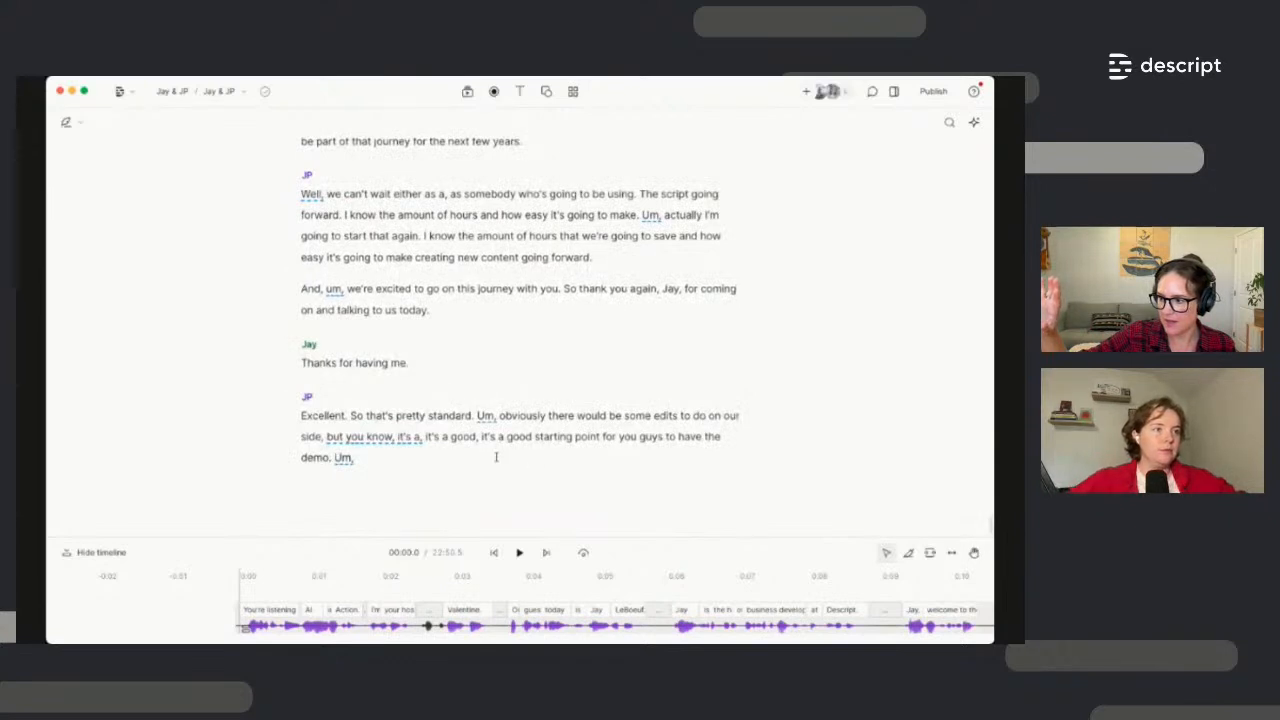
left_click(466, 460)
left_click_drag(361, 466, 299, 421)
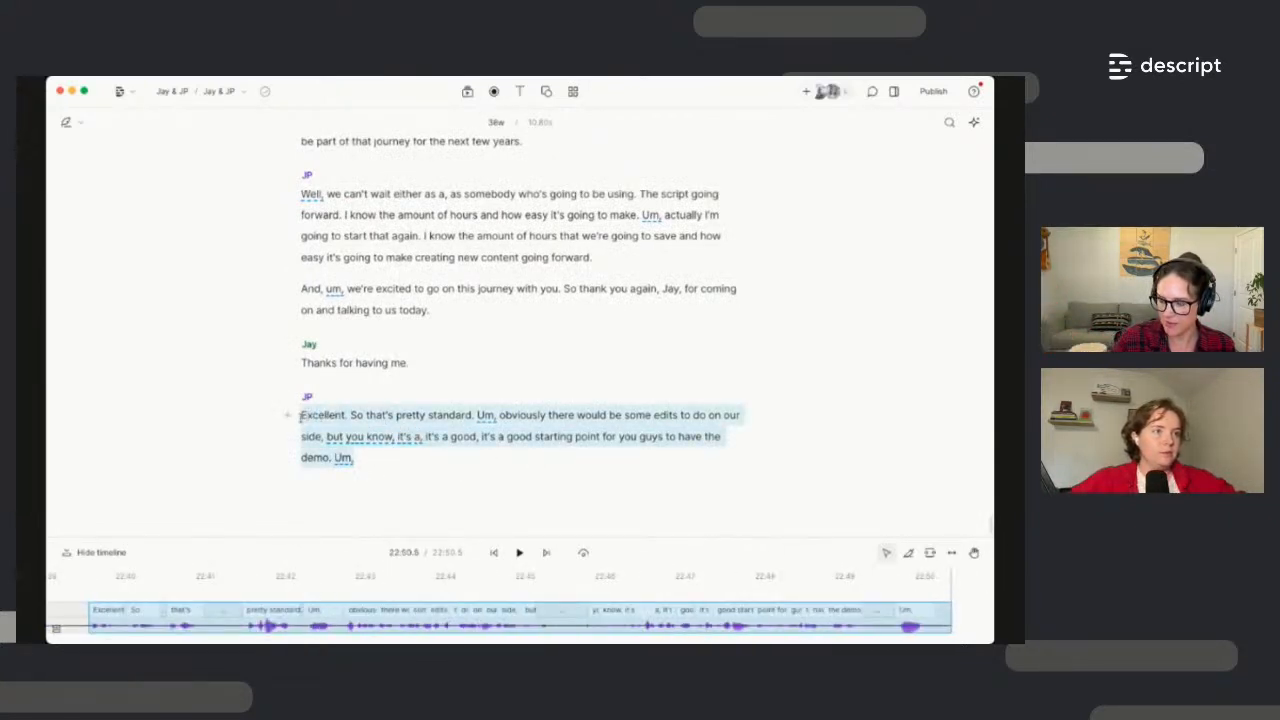
key("super+BackSpace")
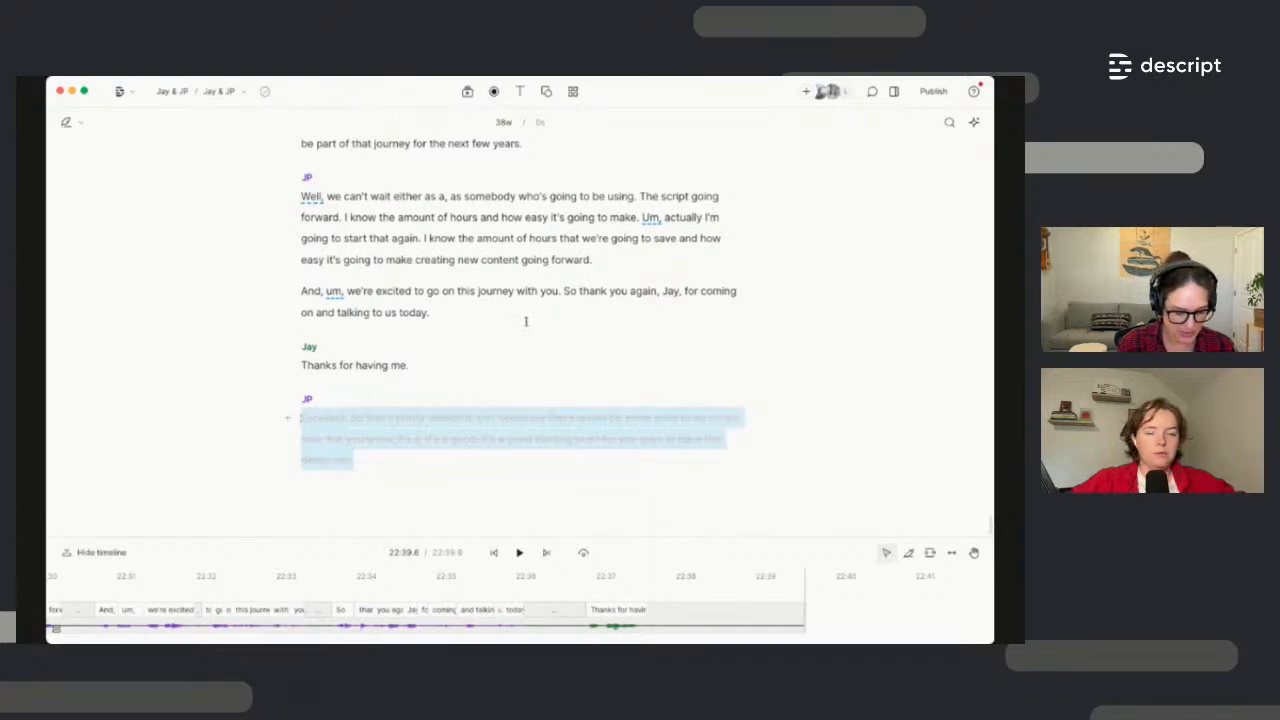
scroll(525, 321, "up", 5)
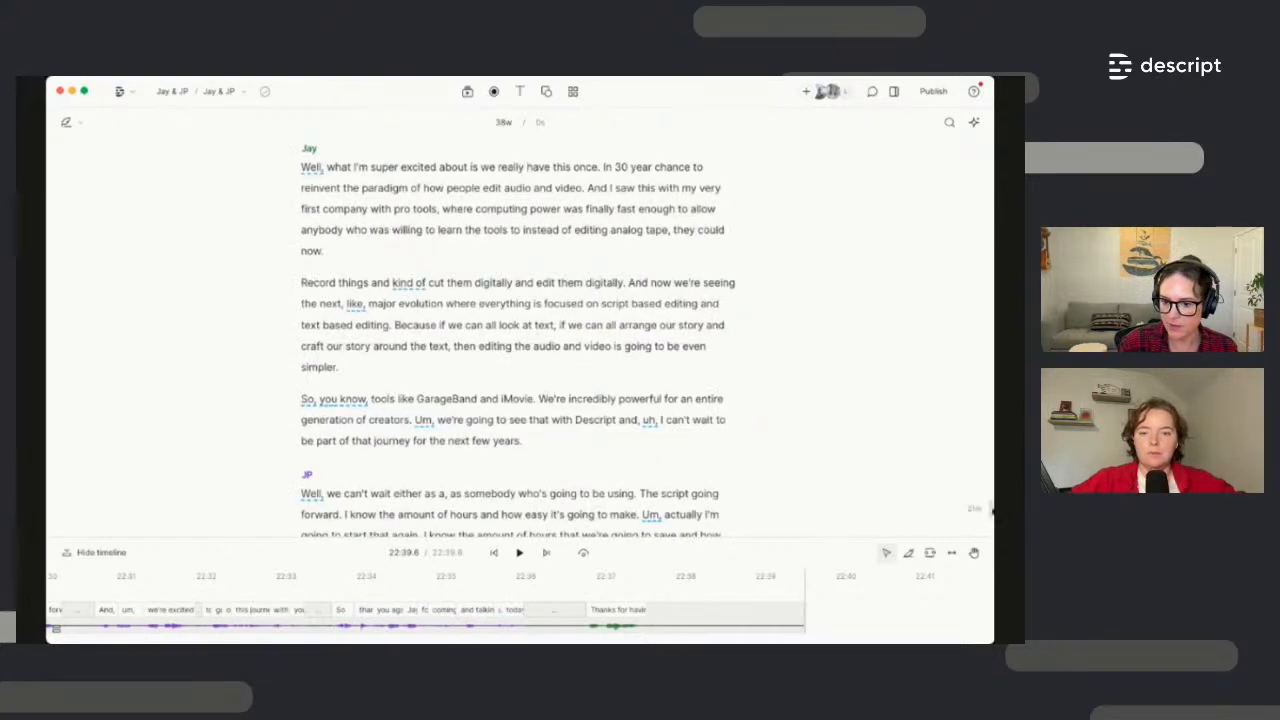
left_click_drag(993, 511, 973, 133)
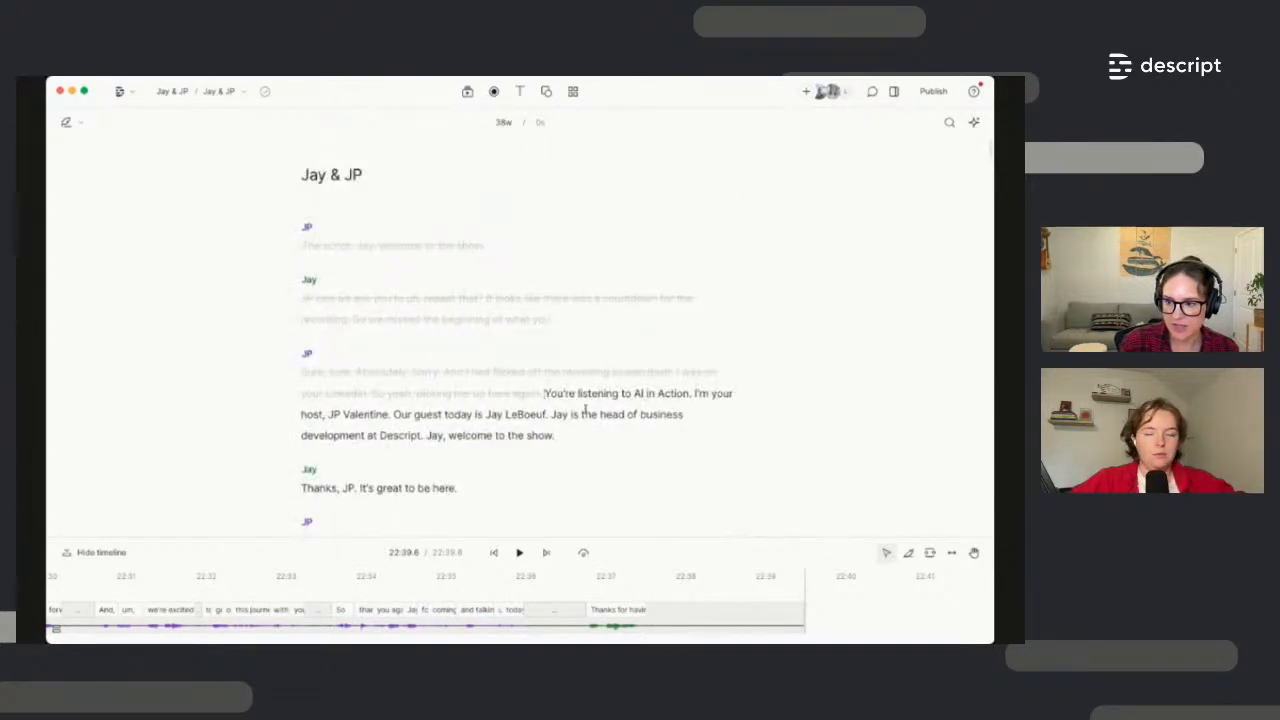
scroll(584, 411, "down", 2)
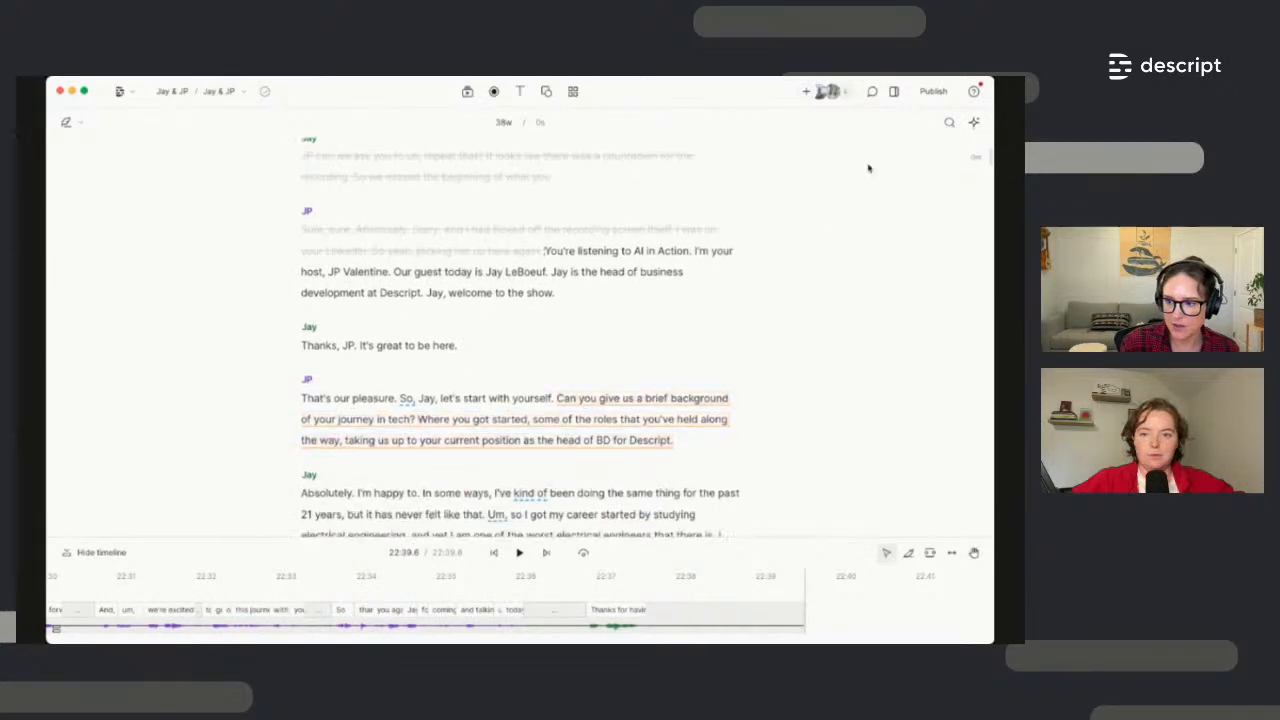
In Remove filler words, select only Repeated words, Uh, Um, So, Like and Well
left_click(972, 130)
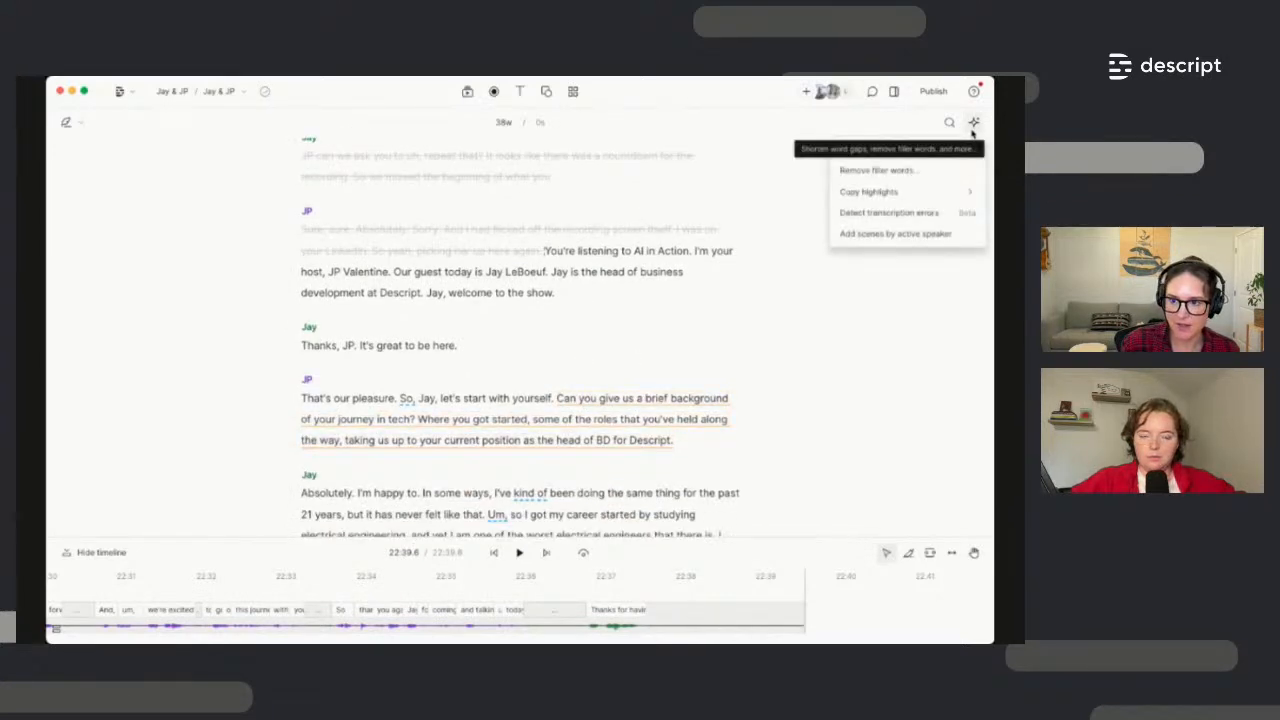
left_click(892, 174)
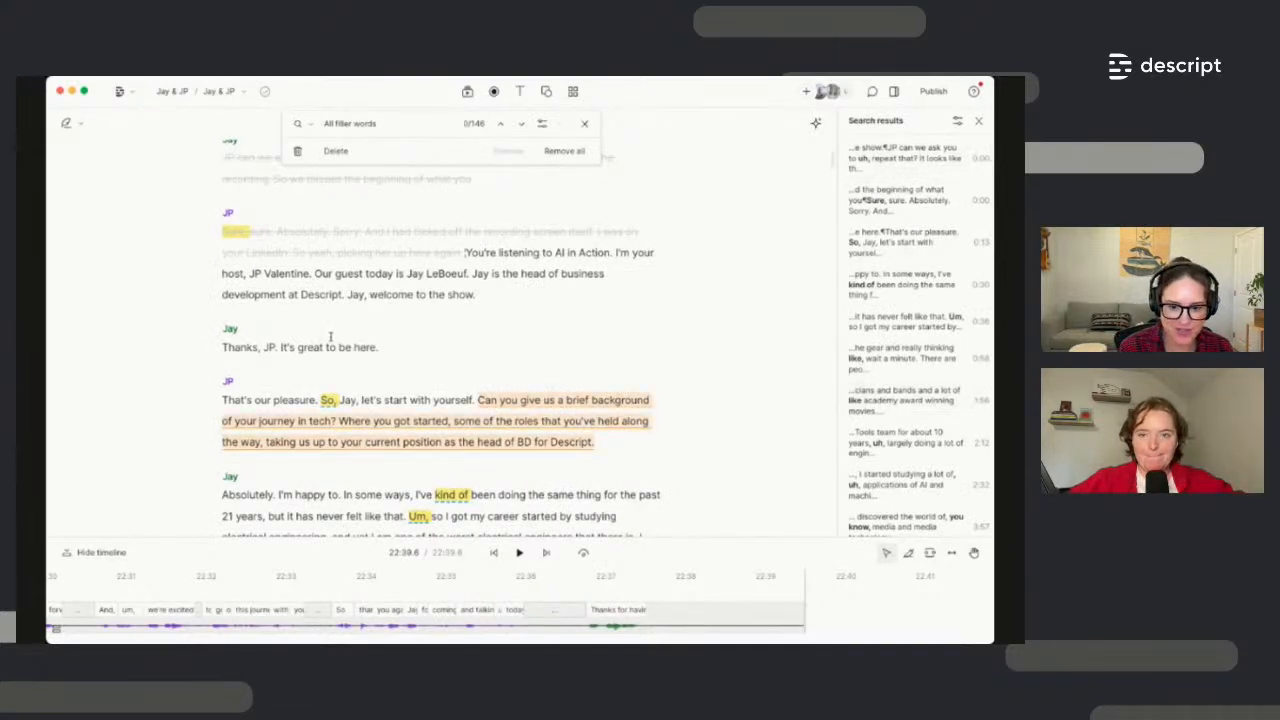
left_click(377, 131)
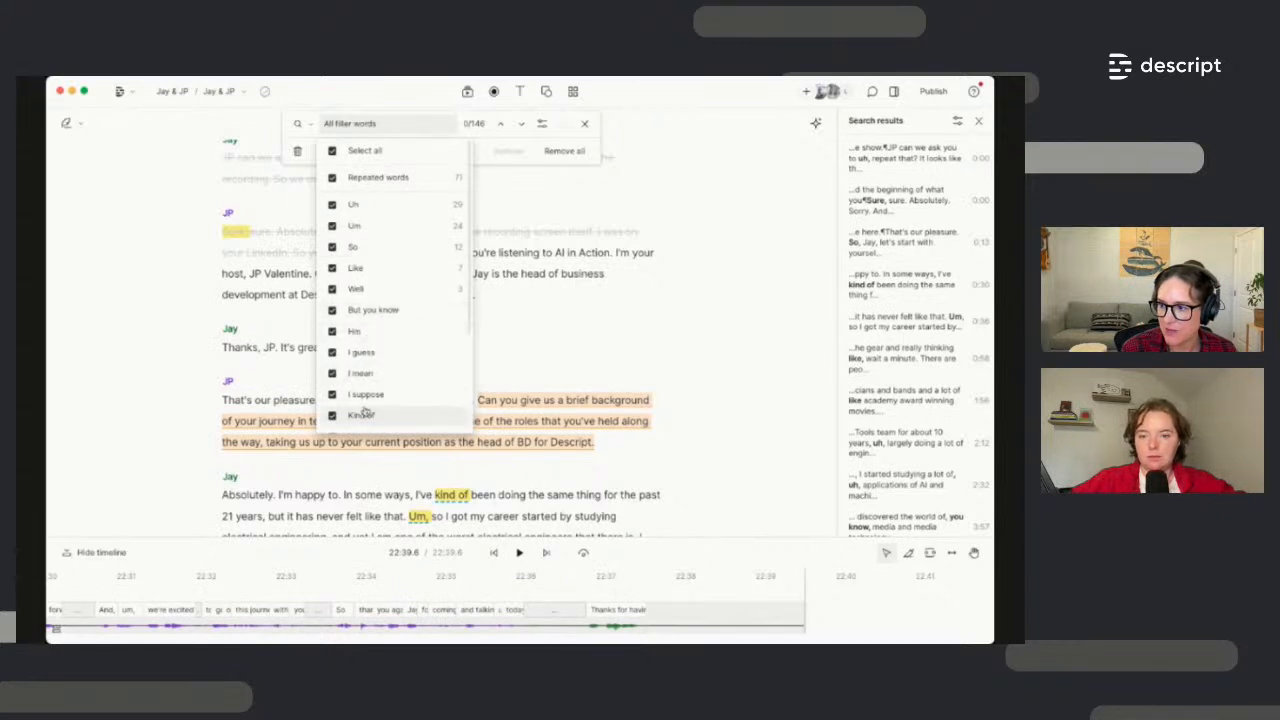
left_click(332, 150)
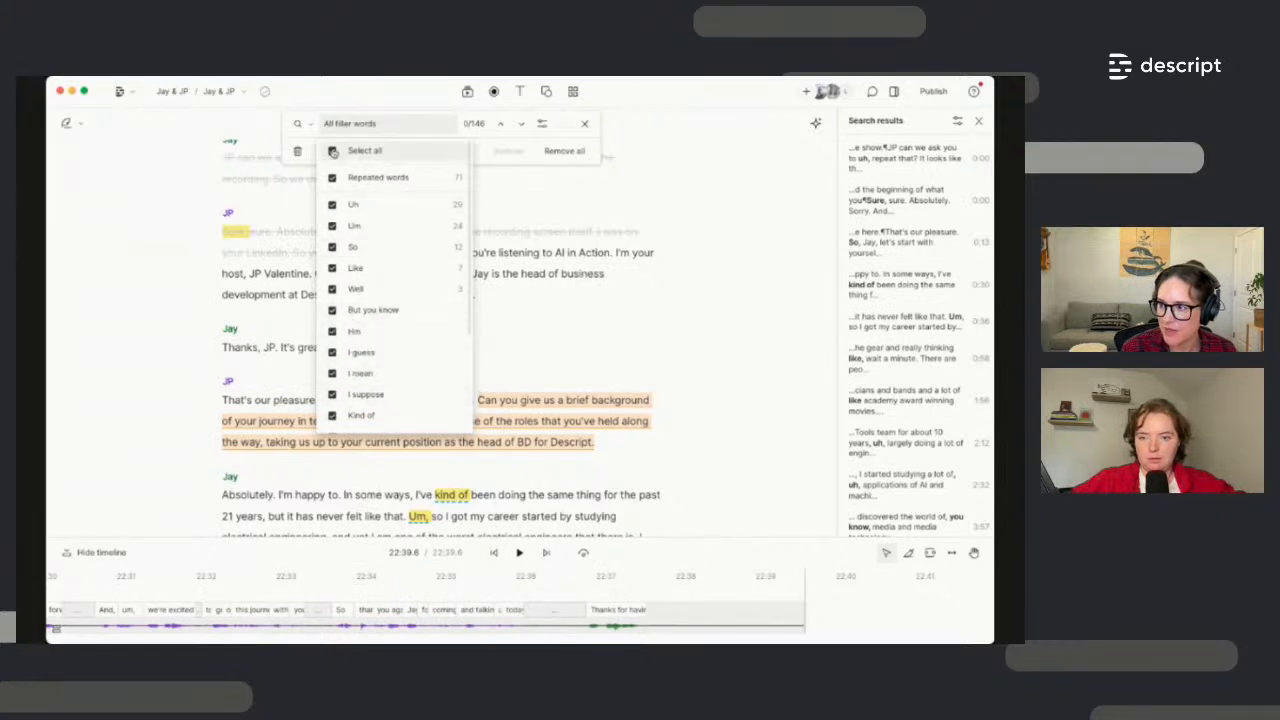
left_click(331, 178)
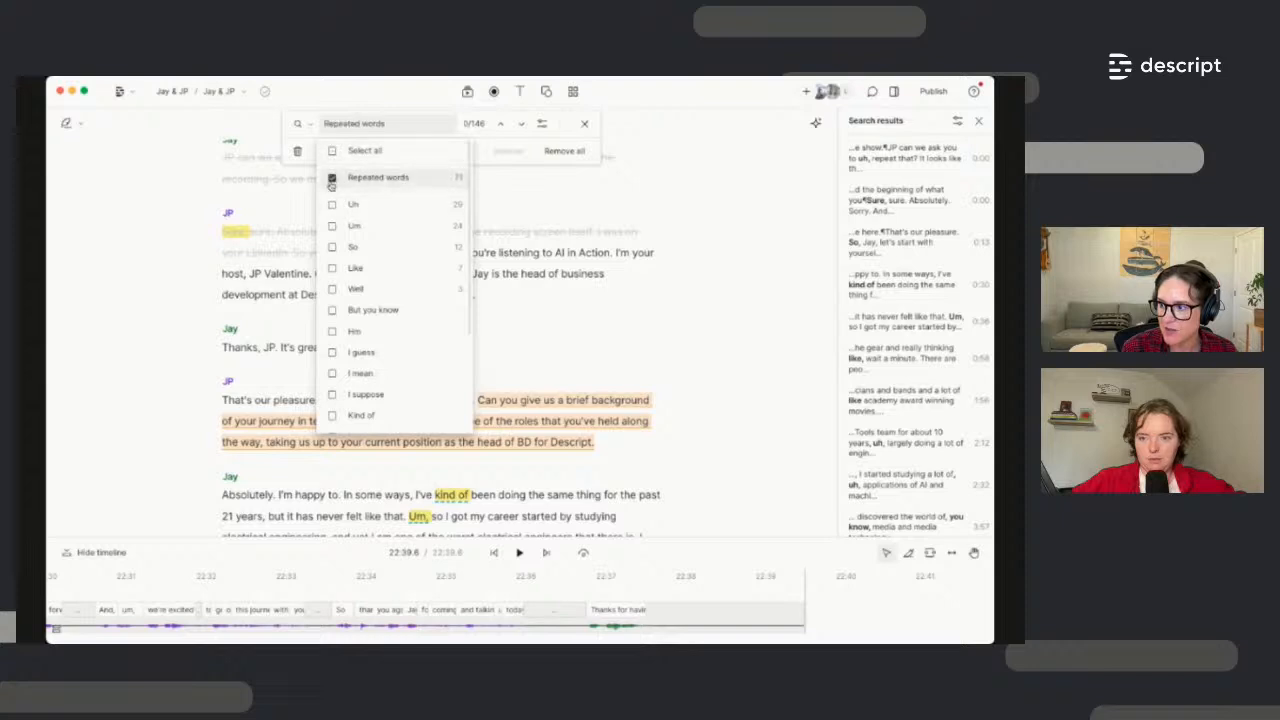
left_click(331, 205)
left_click(332, 226)
left_click(332, 247)
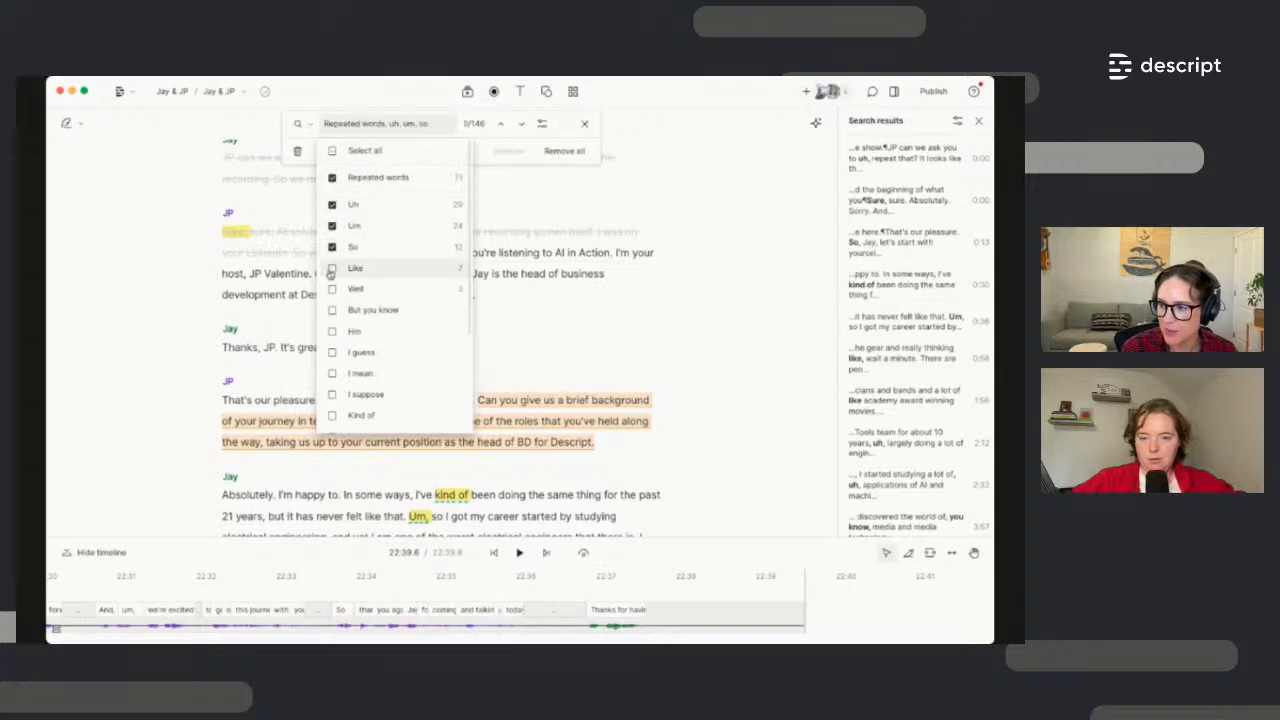
left_click(332, 268)
left_click(332, 289)
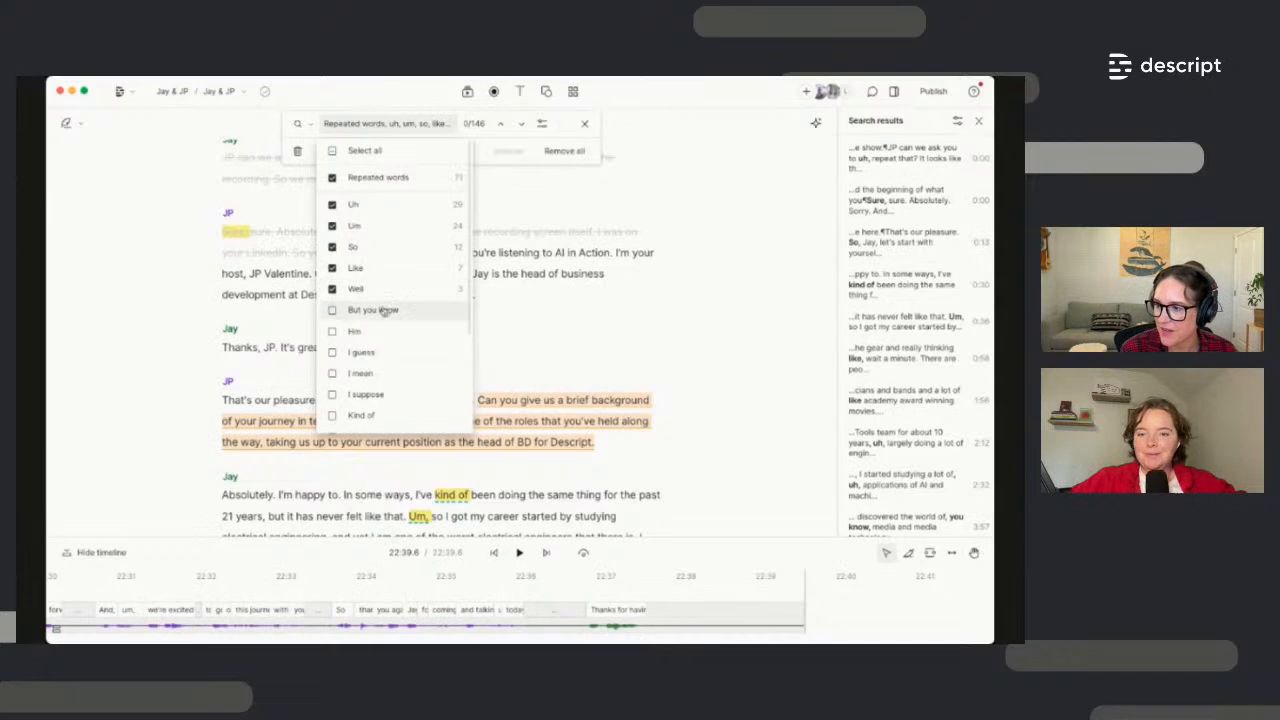
Set the action to Ignore and ignore all 103 matched filler words
left_click(476, 152)
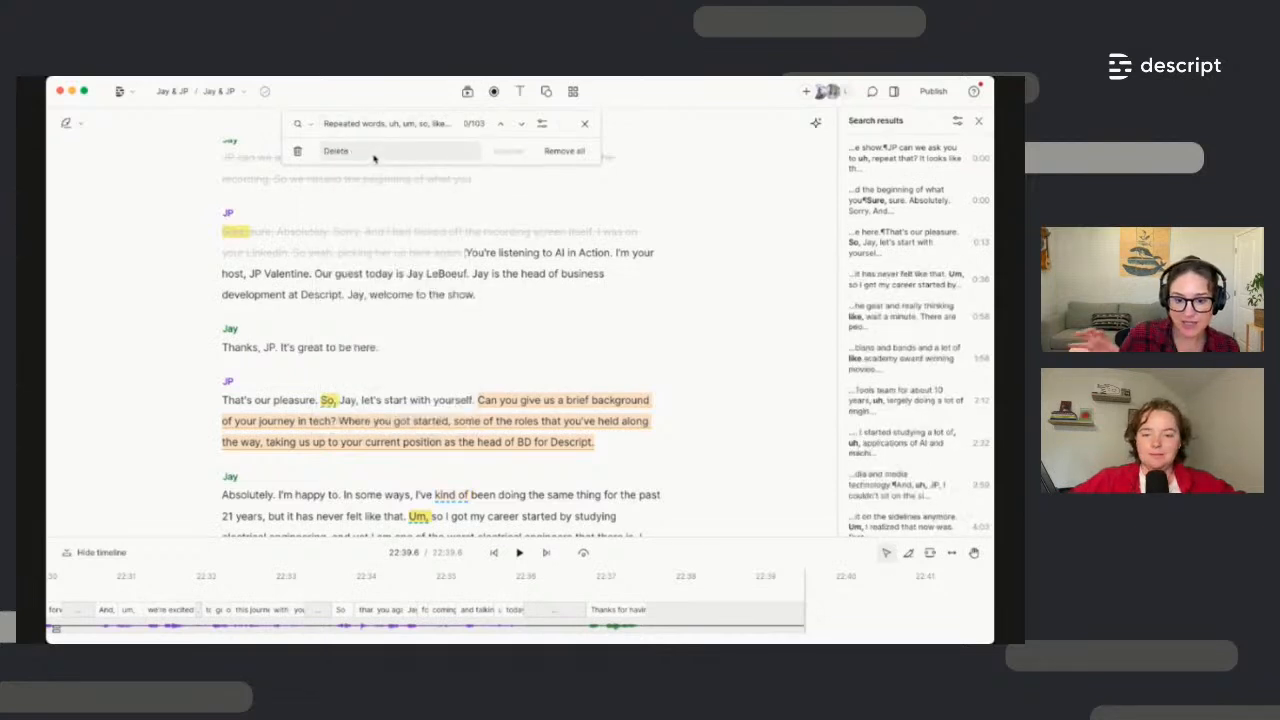
left_click(338, 155)
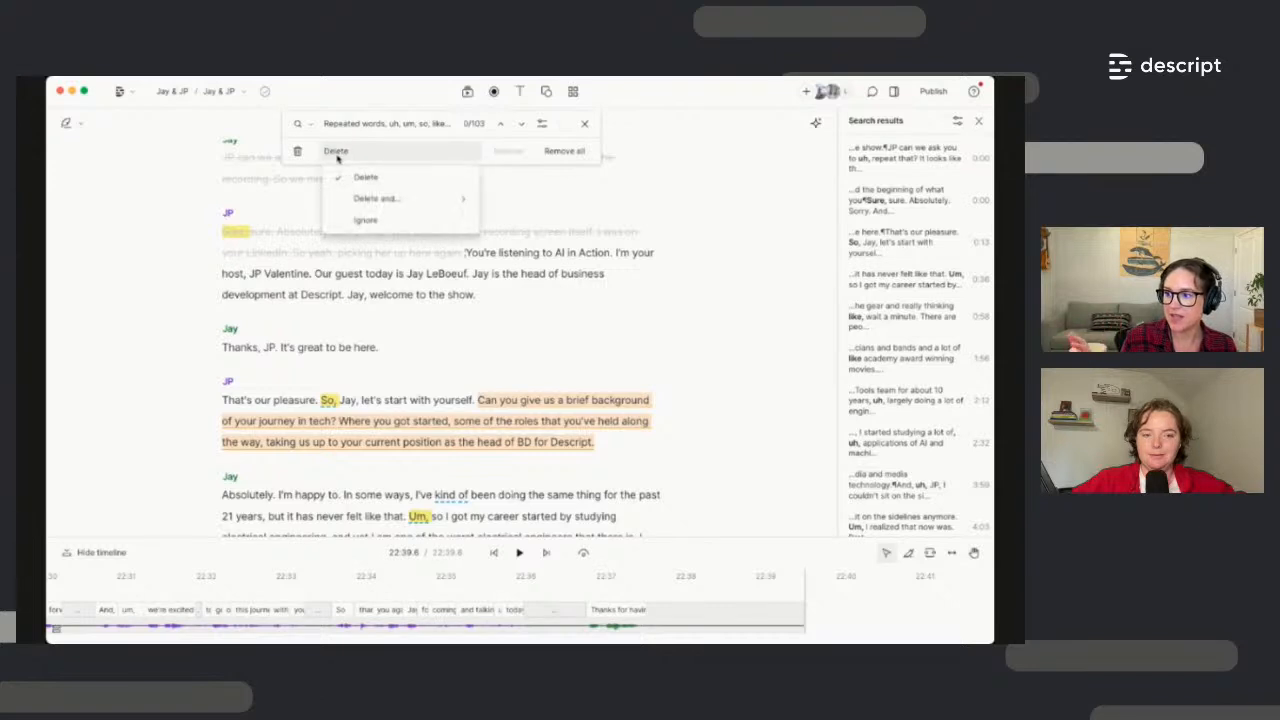
left_click(346, 218)
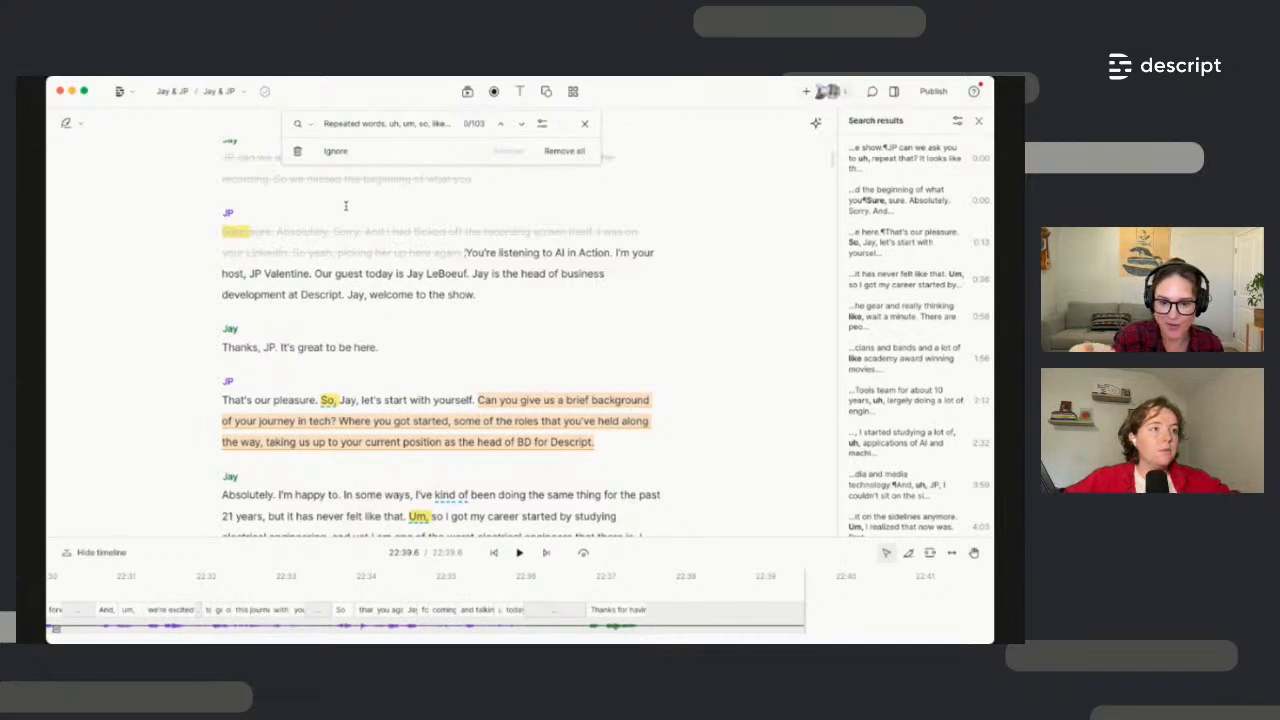
left_click(565, 158)
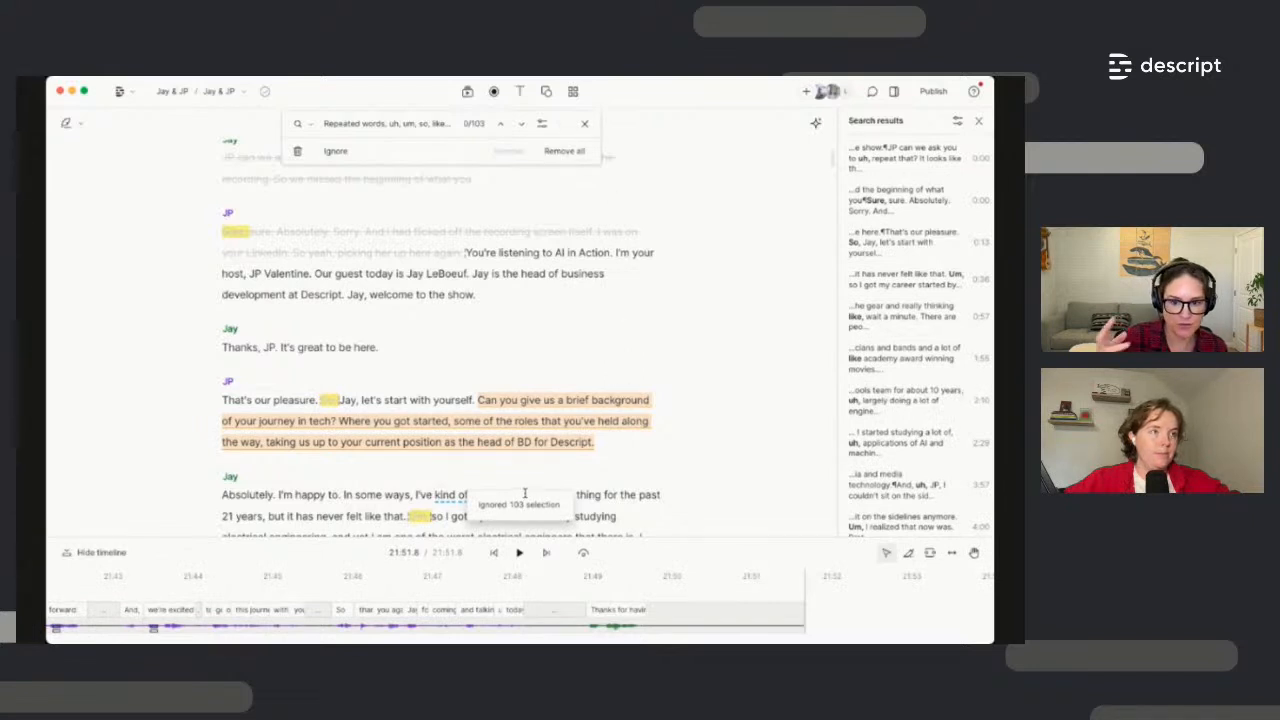
left_click(584, 123)
scroll(614, 251, "down", 3)
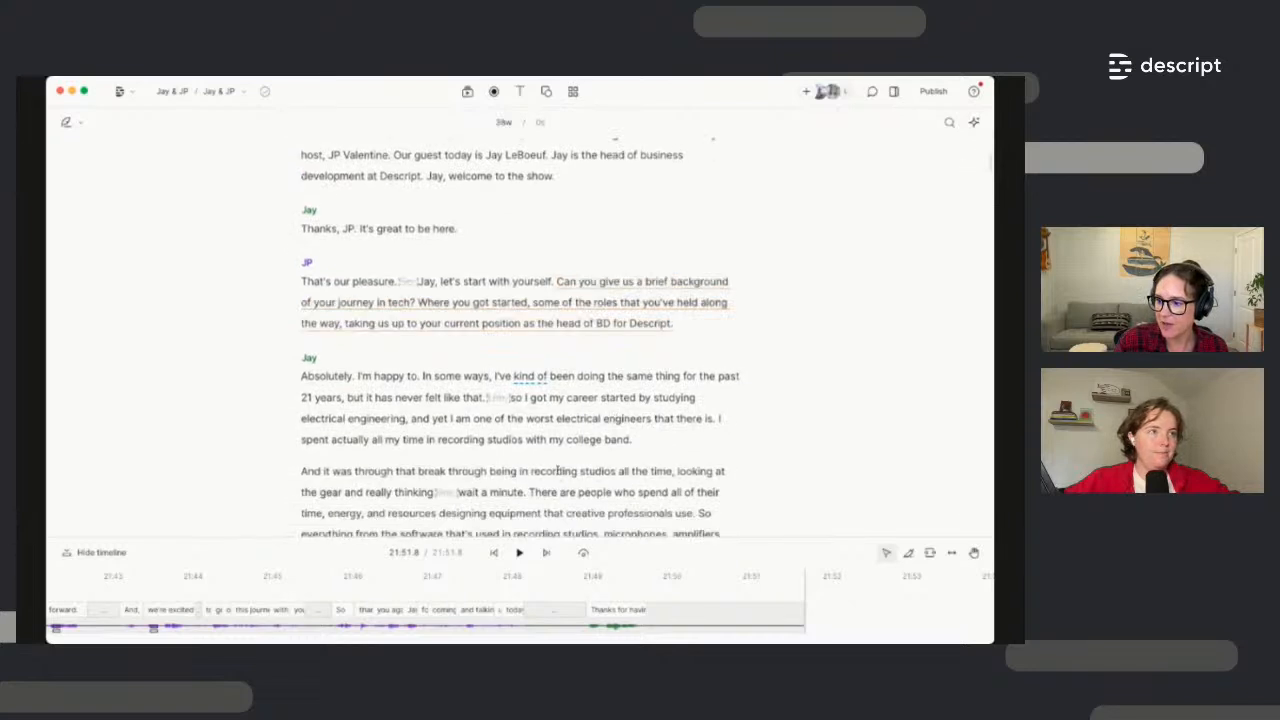
Play back Jay's first answer from the word 'thing' to review it
scroll(443, 466, "down", 1)
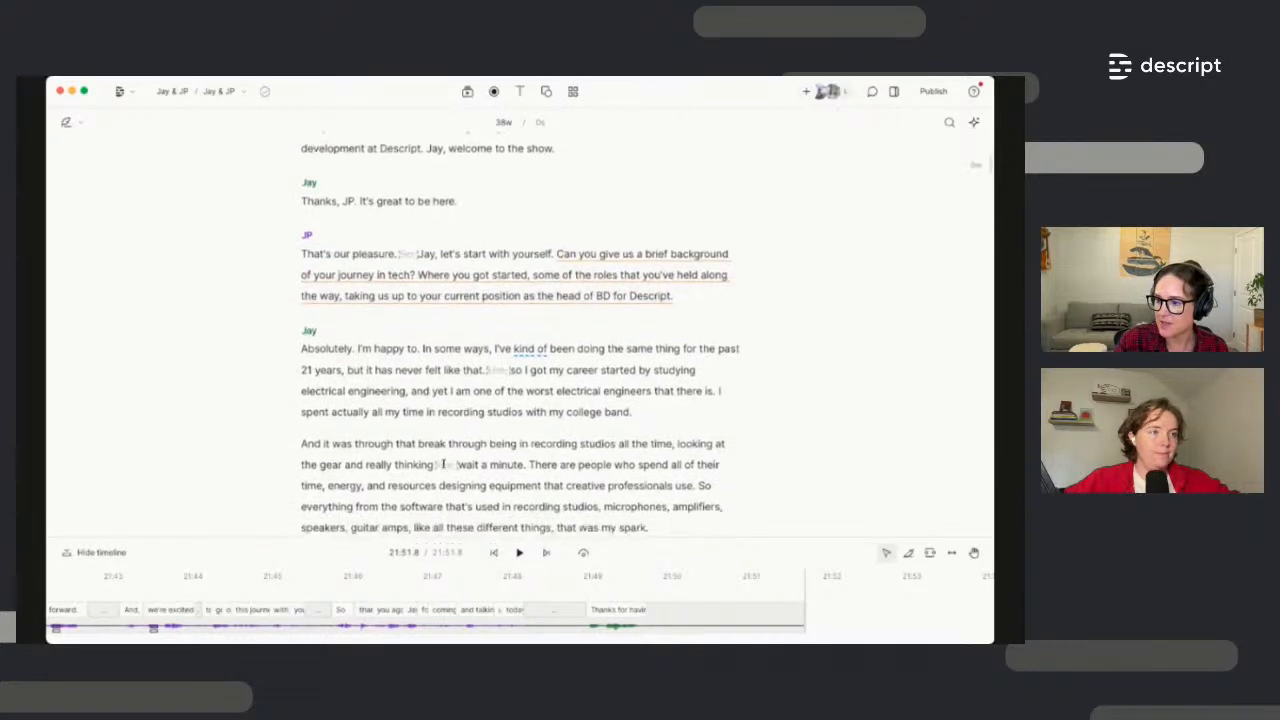
scroll(443, 466, "down", 2)
scroll(443, 458, "up", 2)
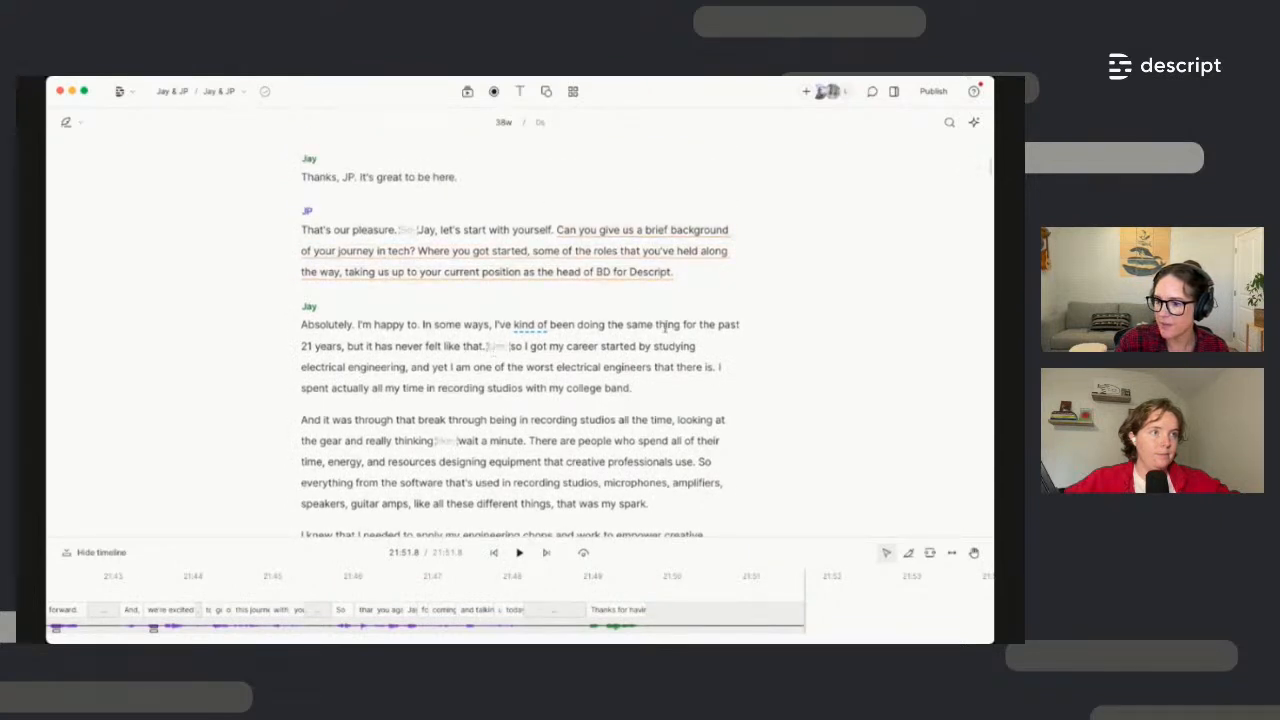
left_click(667, 327)
key("space")
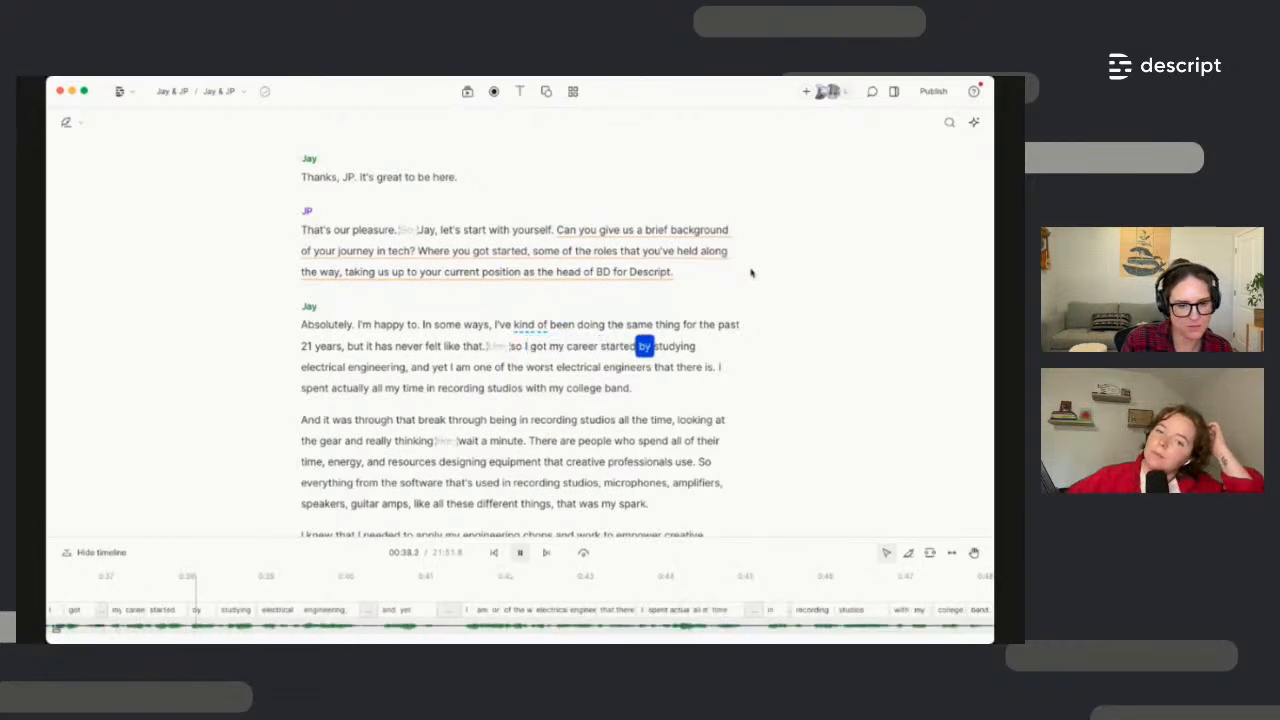
key("space")
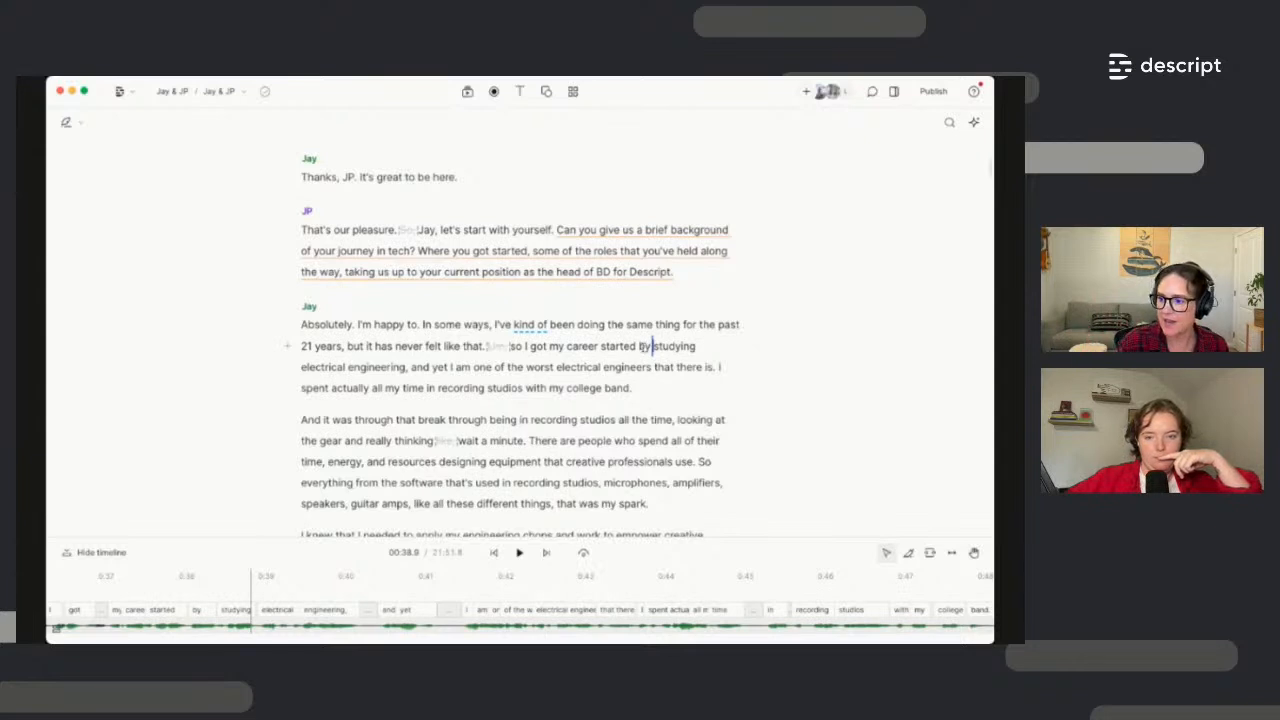
Delete the ignored filler before 'So' and select from 'that.' to 'So'
left_click(566, 346)
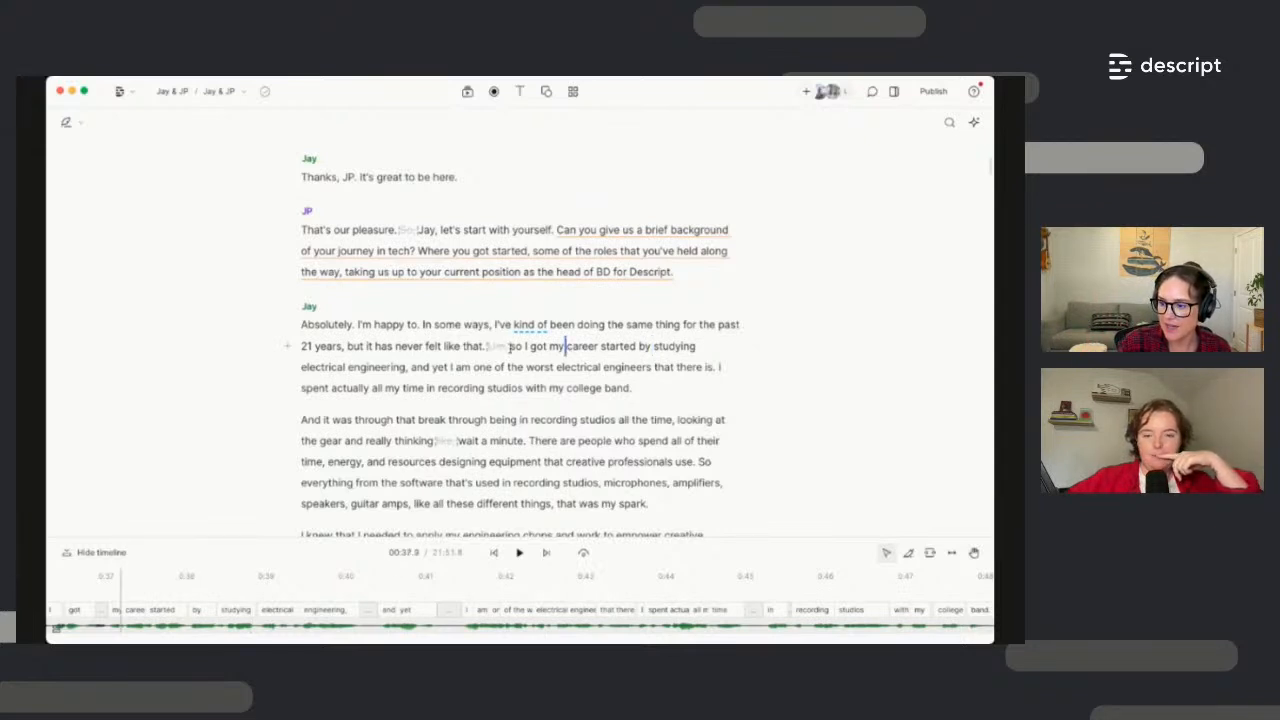
left_click(491, 348)
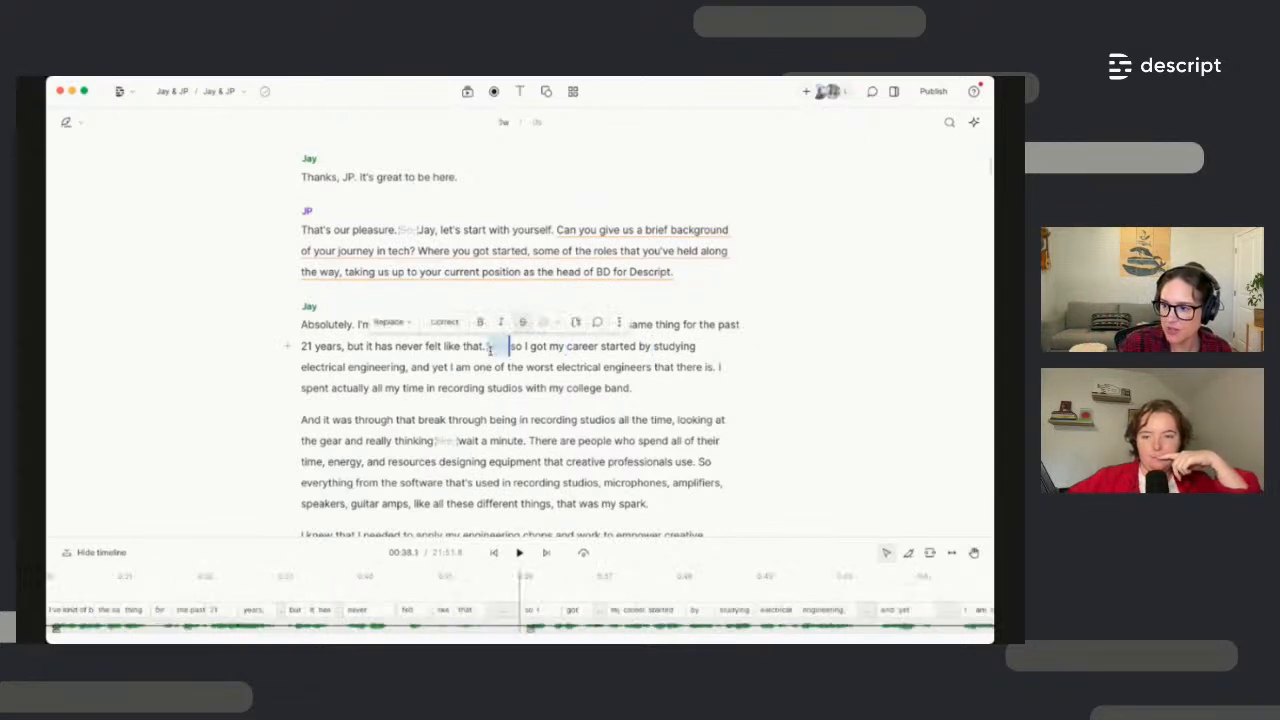
key("BackSpace")
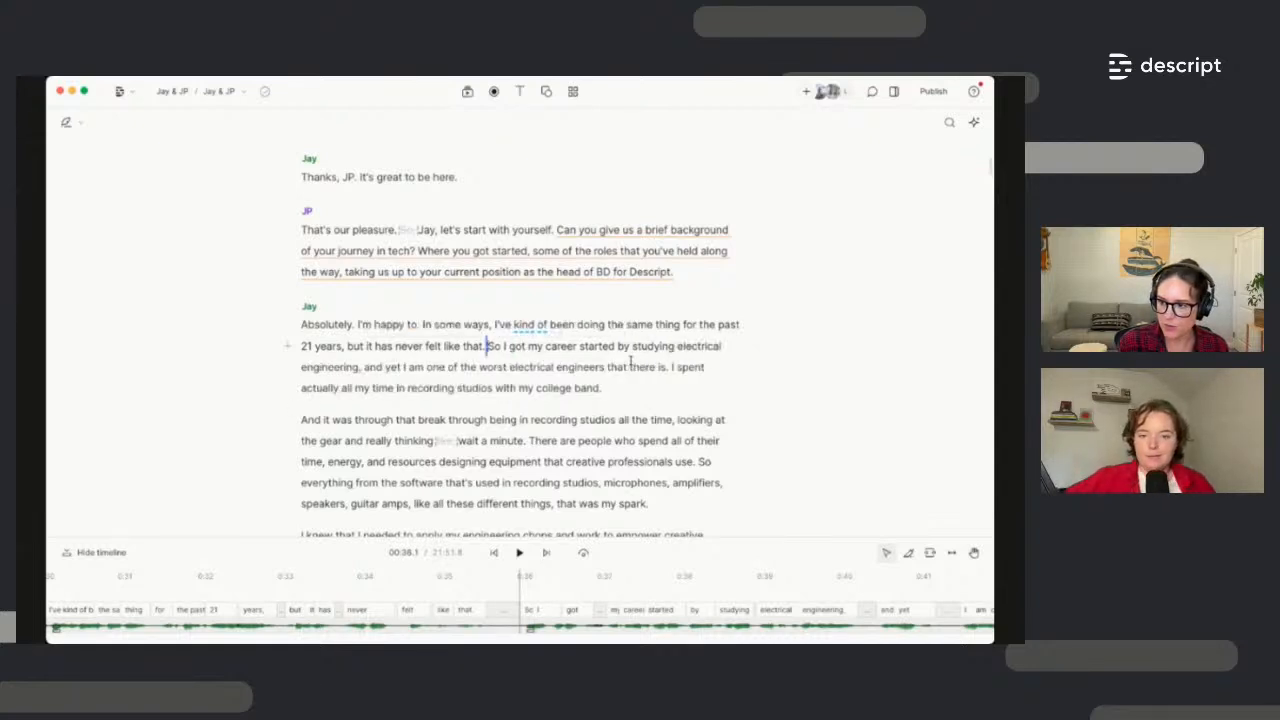
left_click(501, 346)
left_click_drag(501, 346, 465, 347)
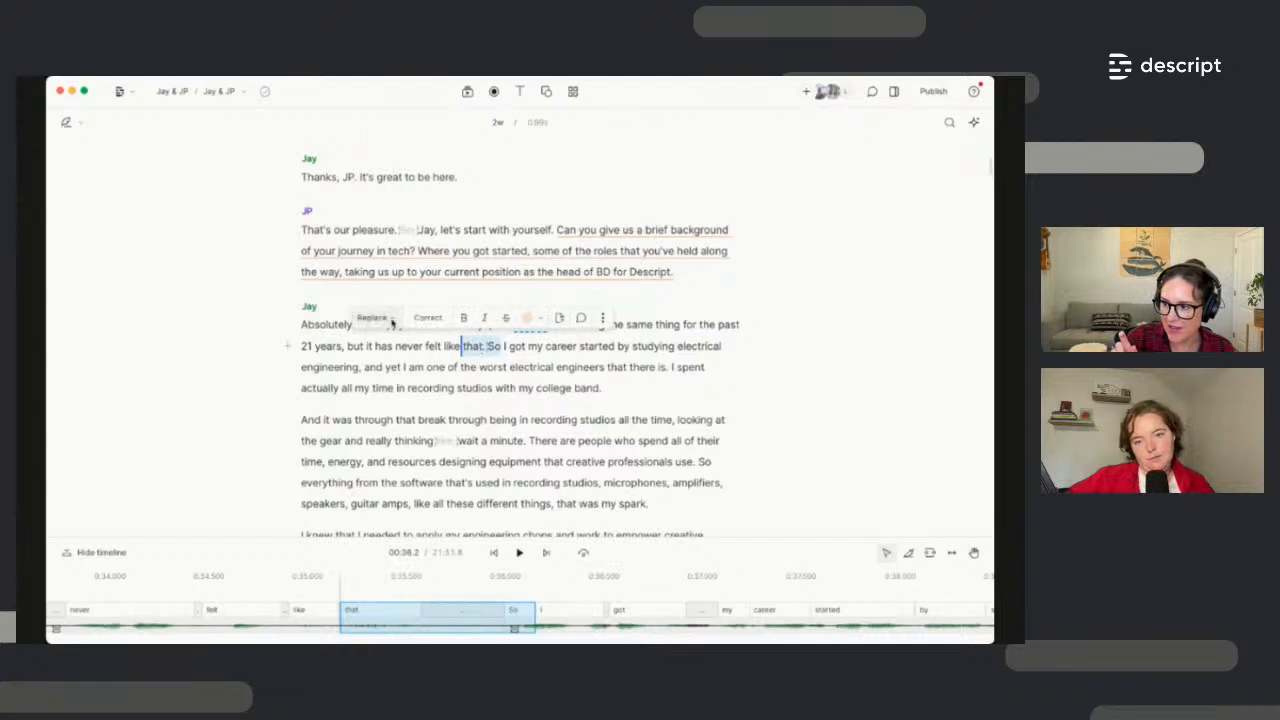
left_click(392, 320)
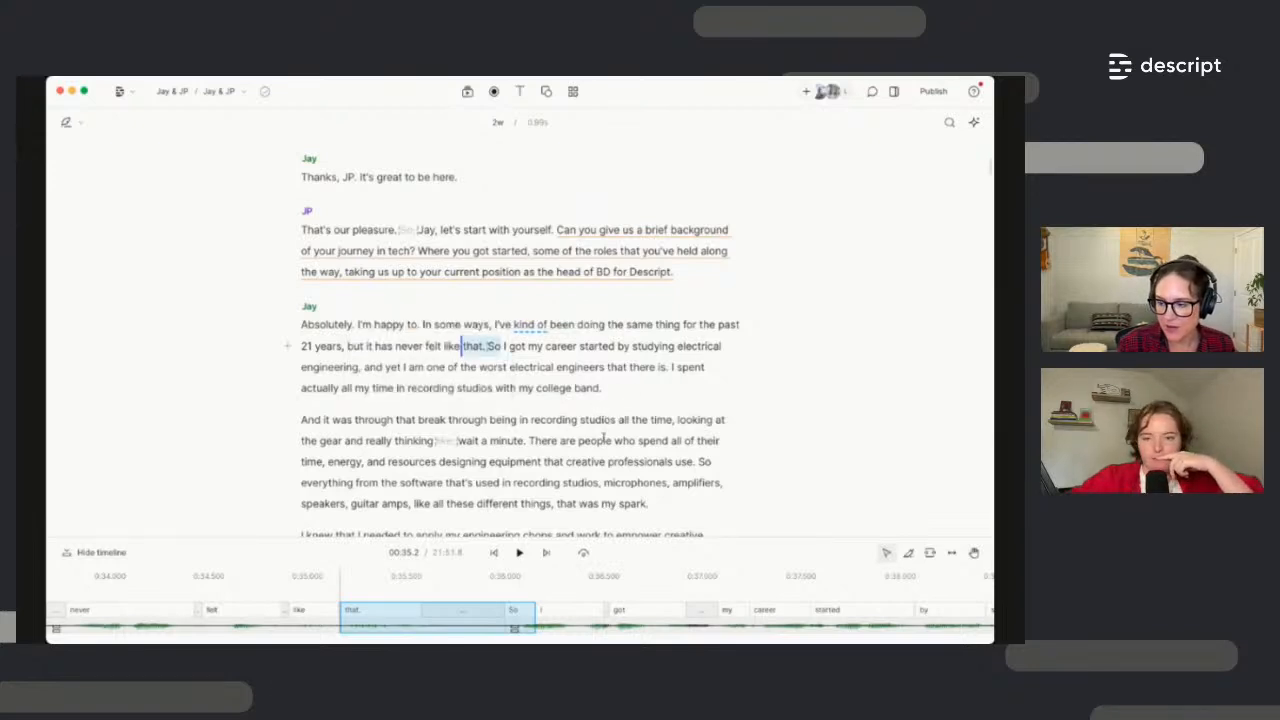
scroll(604, 438, "up", 1)
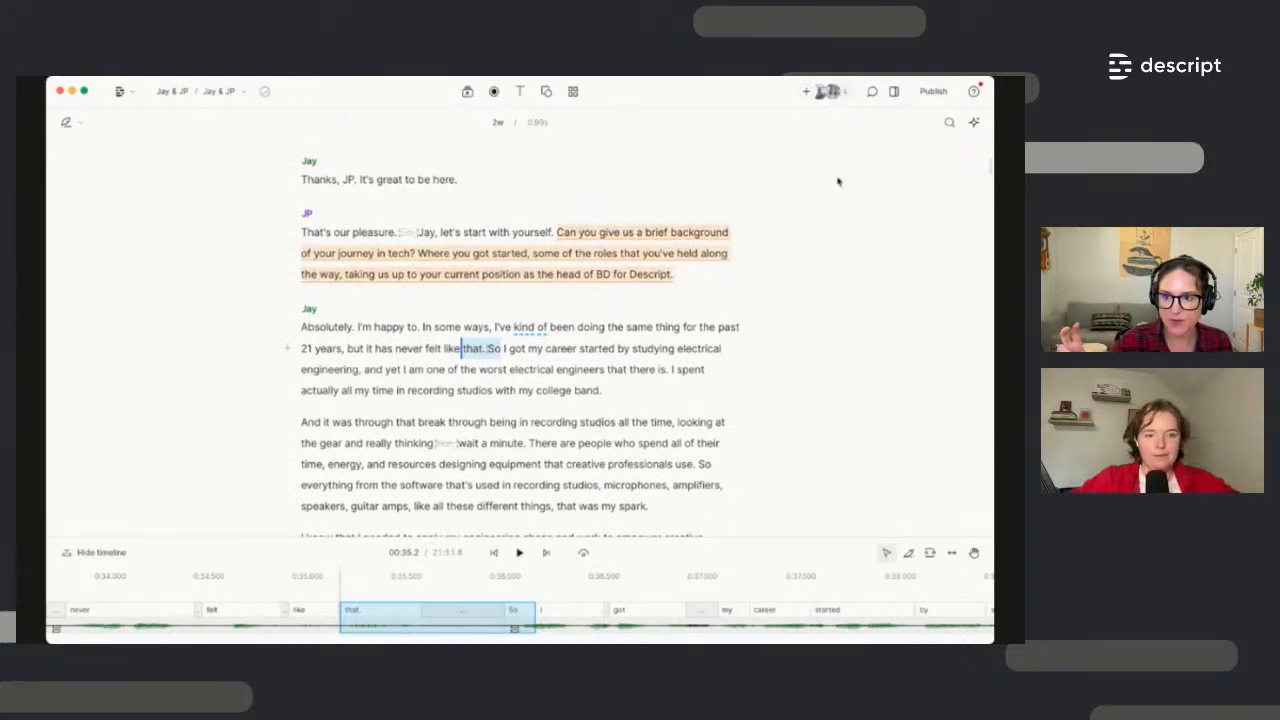
left_click(677, 348)
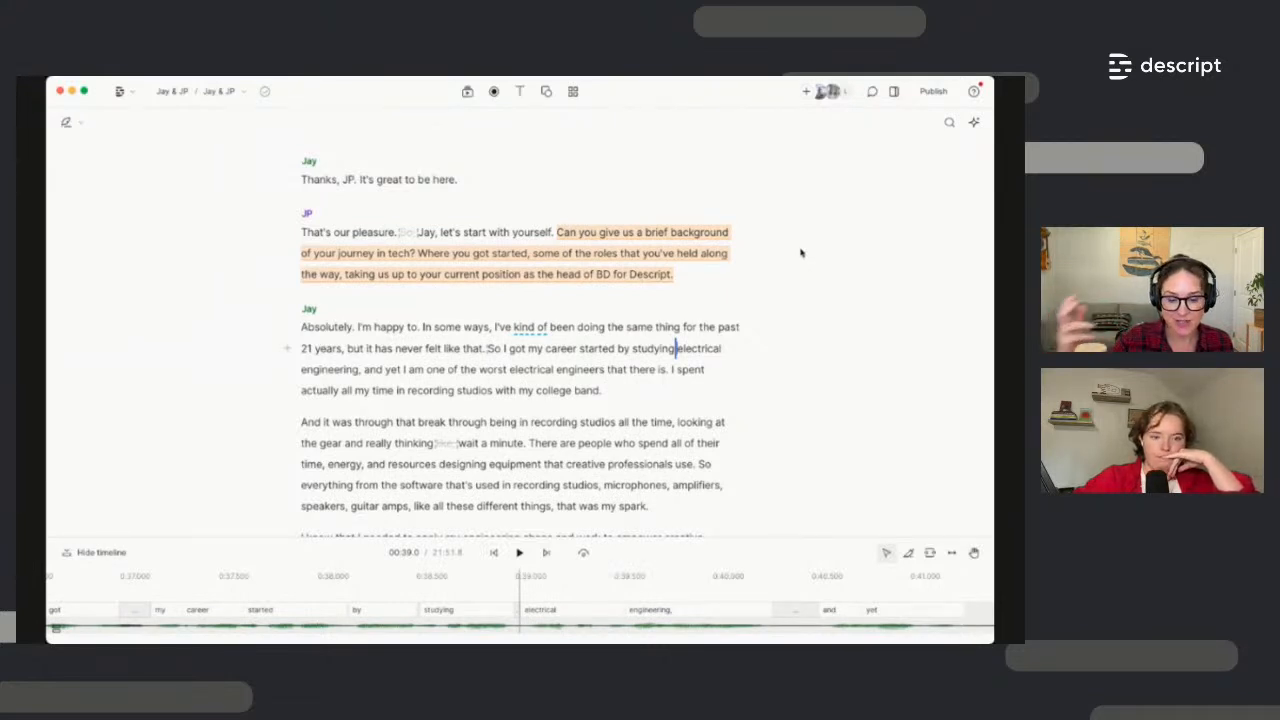
Select the script text, turn on Studio Sound at 79% intensity, and dismiss the processing notifications
left_click(894, 91)
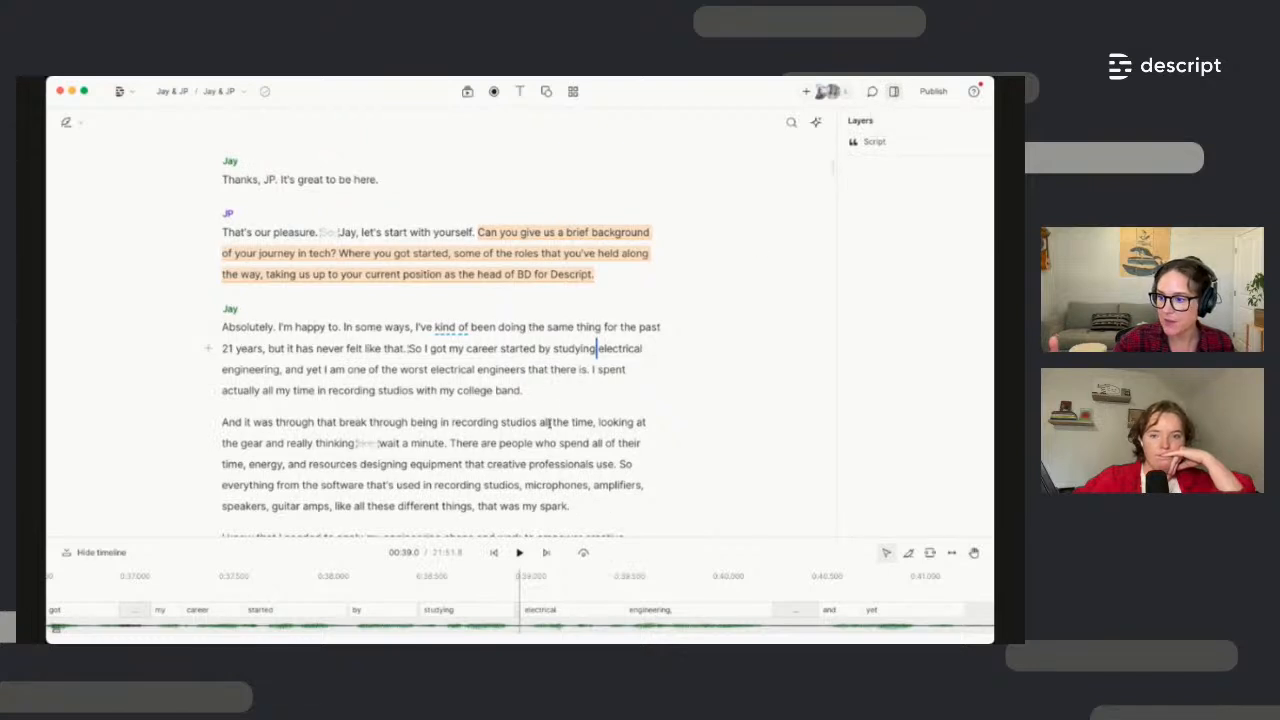
scroll(552, 424, "down", 1)
left_click_drag(570, 486, 222, 307)
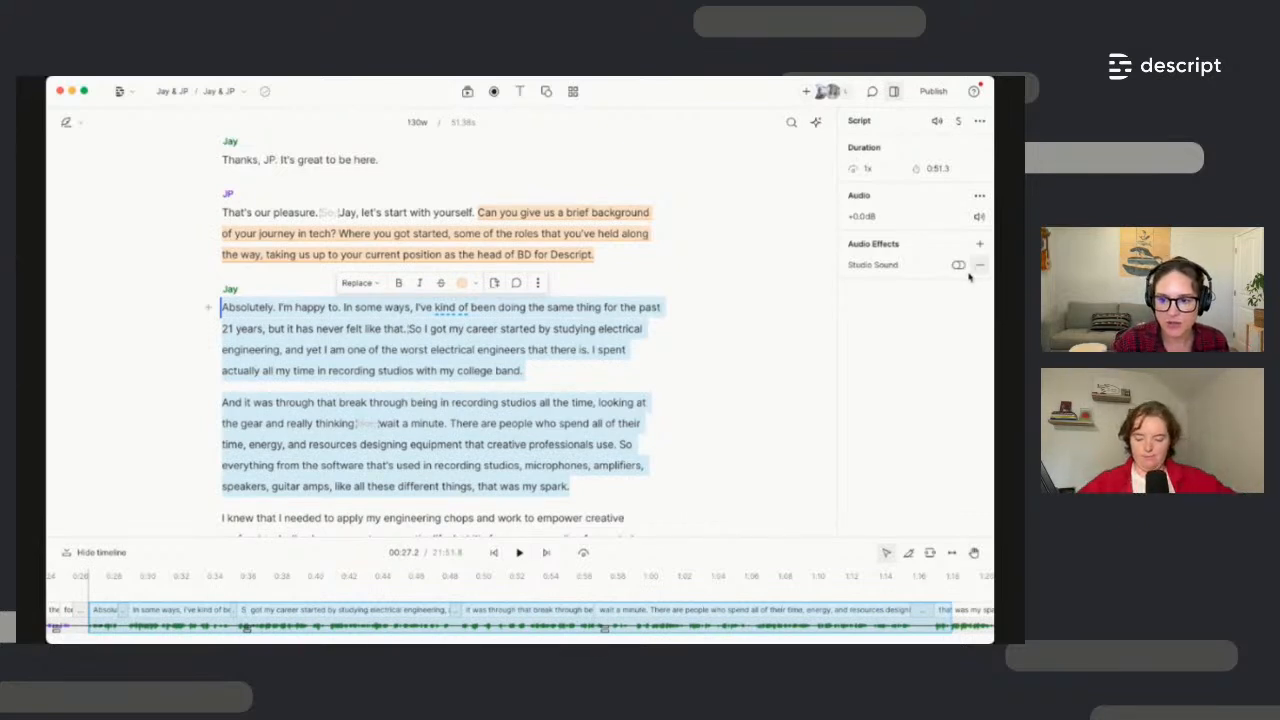
left_click(959, 265)
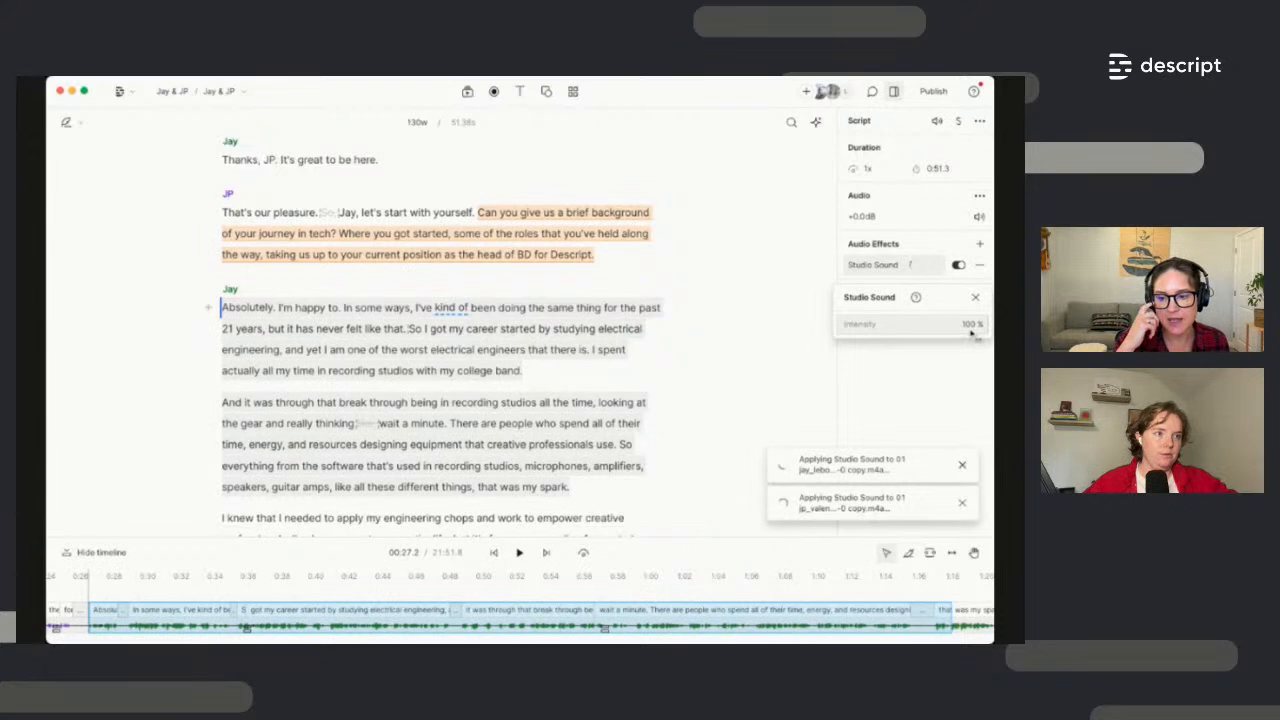
left_click_drag(972, 334, 962, 334)
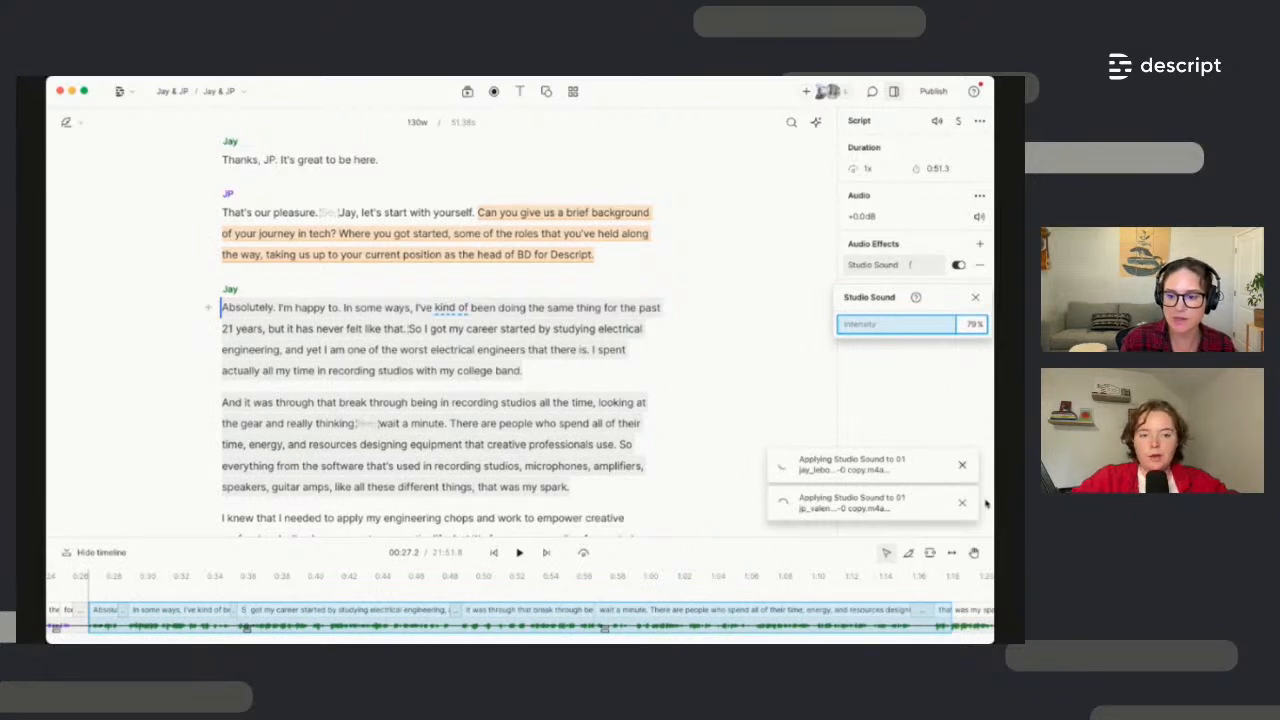
left_click(962, 467)
left_click(961, 507)
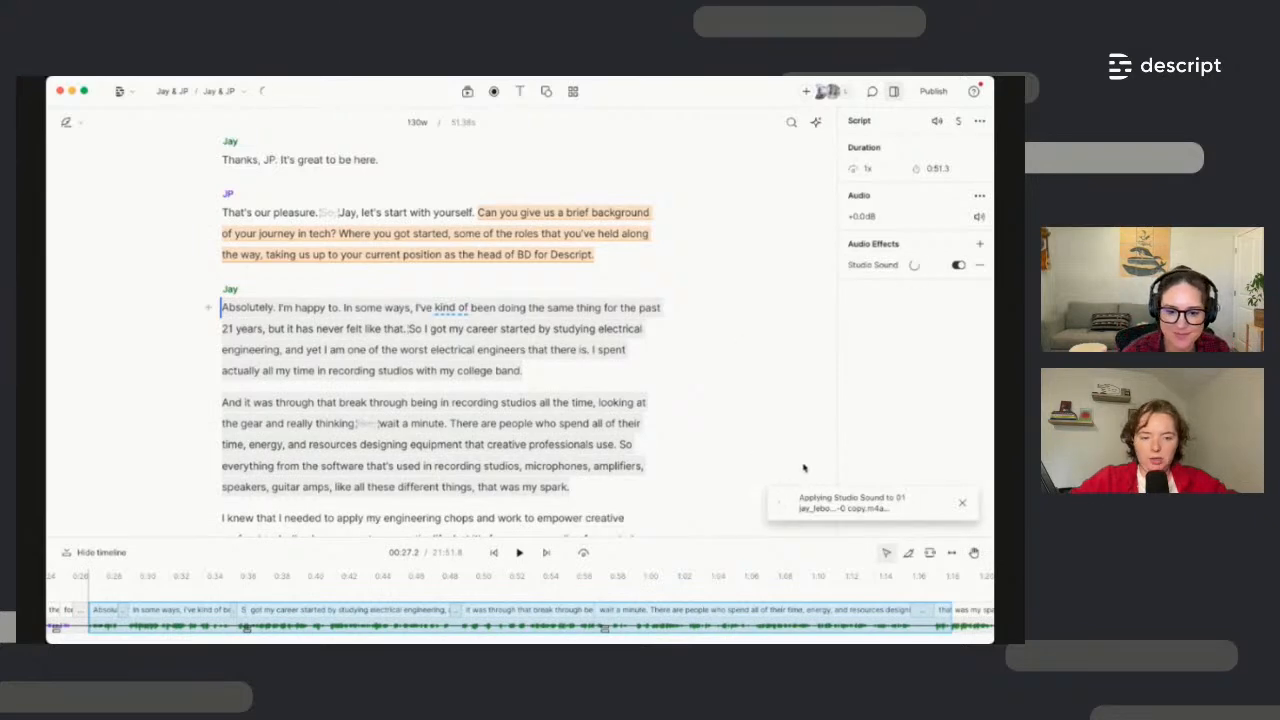
Dismiss the last notification, lower Studio Sound intensity to 52%, then place the caret in the transcript
left_click(962, 503)
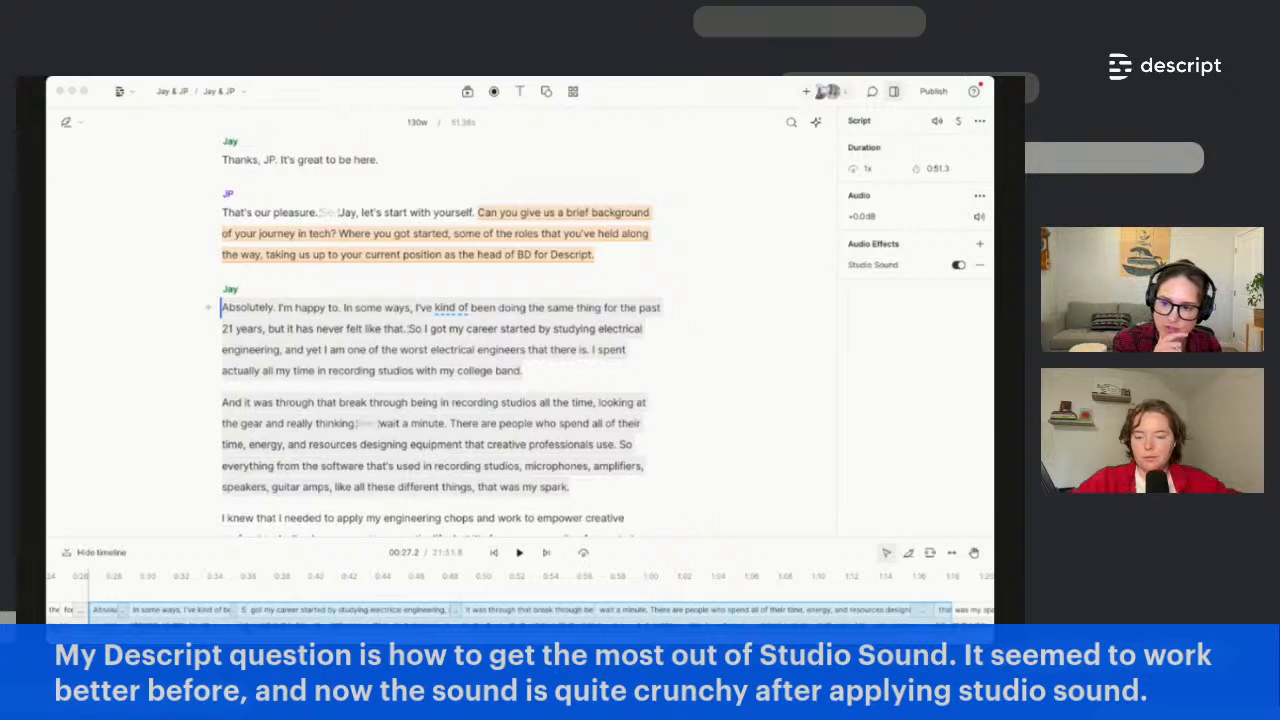
left_click(879, 266)
left_click(880, 266)
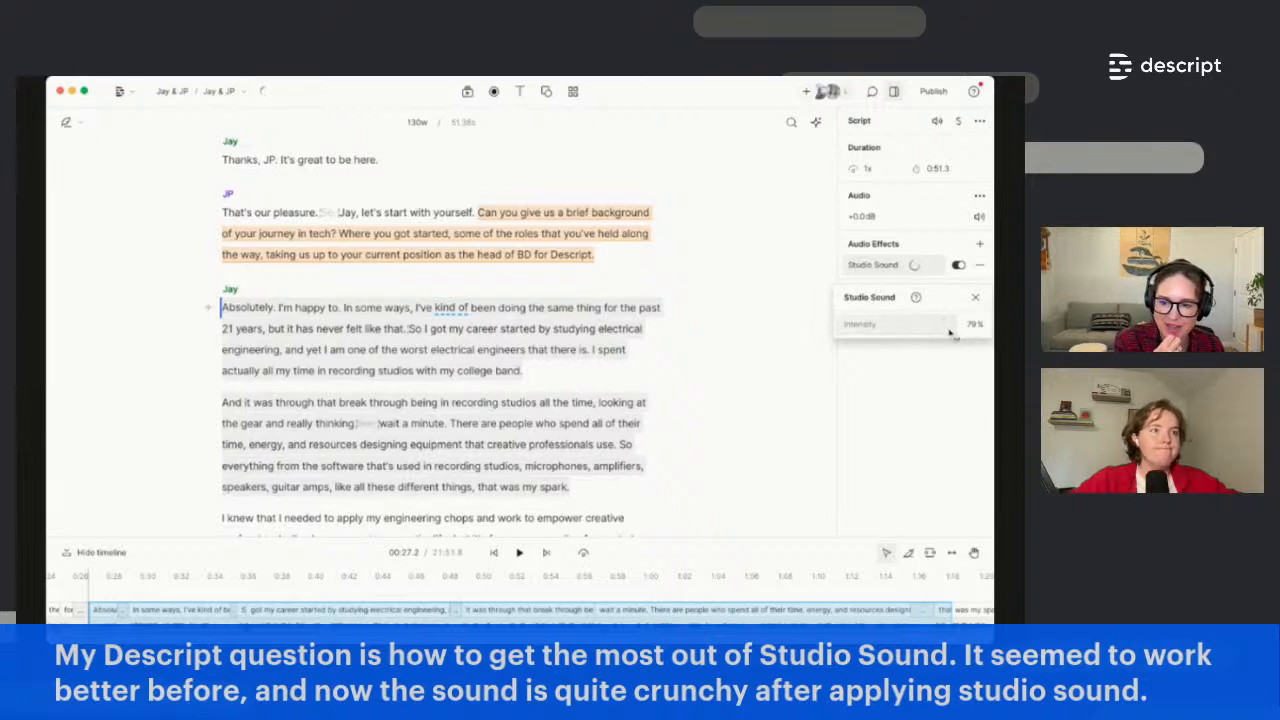
left_click_drag(950, 332, 914, 330)
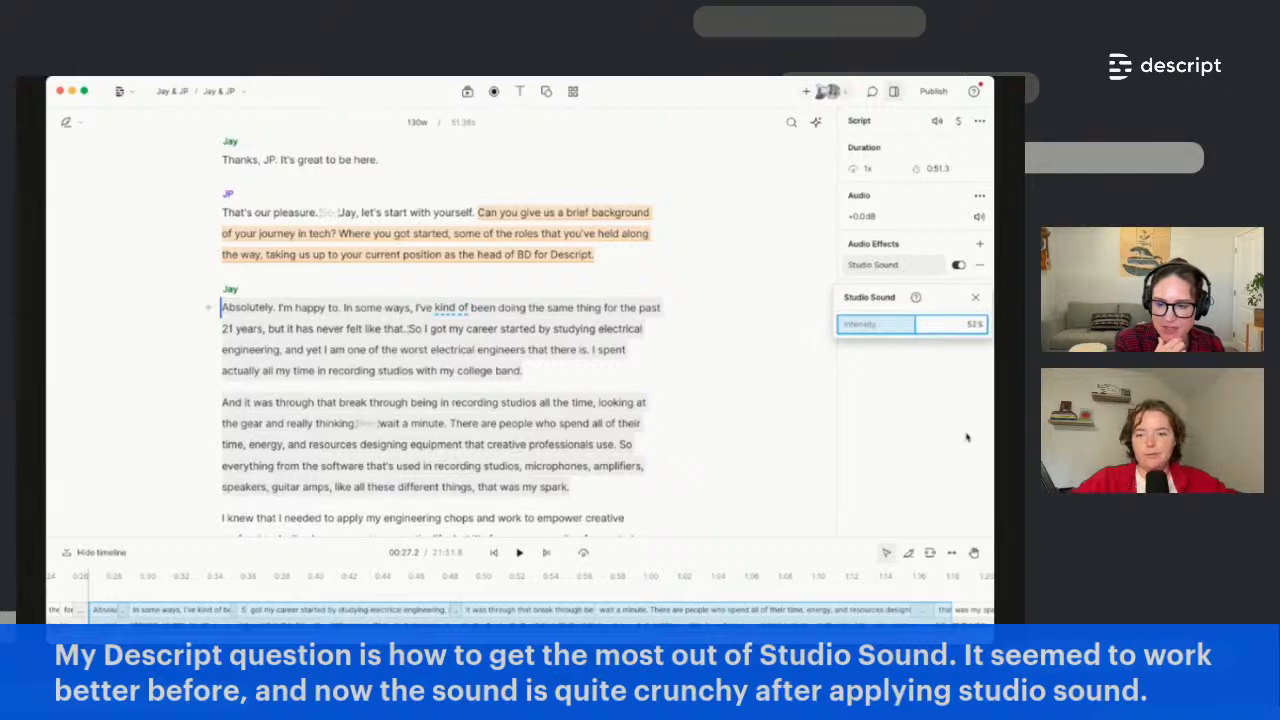
left_click(974, 298)
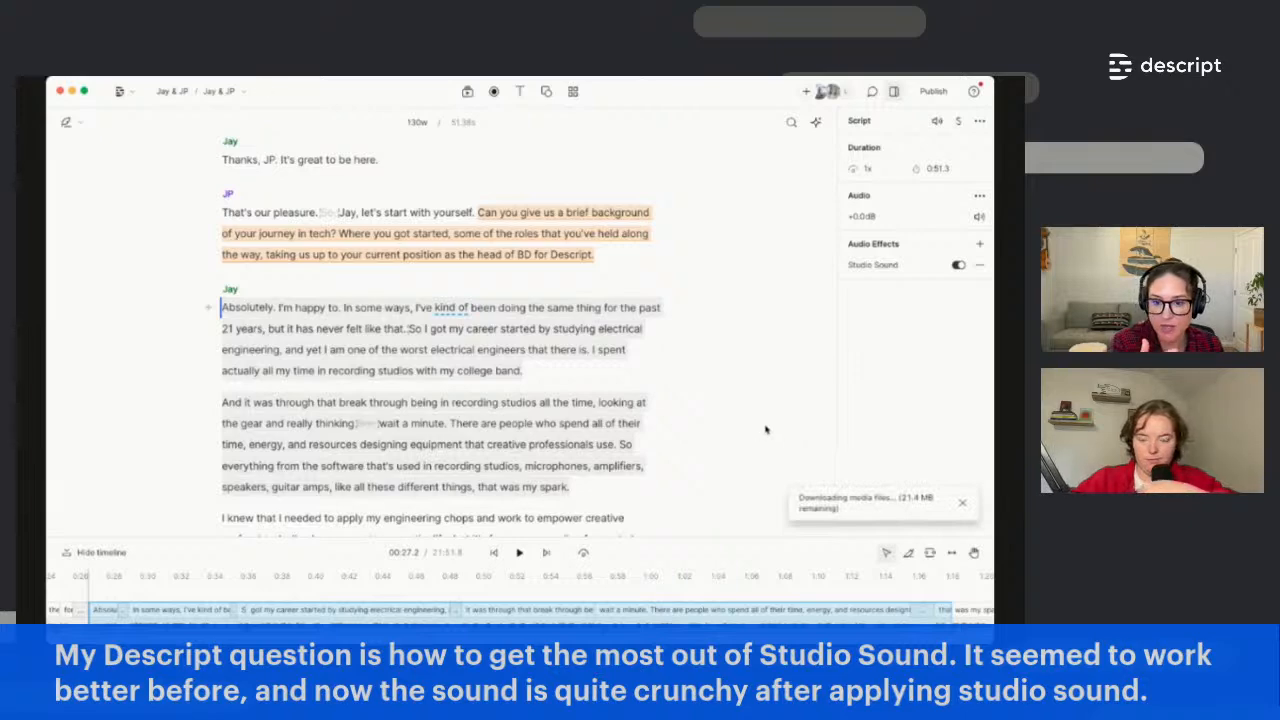
left_click(617, 423)
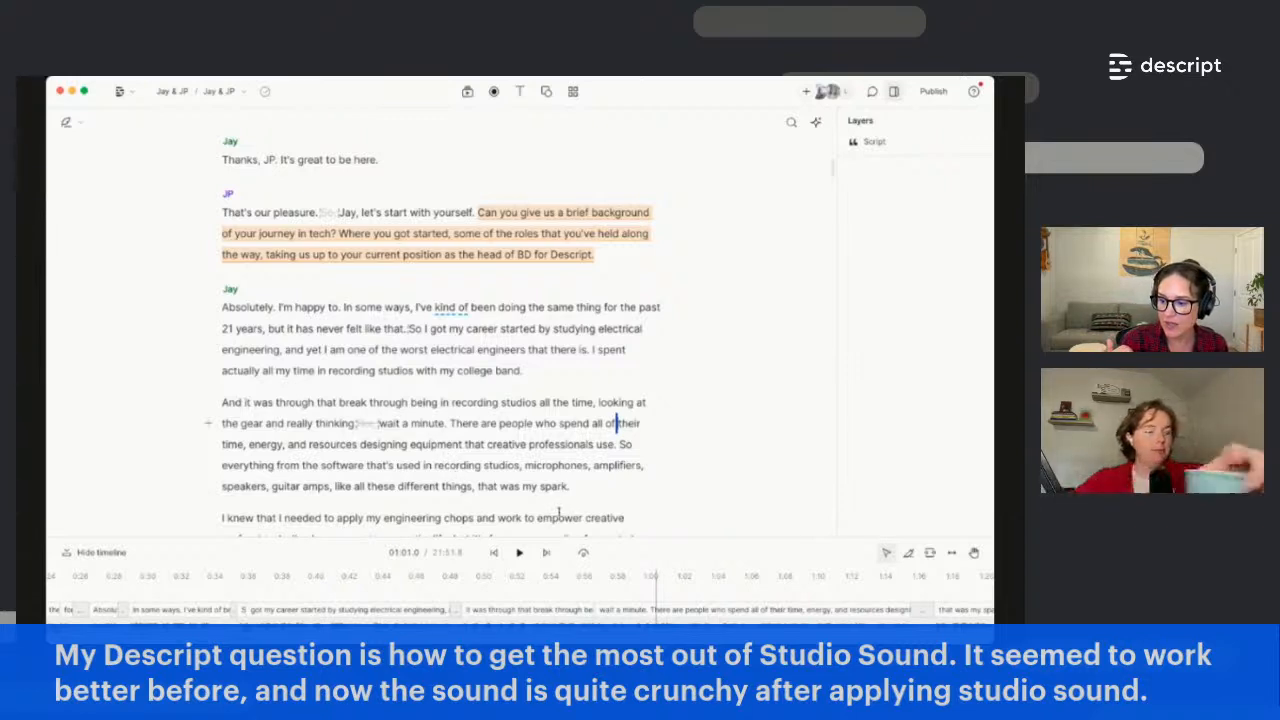
In the Edit sequence view, switch Studio Sound off on the second speaker's clip, then click Done
right_click(553, 482)
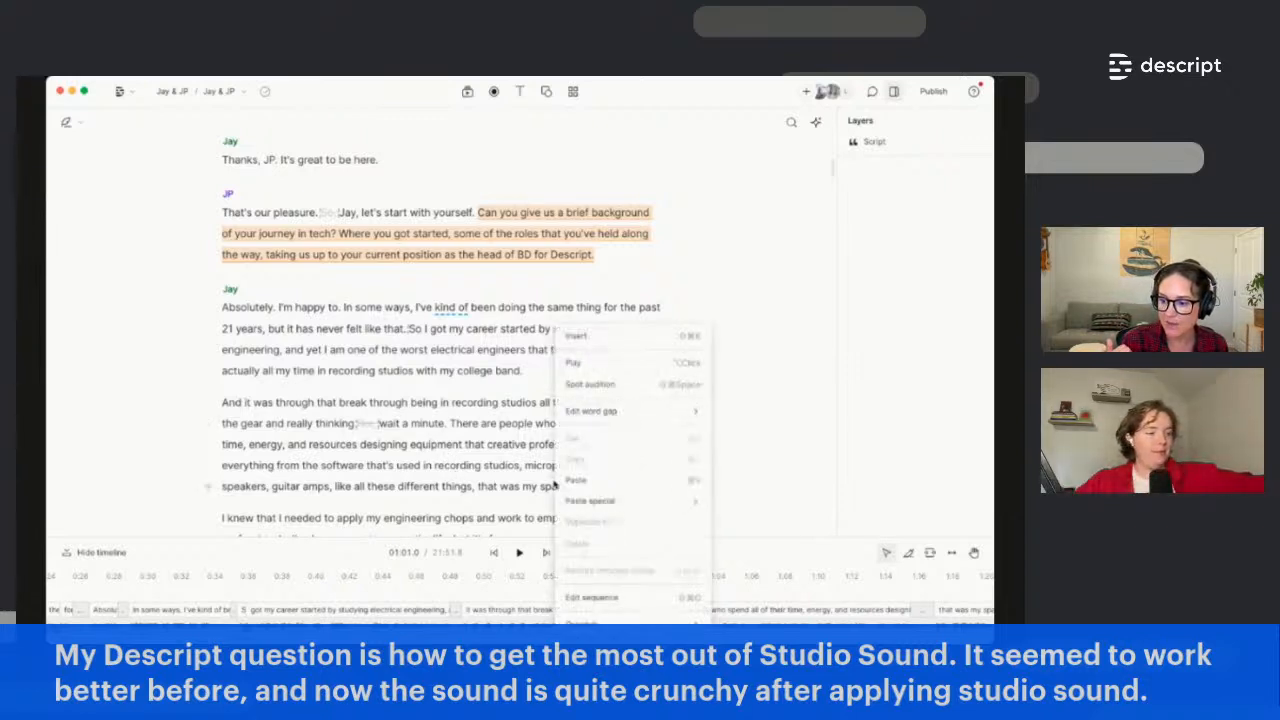
left_click(606, 596)
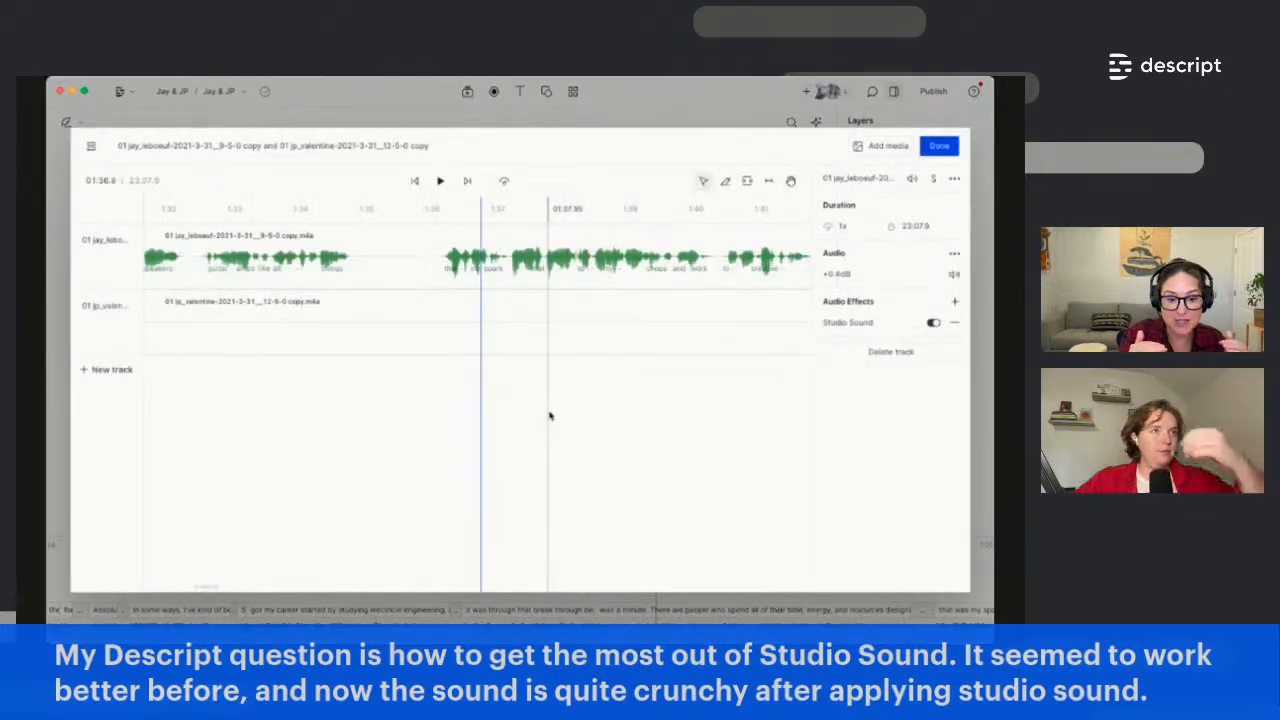
left_click(532, 286)
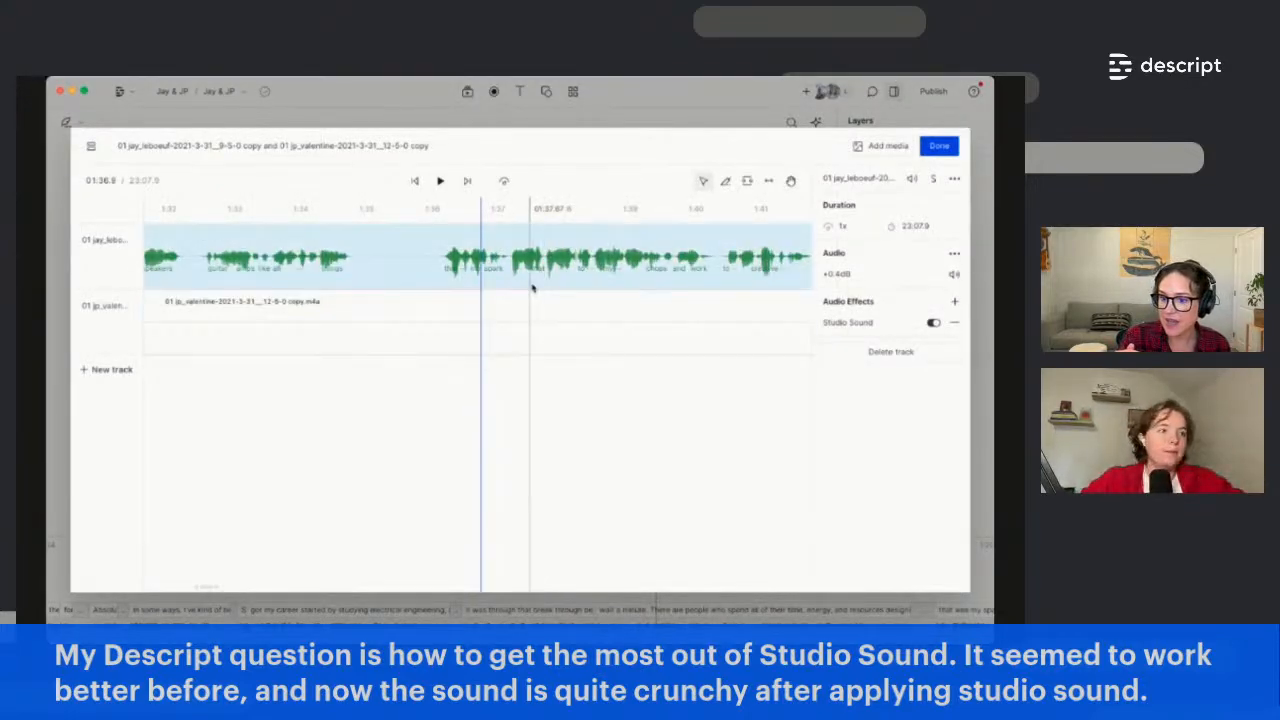
left_click(546, 320)
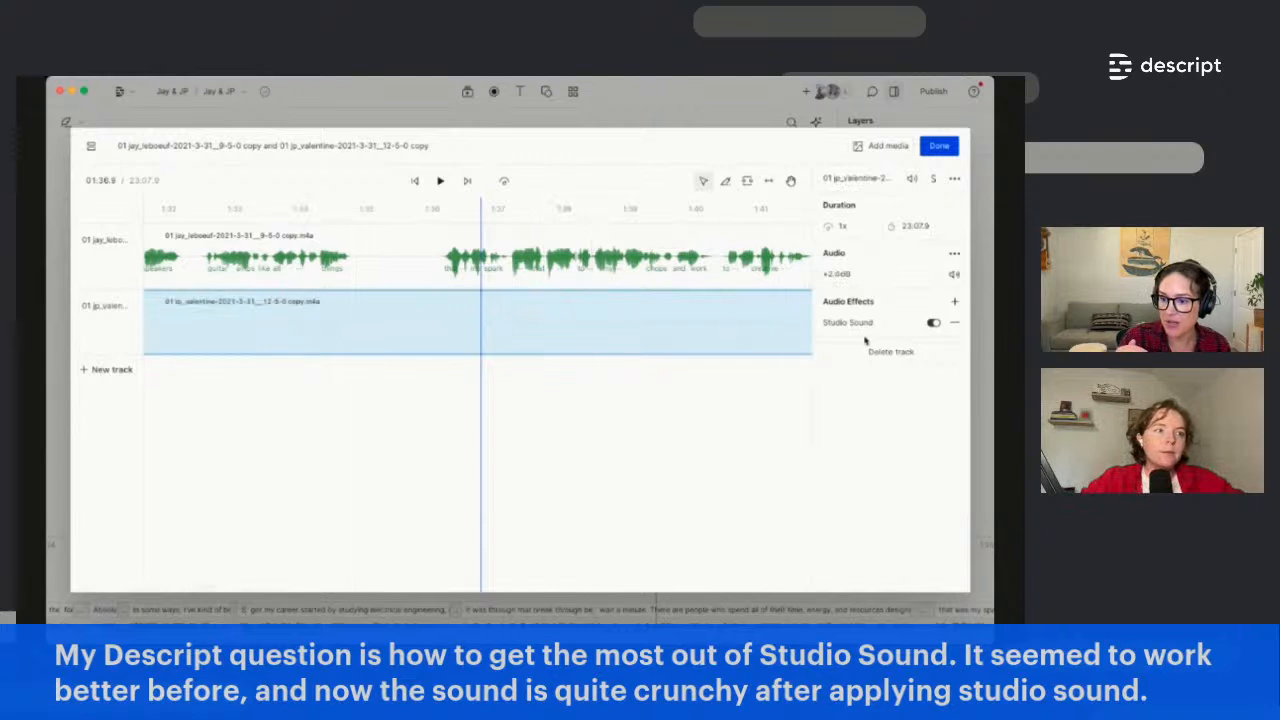
left_click(388, 261)
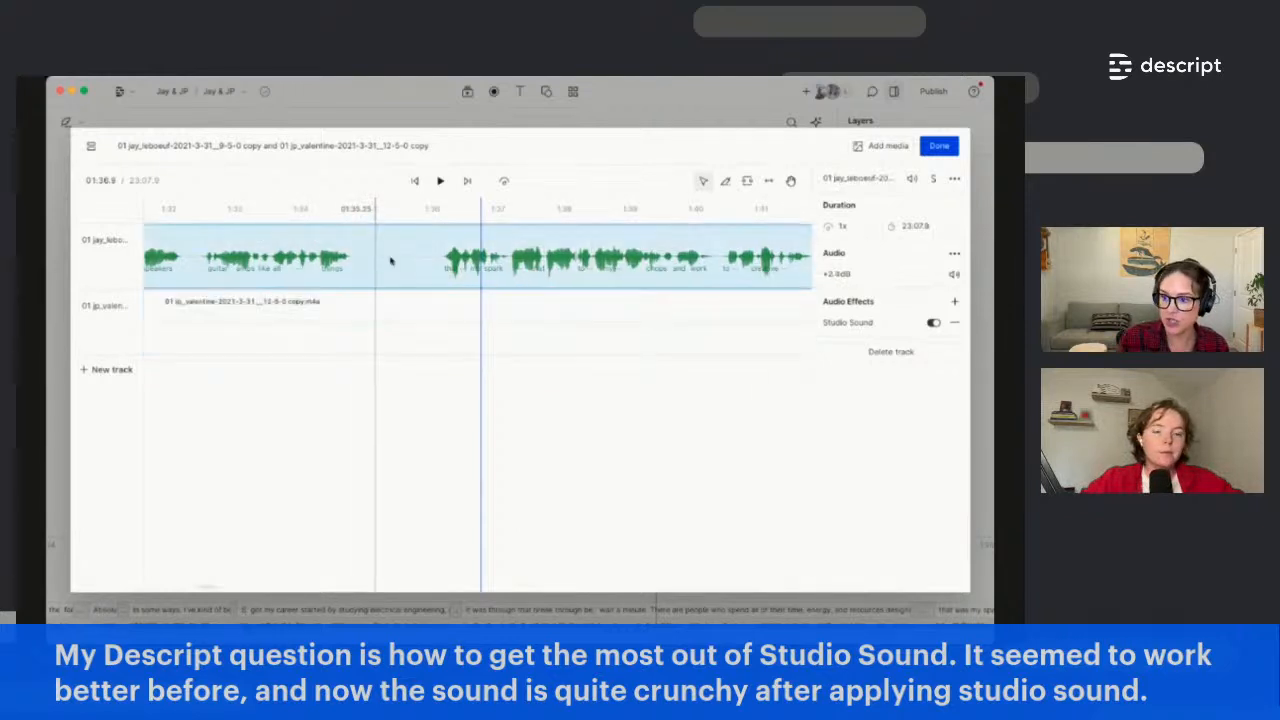
left_click(409, 336)
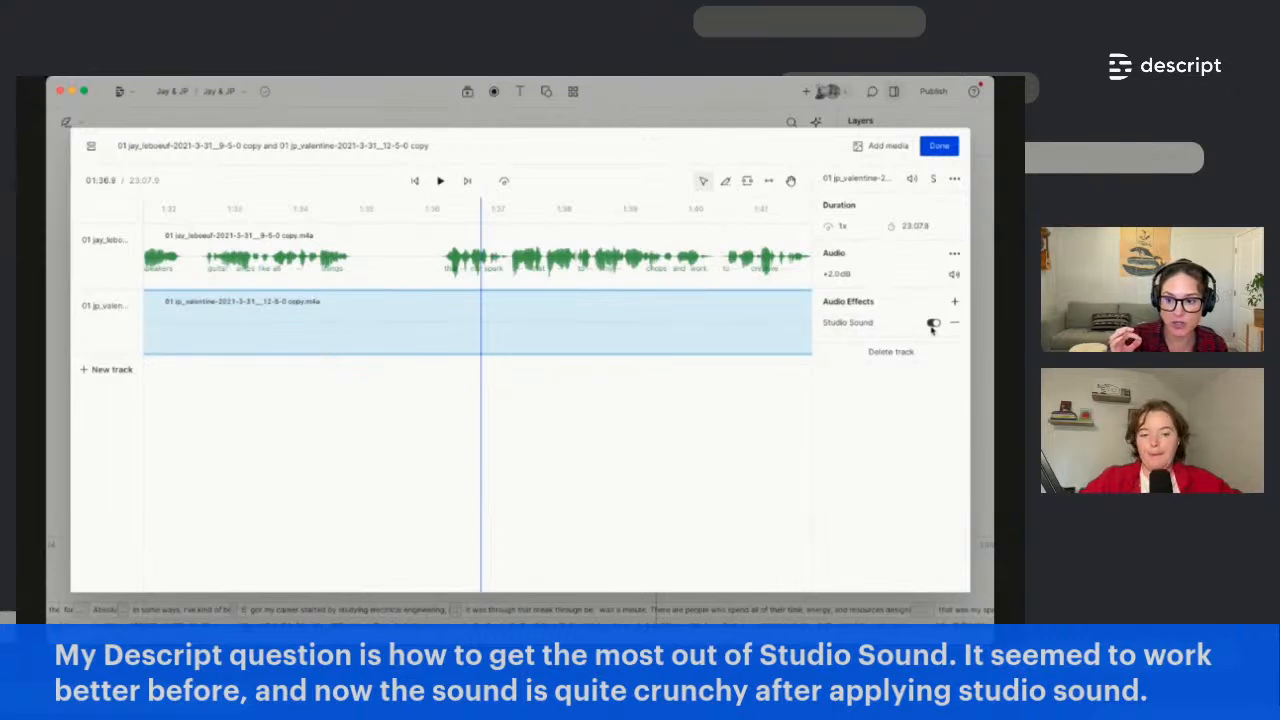
left_click(932, 325)
left_click(531, 262, "shift")
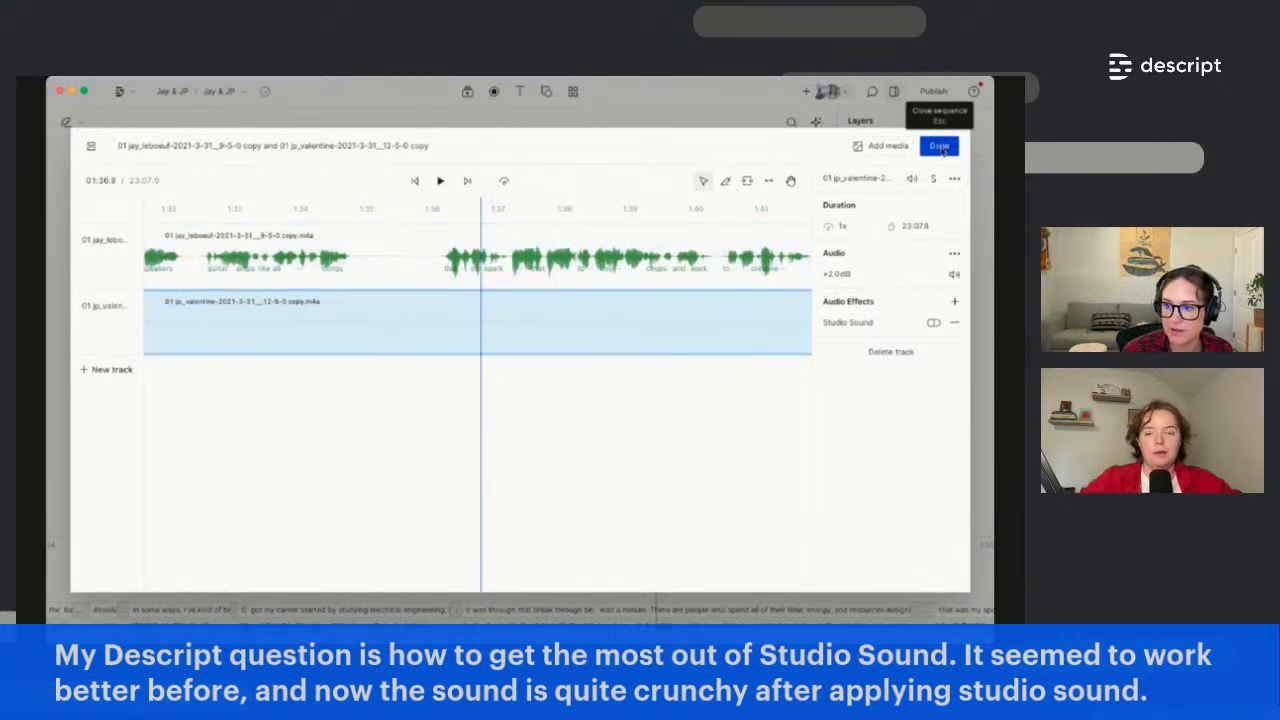
left_click(941, 148)
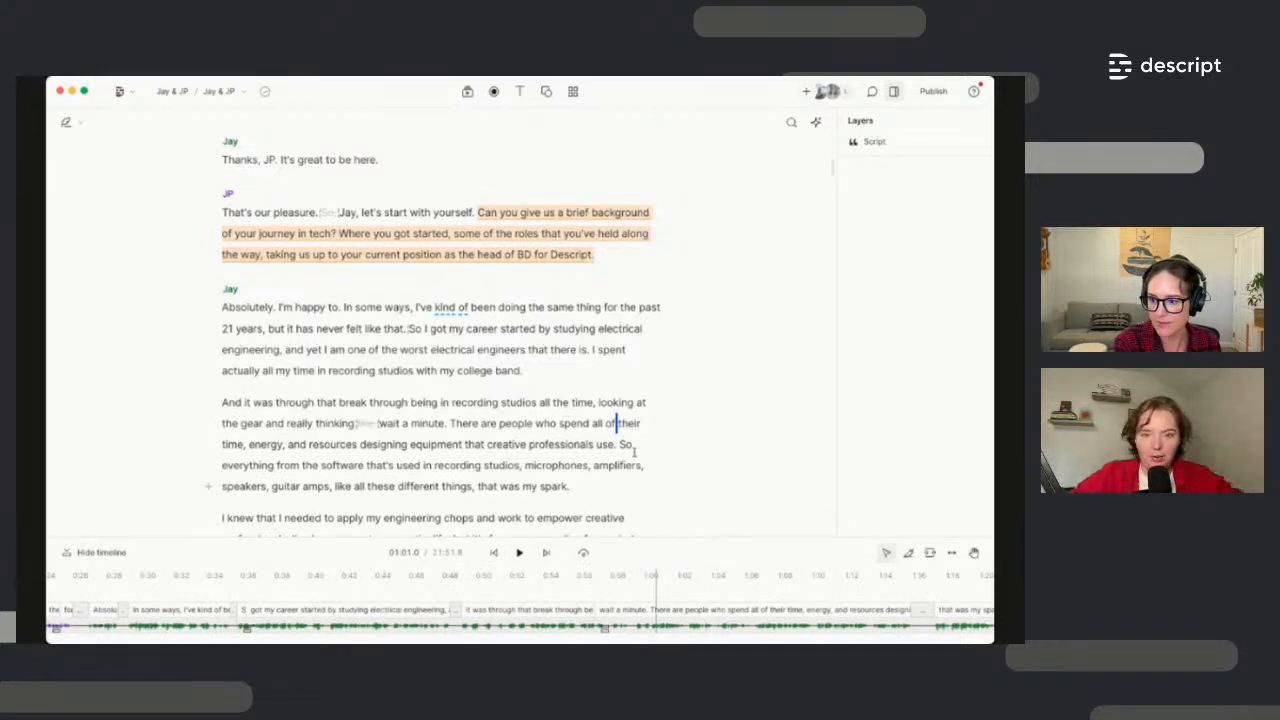
double_click(620, 328)
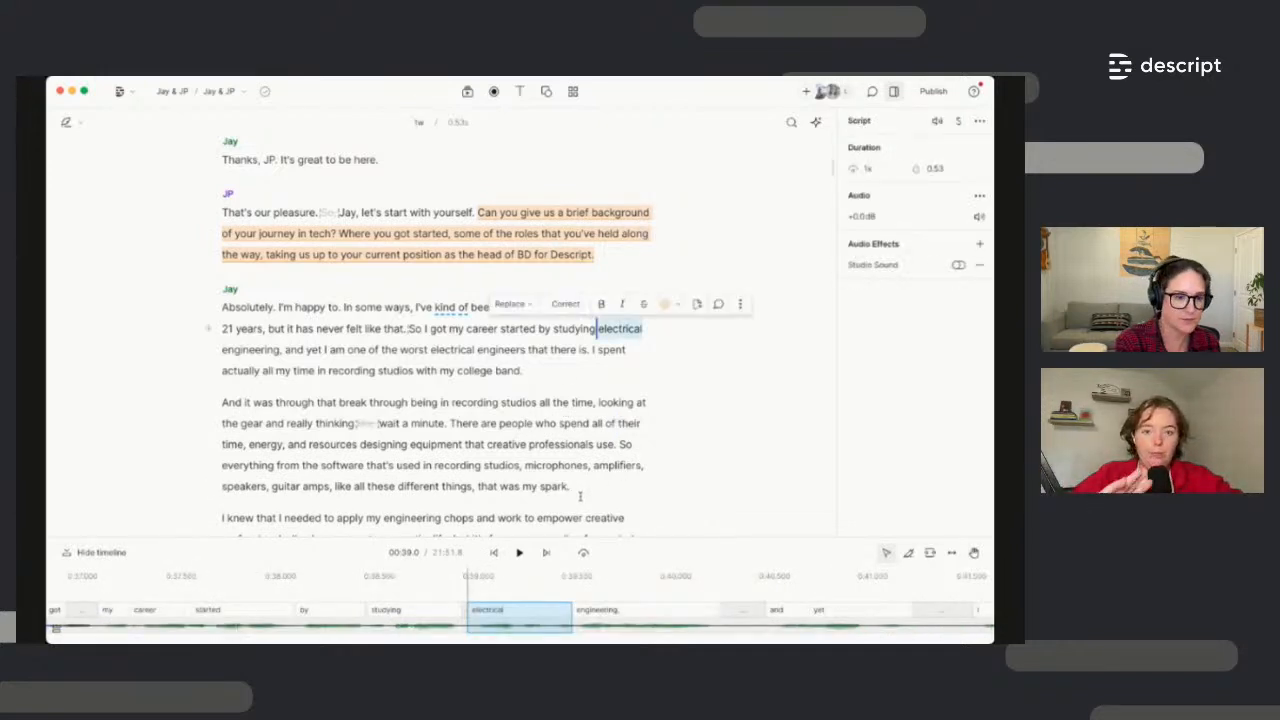
left_click(975, 94)
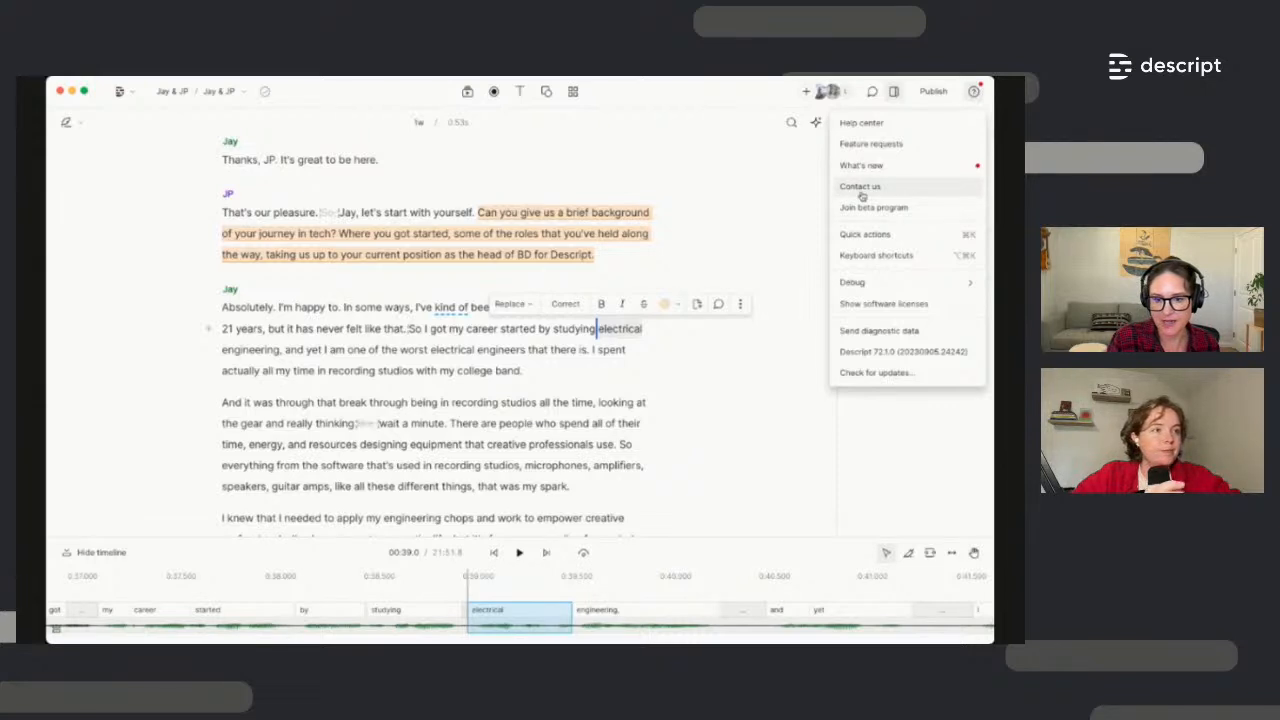
left_click(634, 418)
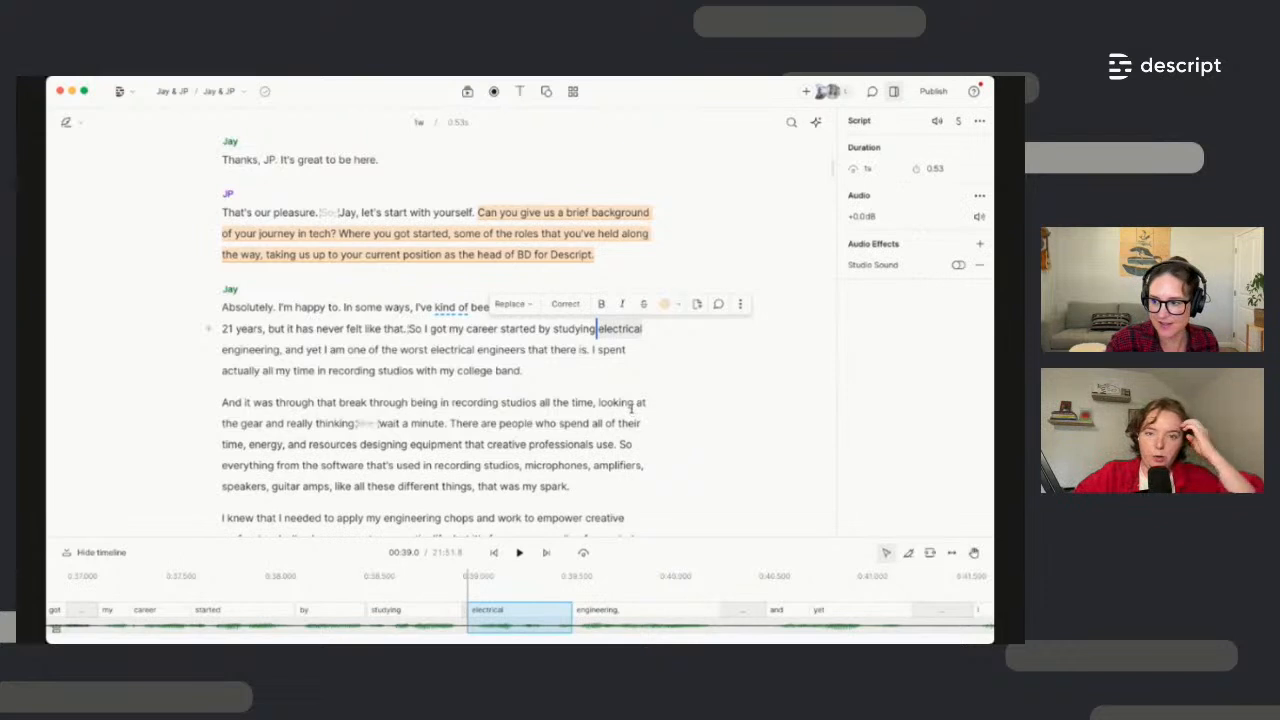
left_click(633, 405, "shift")
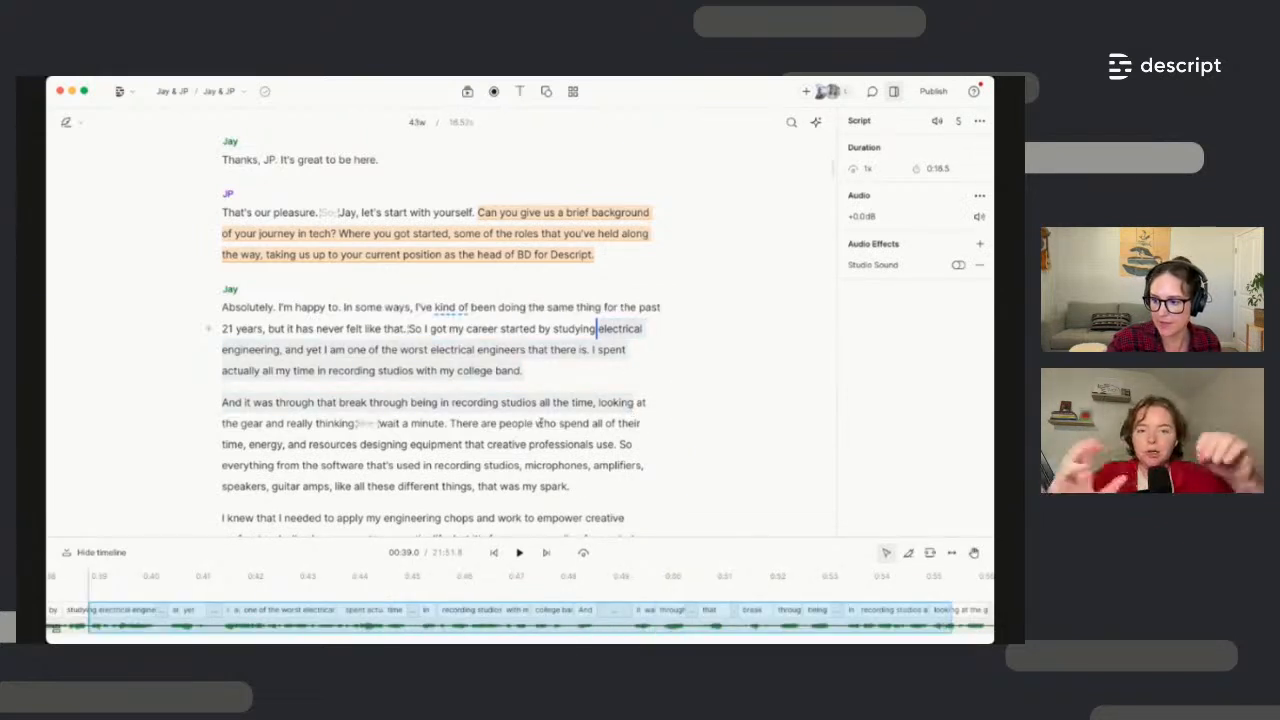
right_click(541, 424)
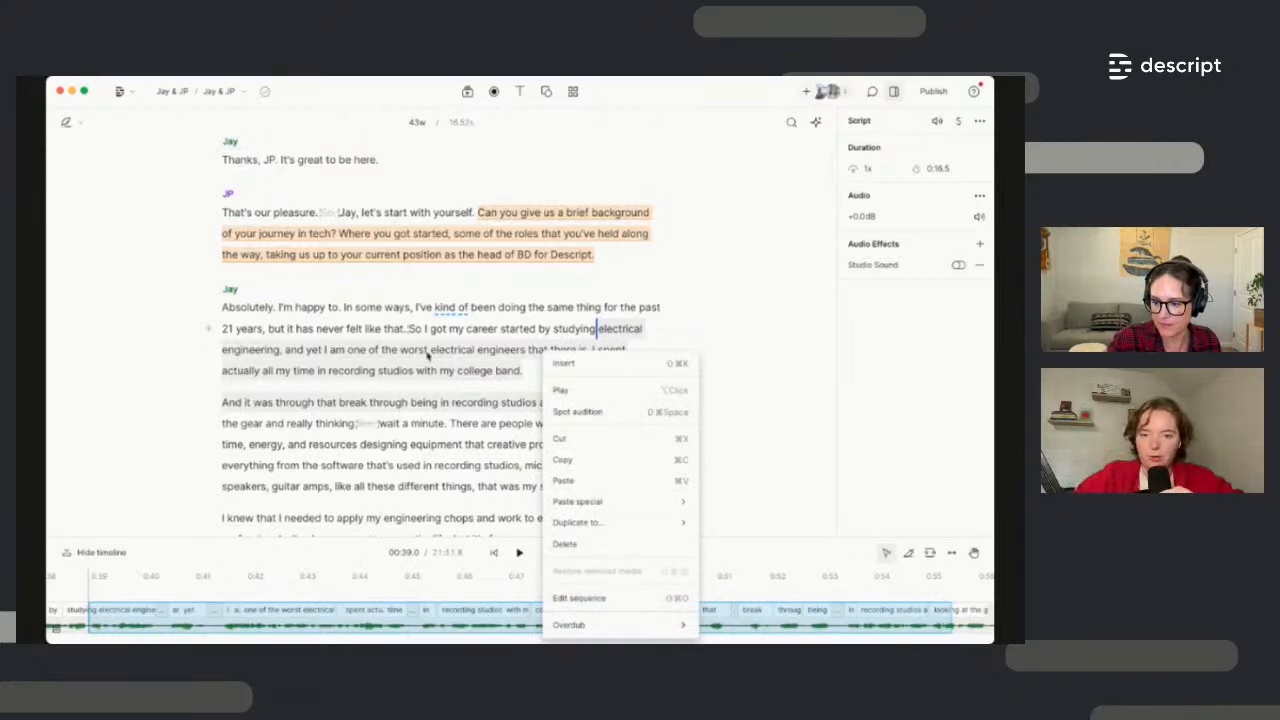
left_click(429, 354)
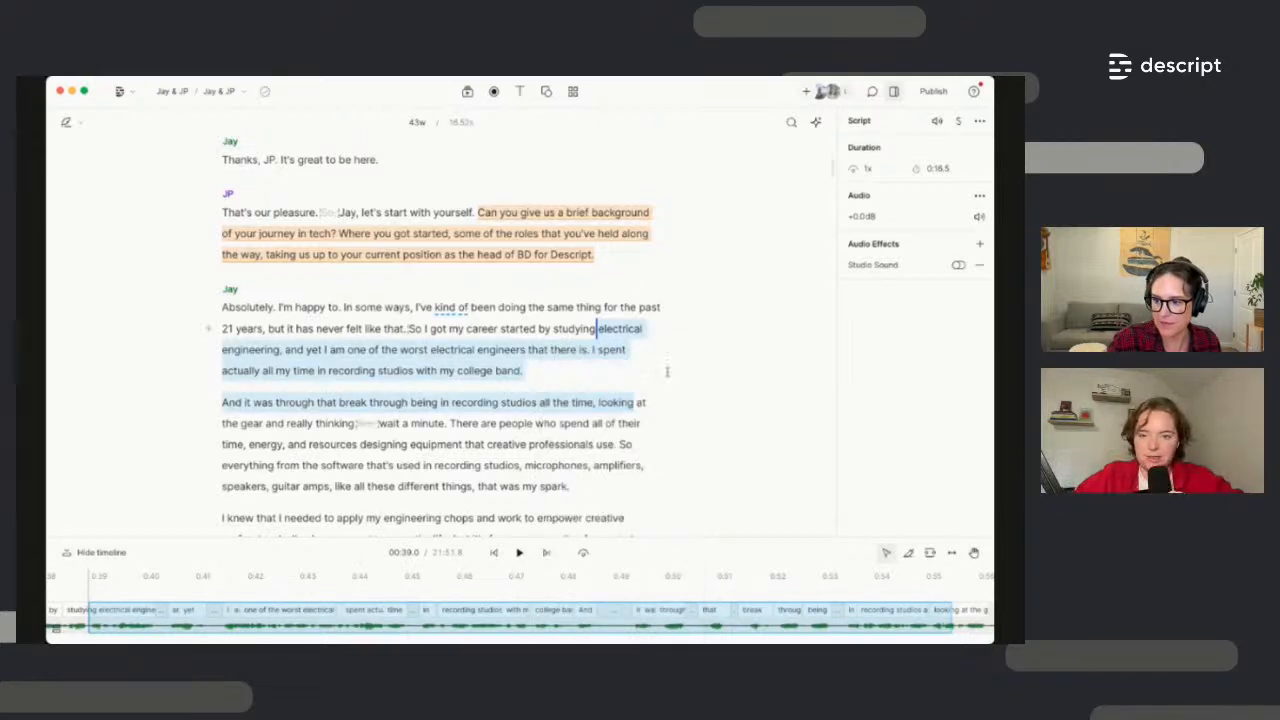
left_click(658, 440)
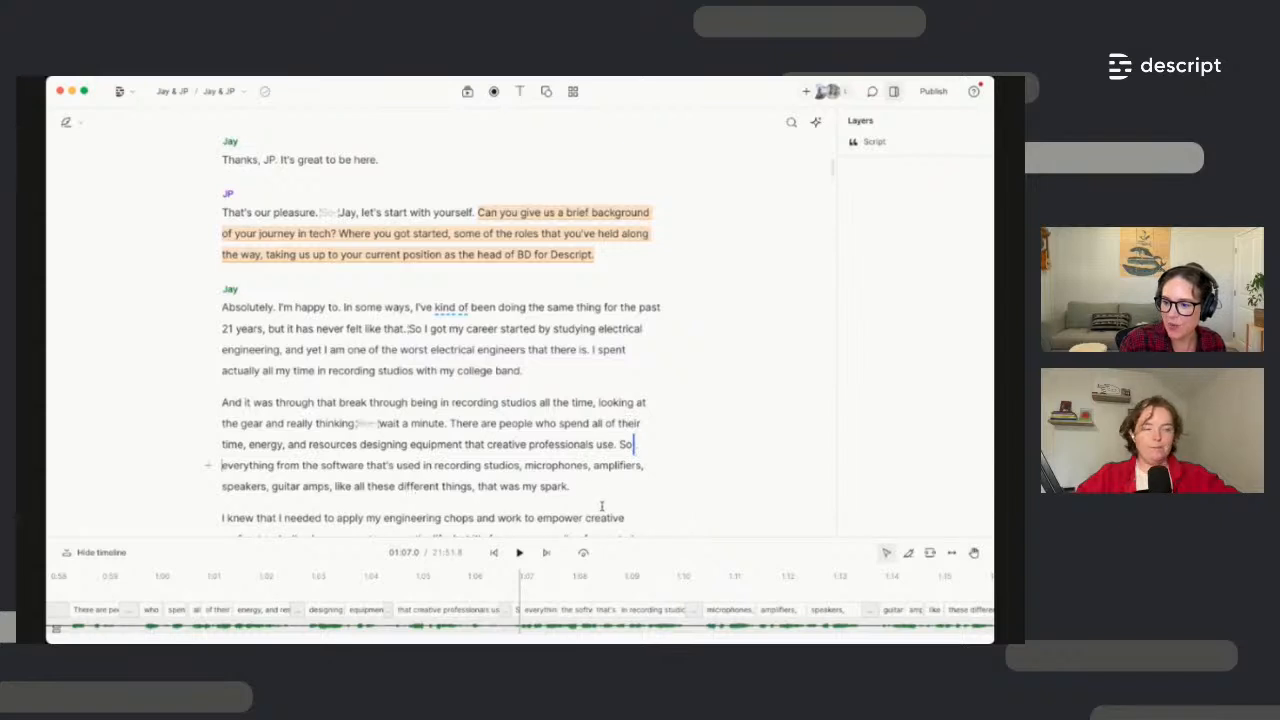
Enlarge the timeline and double-click the script clip to open its two-track sequence
right_click(452, 425)
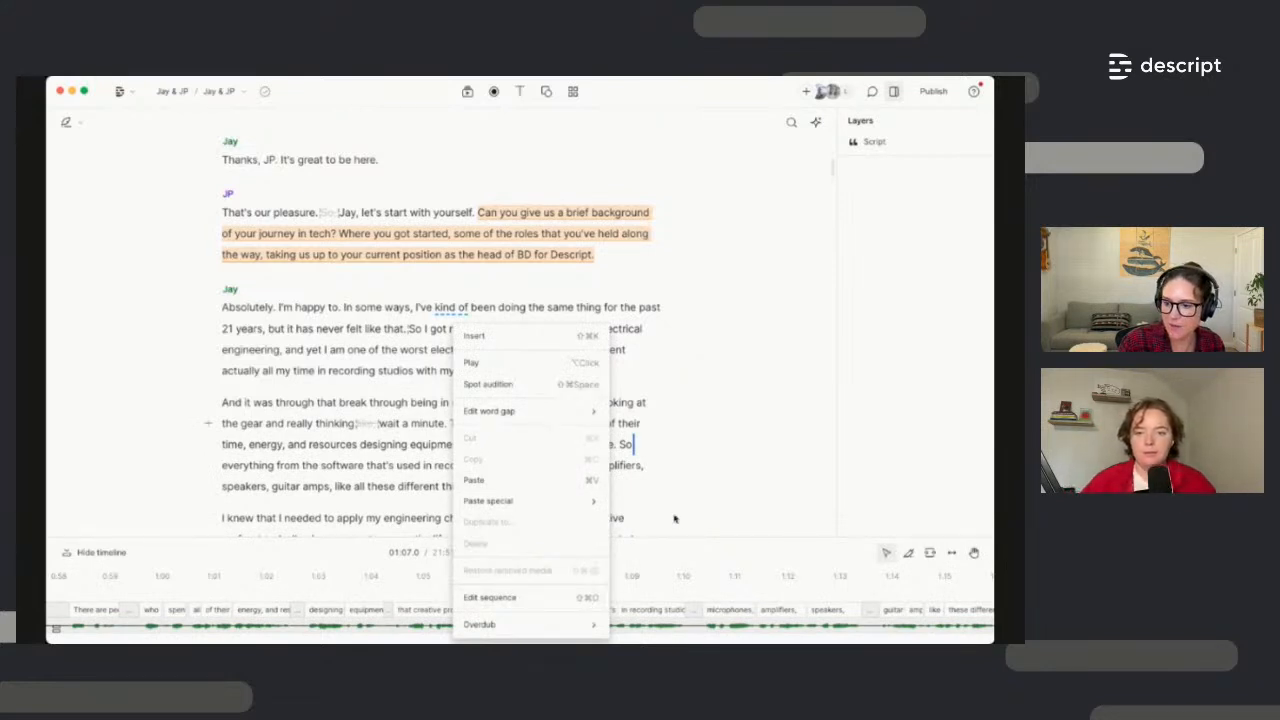
left_click(679, 416)
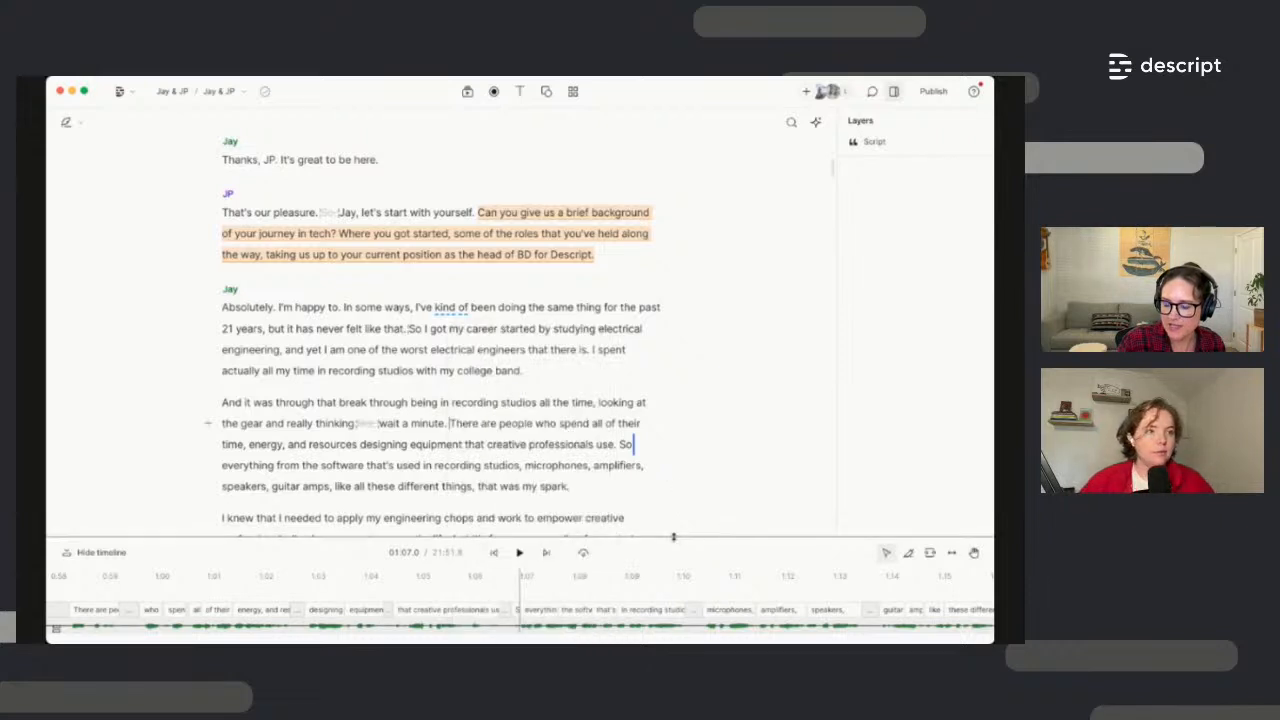
left_click_drag(673, 537, 673, 428)
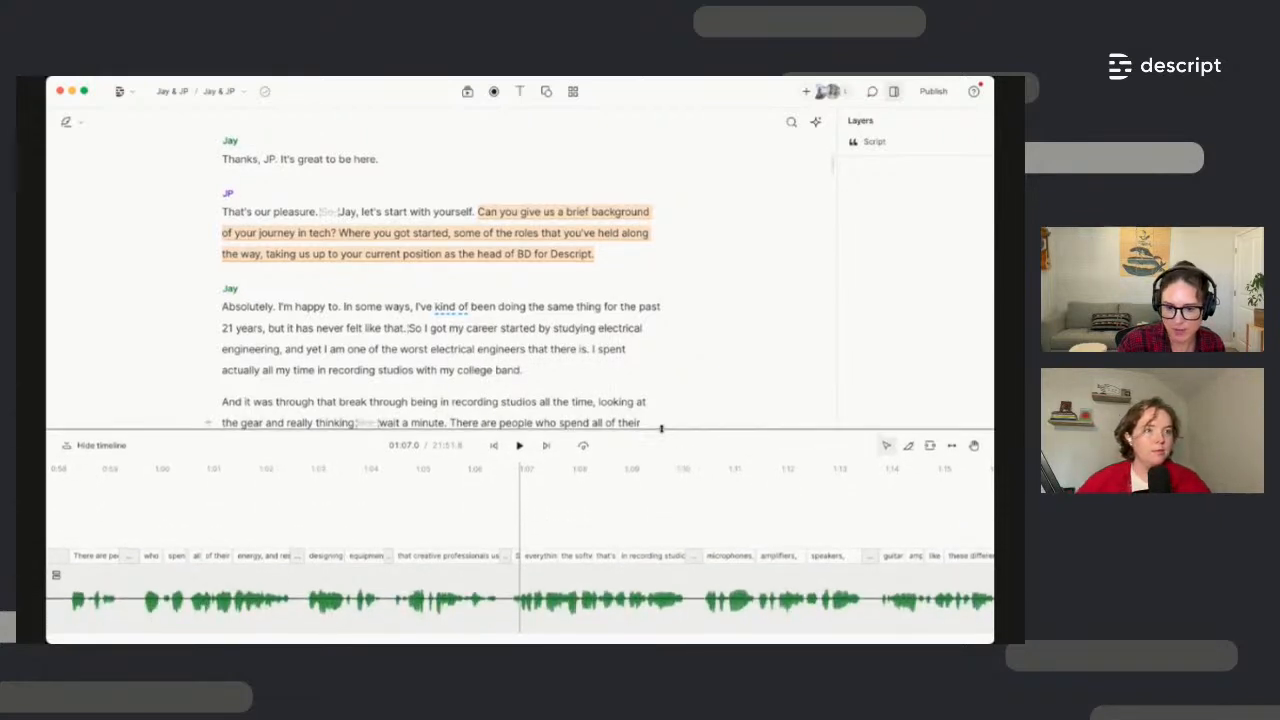
scroll(597, 600, "up", 3)
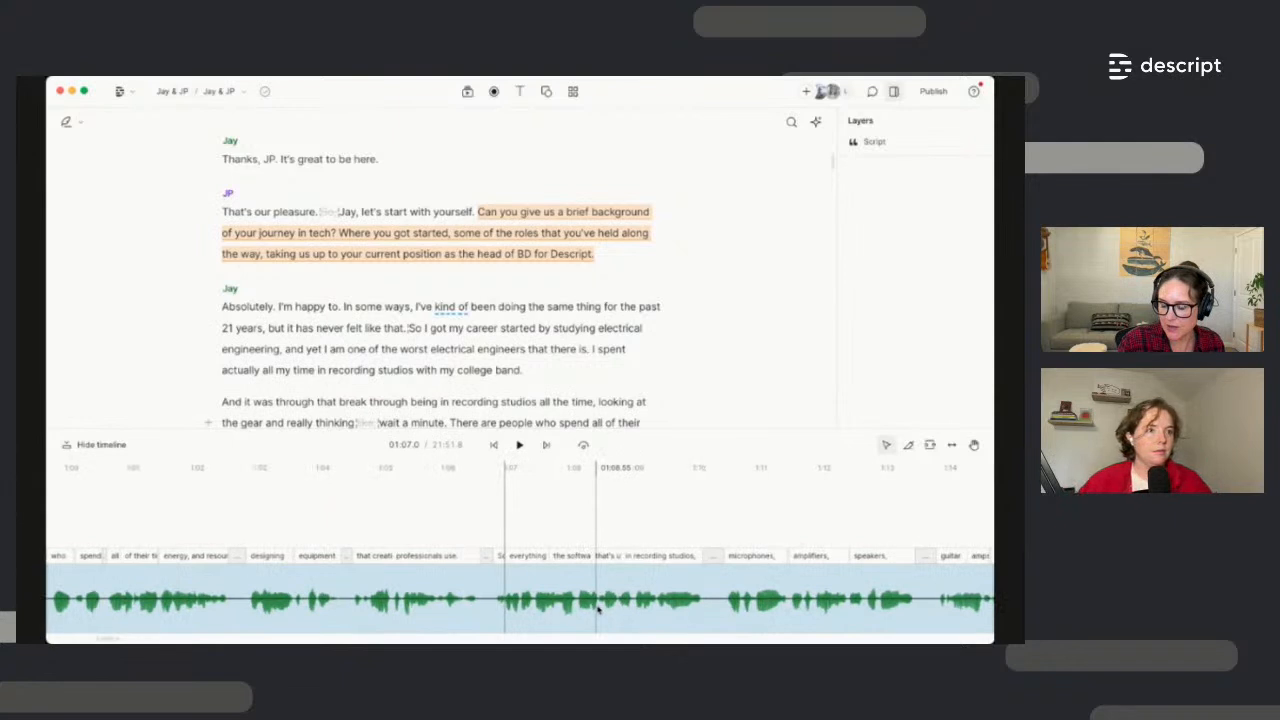
left_click(598, 603)
double_click(598, 603)
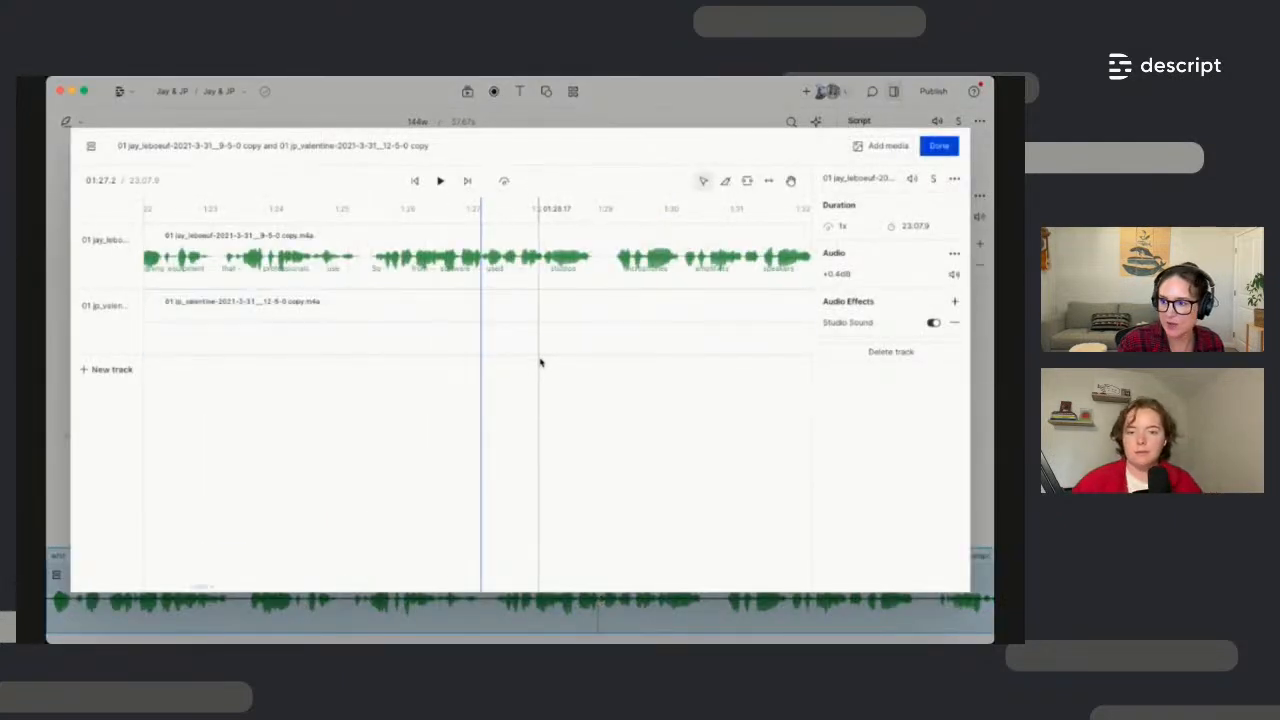
scroll(540, 362, "down", 5)
scroll(540, 362, "down", 5)
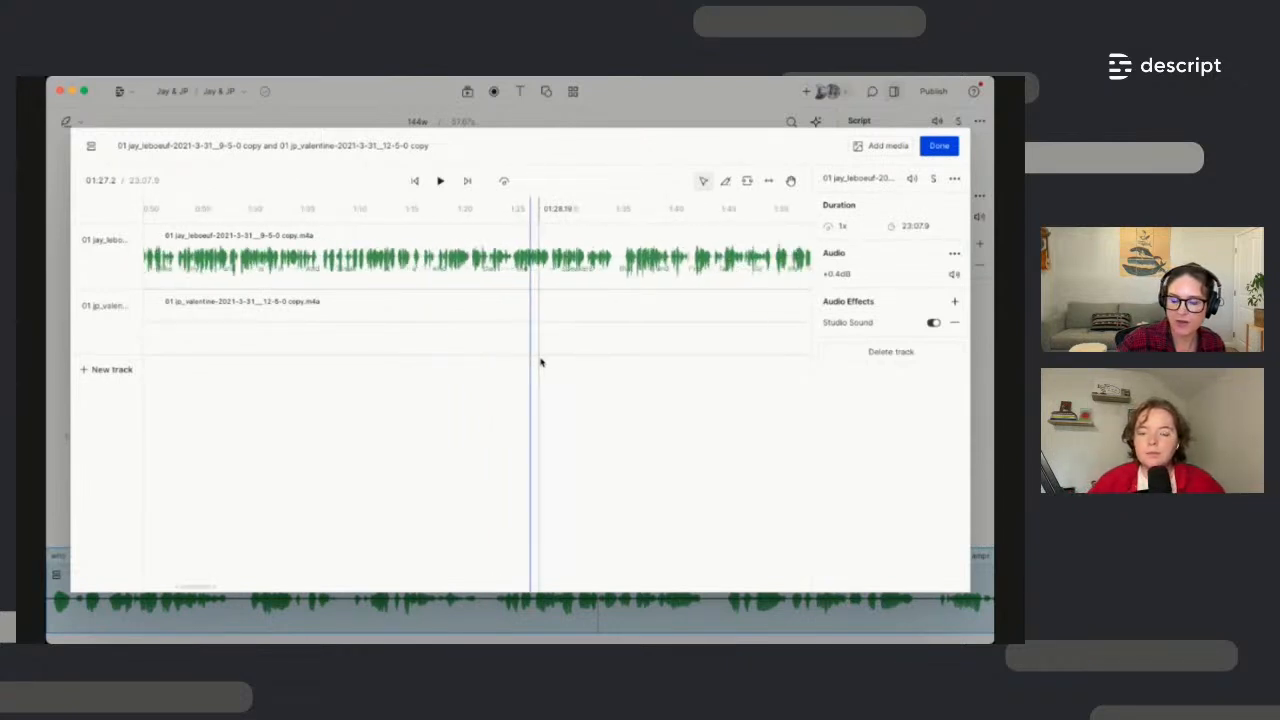
Leave the sequence, select the clip starting at 'wait a minute', and enlarge the timeline again
left_click(938, 147)
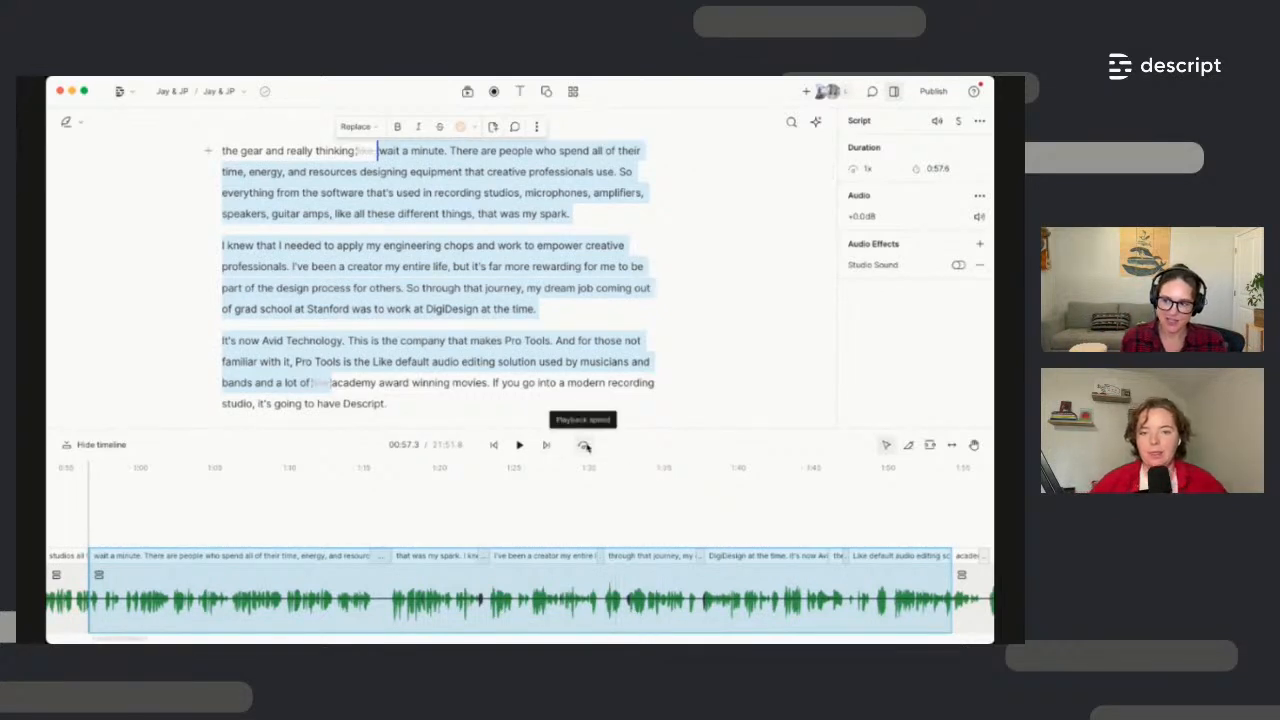
left_click_drag(651, 431, 657, 476)
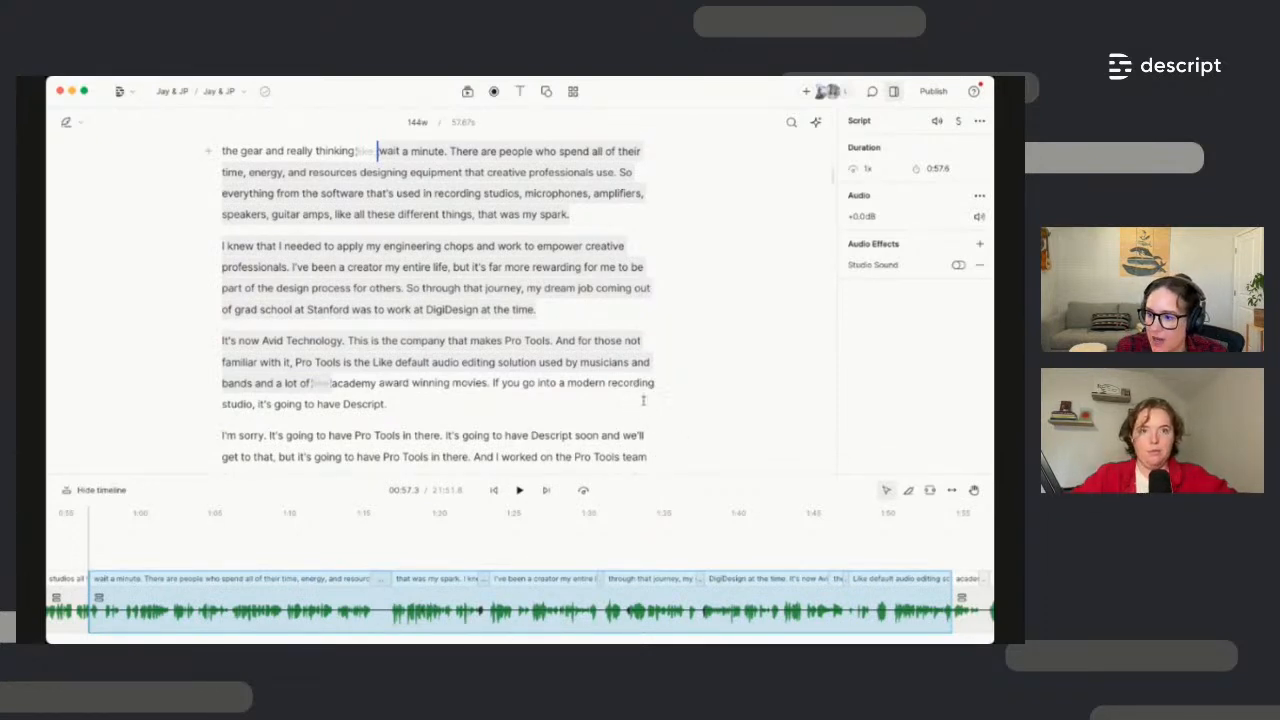
left_click(606, 286, "shift")
scroll(606, 288, "up", 2)
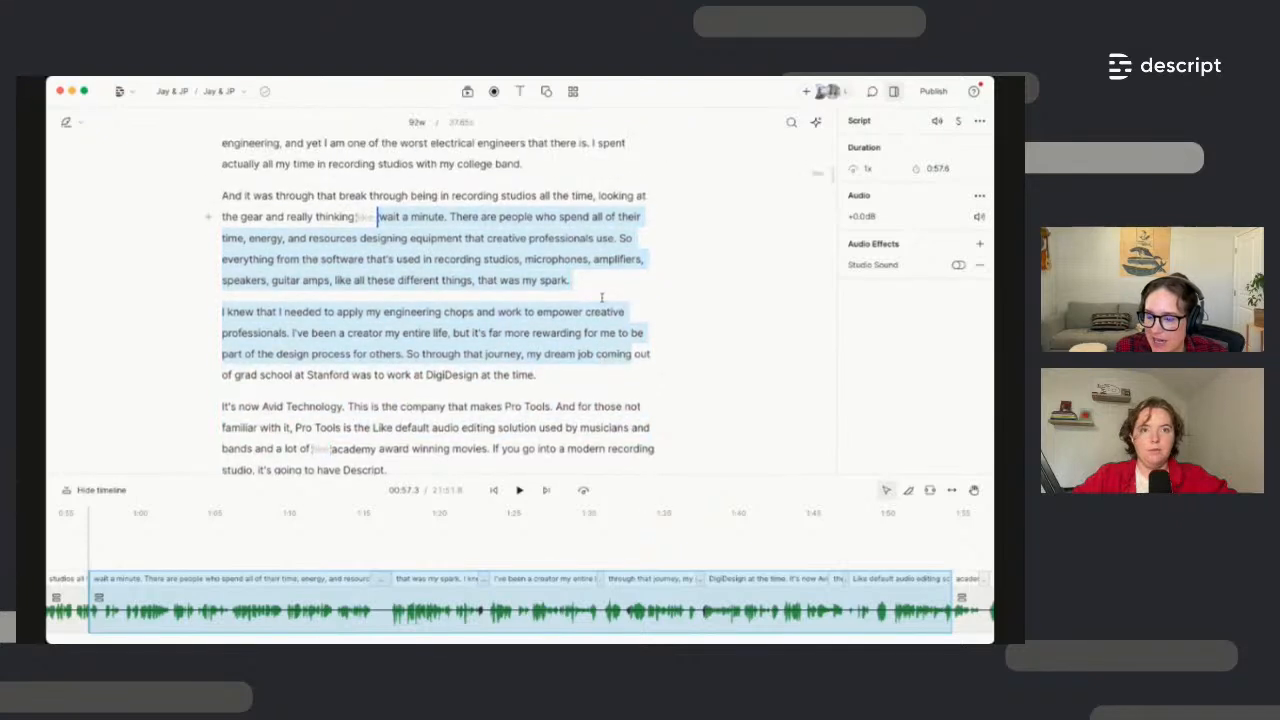
scroll(601, 296, "up", 2)
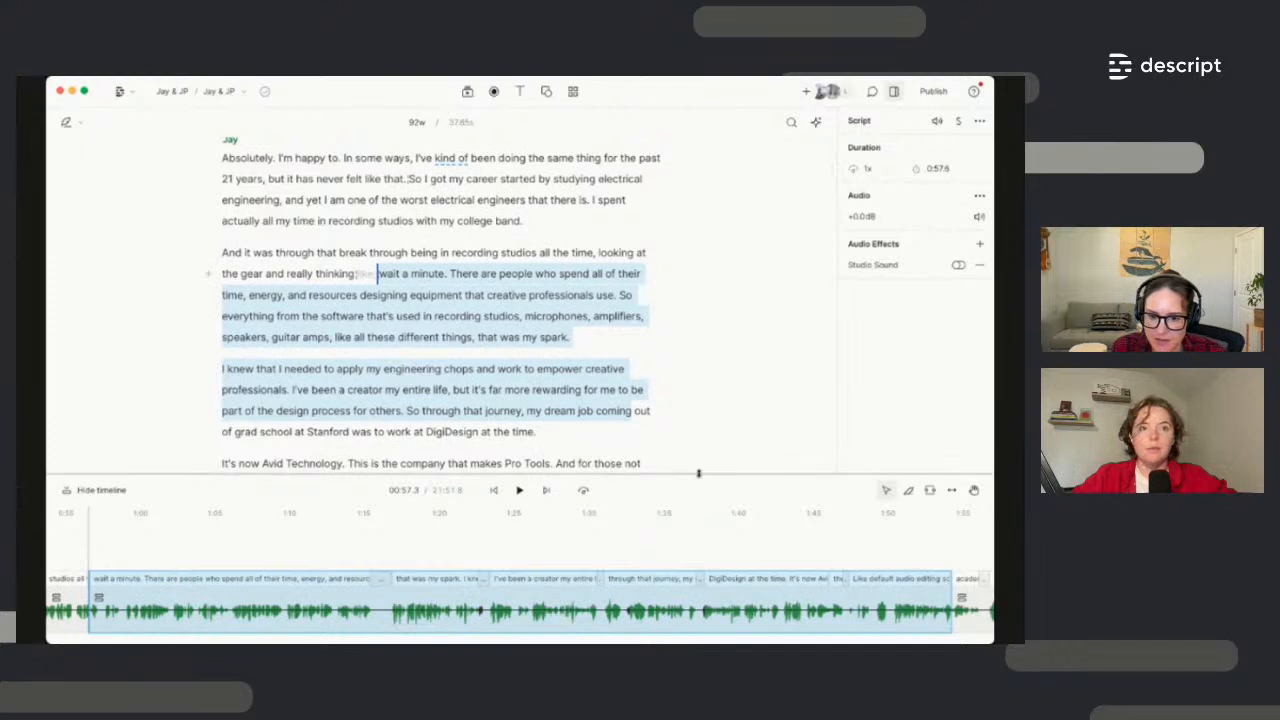
left_click_drag(700, 475, 691, 428)
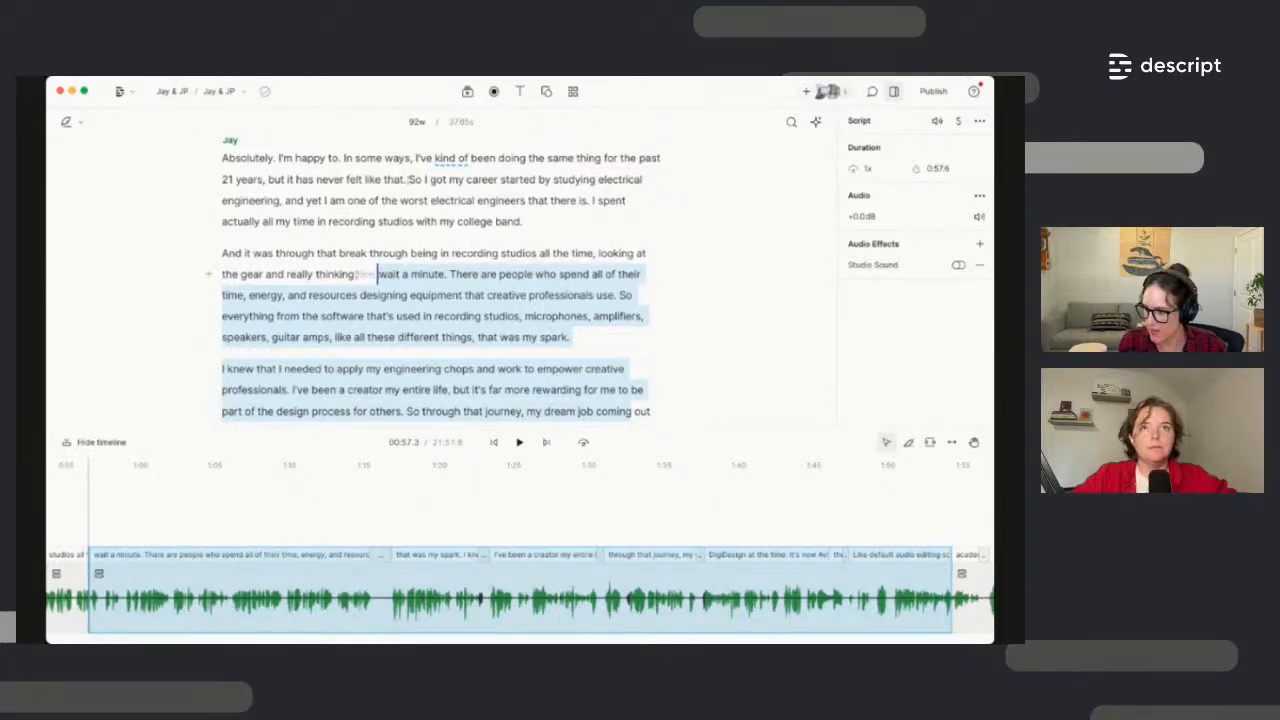
Zoom the timeline and play back the section around the pause after 'and really thinking'
scroll(97, 615, "up", 5)
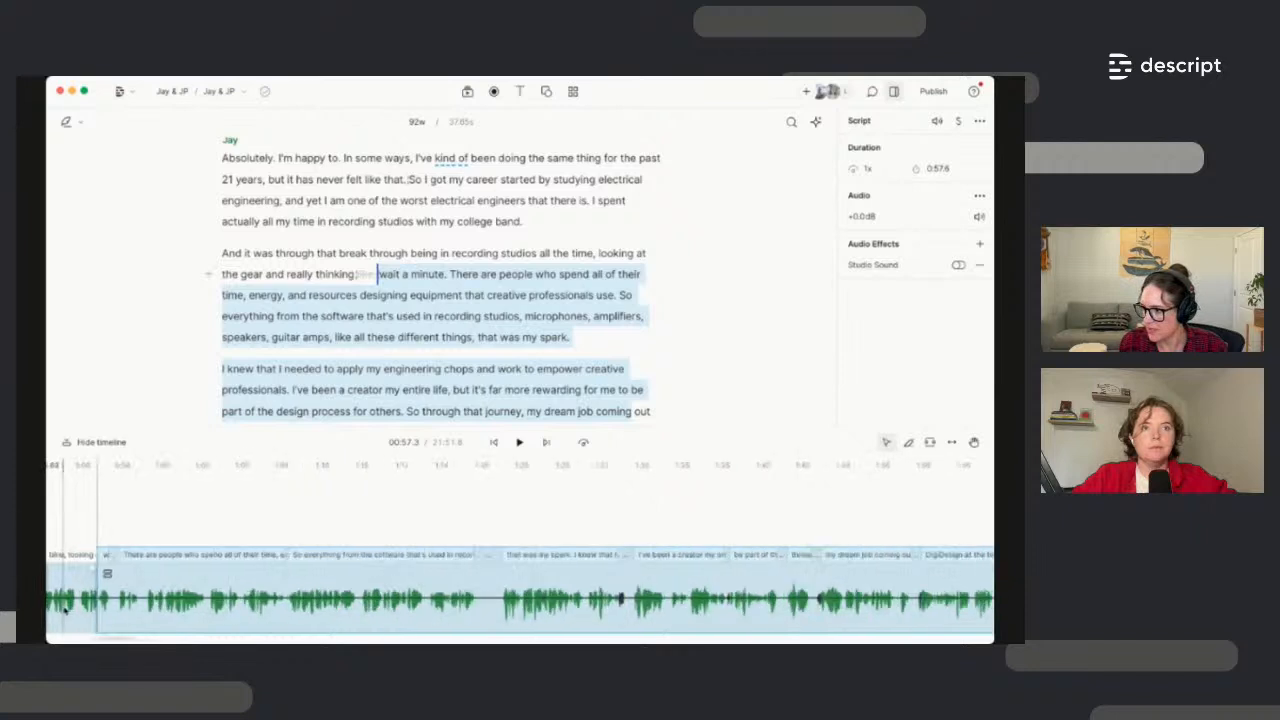
scroll(97, 615, "up", 5)
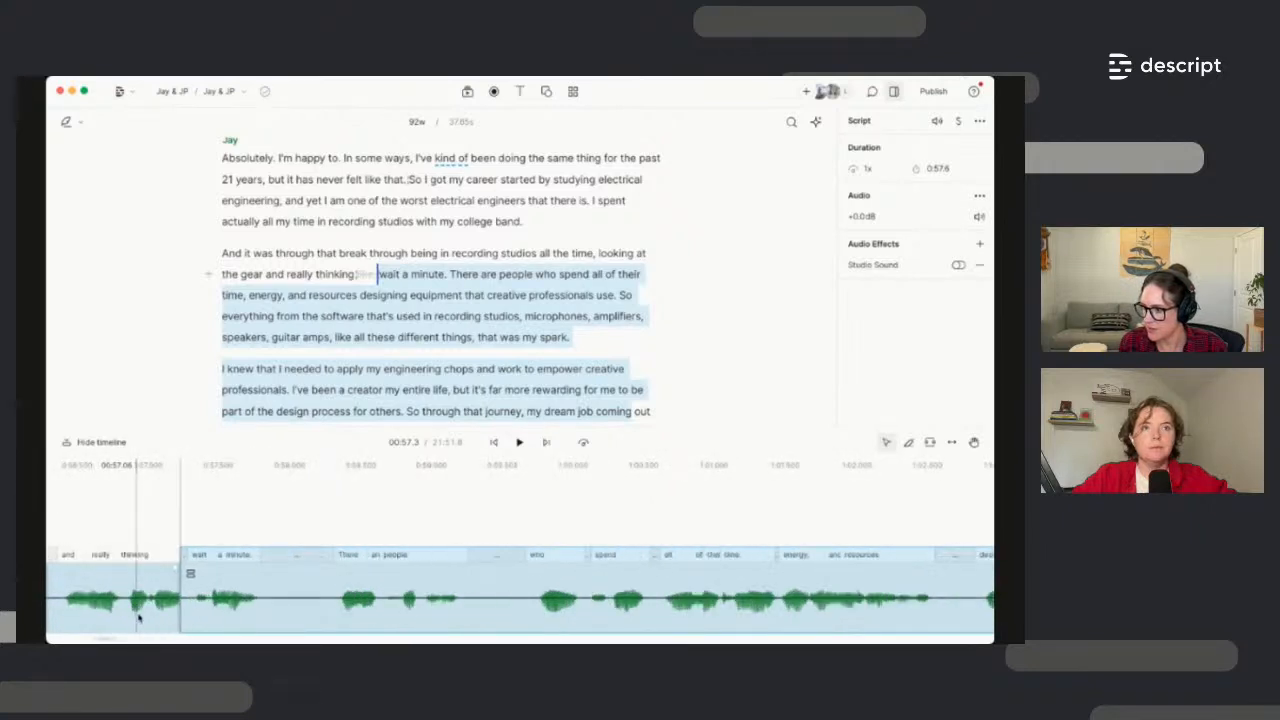
scroll(140, 620, "down", 5)
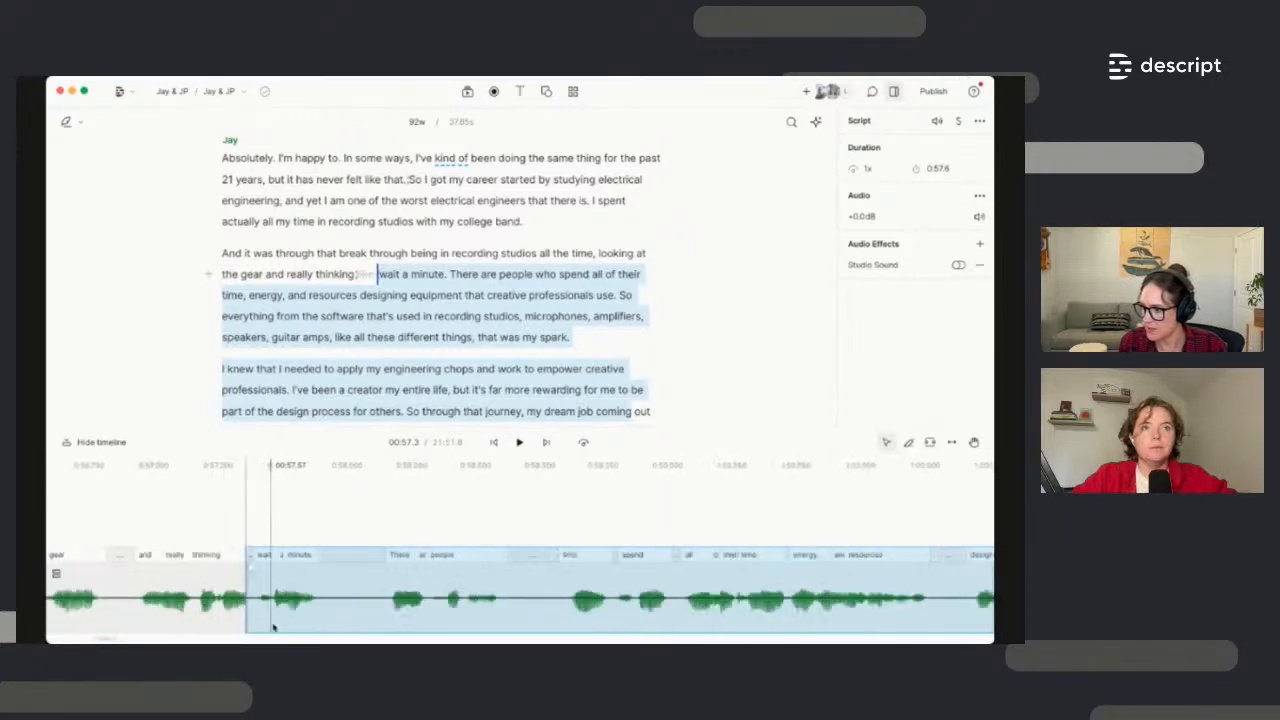
left_click(162, 628)
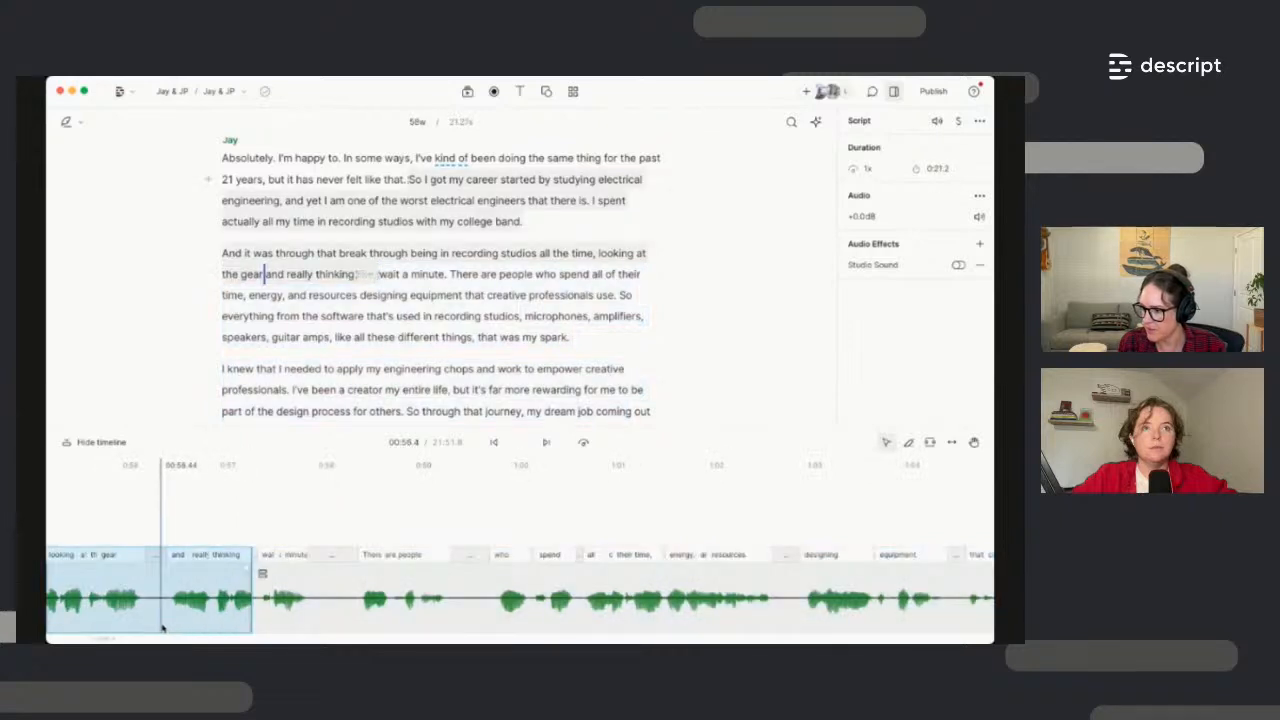
key("space")
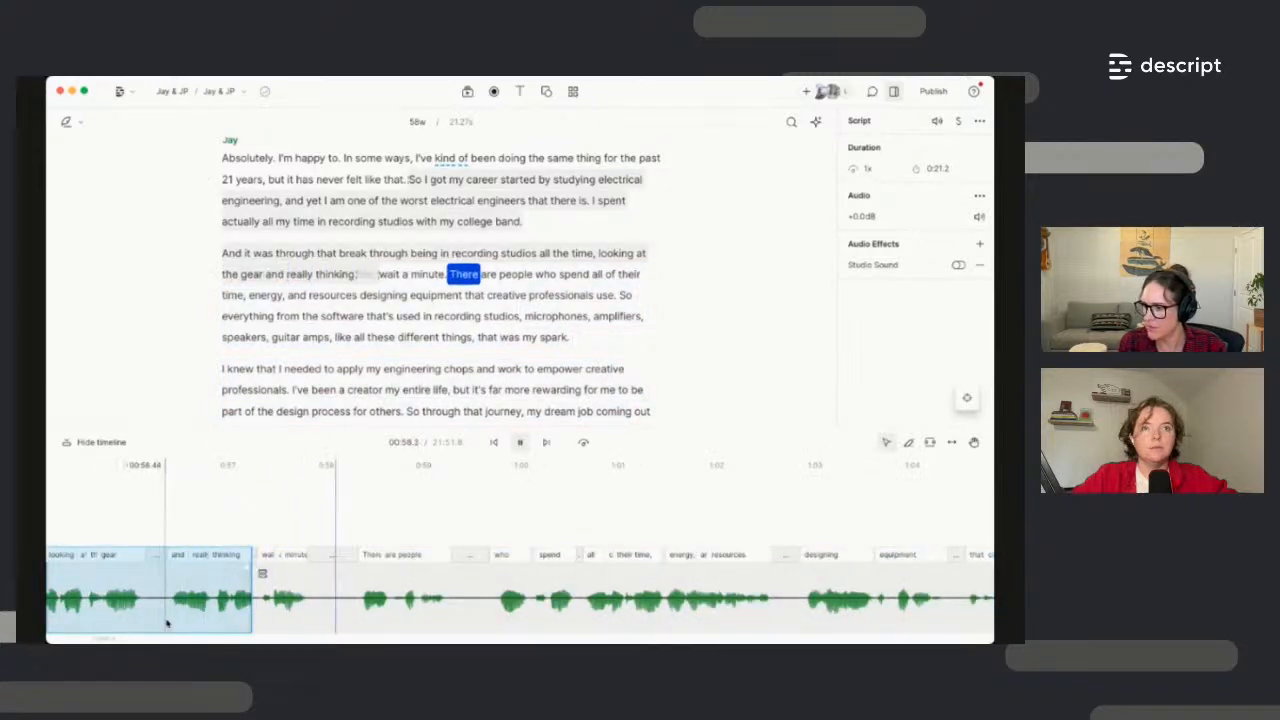
key("space")
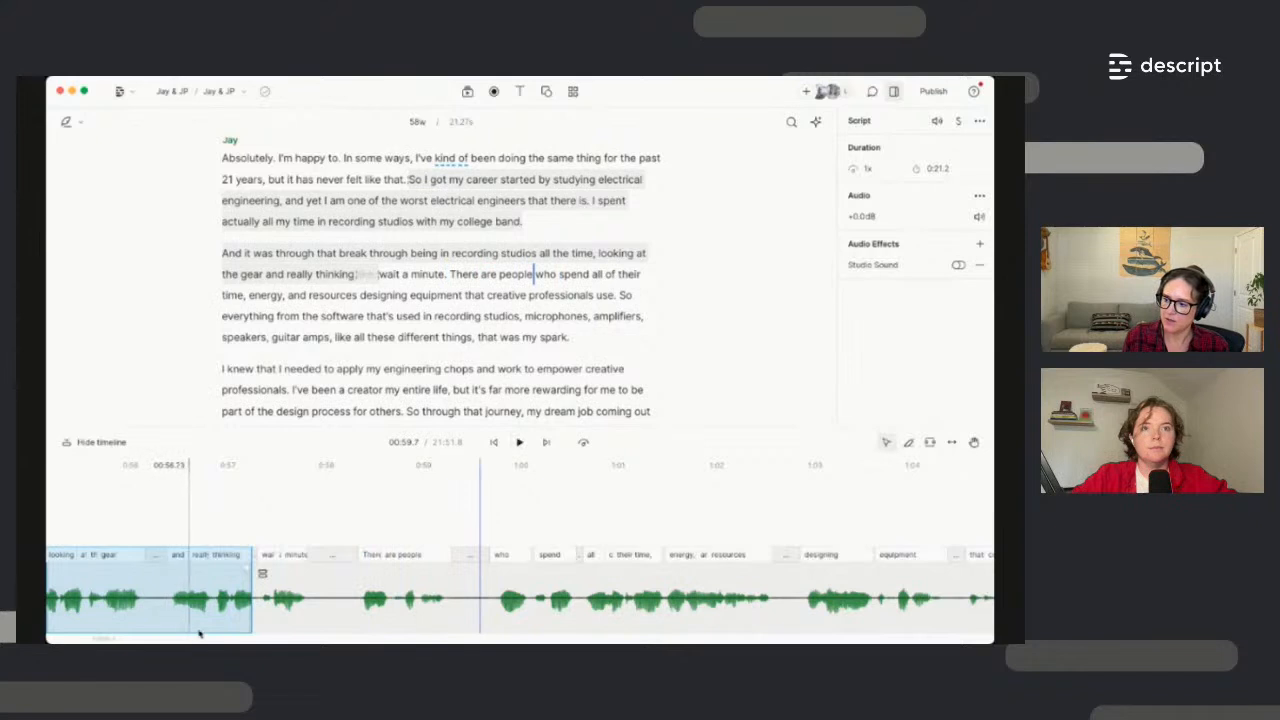
Drag the left clip's right edge at 'wait' to lengthen the pause
scroll(249, 623, "up", 5)
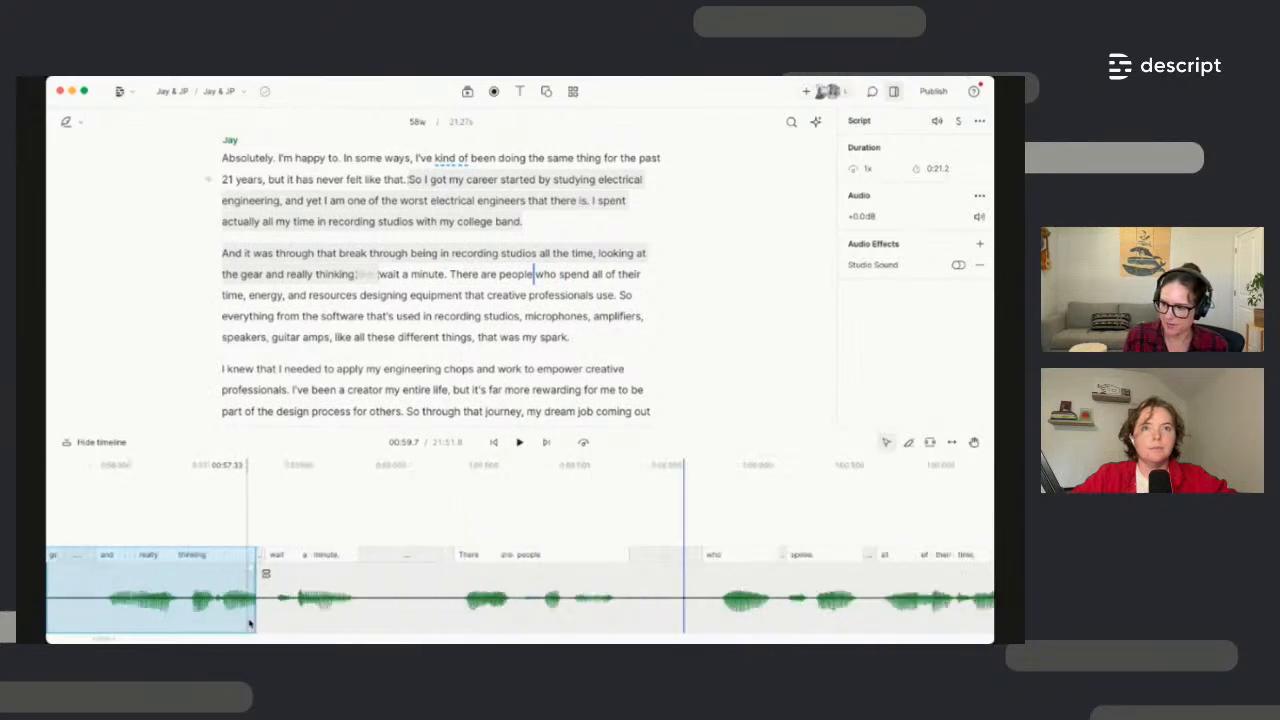
scroll(249, 623, "up", 3)
scroll(249, 623, "up", 2)
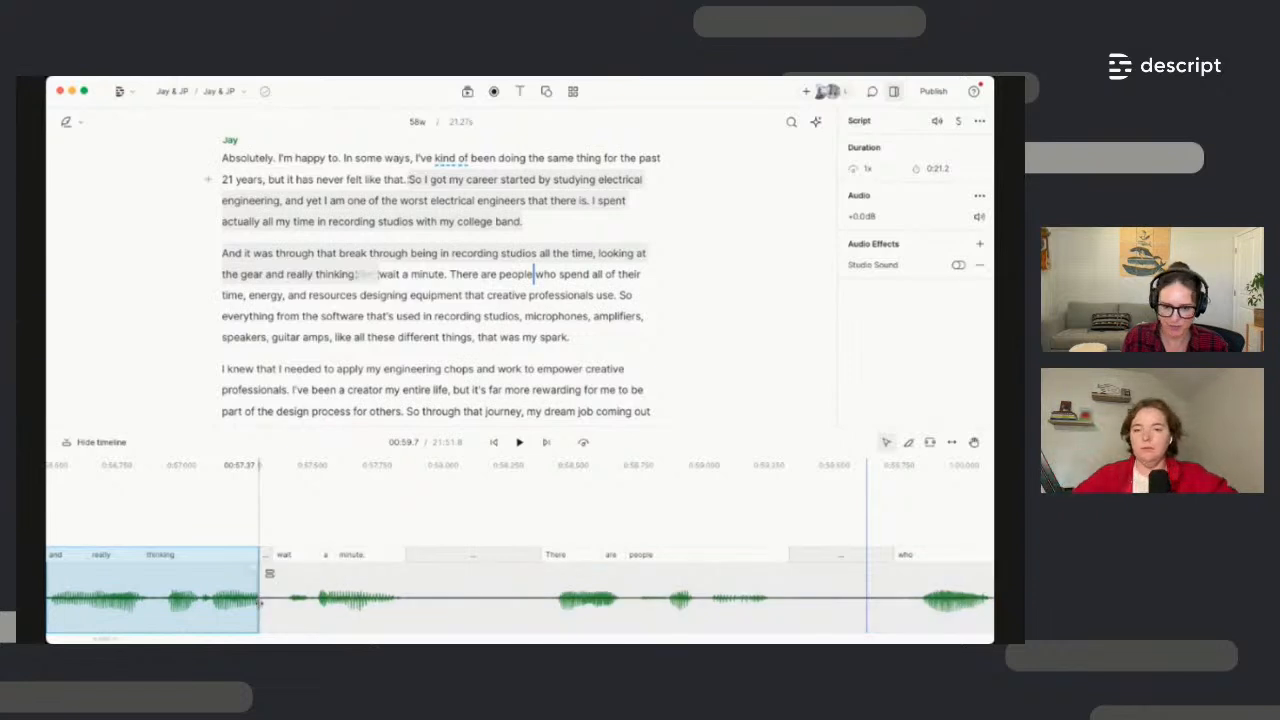
left_click(259, 603)
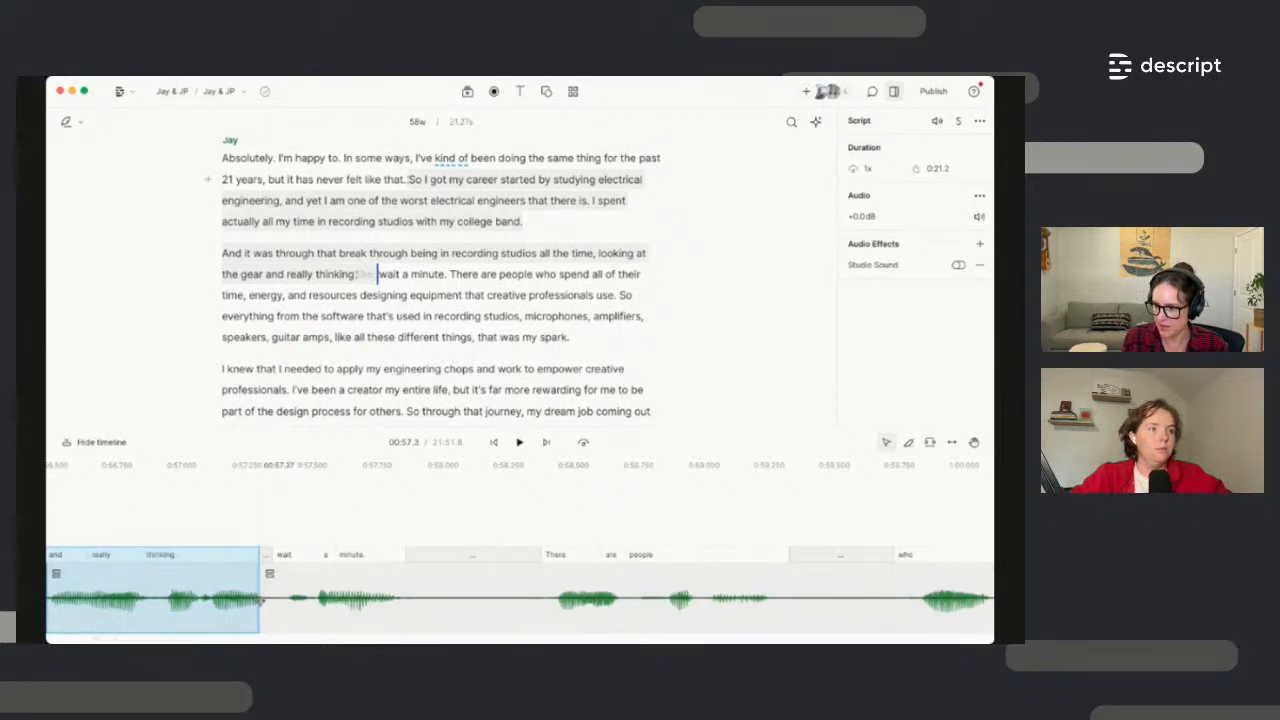
mouse_move(261, 601)
left_mouse_down()
mouse_move(333, 601)
mouse_move(270, 606)
mouse_move(277, 614)
left_mouse_up()
Replay the pause and trim the left clip slightly to tighten it, then hide and reshow the timeline
scroll(279, 617, "down", 2)
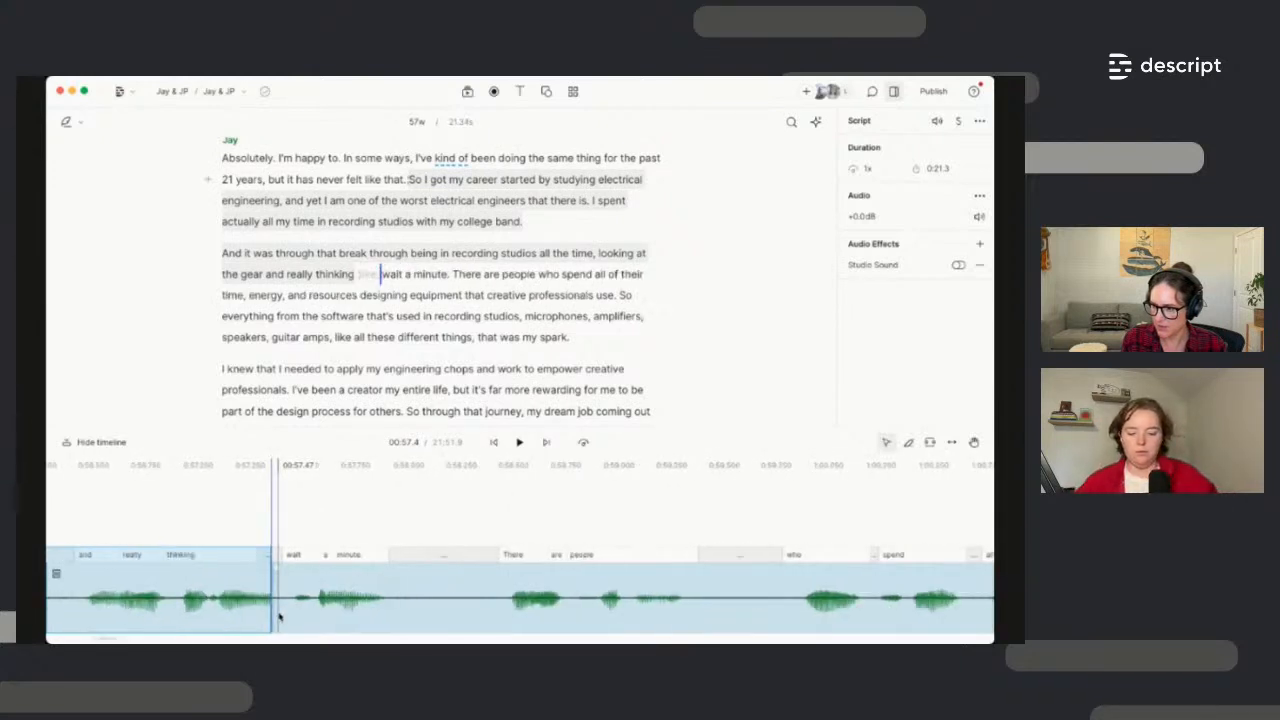
left_click(112, 612)
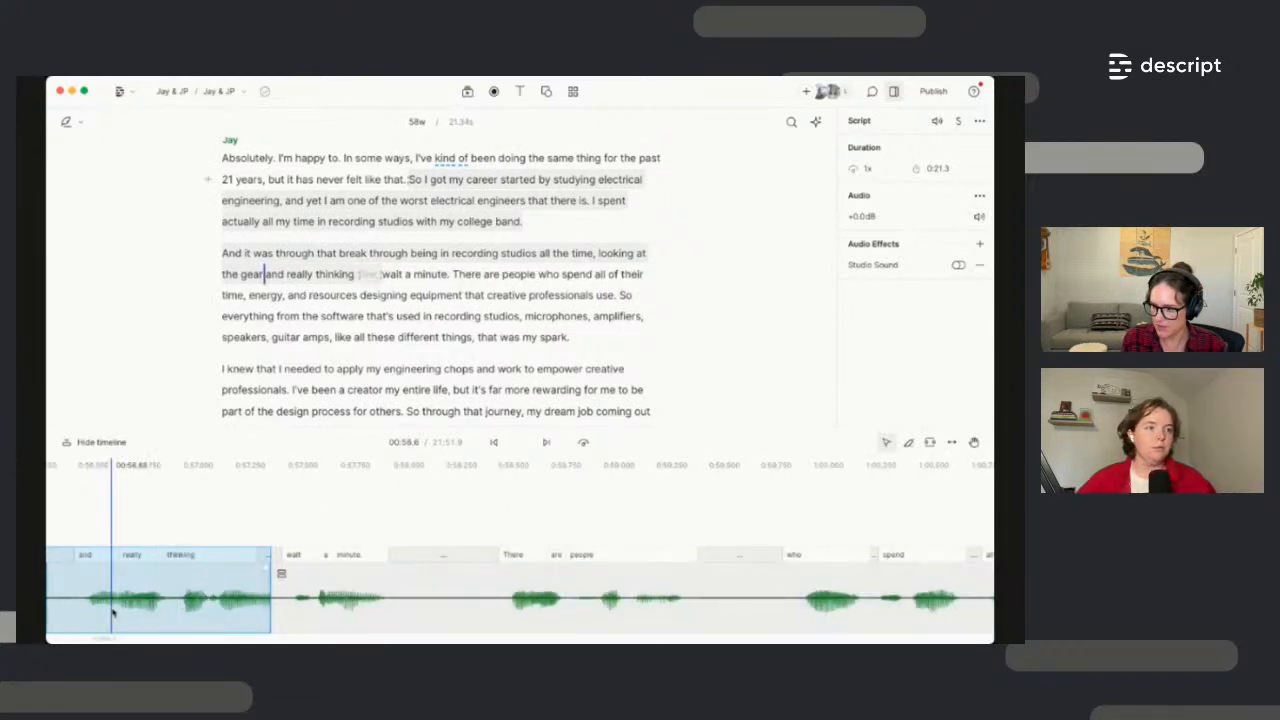
key("space")
key("space")
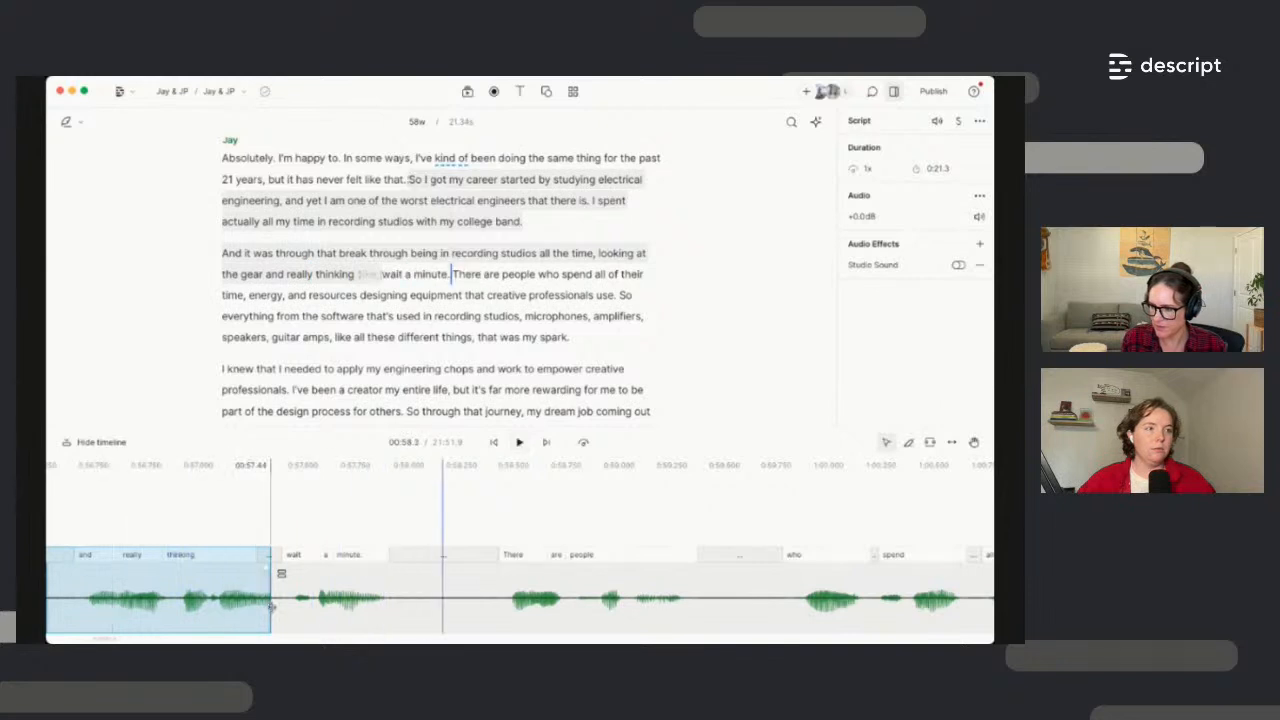
left_click_drag(268, 607, 258, 608)
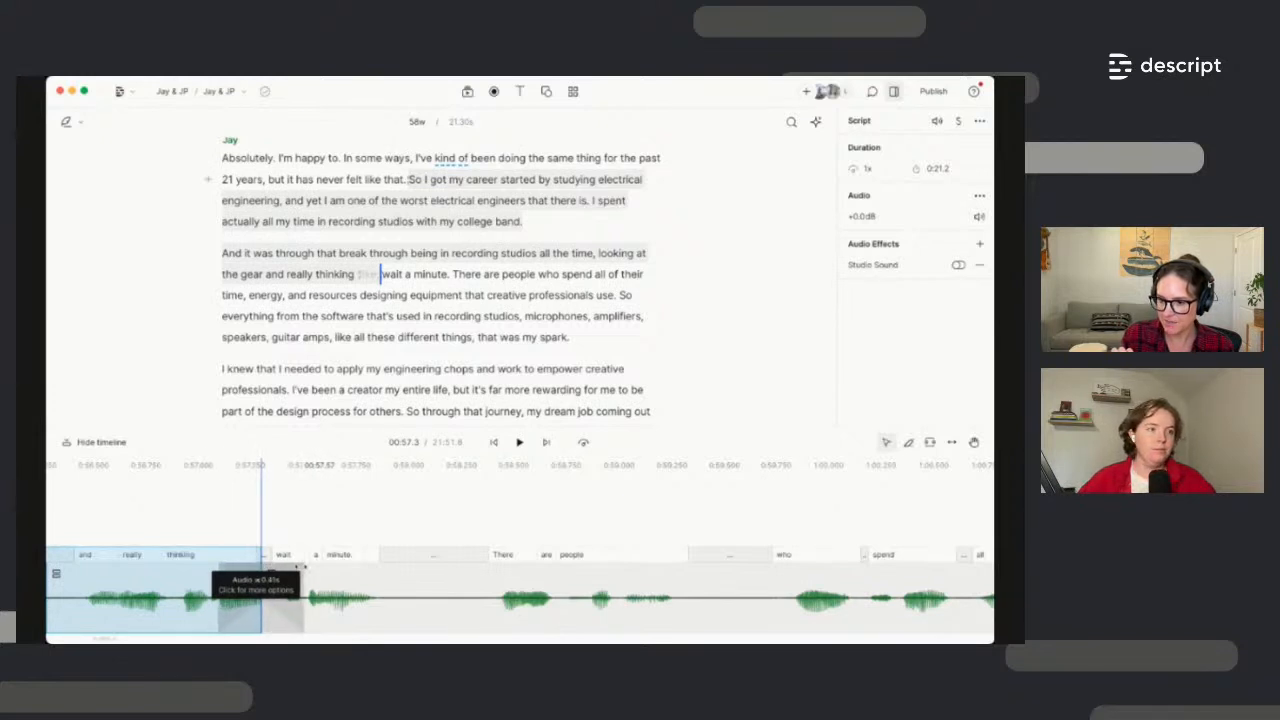
left_click(106, 446)
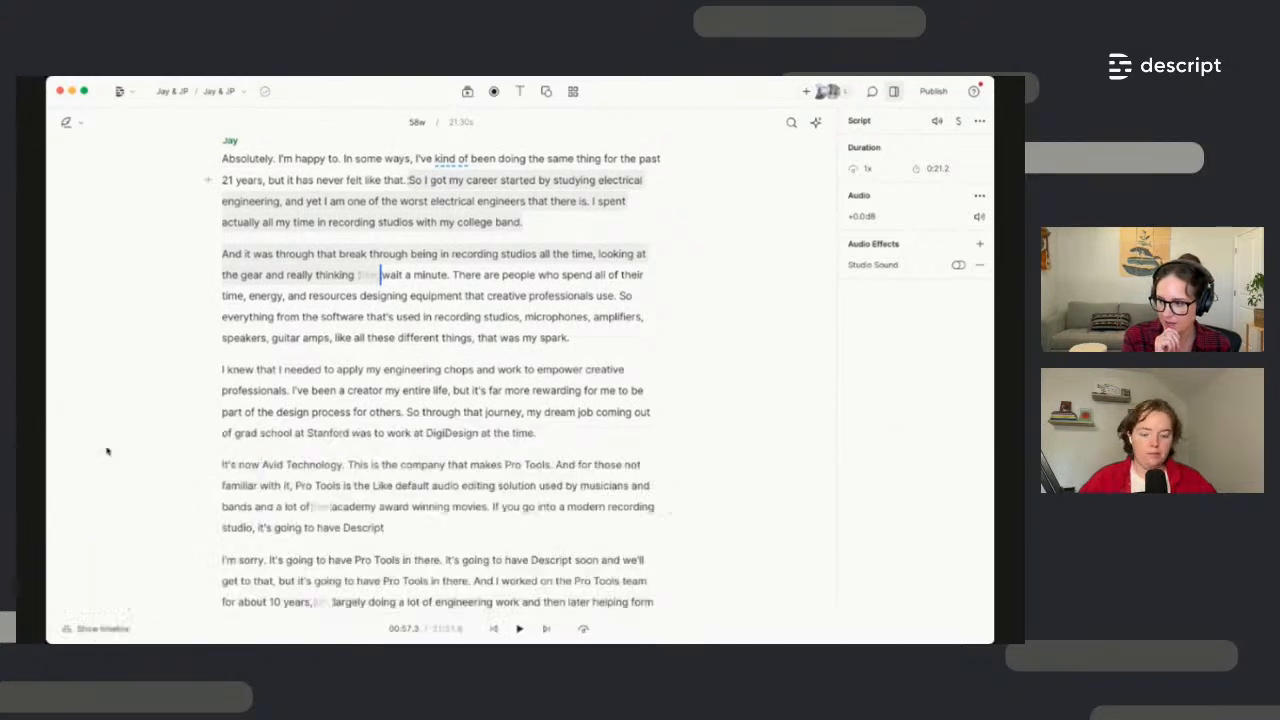
left_click(100, 630)
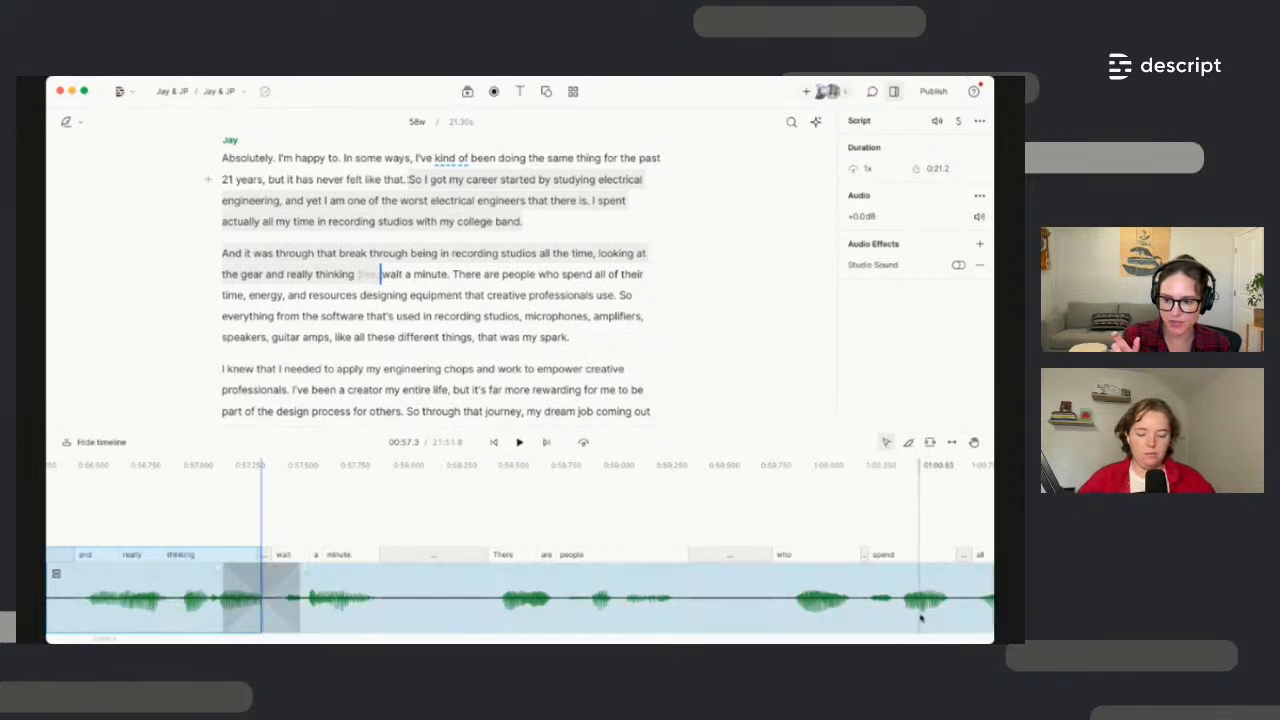
Split the timeline audio with the blade tool so 'There are people' becomes its own clip
left_click(882, 605)
scroll(760, 604, "down", 5)
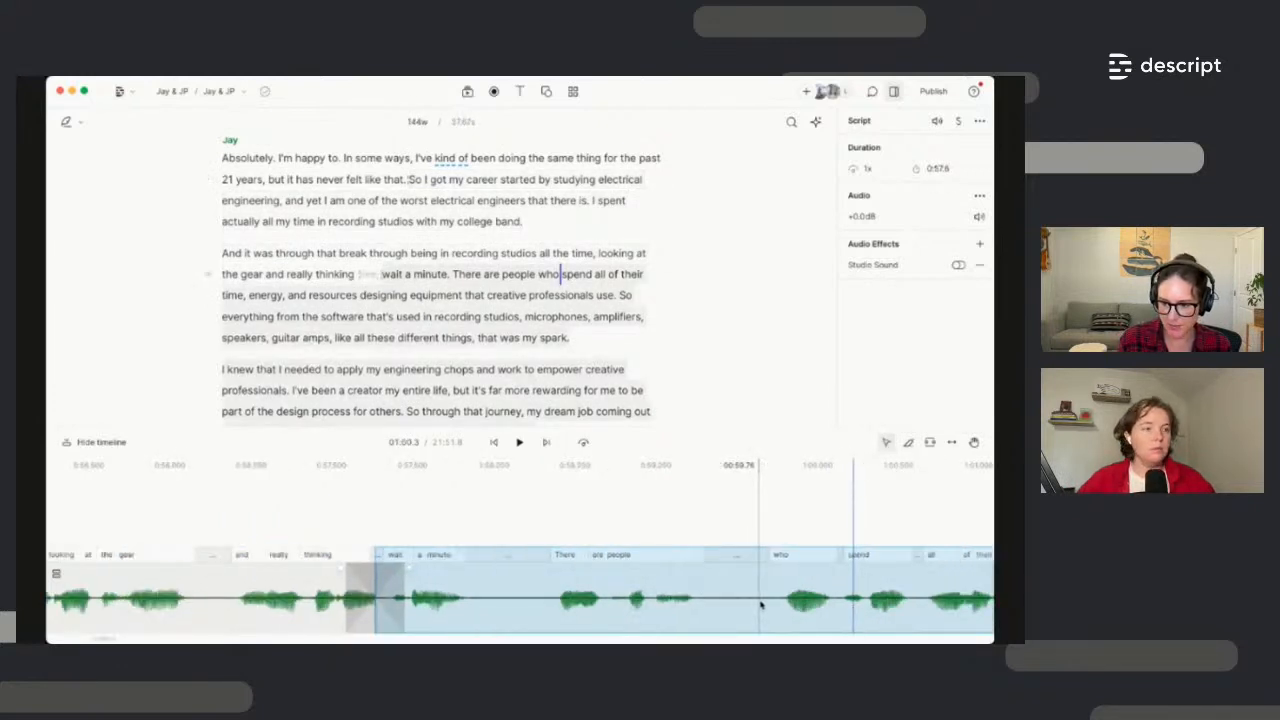
left_click(636, 606)
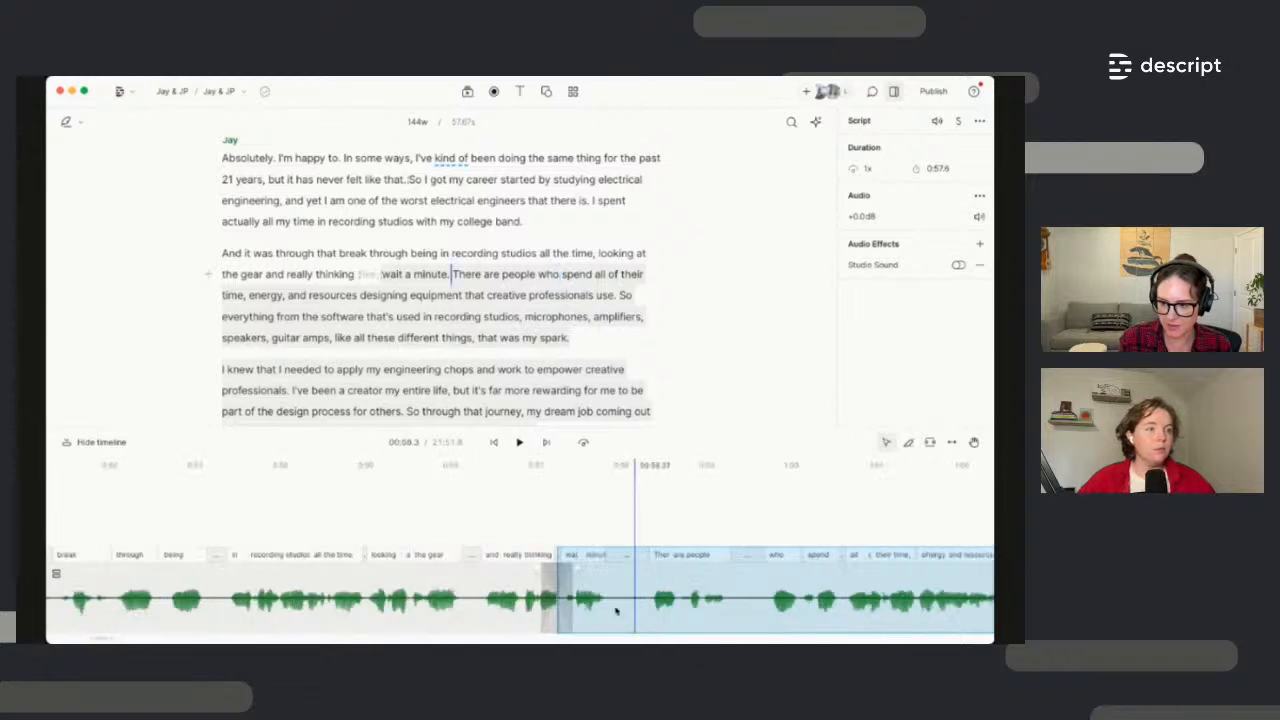
left_click(344, 613)
left_click(218, 614)
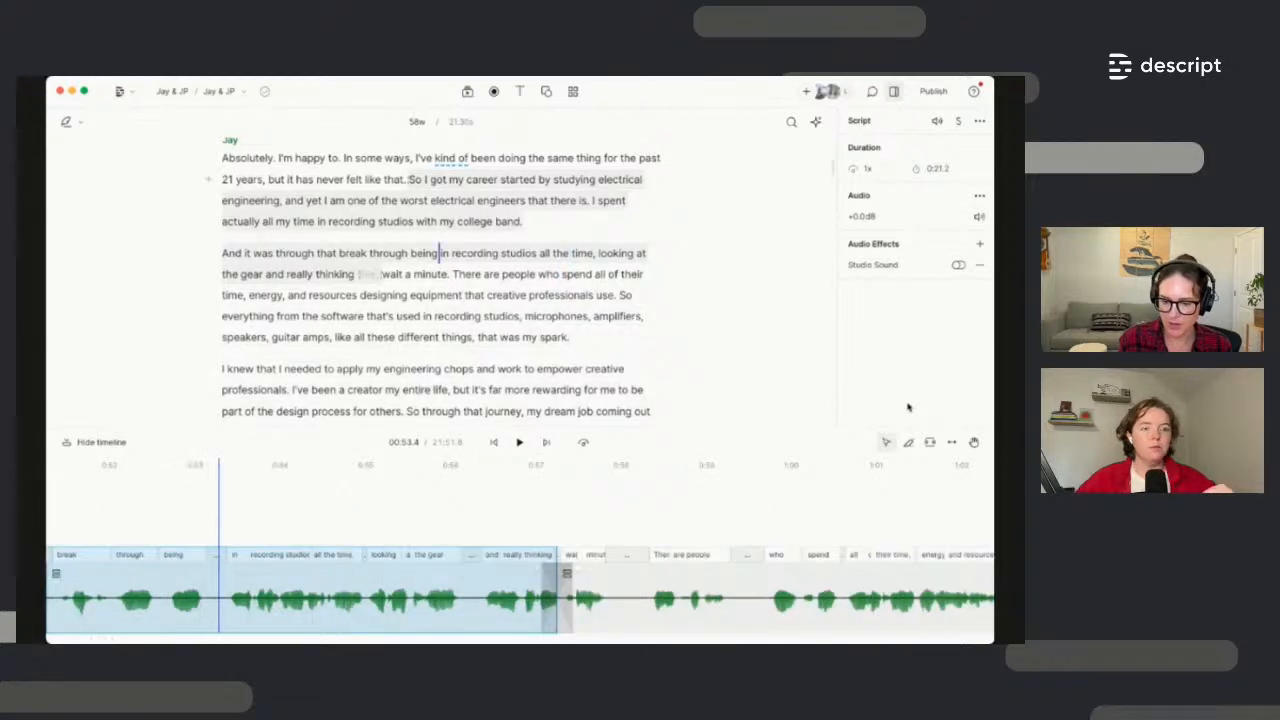
left_click(909, 444)
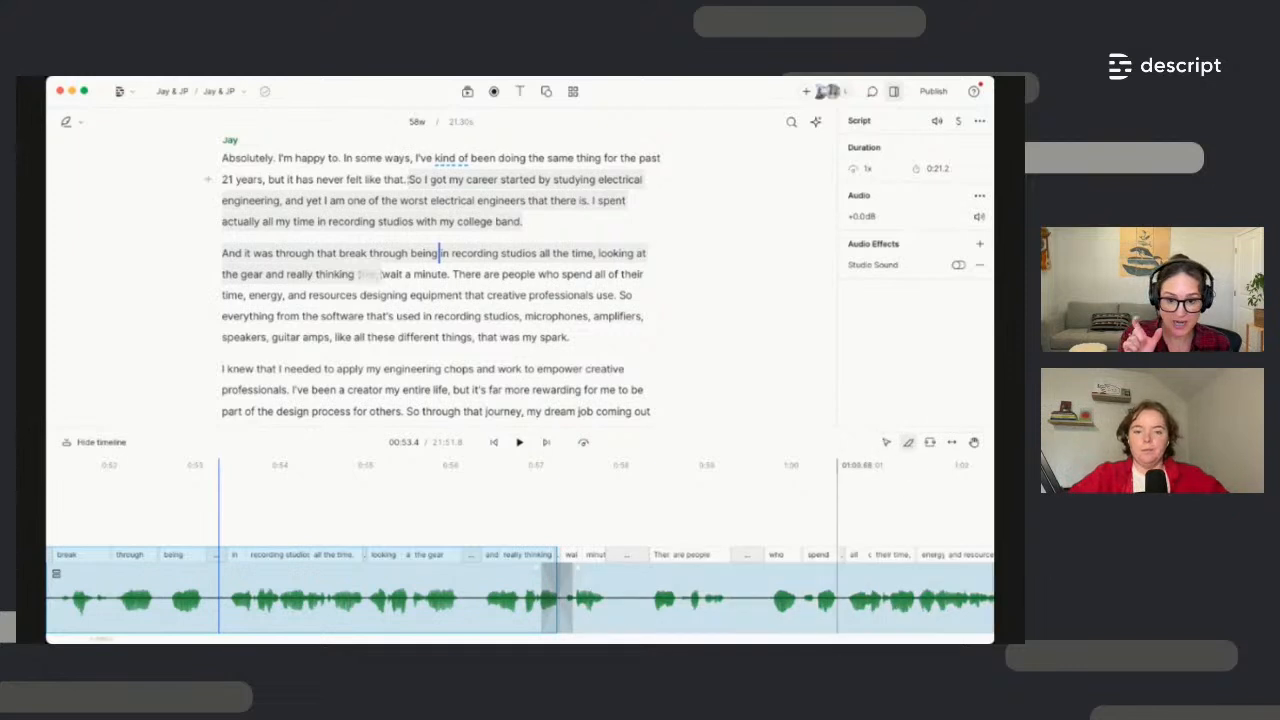
left_click(630, 605)
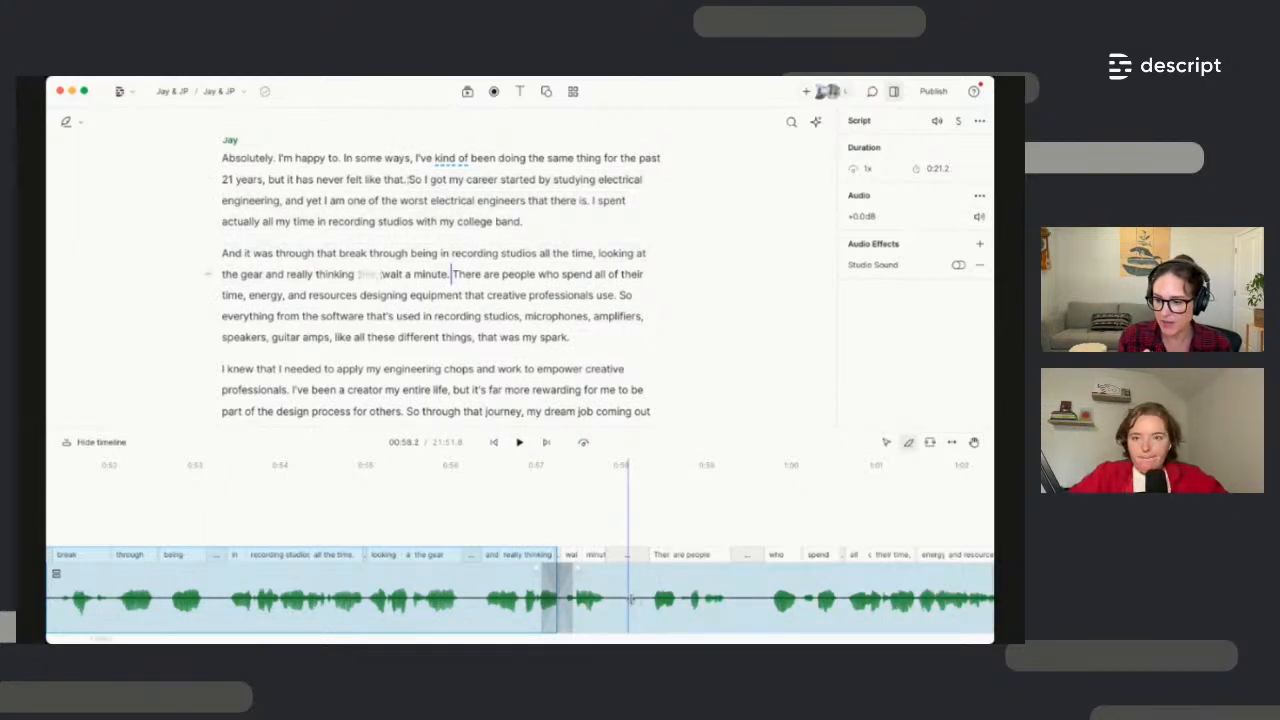
left_click(757, 612)
left_click(886, 442)
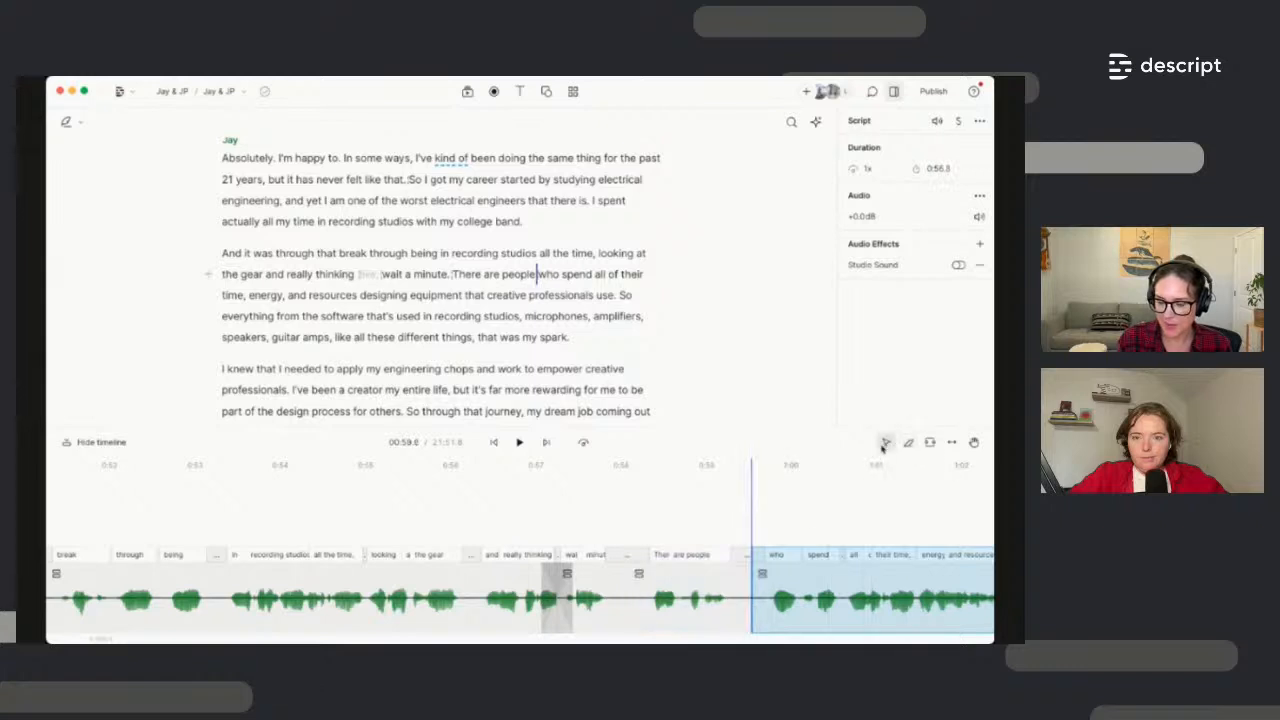
left_click(695, 604)
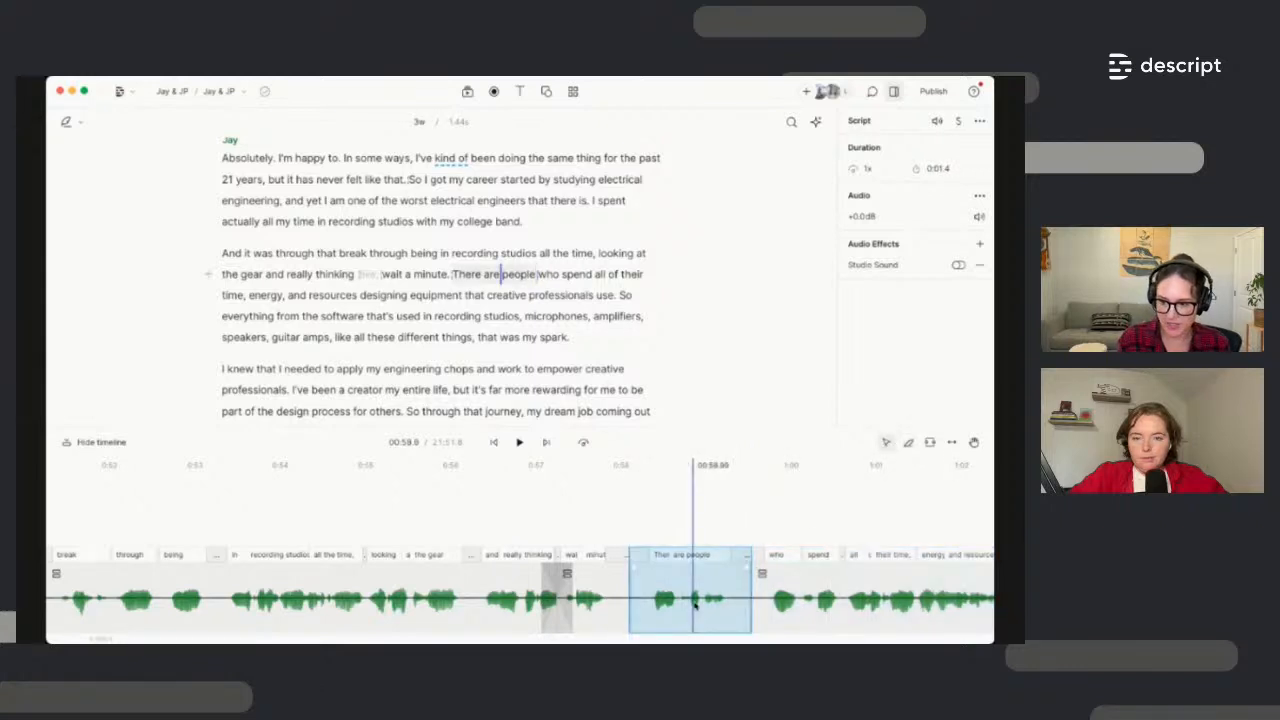
Trial-delete that clip and the 'in recording studios' range, undo both, then open range options
key("BackSpace")
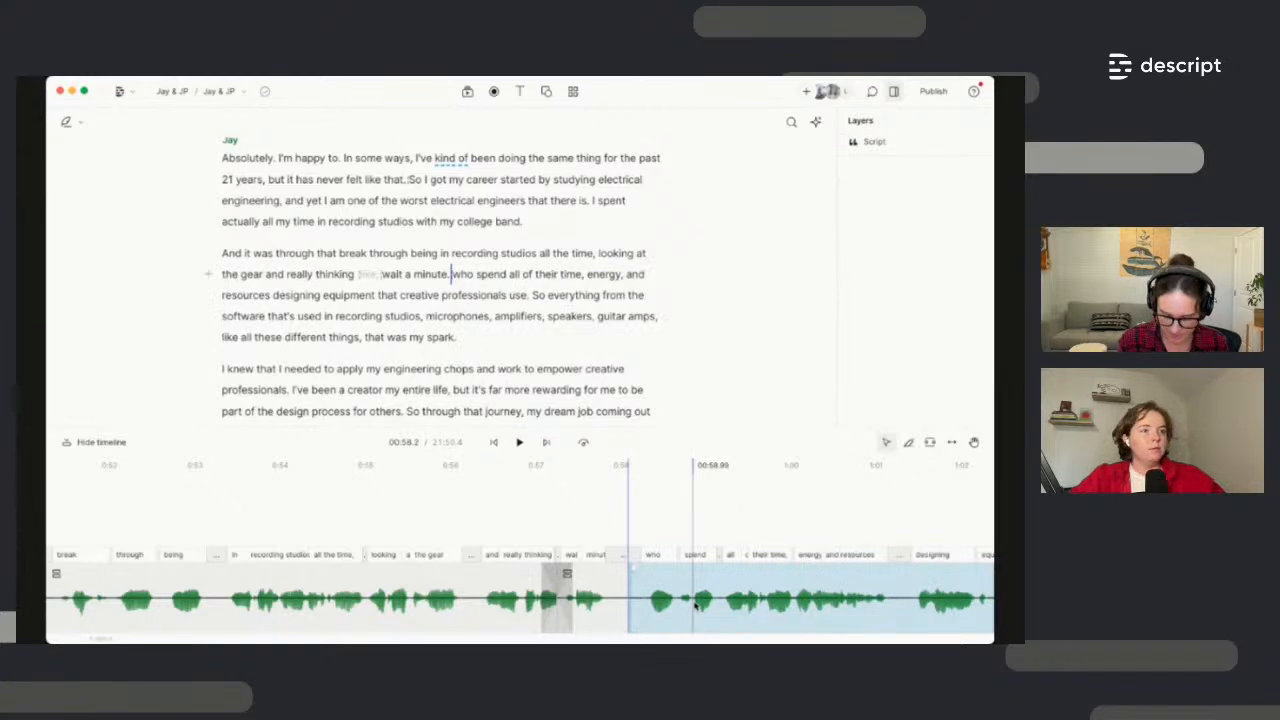
key("super+z")
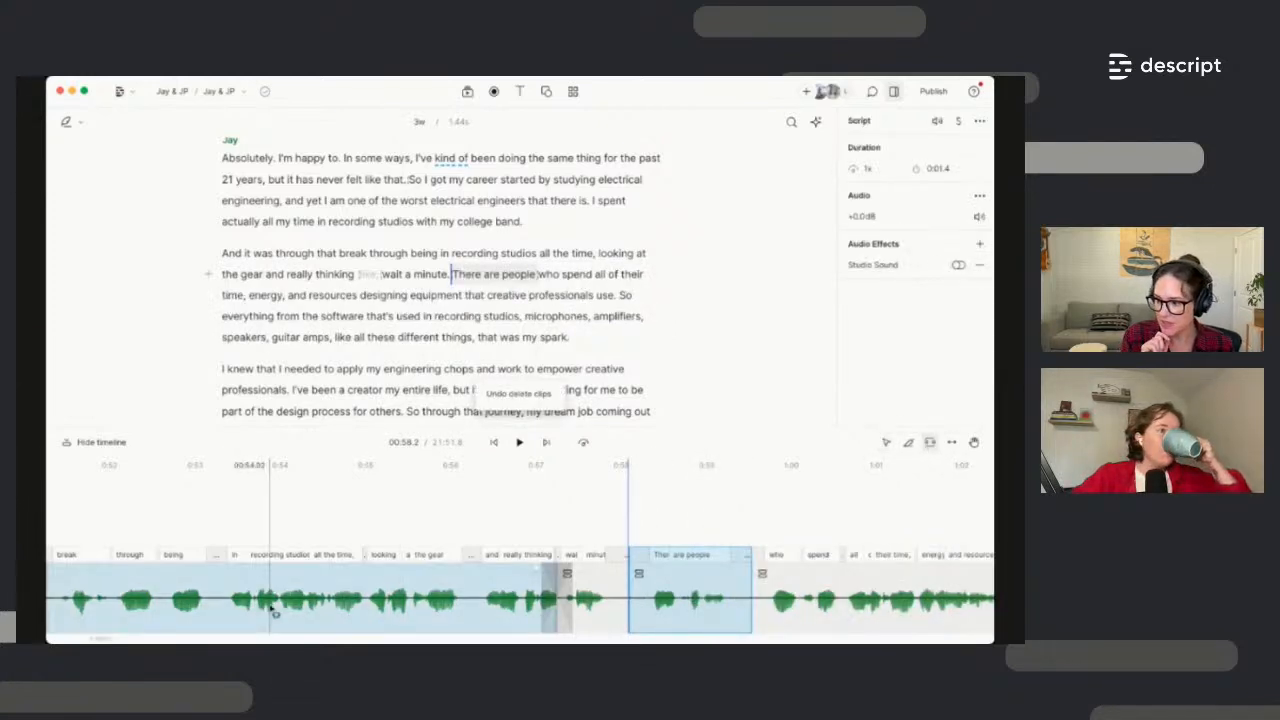
left_click_drag(222, 604, 480, 600)
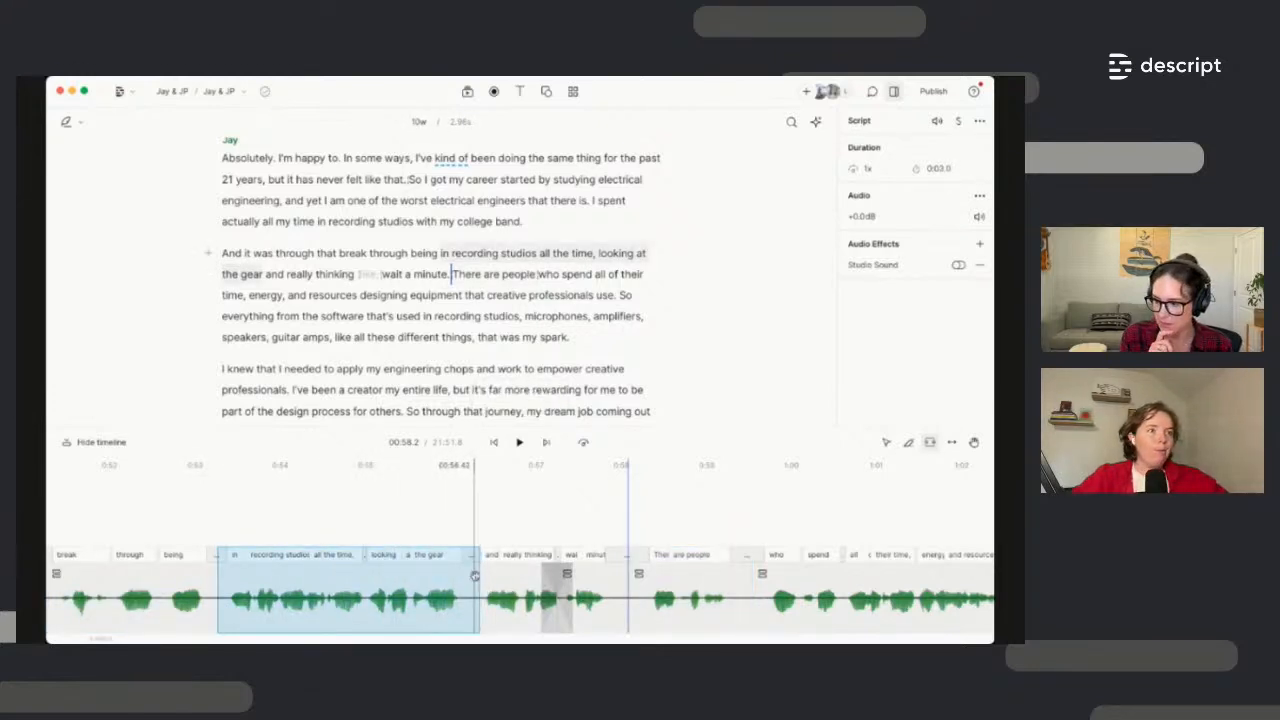
key("BackSpace")
key("super+z")
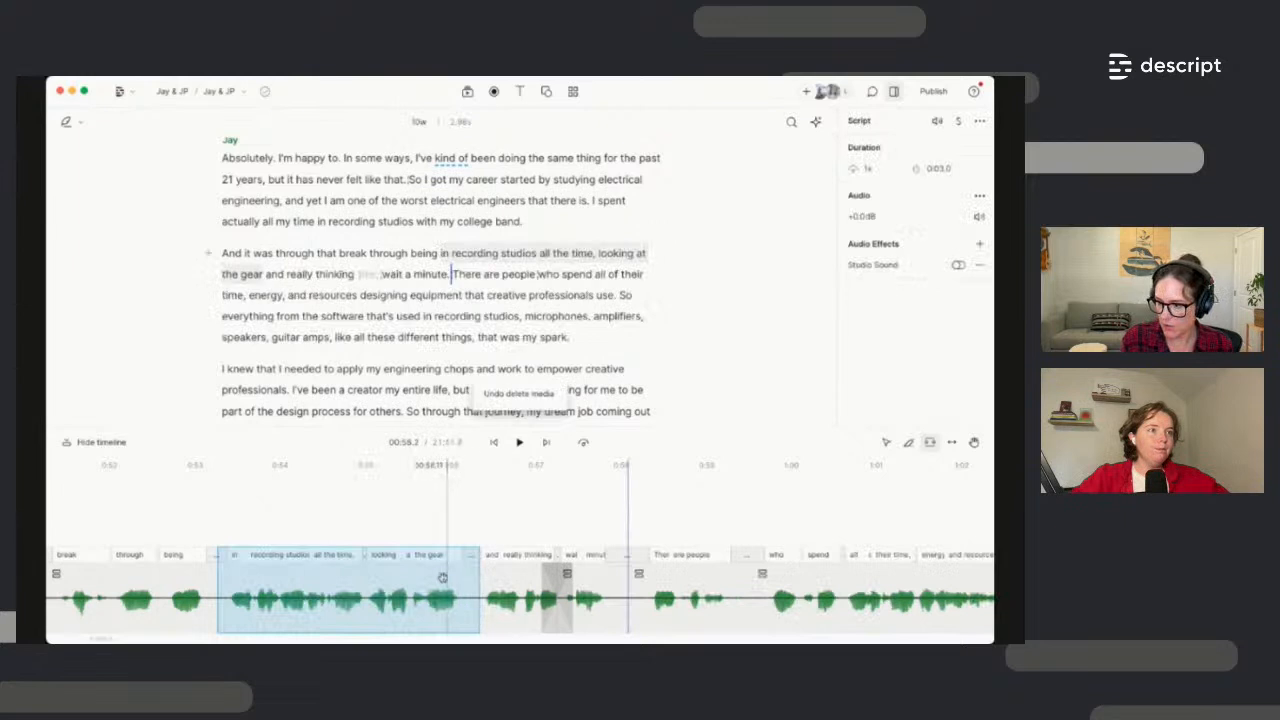
right_click(446, 578)
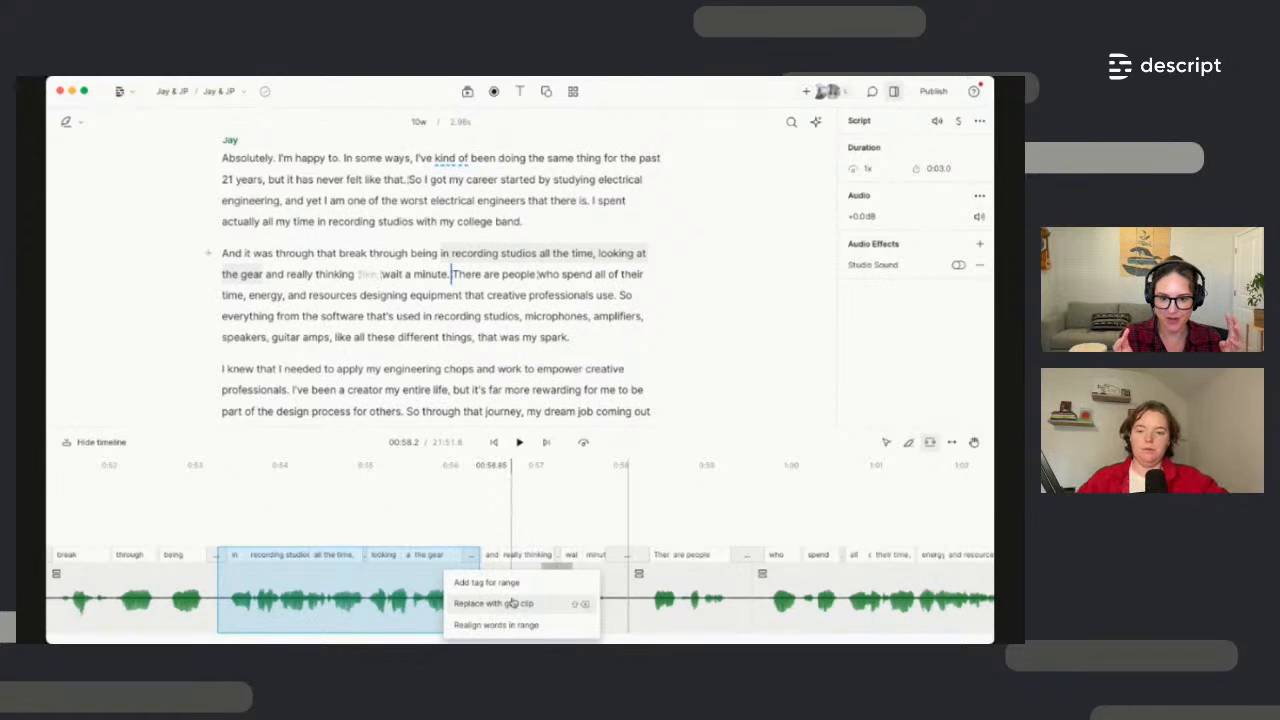
Clear the range and drag the clip edge to insert a 1.08 s gap before 'and really thinking'
left_click(518, 523)
left_click(507, 517)
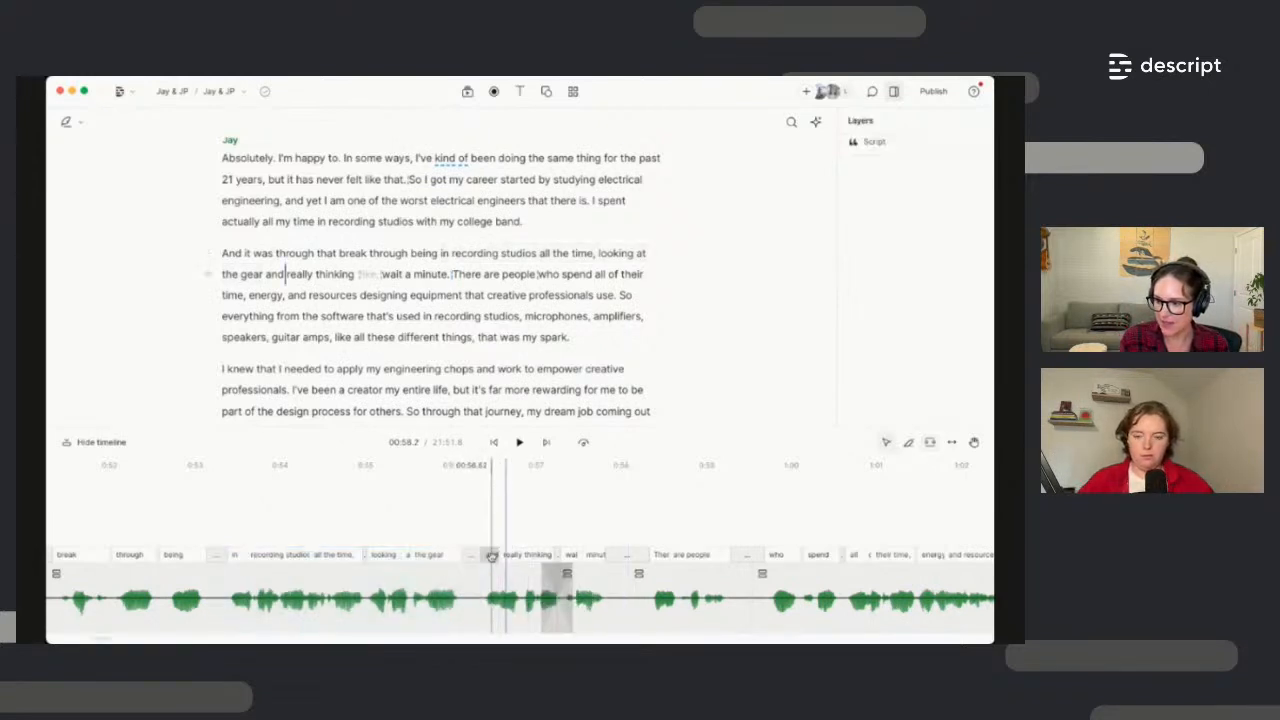
left_click_drag(492, 556, 577, 553)
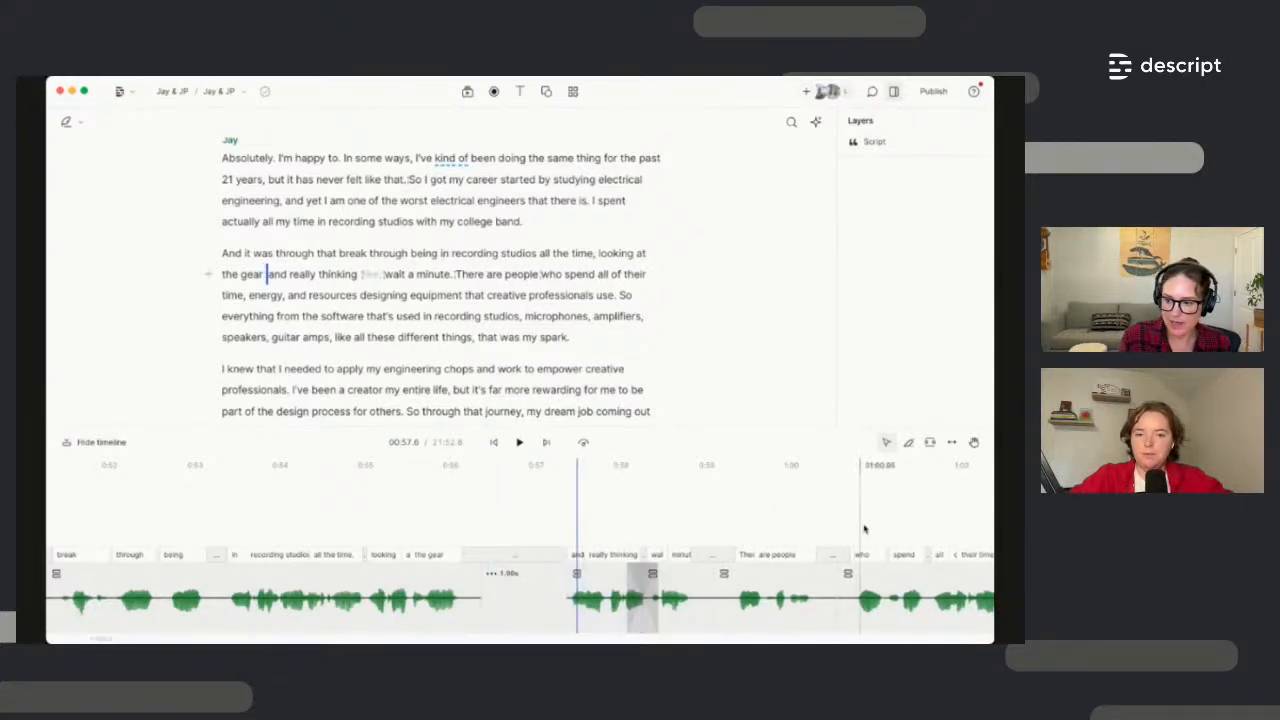
Slip the clip after 'wait a minute.' so it plays 'energy, and resources' instead of 'There are people'
left_click(956, 446)
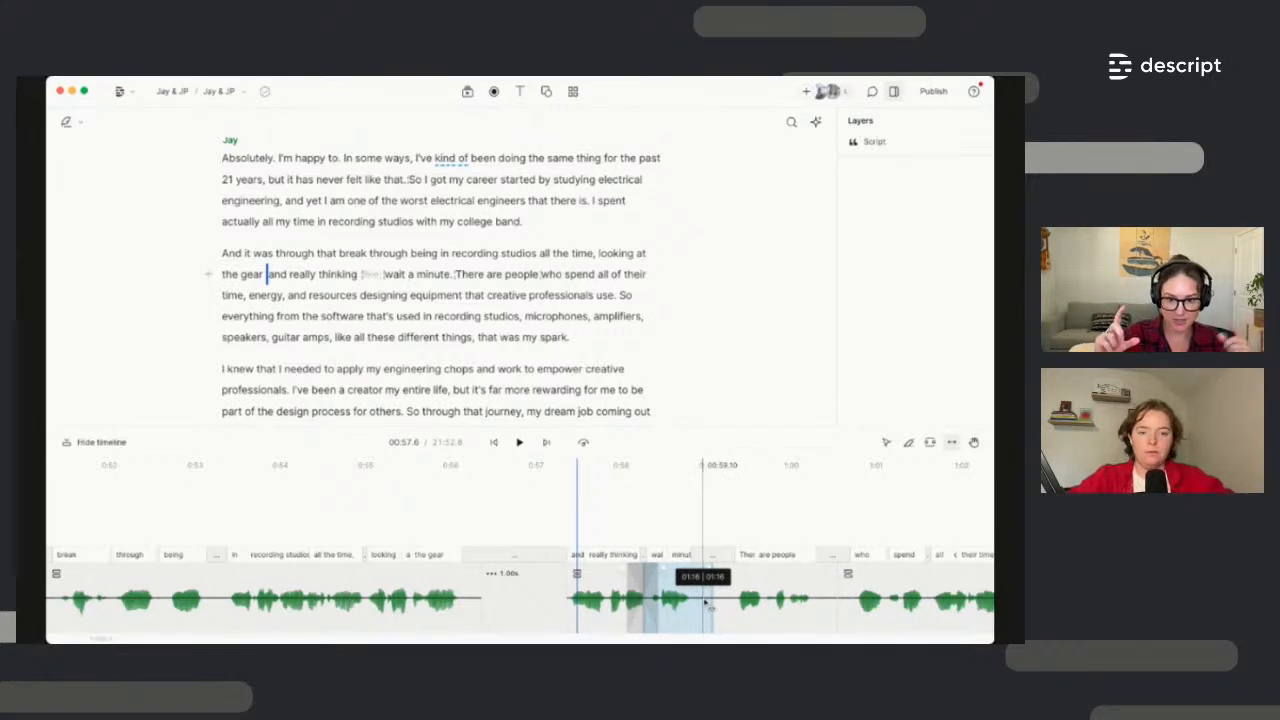
left_click_drag(806, 610, 774, 606)
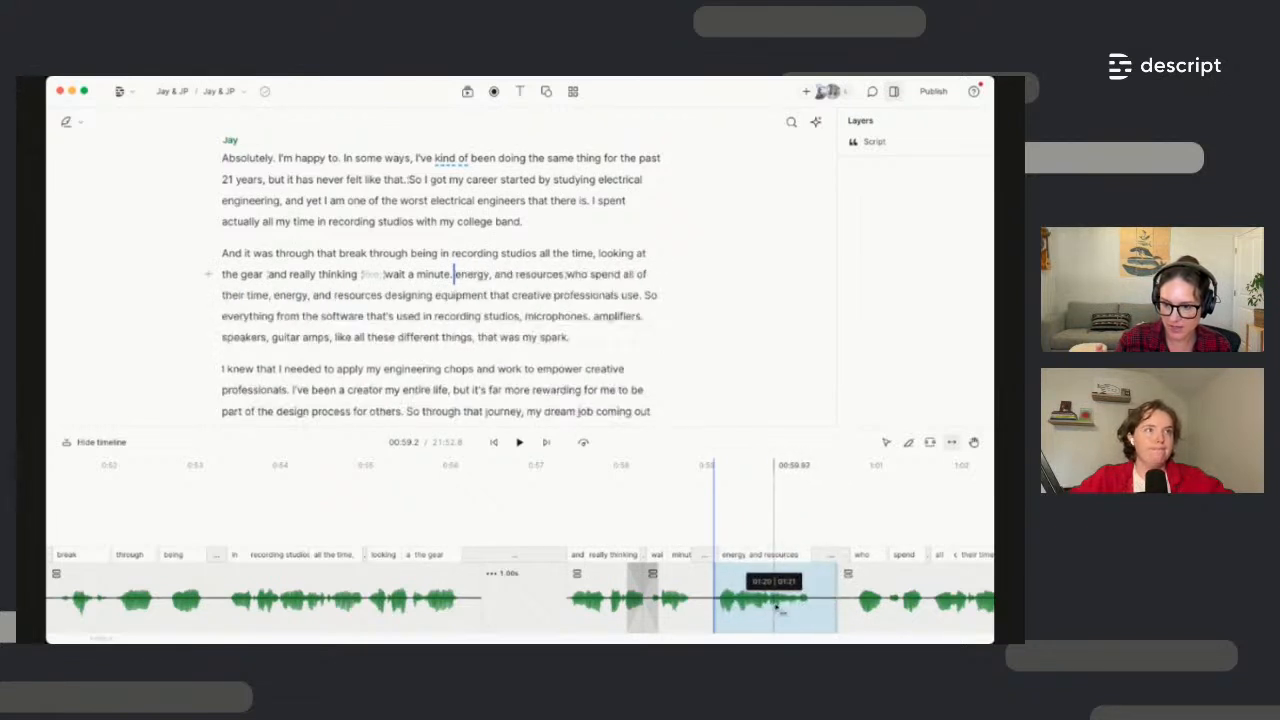
left_click(974, 446)
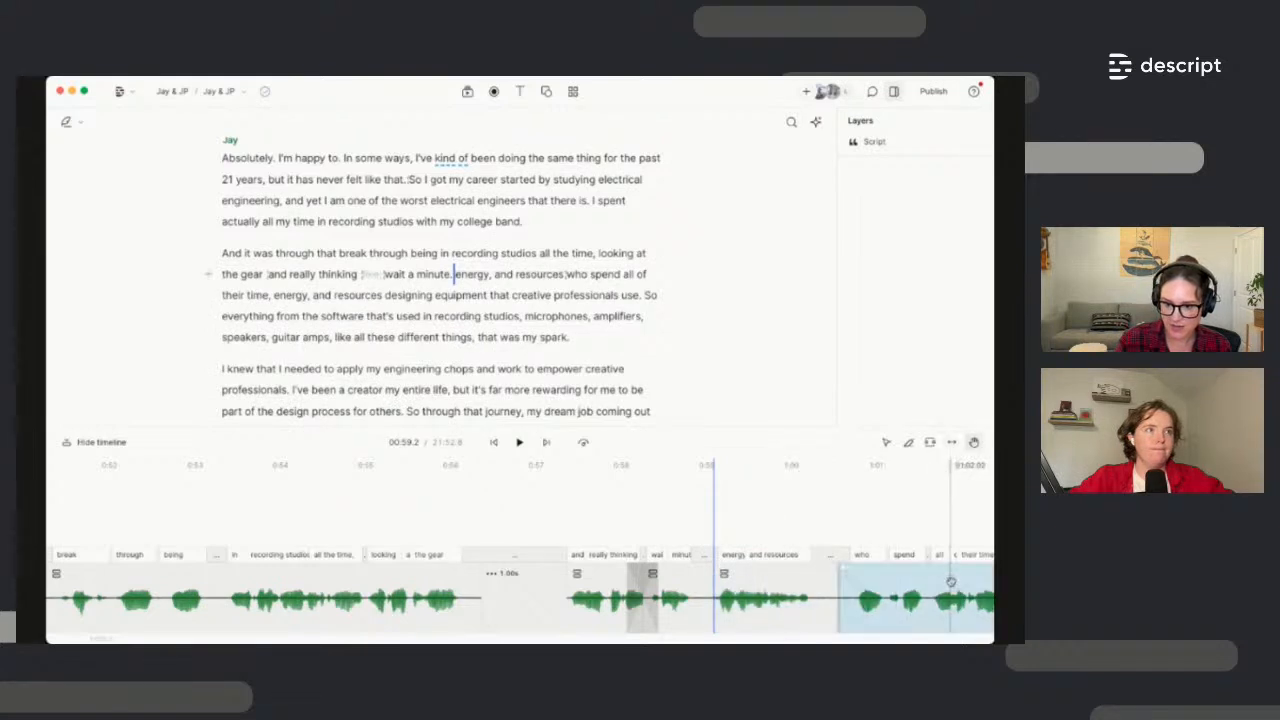
left_click_drag(951, 582, 674, 611)
left_click_drag(872, 588, 476, 592)
left_click_drag(796, 591, 275, 575)
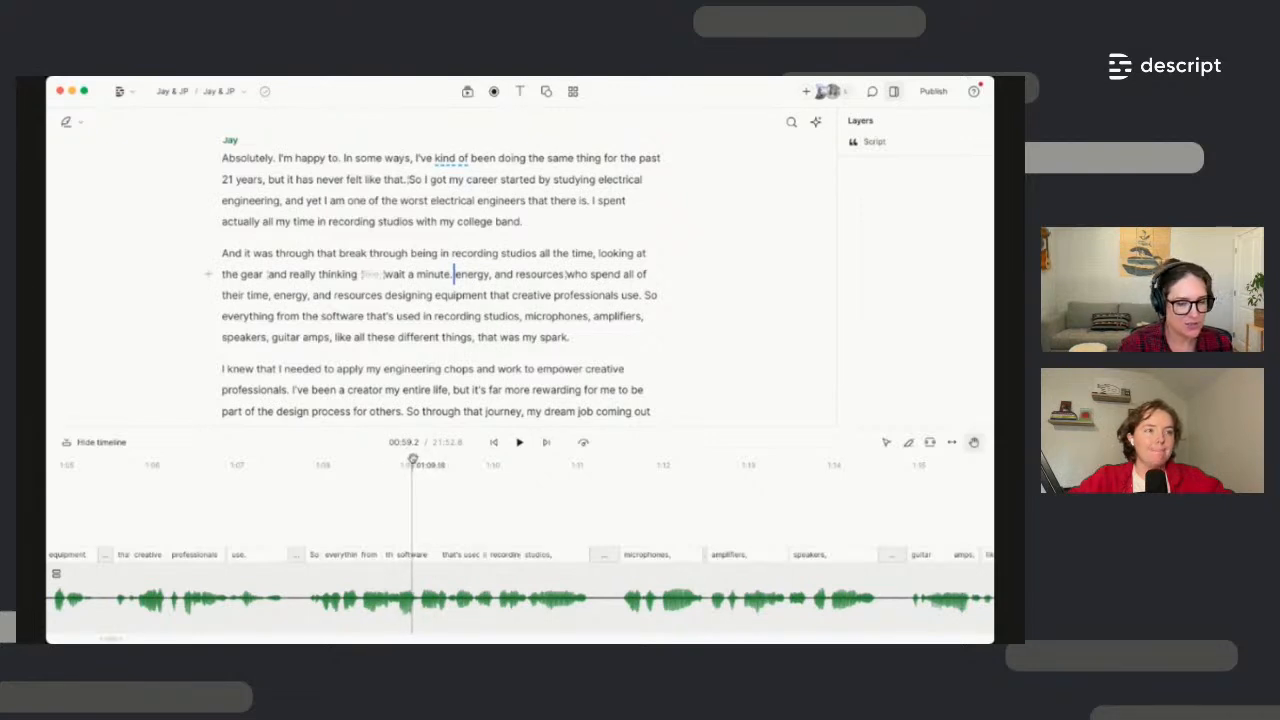
Enlarge the script area, then place the playhead after 'academy' and at 'And I started'
left_click_drag(636, 427, 639, 539)
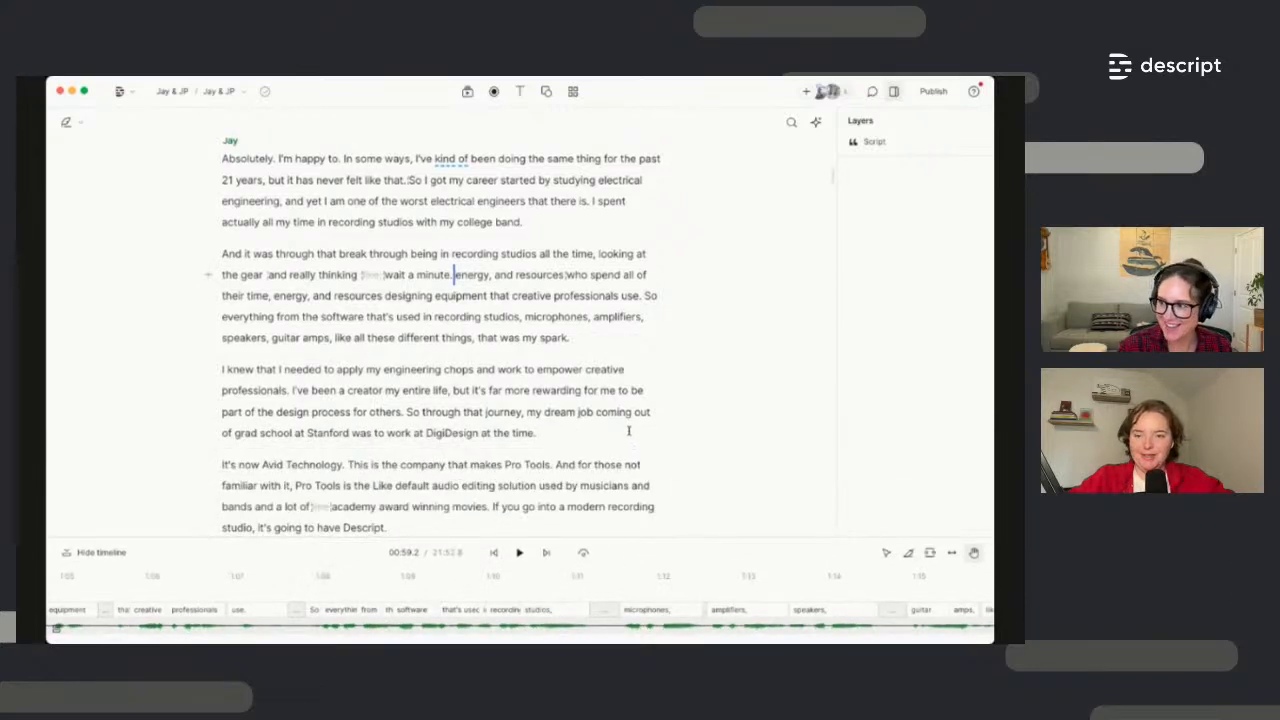
scroll(586, 345, "up", 2)
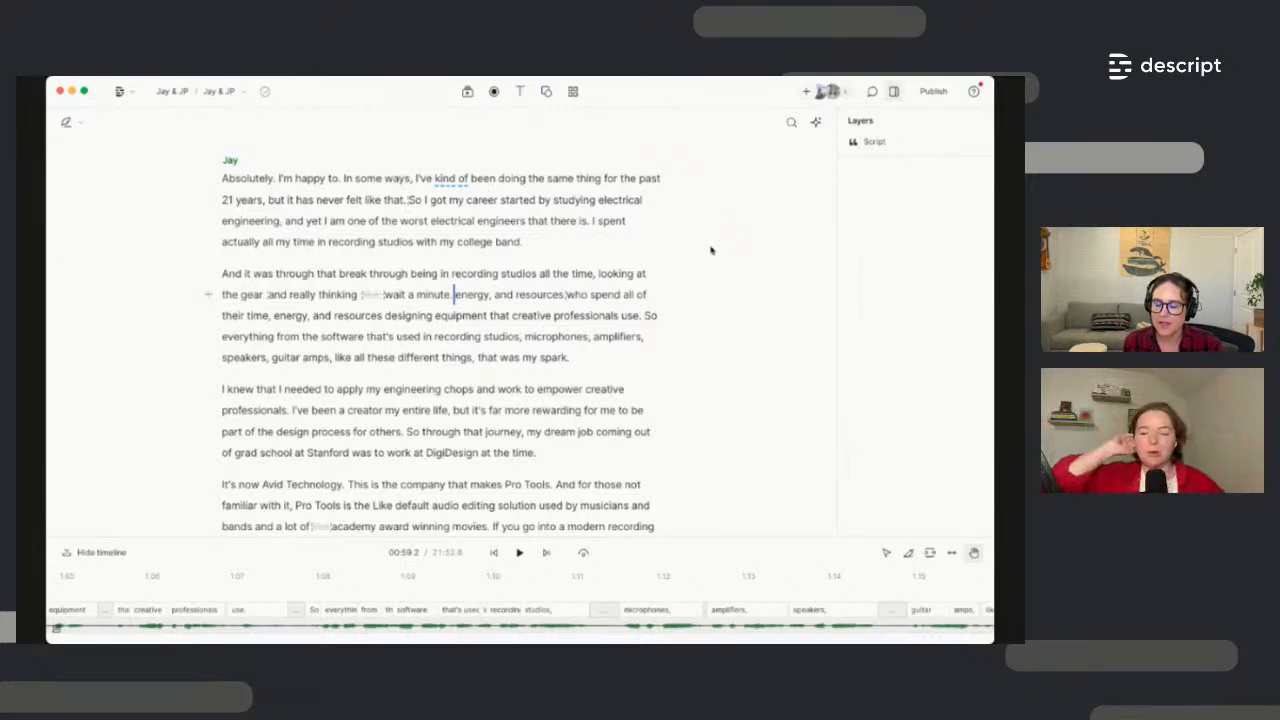
scroll(519, 366, "down", 3)
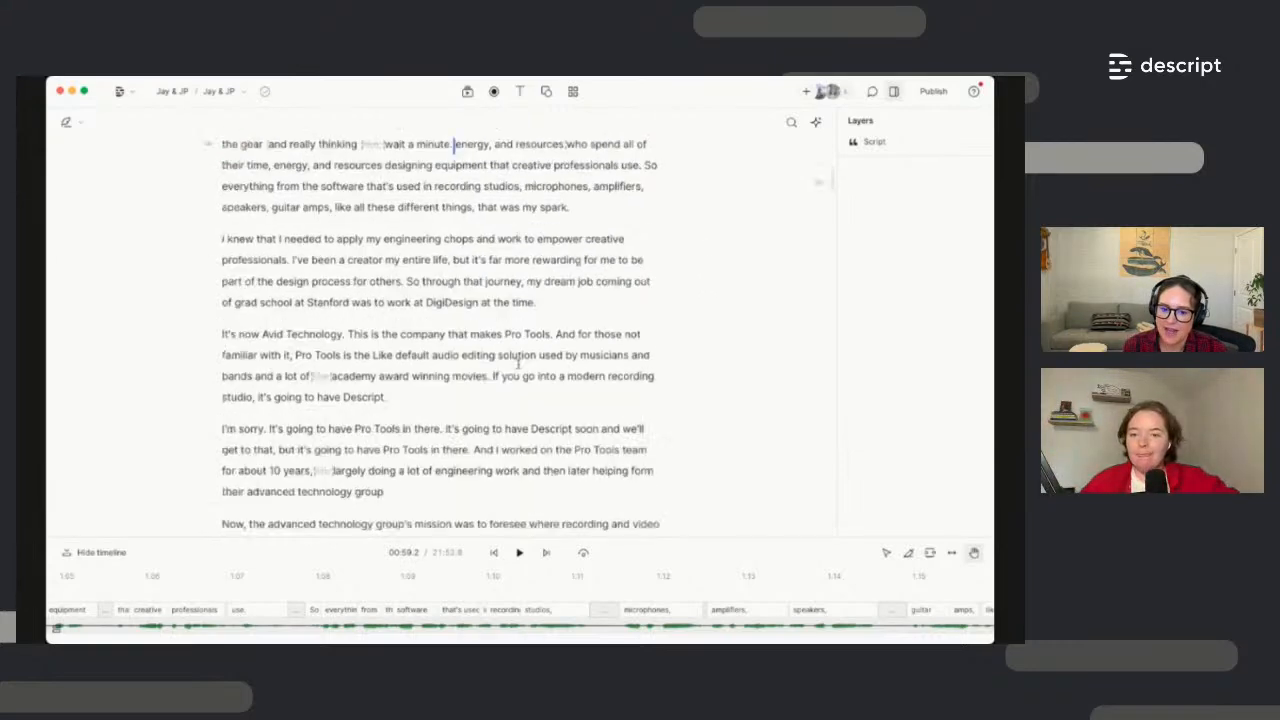
scroll(519, 364, "up", 9)
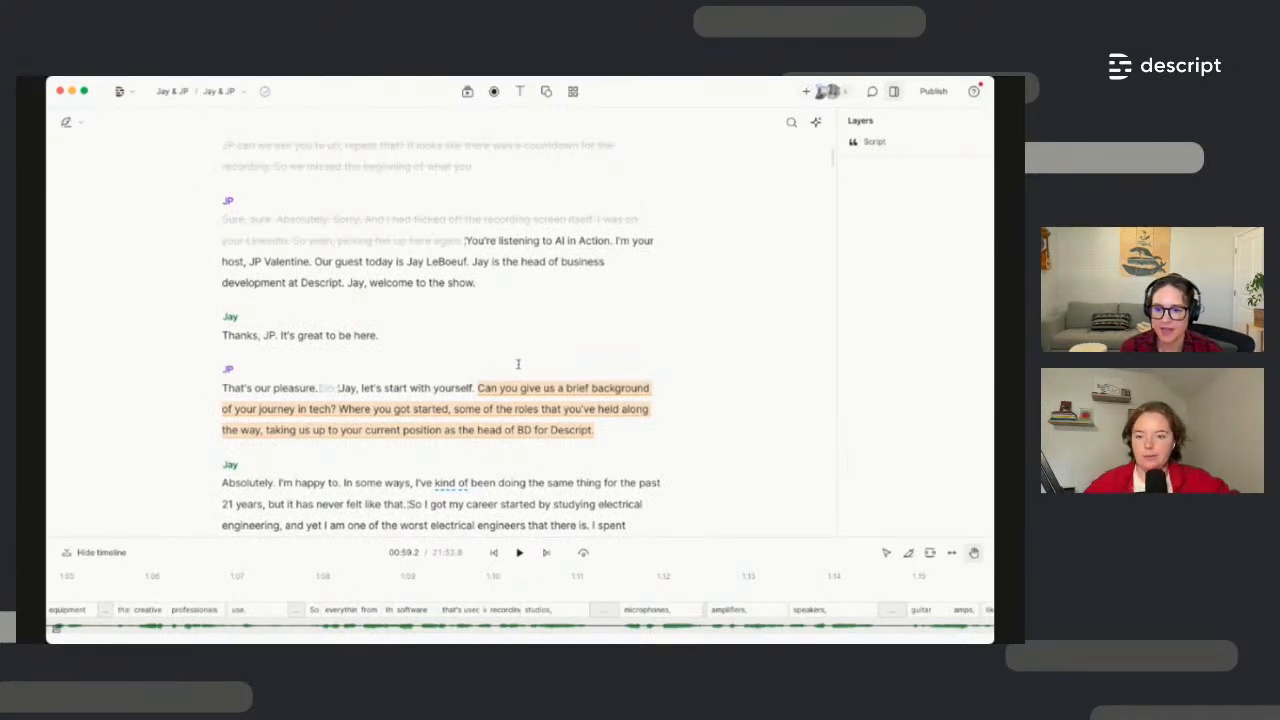
scroll(518, 364, "down", 5)
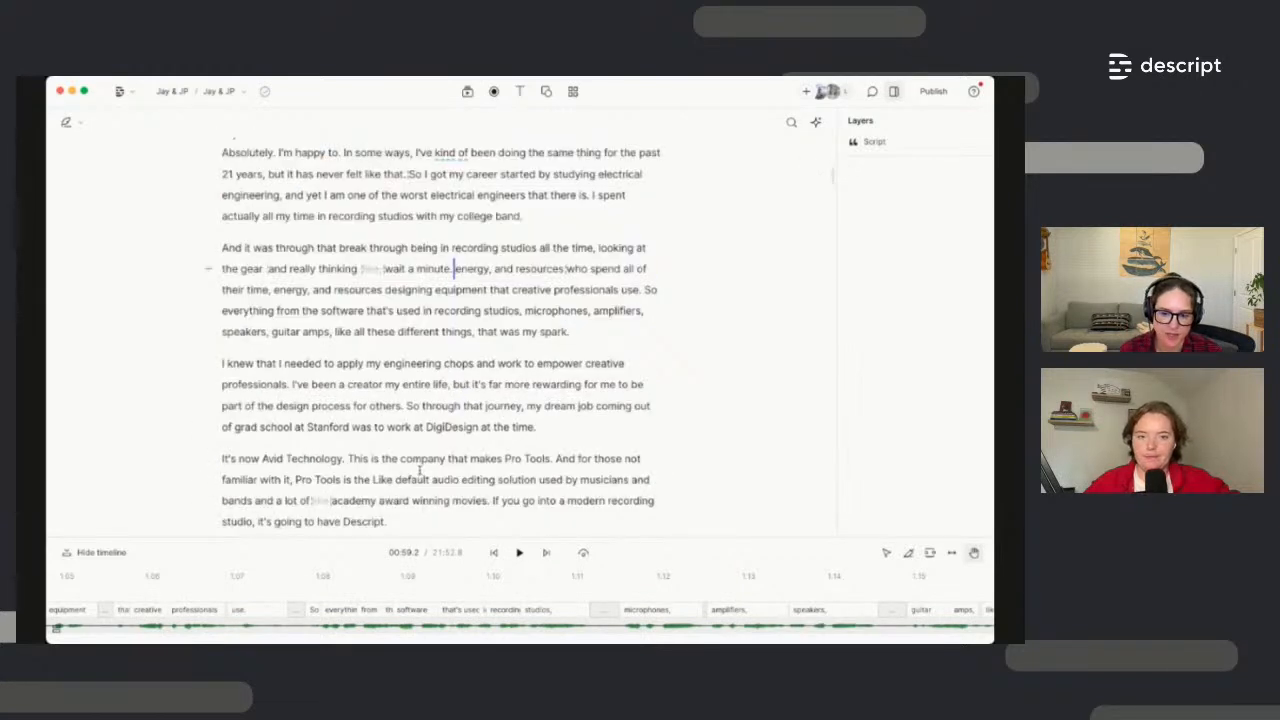
left_click(376, 494)
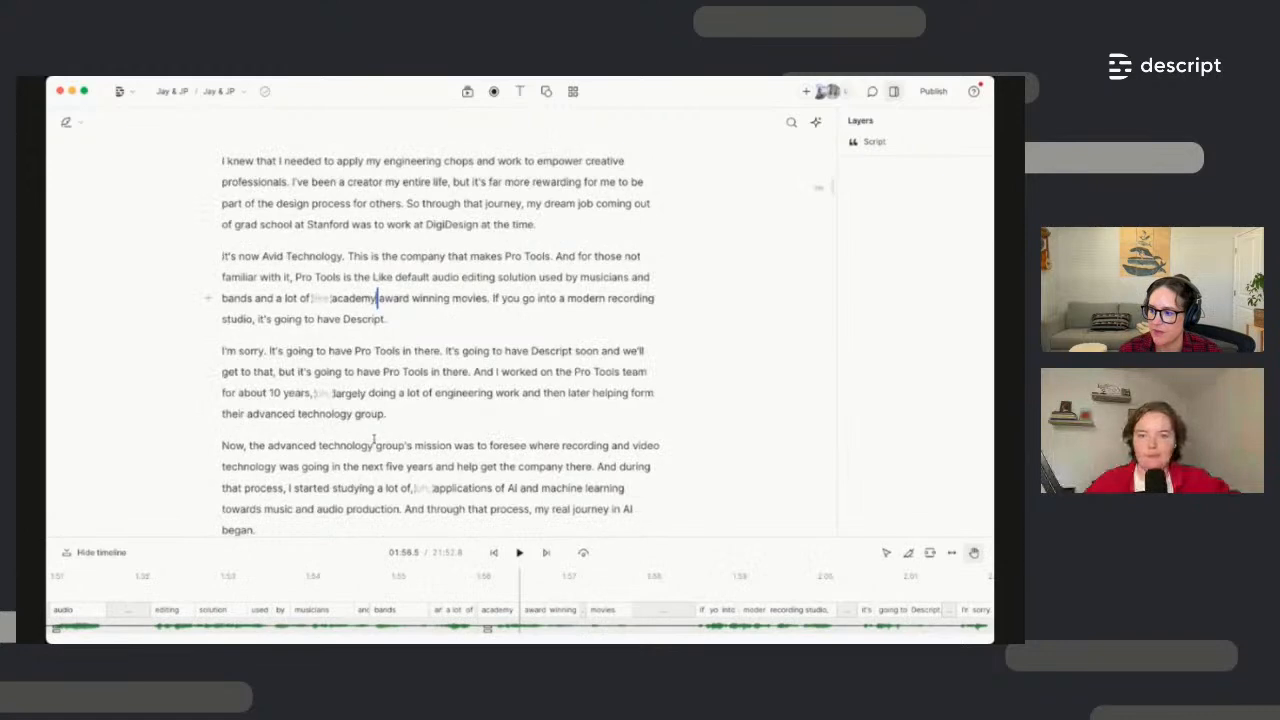
scroll(340, 480, "down", 1)
left_click(270, 455)
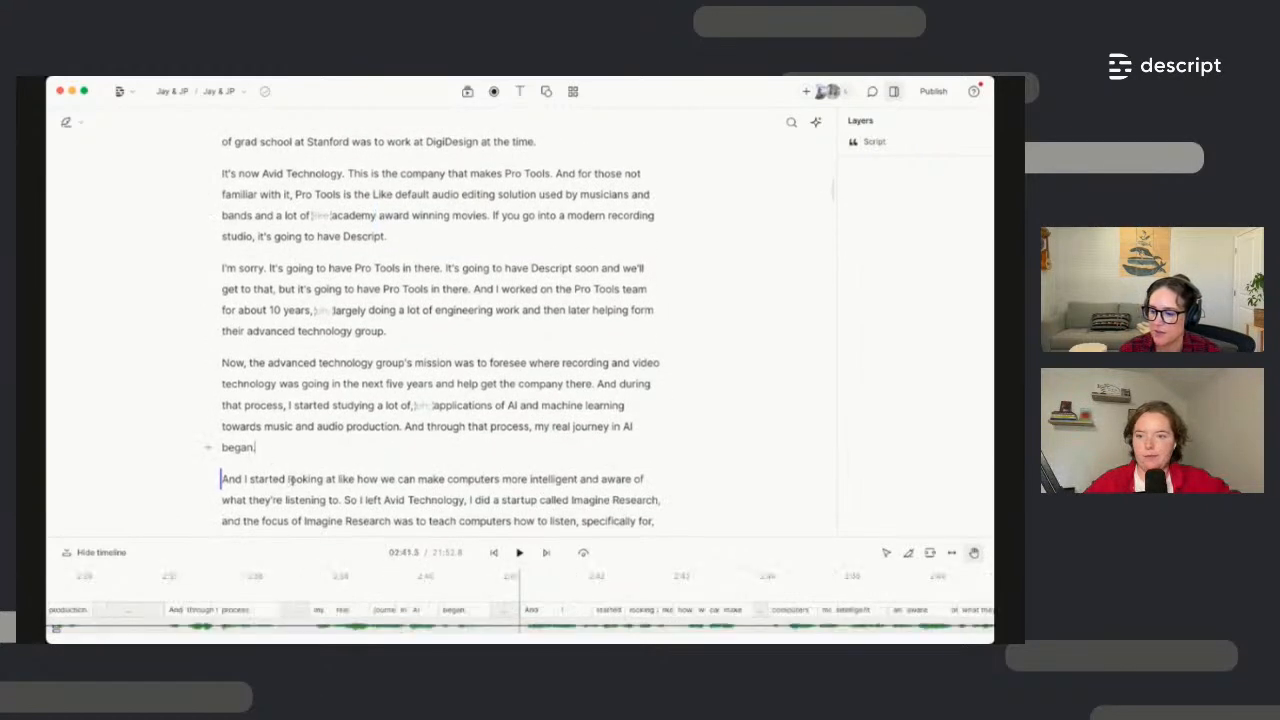
scroll(291, 479, "down", 1)
Strike out the two paragraphs from 'Now, the advanced technology group's mission' through 'Skywalker Sound.'
left_click_drag(380, 494, 224, 297)
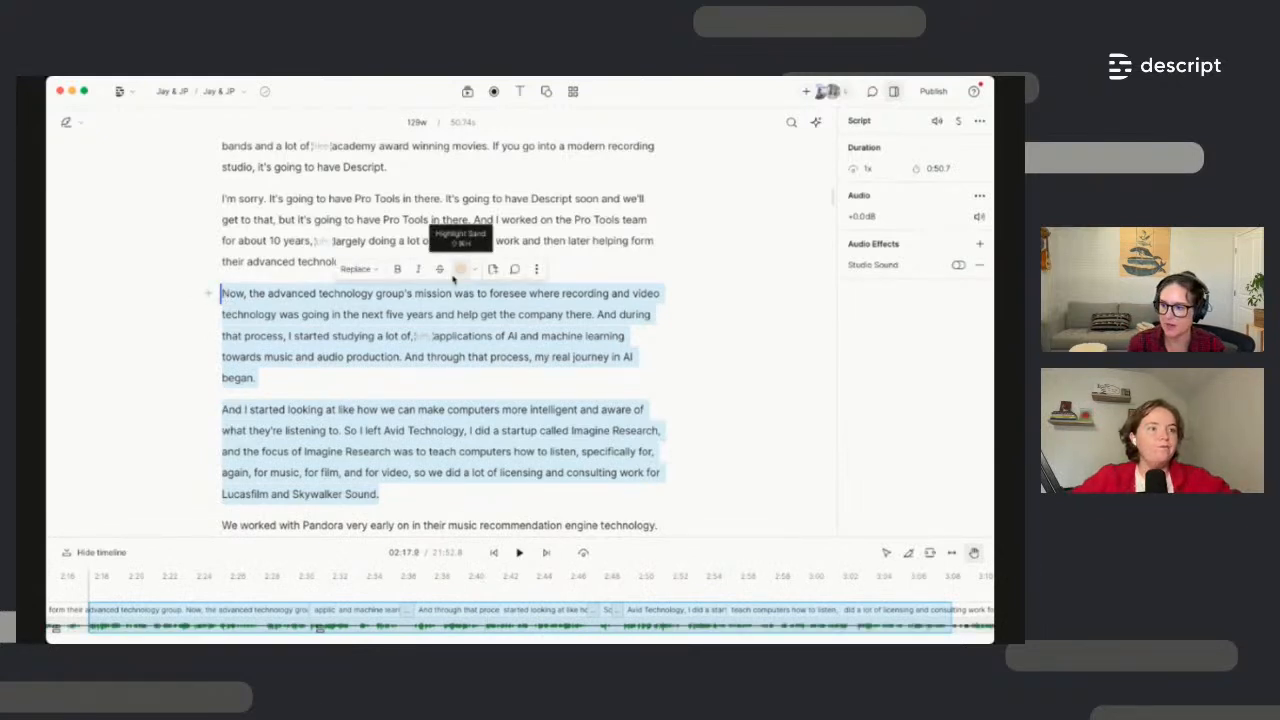
left_click(441, 271)
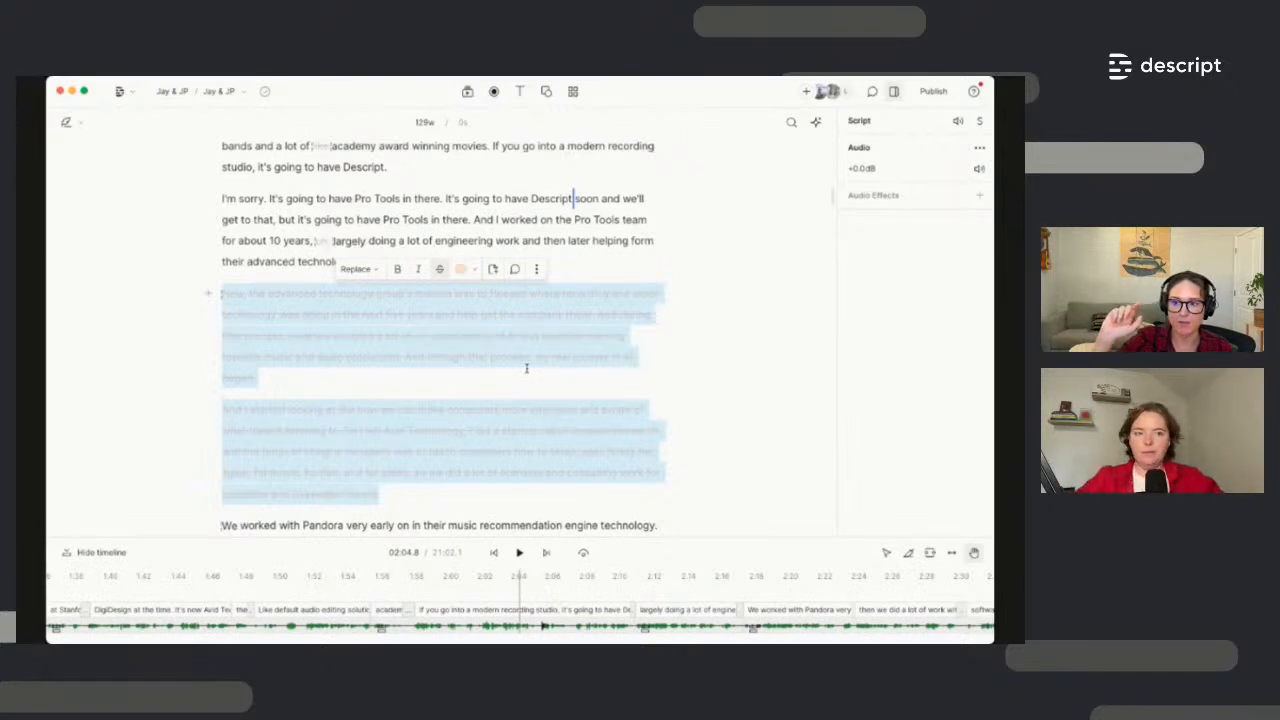
left_click(816, 121)
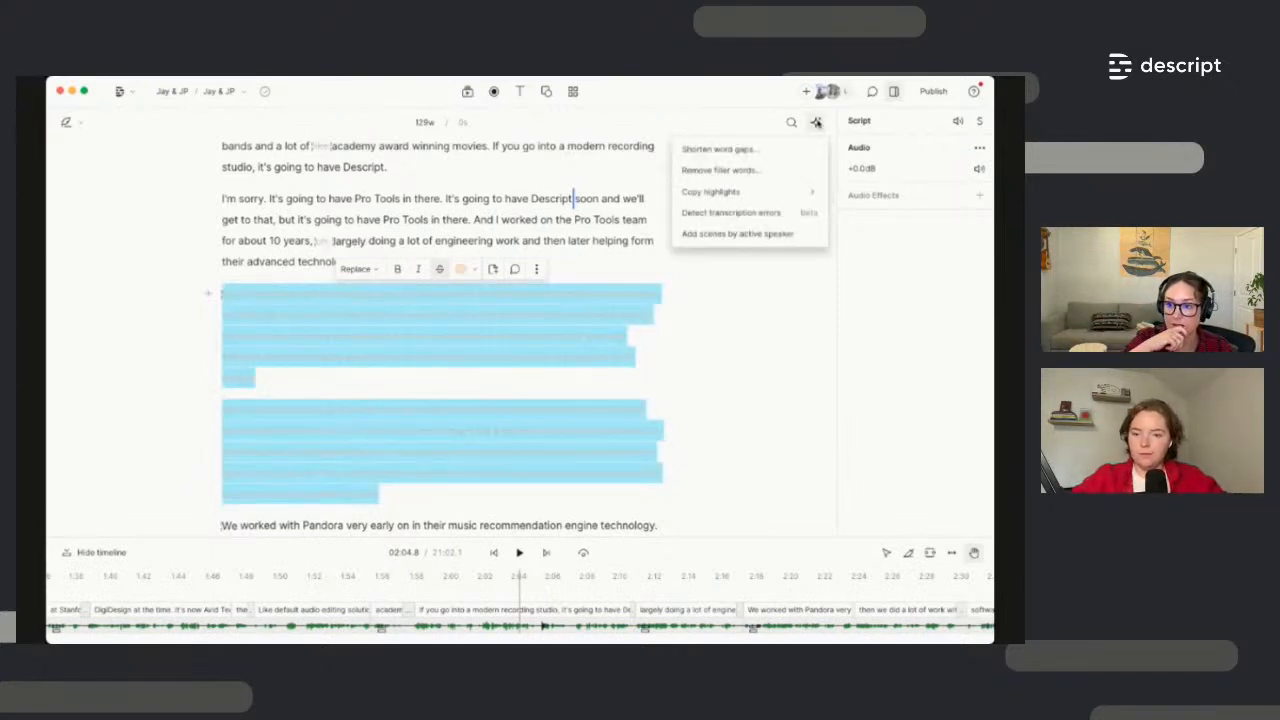
Find the 33 word gaps of 1 second or more, set to shorten to 1 second
left_click(745, 150)
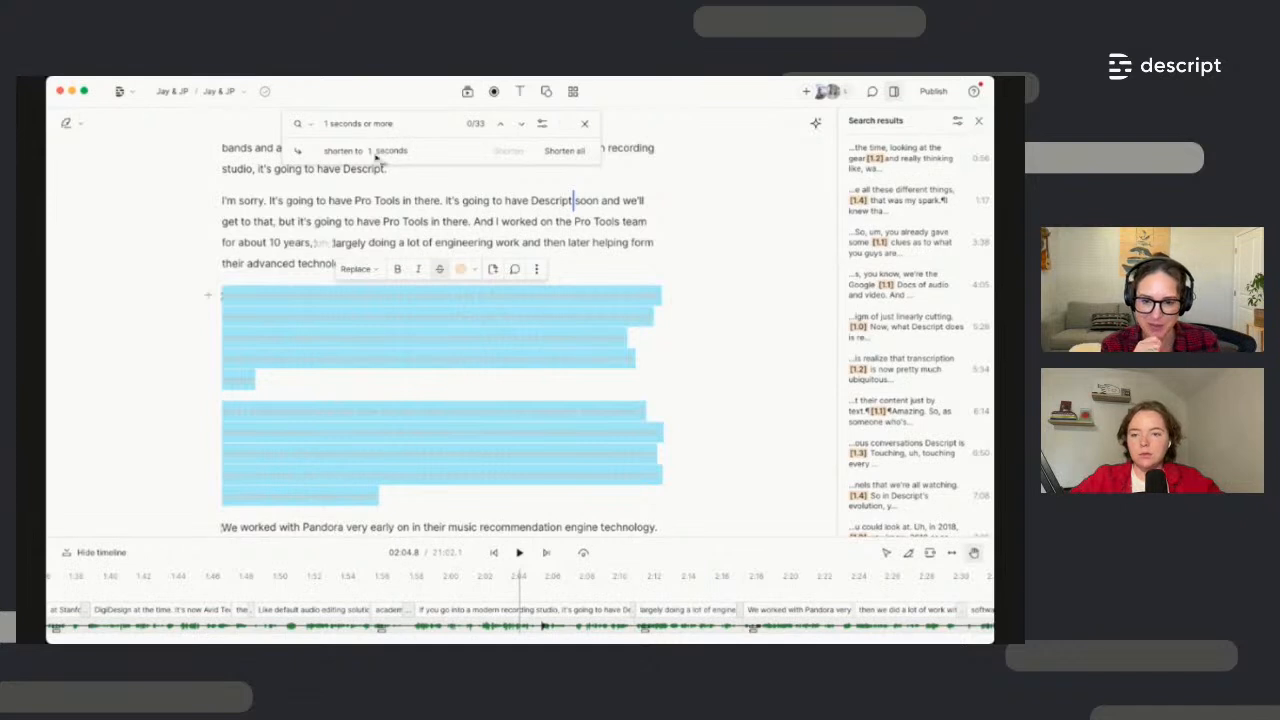
left_click(374, 152)
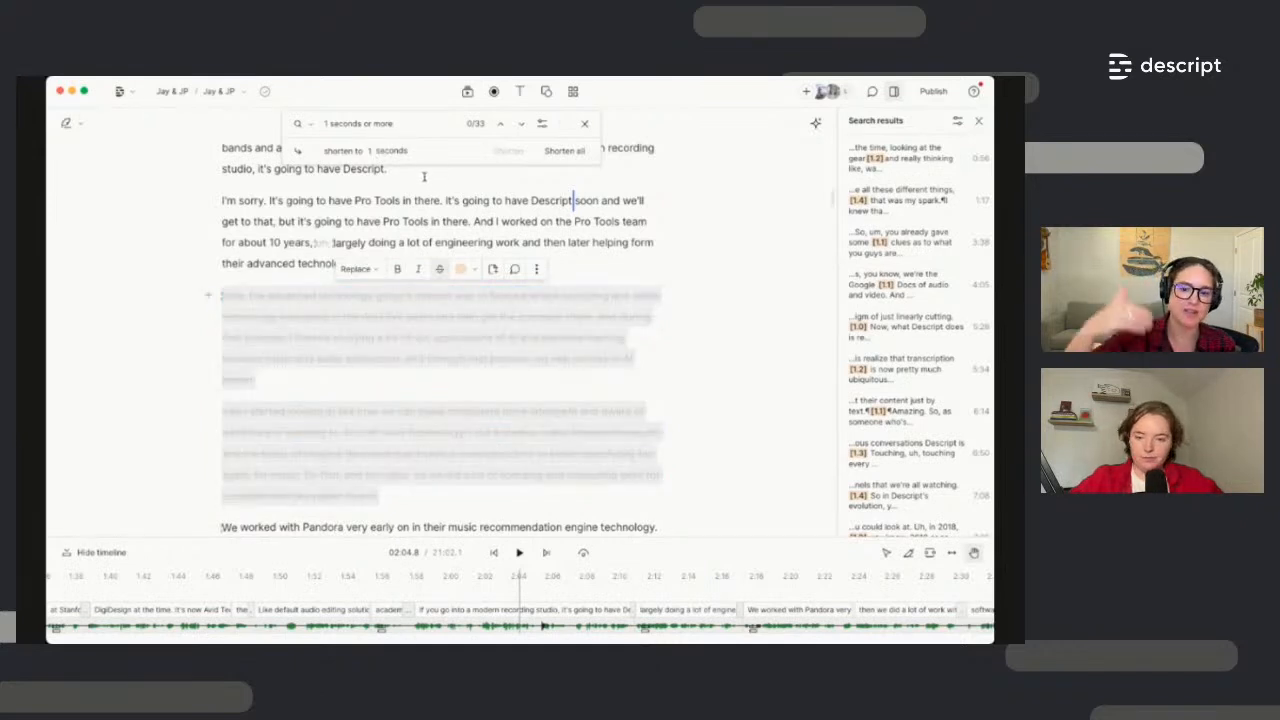
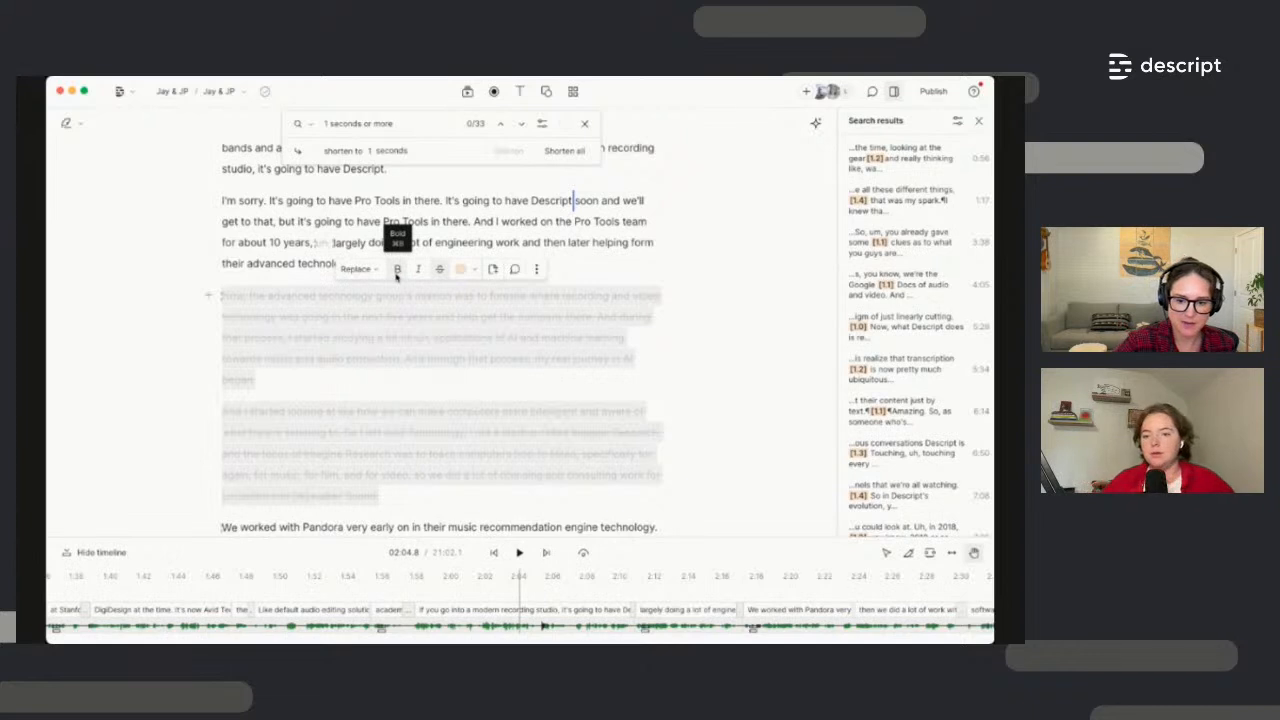
Close the gap search and select the two greyed-out ignored paragraphs
left_click(585, 124)
left_click(600, 285)
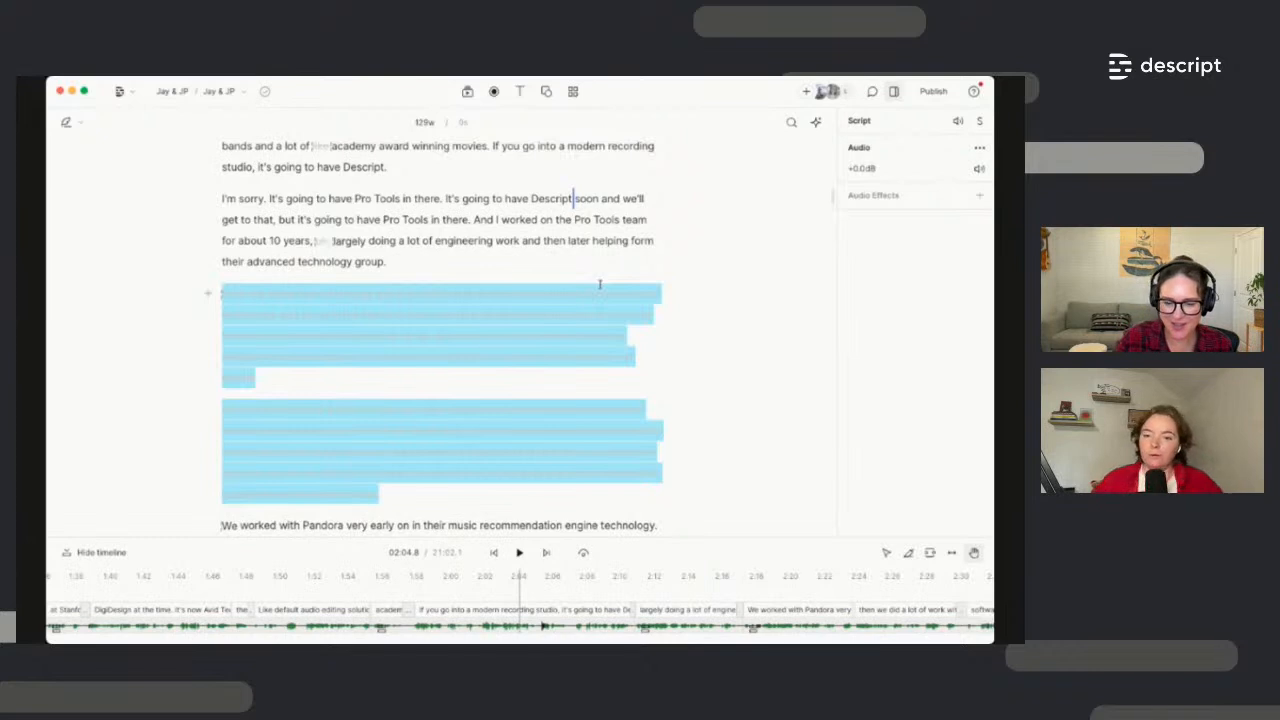
scroll(603, 292, "up", 3)
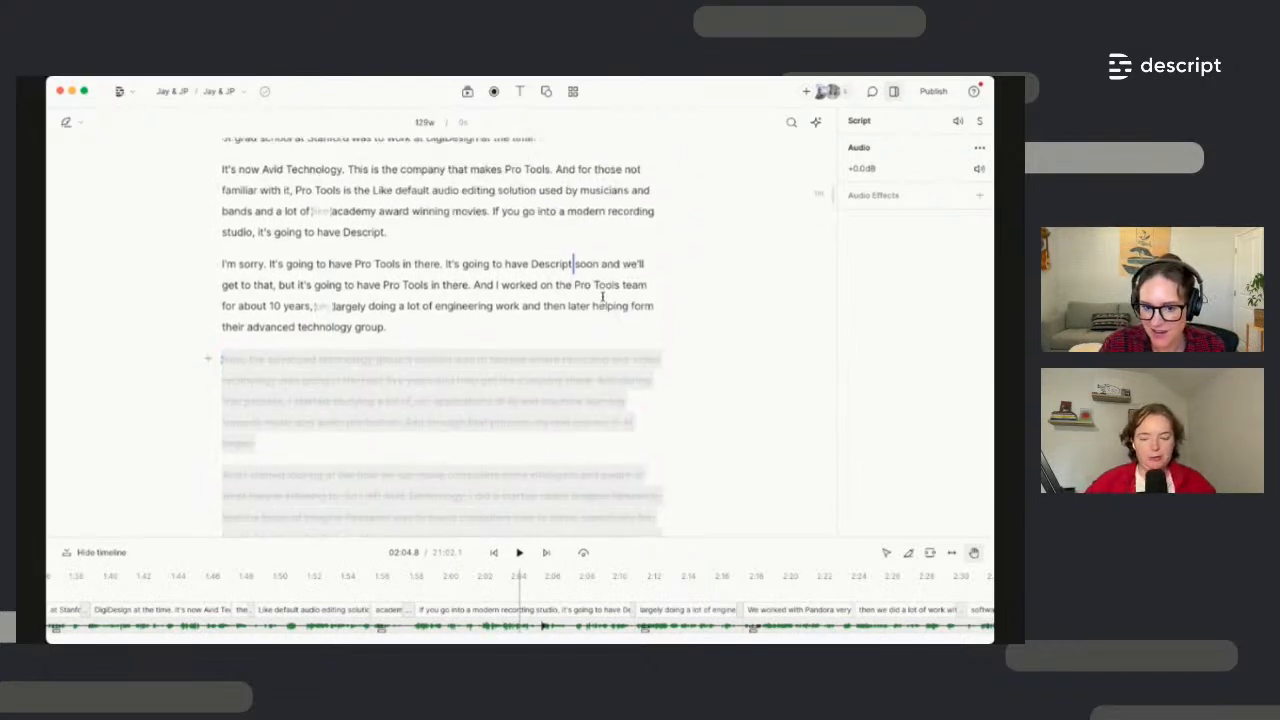
scroll(601, 297, "up", 1)
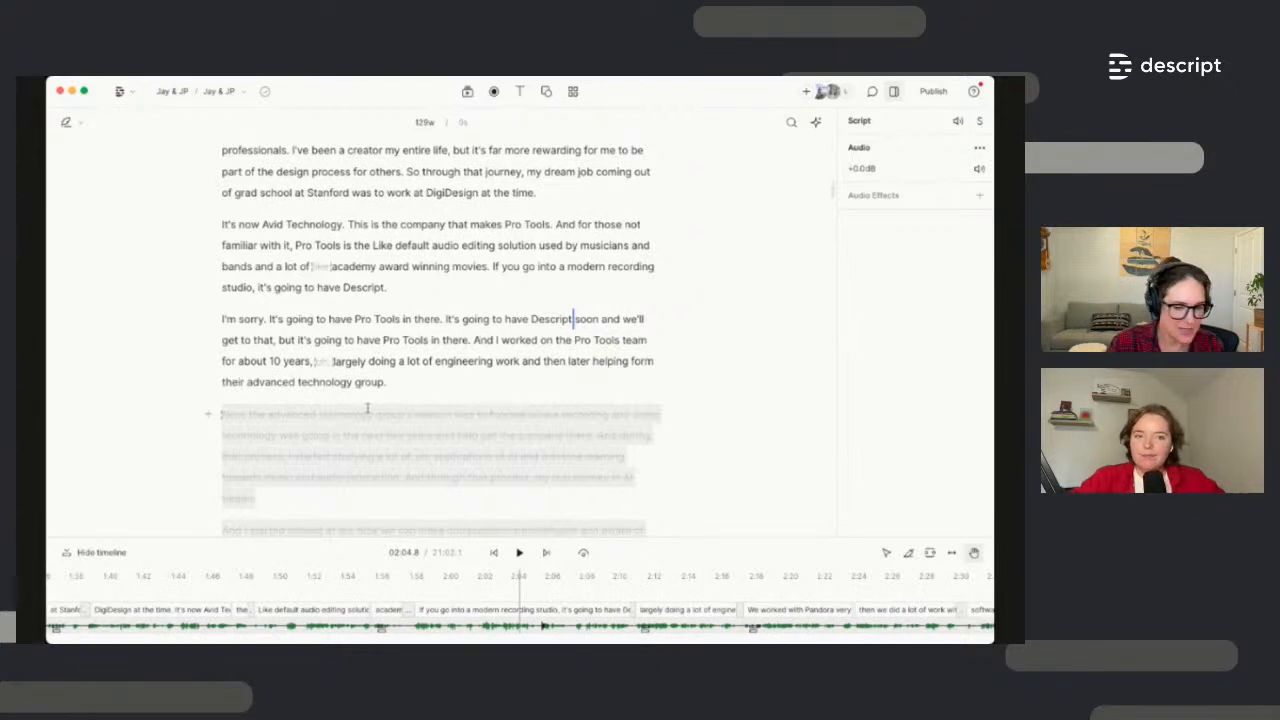
scroll(447, 269, "up", 5)
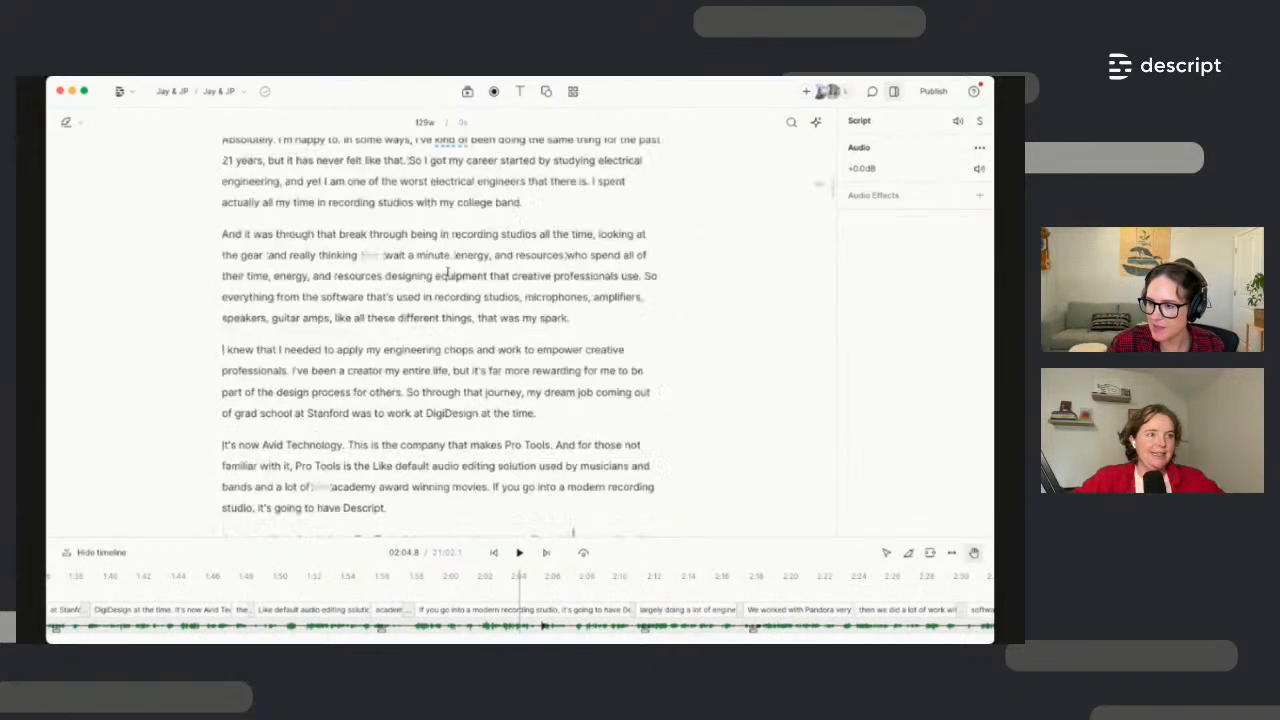
Search the transcript for 'spark' and select from 'that was my spark' through the Avid Technology paragraph
left_click(791, 122)
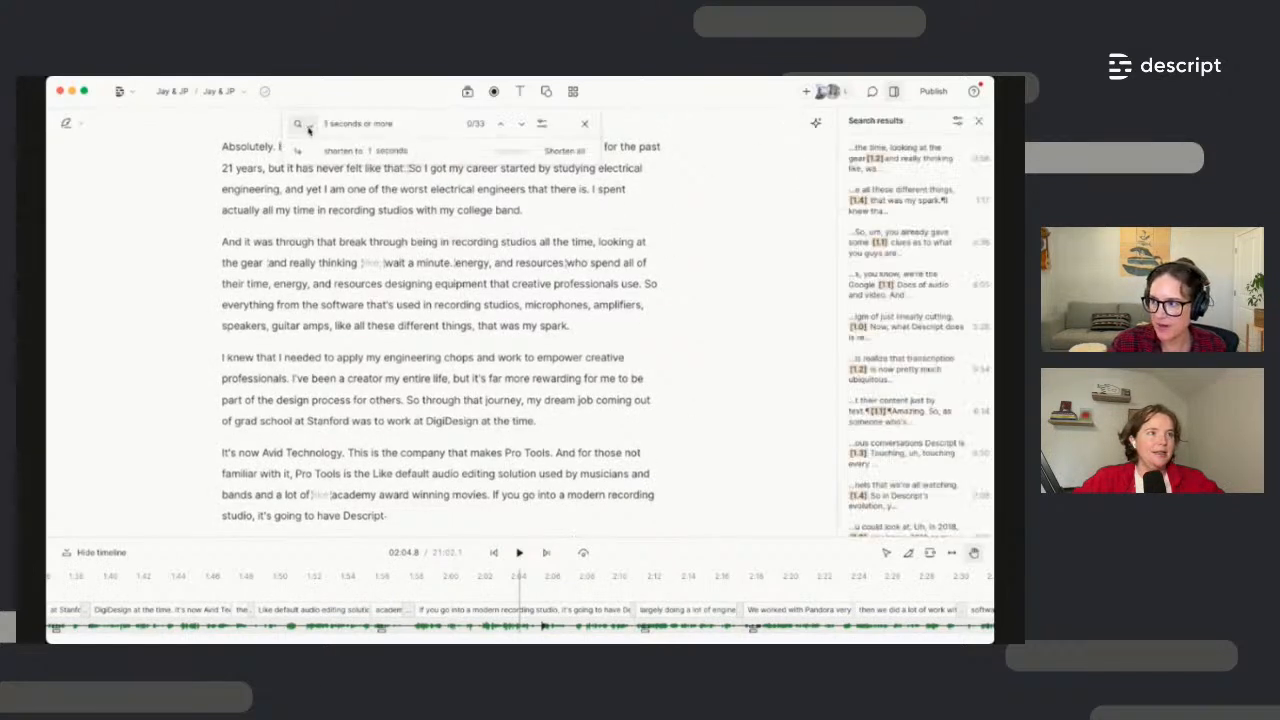
left_click(340, 124)
type("isot")
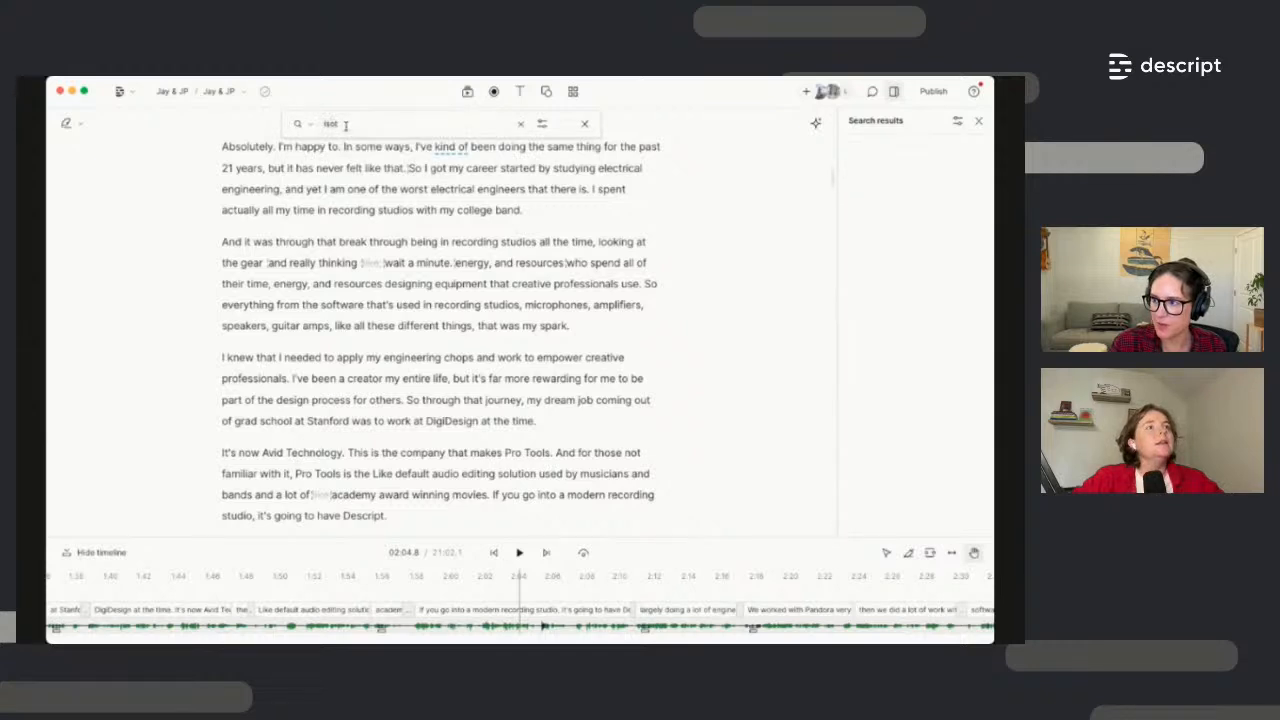
type("spark")
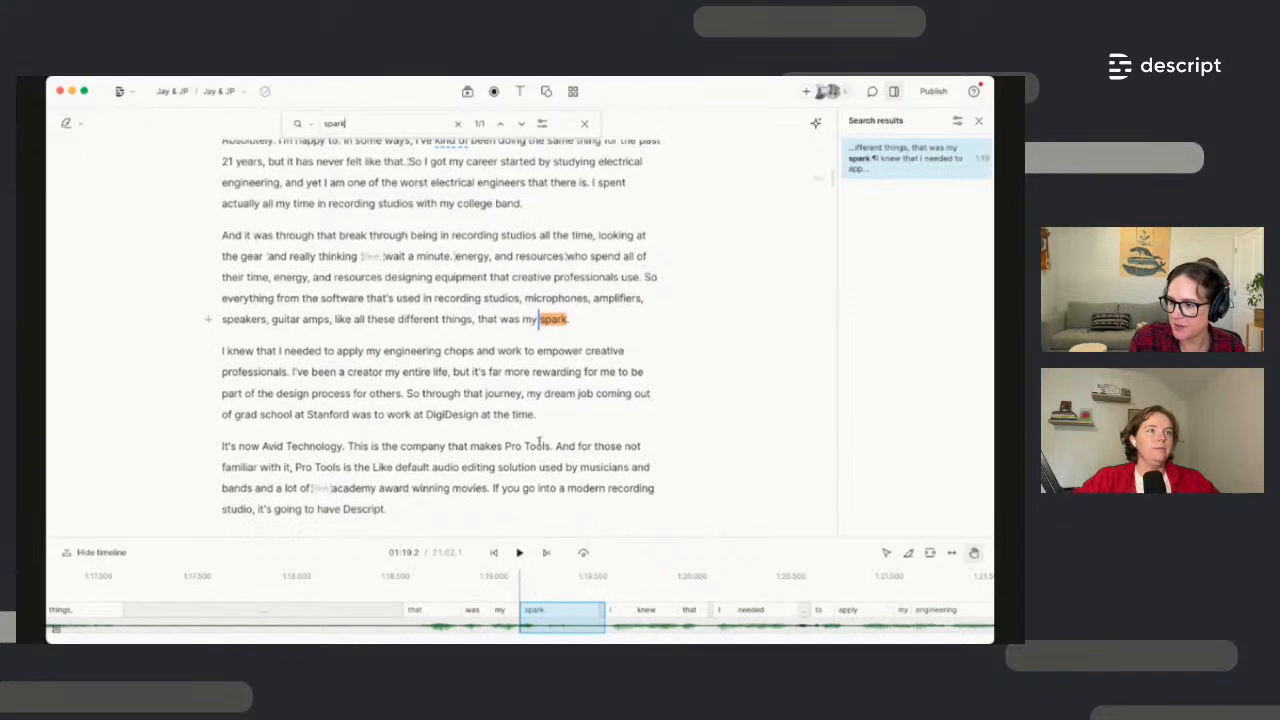
scroll(402, 506, "down", 1)
left_click_drag(420, 473, 437, 498)
left_click(478, 311)
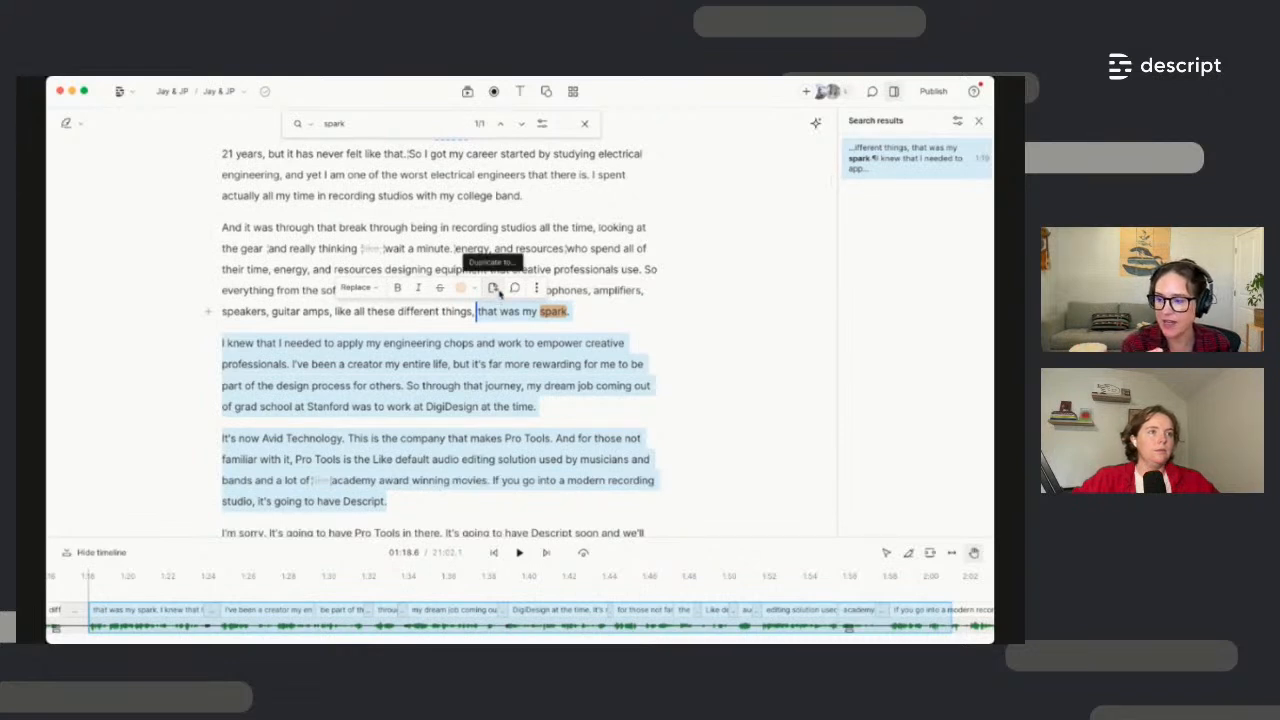
Duplicate the selected passage into a new composition and open it
left_click(497, 291)
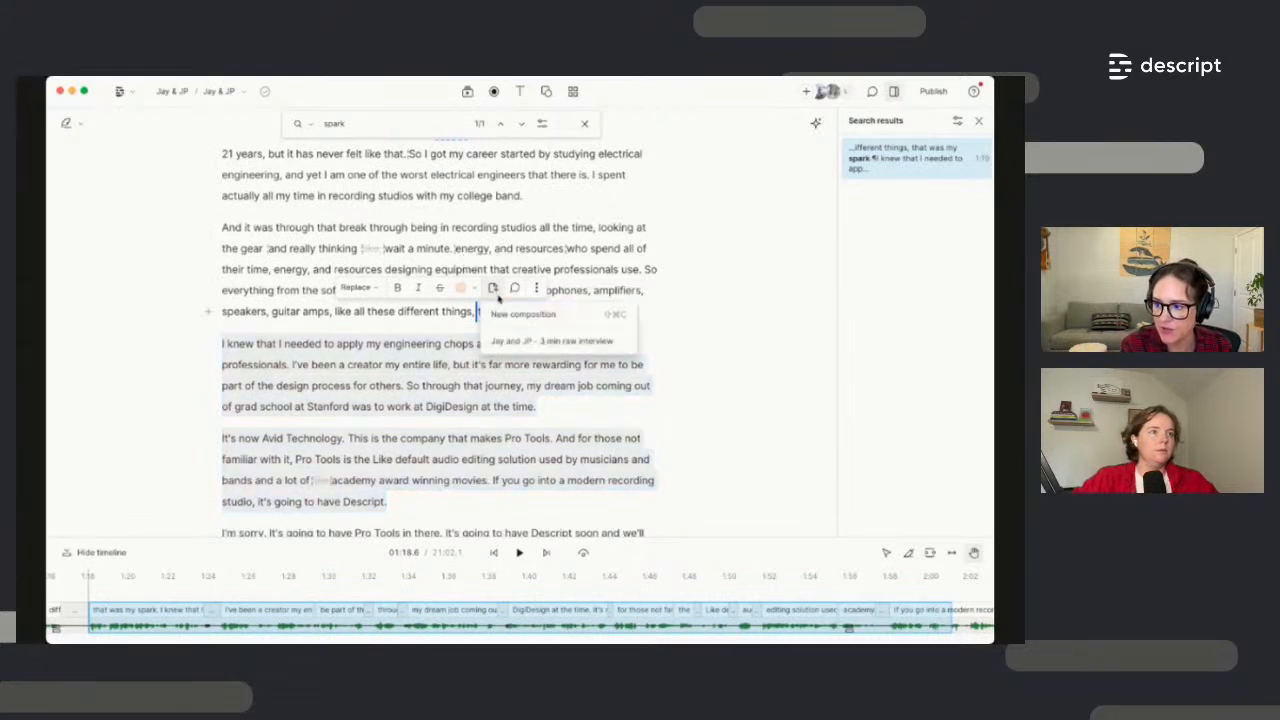
left_click(510, 316)
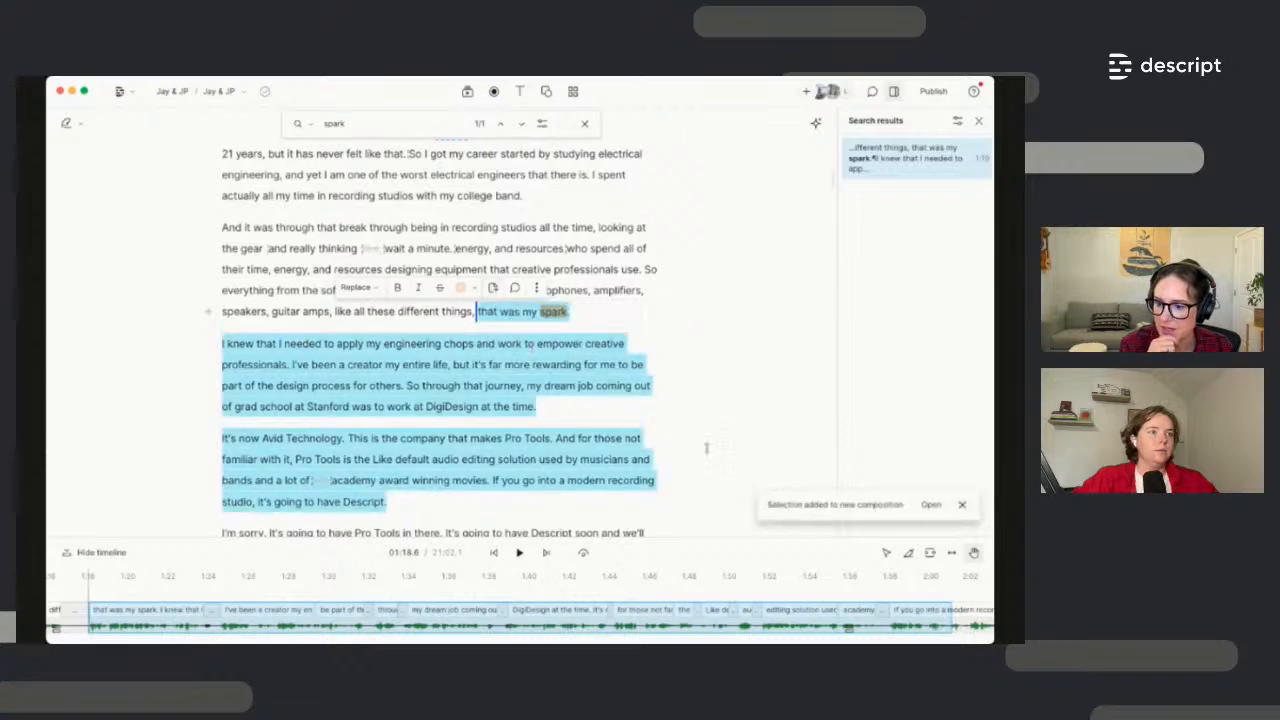
left_click(239, 93)
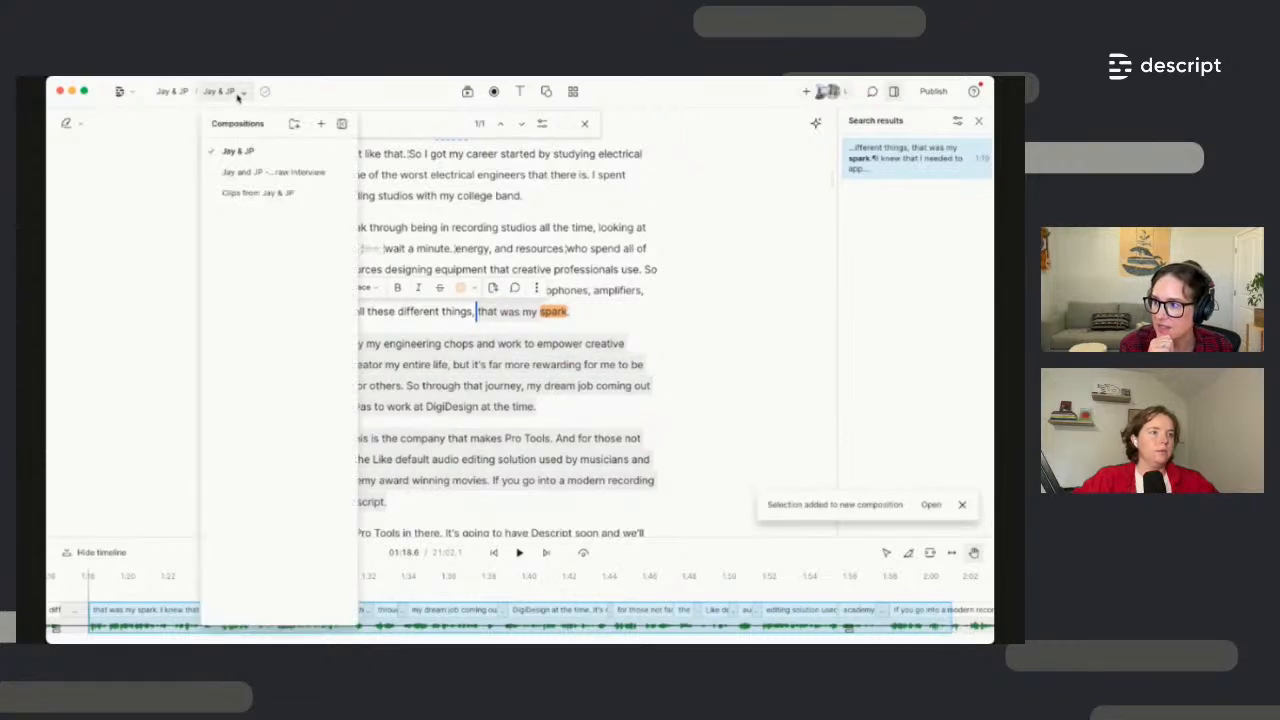
left_click(249, 194)
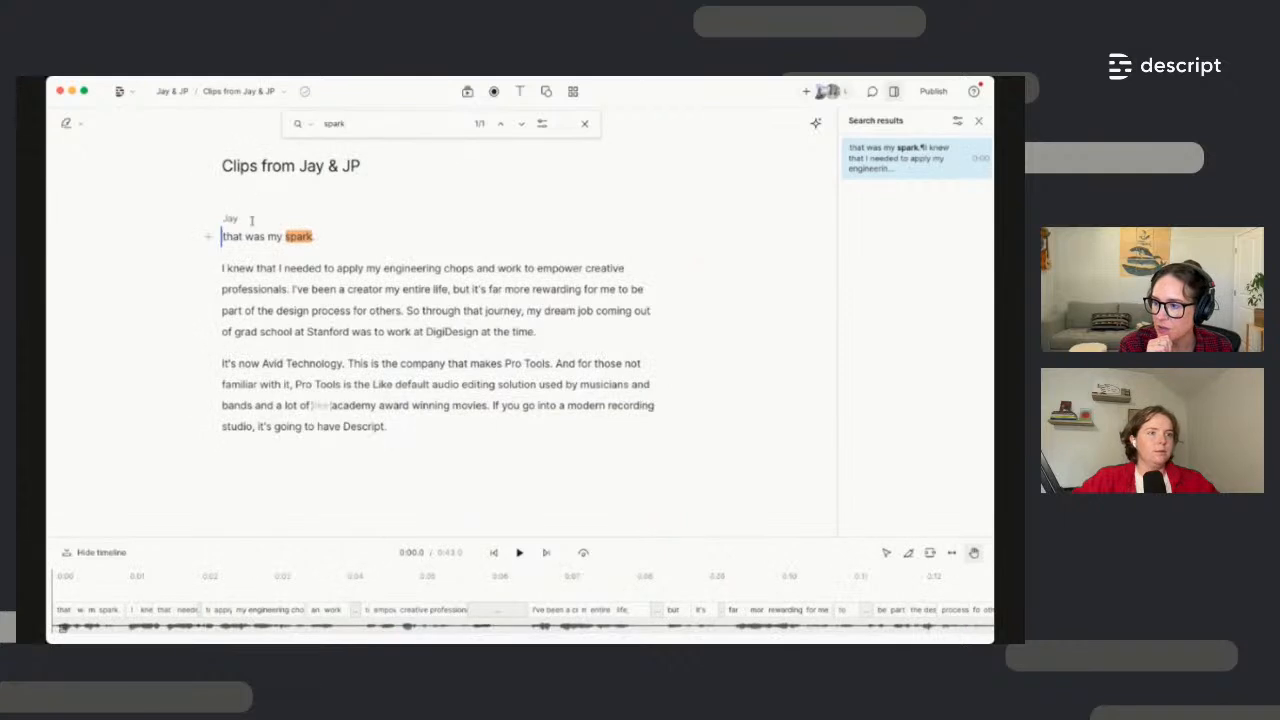
left_click(584, 123)
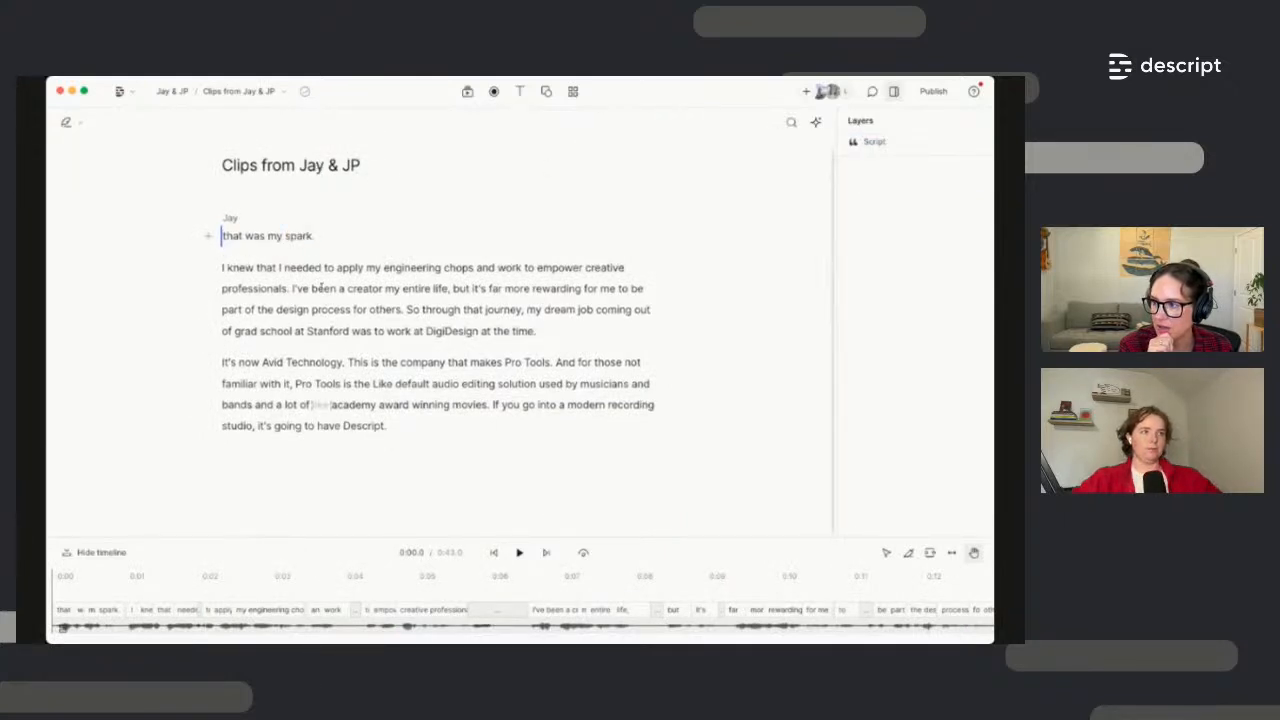
left_click(311, 288)
Rename the new composition to 'Jay select' and dock the Compositions list beside the script
left_click(262, 98)
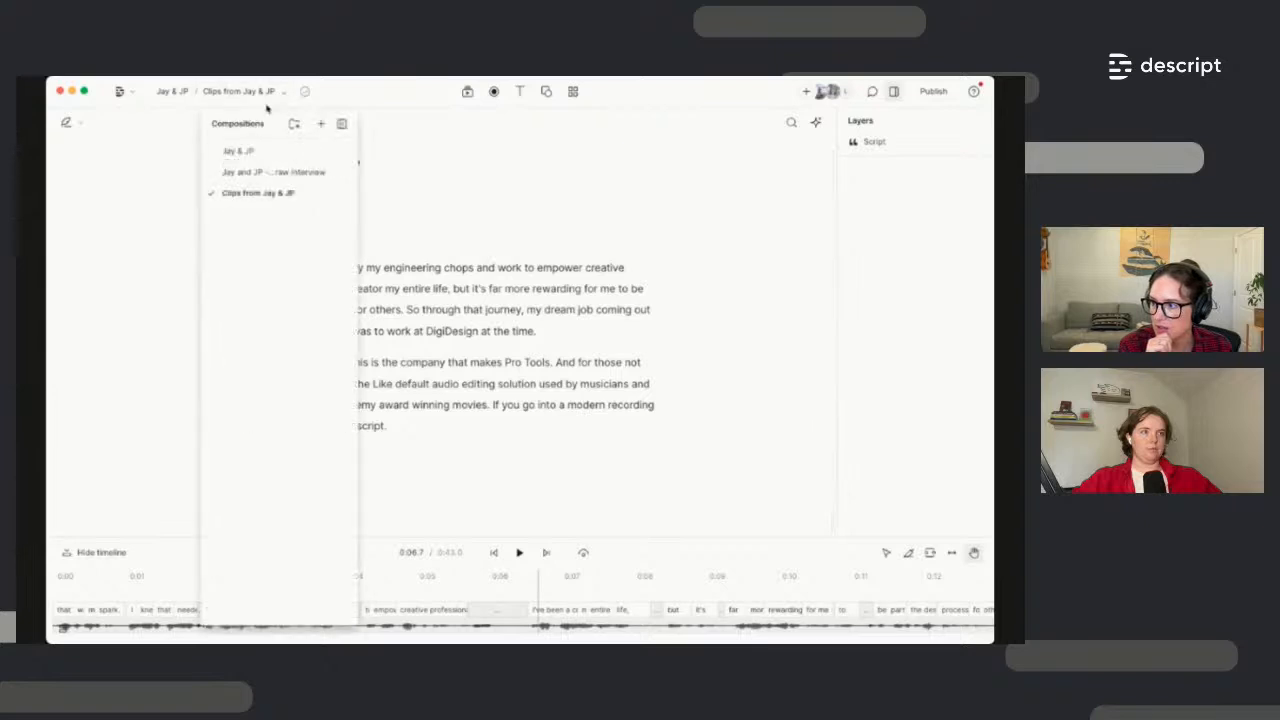
left_click(341, 195)
left_click(381, 194)
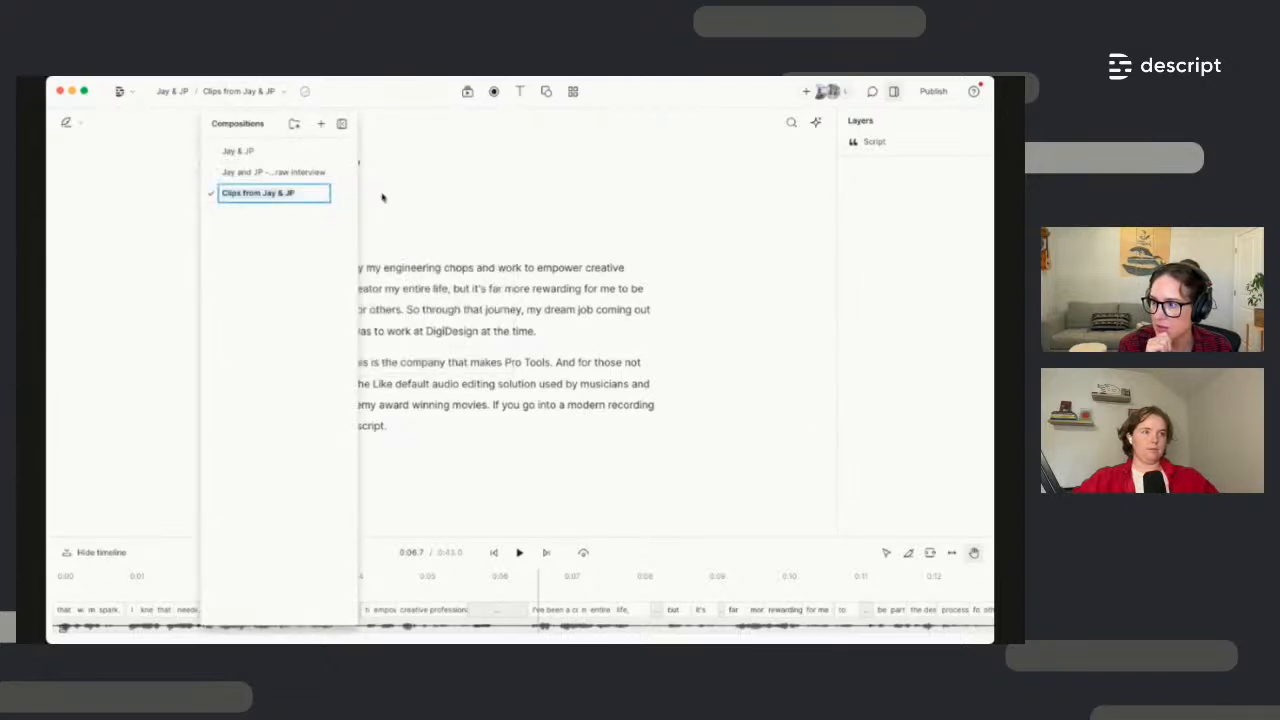
type("Jay select")
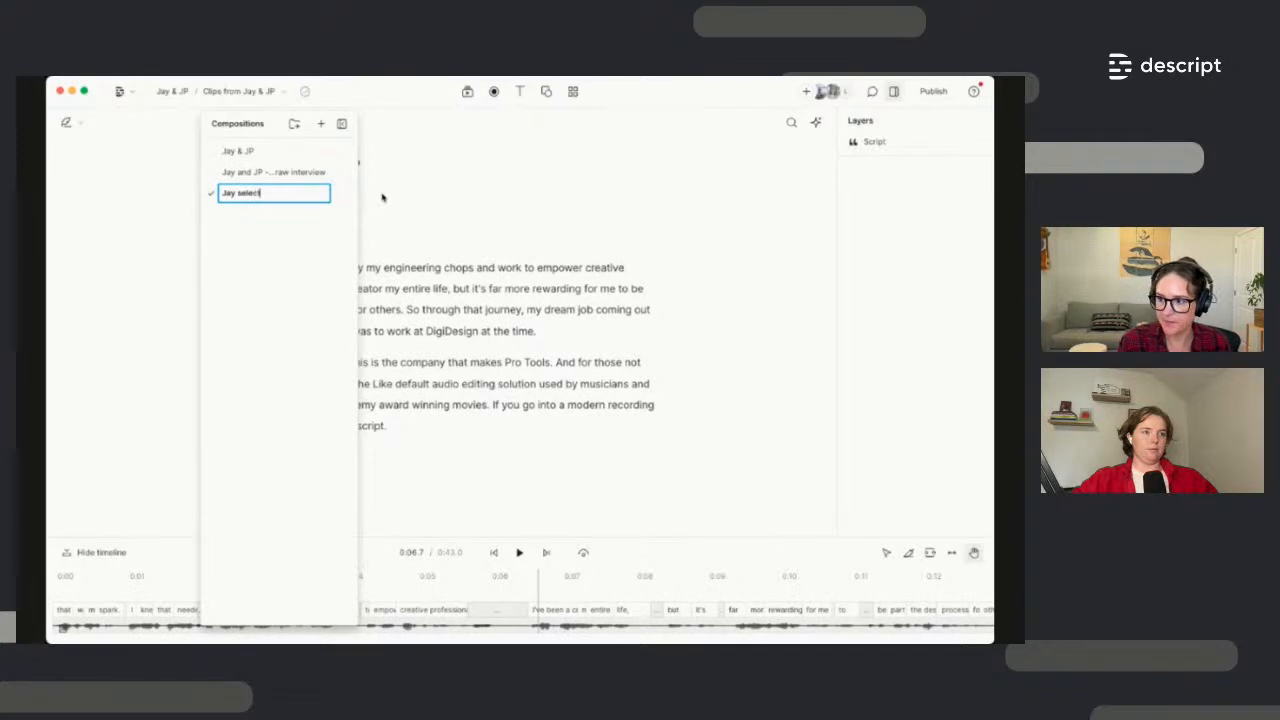
key("Return")
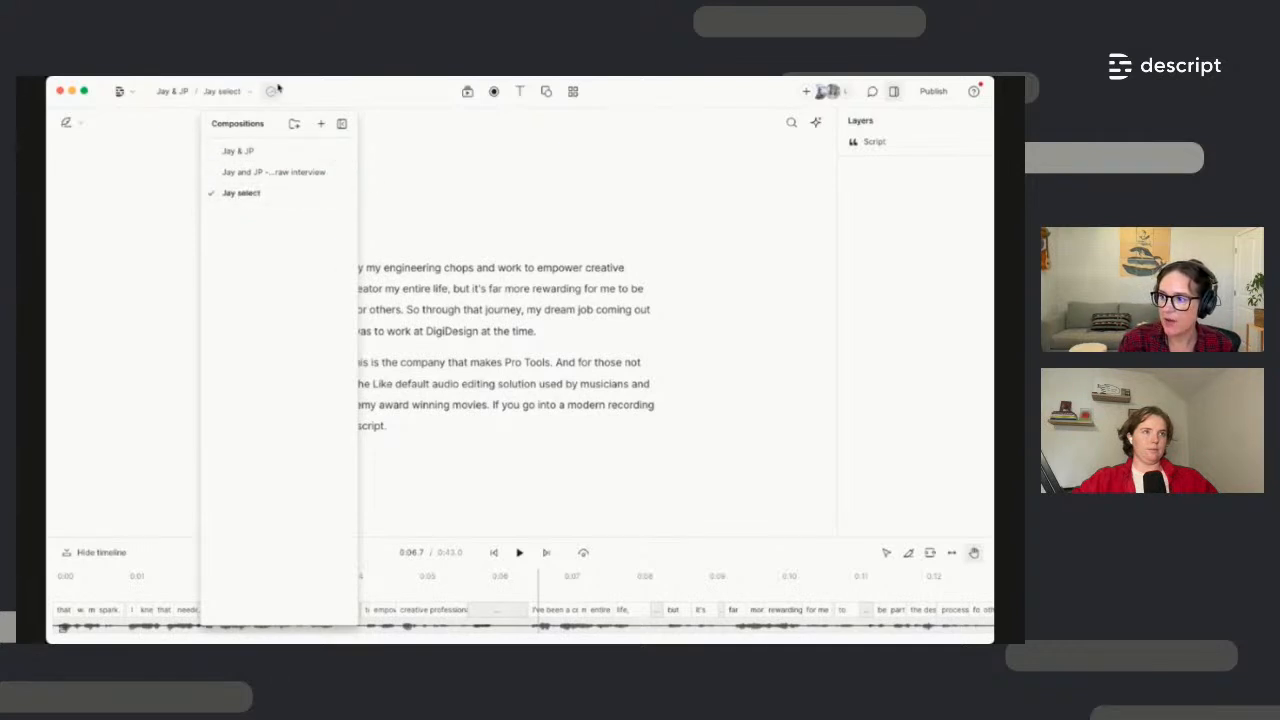
left_click_drag(264, 123, 106, 133)
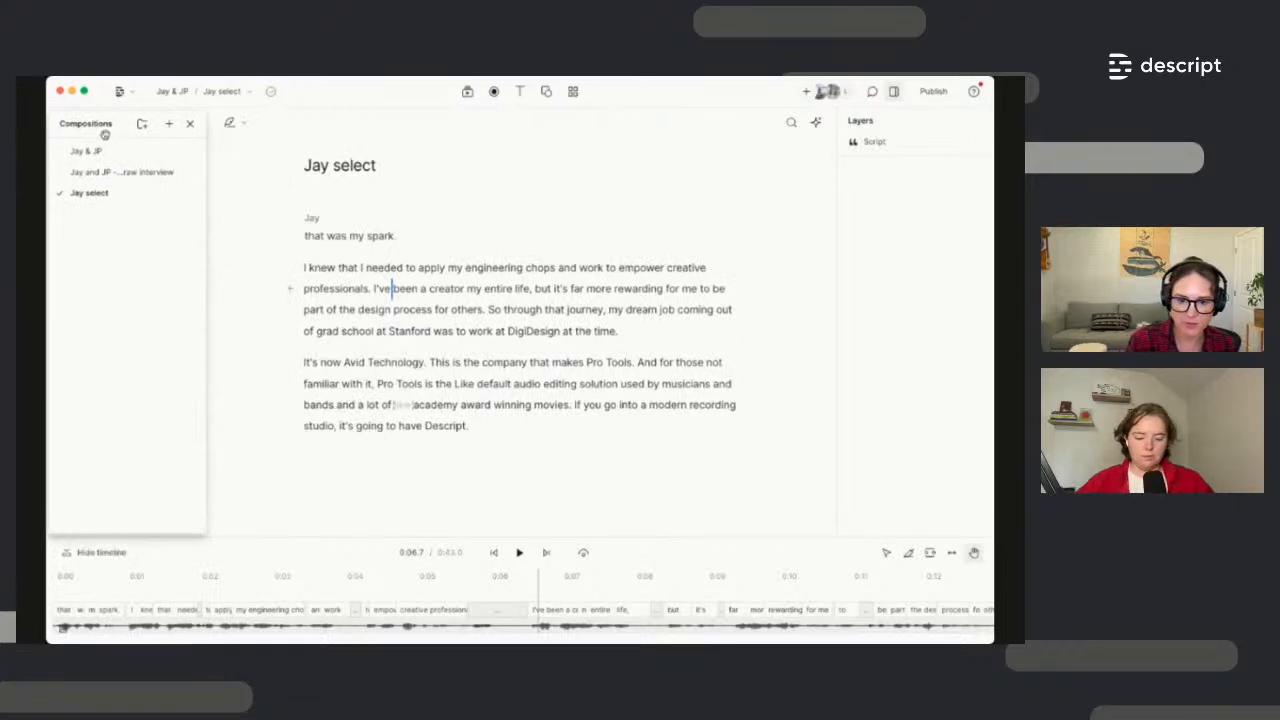
left_click(425, 288)
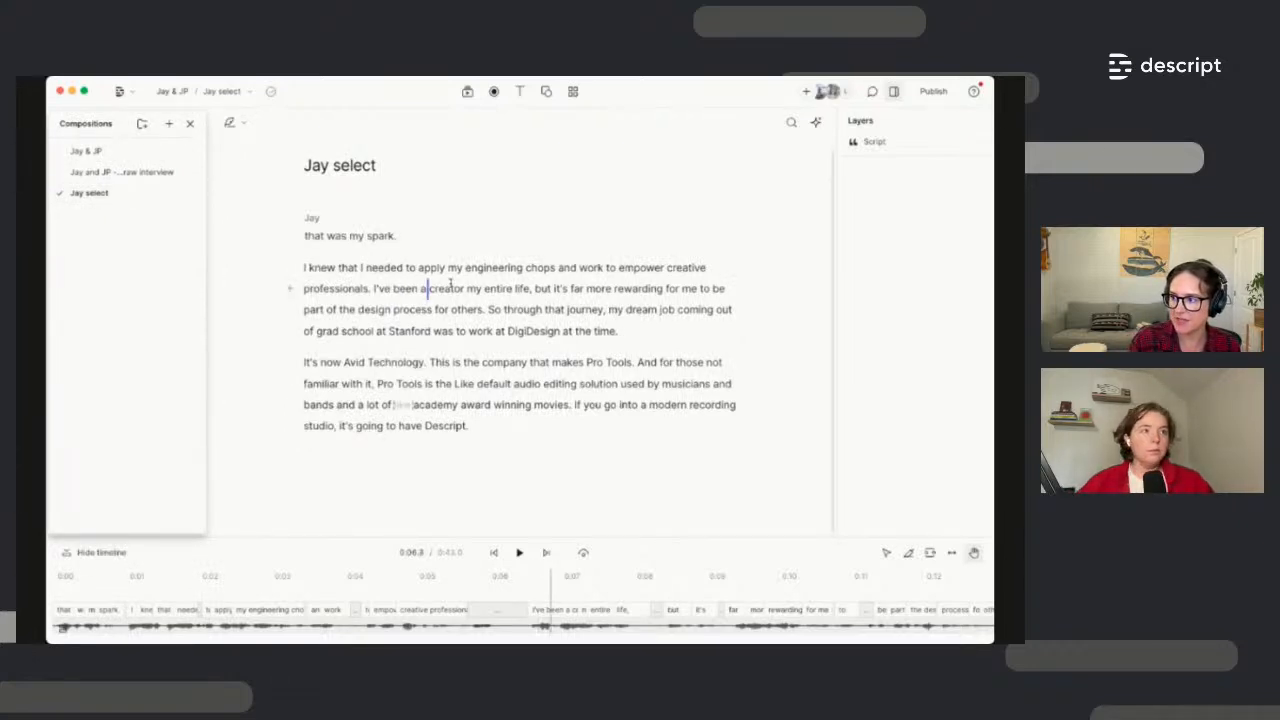
In Jay & JP, highlight the passage from 'that was my spark' to 'Descript' in Mint
left_click(86, 151)
scroll(440, 320, "down", 5)
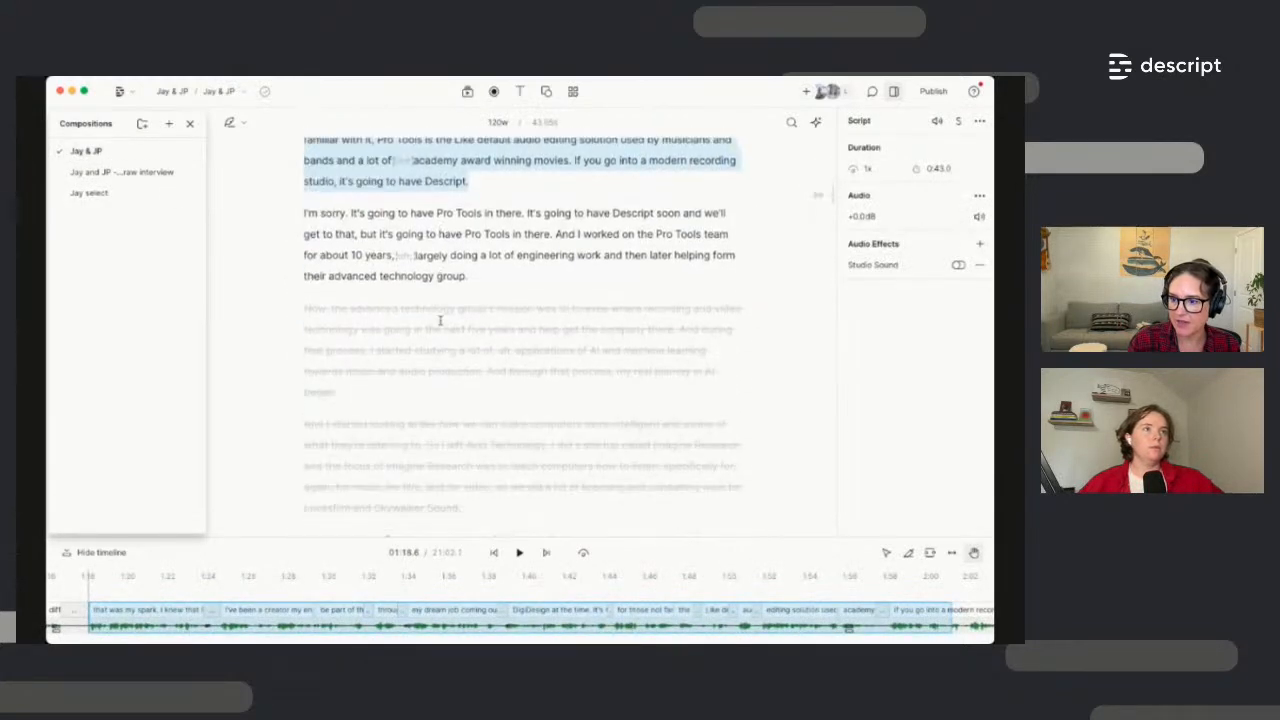
scroll(440, 320, "up", 4)
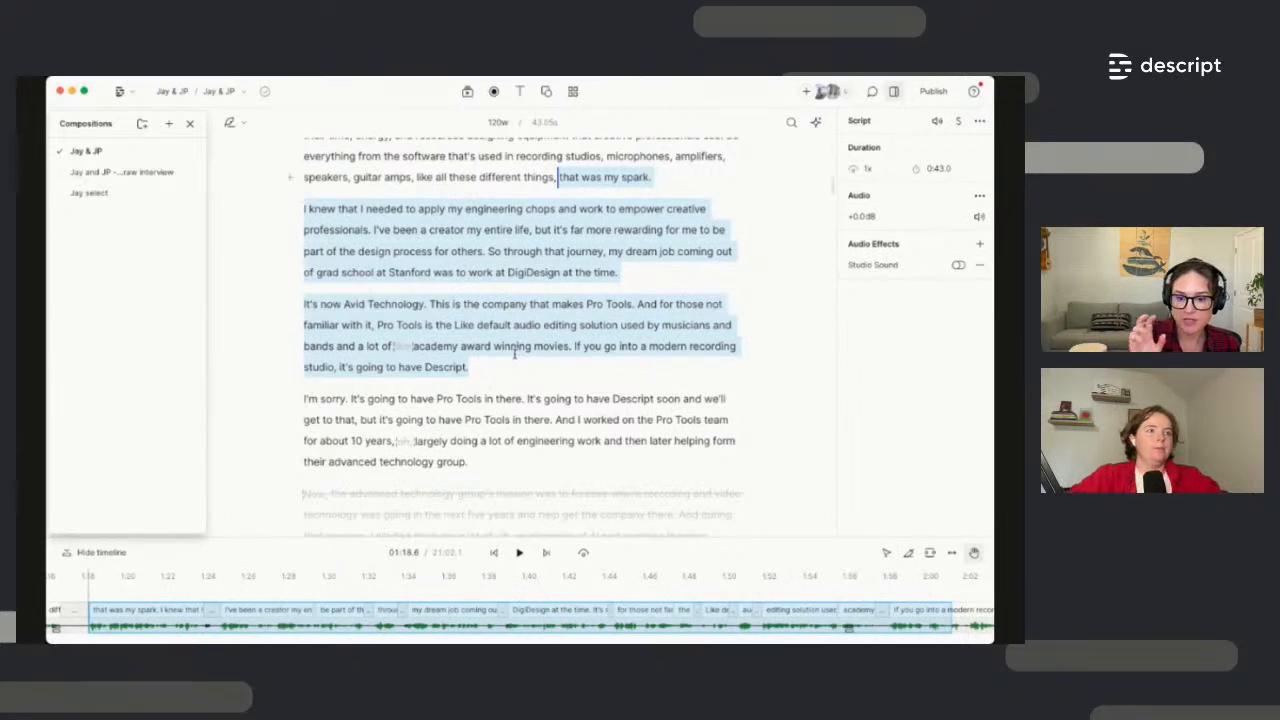
left_click_drag(566, 352, 558, 180)
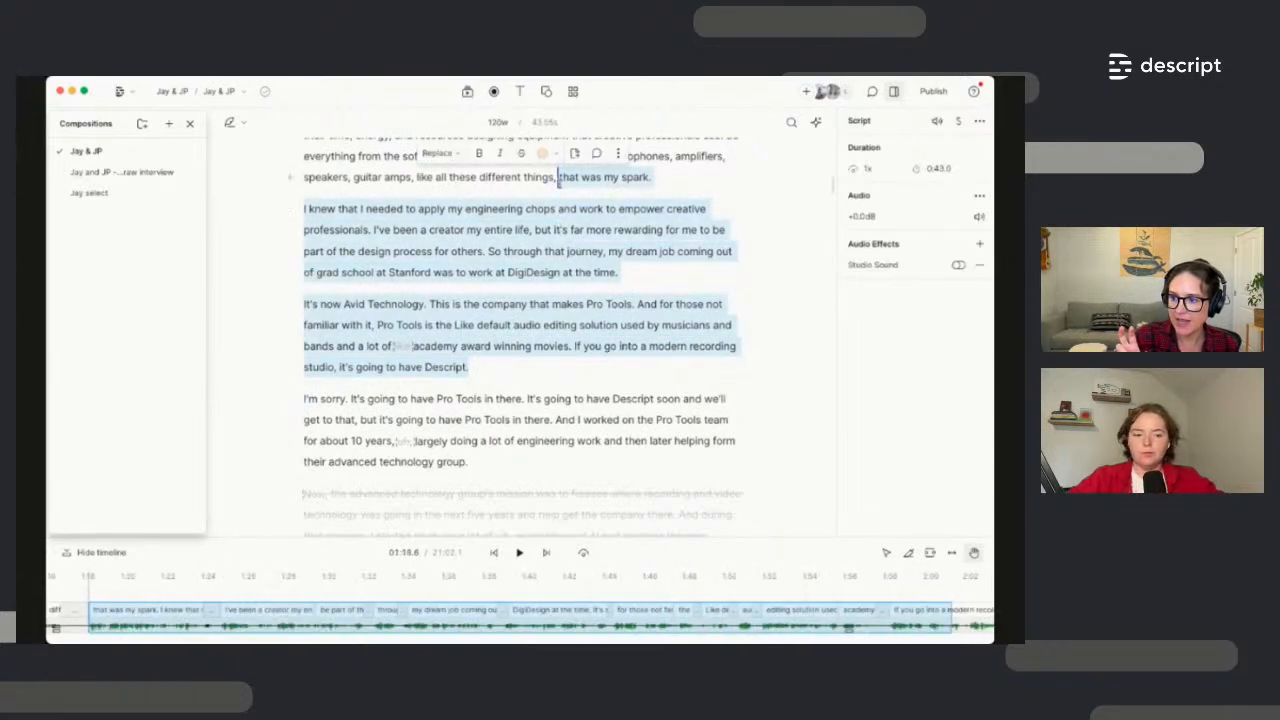
left_click(556, 156)
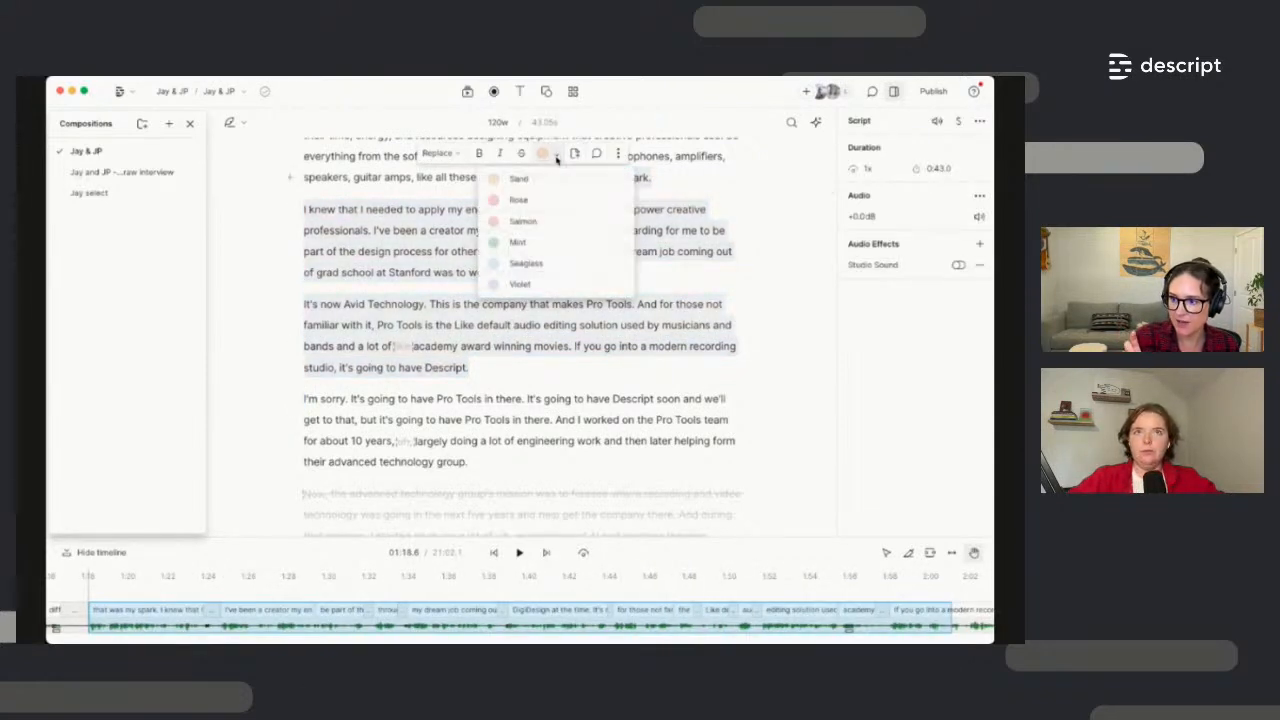
left_click(560, 244)
Highlight the Pandora paragraph in Mint
scroll(548, 358, "down", 5)
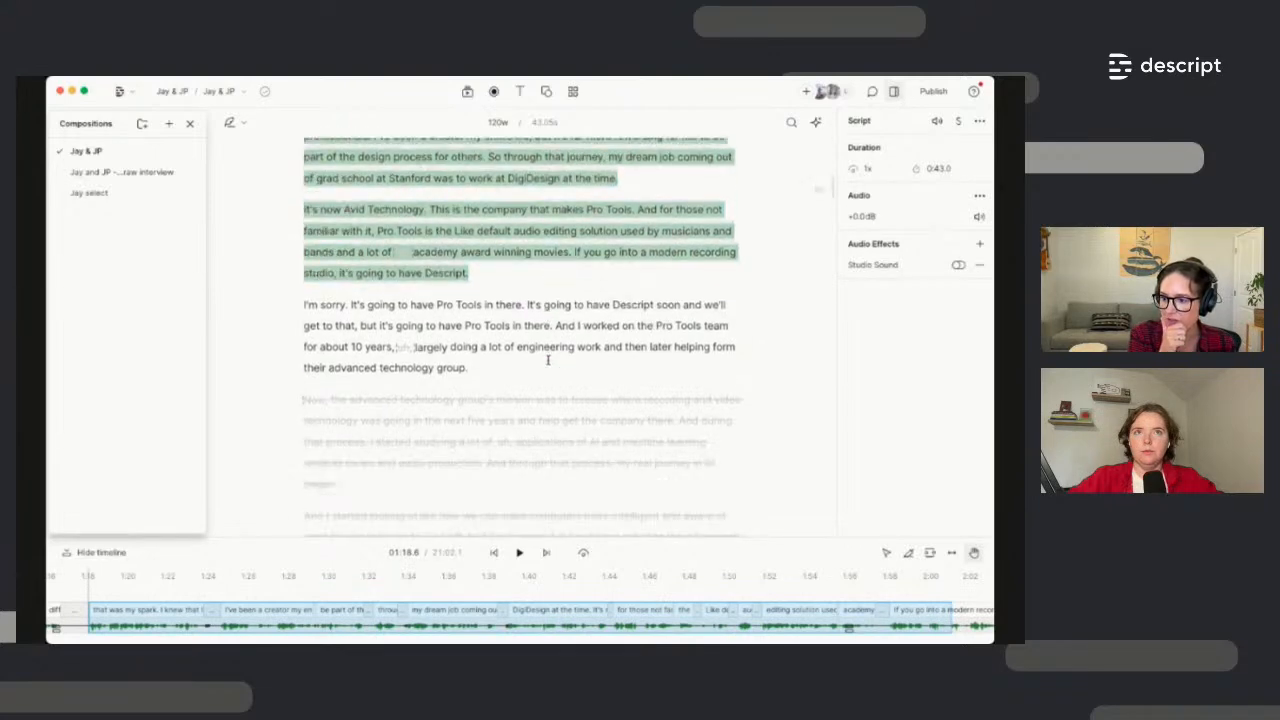
scroll(548, 358, "down", 3)
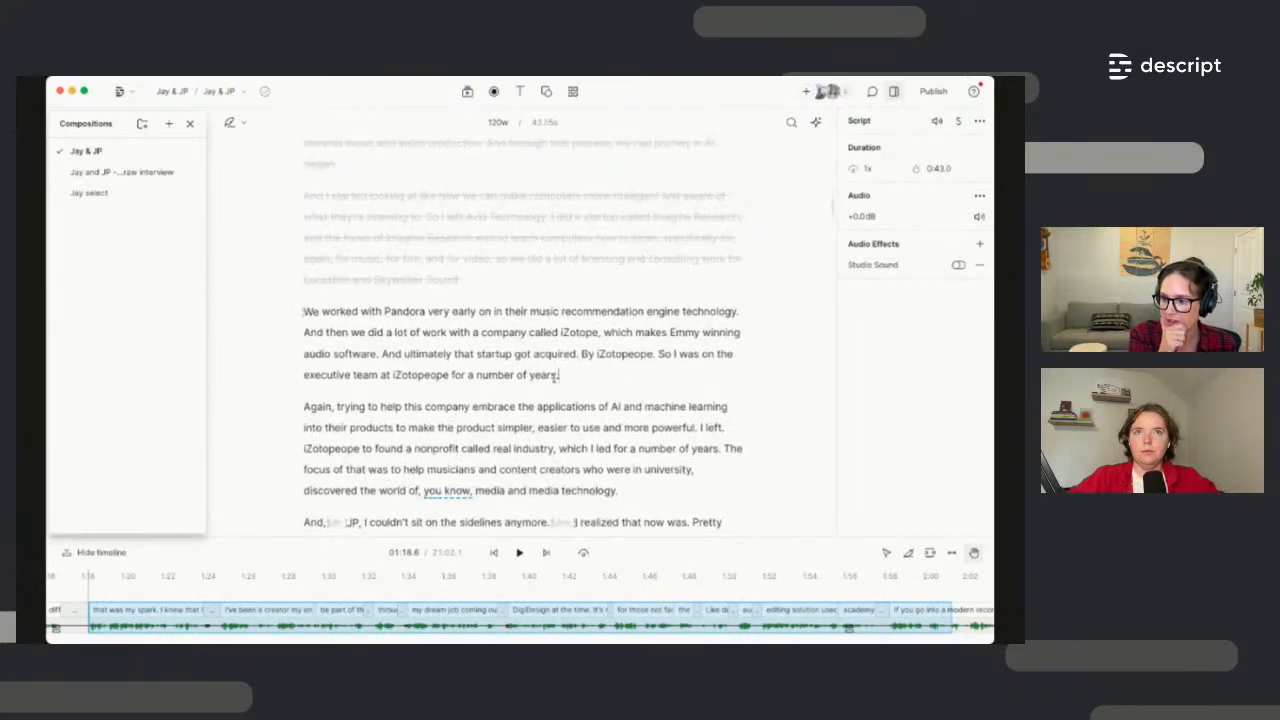
left_click_drag(557, 375, 303, 312)
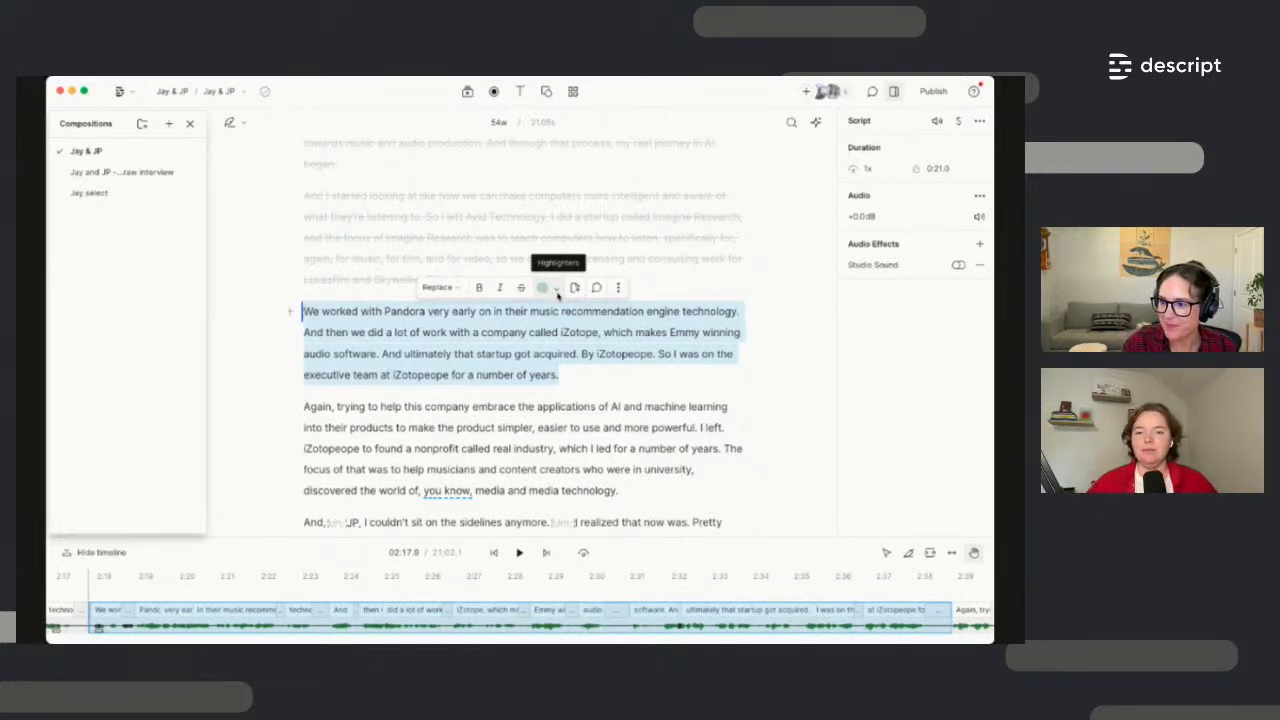
left_click(557, 291)
left_click(533, 375)
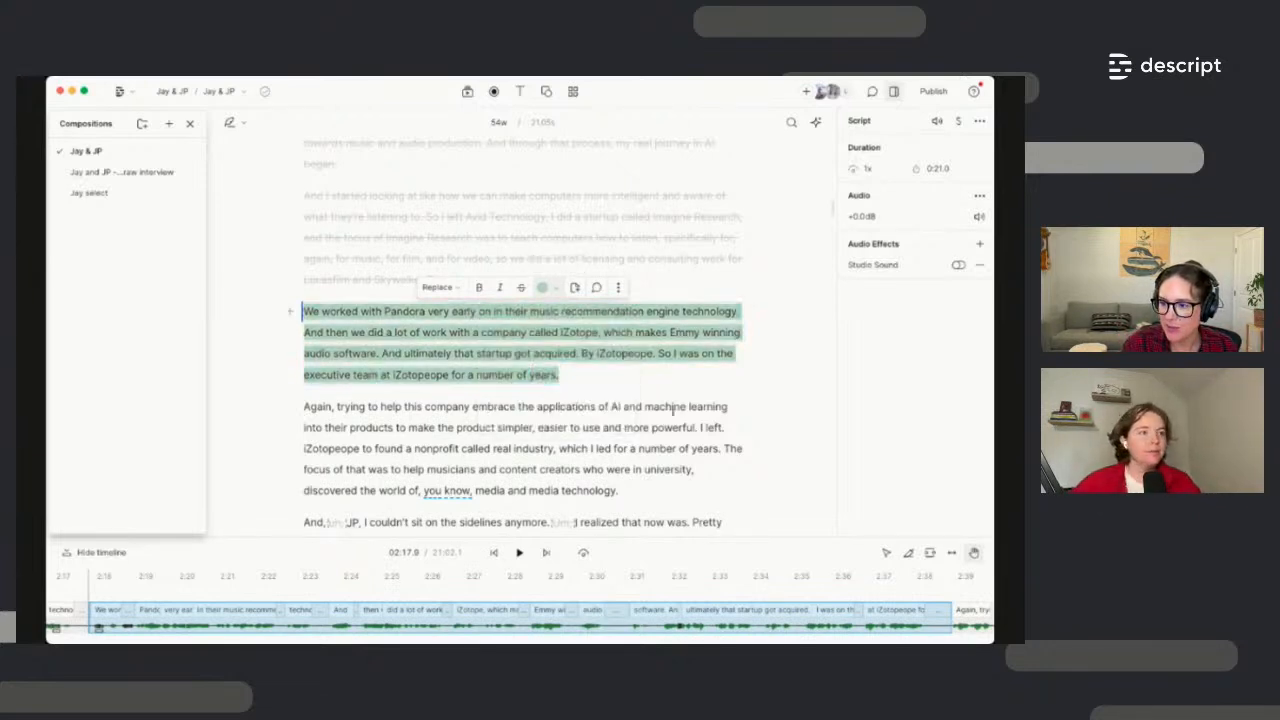
Change the Pandora paragraph's highlight from Mint to blue, then bring up the AI actions list
scroll(669, 404, "up", 2)
scroll(669, 404, "up", 8)
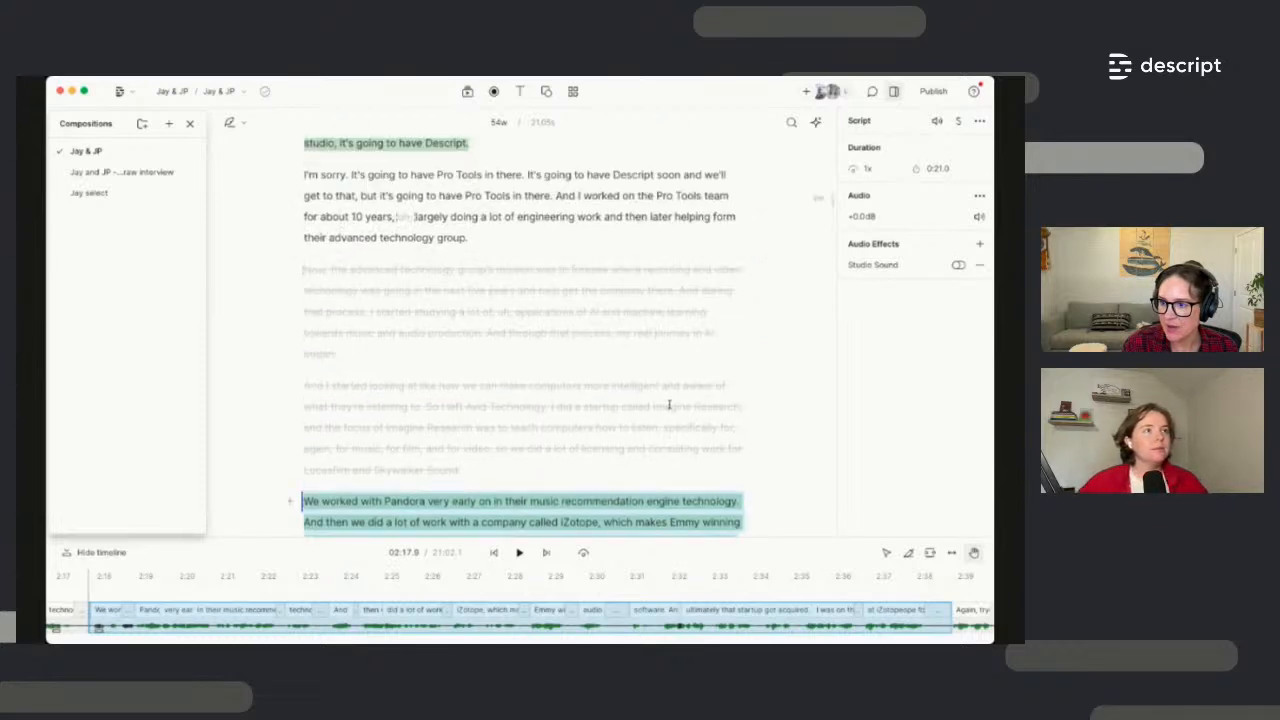
scroll(541, 397, "down", 8)
left_click_drag(557, 429, 297, 369)
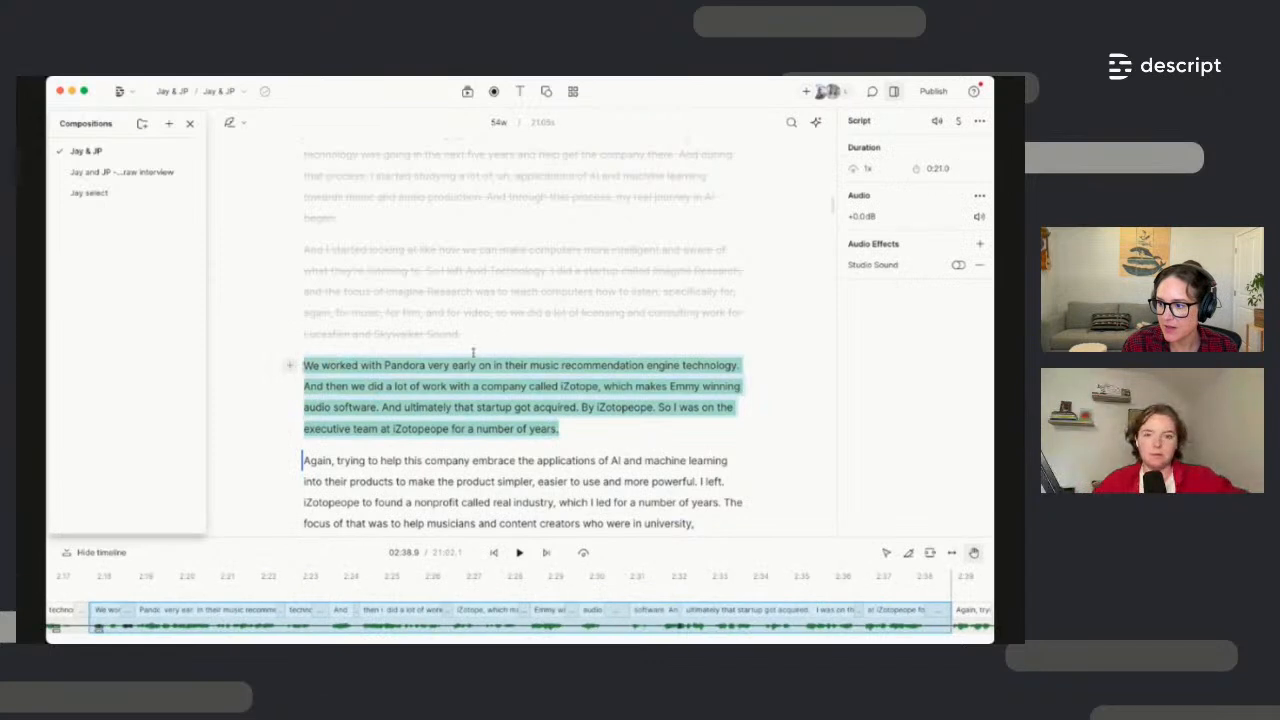
left_click(555, 342)
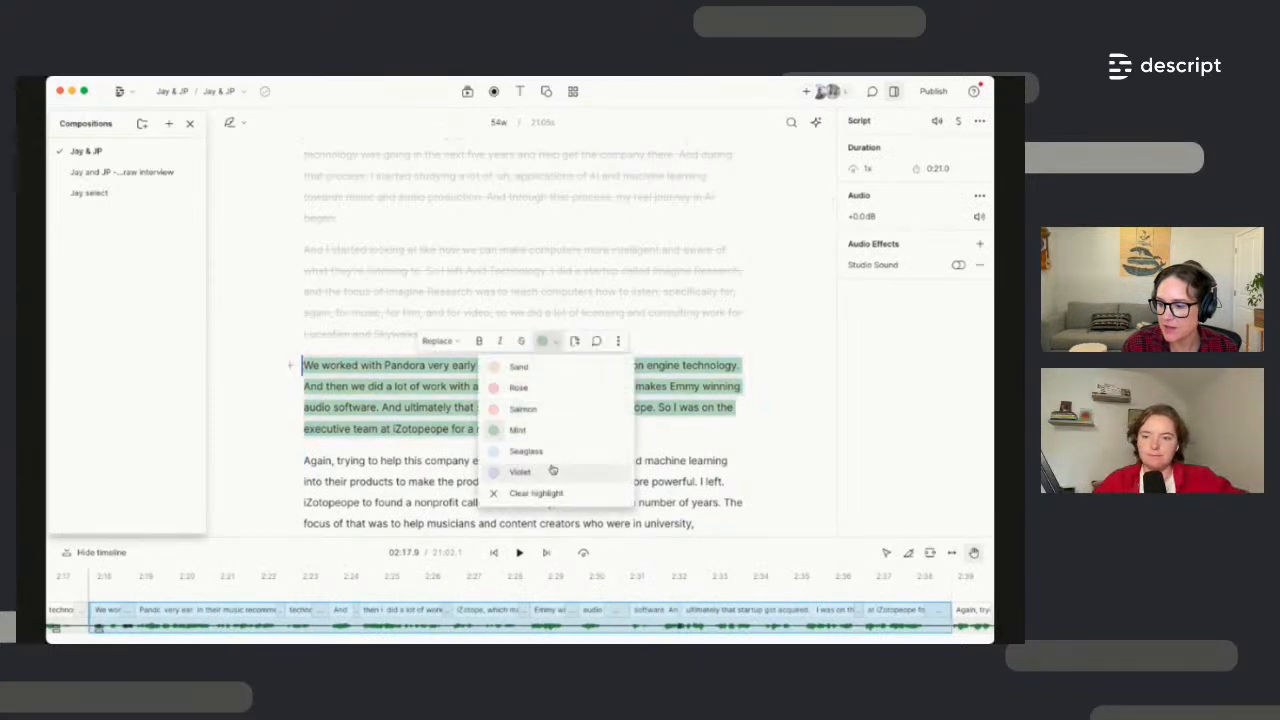
left_click(550, 447)
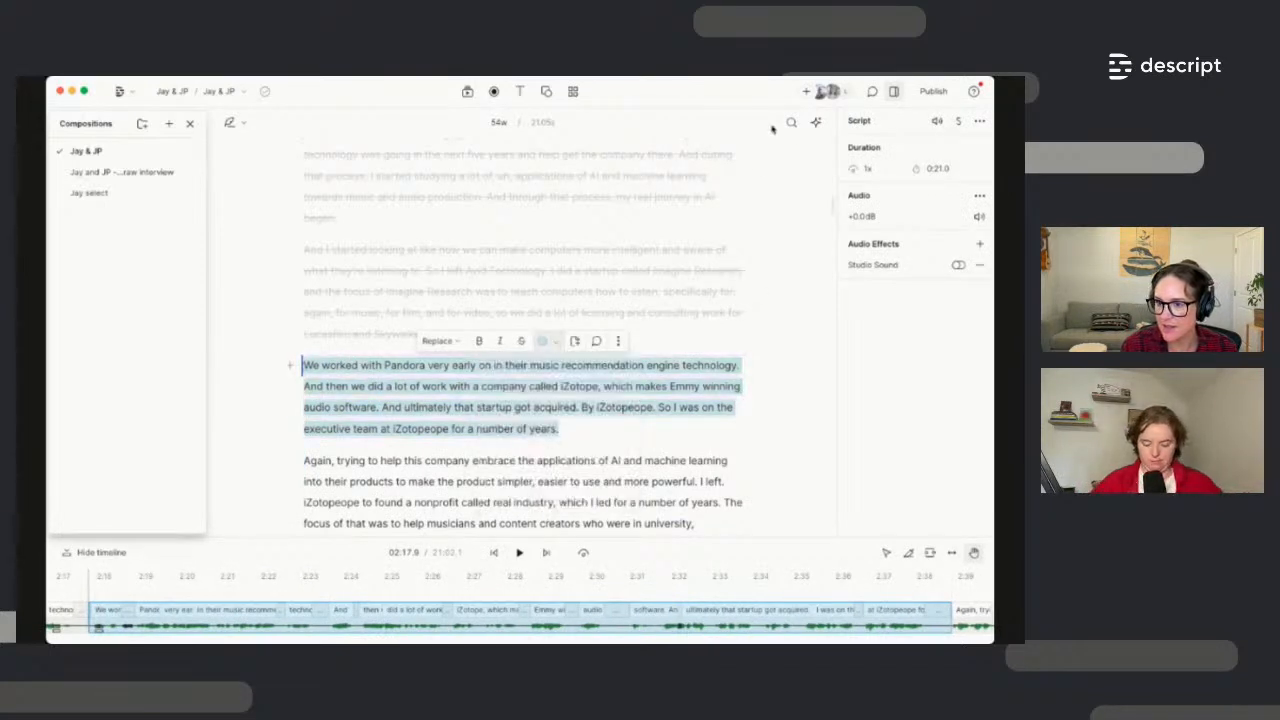
left_click(817, 122)
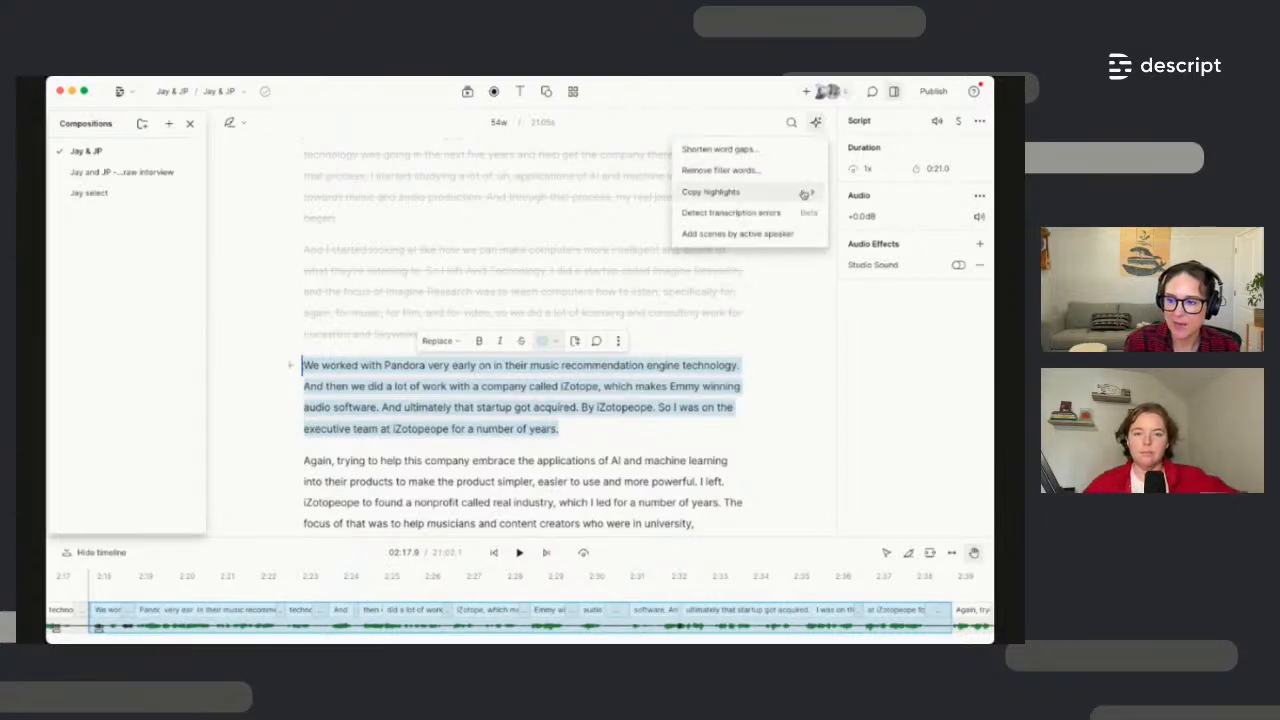
Copy all highlights and create a new empty Untitled composition
mouse_move(803, 193)
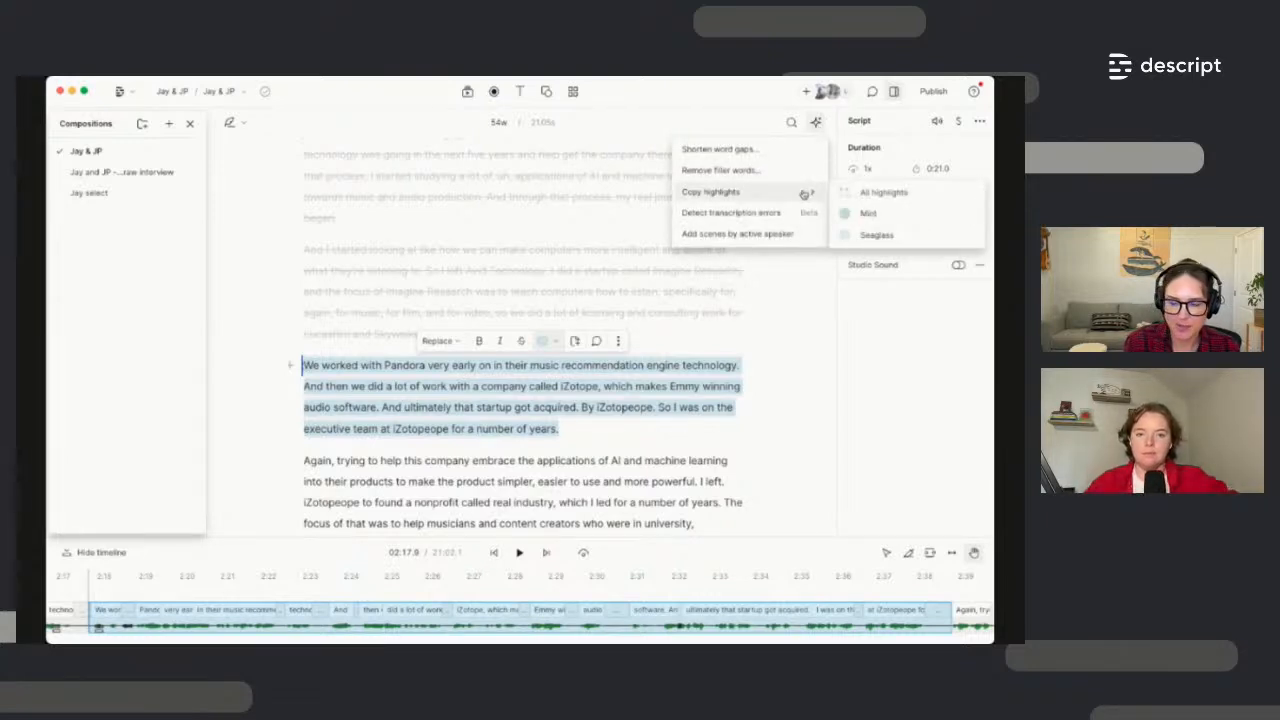
left_click(897, 193)
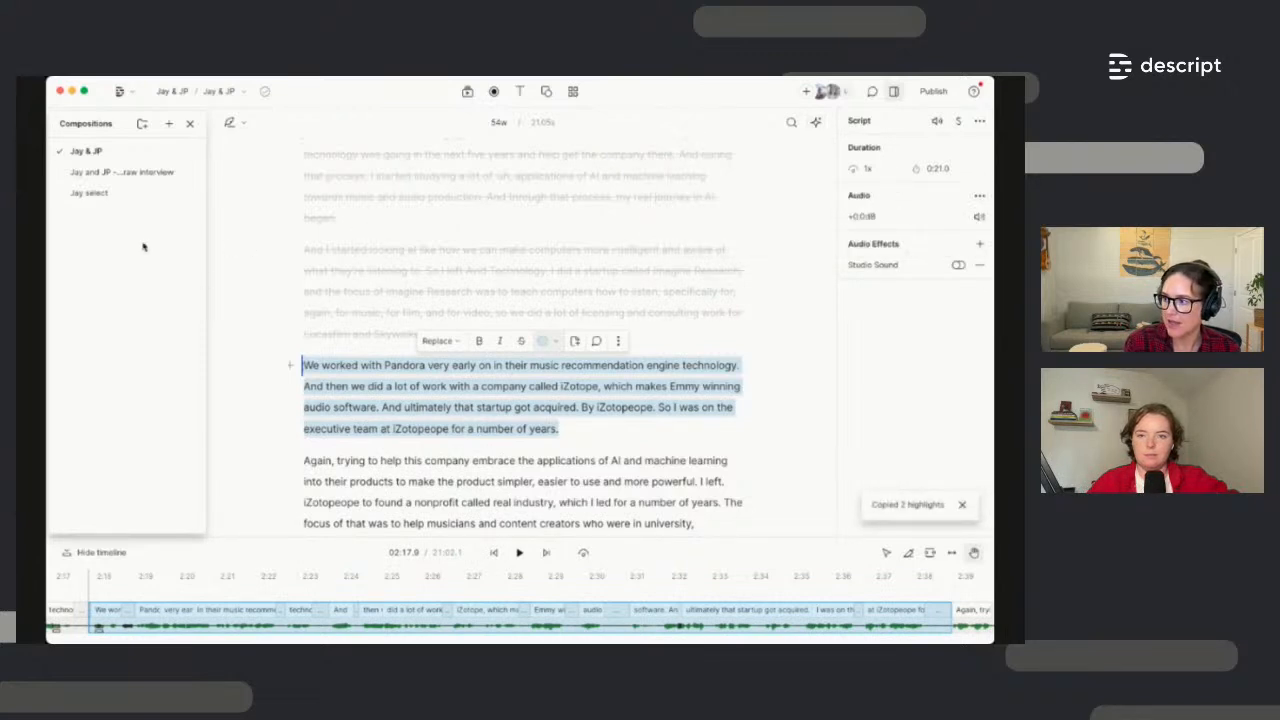
left_click(169, 124)
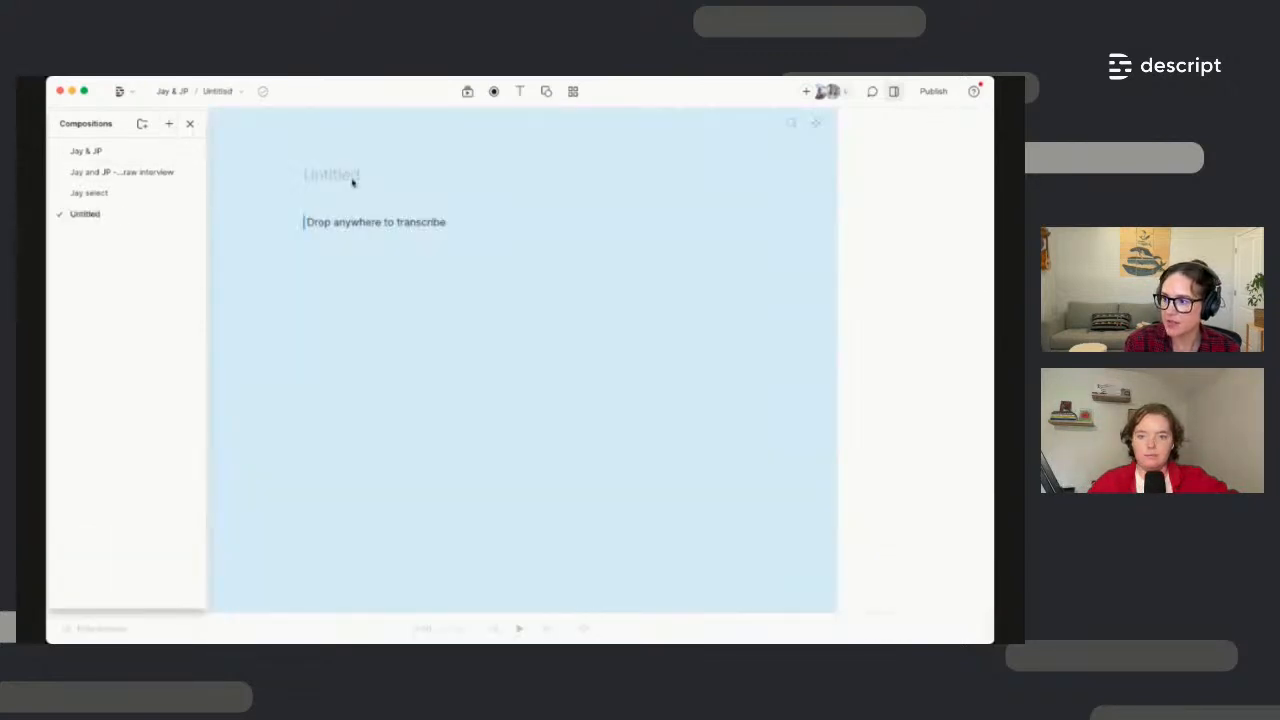
left_click(337, 234)
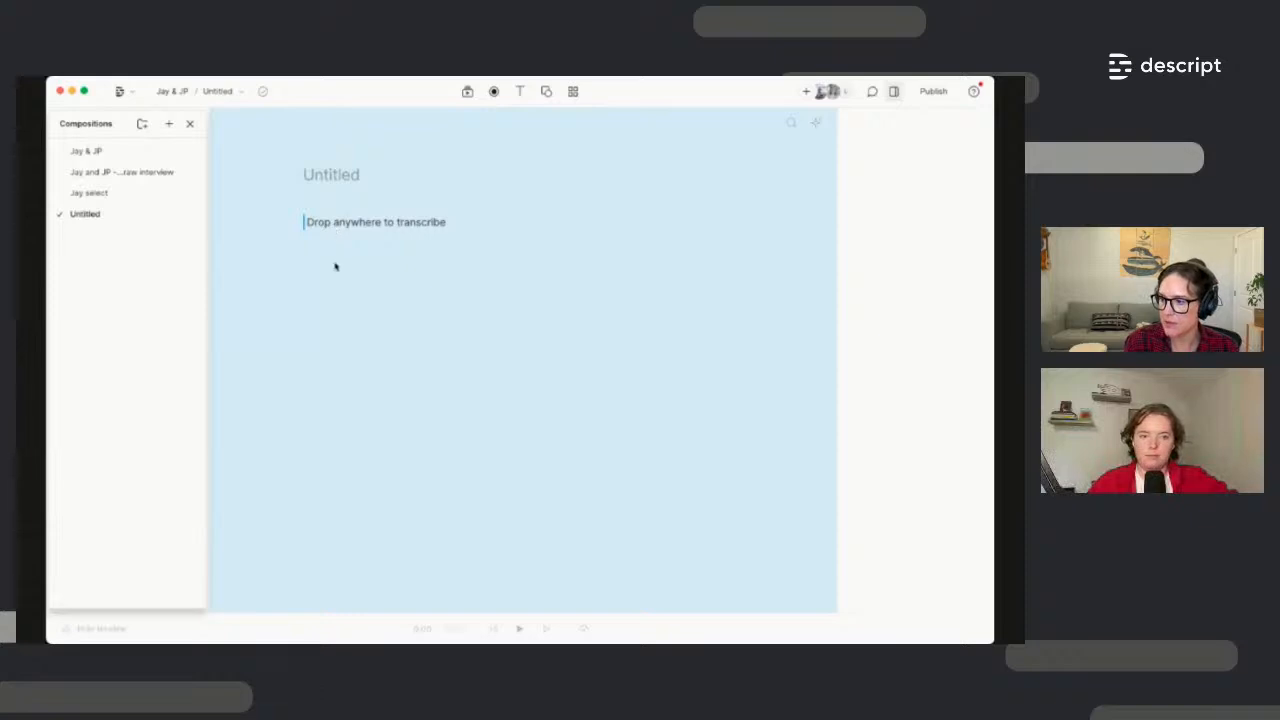
Paste the highlights into Jay select, then select and delete the pasted paragraphs
left_click(111, 197)
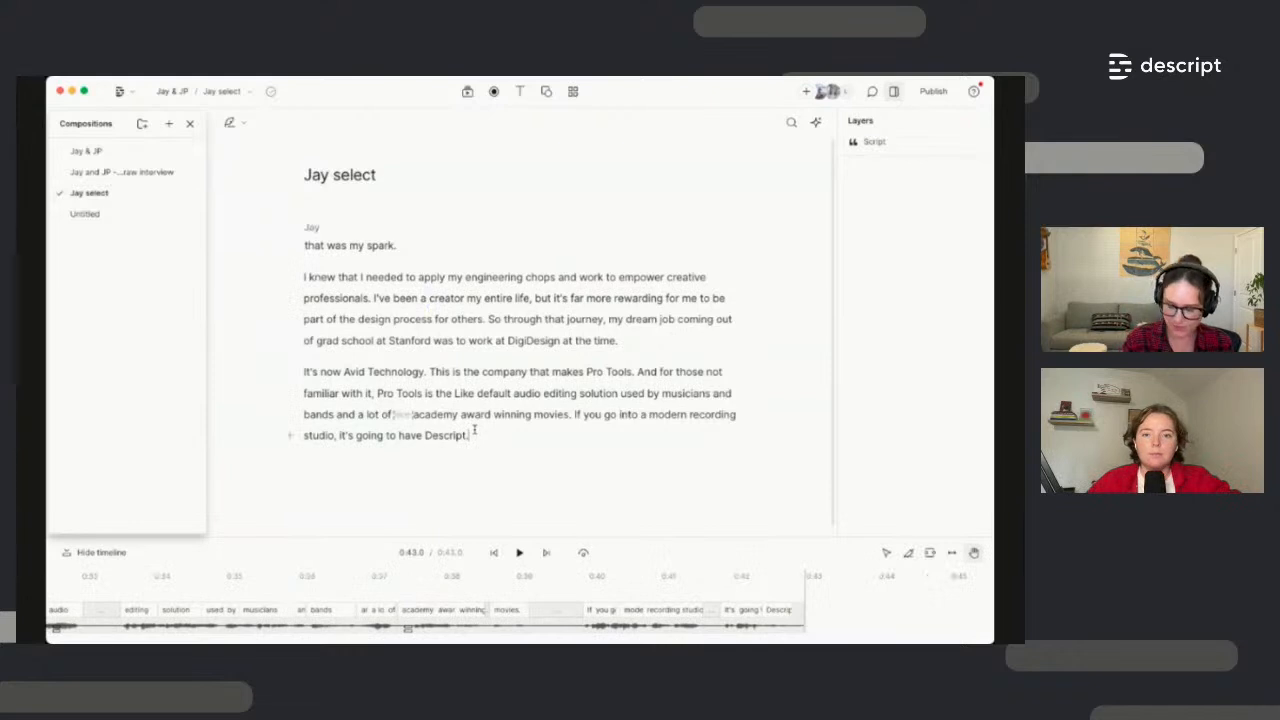
key("Return")
key("ctrl+v")
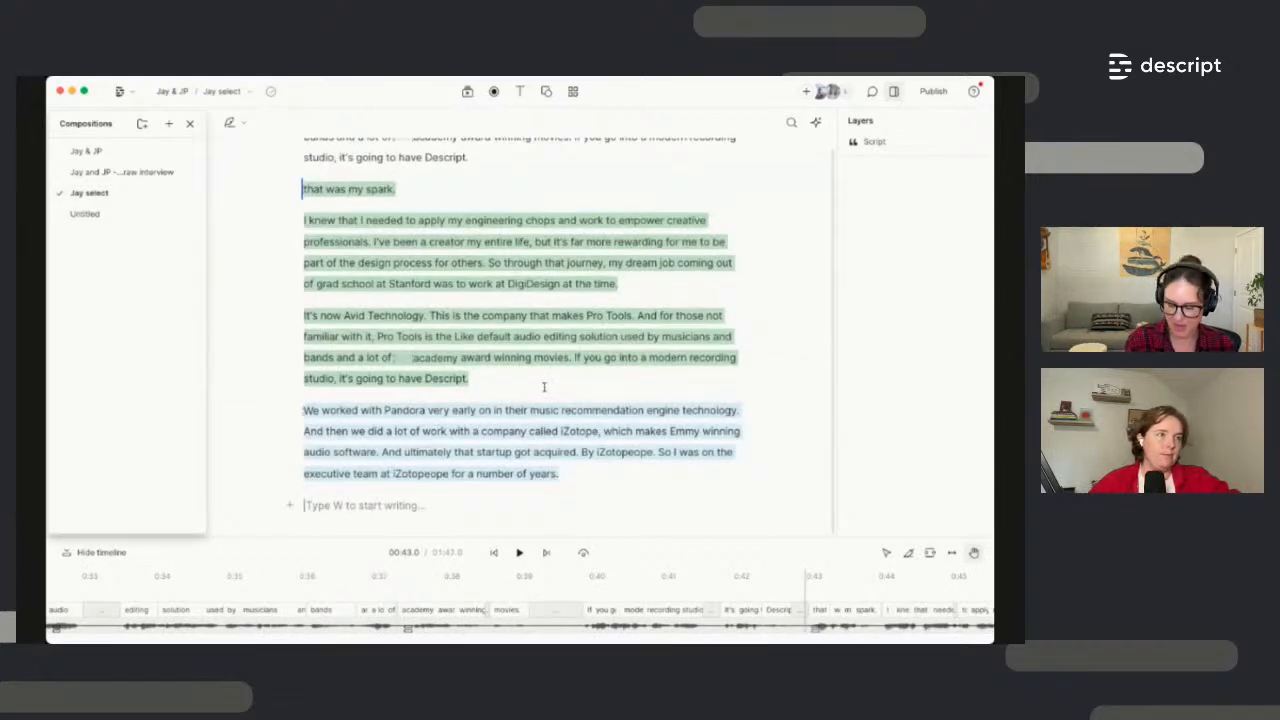
scroll(544, 386, "up", 1)
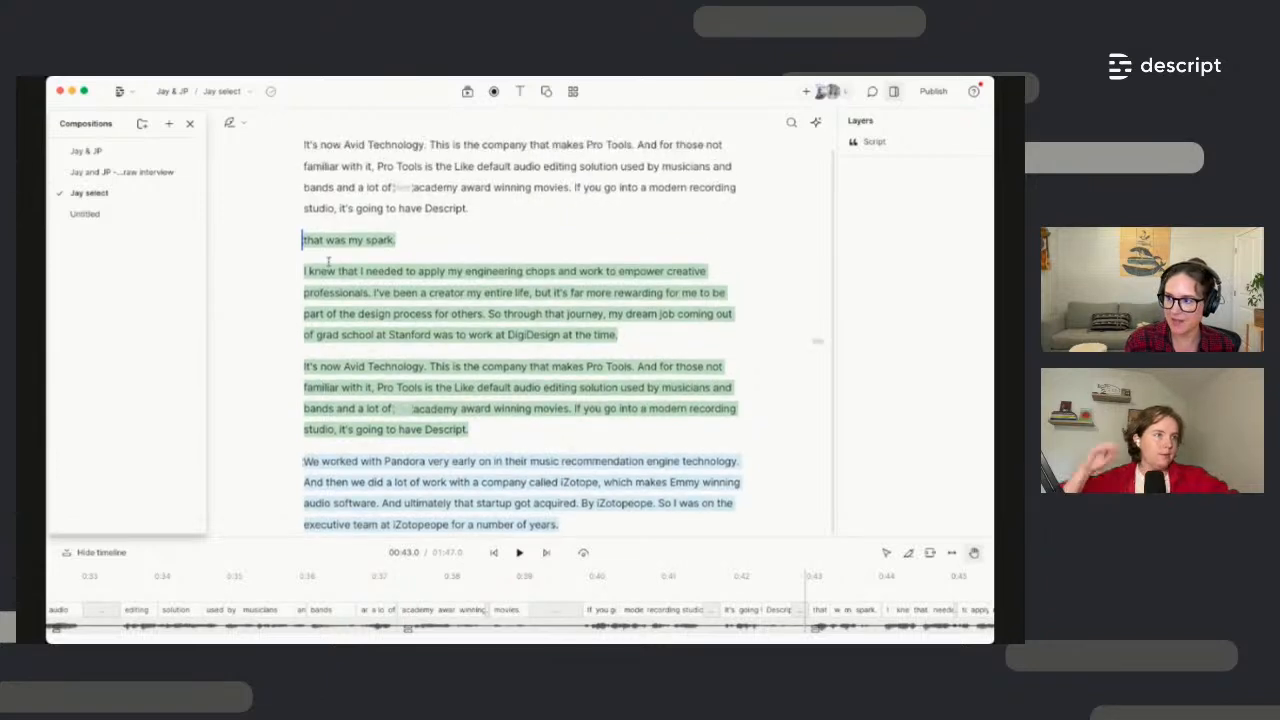
scroll(470, 494, "down", 1)
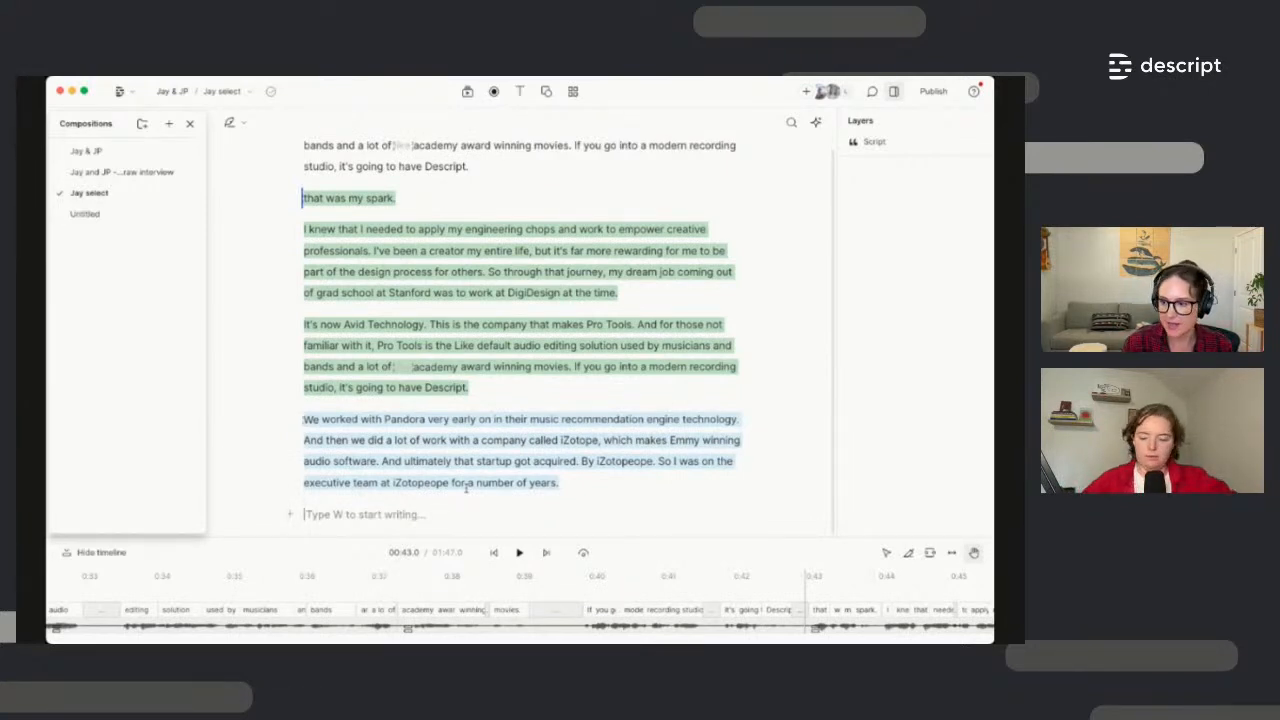
left_click(530, 461)
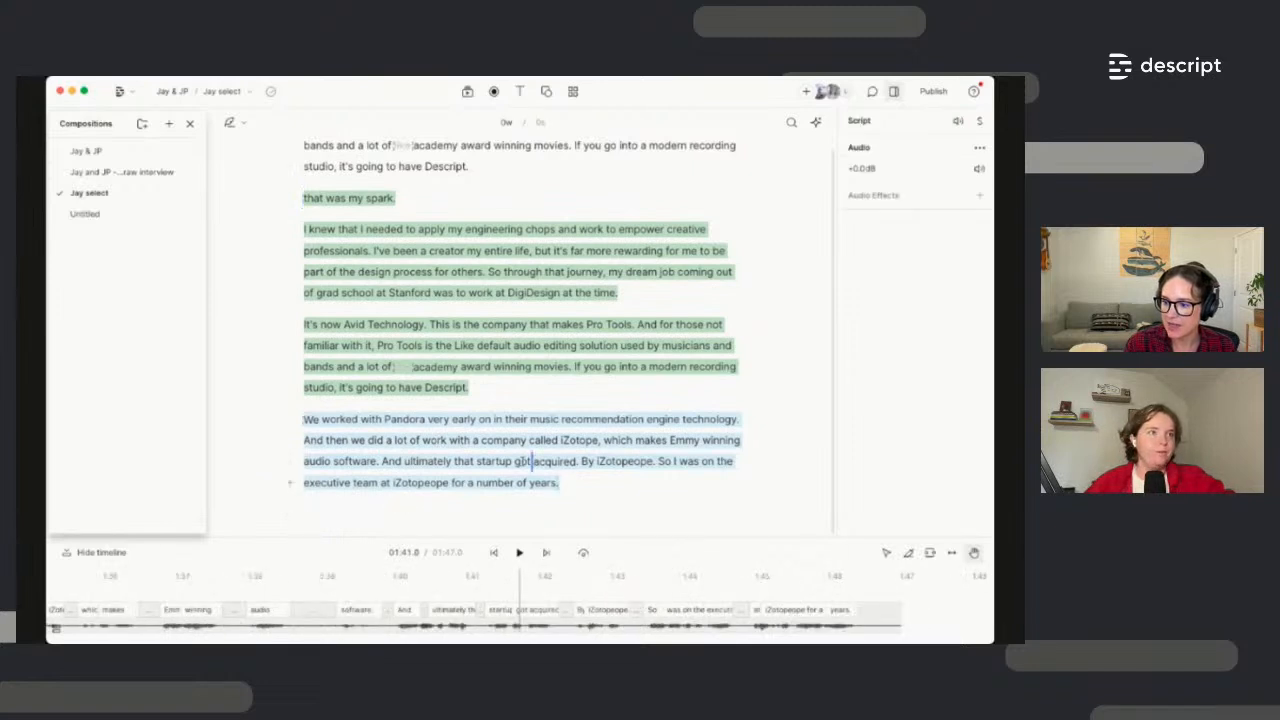
left_click_drag(556, 483, 304, 203)
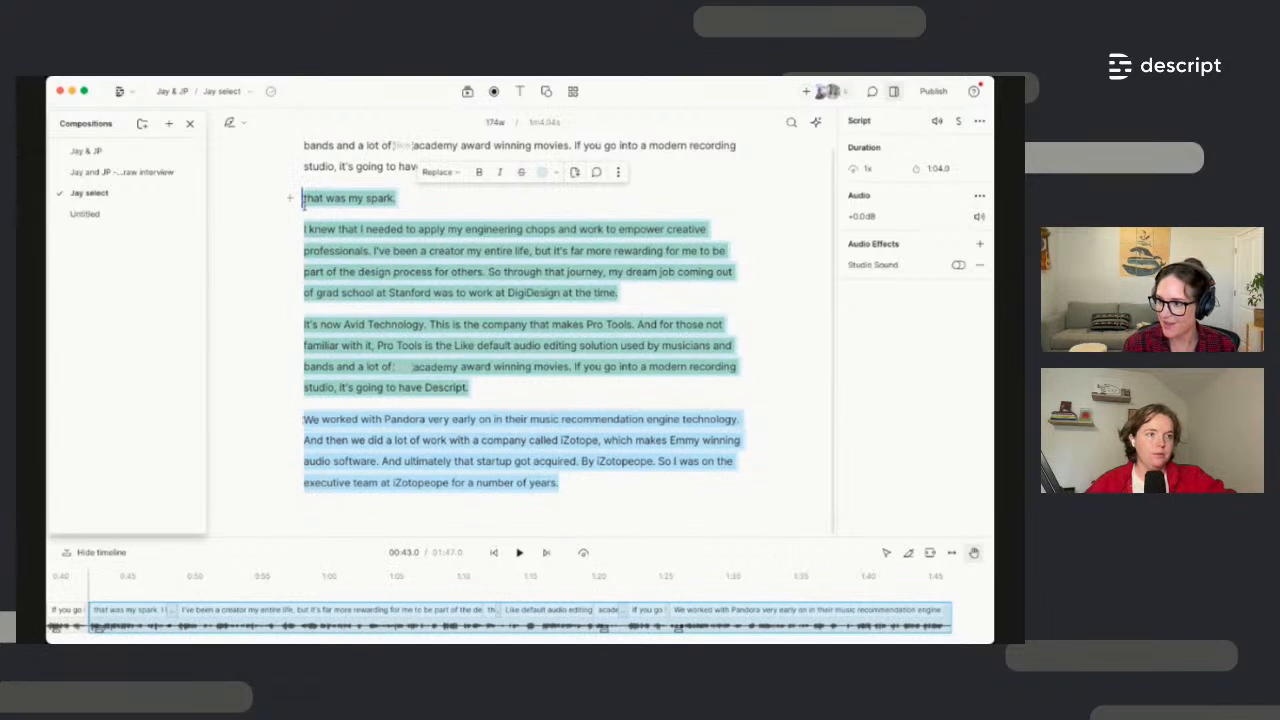
key("BackSpace")
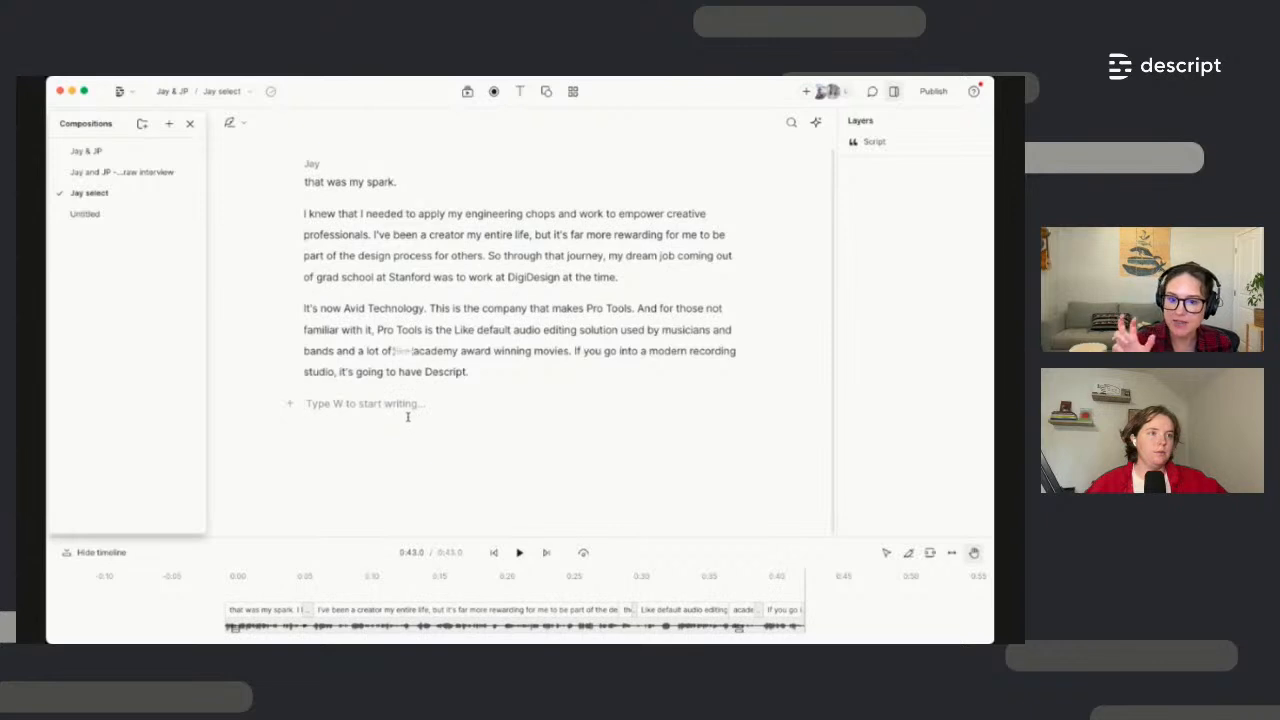
scroll(508, 309, "up", 2)
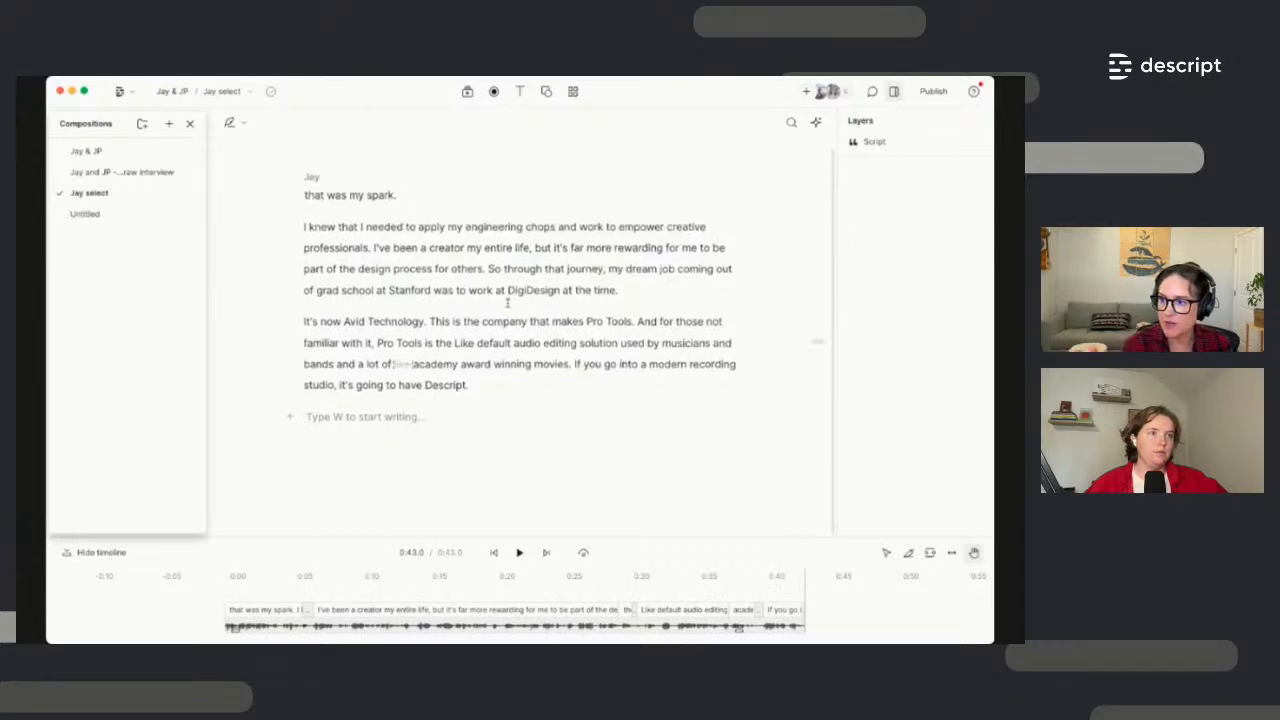
Apply the Round Waveform Audiogram template from the Gallery's Audiograms category
left_click(574, 92)
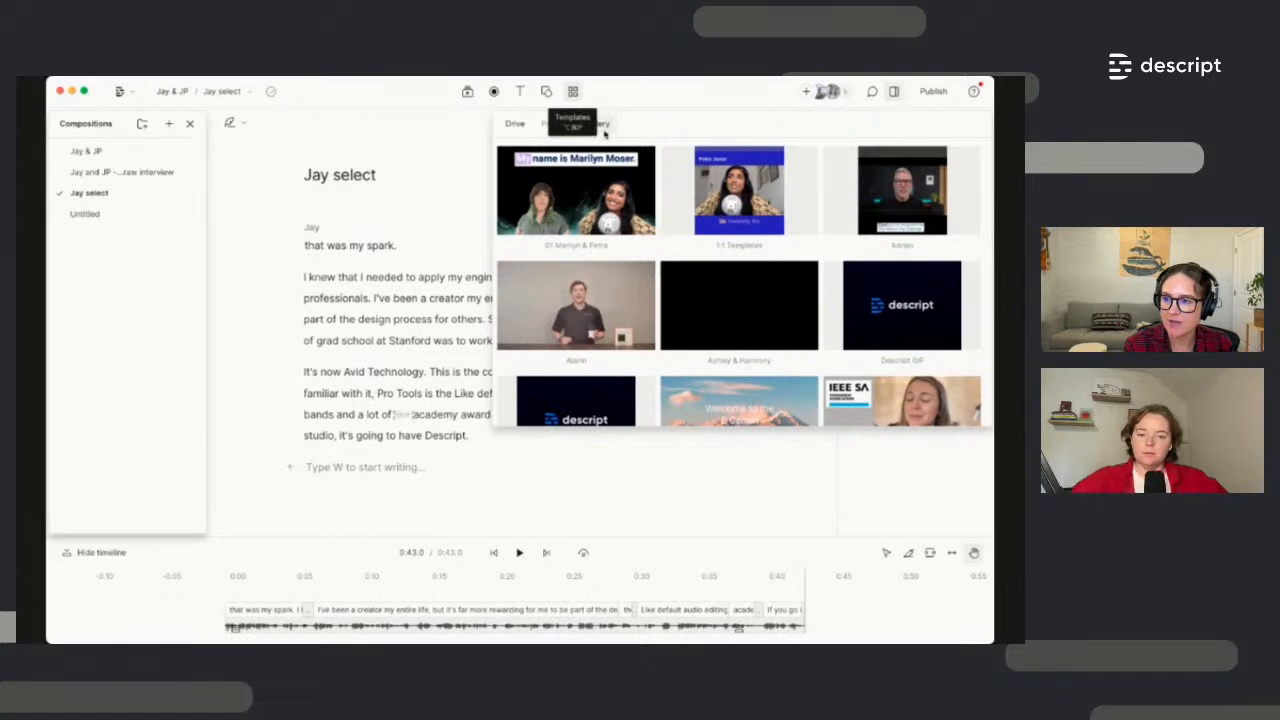
left_click(600, 127)
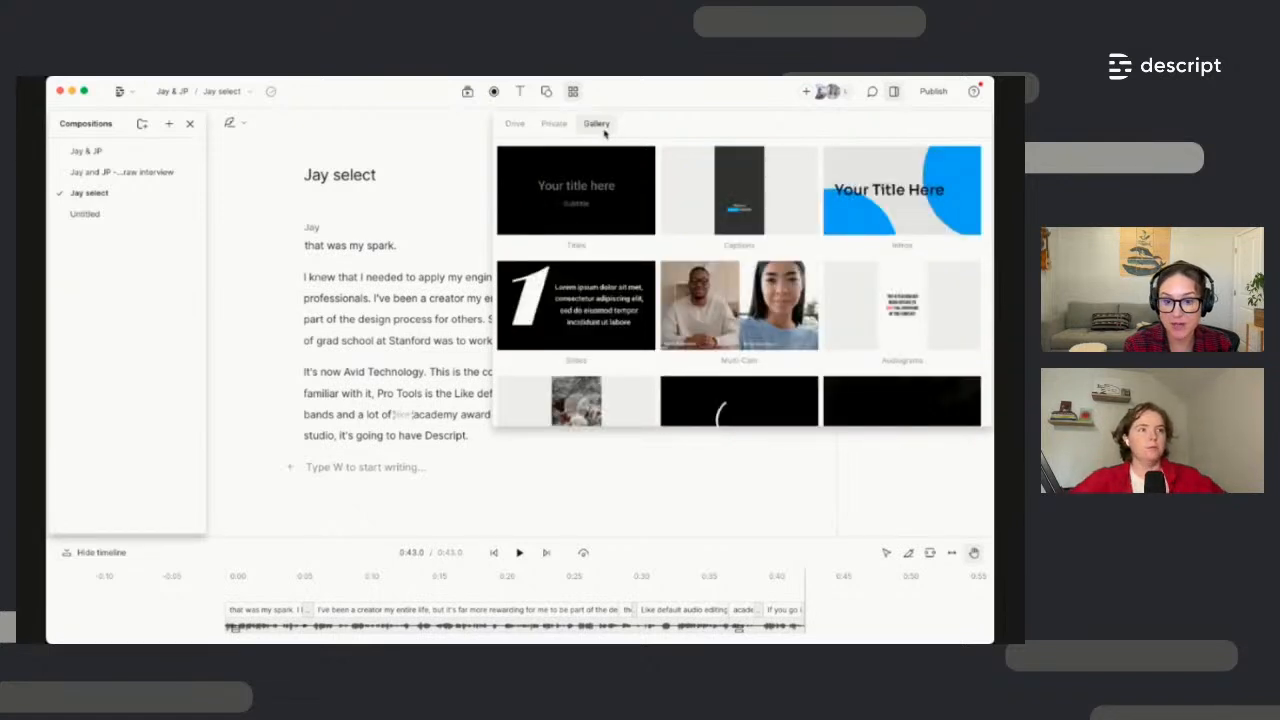
left_click(516, 128)
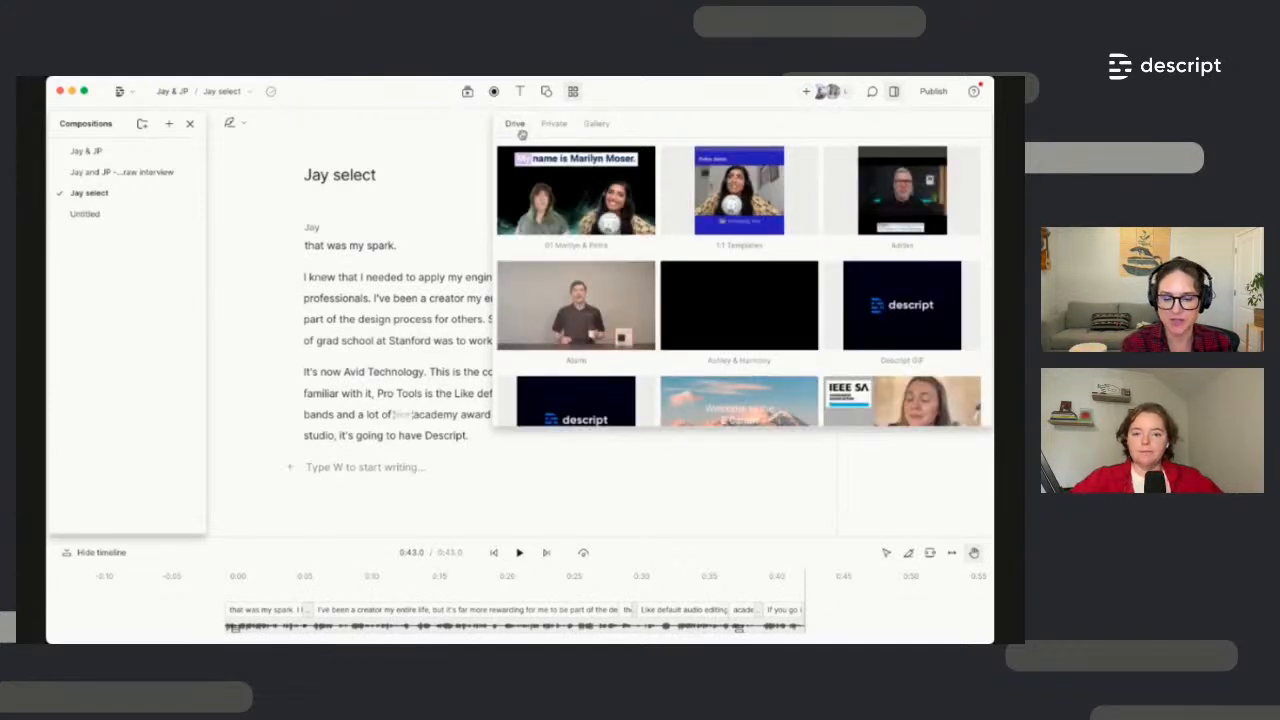
left_click(595, 126)
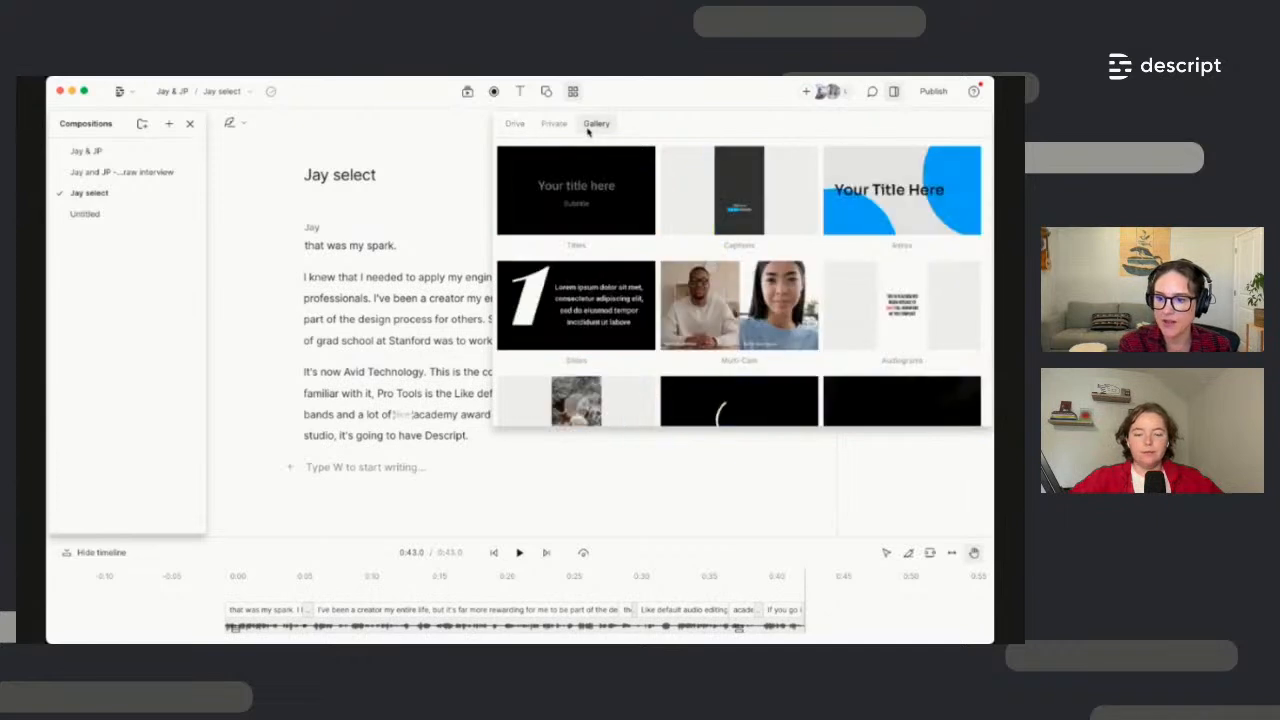
left_click(881, 355)
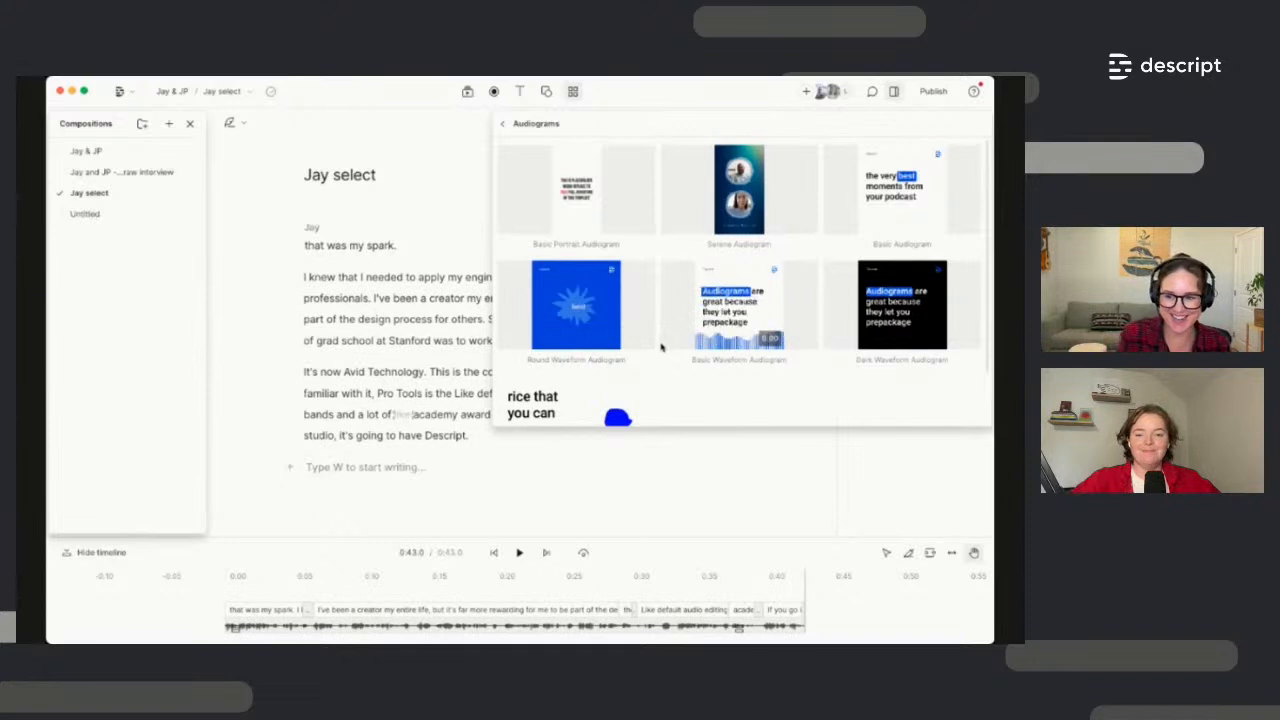
scroll(748, 376, "down", 2)
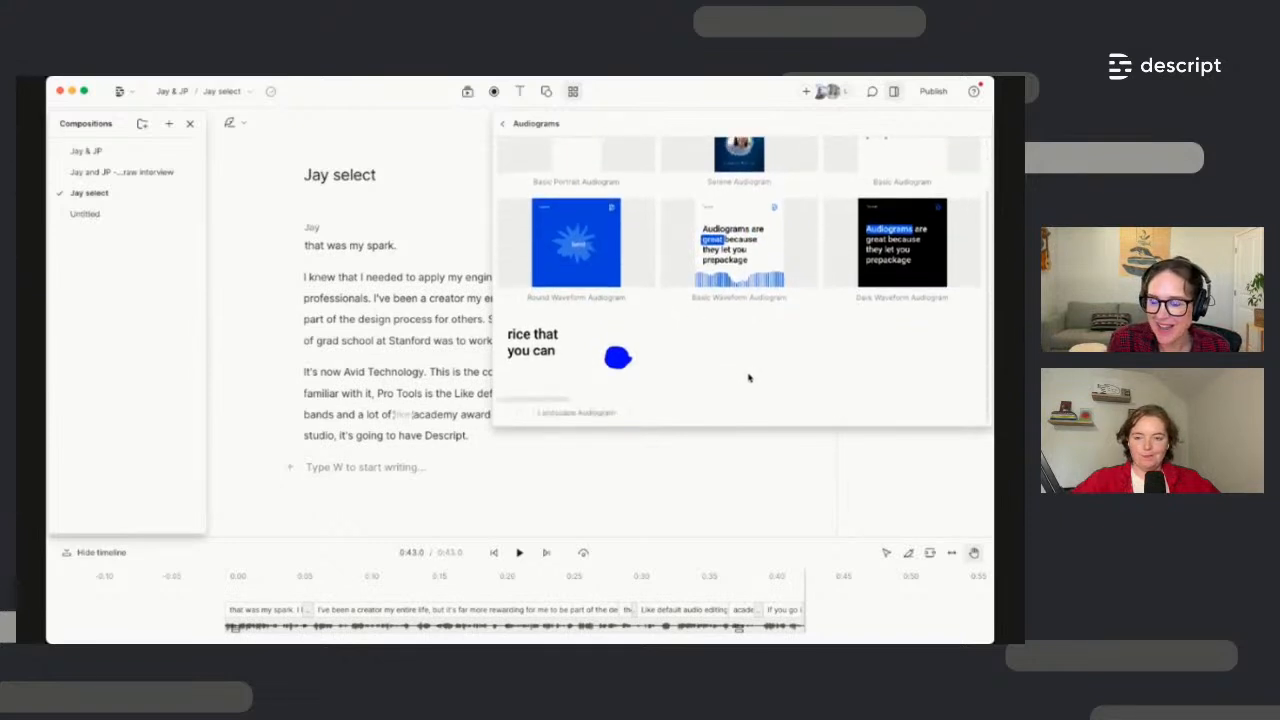
scroll(748, 376, "up", 2)
scroll(657, 380, "down", 1)
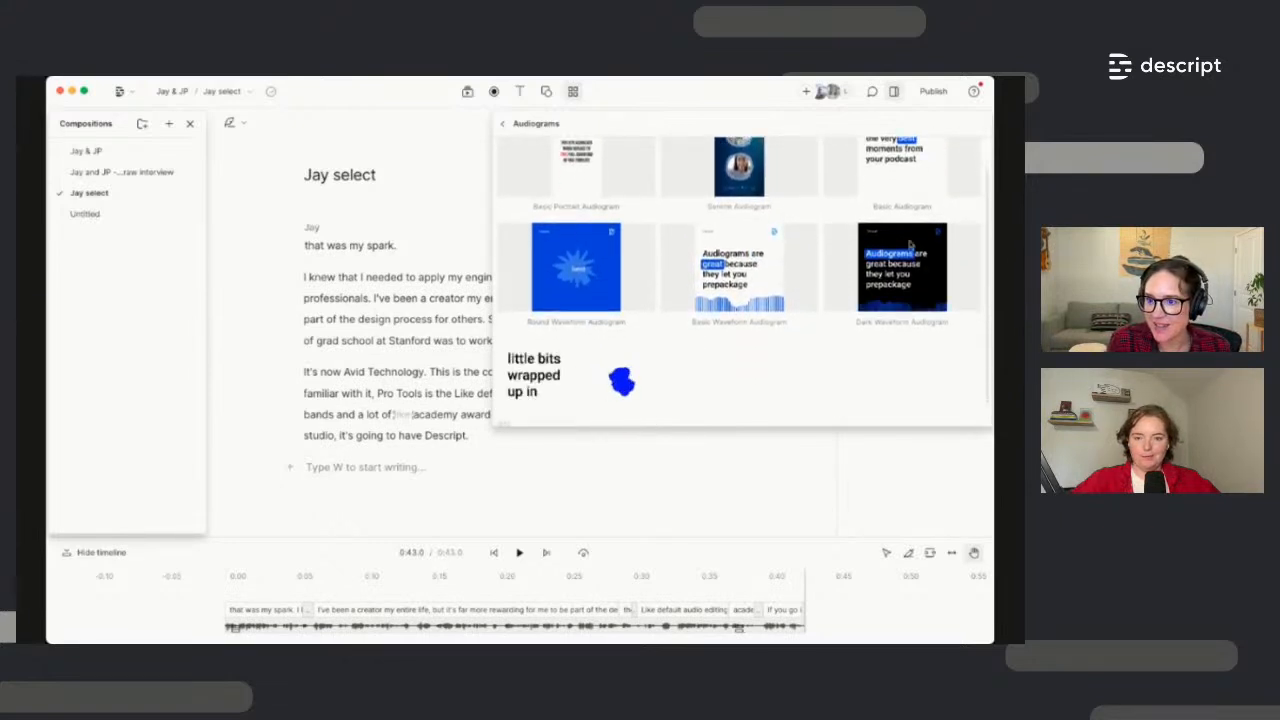
scroll(905, 250, "up", 1)
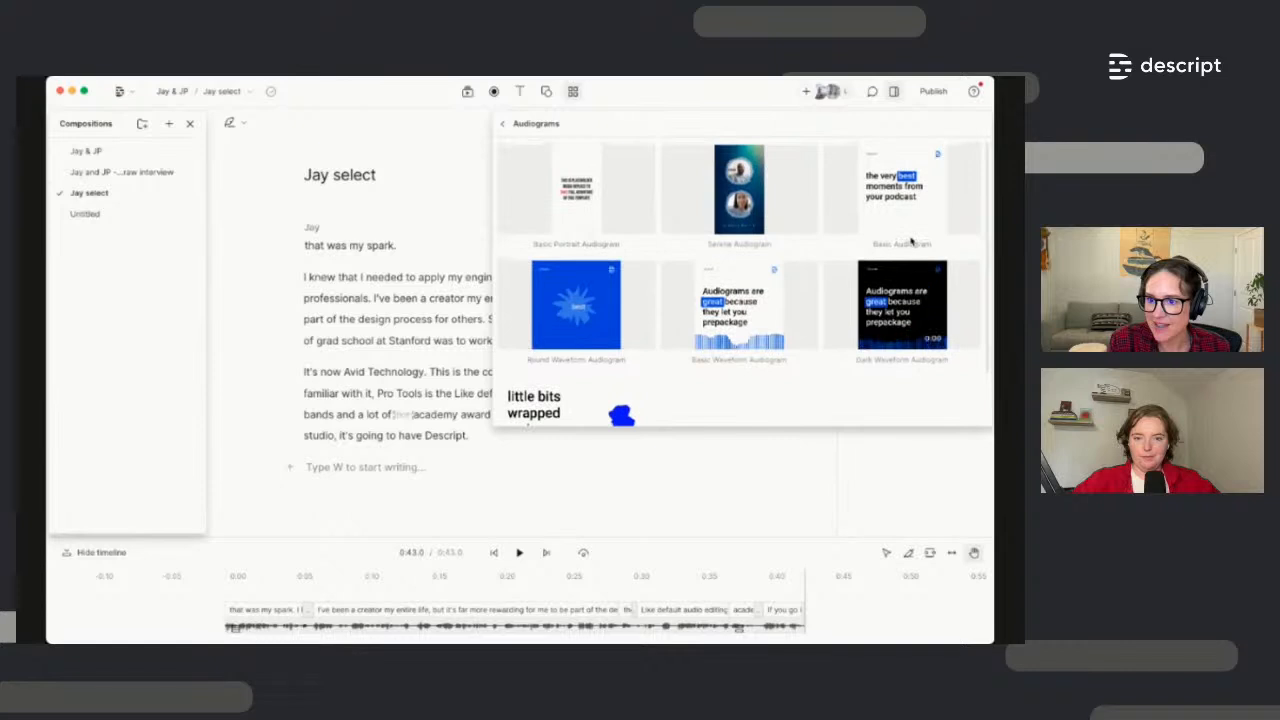
left_click(560, 307)
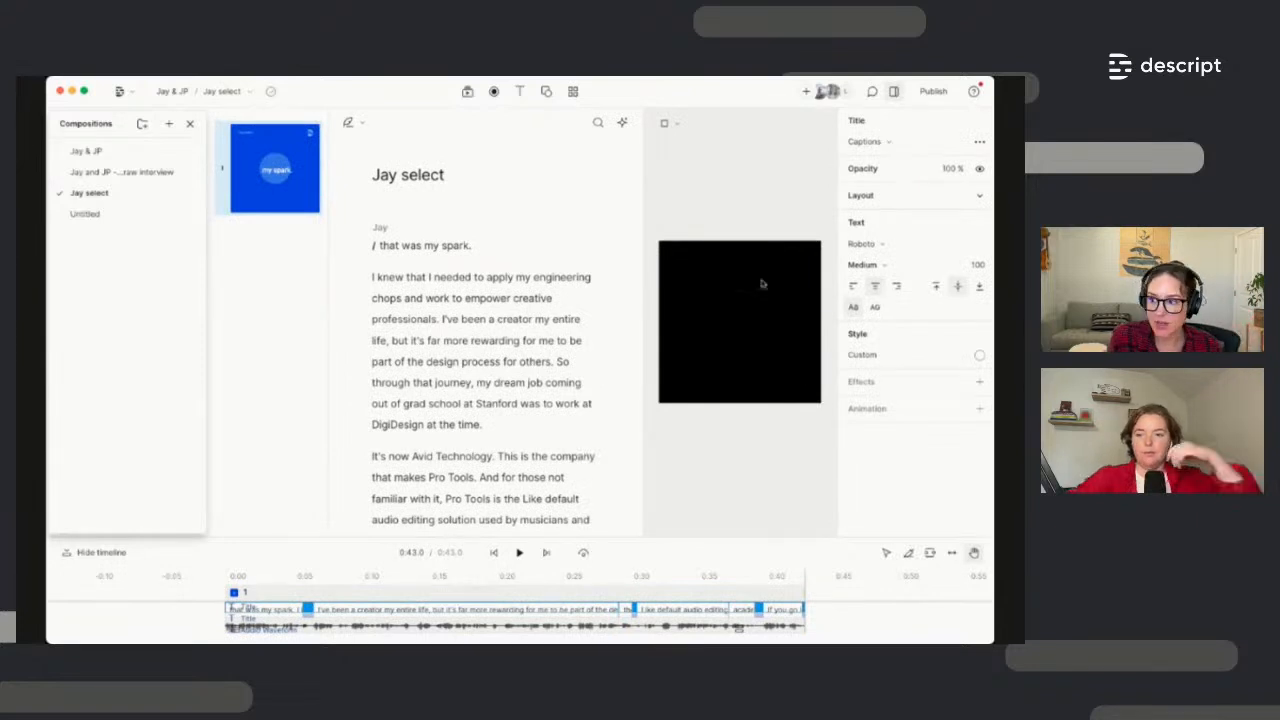
Close the compositions list and set the scene background to the purple preset
left_click(190, 124)
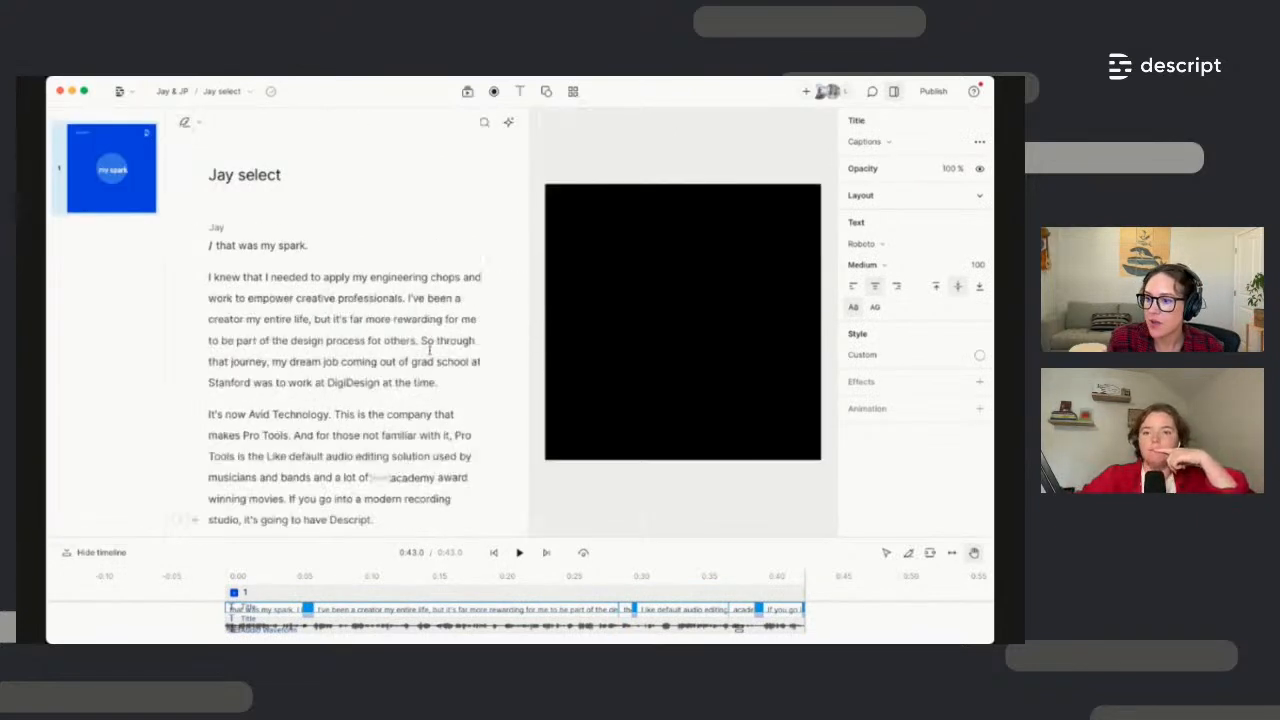
left_click(313, 319)
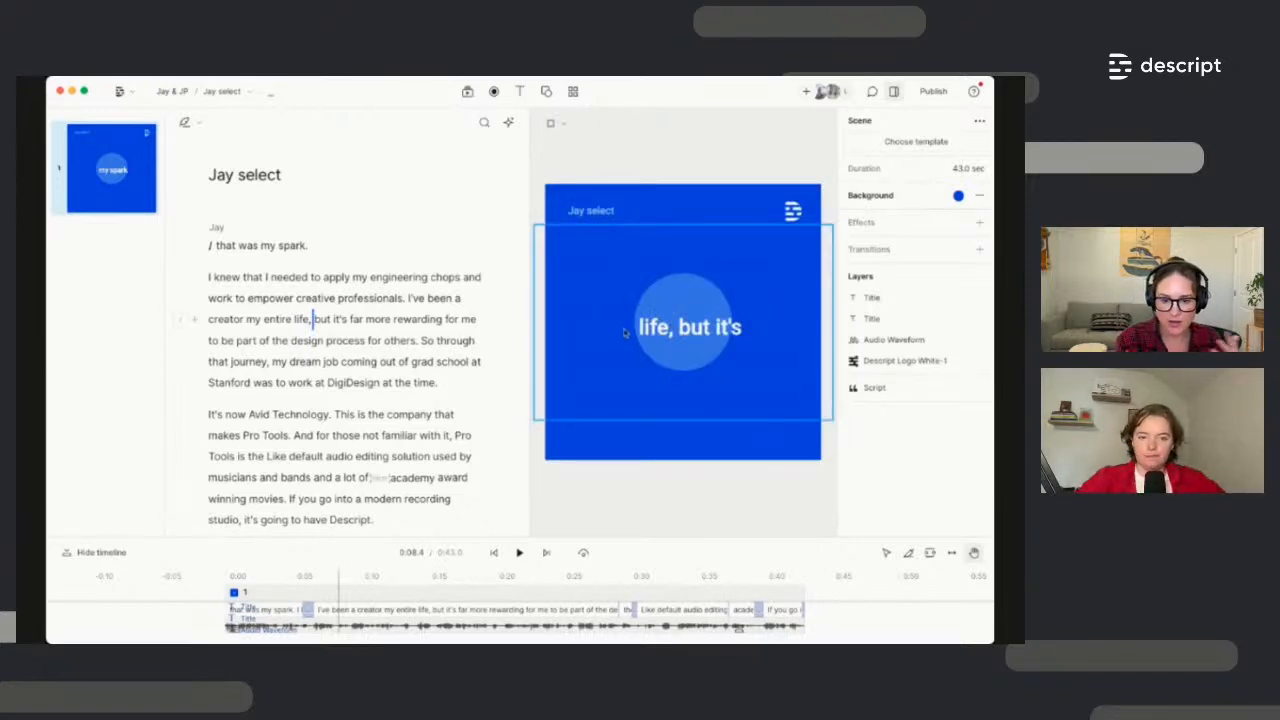
left_click(793, 212)
left_click(686, 228)
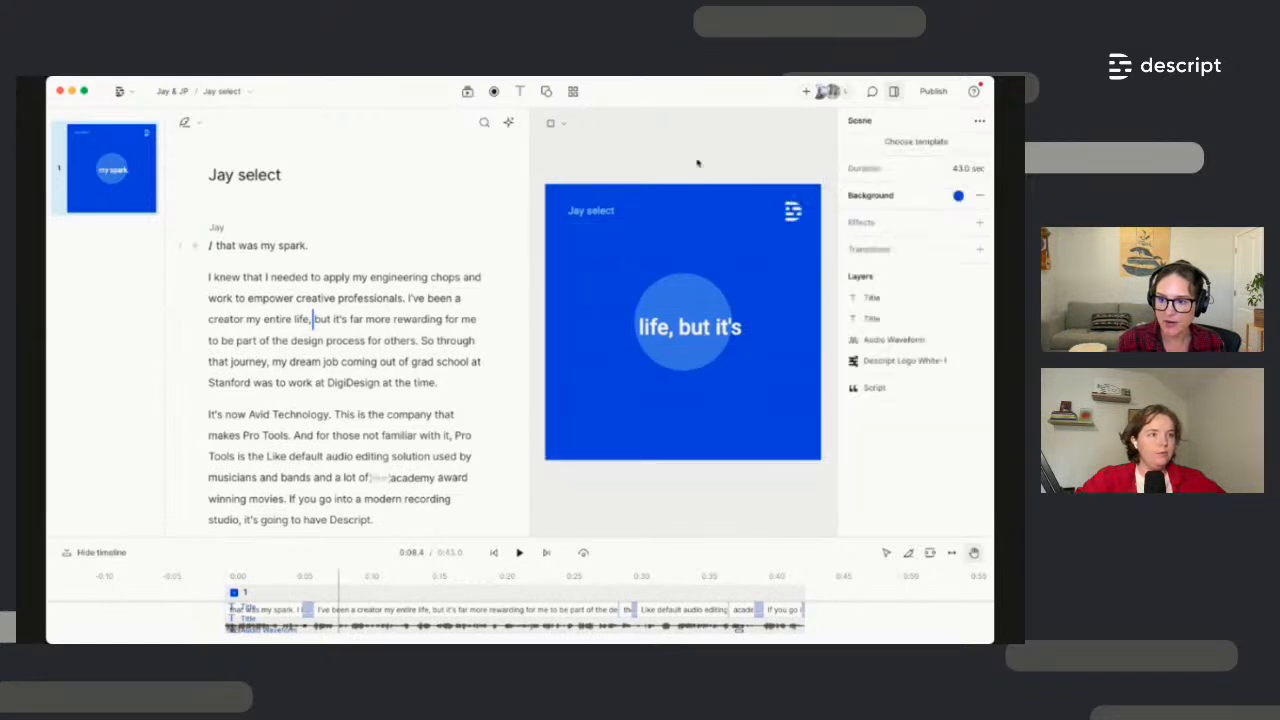
left_click(958, 196)
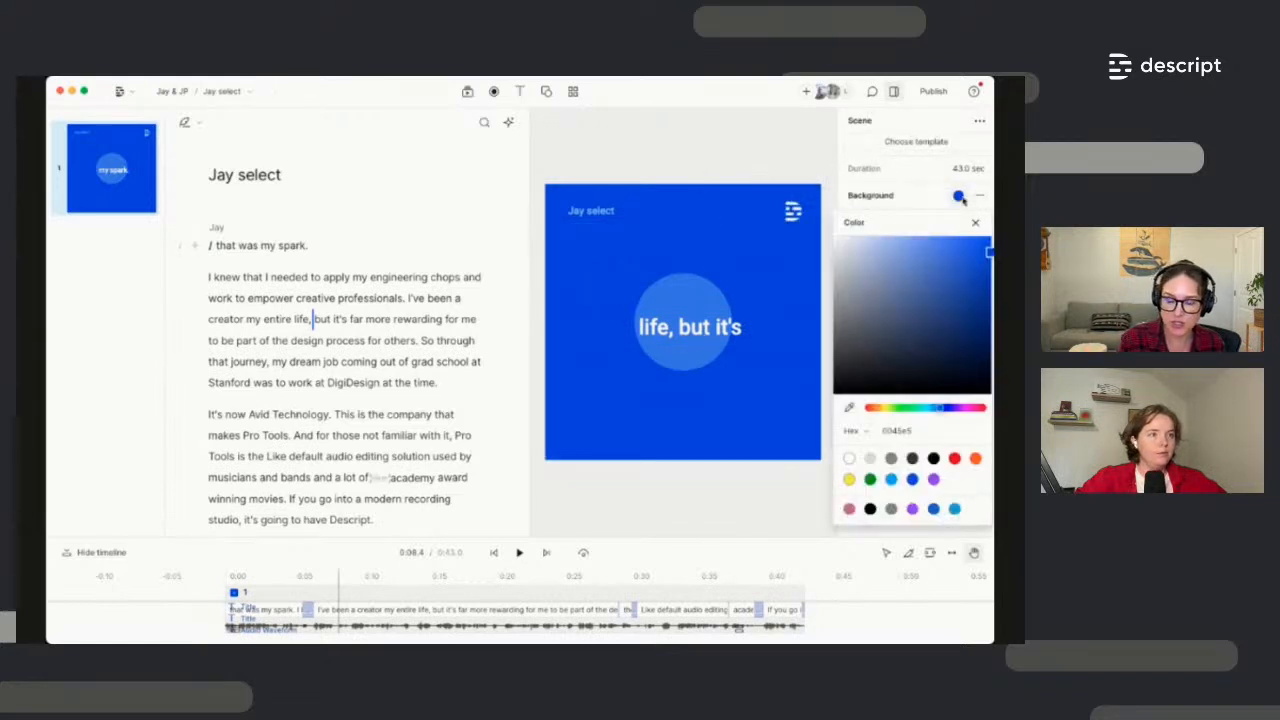
left_click(913, 509)
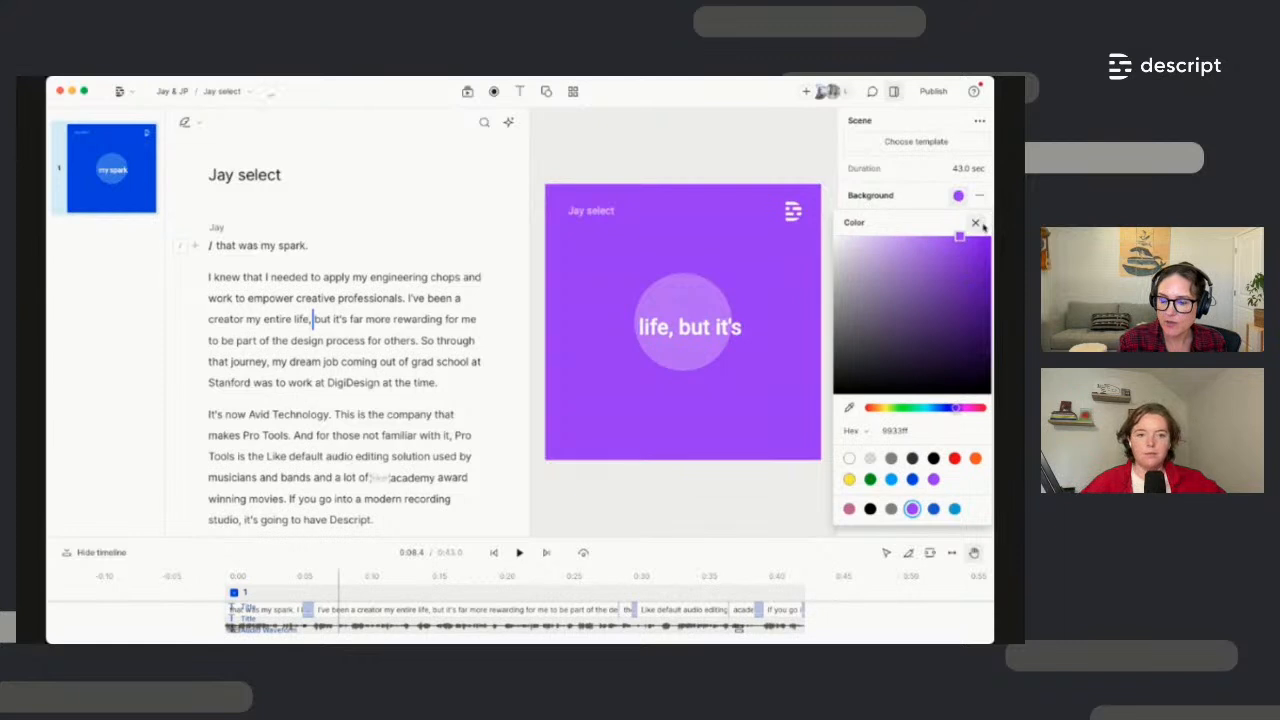
left_click(975, 223)
left_click(108, 199)
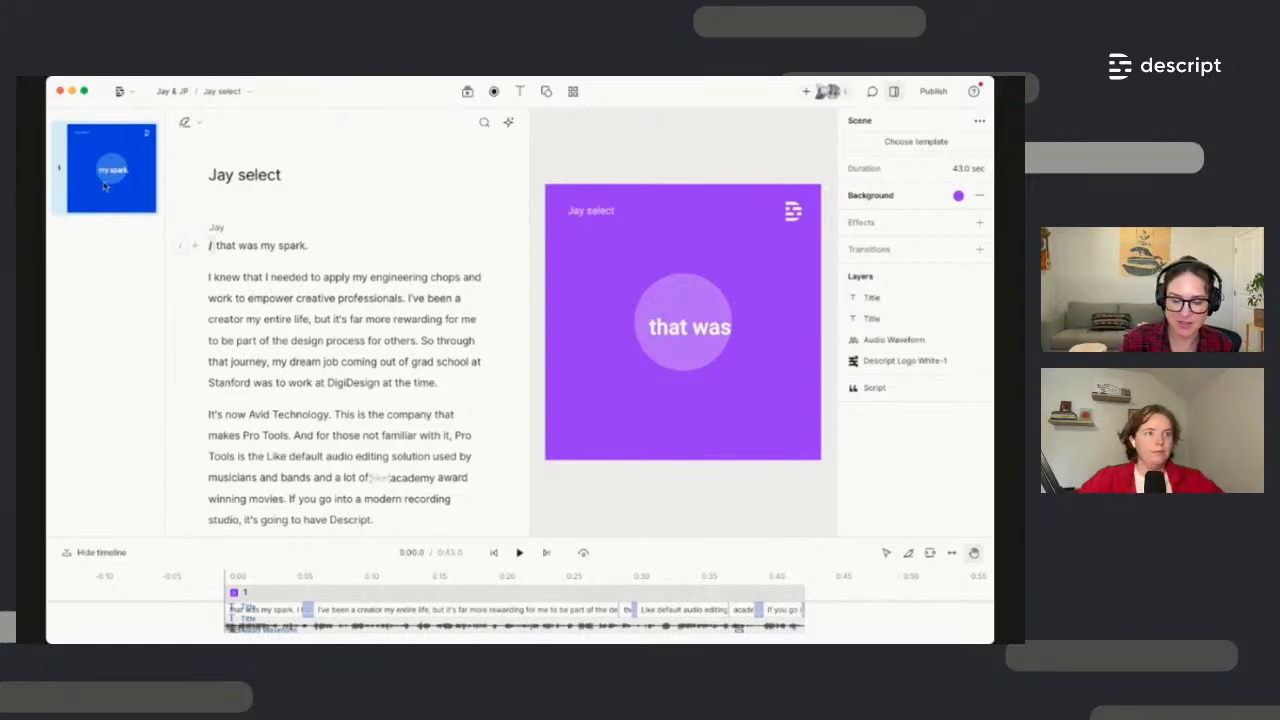
Insert a scene break with / before 'It's now Avid Technology'
left_click(210, 418)
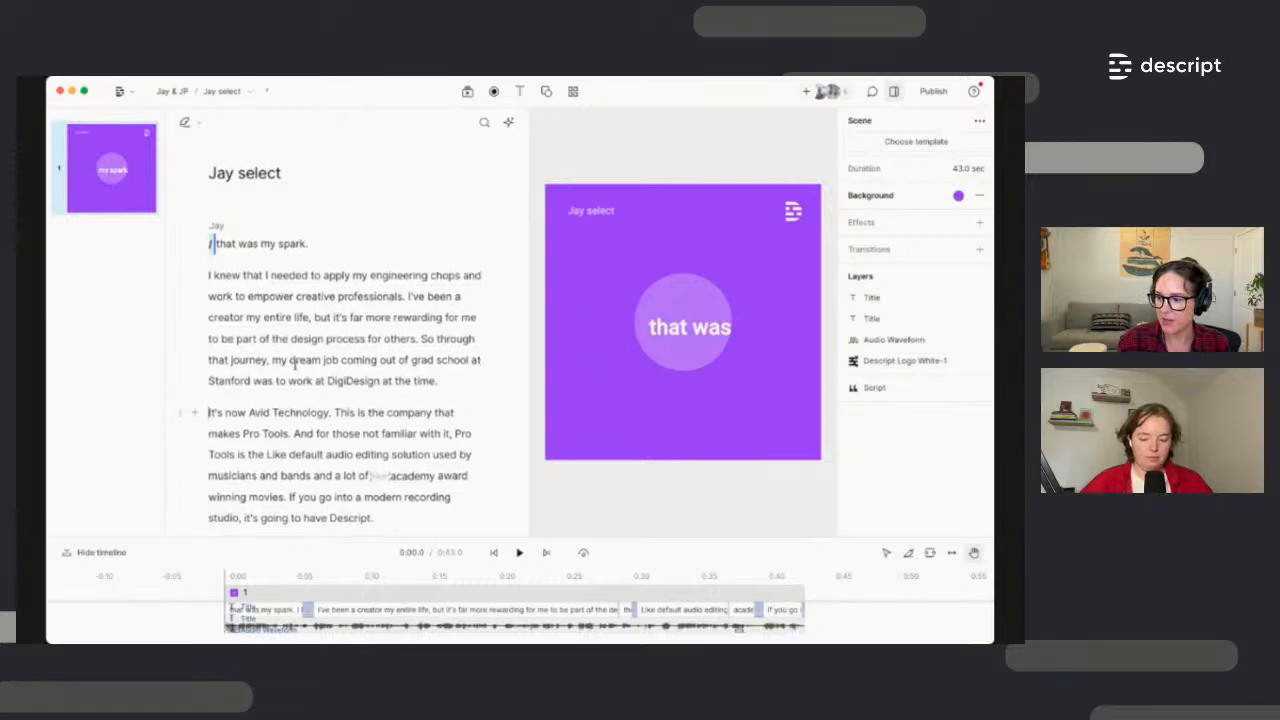
scroll(292, 364, "down", 1)
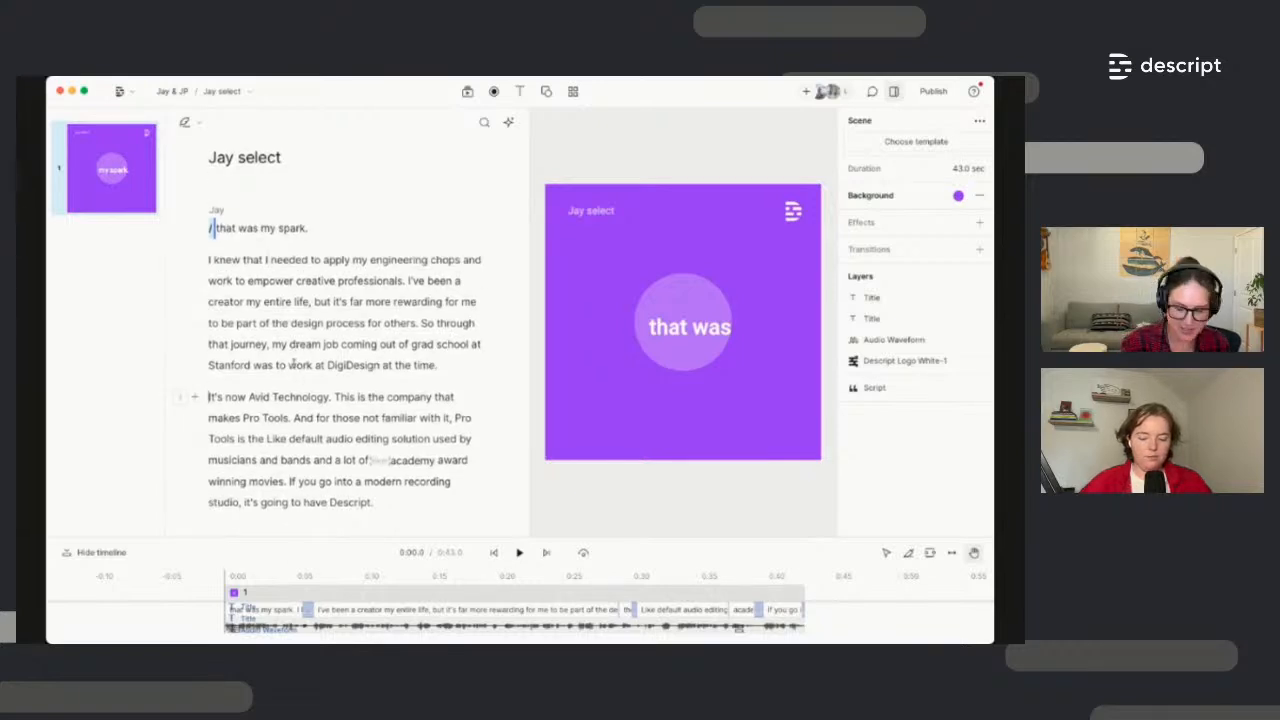
type("/")
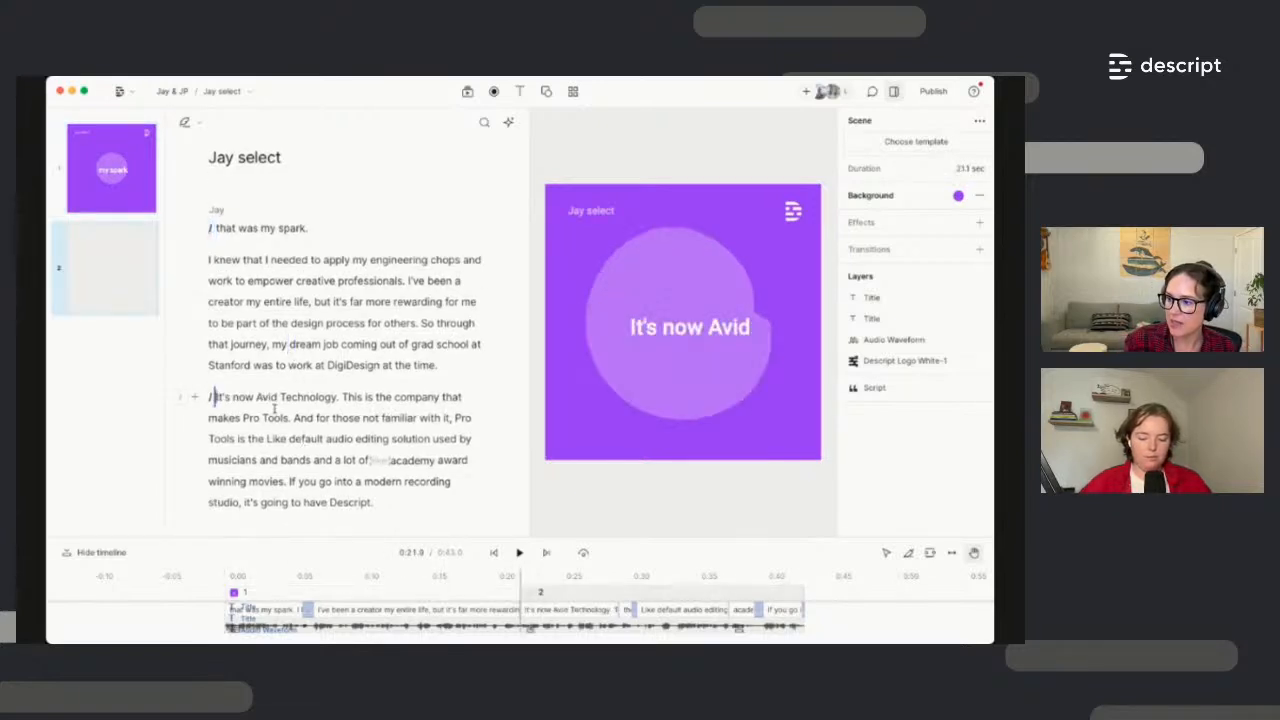
left_click(260, 418)
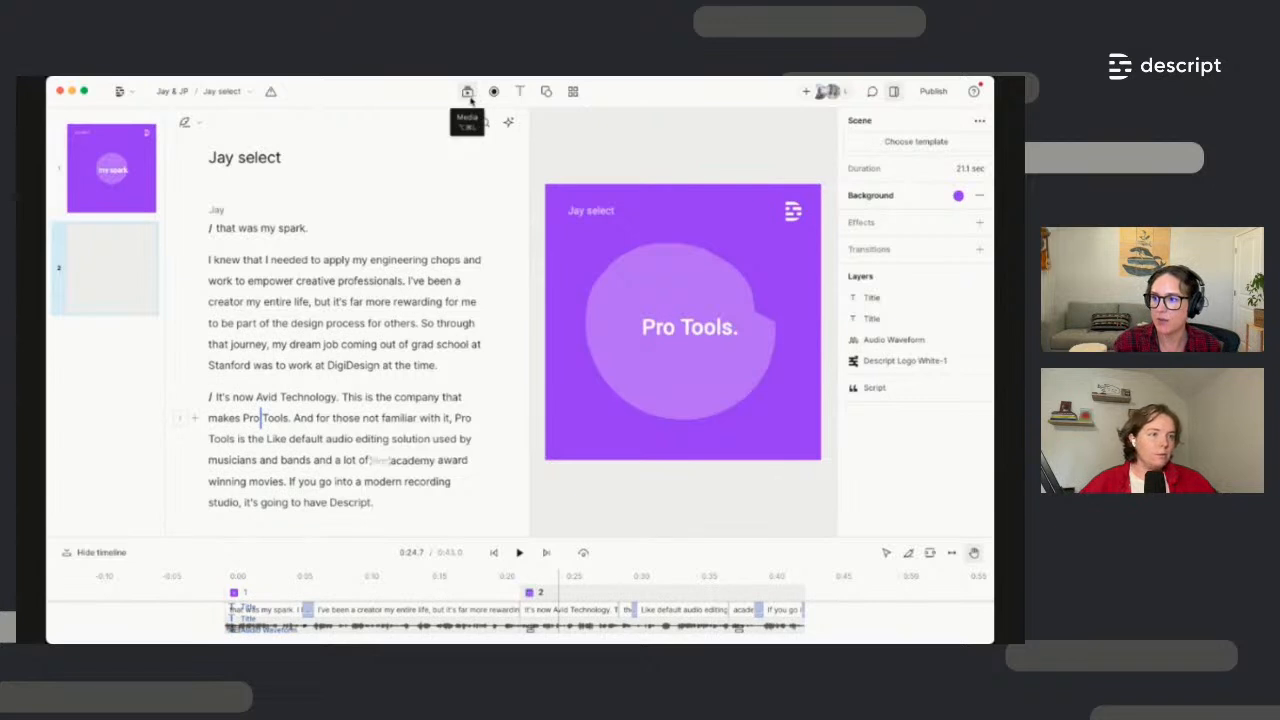
Search stock videos for 'music studio' and add a studio clip to scene 2
left_click(470, 96)
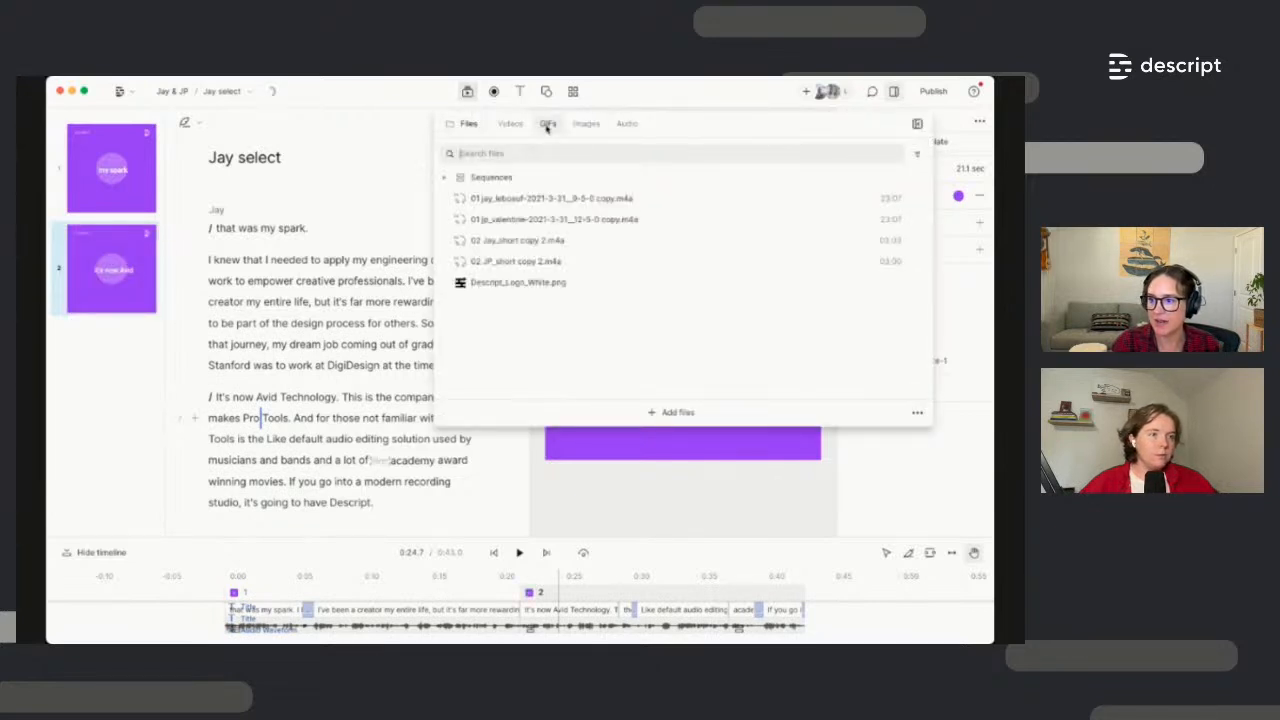
left_click(511, 126)
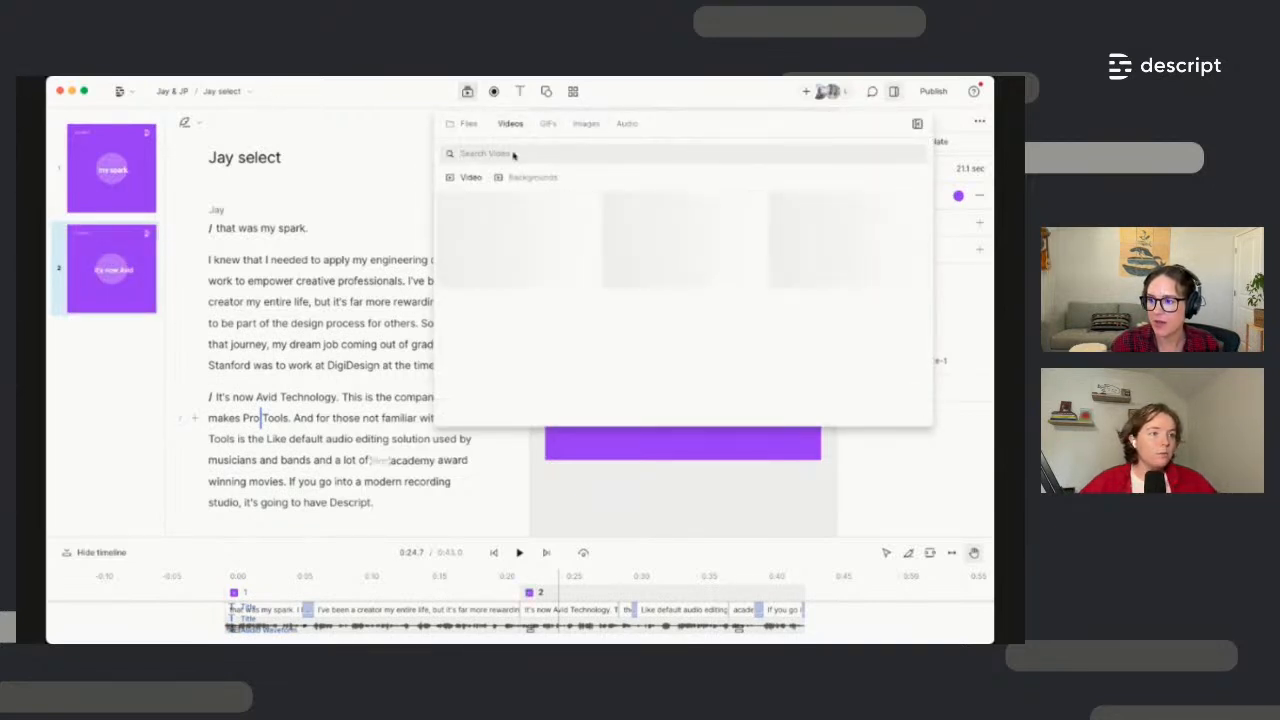
type("audio")
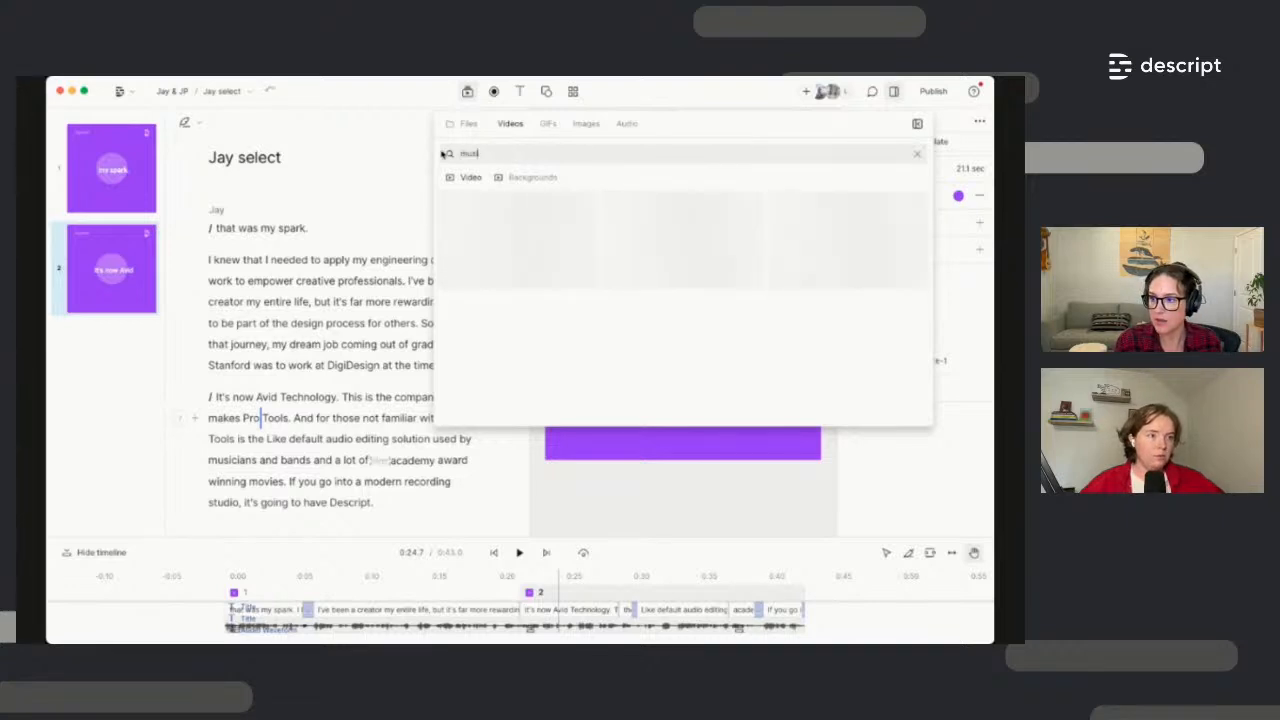
key("Return")
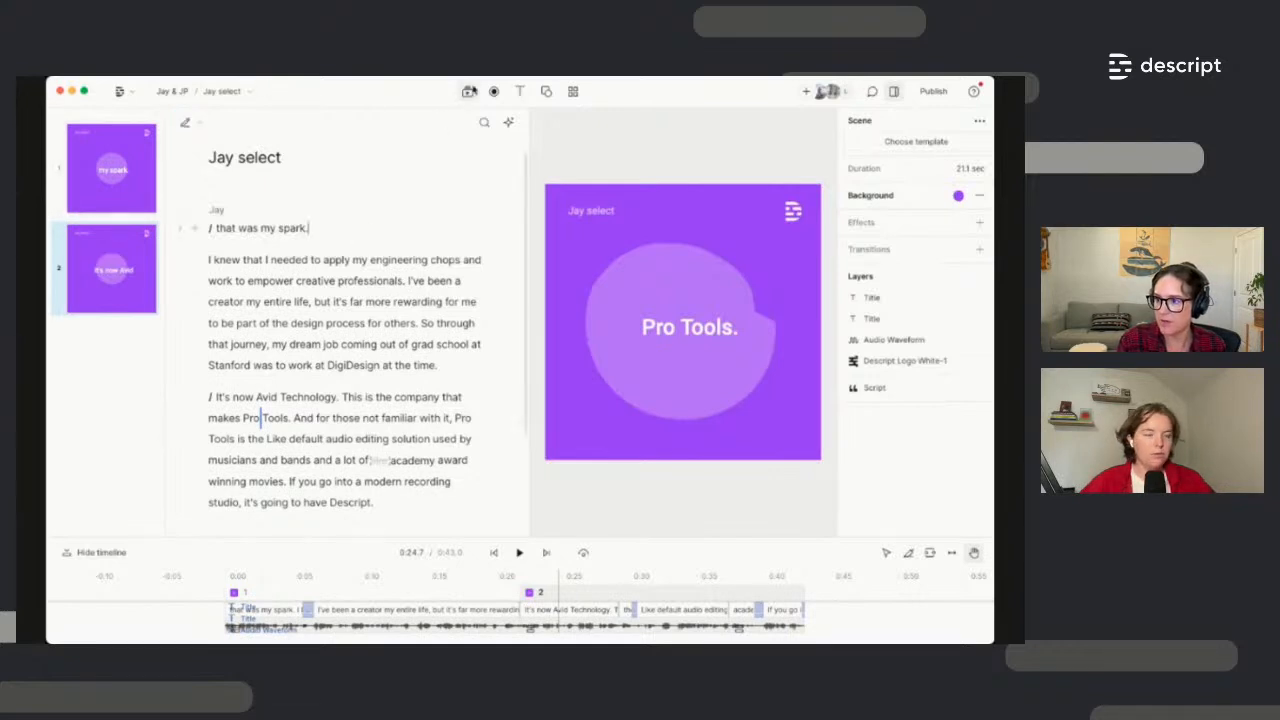
left_click(467, 91)
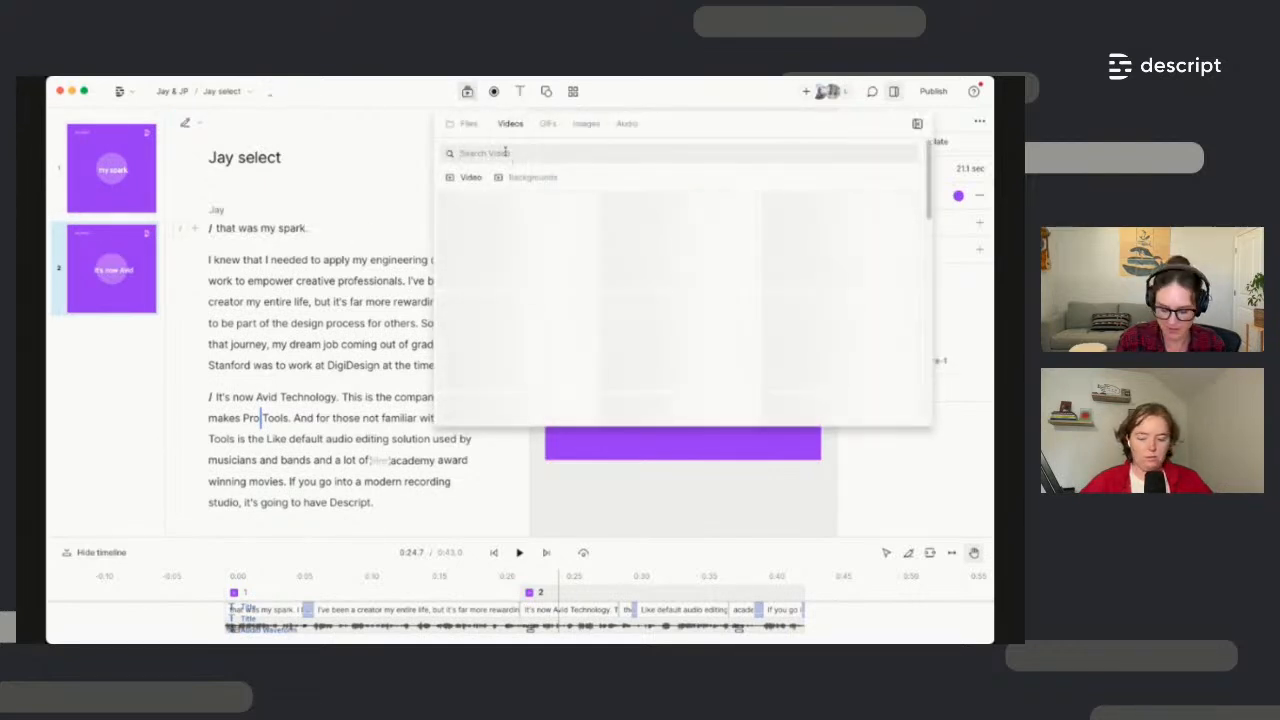
type("music studio")
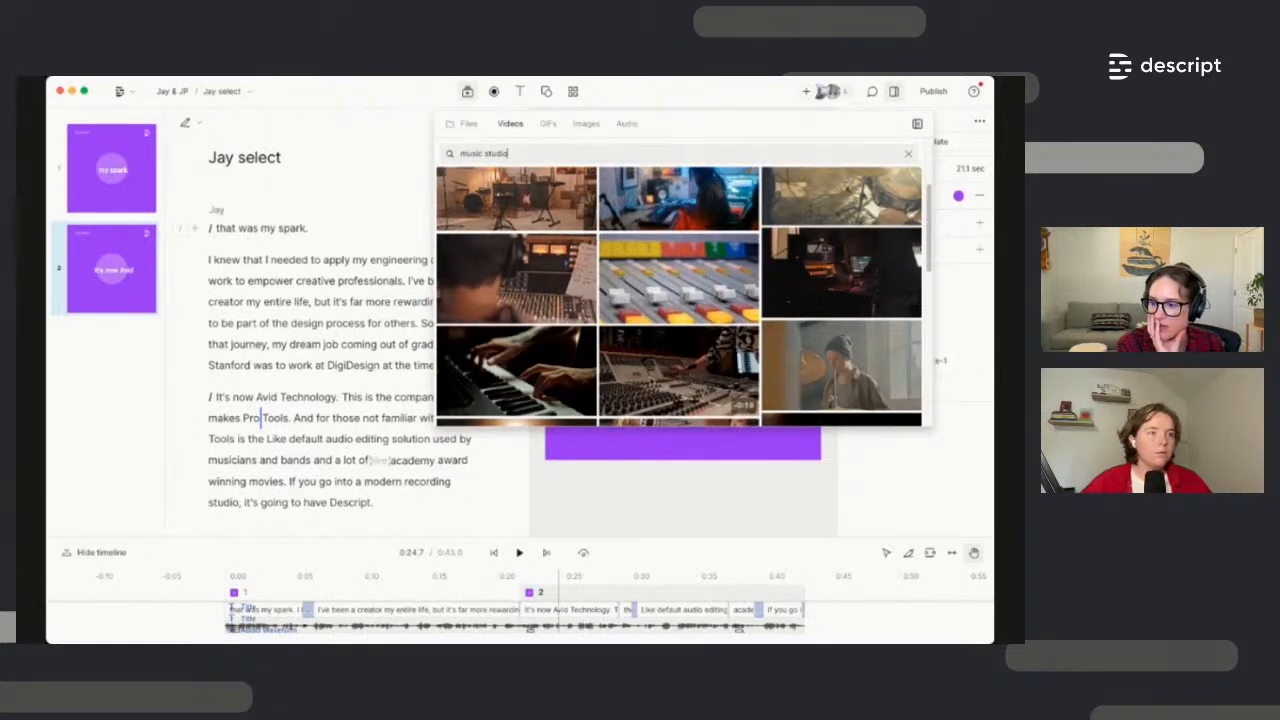
left_click(385, 420)
left_click_drag(334, 432, 300, 447)
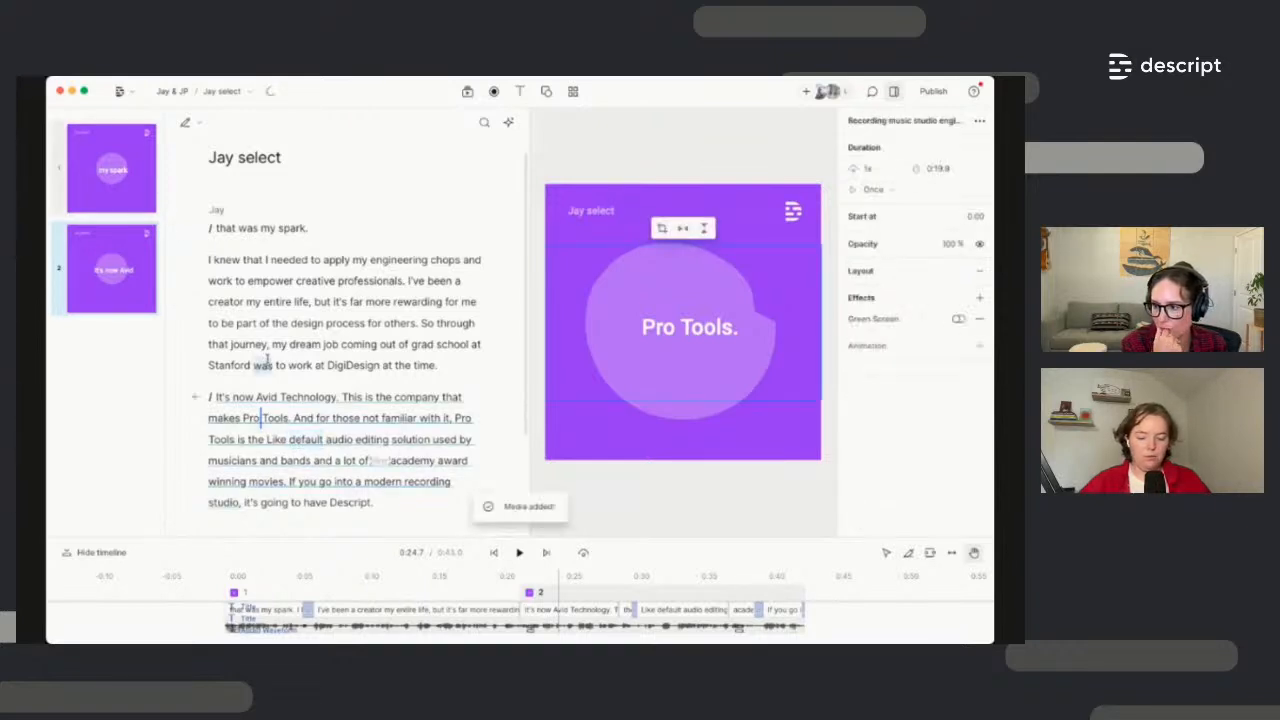
Send the studio clip backward behind the caption and play back scene 2
left_click(293, 418)
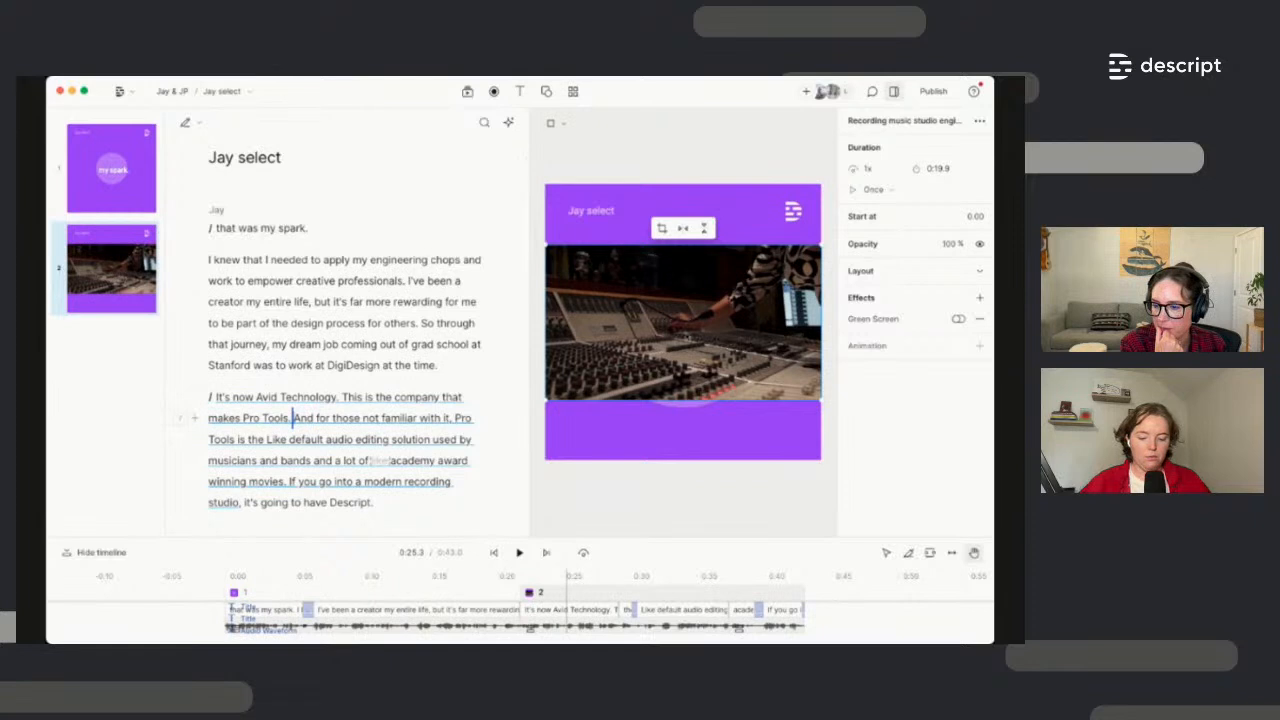
right_click(684, 333)
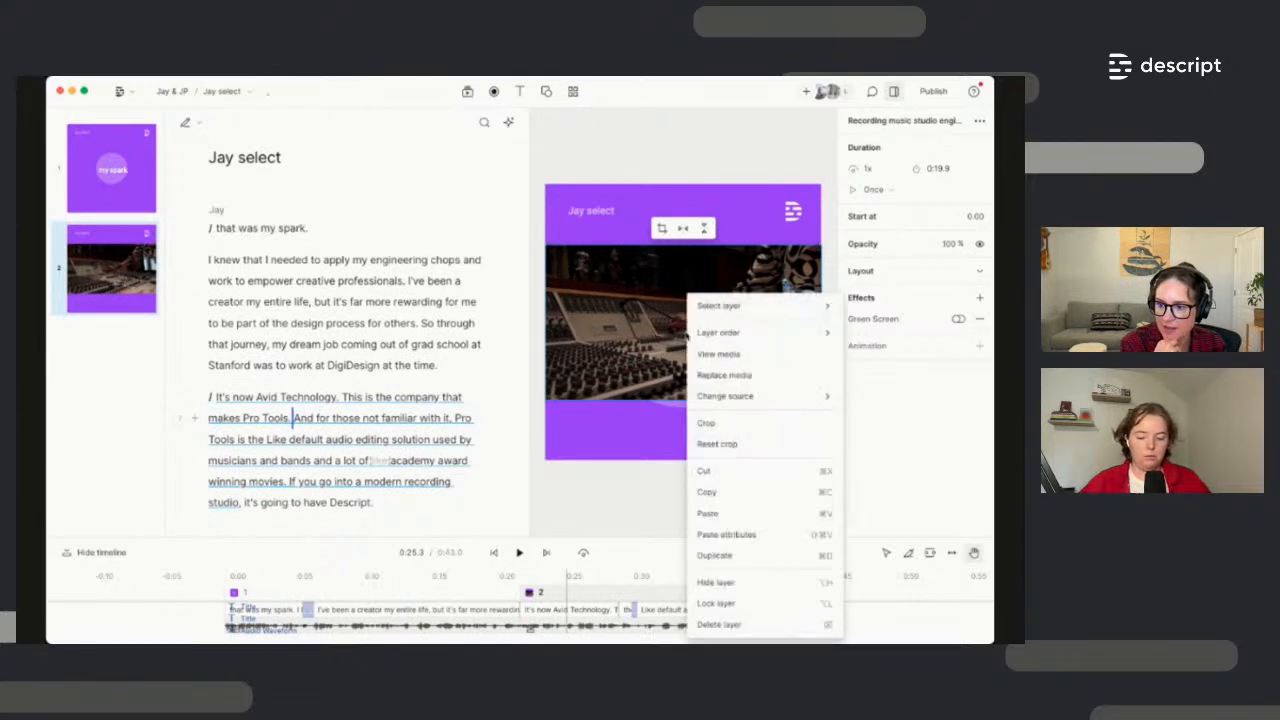
mouse_move(728, 335)
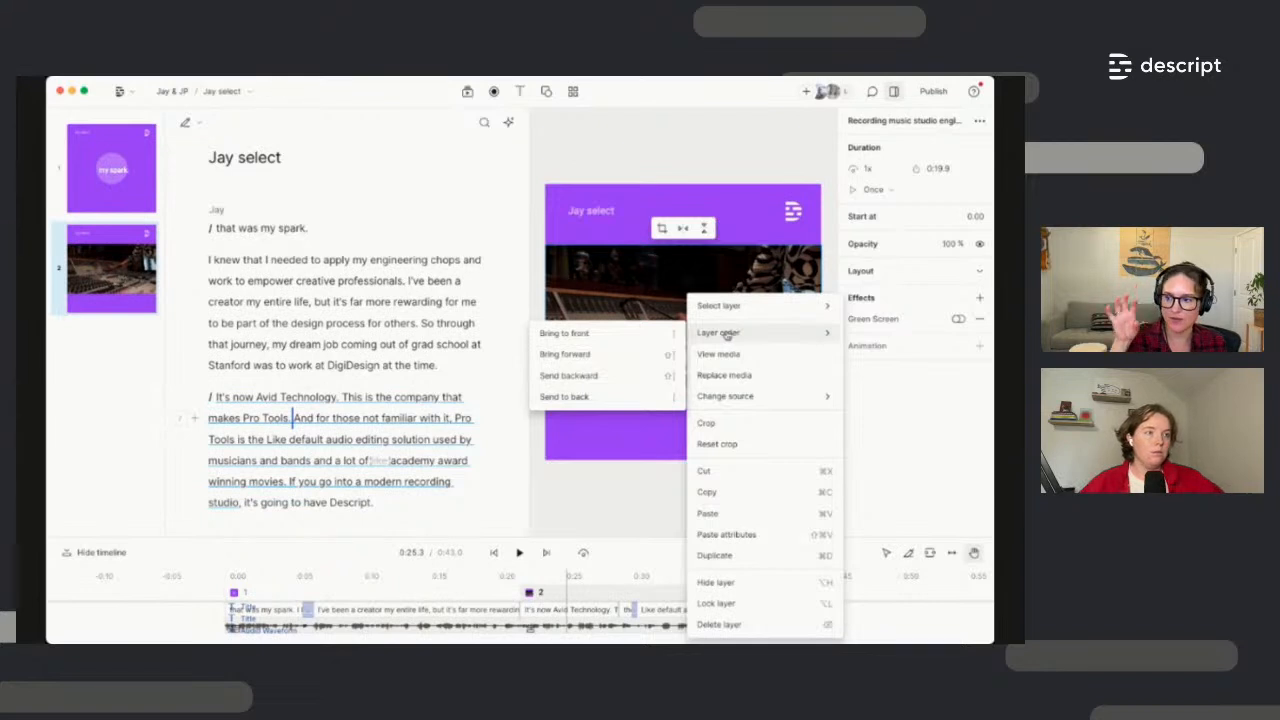
left_click(636, 376)
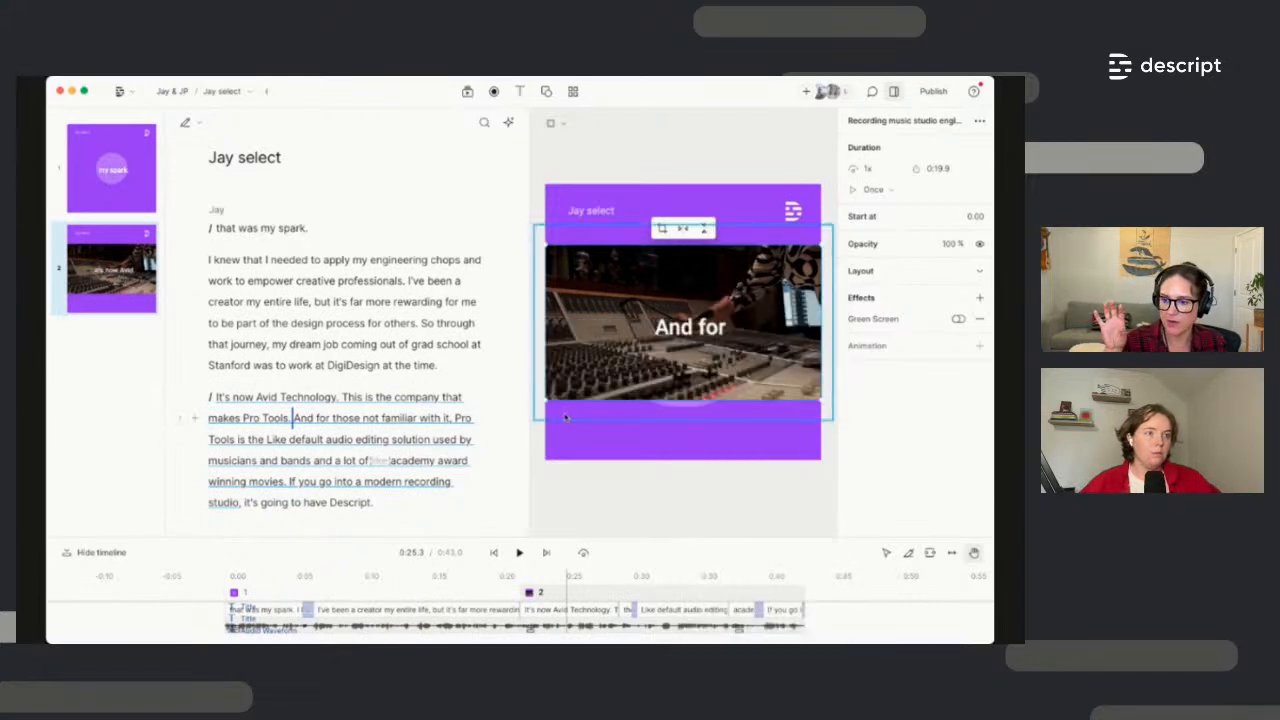
left_click(427, 325)
left_click(427, 324)
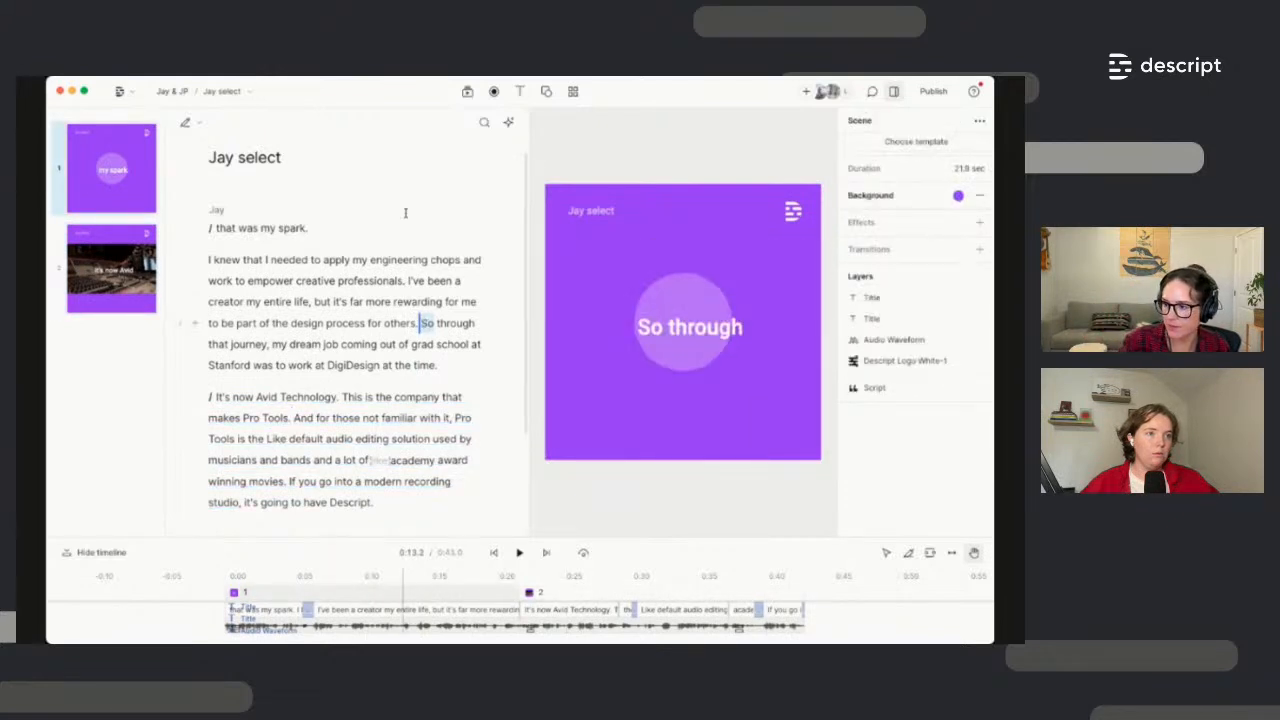
key("space")
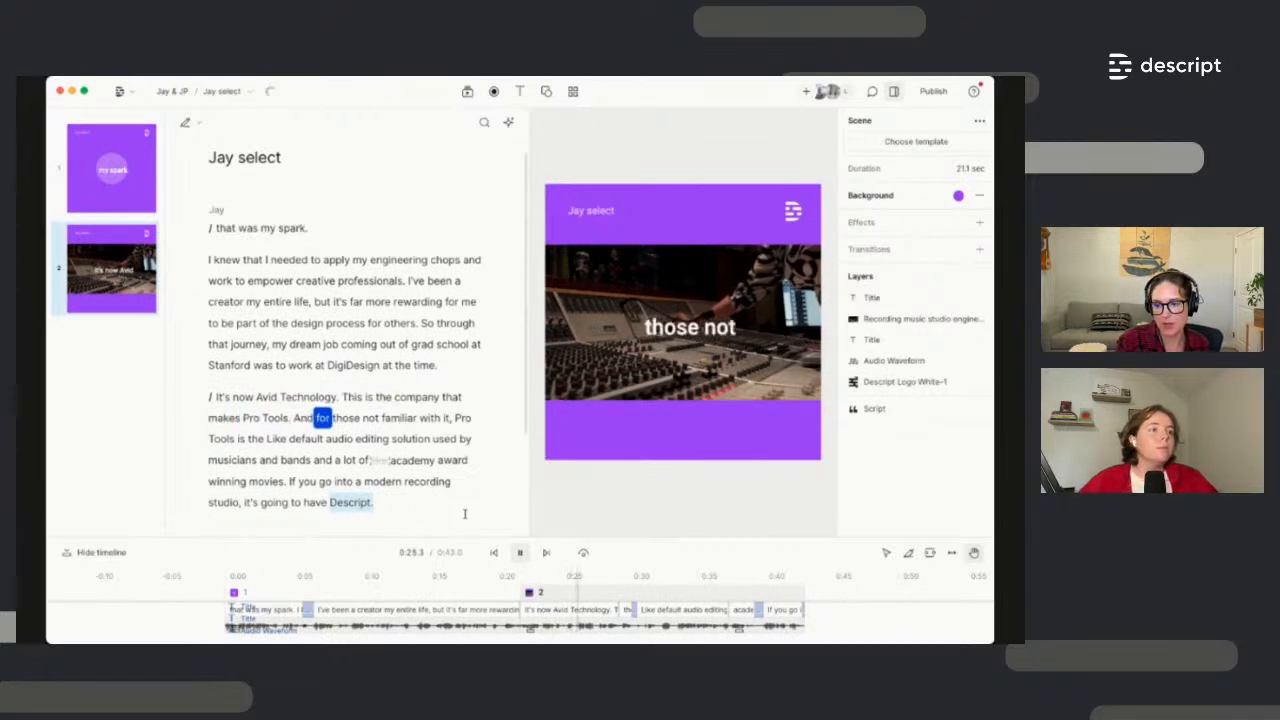
key("space")
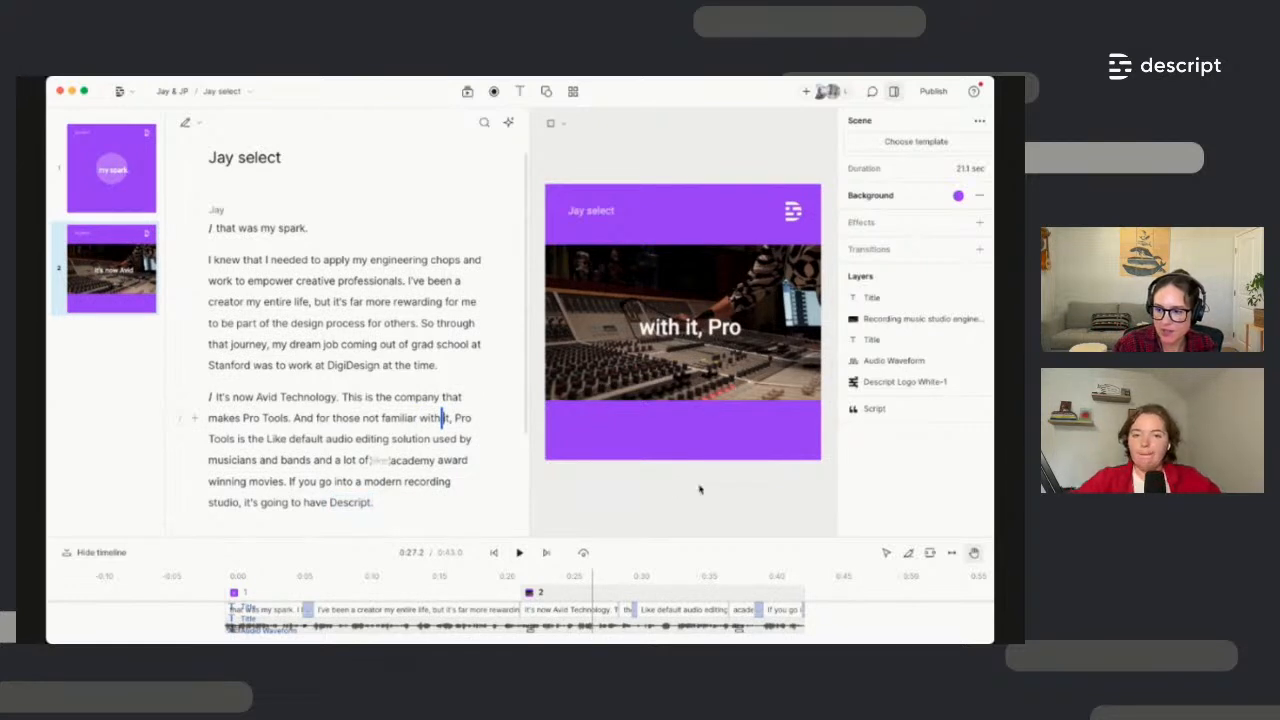
Stretch the studio clip to fill the card and send it behind the title
left_click(683, 290)
left_click(674, 241)
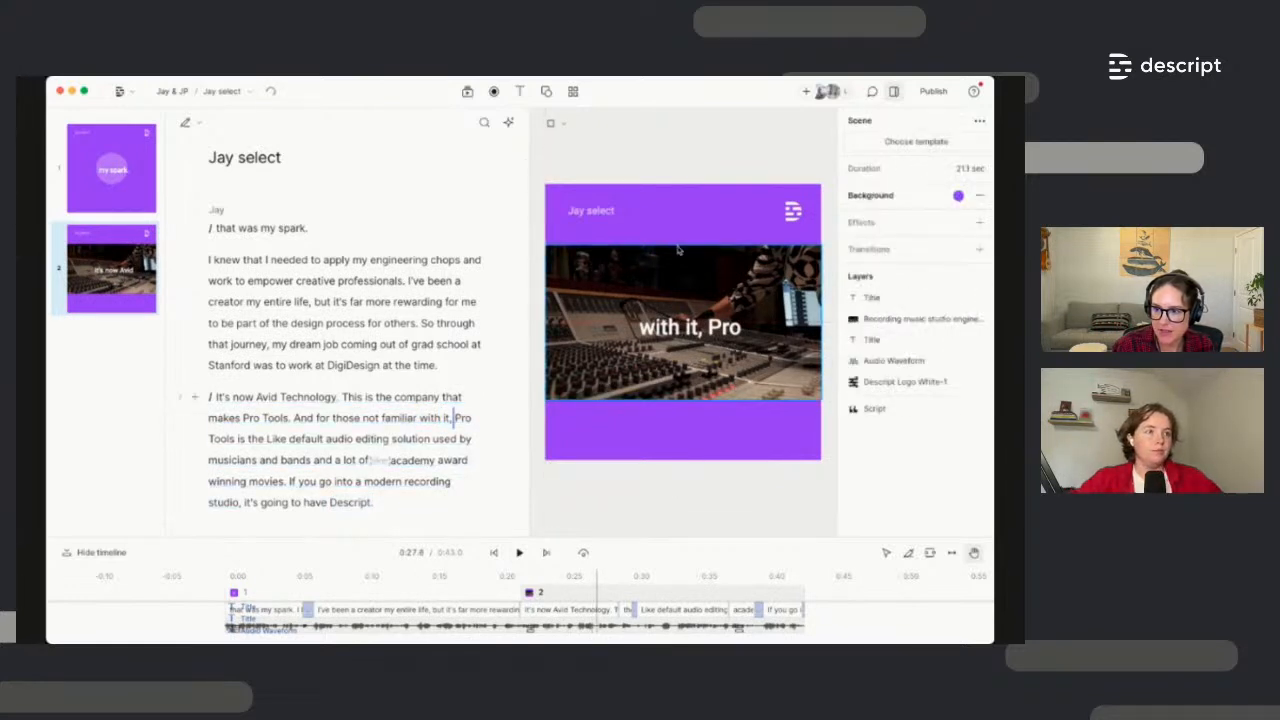
left_click(678, 250)
left_click_drag(682, 246, 682, 238)
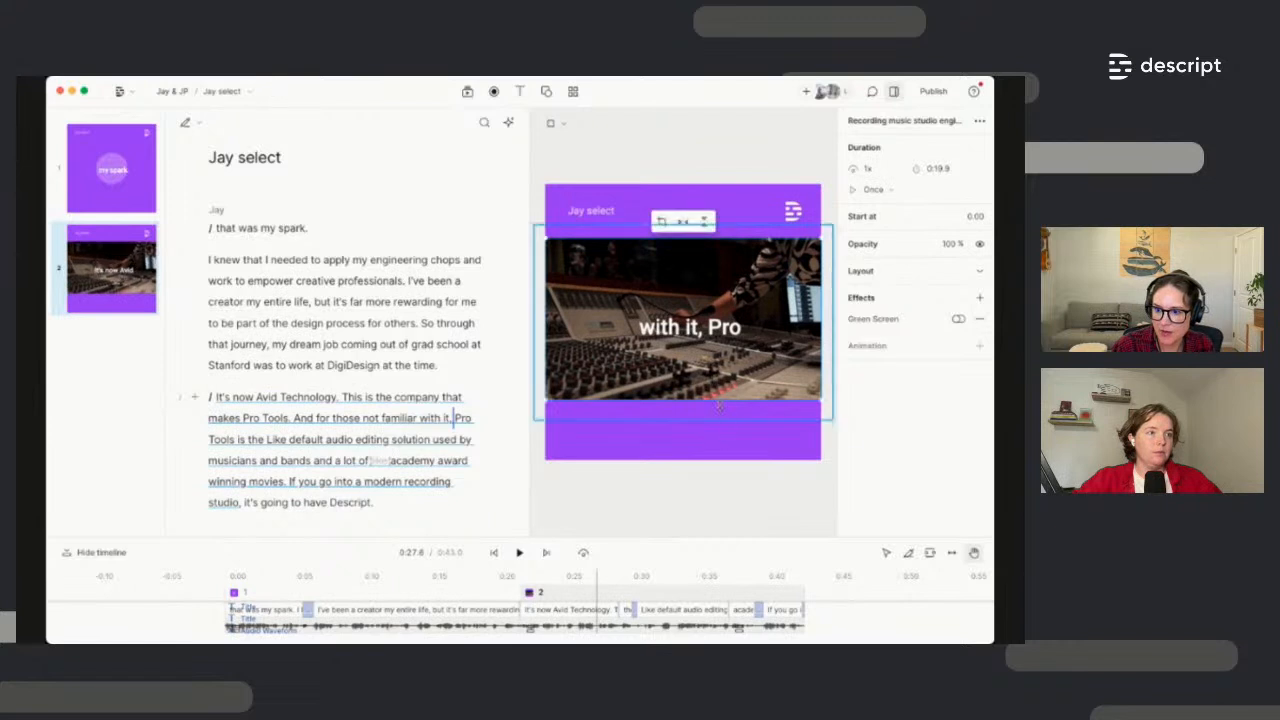
left_click_drag(718, 405, 721, 460)
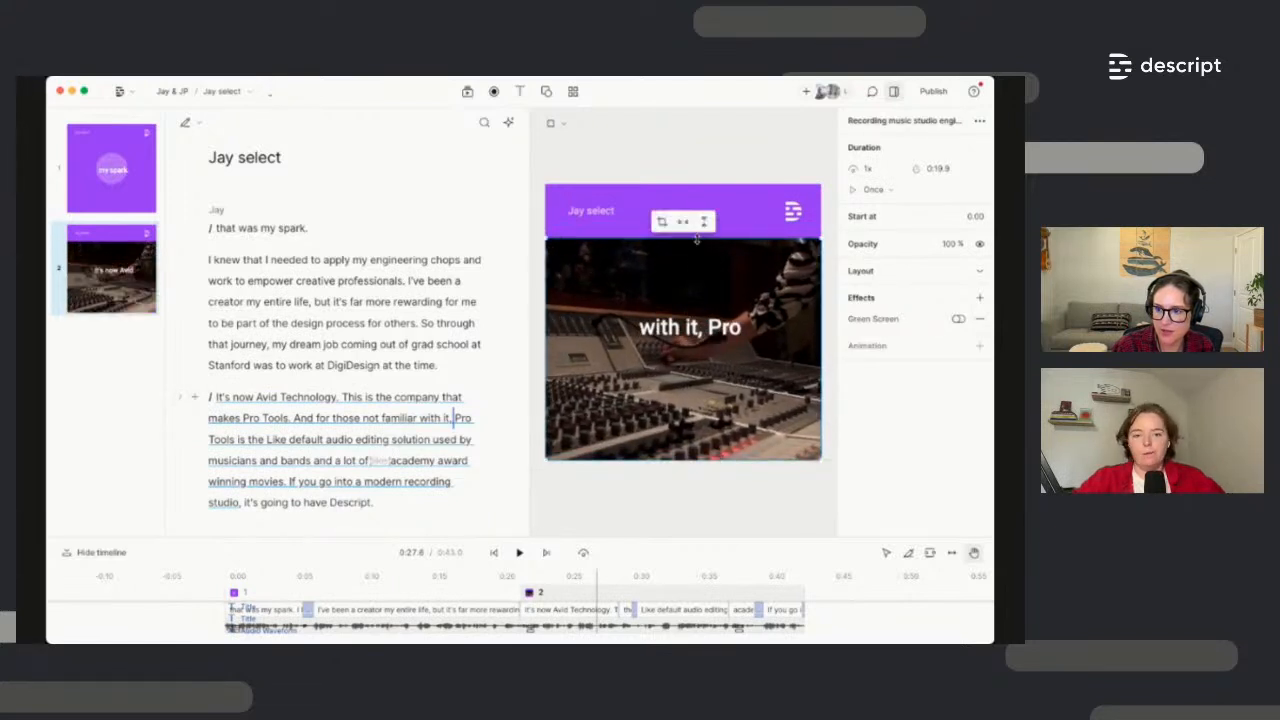
left_click_drag(697, 238, 692, 184)
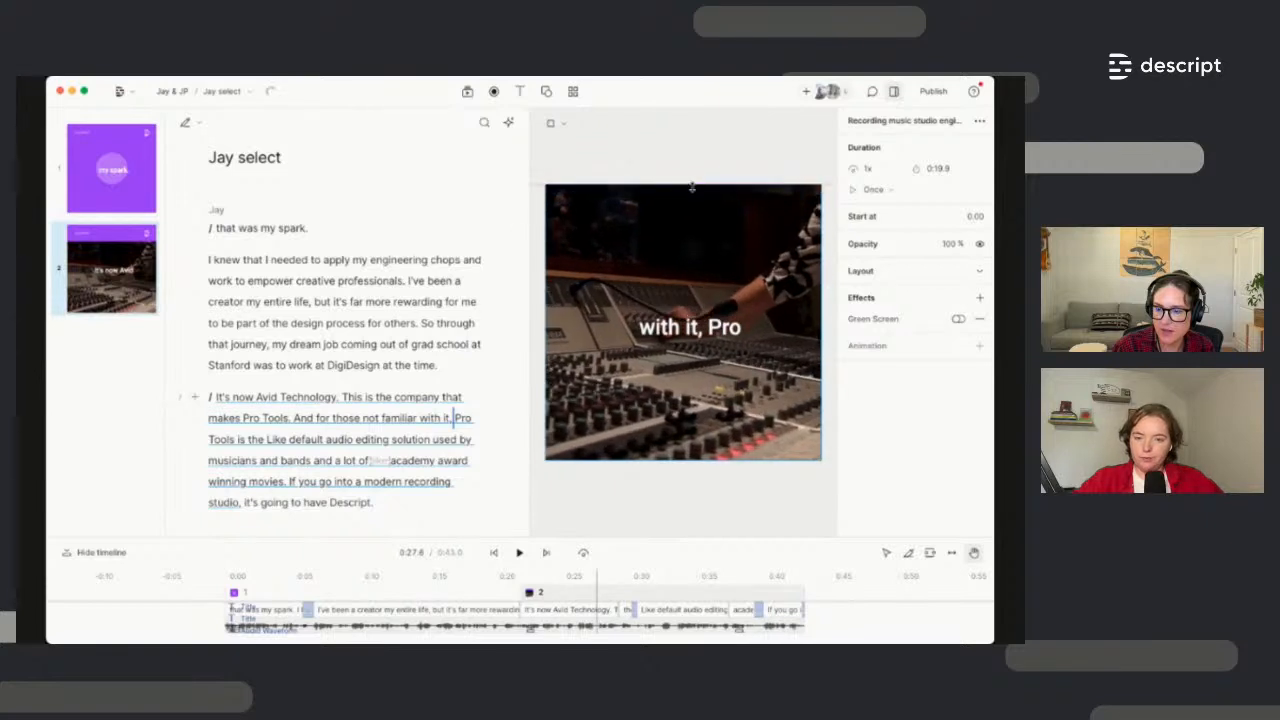
right_click(710, 237)
mouse_move(735, 275)
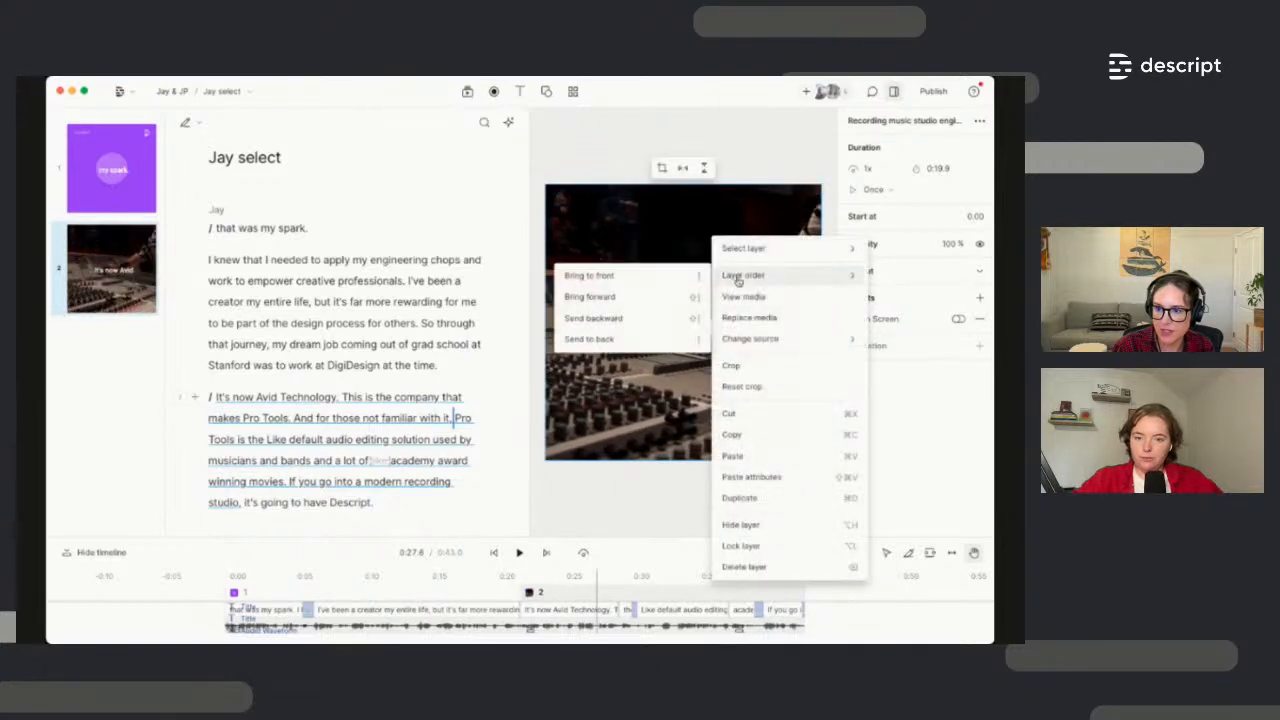
left_click(655, 325)
left_click(424, 365)
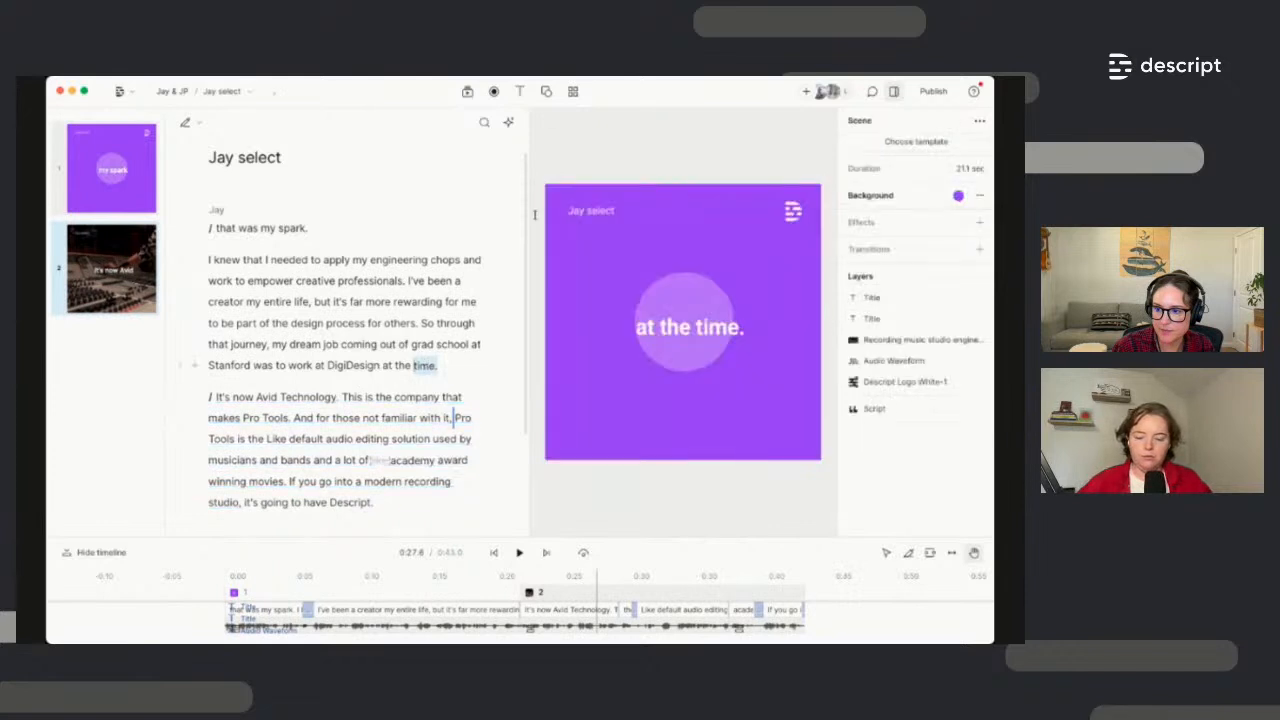
left_click(340, 344)
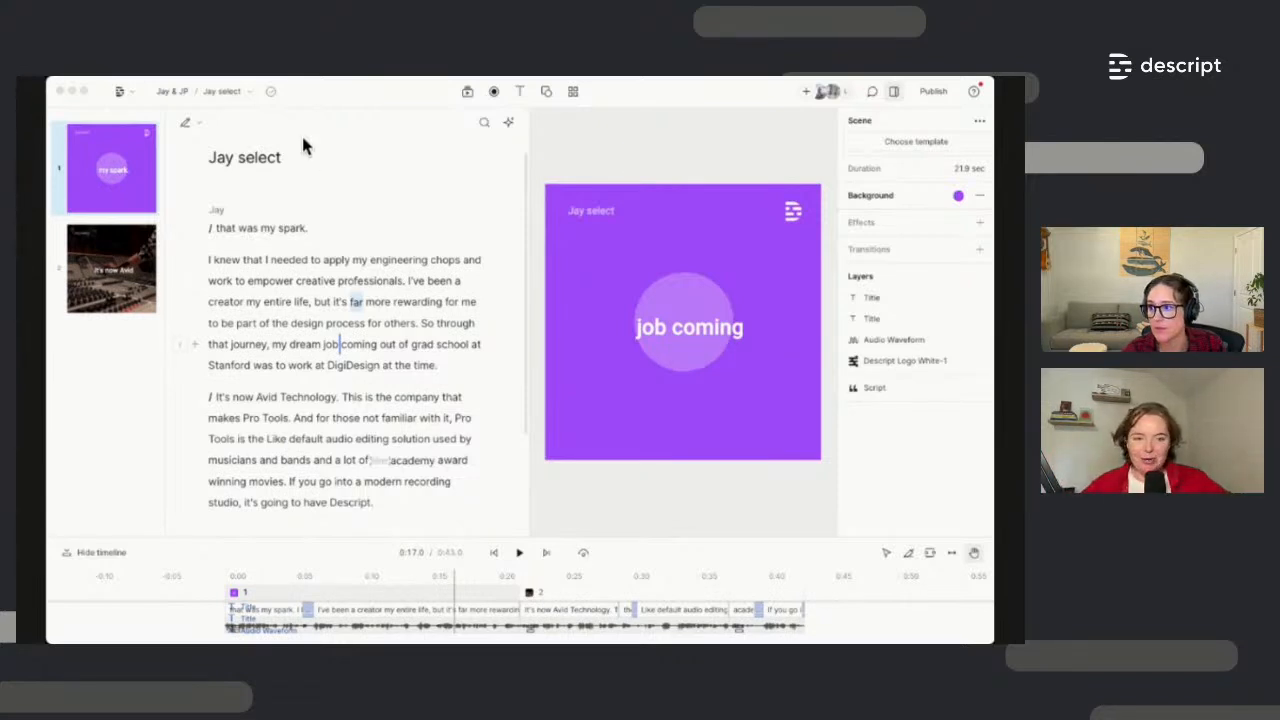
Open the Compositions dropdown from the composition name breadcrumb
left_click(240, 91)
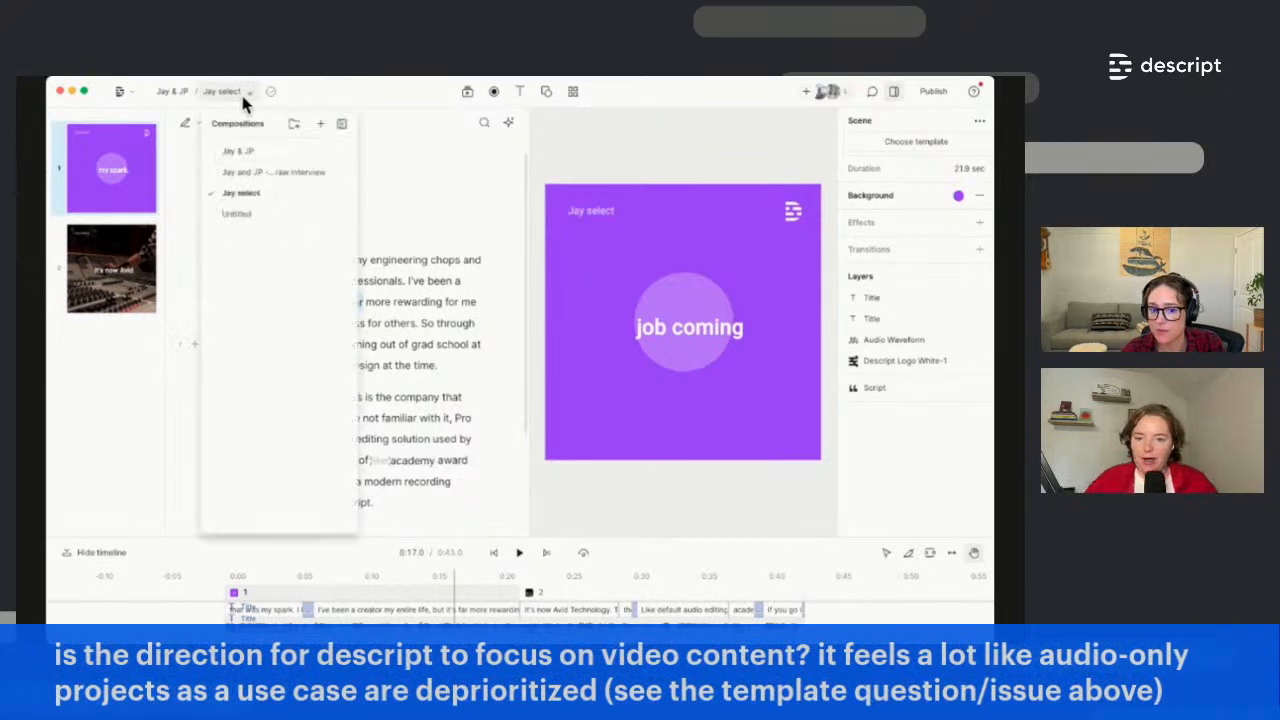
Open Jay & JP, scroll up through its highlighted script, and reopen the Compositions dropdown
left_click(238, 151)
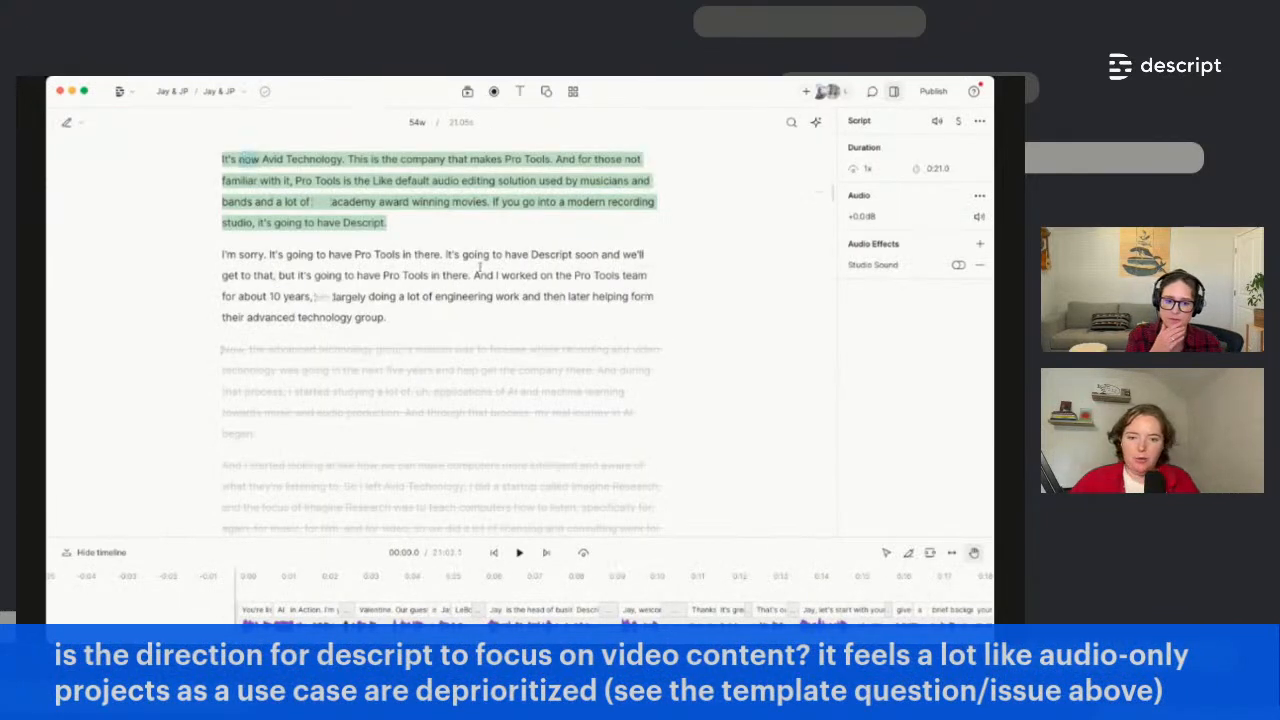
scroll(522, 300, "up", 5)
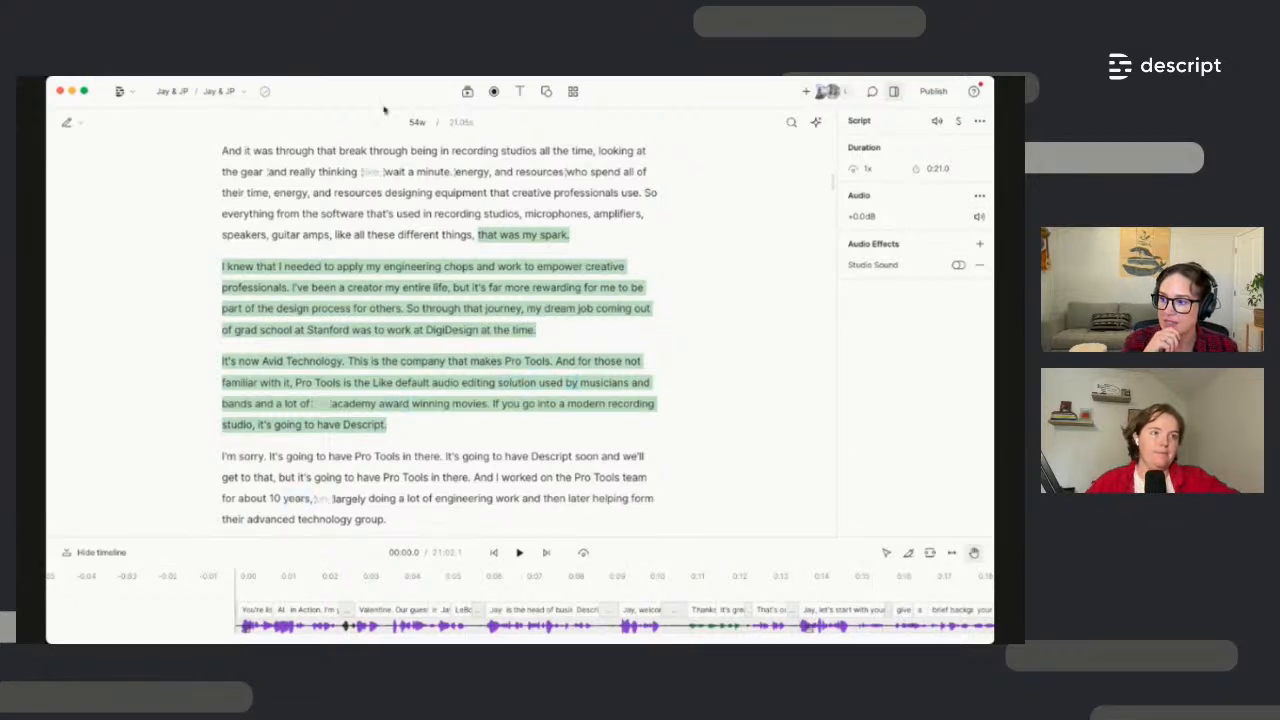
left_click(246, 92)
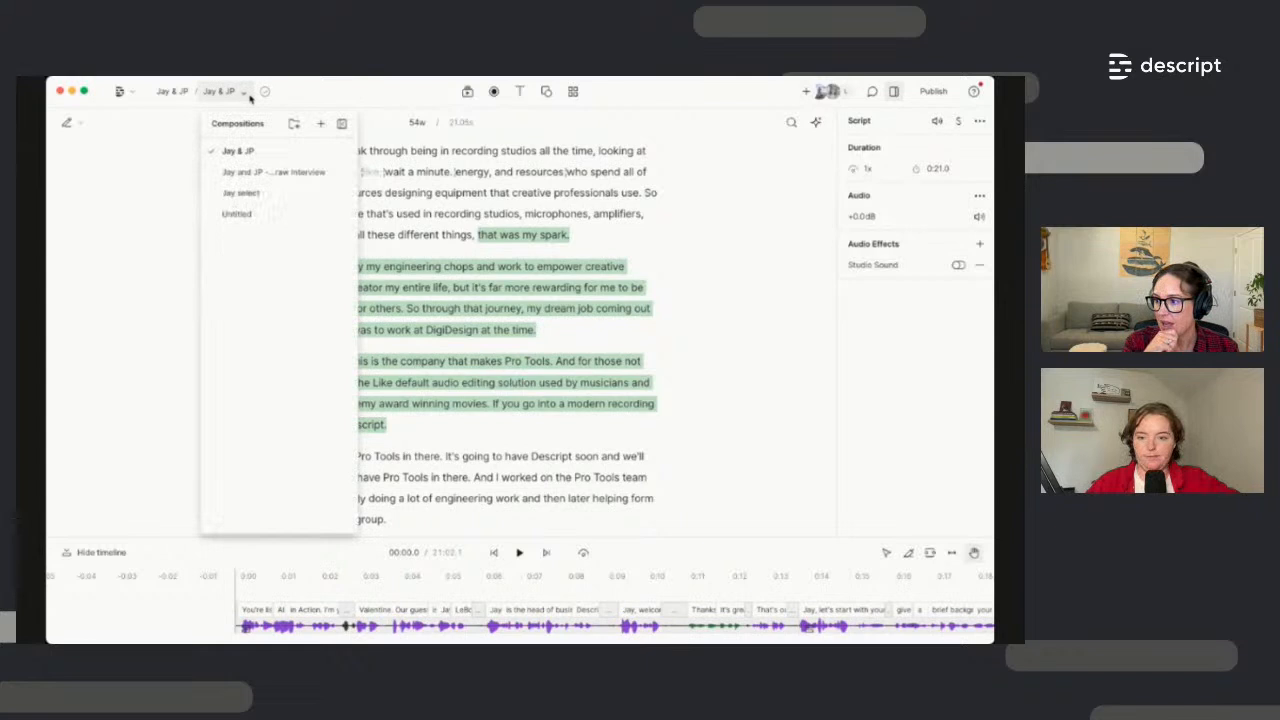
left_click(255, 196)
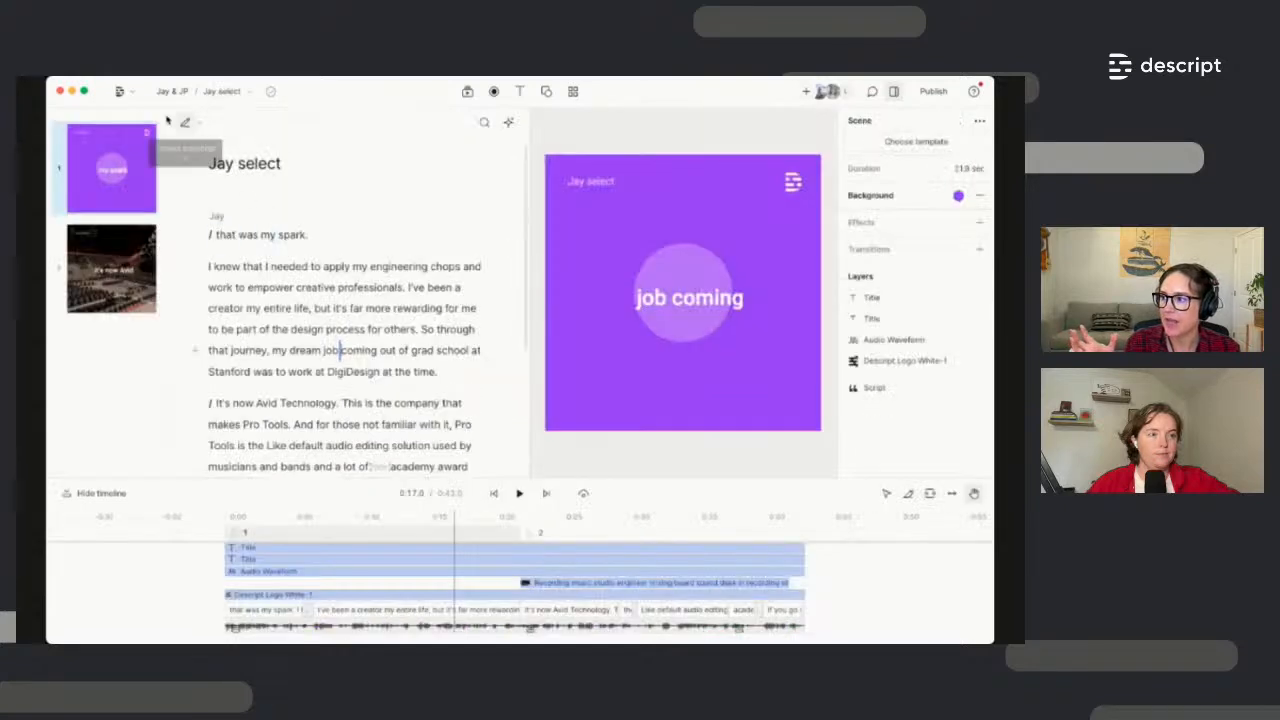
left_click(133, 93)
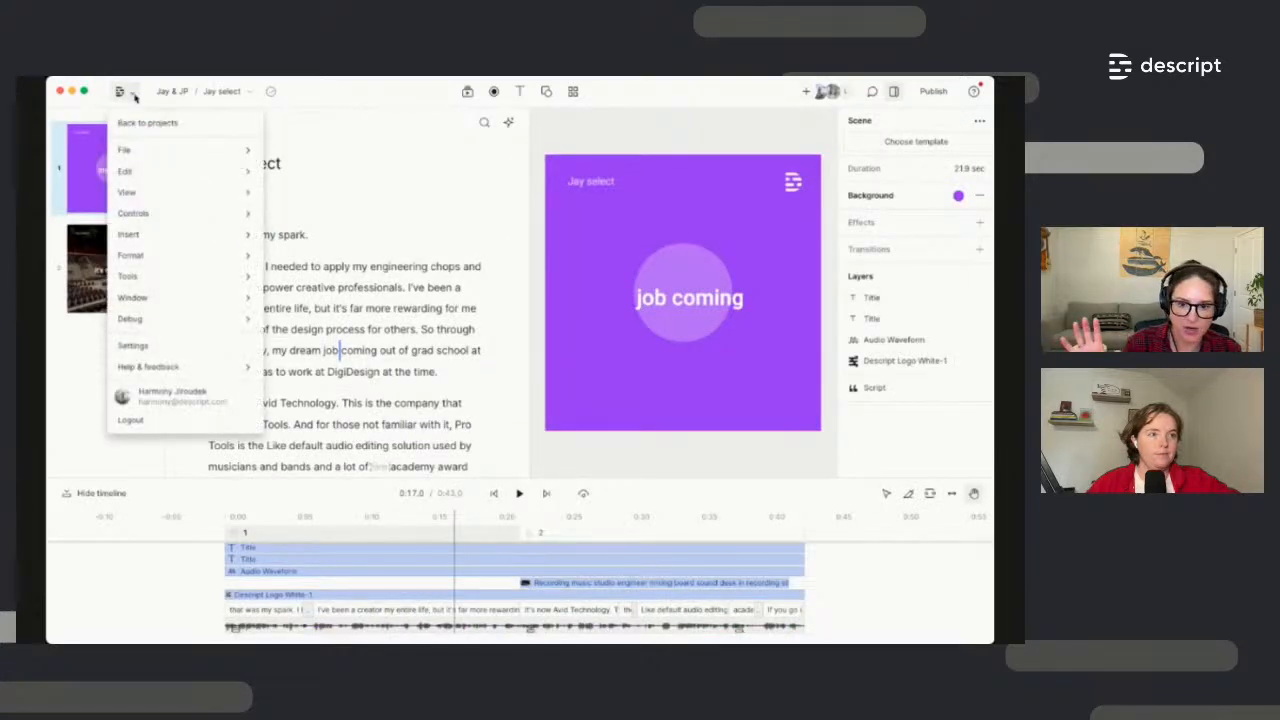
left_click(139, 156)
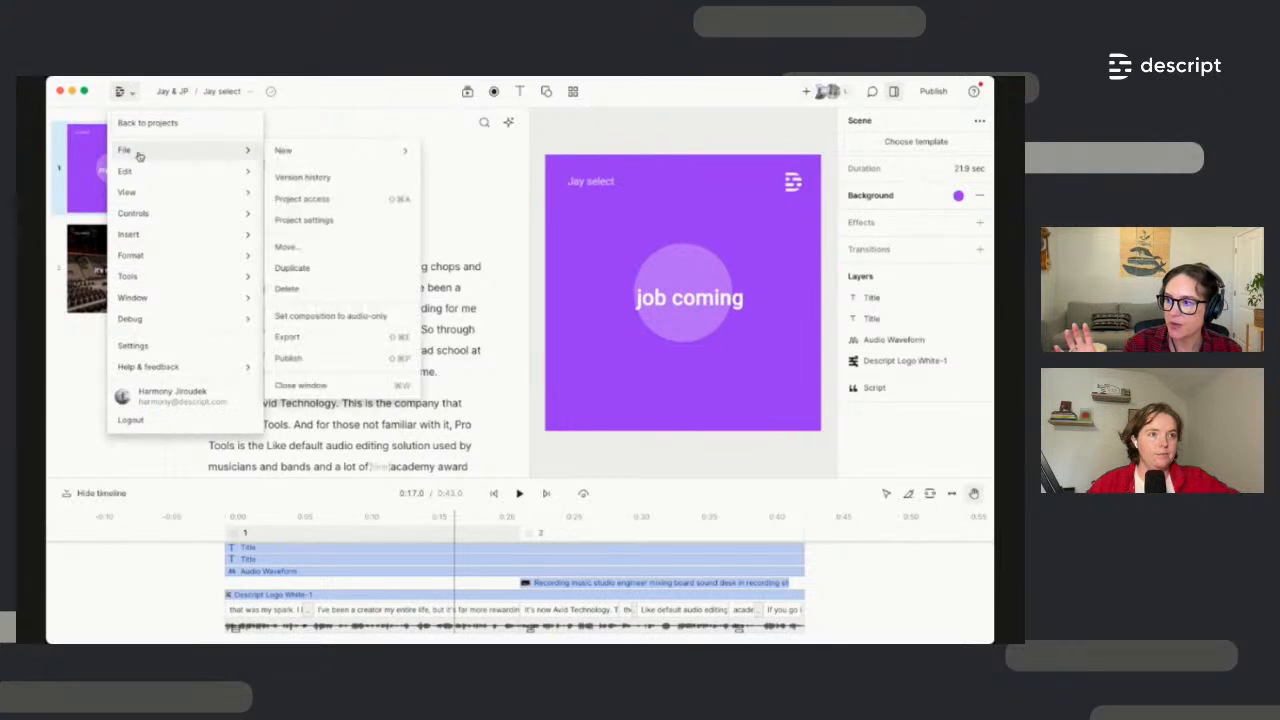
left_click(333, 317)
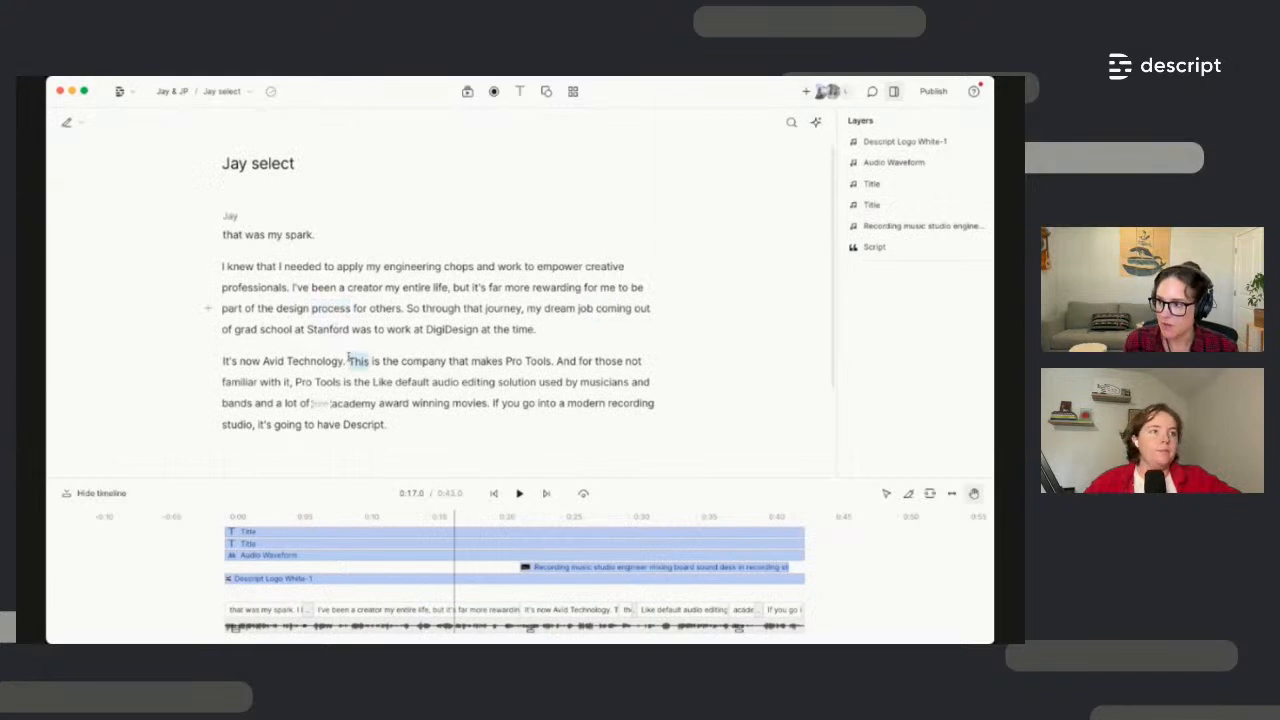
key("super+z")
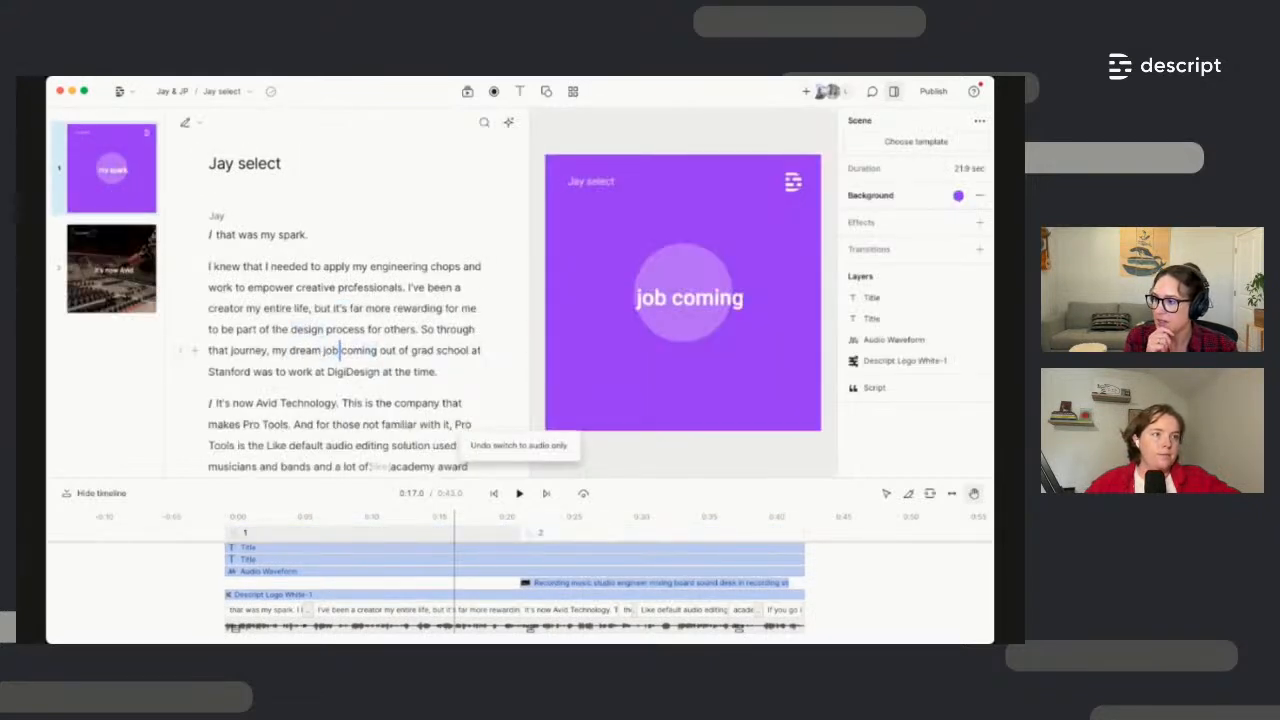
left_click(129, 93)
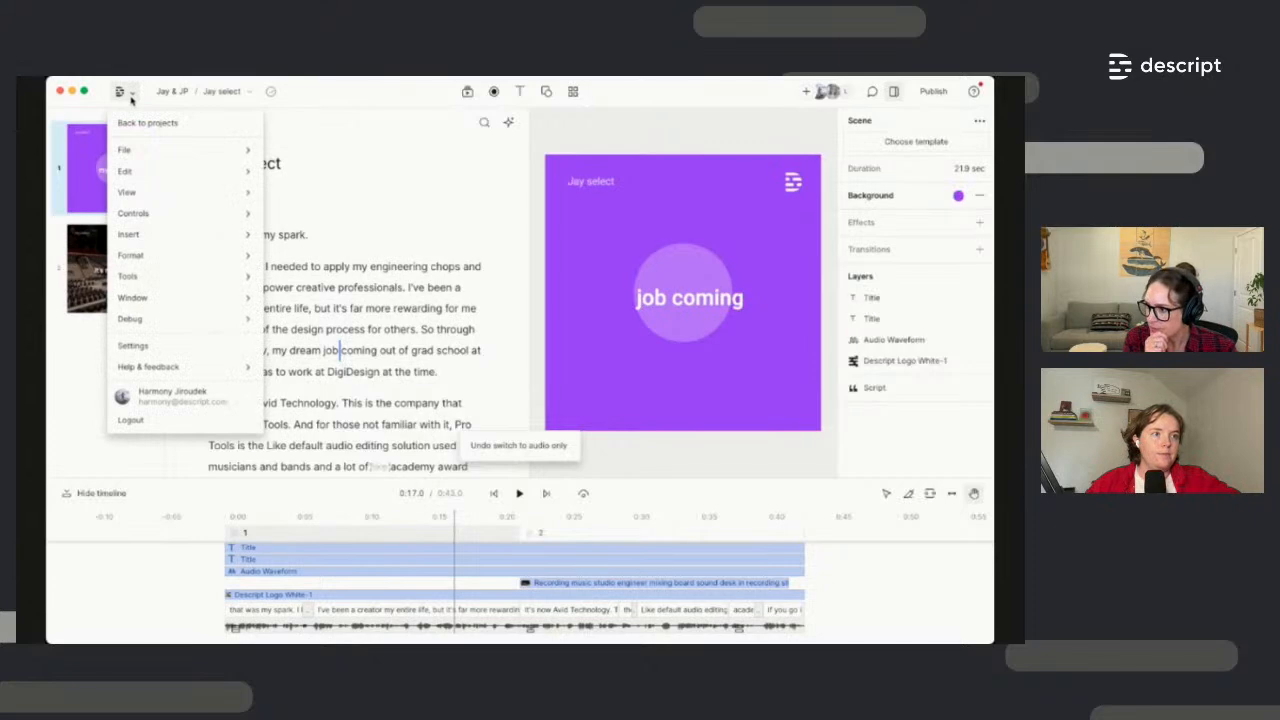
left_click(147, 347)
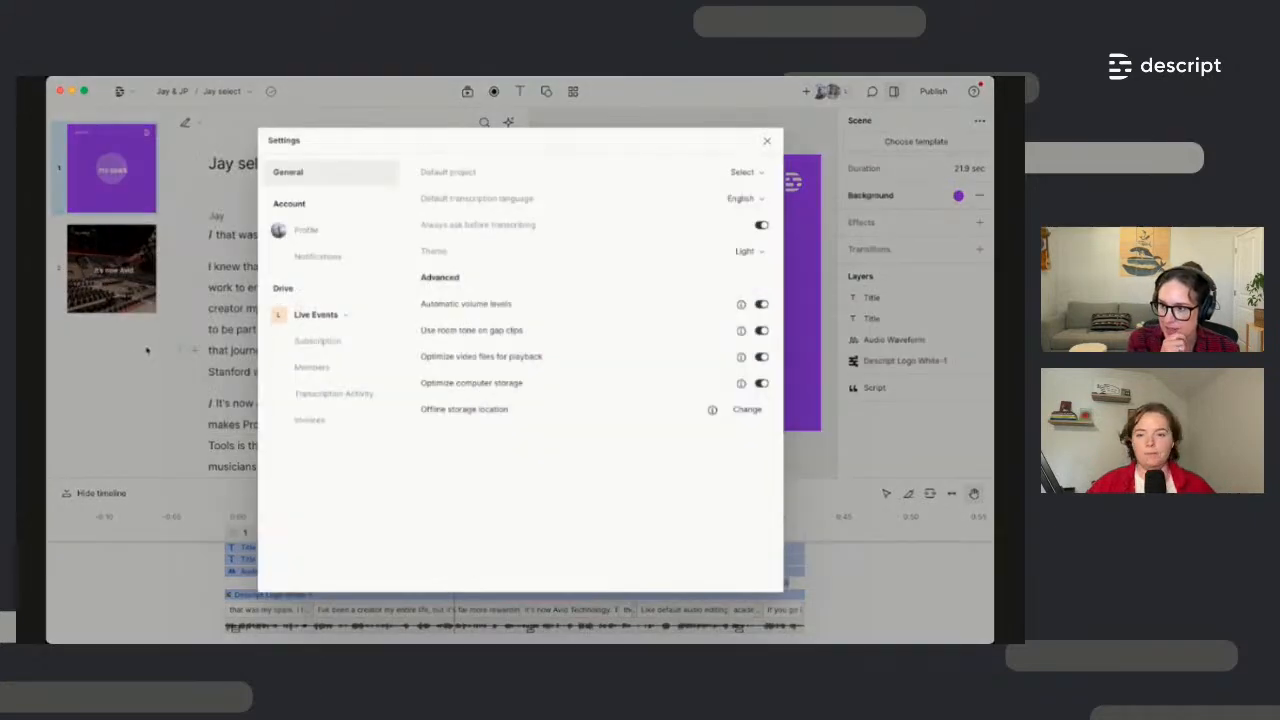
left_click(743, 173)
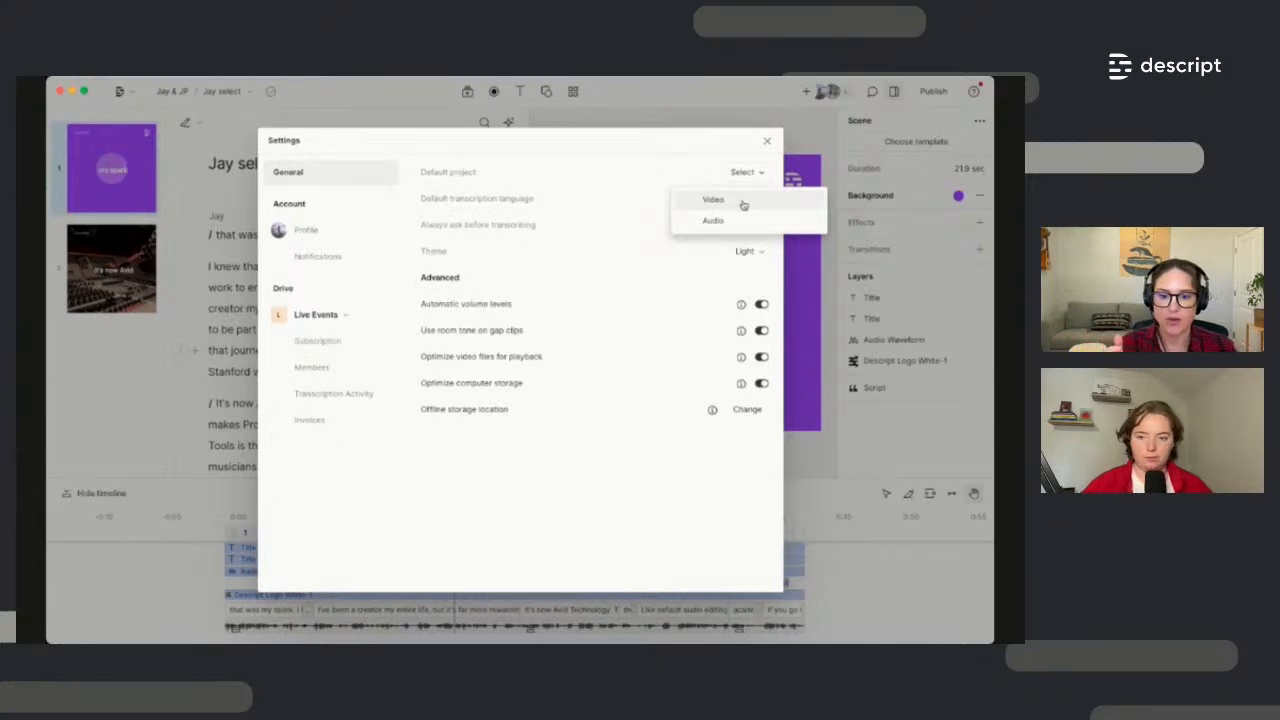
left_click(766, 142)
left_click(767, 142)
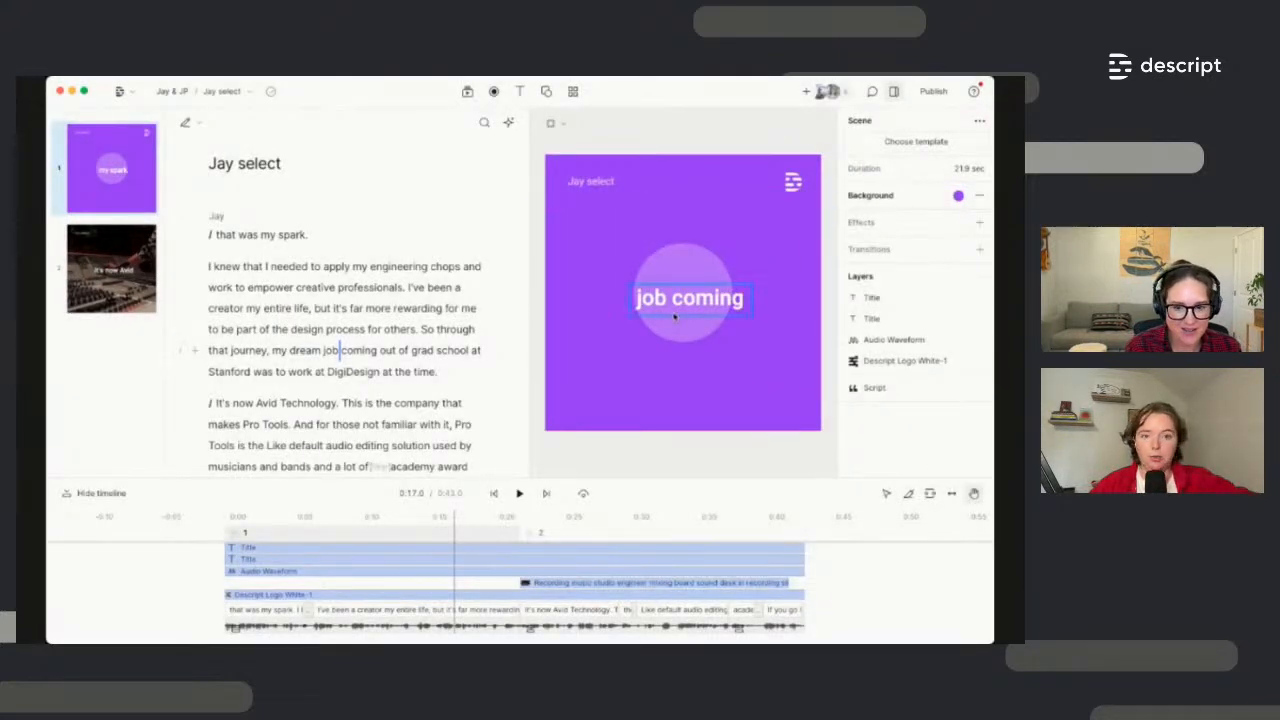
Jump playback to just before "for others" and open the Compositions list from the Jay select breadcrumb
left_click(368, 329)
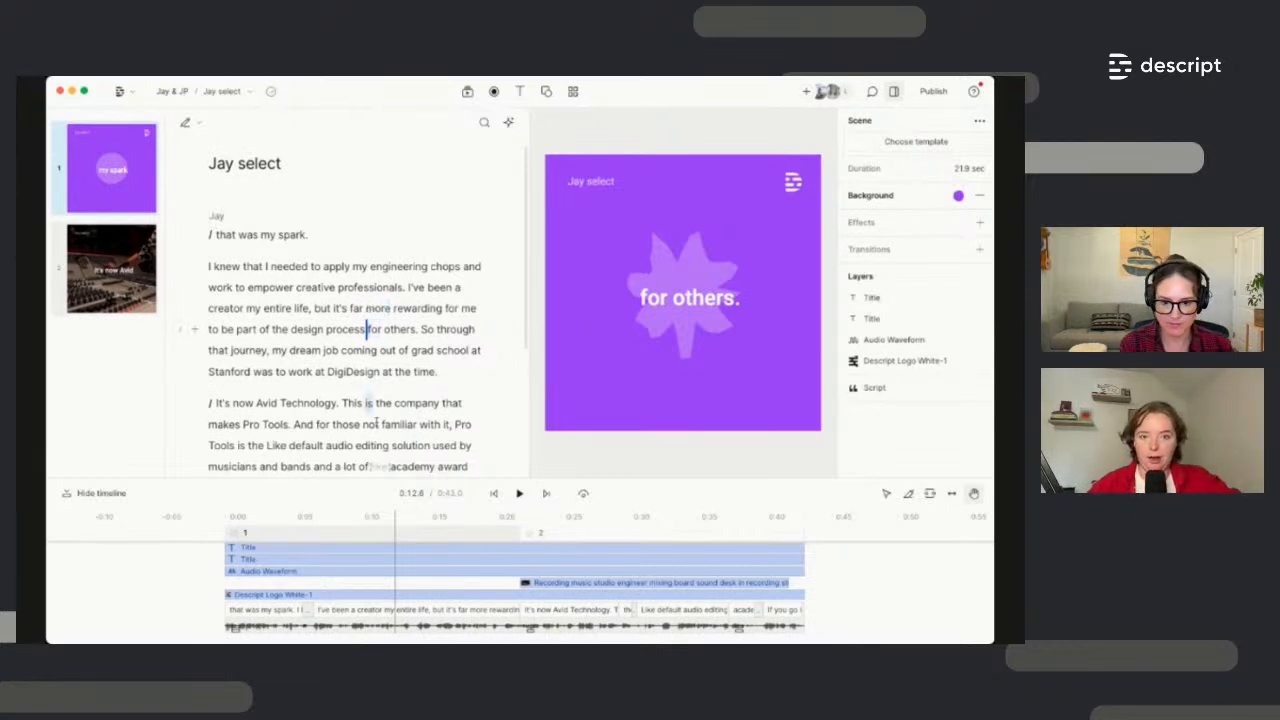
key("super+Tab")
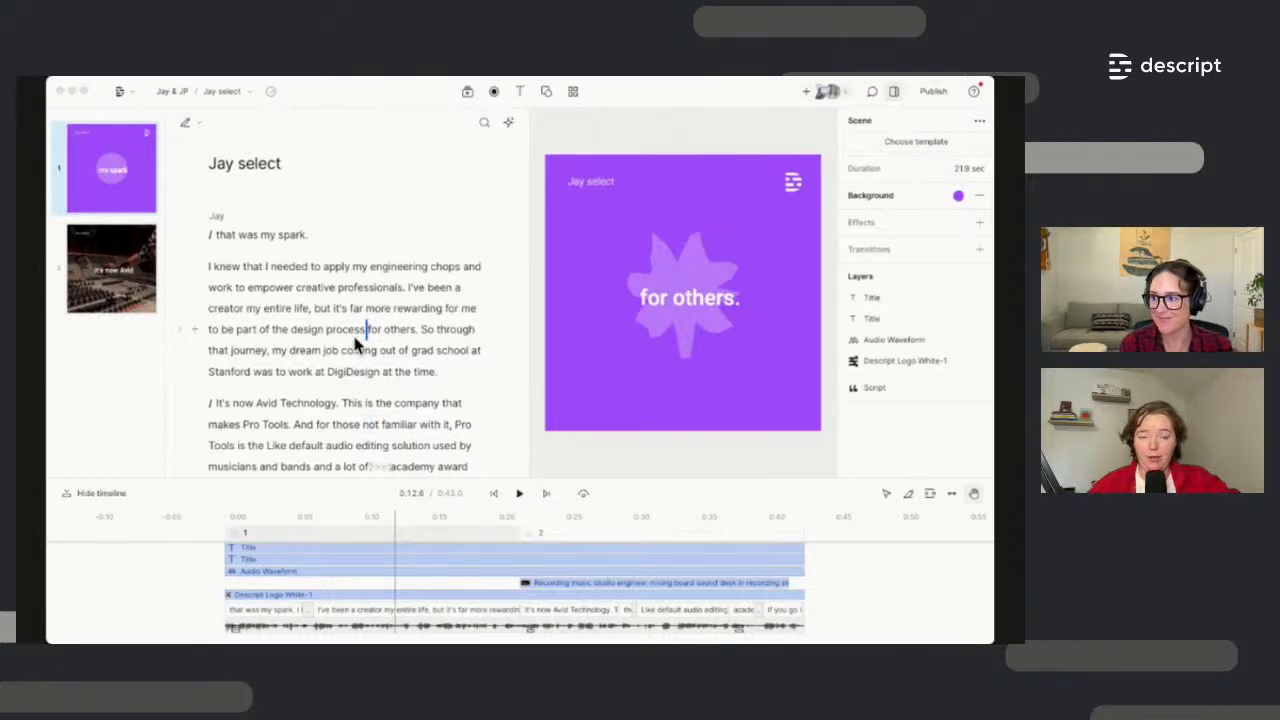
left_click(243, 92)
left_click(245, 92)
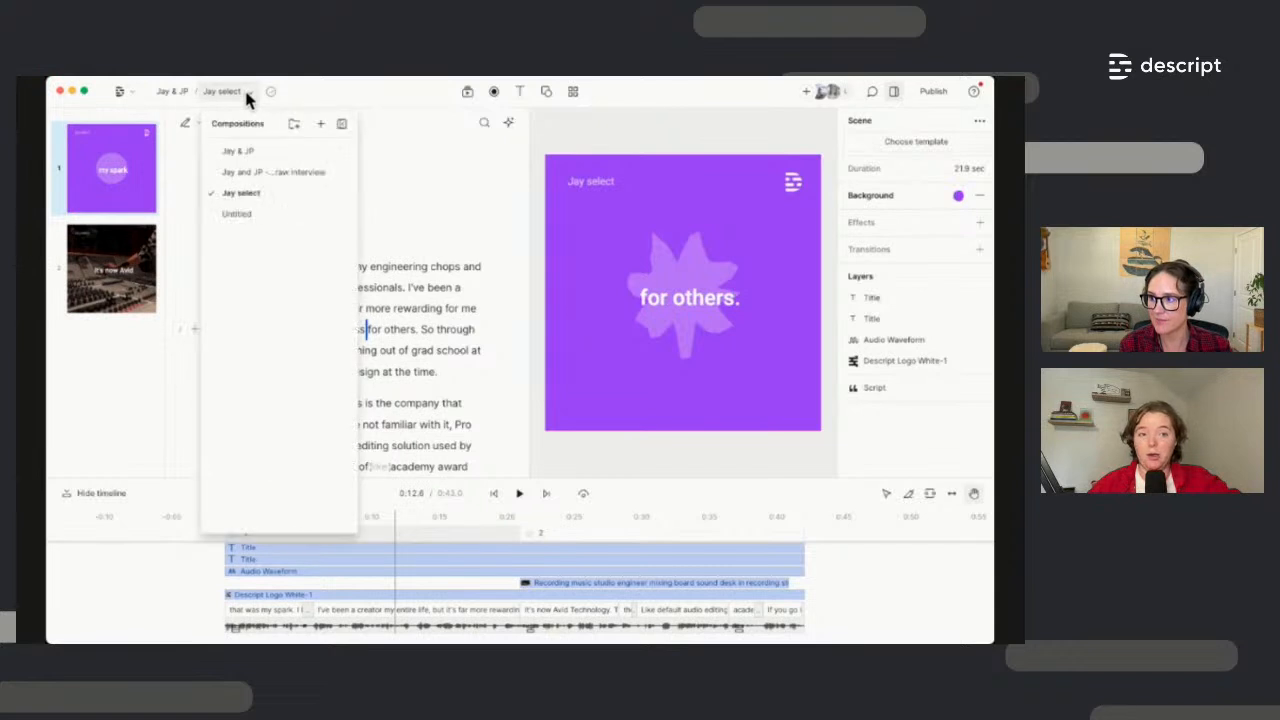
Switch to the Jay & JP composition and place the caret before "I knew that I needed"
left_click(248, 152)
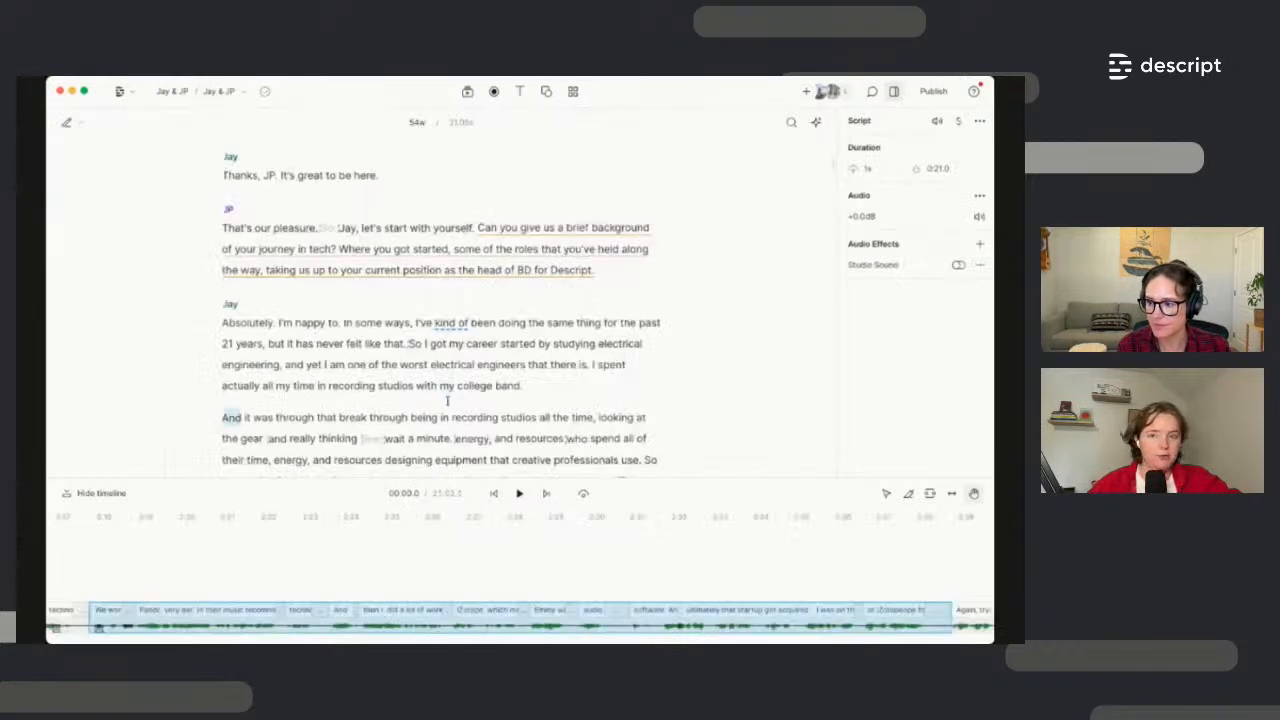
scroll(447, 400, "down", 3)
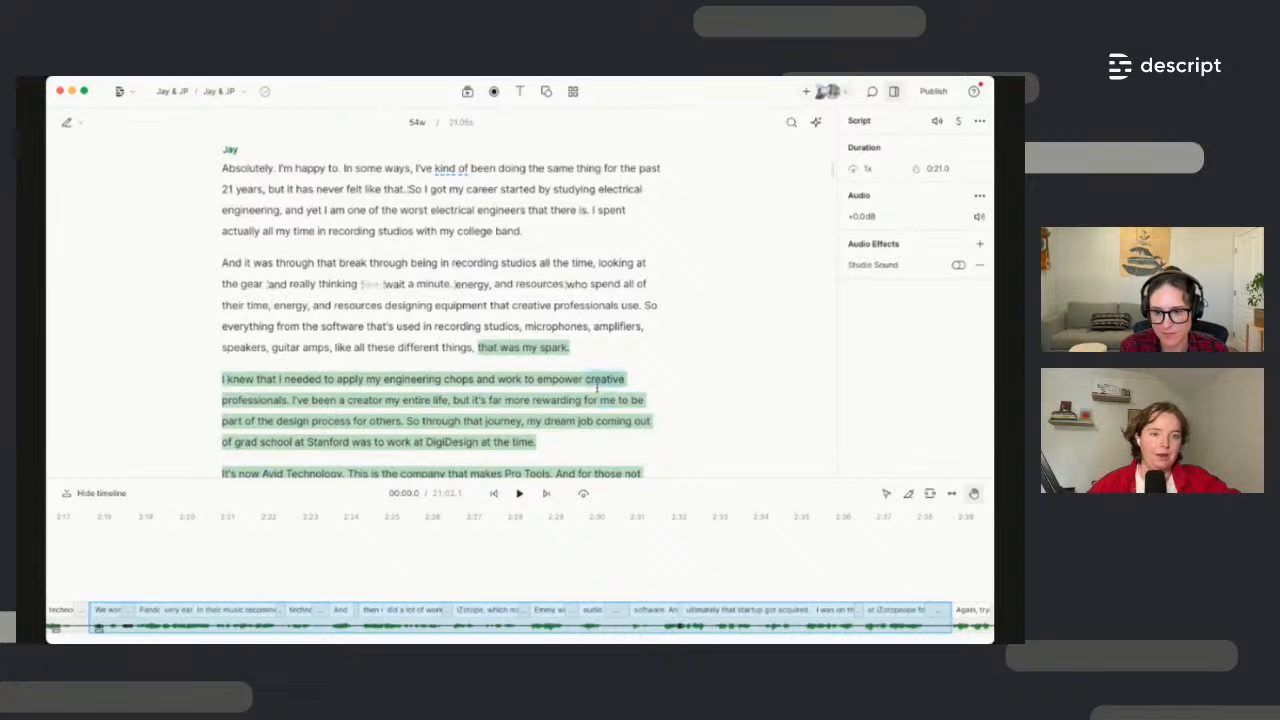
scroll(597, 387, "up", 1)
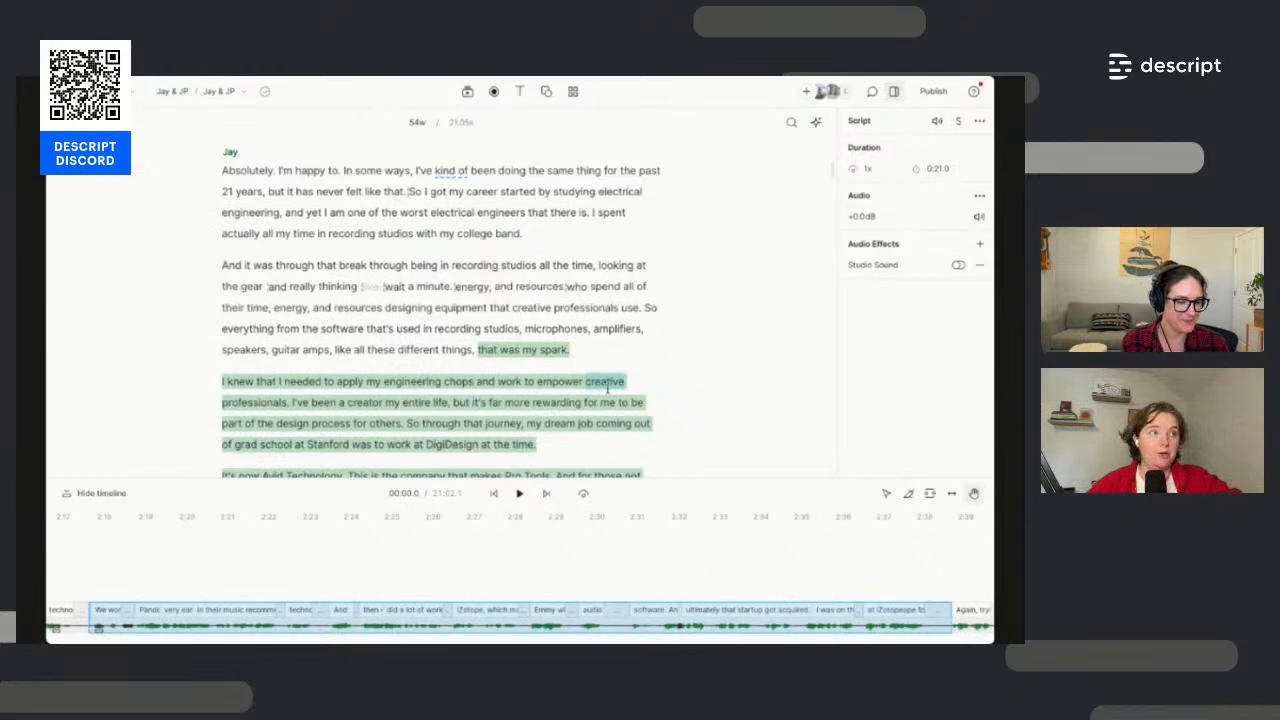
left_click(601, 350)
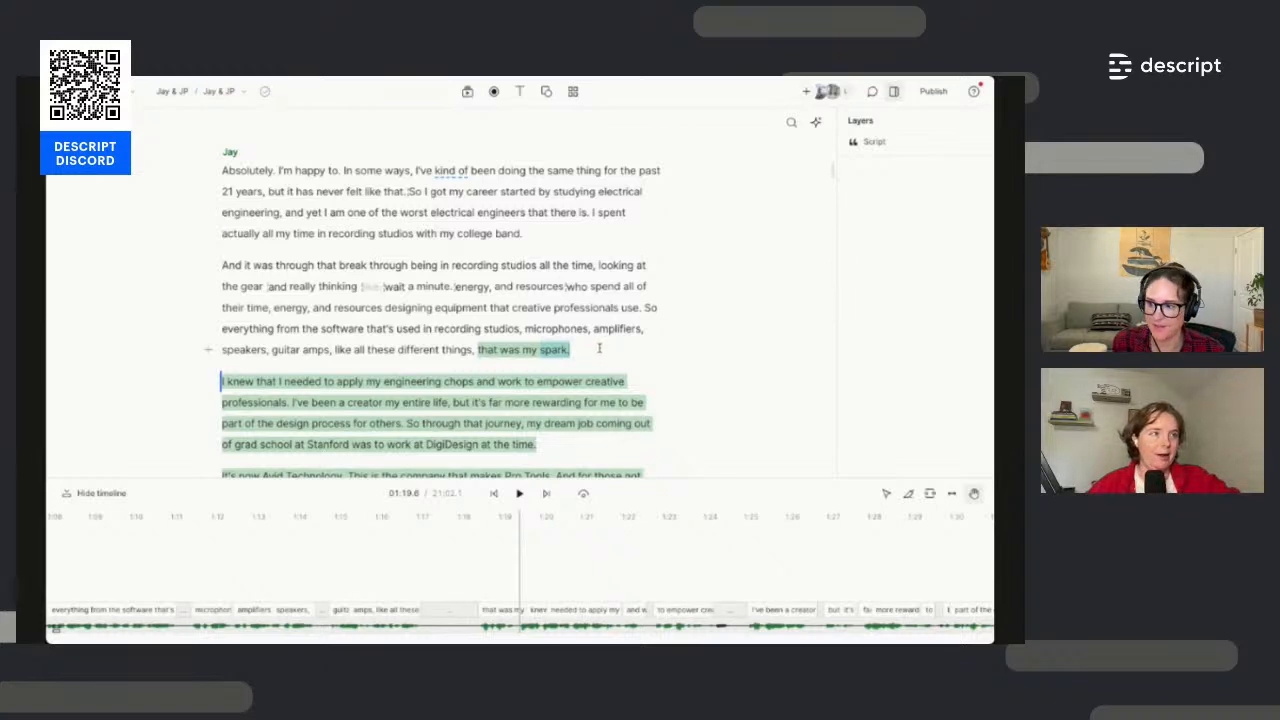
Delete the struck-through lines above "You're listening to AI in Action."
scroll(599, 348, "up", 5)
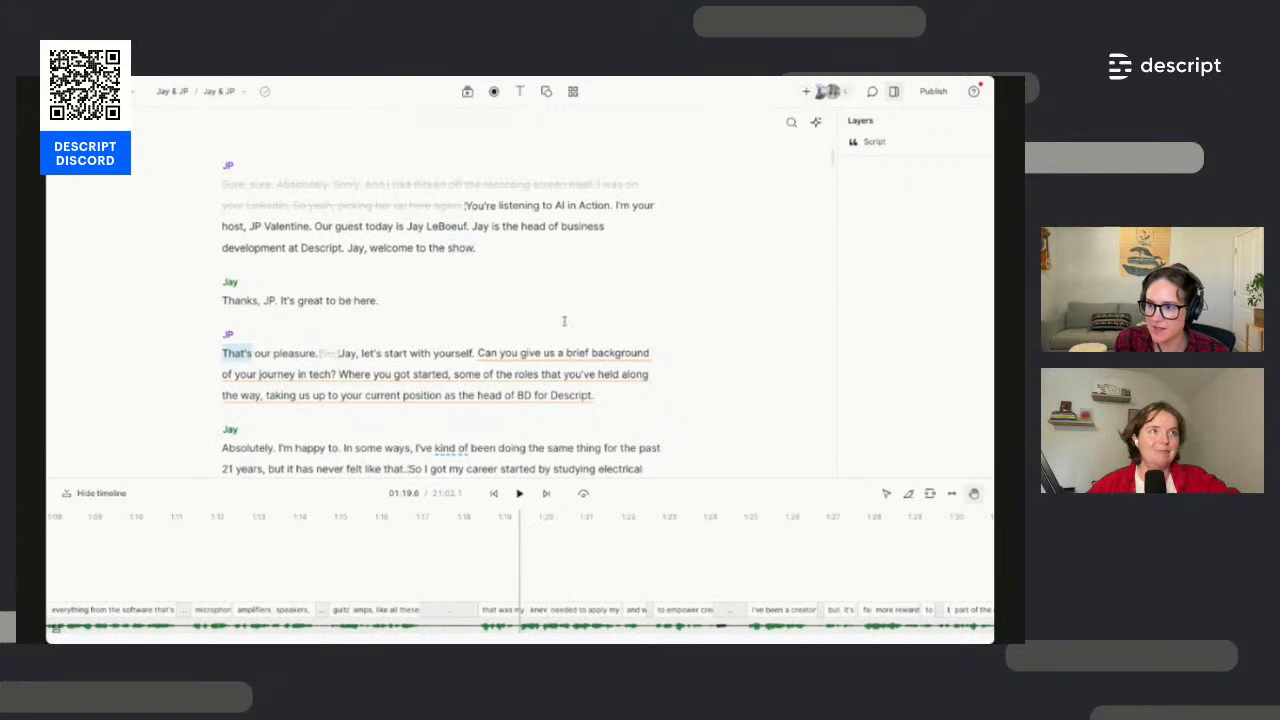
left_click(222, 352)
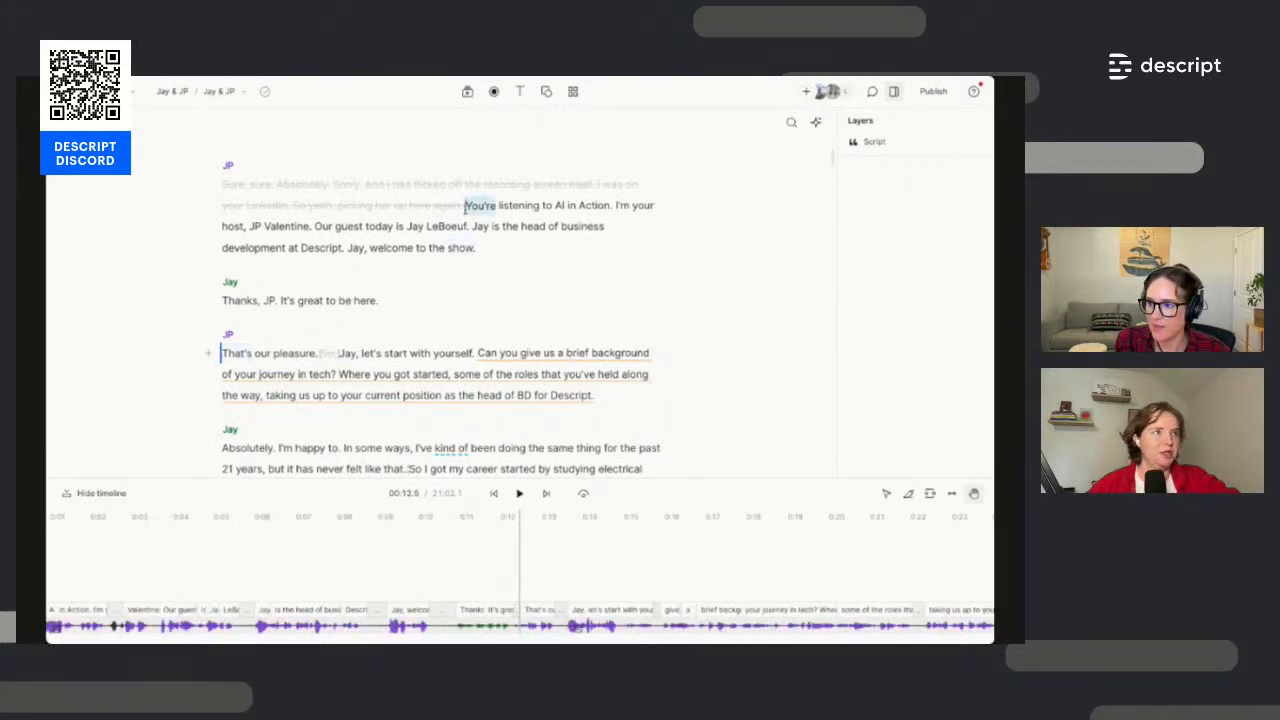
left_click_drag(465, 206, 222, 186)
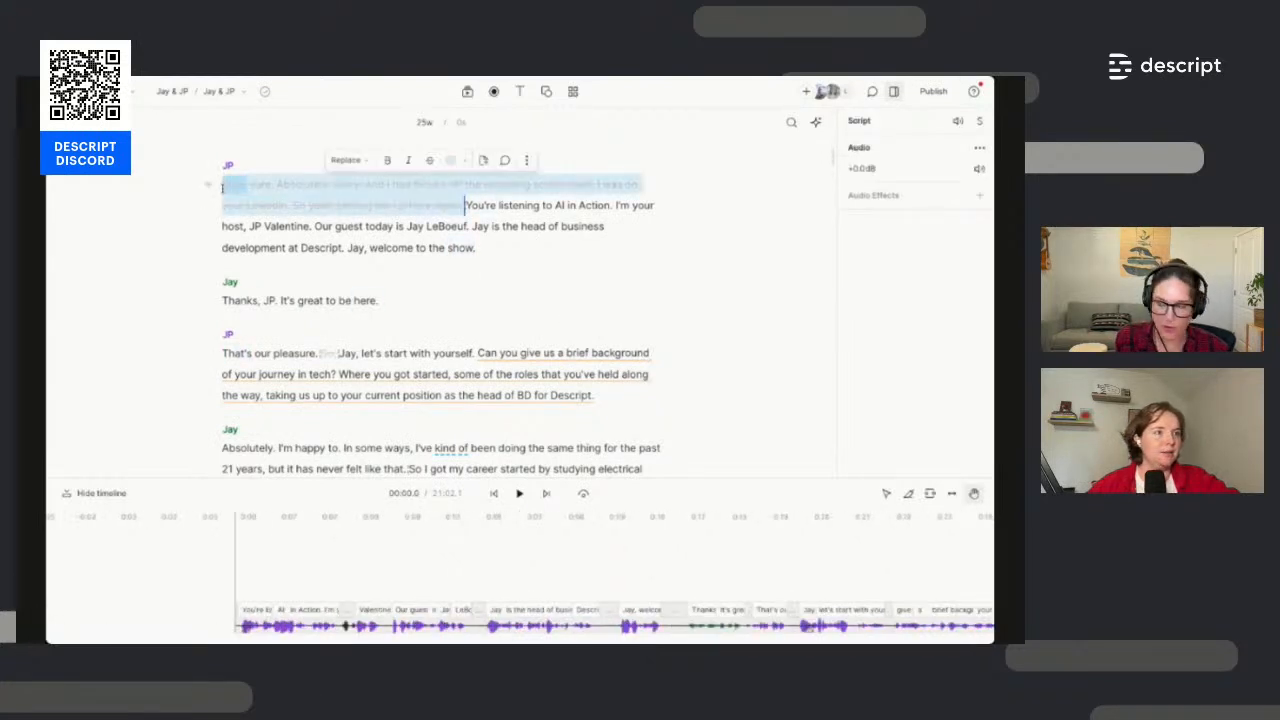
key("BackSpace")
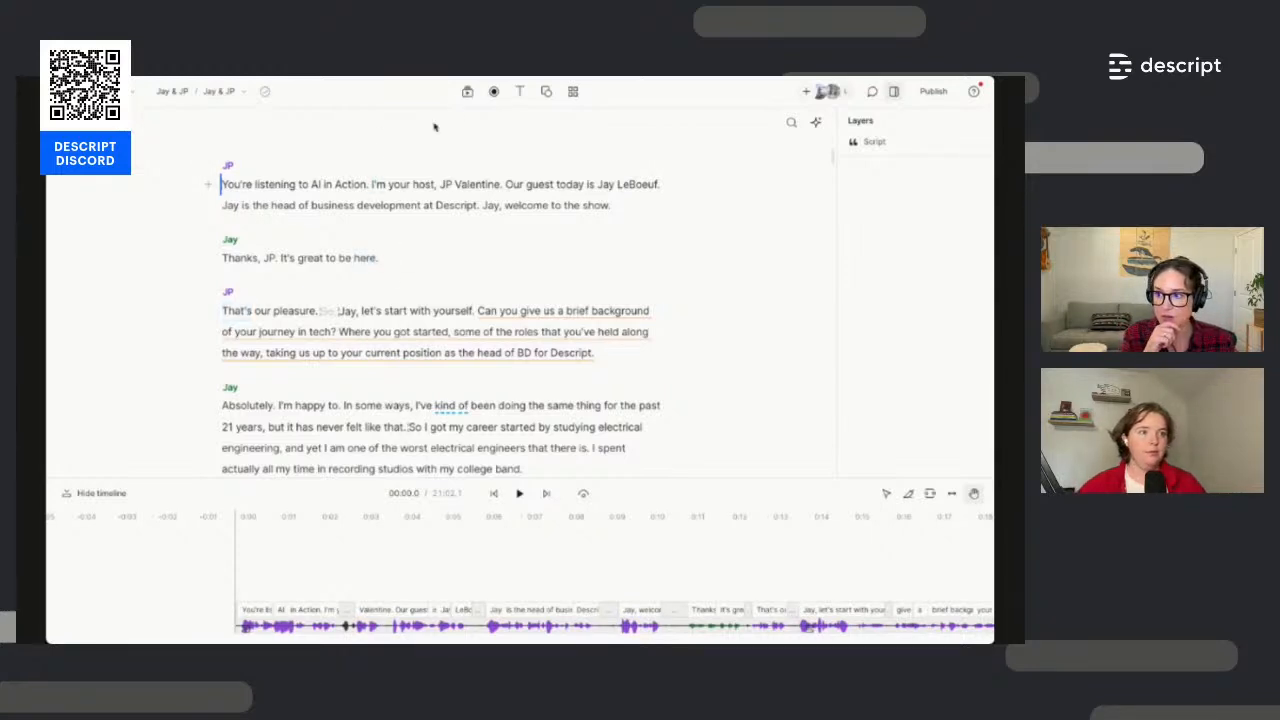
left_click(467, 91)
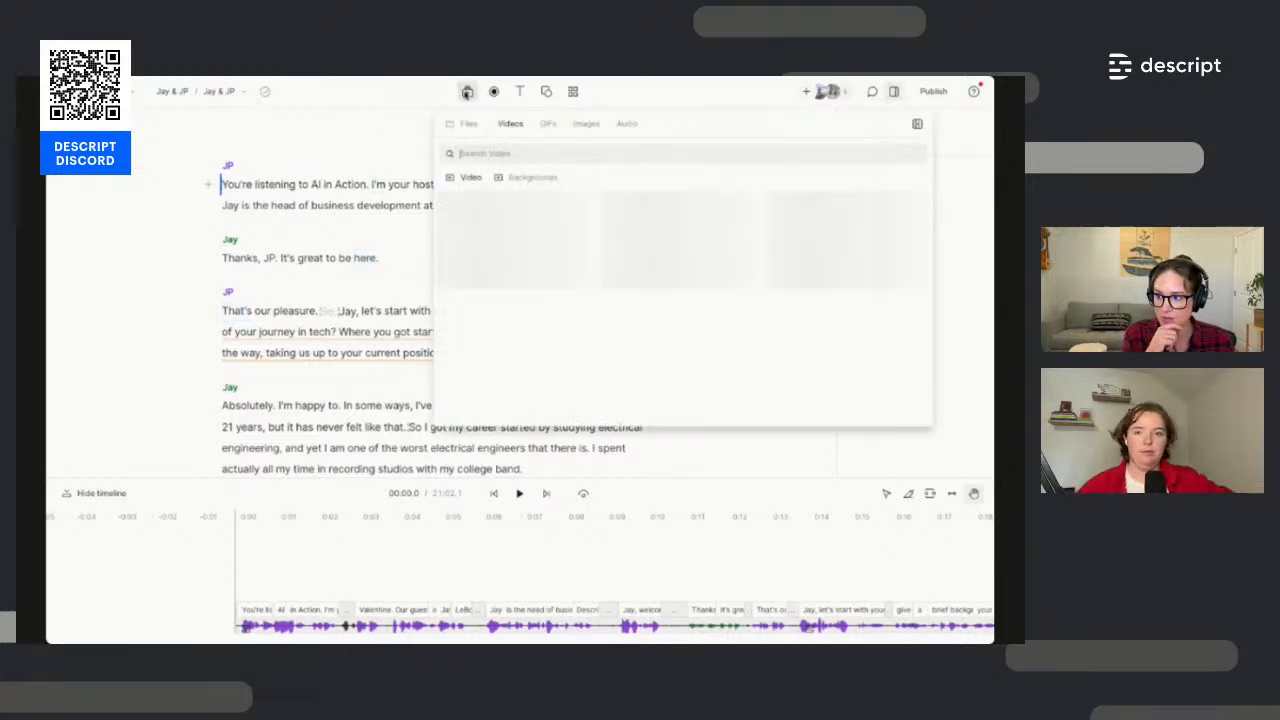
Search the stock audio for "chill" and drag the Whats Good track into the script
left_click(622, 127)
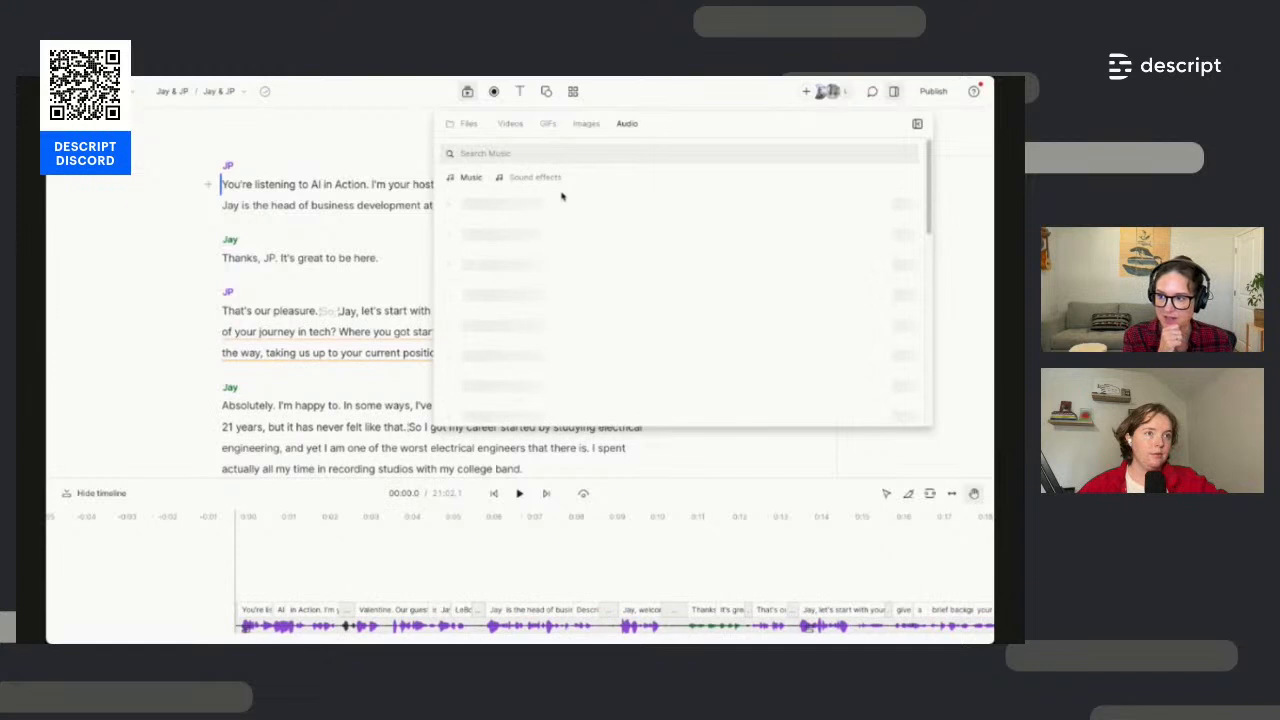
left_click(485, 154)
type("chill")
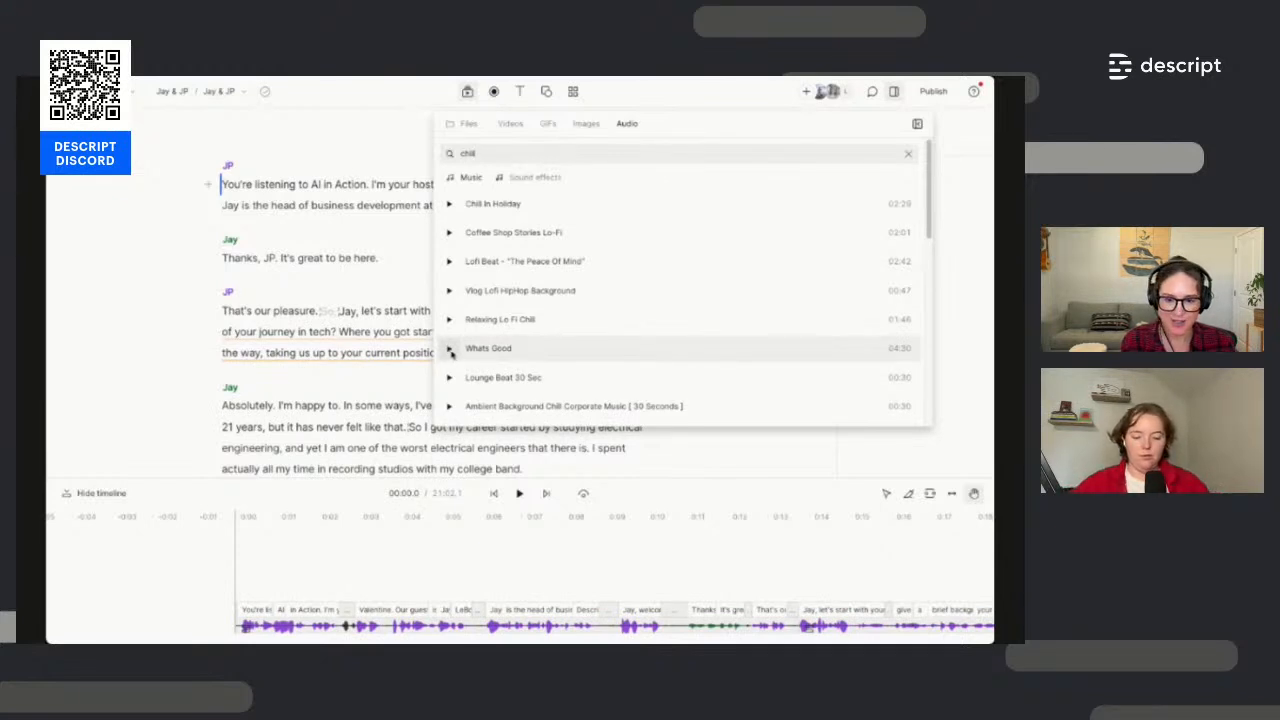
left_click_drag(451, 352, 221, 186)
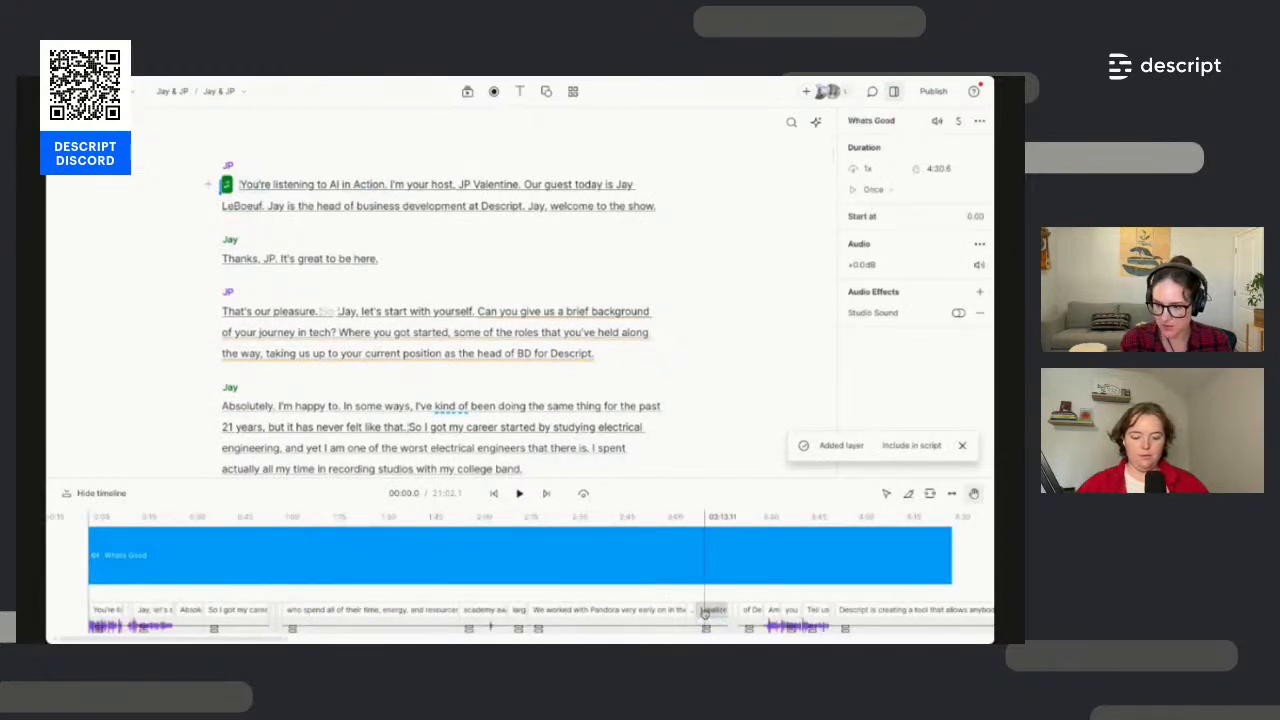
Zoom the timeline and make the timeline area taller to see both clips
scroll(705, 618, "down", 3)
scroll(515, 612, "down", 1)
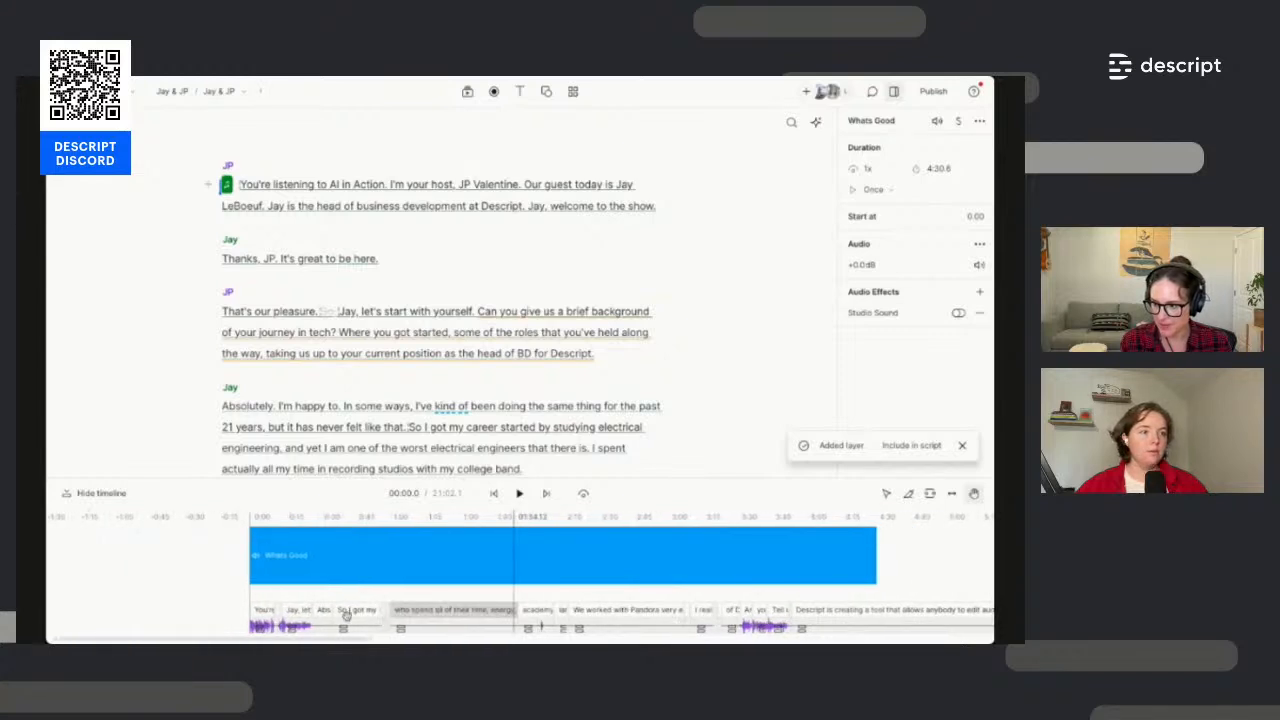
scroll(305, 617, "down", 2)
scroll(358, 610, "up", 4)
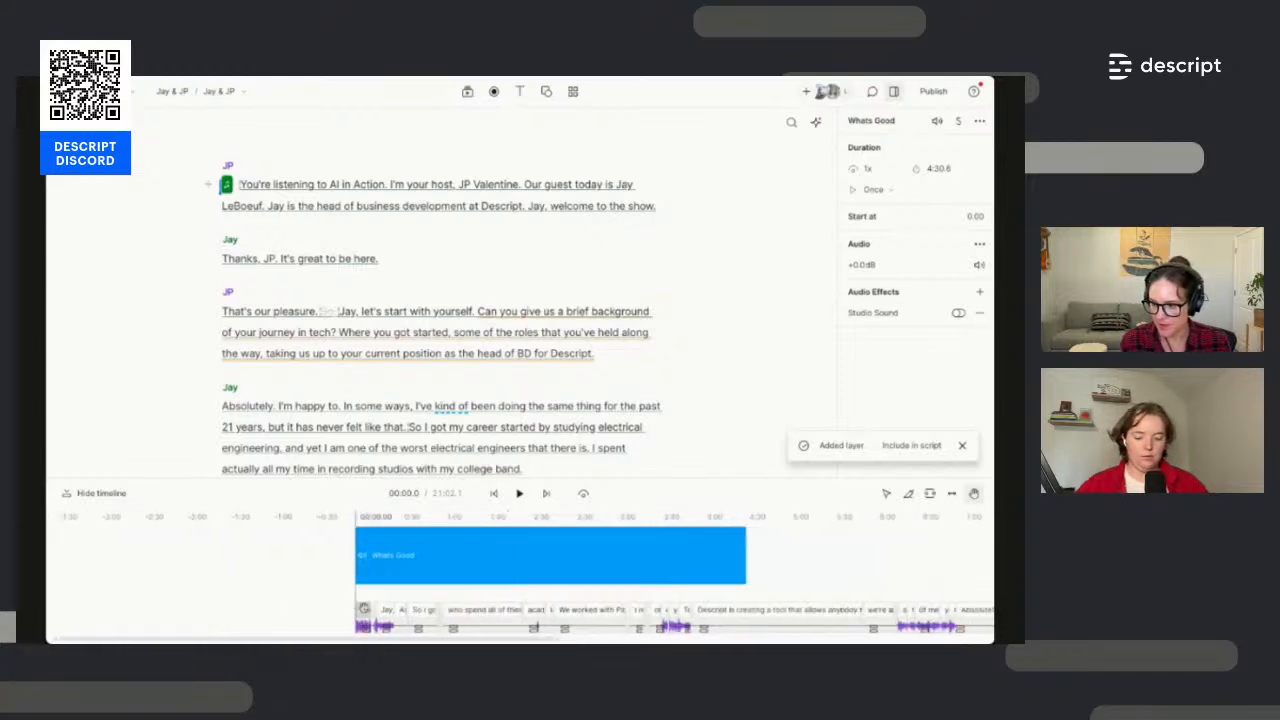
scroll(380, 609, "up", 3)
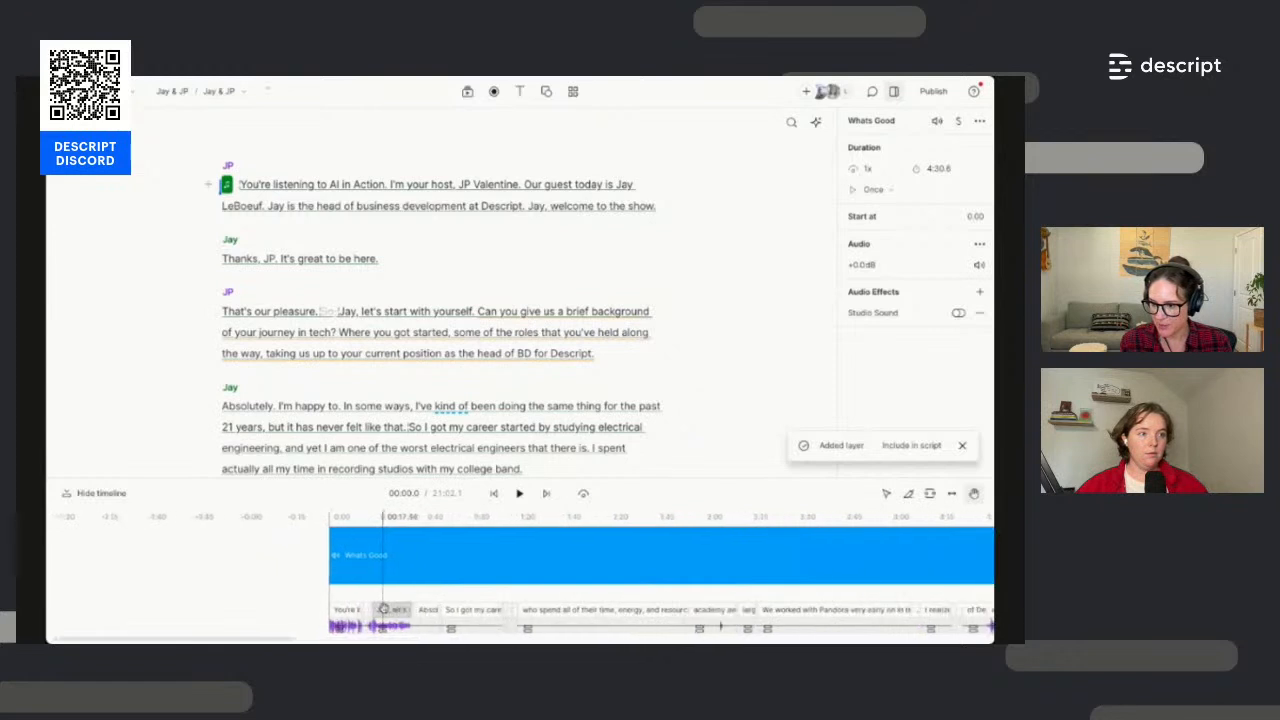
scroll(373, 607, "up", 2)
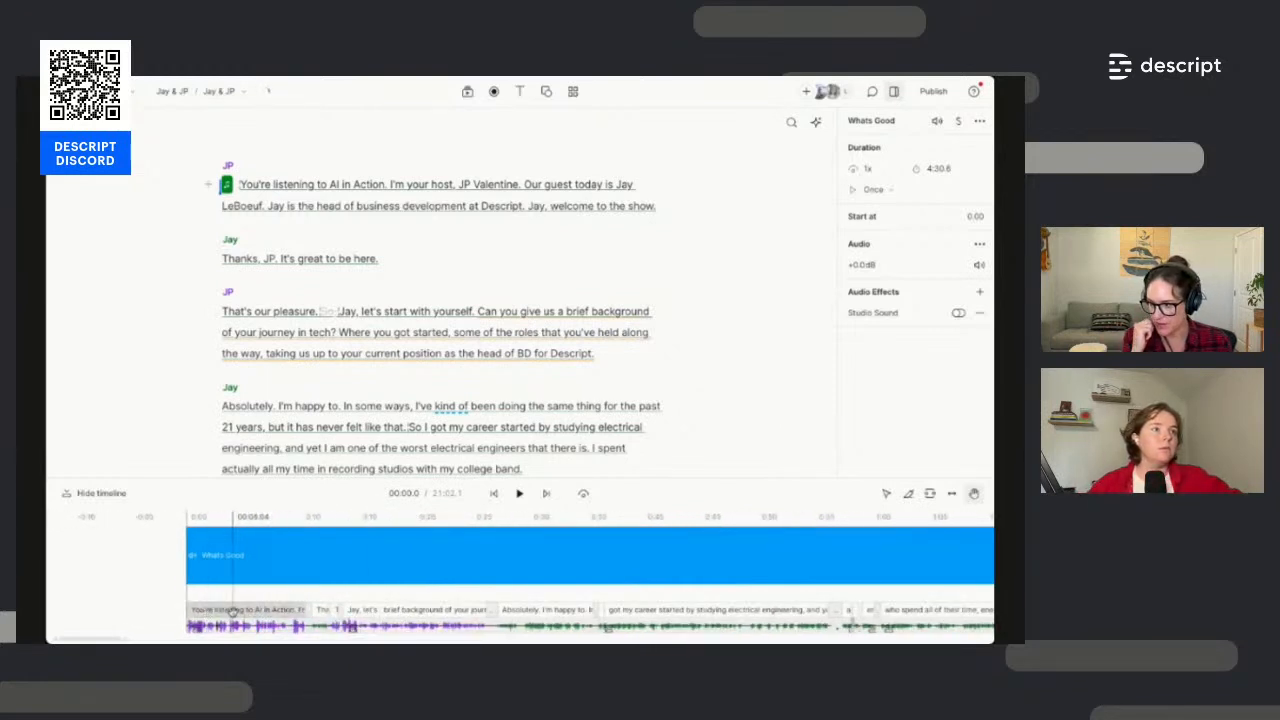
left_click_drag(240, 478, 242, 369)
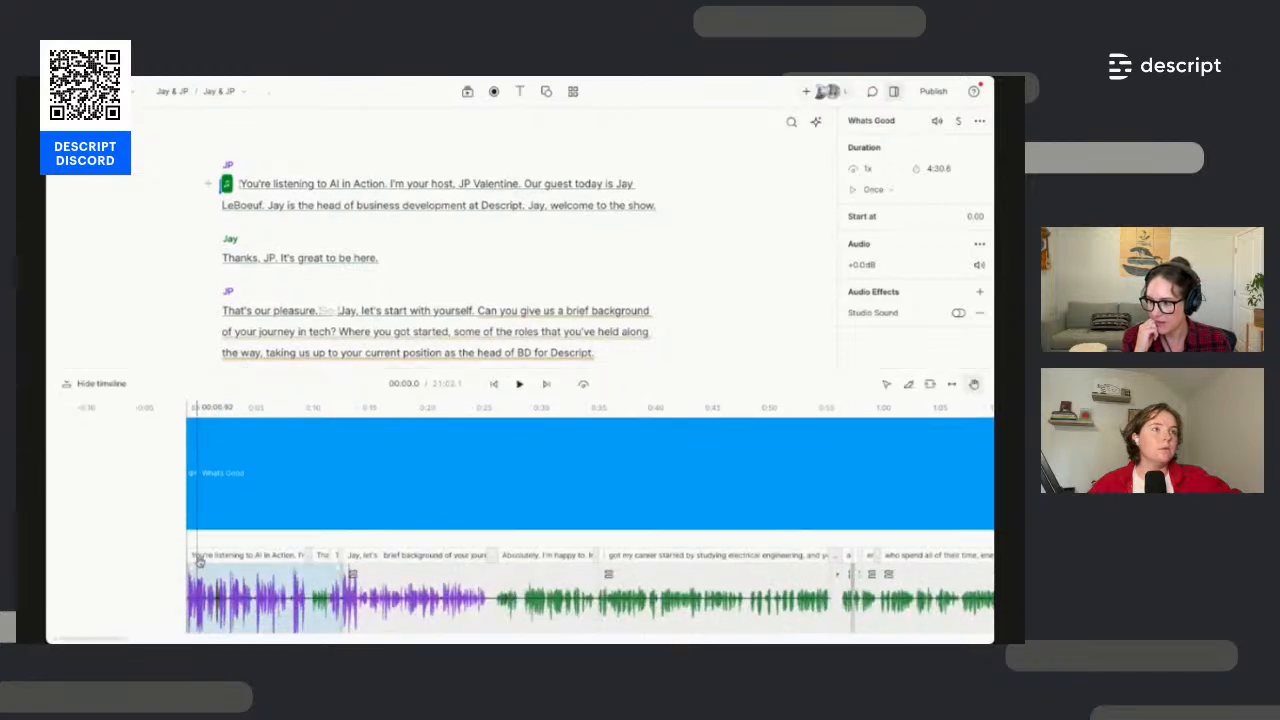
left_click_drag(205, 558, 217, 508)
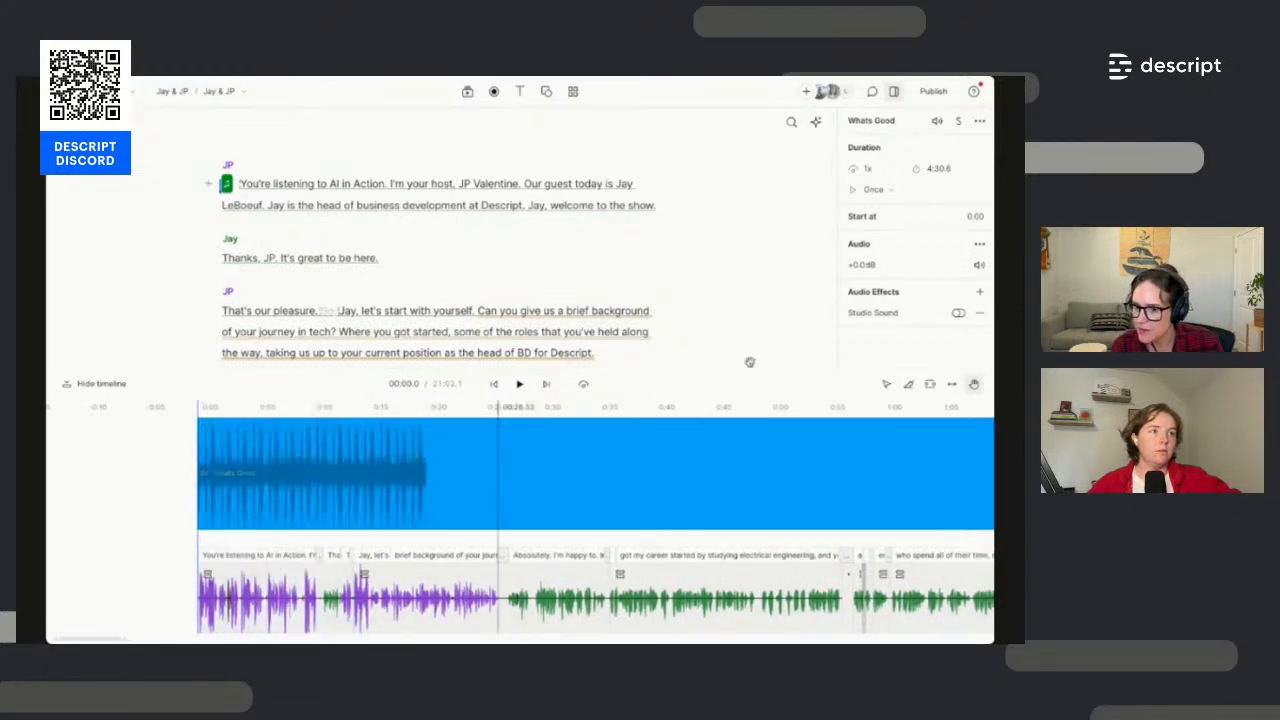
Shift the interview dialogue about 2.8 seconds later and play the opening with the music
left_click(888, 386)
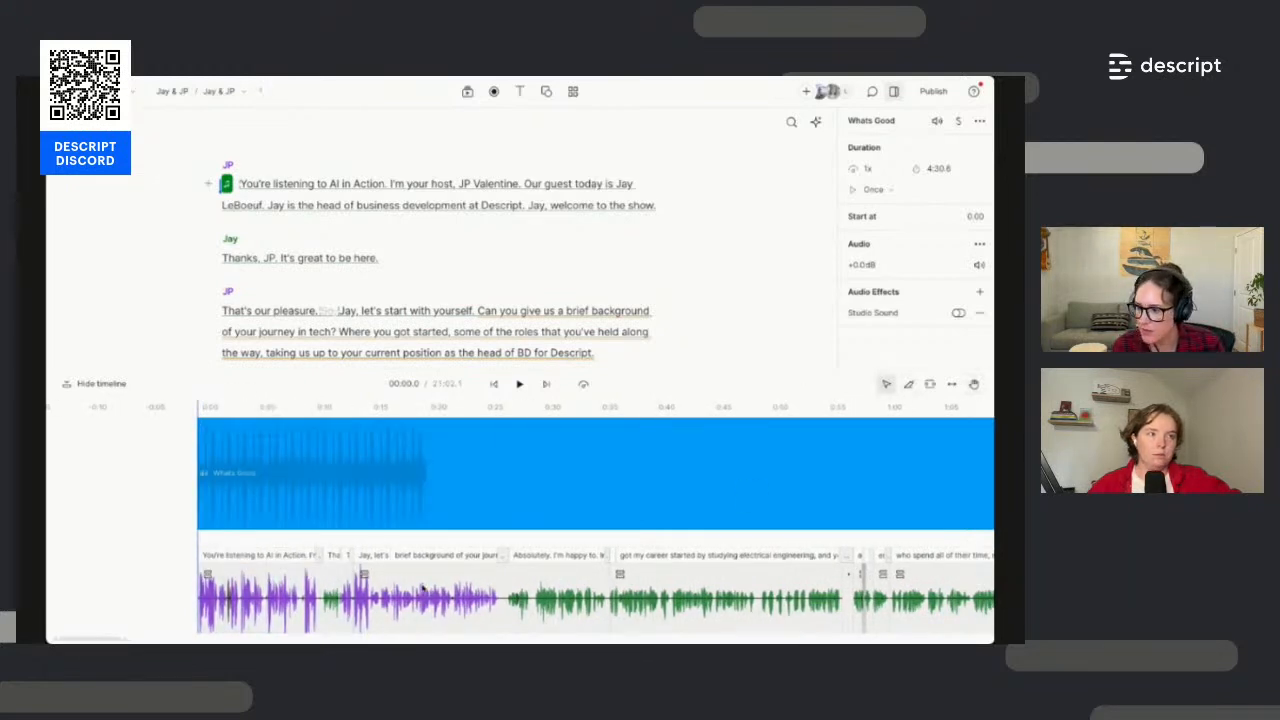
left_click(257, 555)
mouse_move(283, 555)
left_mouse_down()
mouse_move(315, 555)
mouse_move(286, 557)
left_mouse_up()
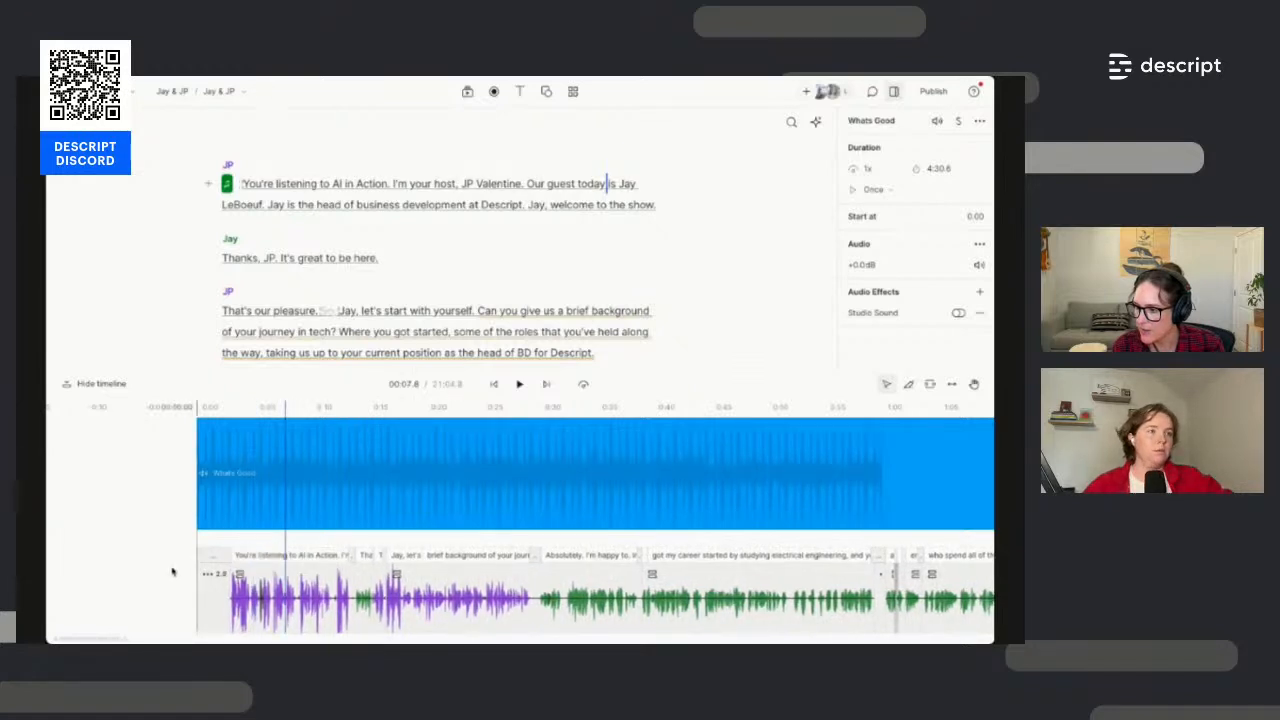
left_click(172, 571)
key("space")
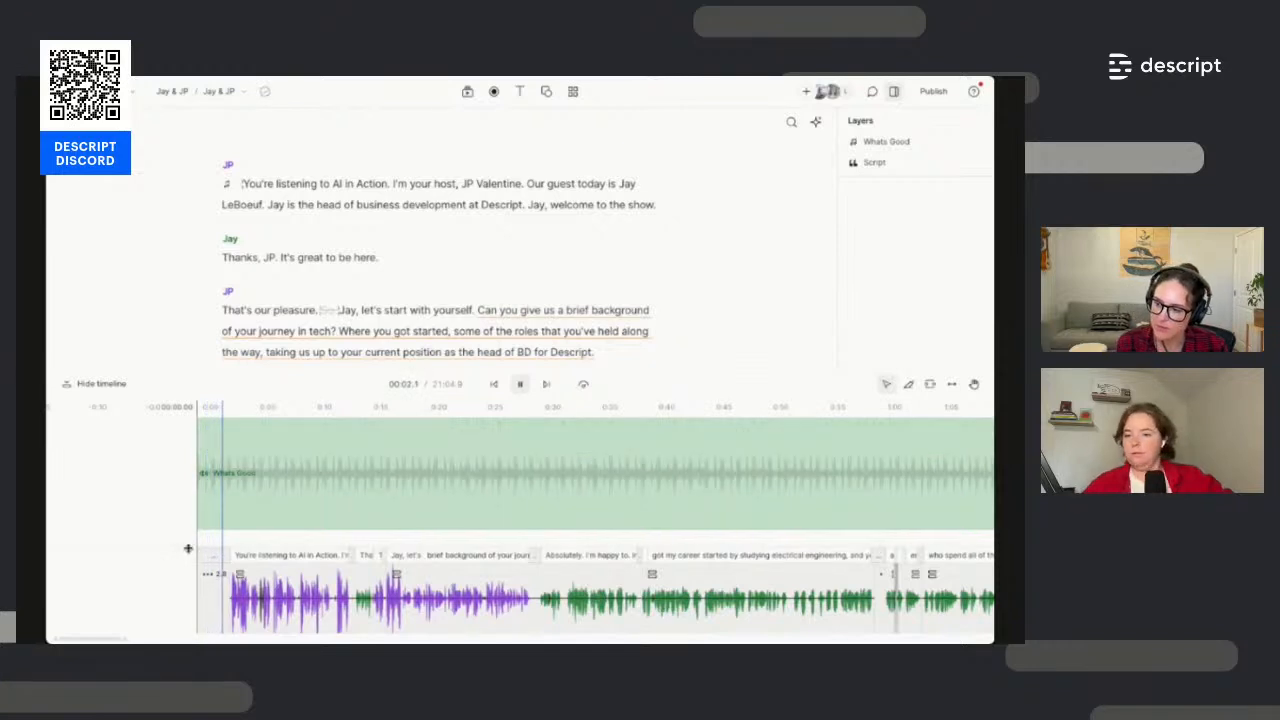
Stop playback, browse the audio effects such as Dynamics, then bring up the Whats Good clip's actions
left_click(310, 427)
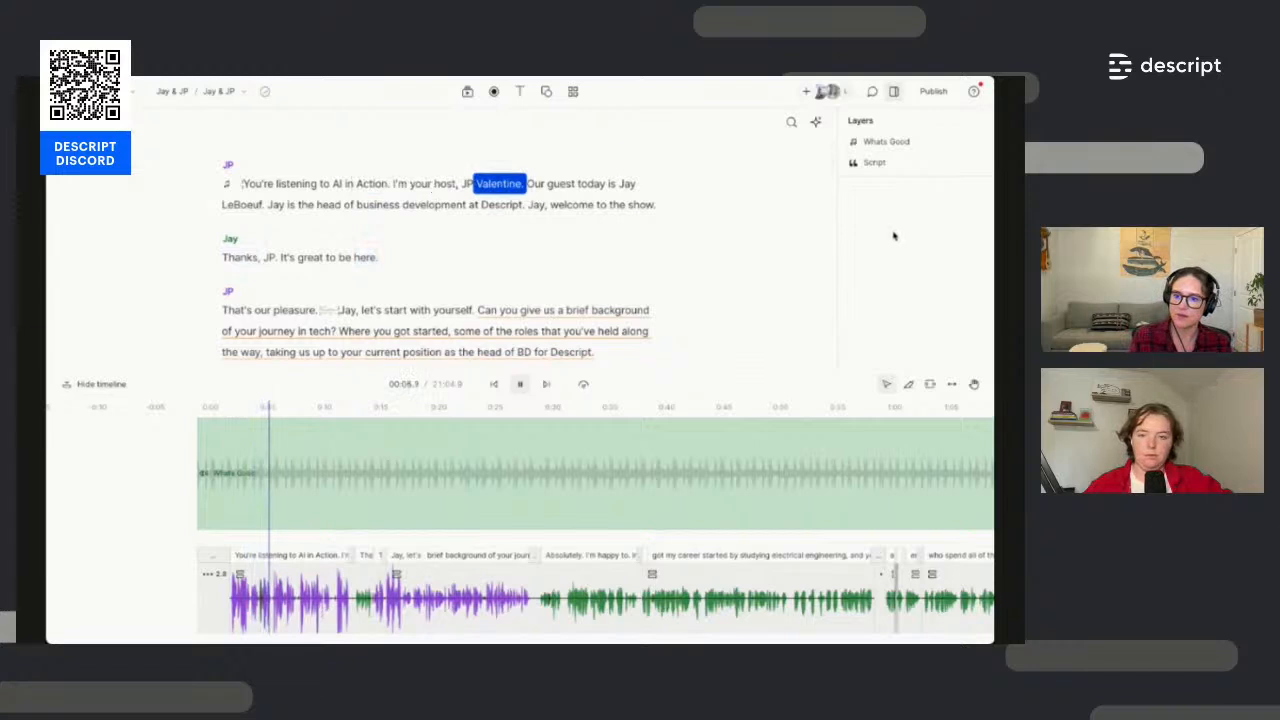
key("space")
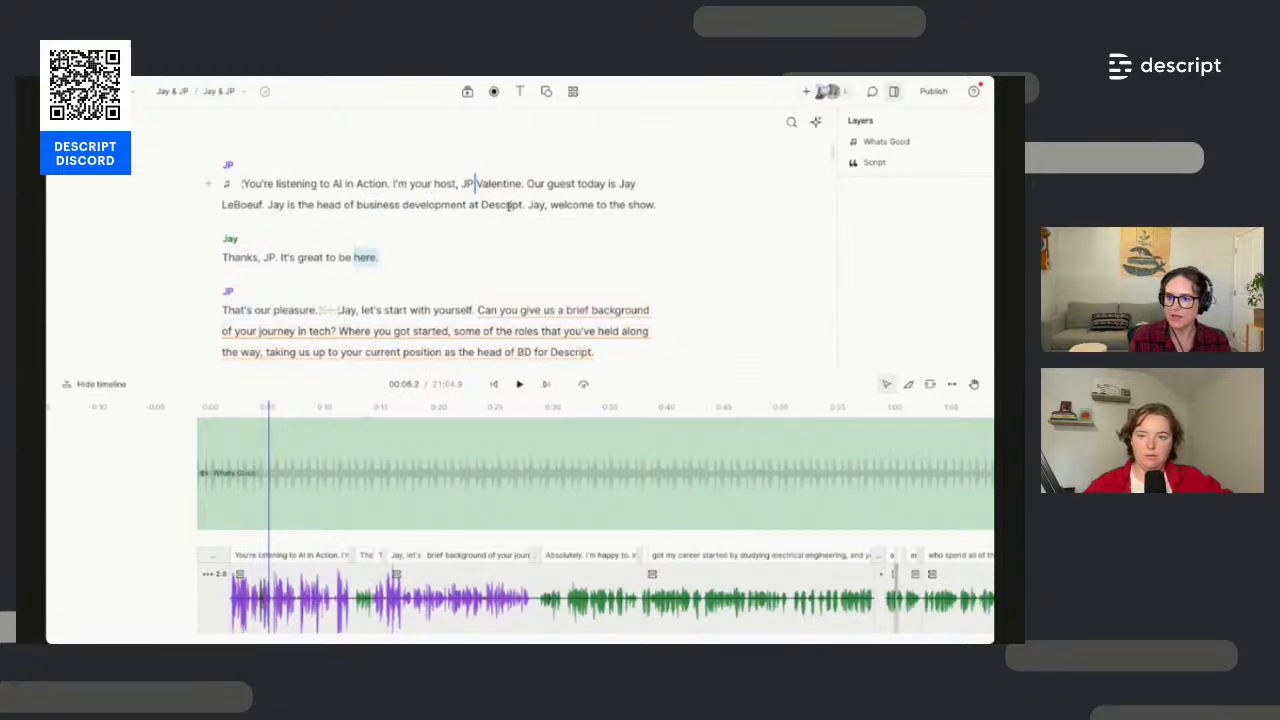
left_click_drag(537, 198, 525, 184)
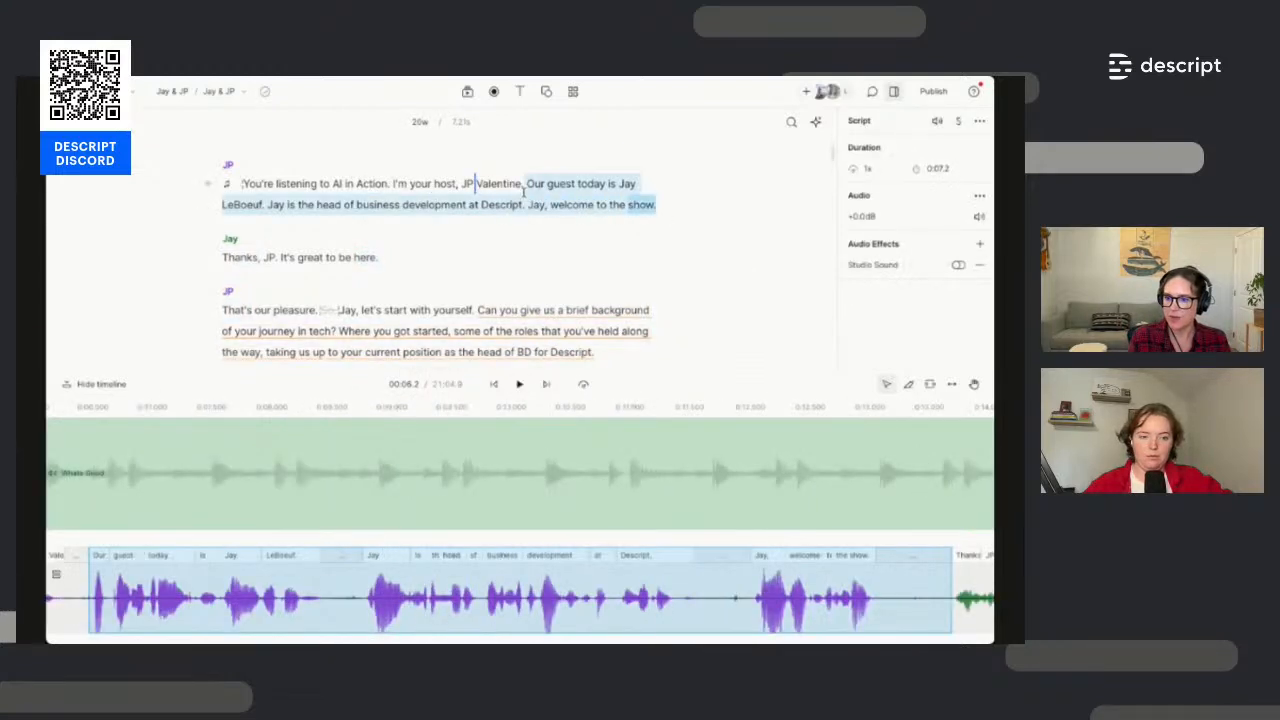
left_click(978, 244)
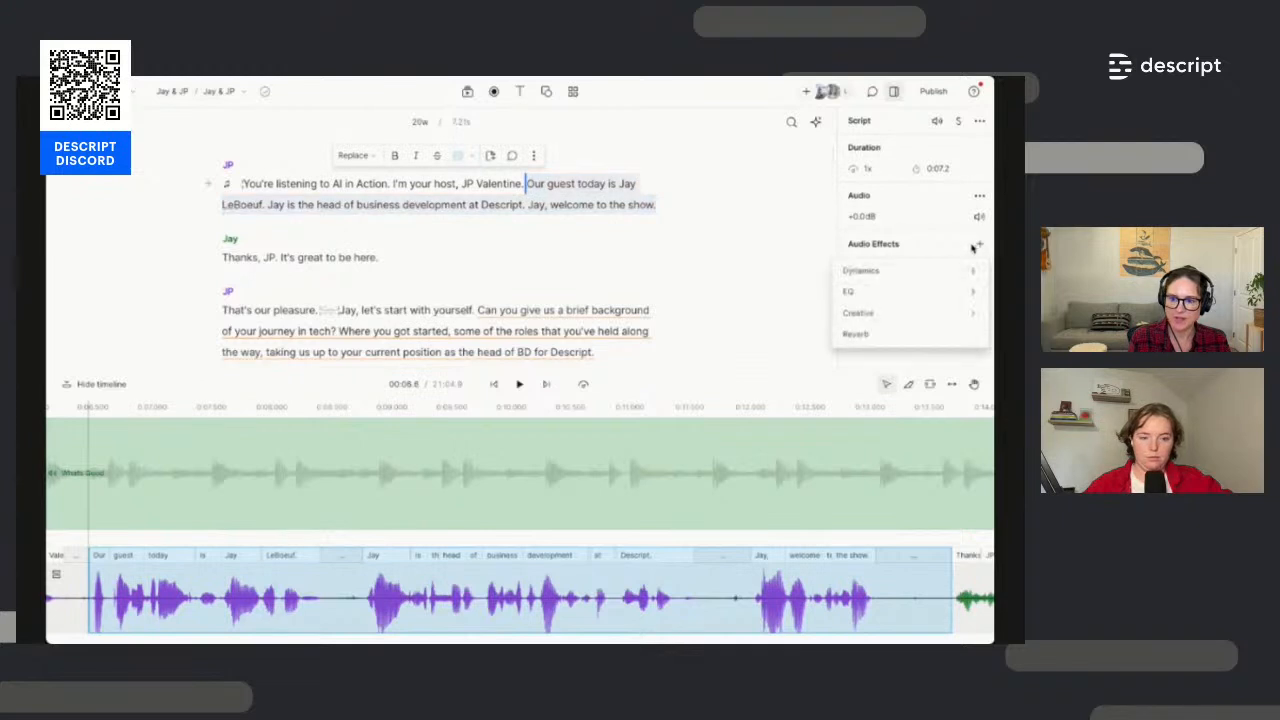
mouse_move(880, 273)
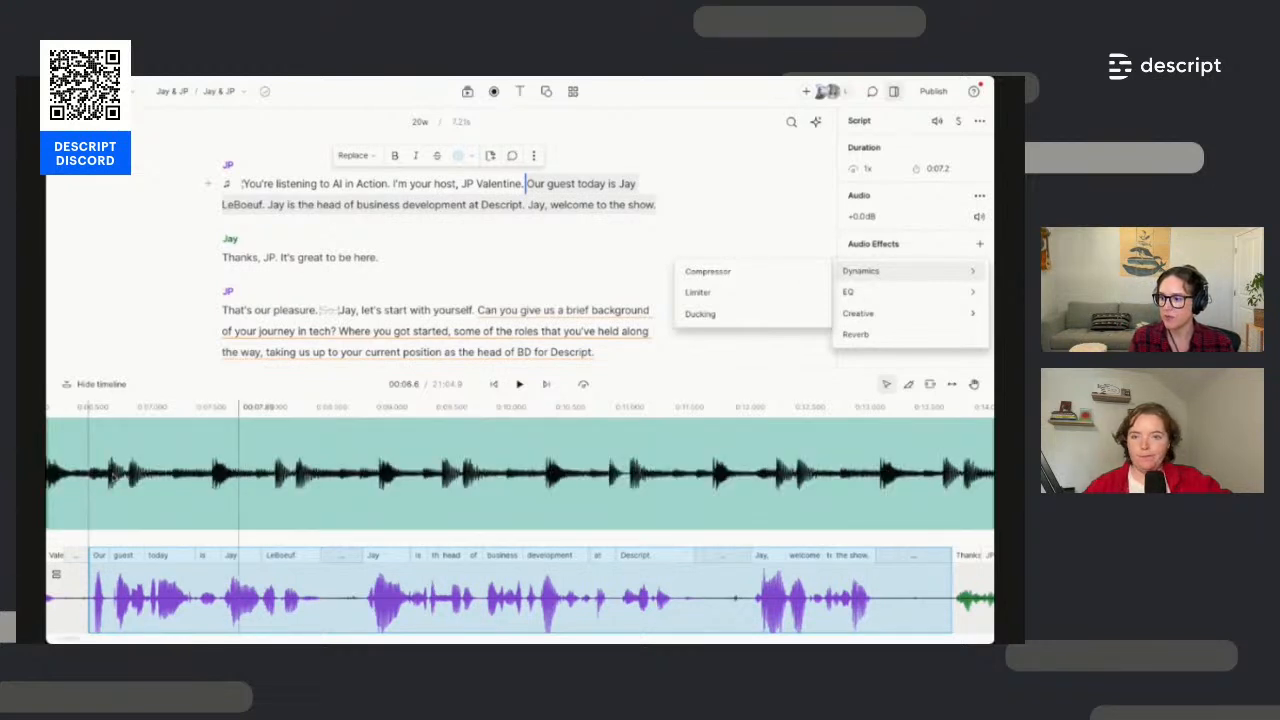
right_click(116, 478)
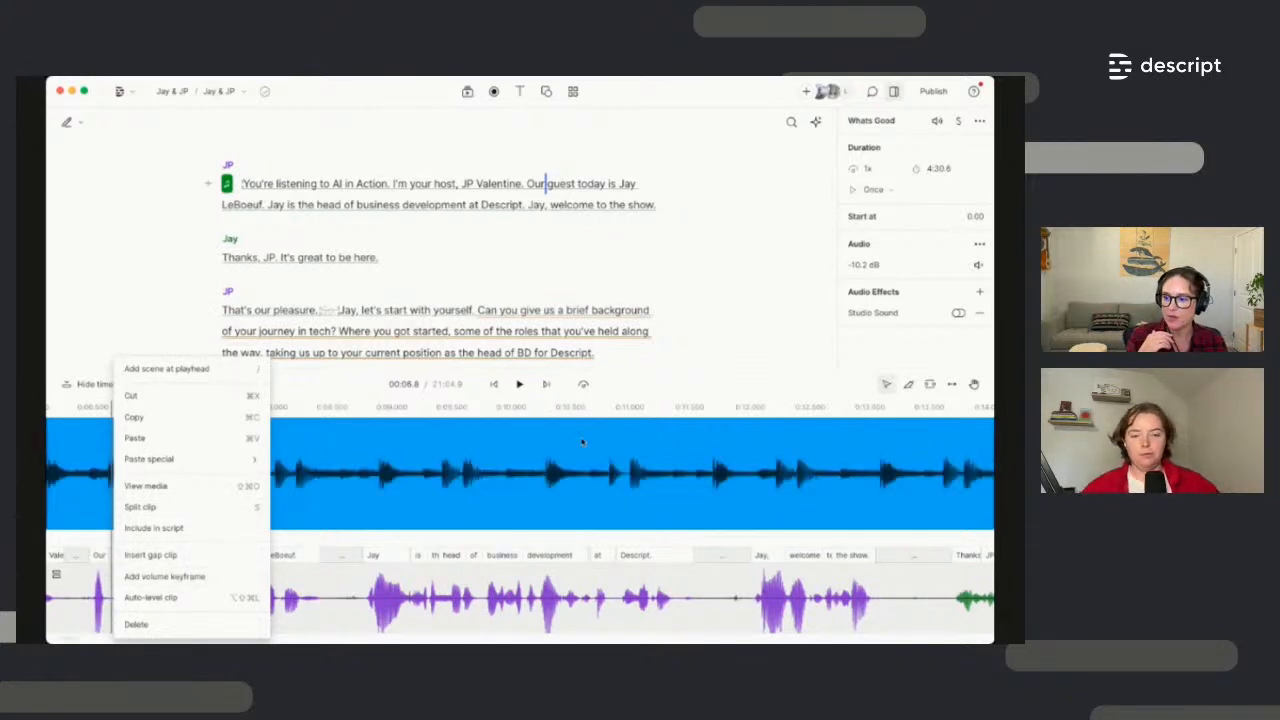
Turn the Whats Good music down to -14.0 dB and open the Publish options
left_click(590, 476)
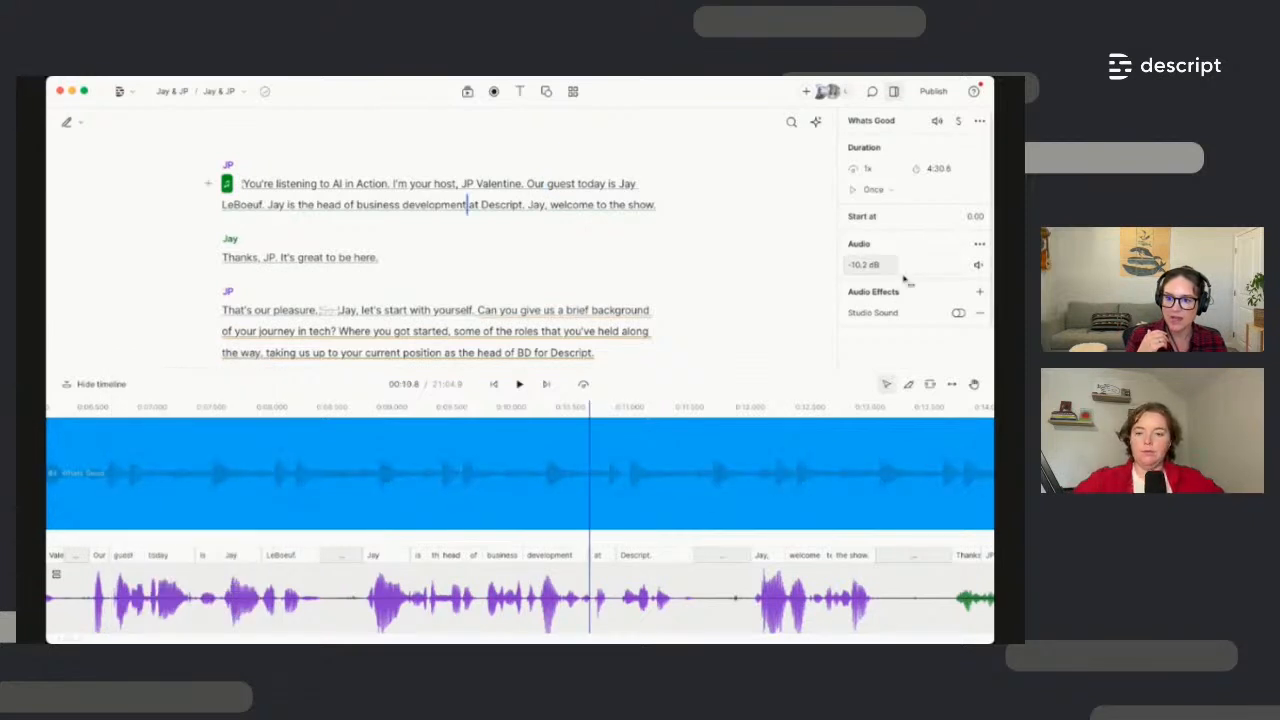
left_click_drag(889, 274, 875, 267)
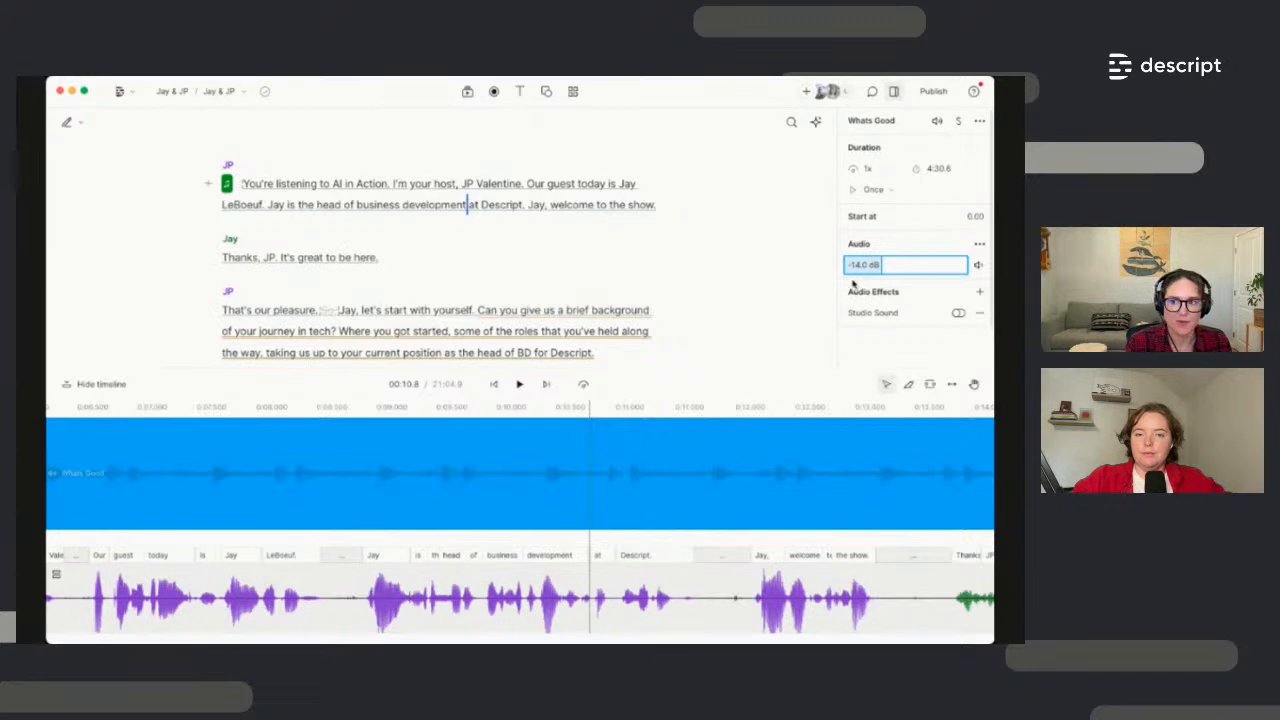
left_click(704, 338)
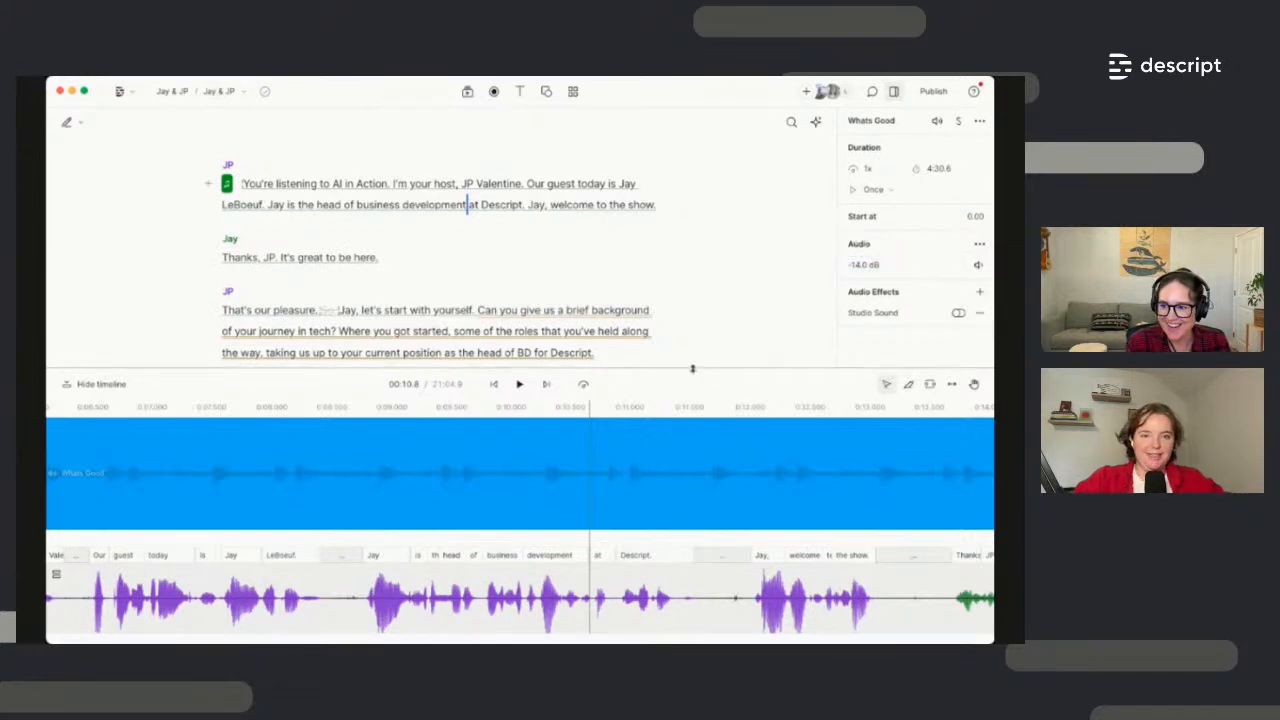
left_click_drag(692, 369, 690, 455)
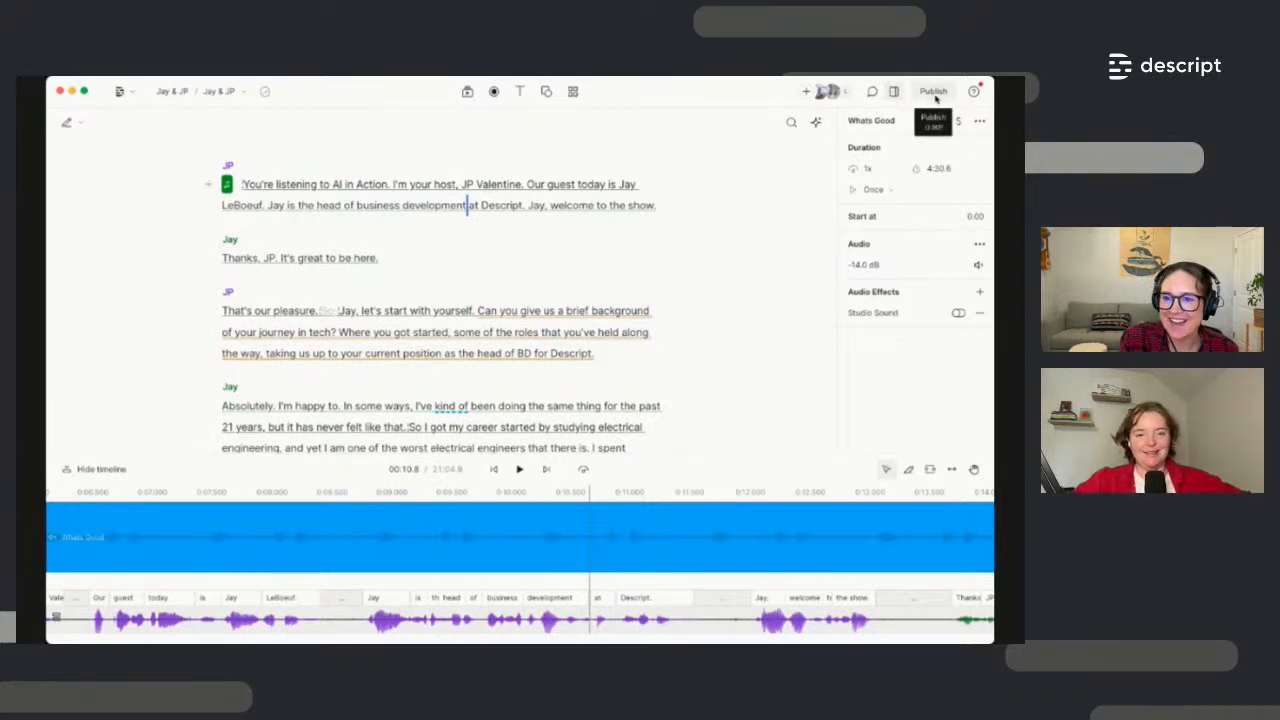
left_click(933, 92)
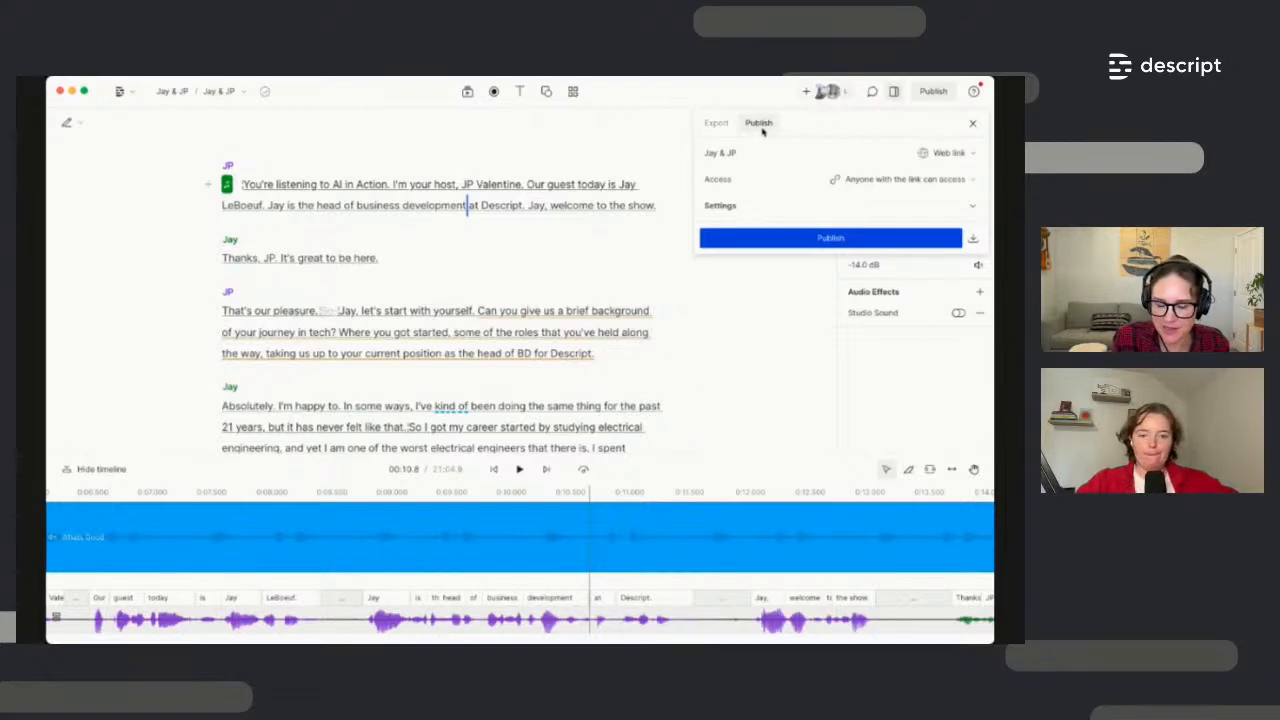
Review the audio export formats and advanced settings, keeping Lossless WAV
left_click(717, 127)
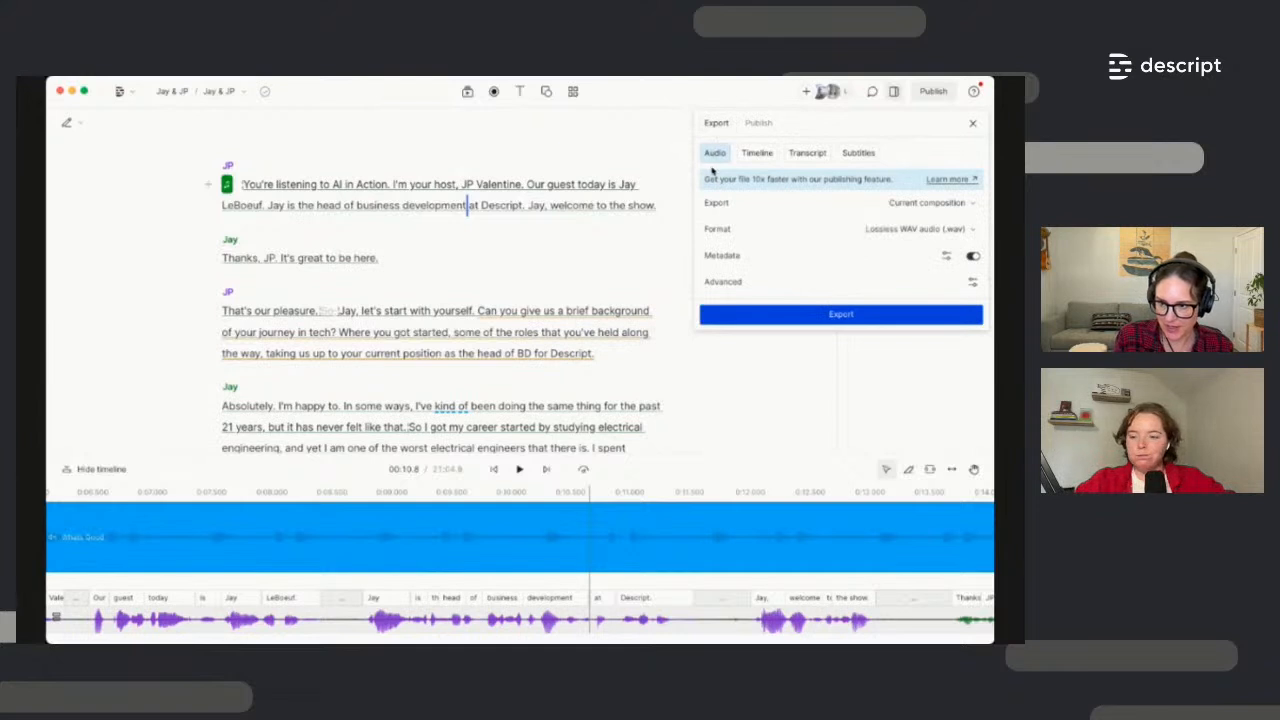
left_click(949, 235)
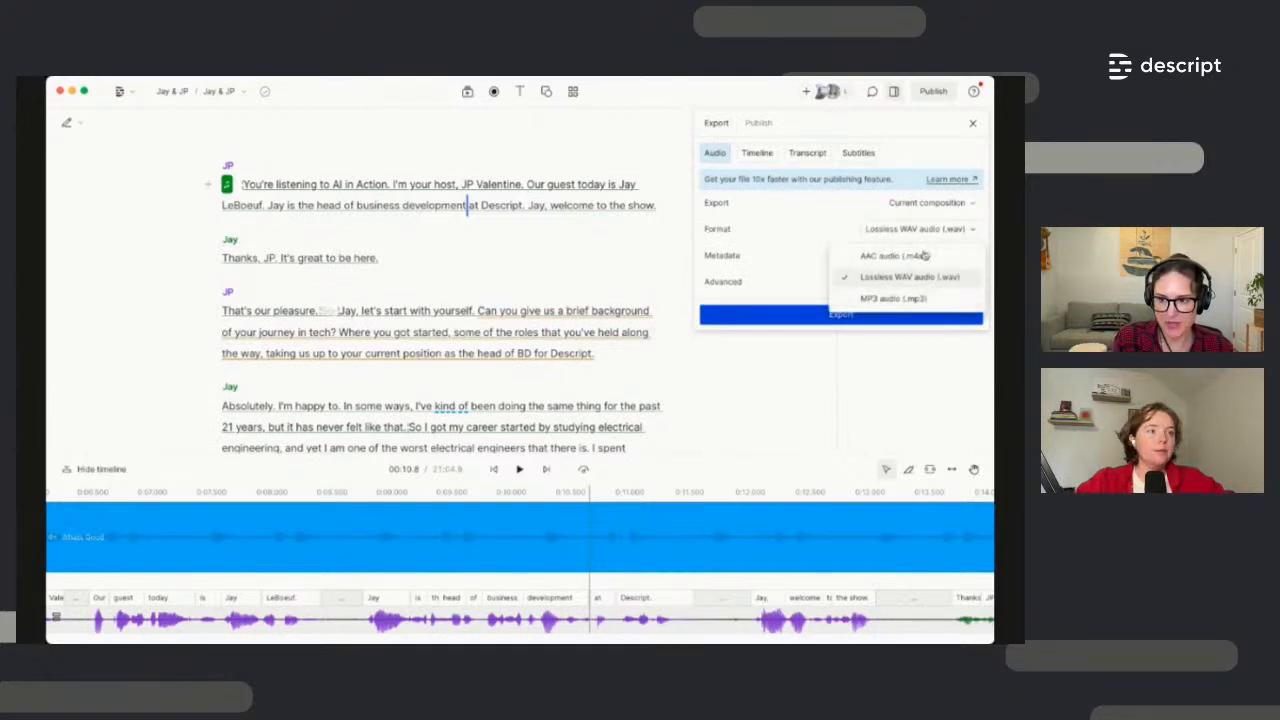
left_click(930, 155)
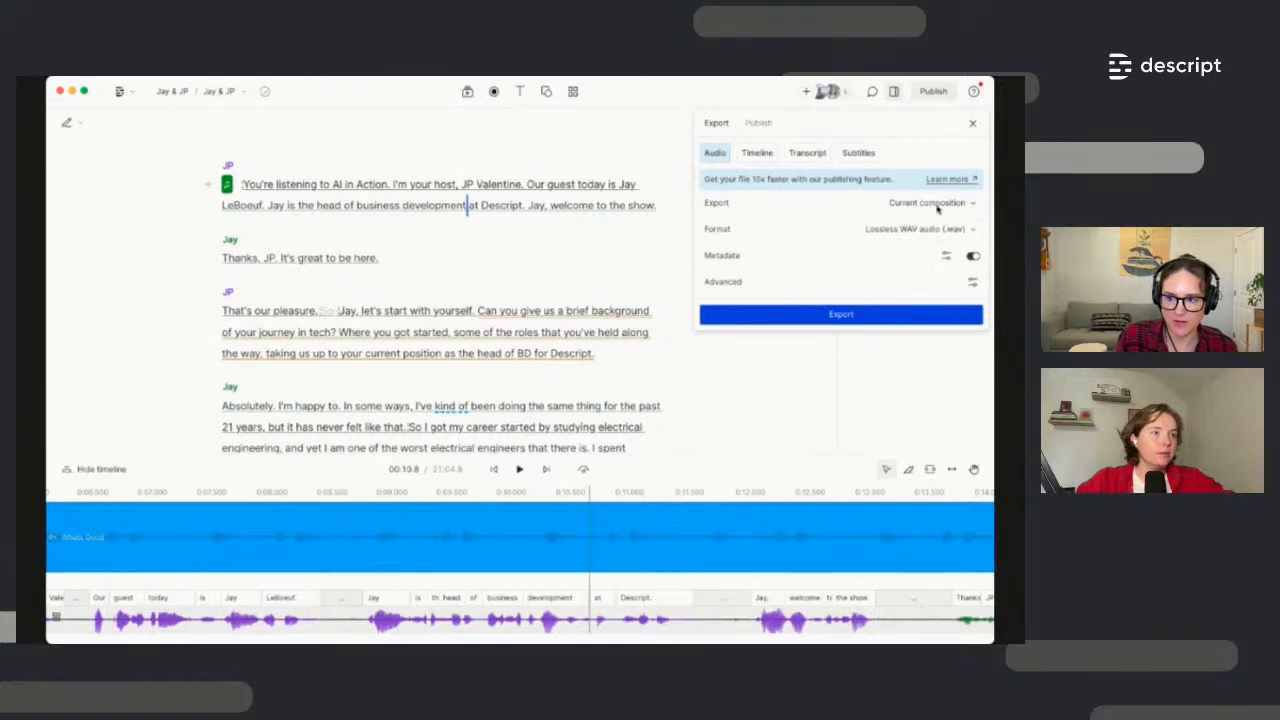
left_click(972, 282)
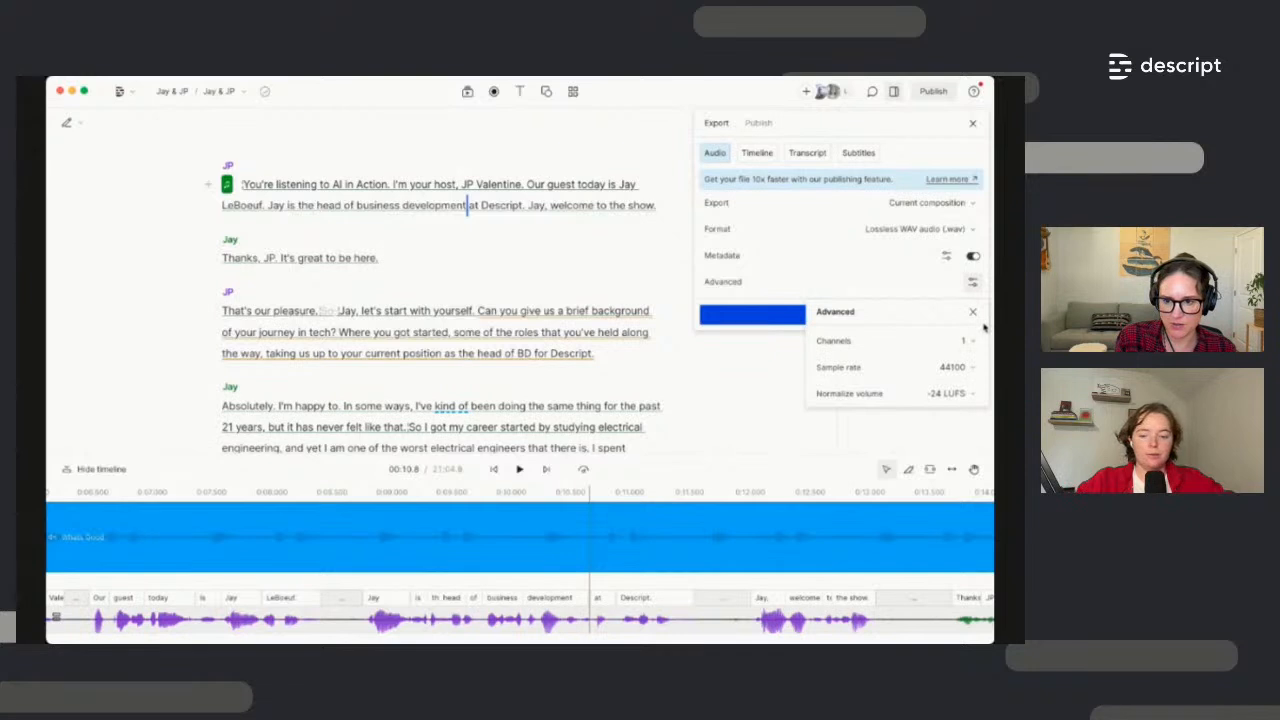
left_click(972, 311)
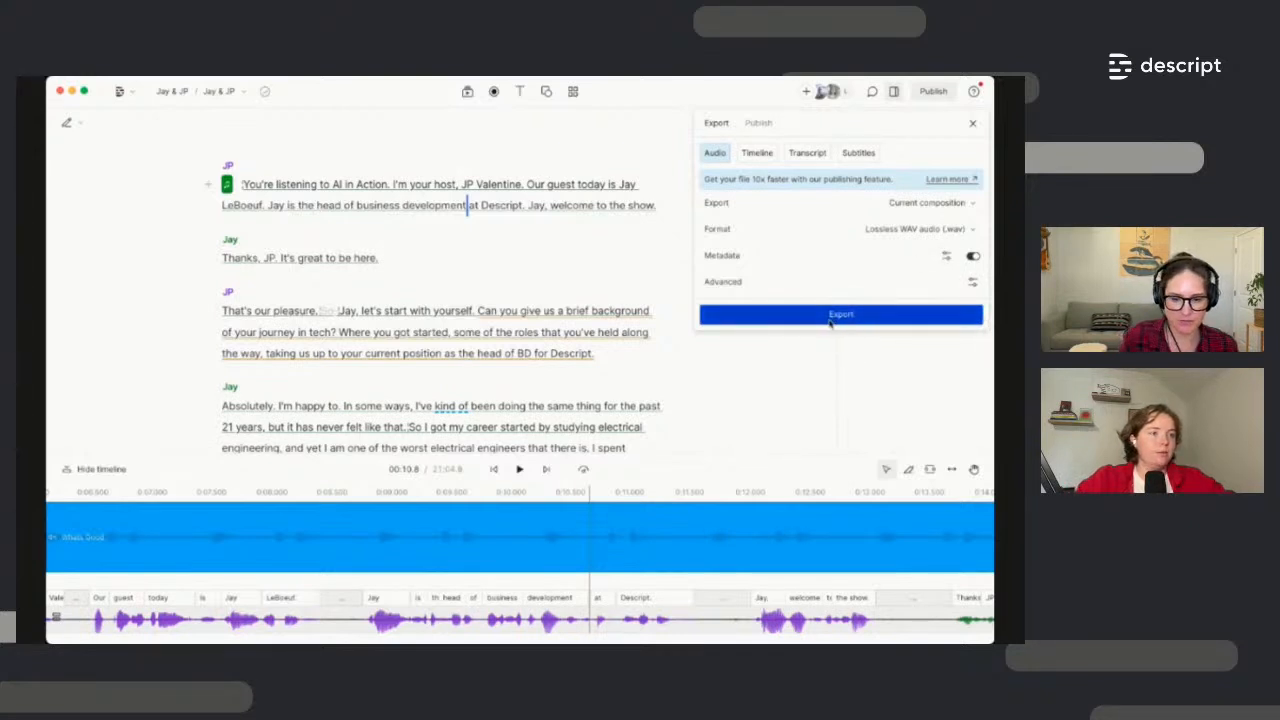
Check the Timeline (Pro Tools/Logic), Transcript (Word) and Subtitle (SubRip .srt) export formats
left_click(754, 152)
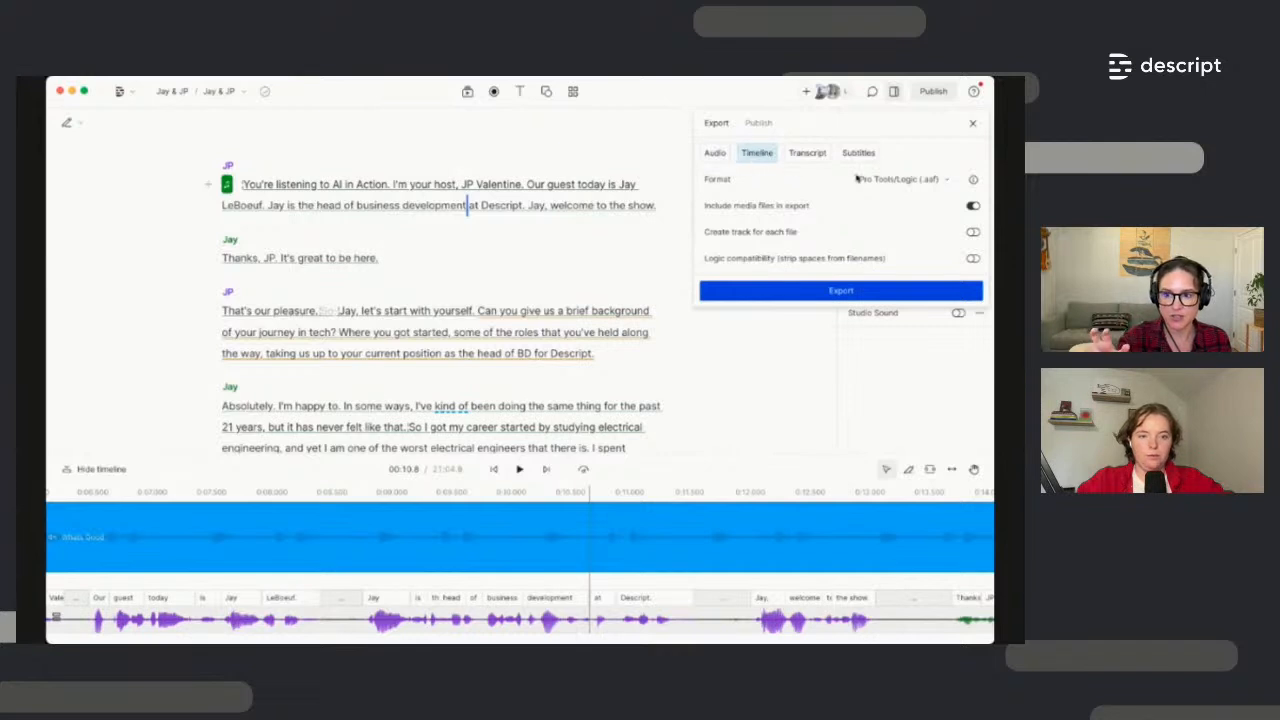
left_click(916, 186)
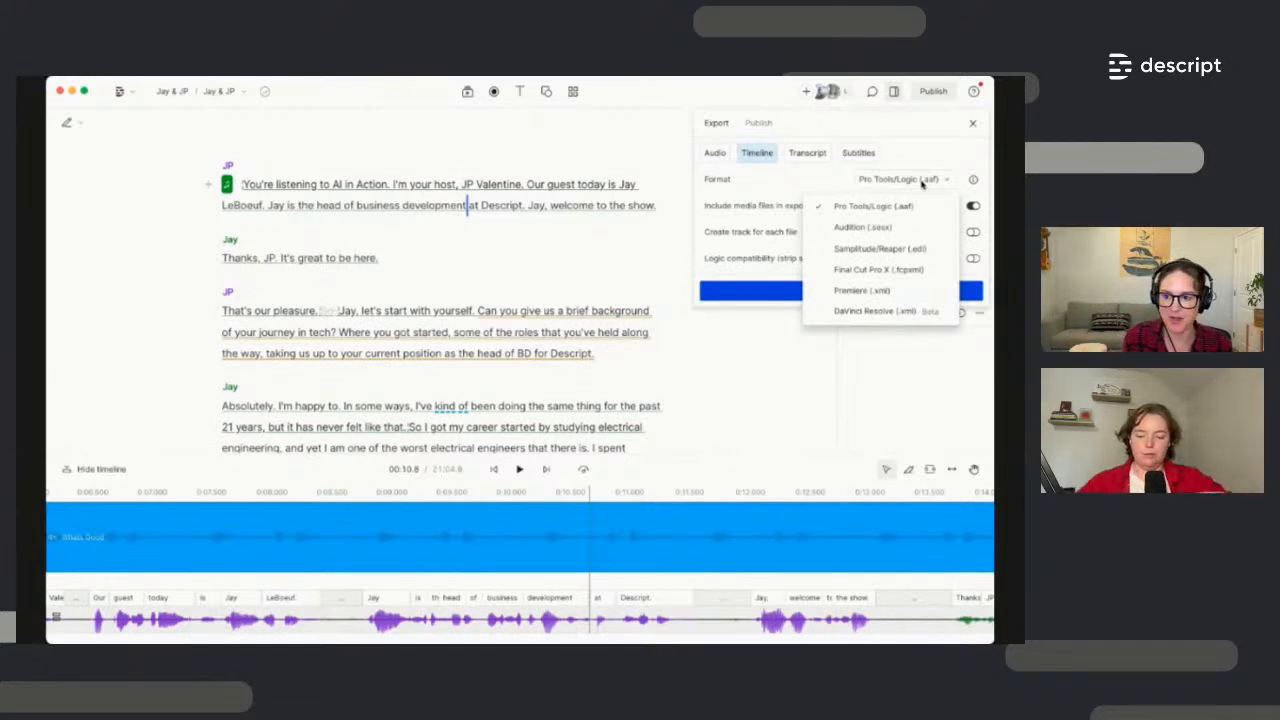
left_click(940, 160)
left_click(810, 160)
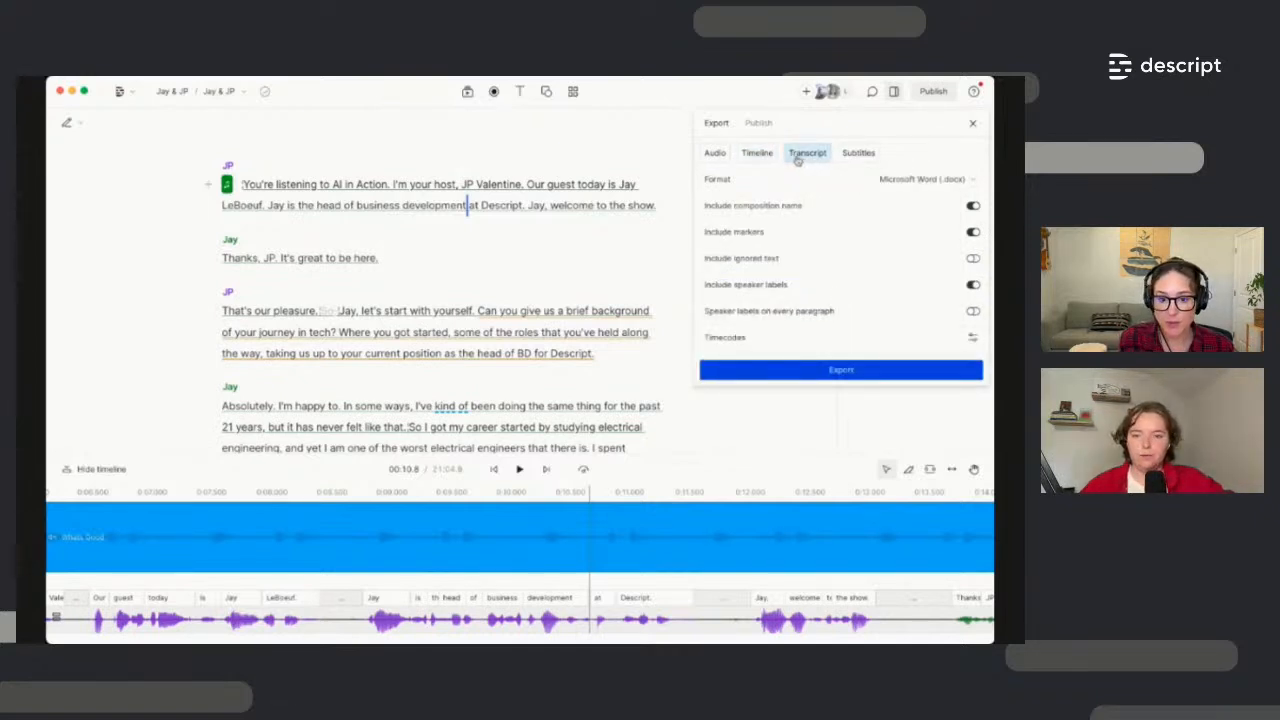
left_click(910, 186)
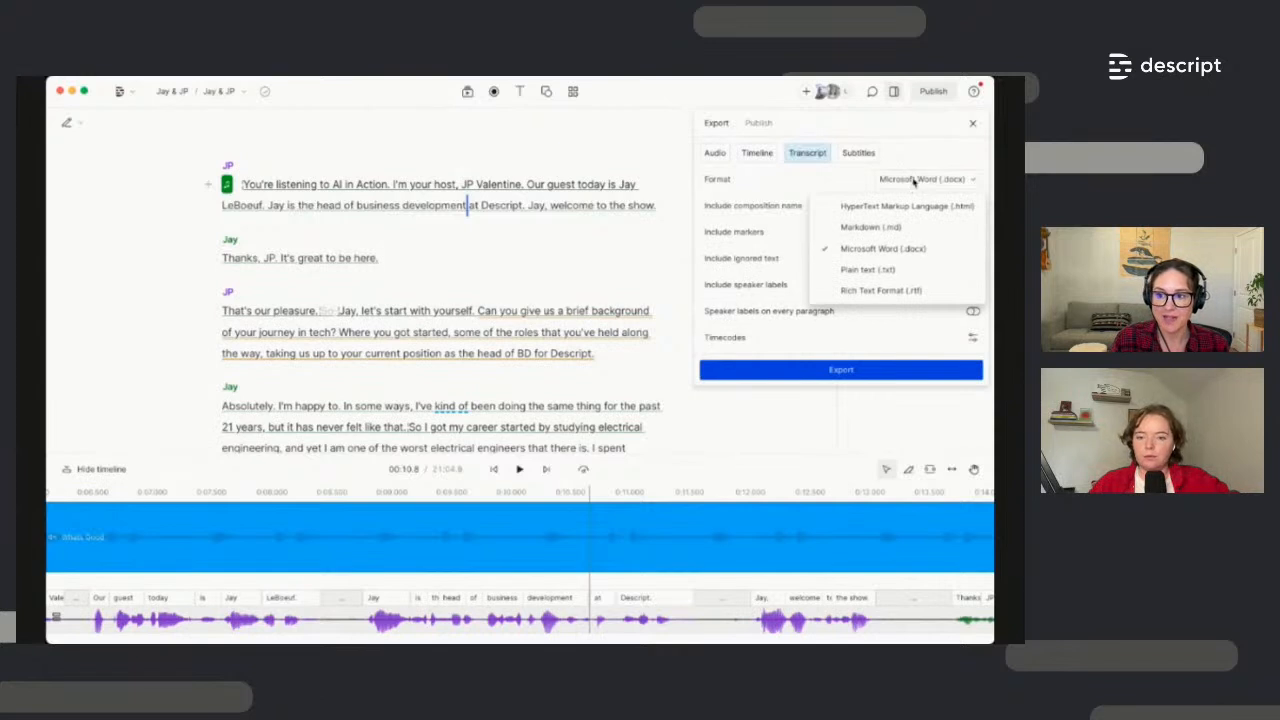
left_click(906, 179)
left_click(864, 162)
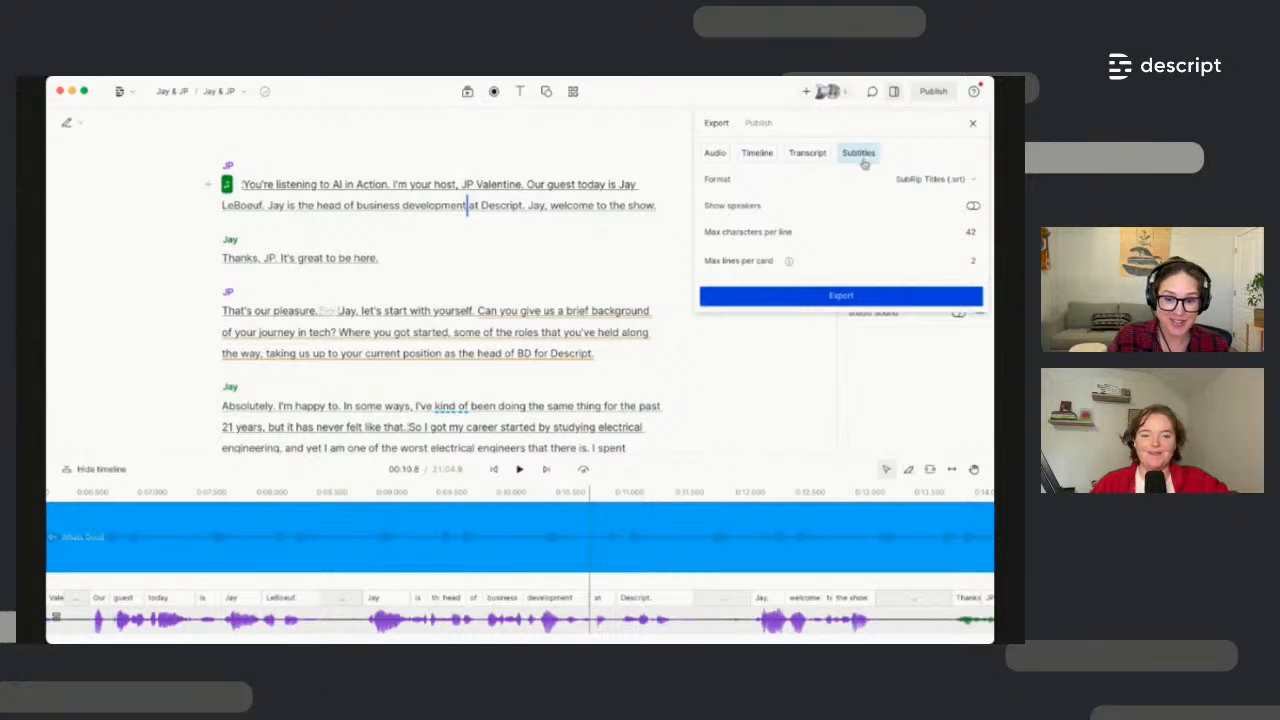
left_click(948, 189)
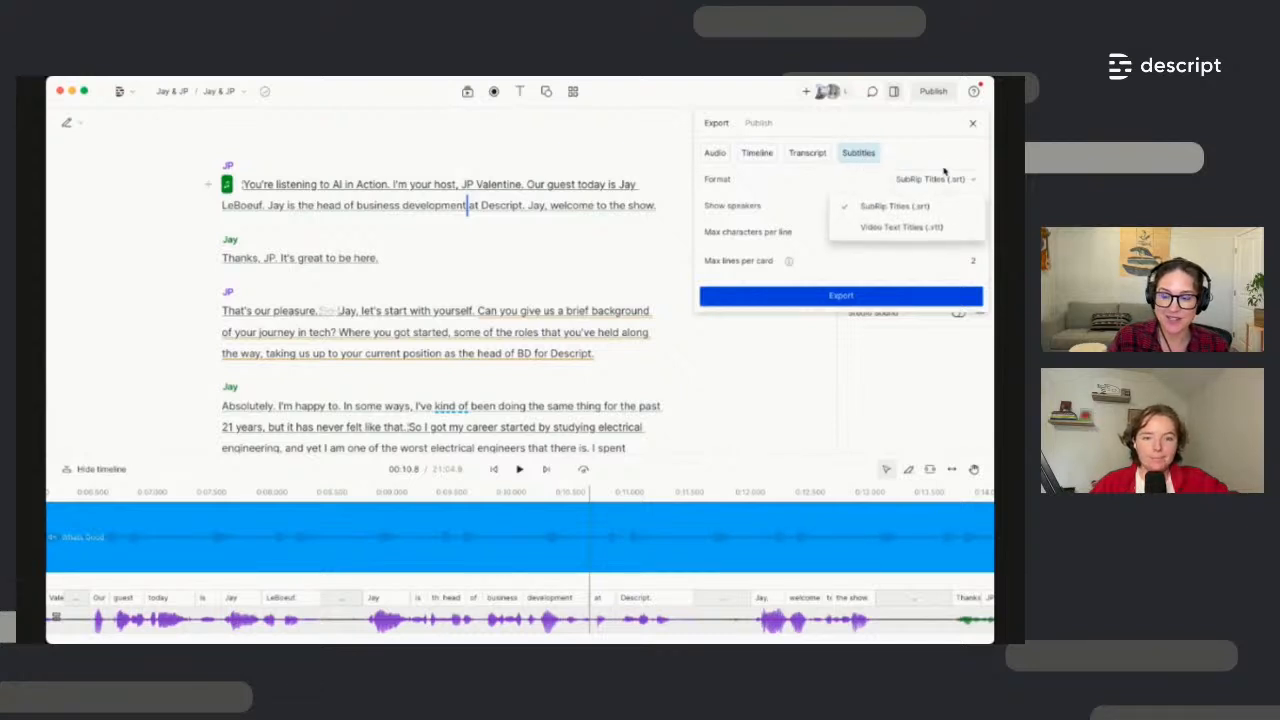
left_click(944, 166)
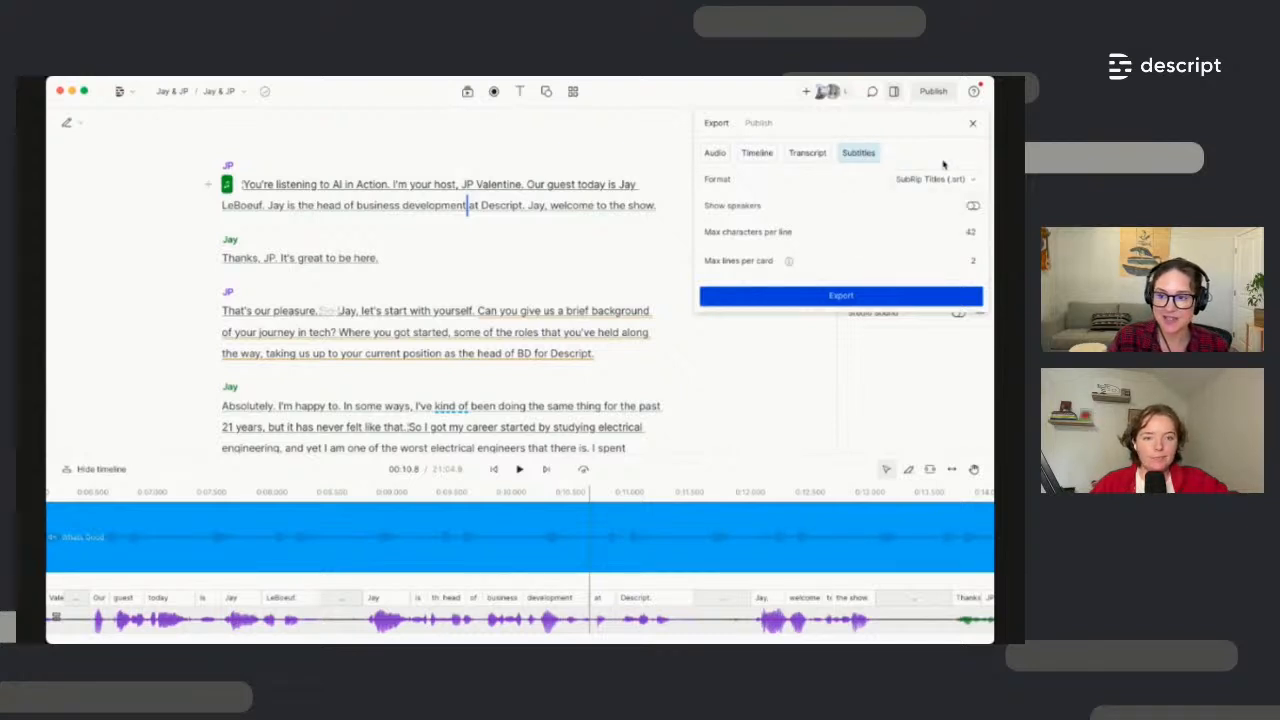
Confirm the Web link destination, expand the publish settings, publish Jay & JP, and close the panel
left_click(754, 125)
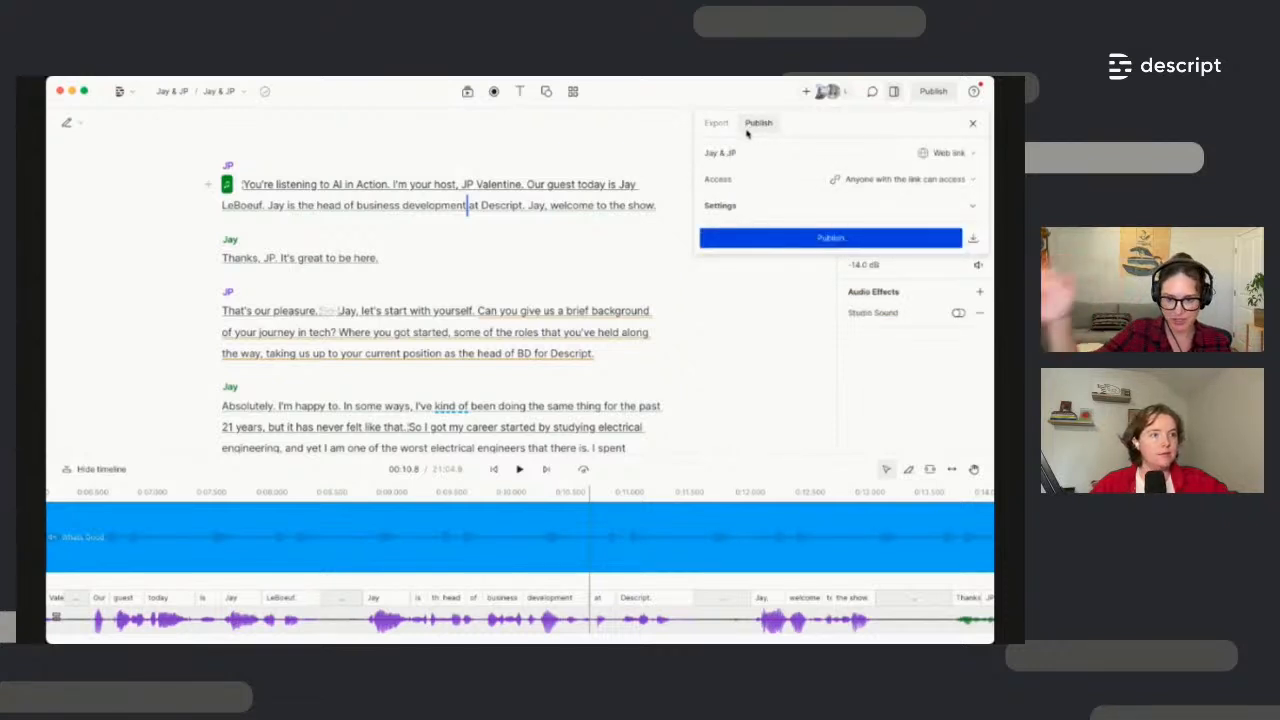
left_click(949, 155)
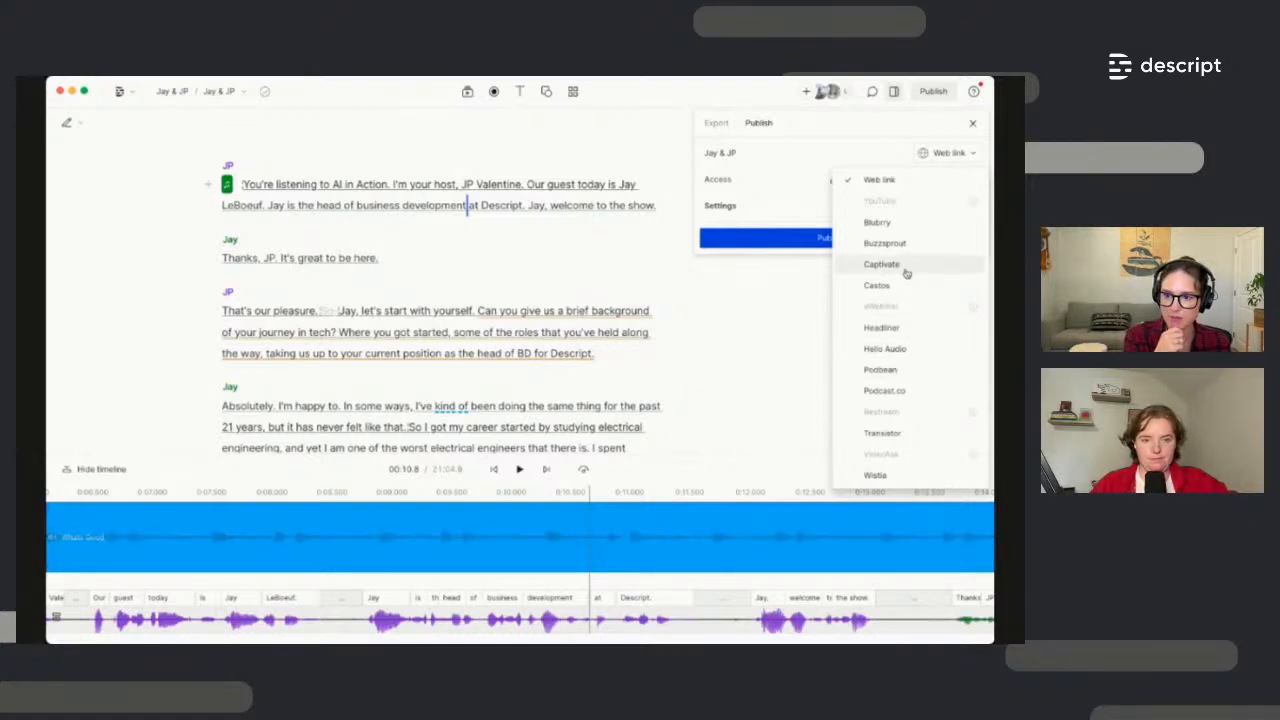
left_click(866, 150)
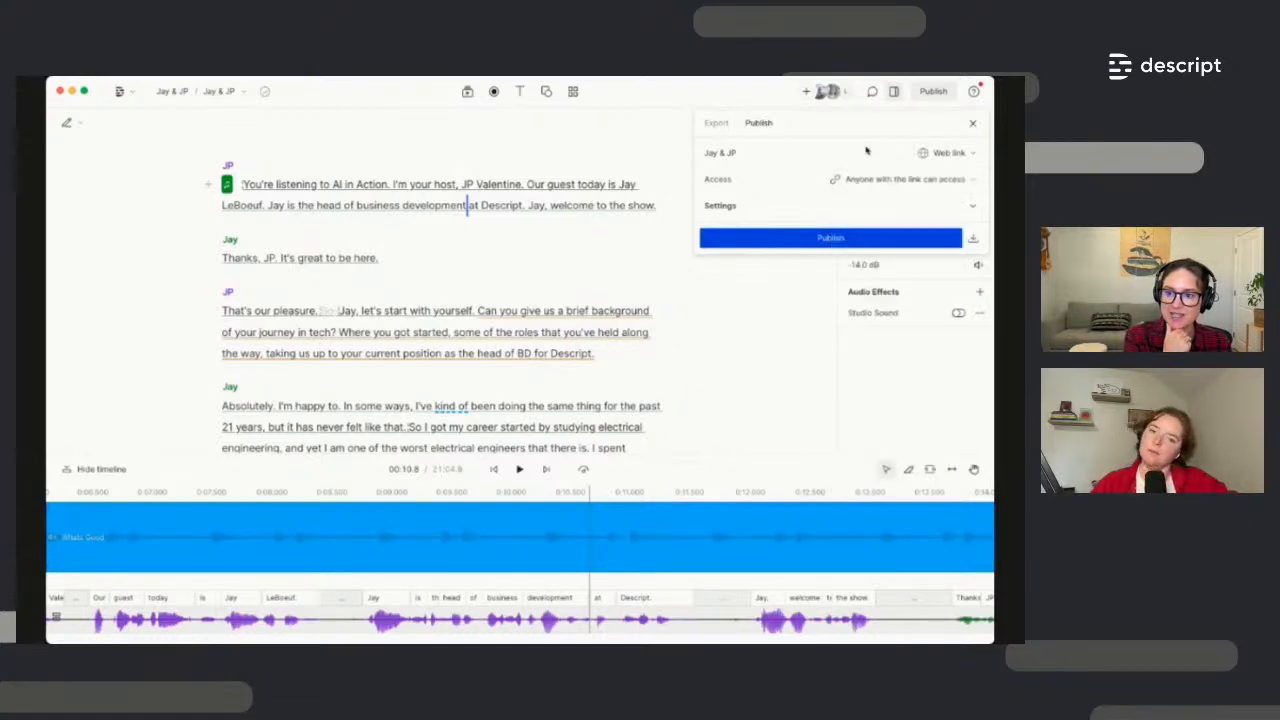
left_click(948, 153)
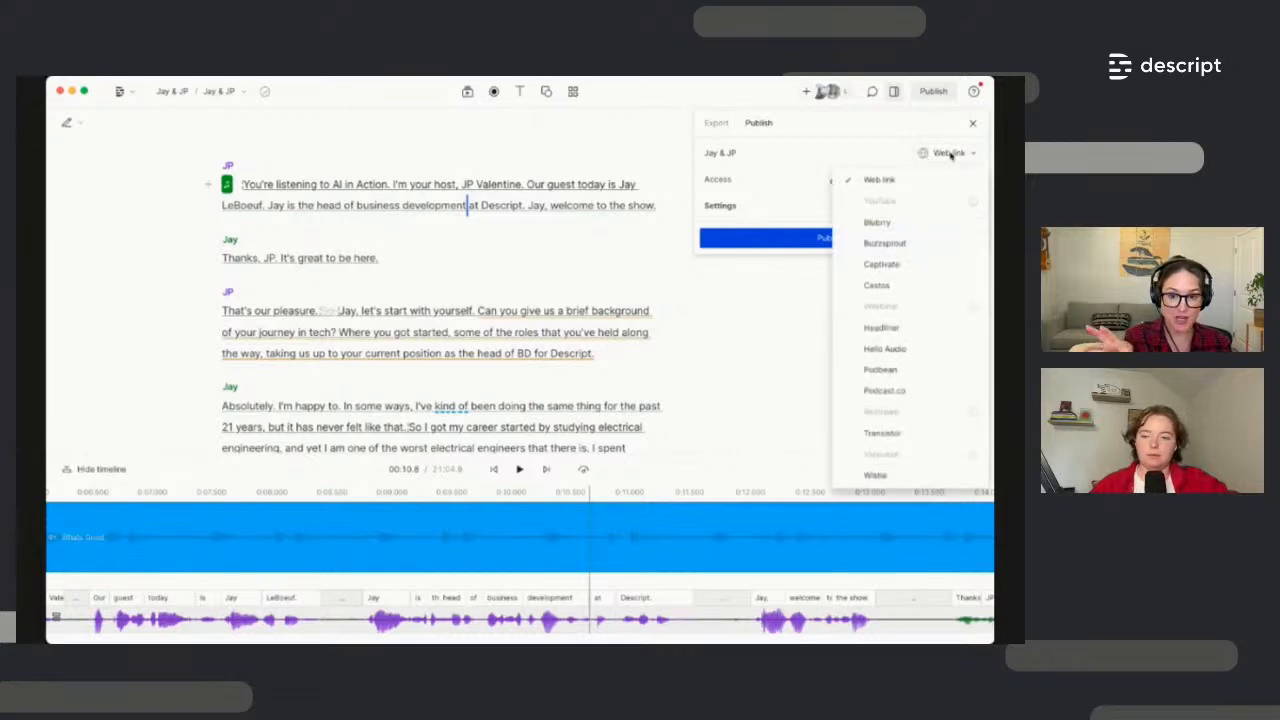
left_click(815, 197)
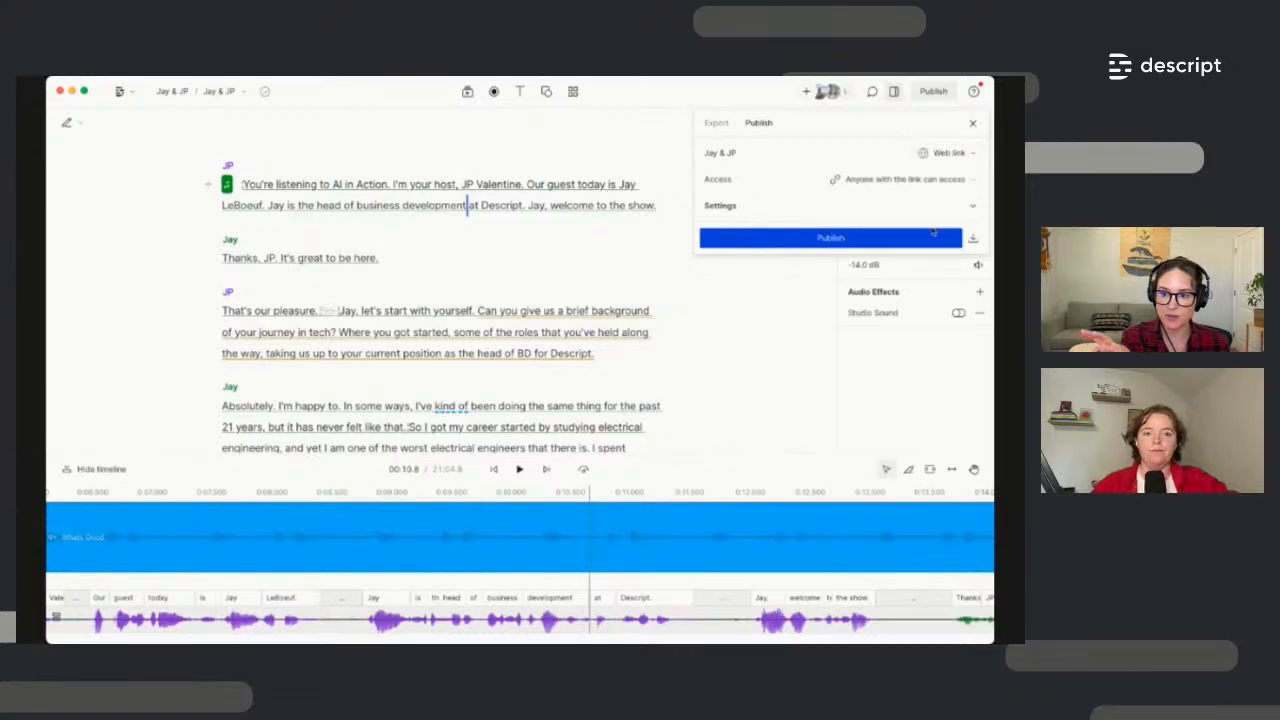
left_click(972, 206)
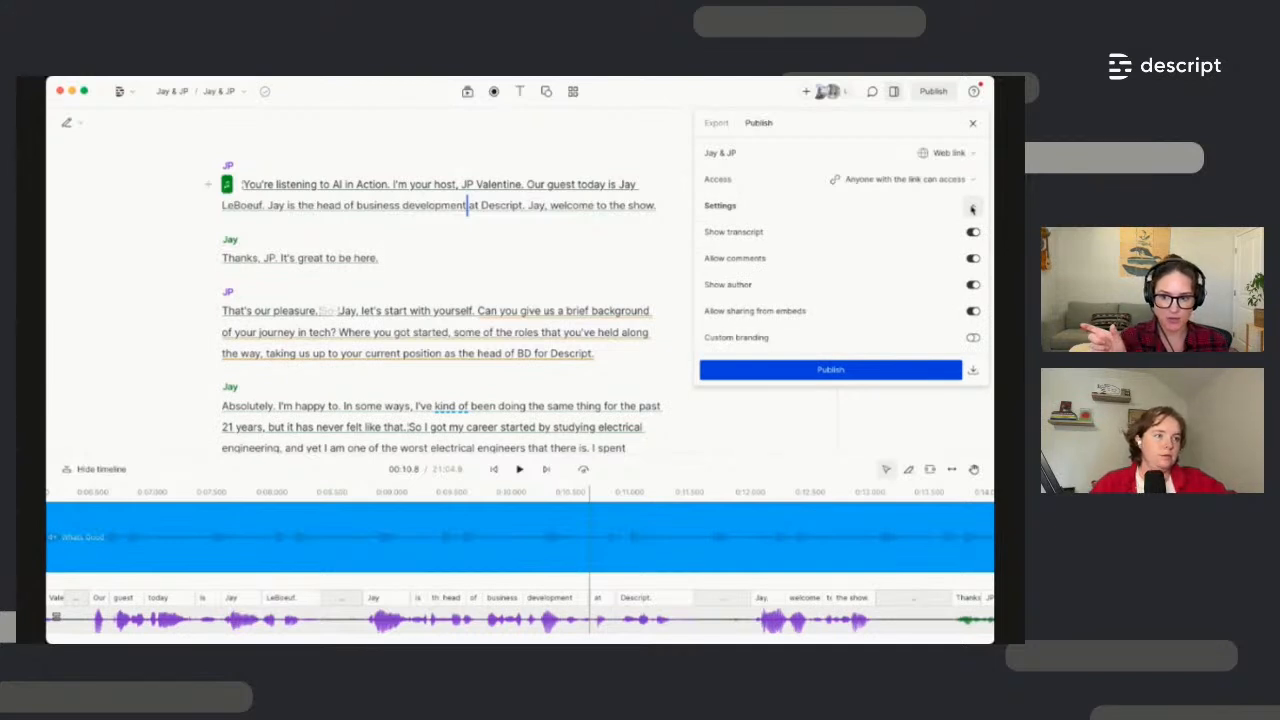
left_click(906, 374)
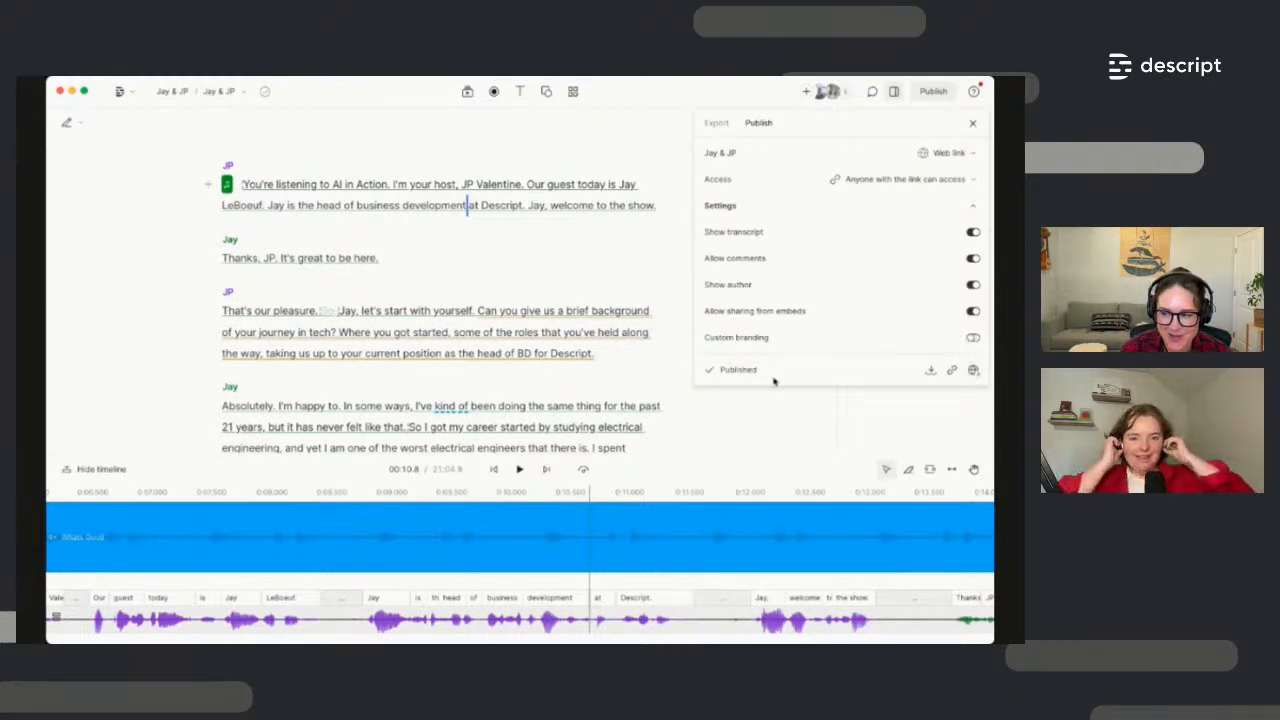
left_click(972, 124)
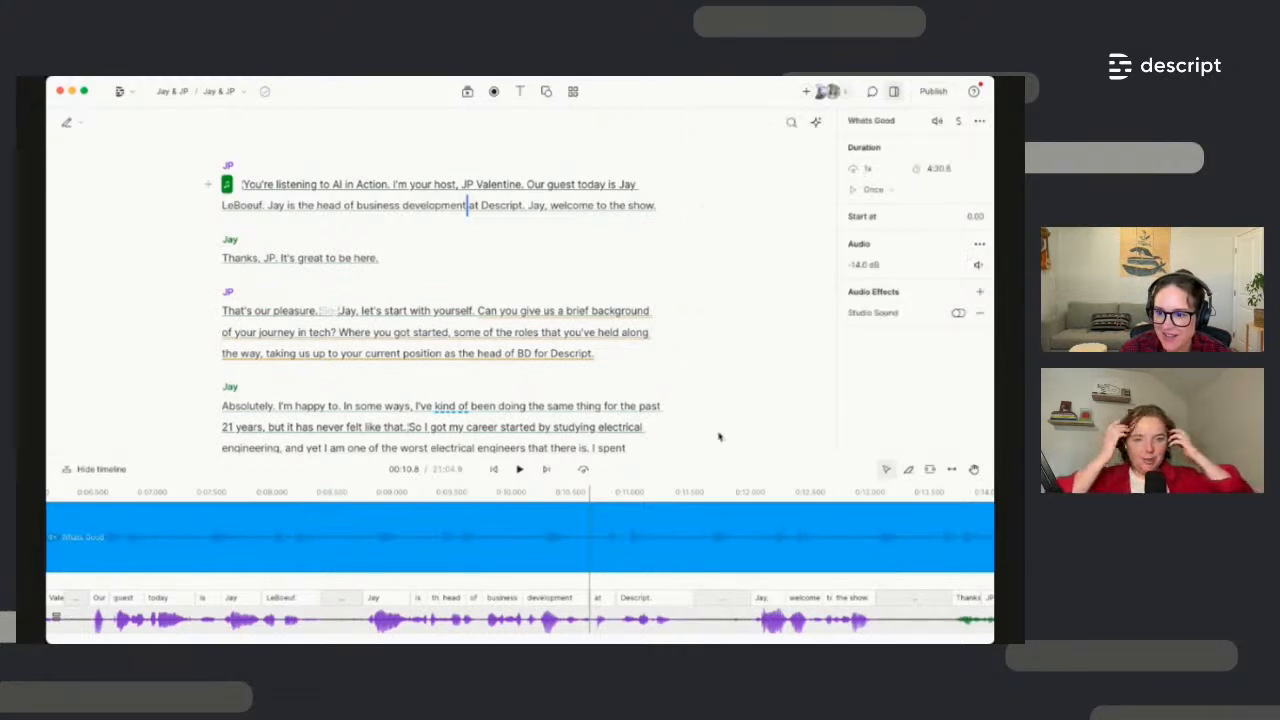
left_click_drag(722, 453, 728, 513)
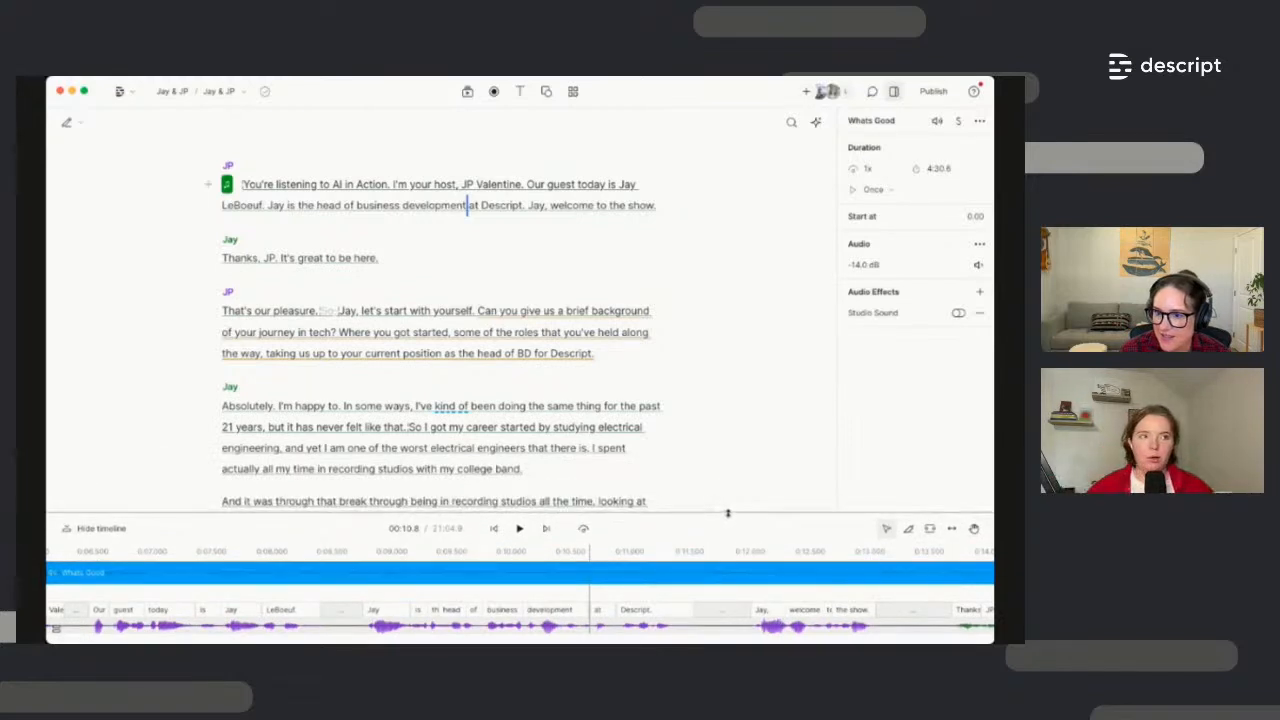
left_click(635, 359)
key("Escape")
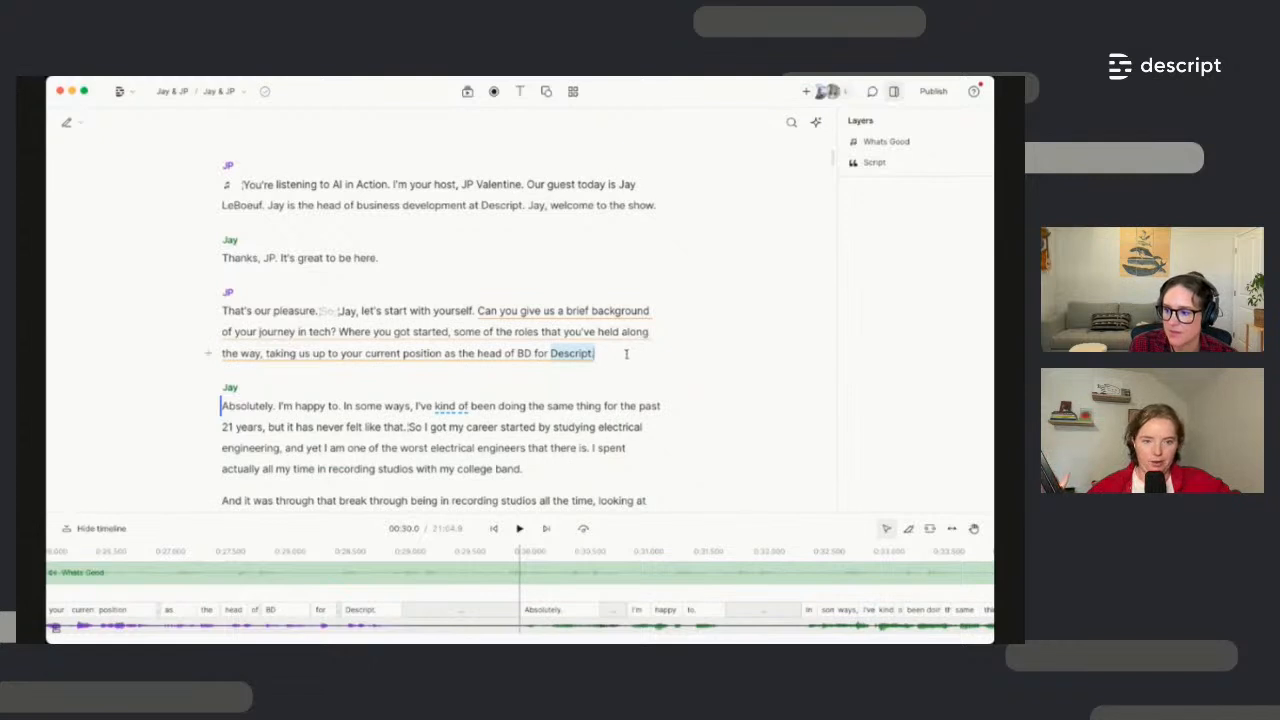
scroll(624, 355, "down", 1)
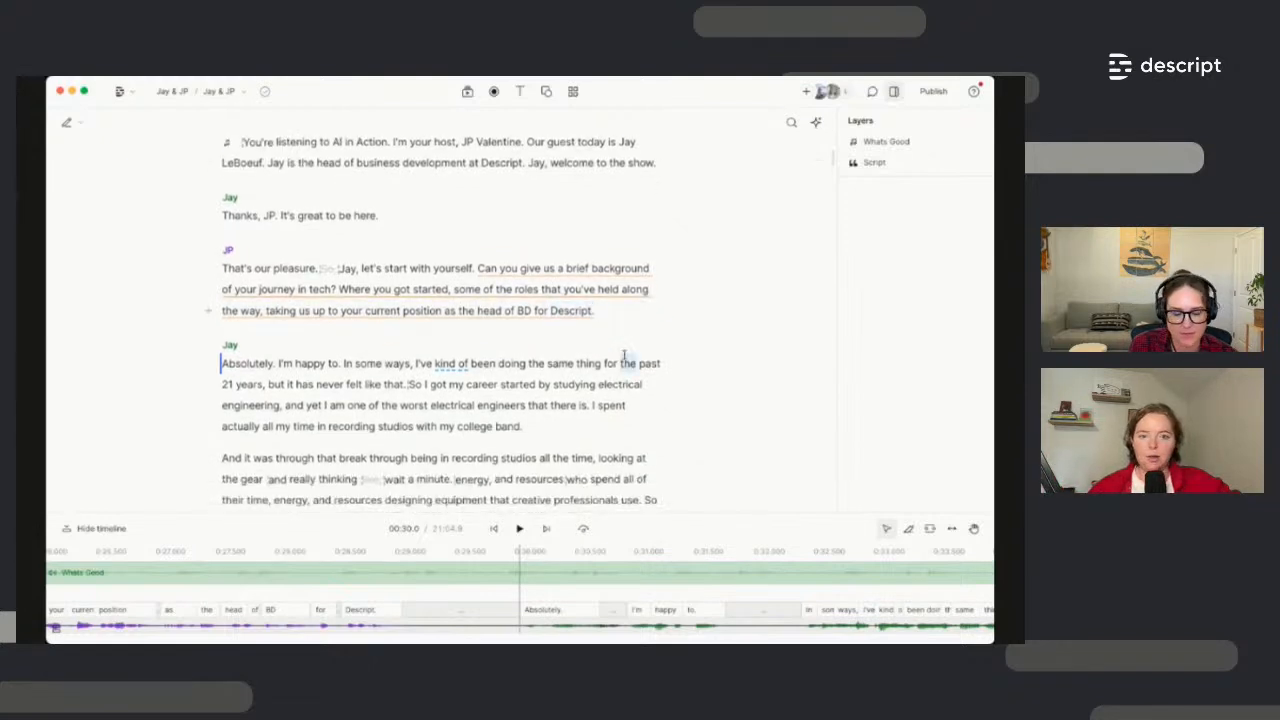
scroll(624, 355, "up", 1)
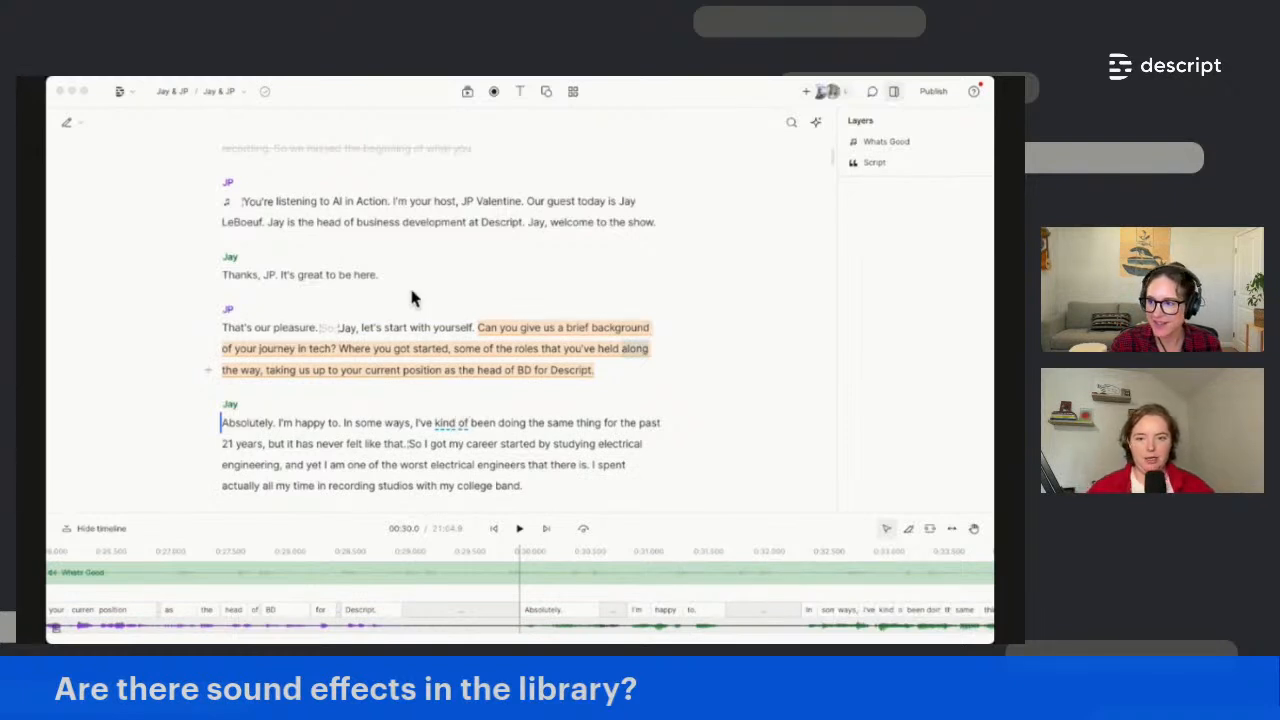
Search the sound effects library for 'doorbell' and browse results like Door Bell Ding 3
left_click(467, 93)
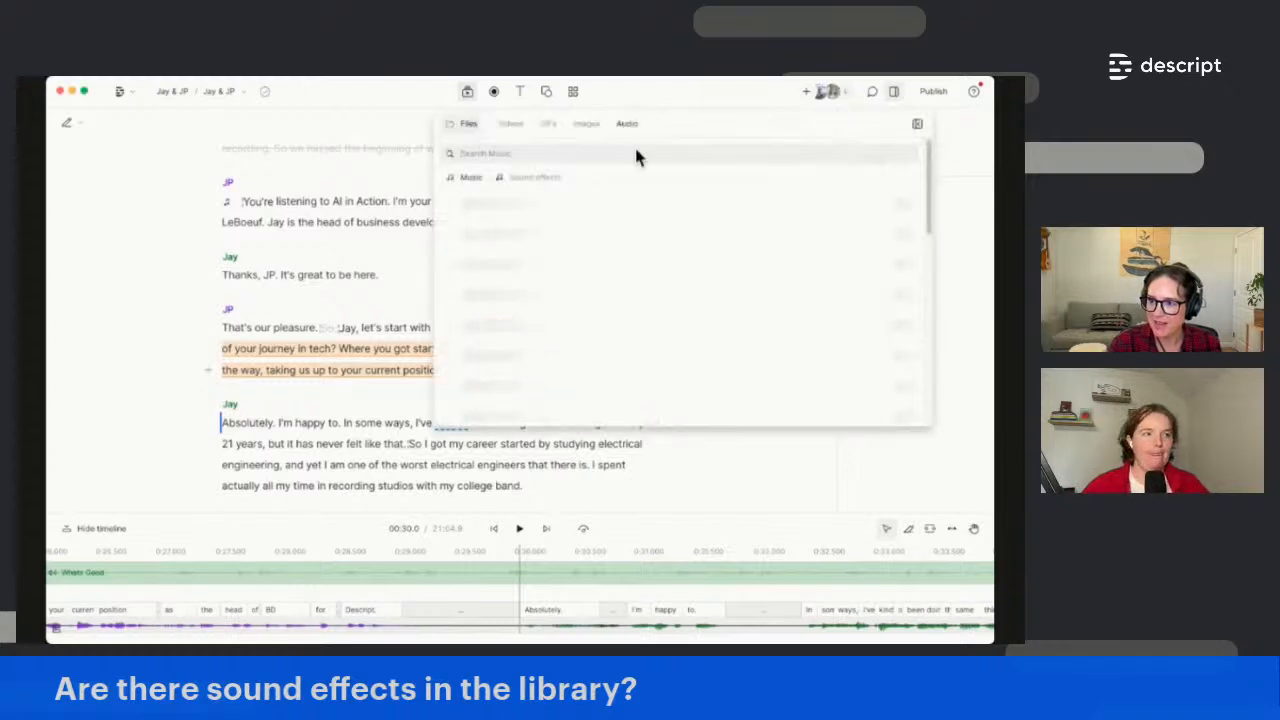
left_click(534, 177)
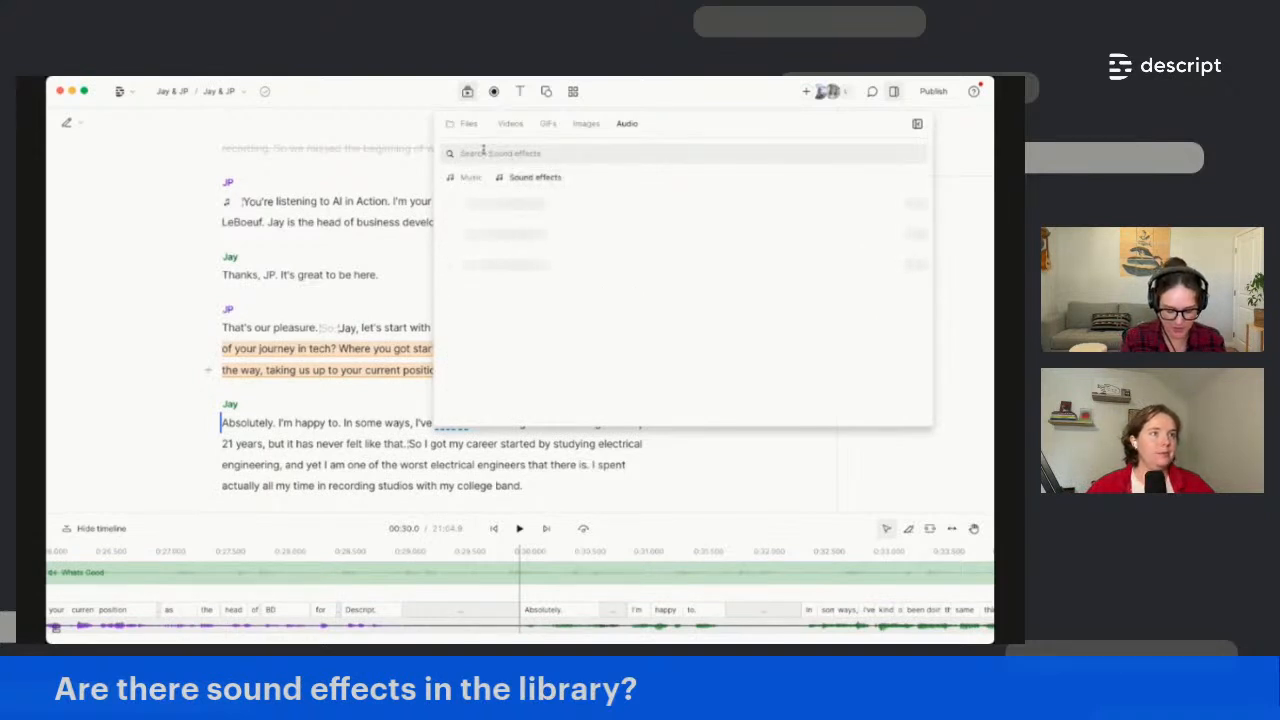
left_click(484, 152)
type("do")
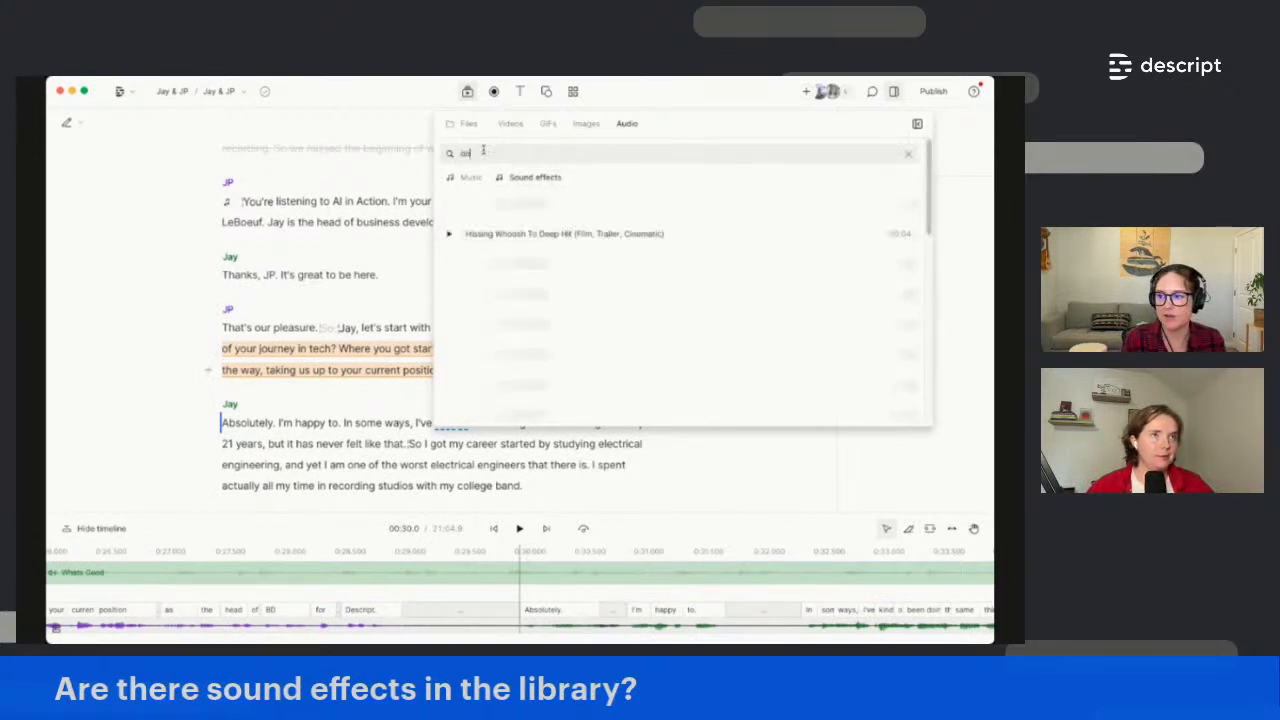
type("orbell")
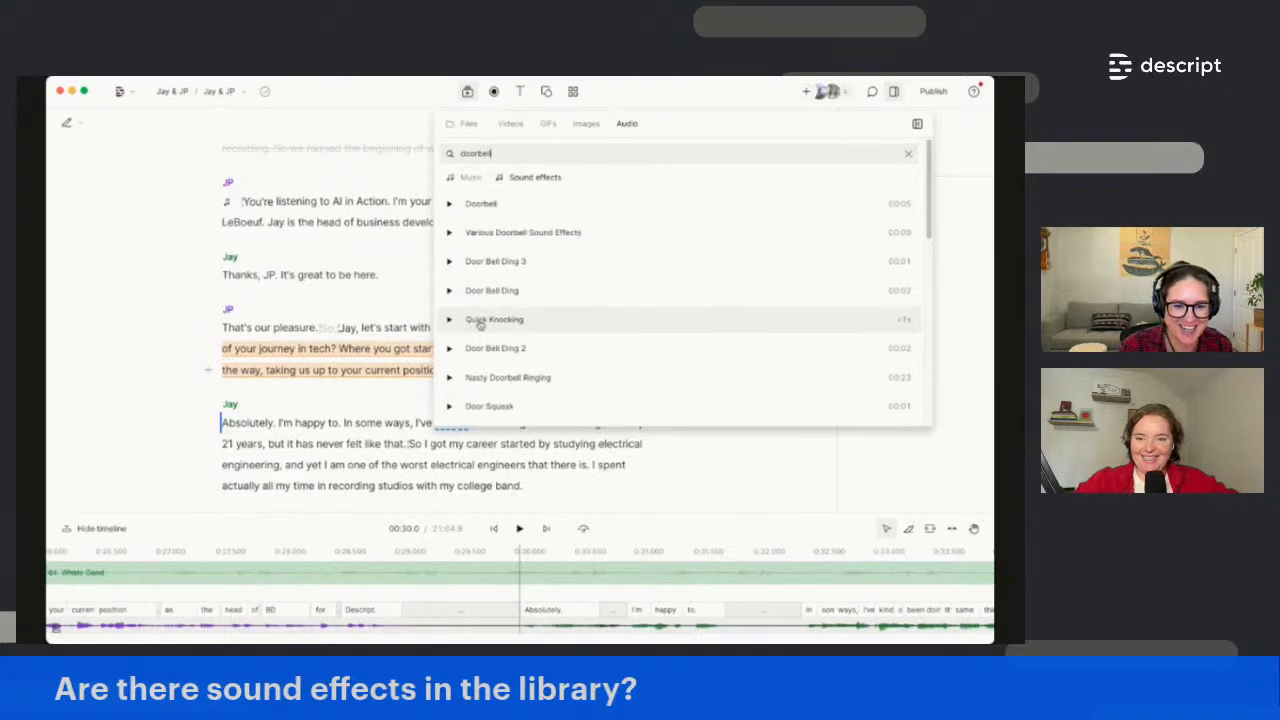
scroll(479, 321, "down", 3)
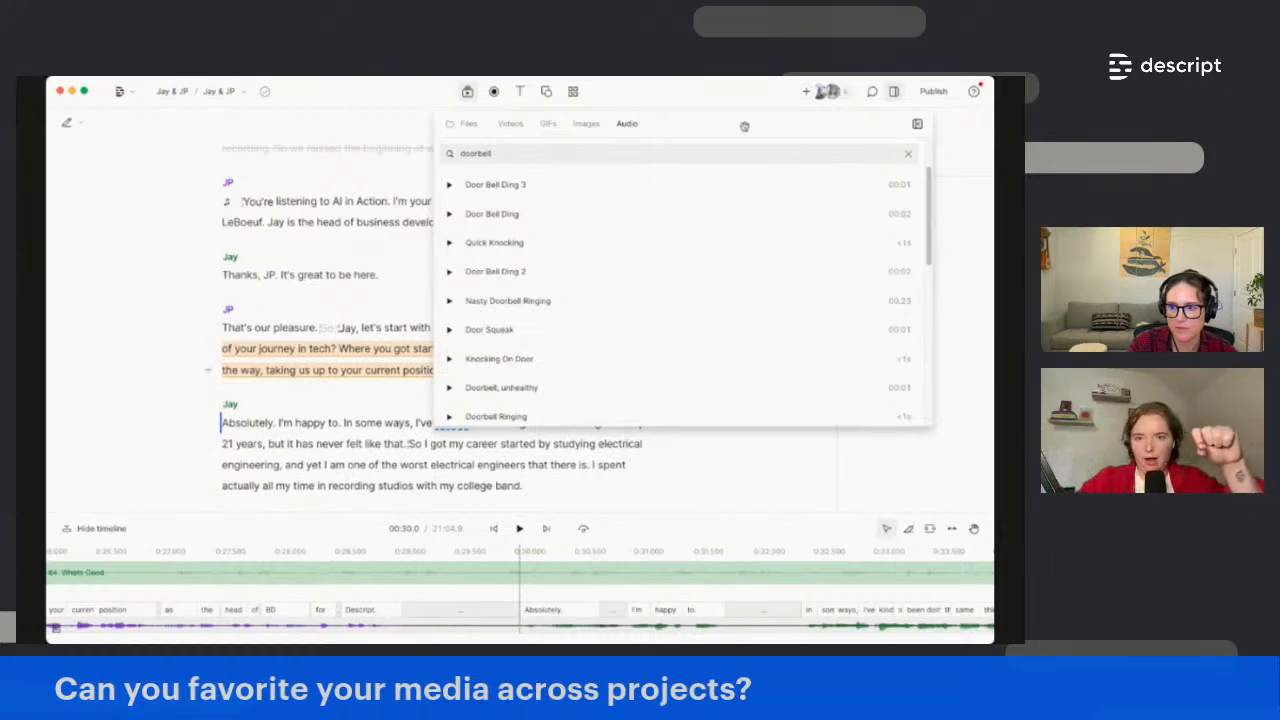
Clear the doorbell search, close the sound effects library, and select 'development' in the script
left_click(908, 154)
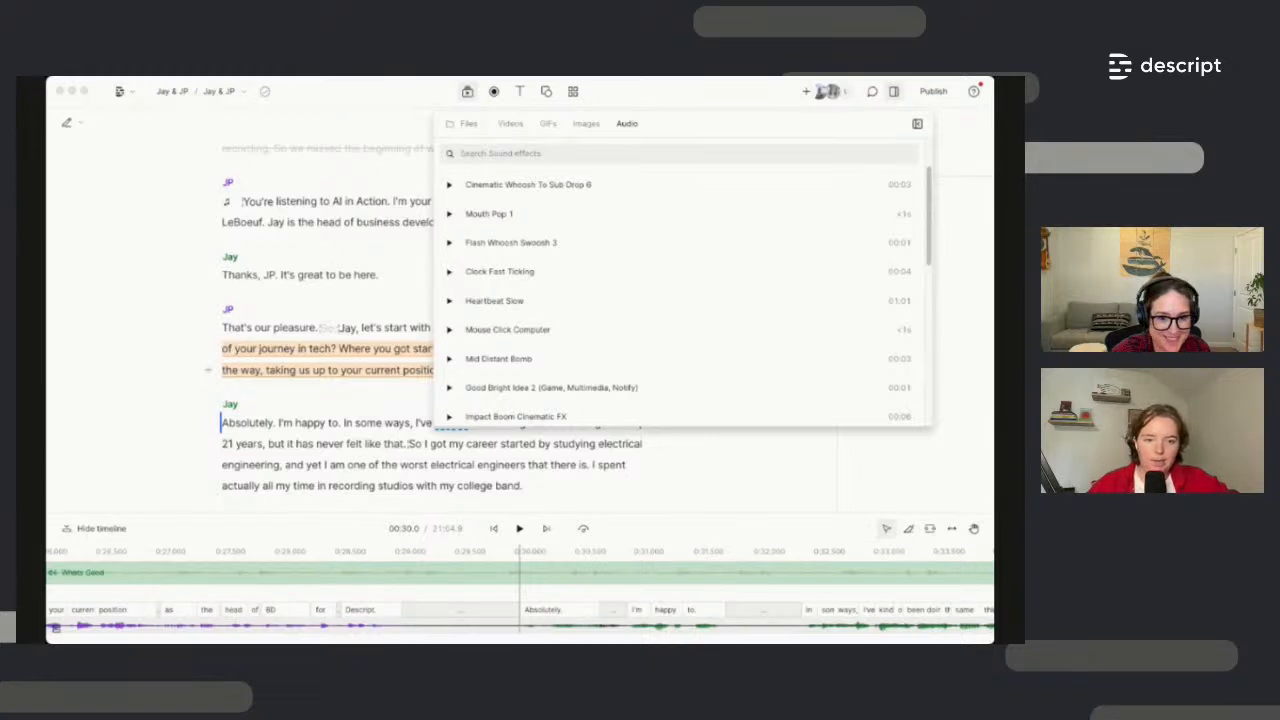
left_click(357, 444)
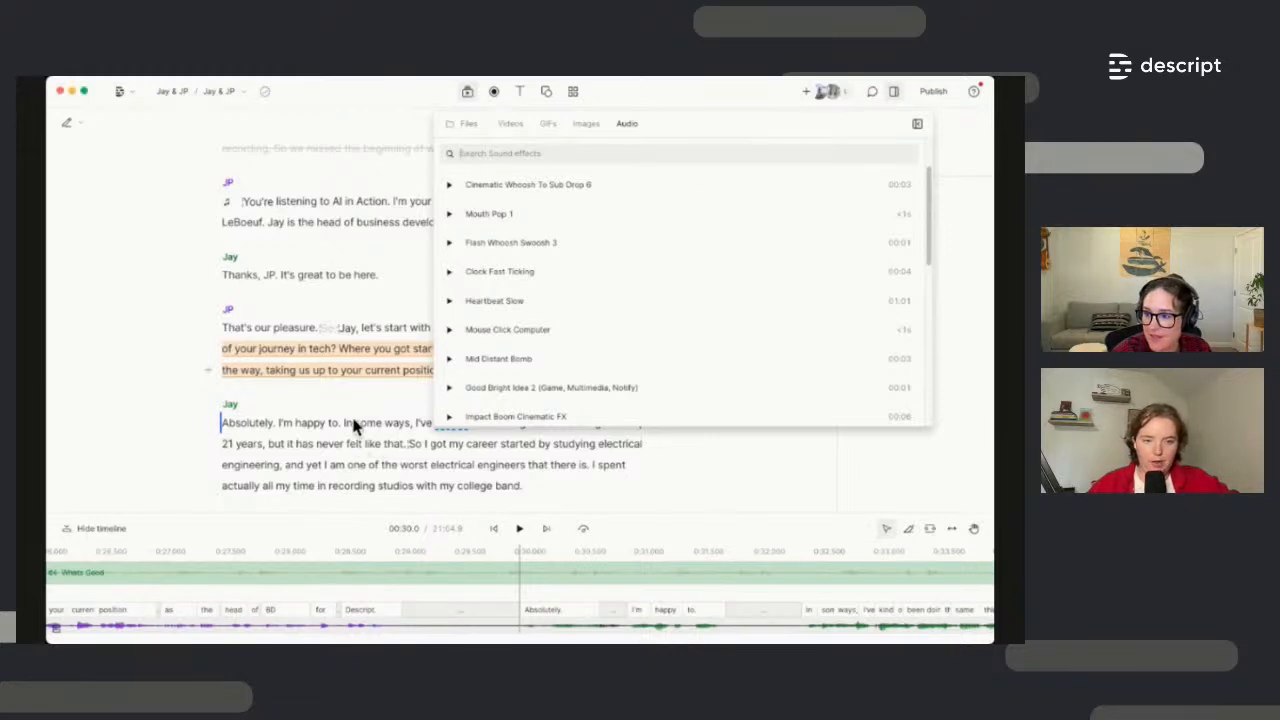
left_click(357, 416)
double_click(432, 222)
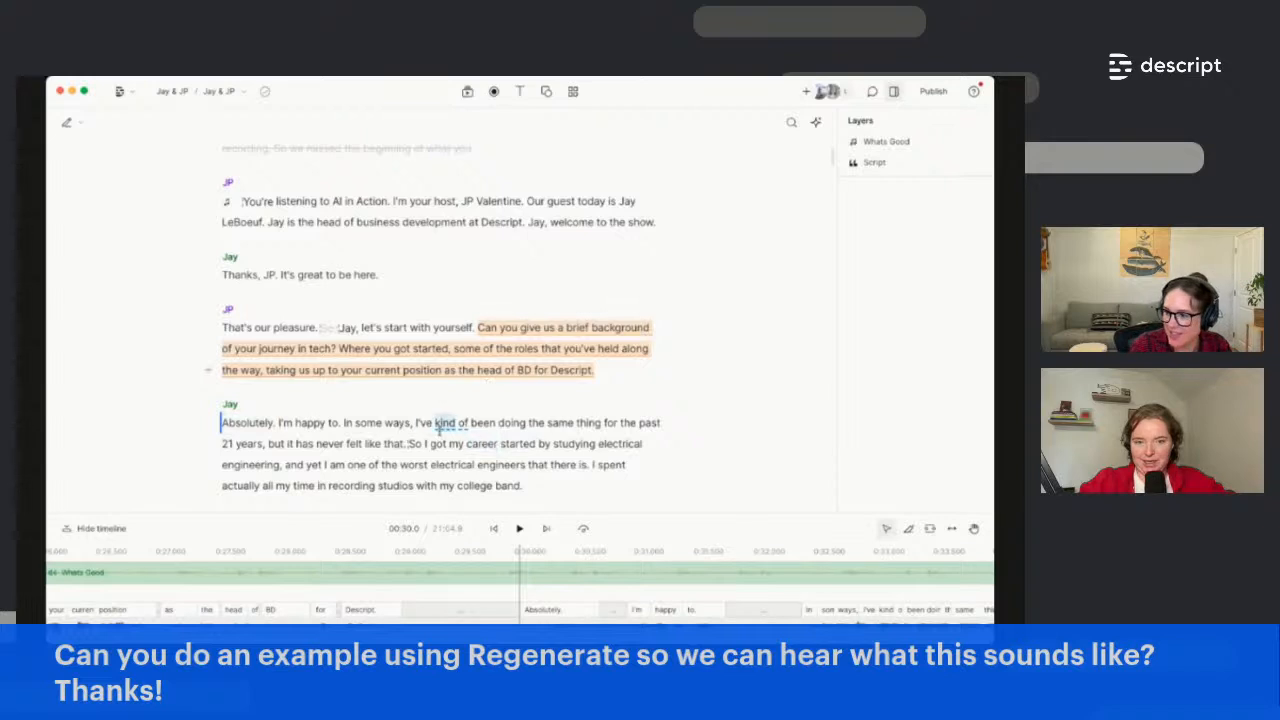
Delete the guest's sentence ending 'never felt like that.' and play back the edited answer
scroll(445, 422, "down", 1)
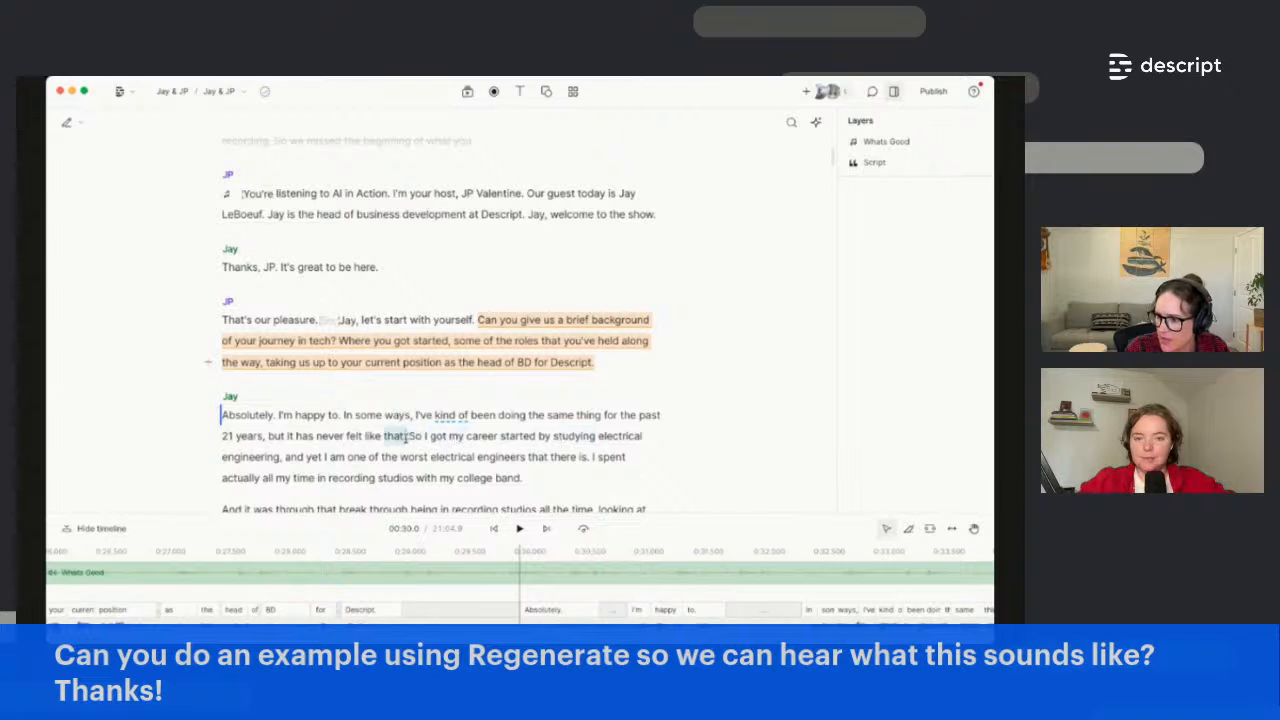
left_click_drag(408, 436, 343, 420)
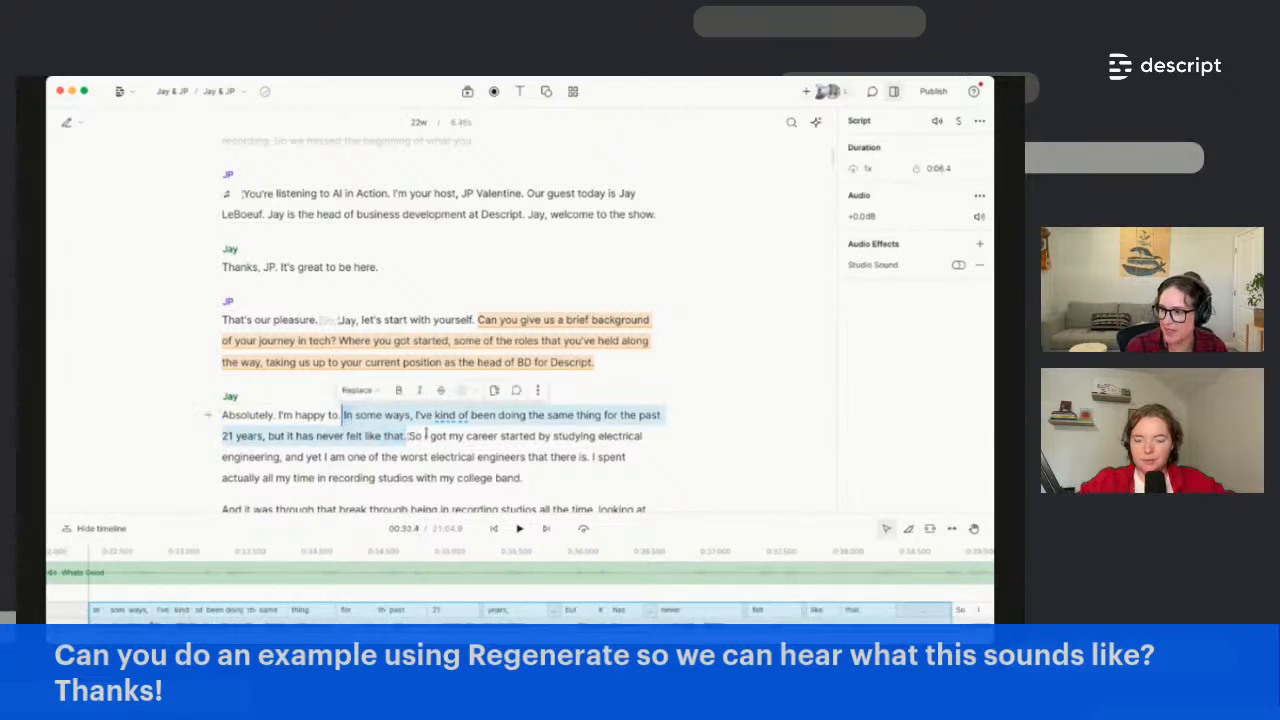
key("BackSpace")
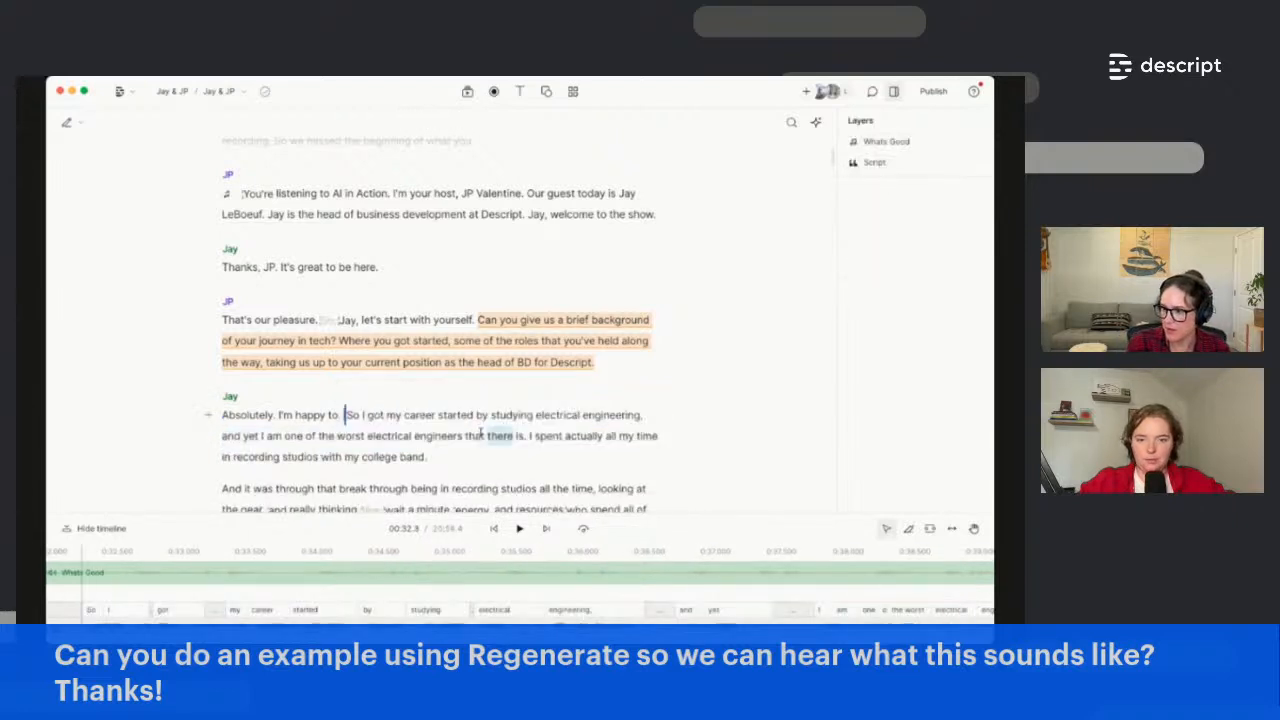
left_click(229, 417)
key("space")
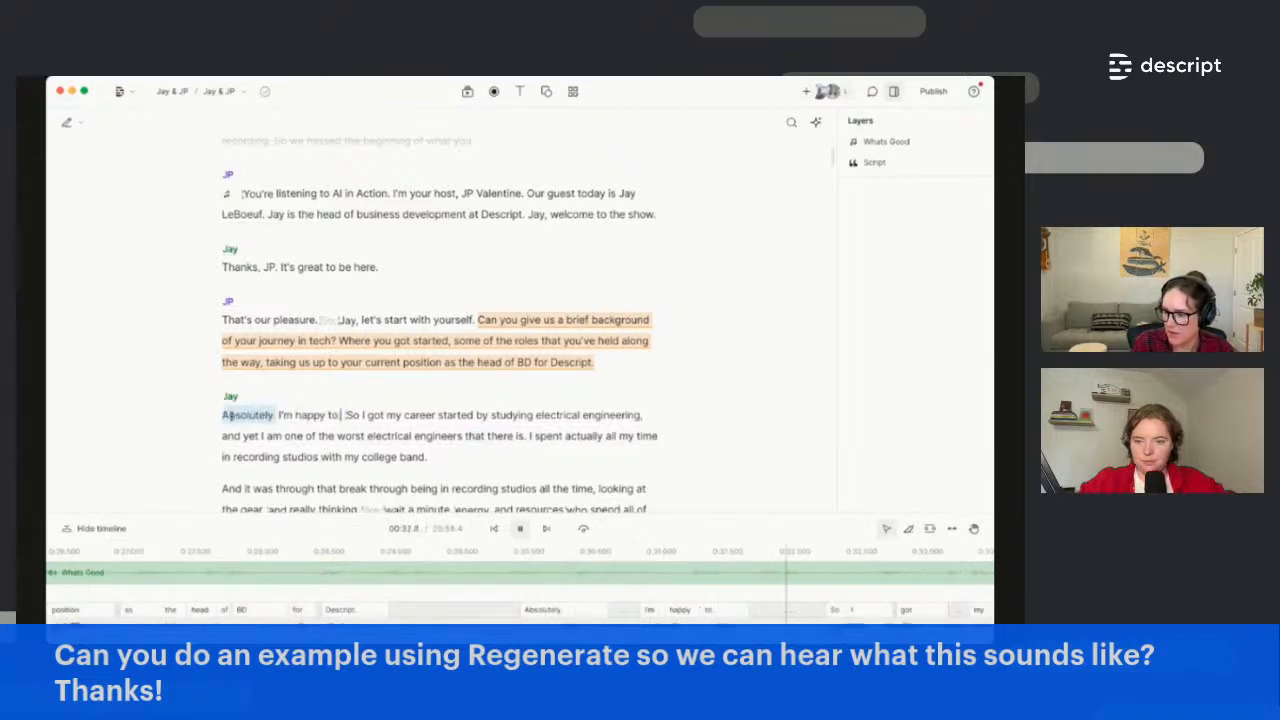
After checking the Whats Good music gain, regenerate the audio at 'to. So'
left_click(521, 573)
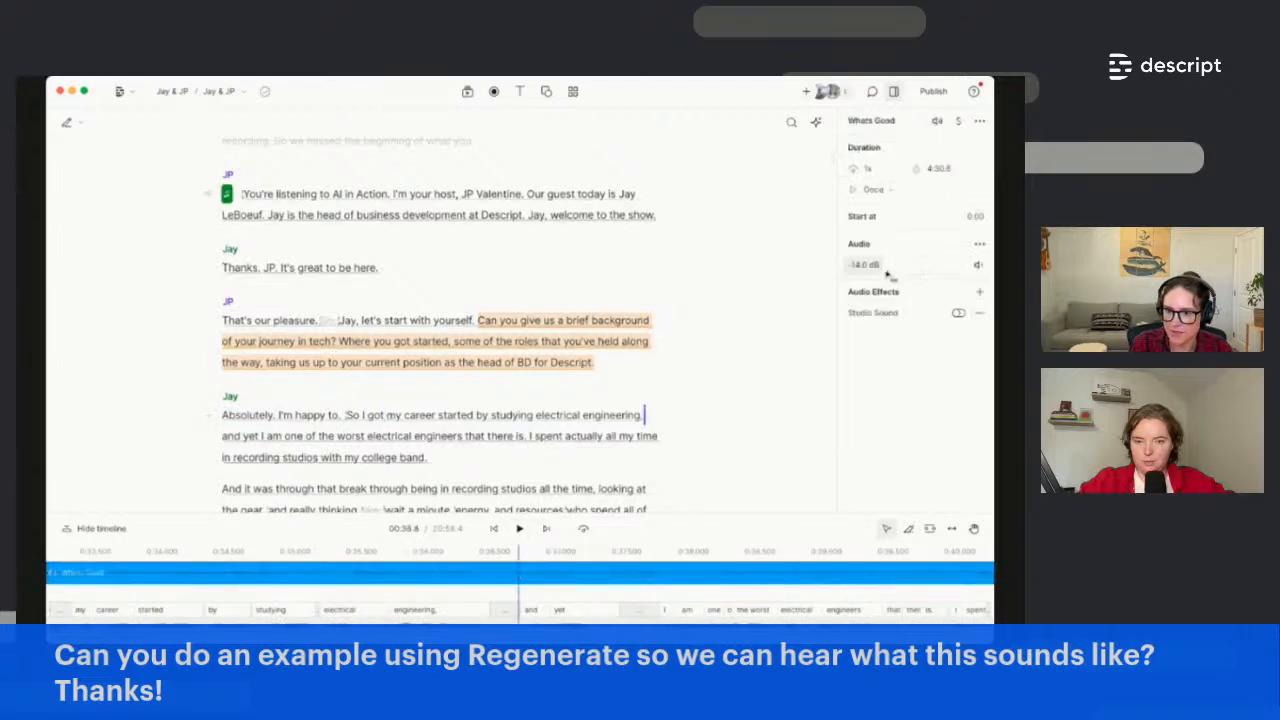
left_click(870, 266)
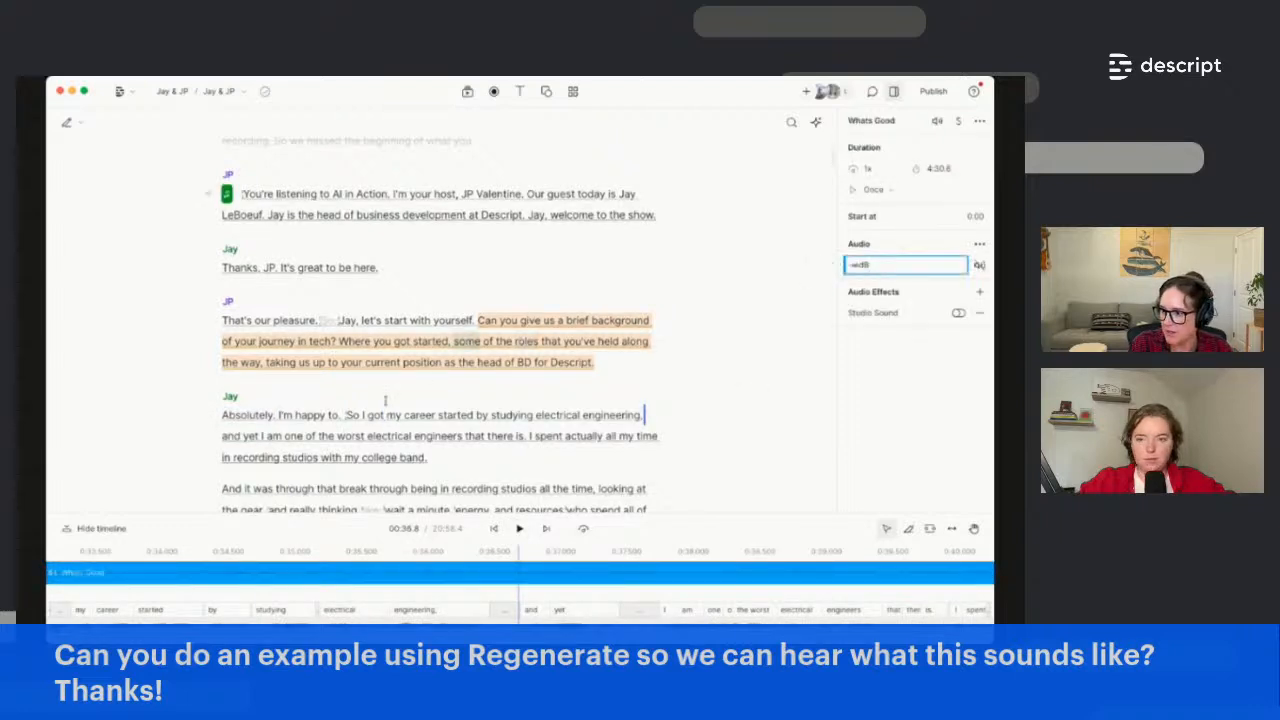
left_click(343, 415)
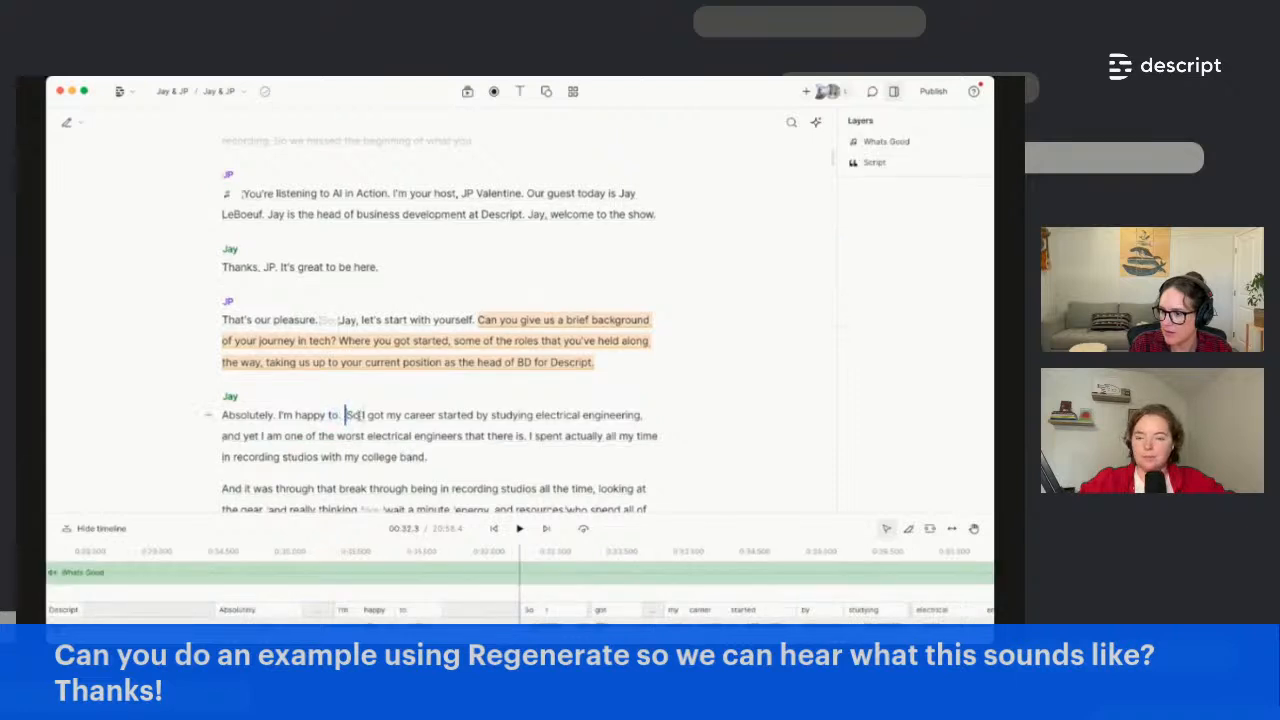
left_click(327, 415)
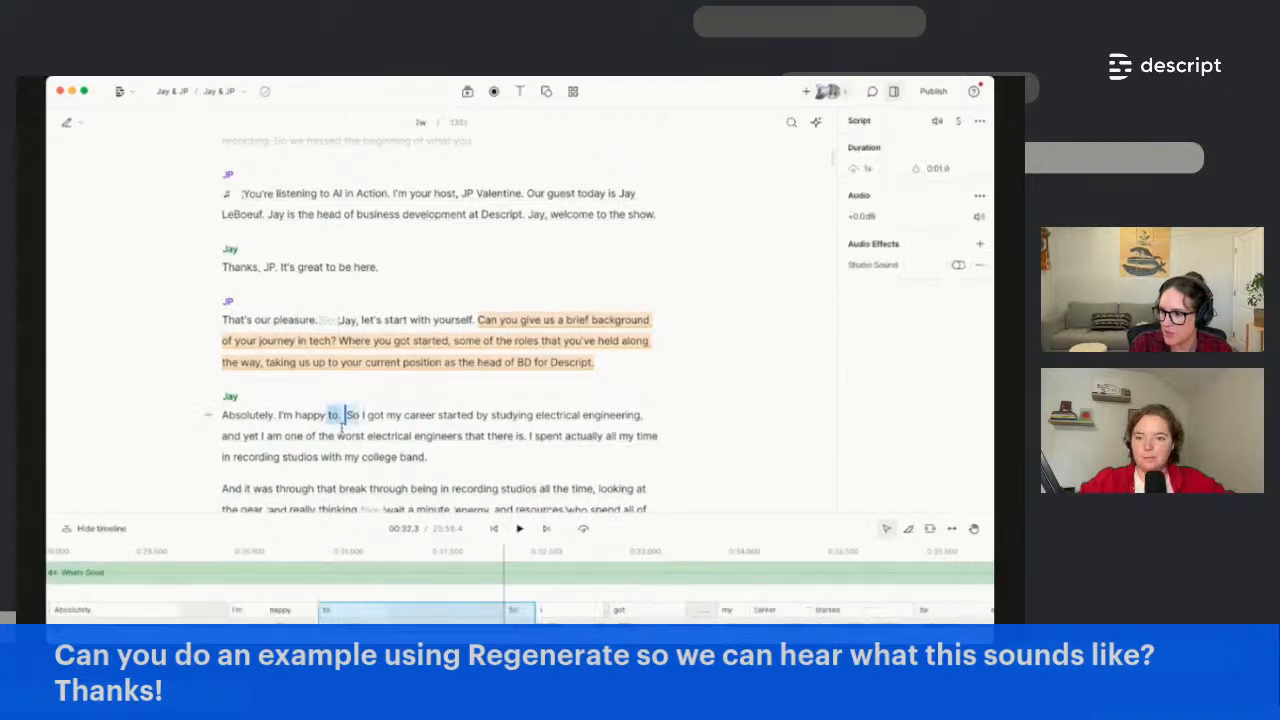
left_click(246, 387)
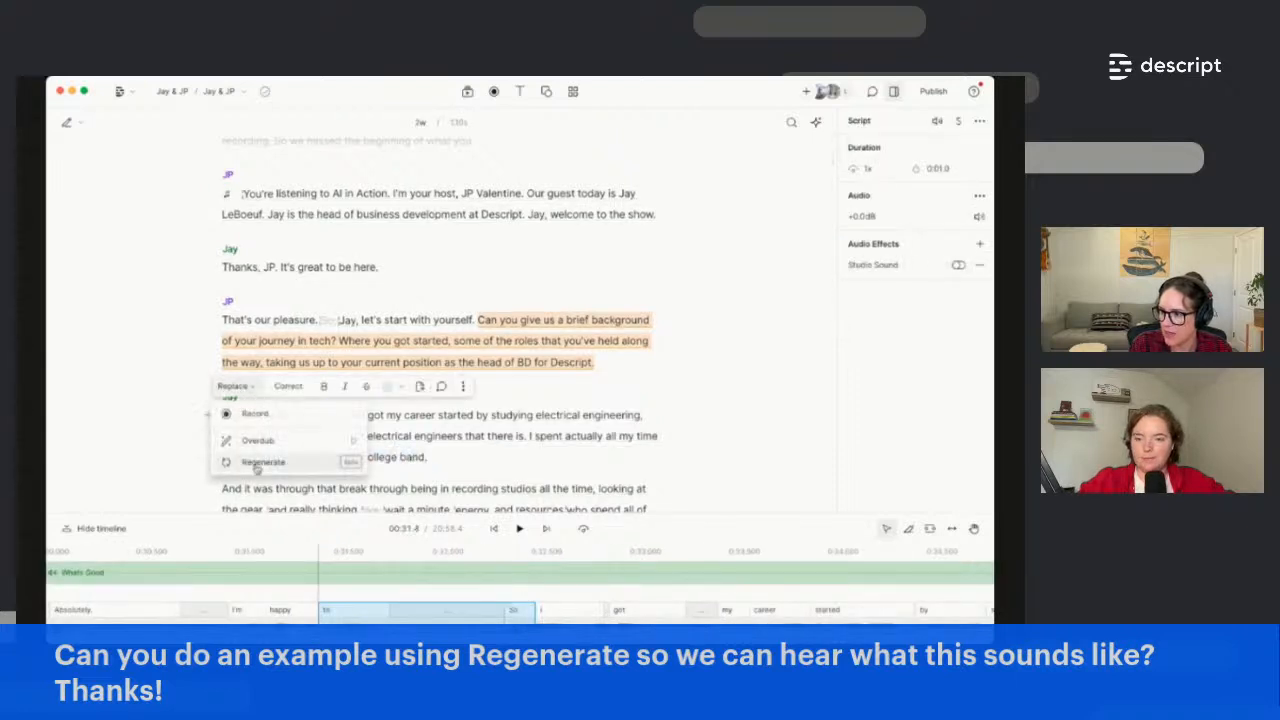
left_click(256, 457)
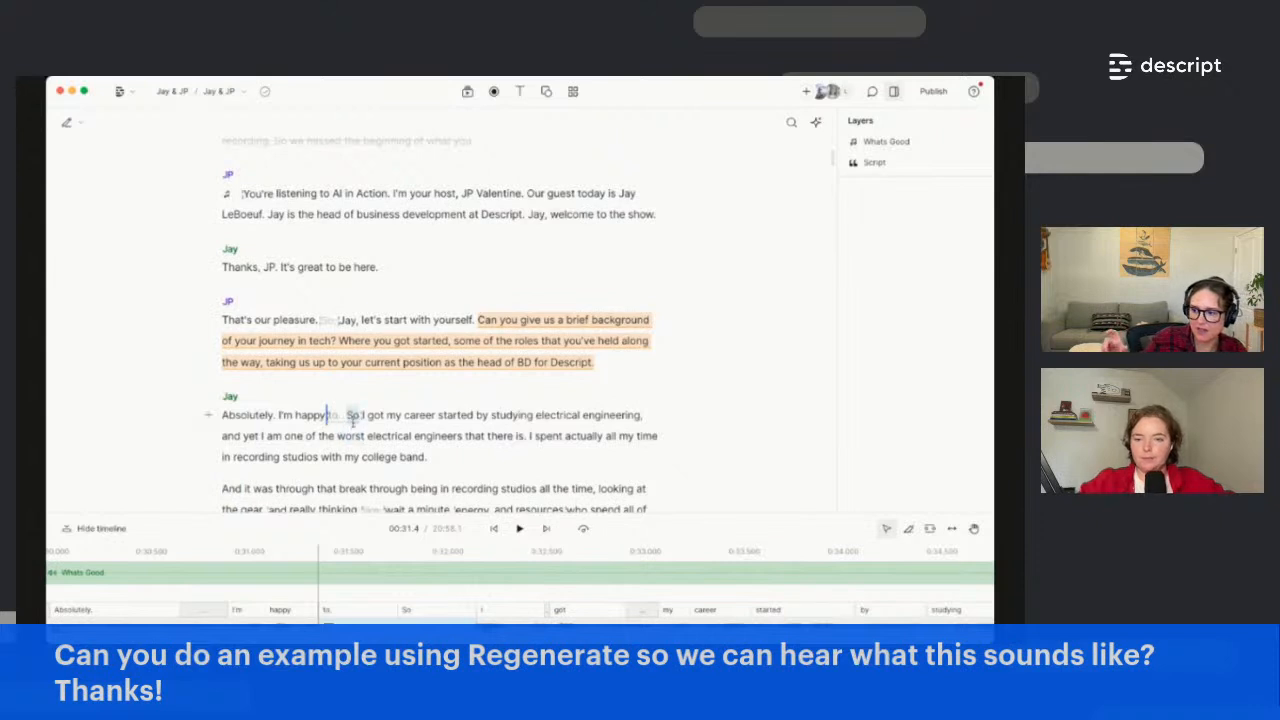
Reselect the ignored words 'to. So', review their replacement options, and enlarge the timeline
mouse_move(354, 420)
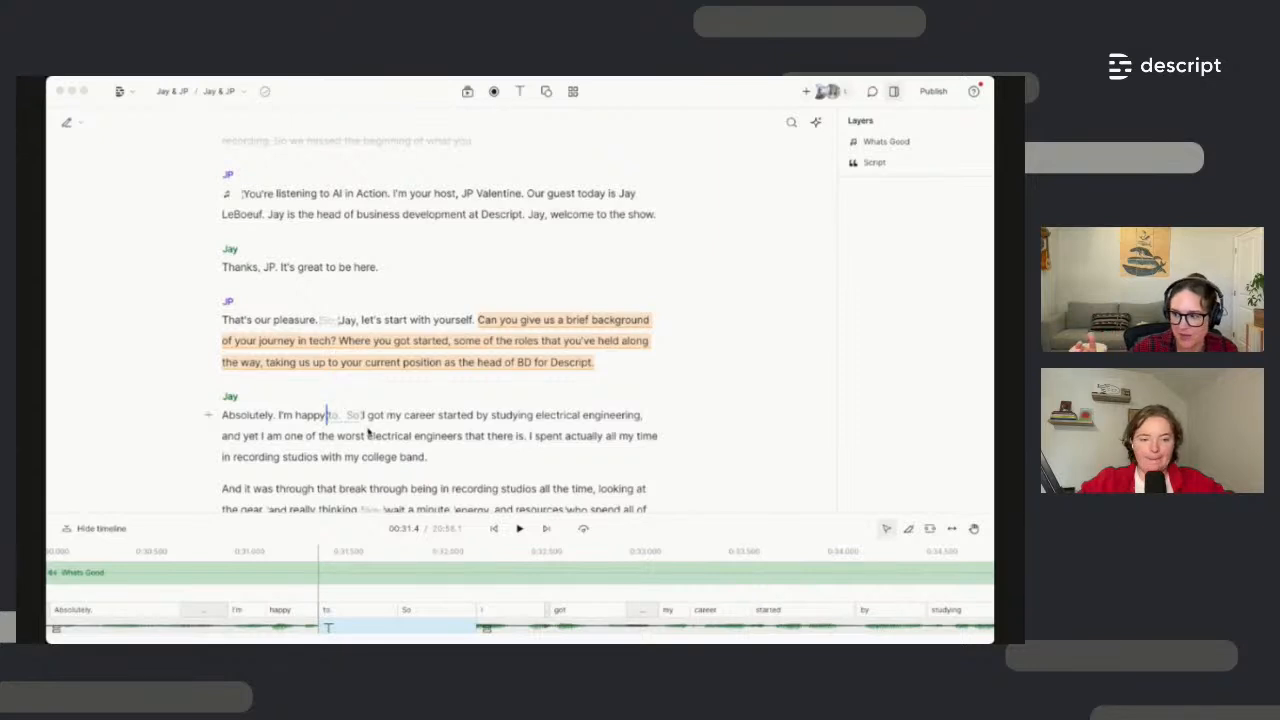
left_click_drag(362, 414, 328, 418)
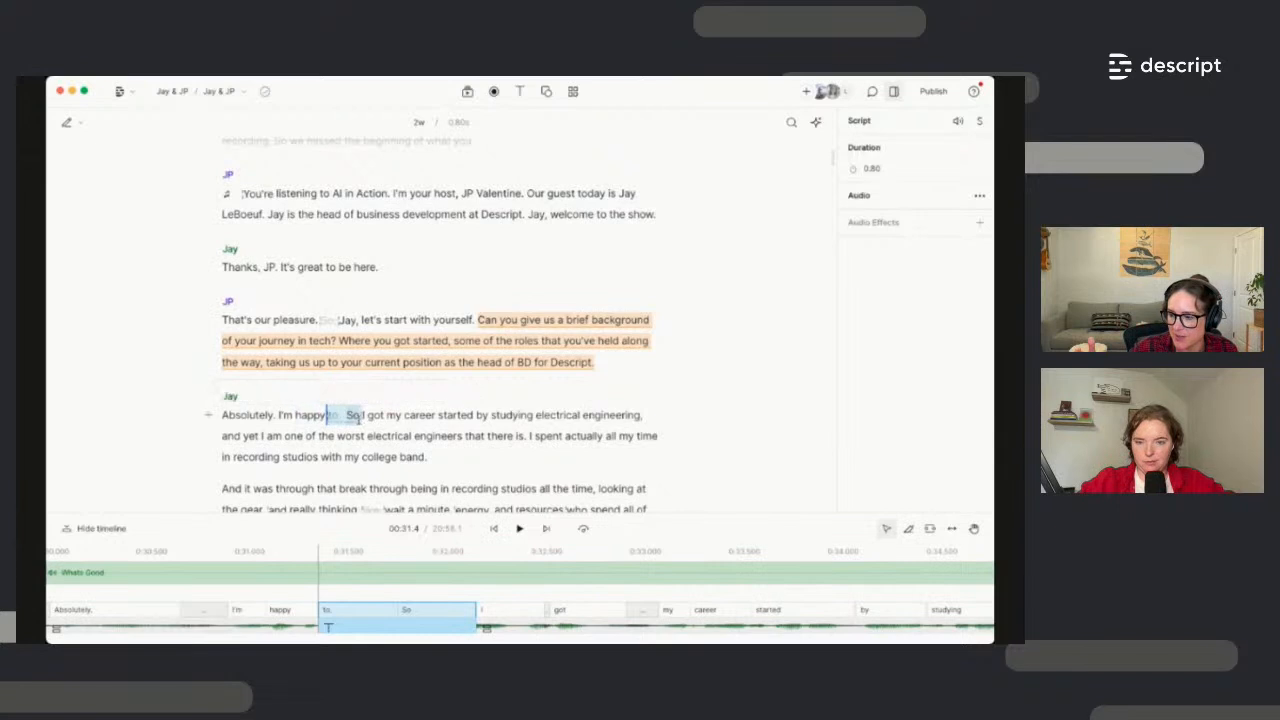
left_click_drag(361, 416, 327, 418)
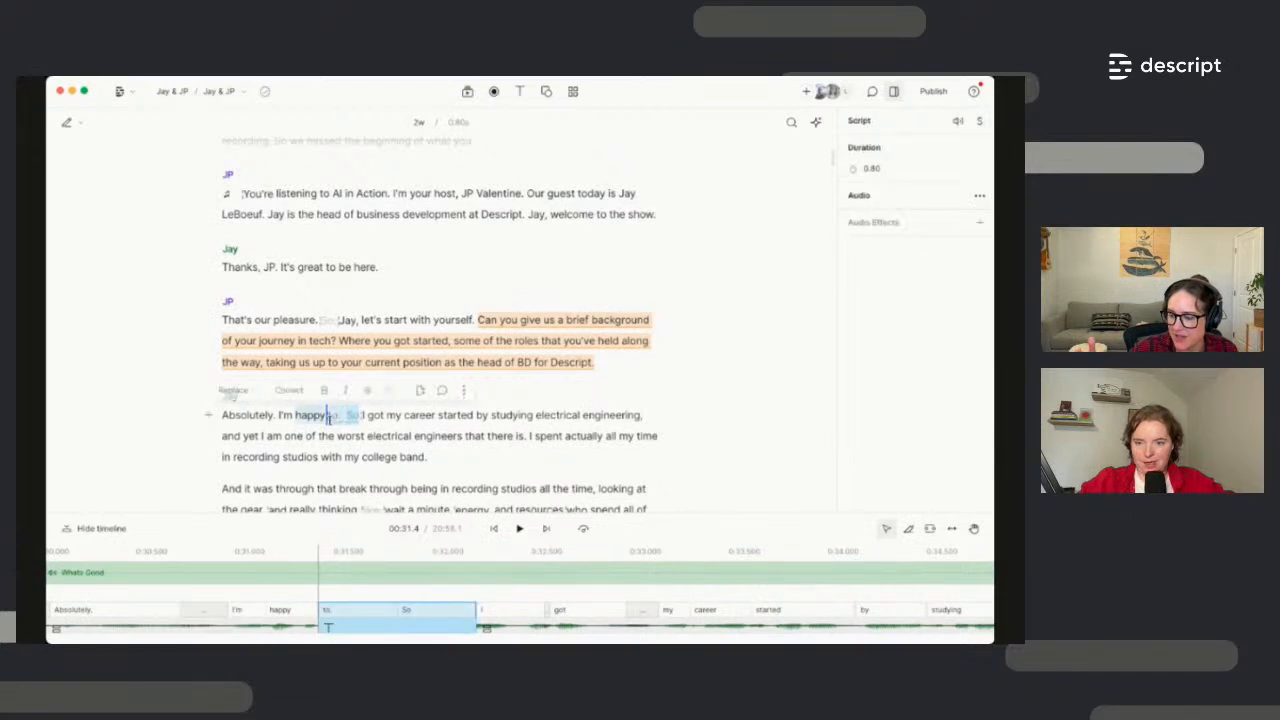
left_click(247, 392)
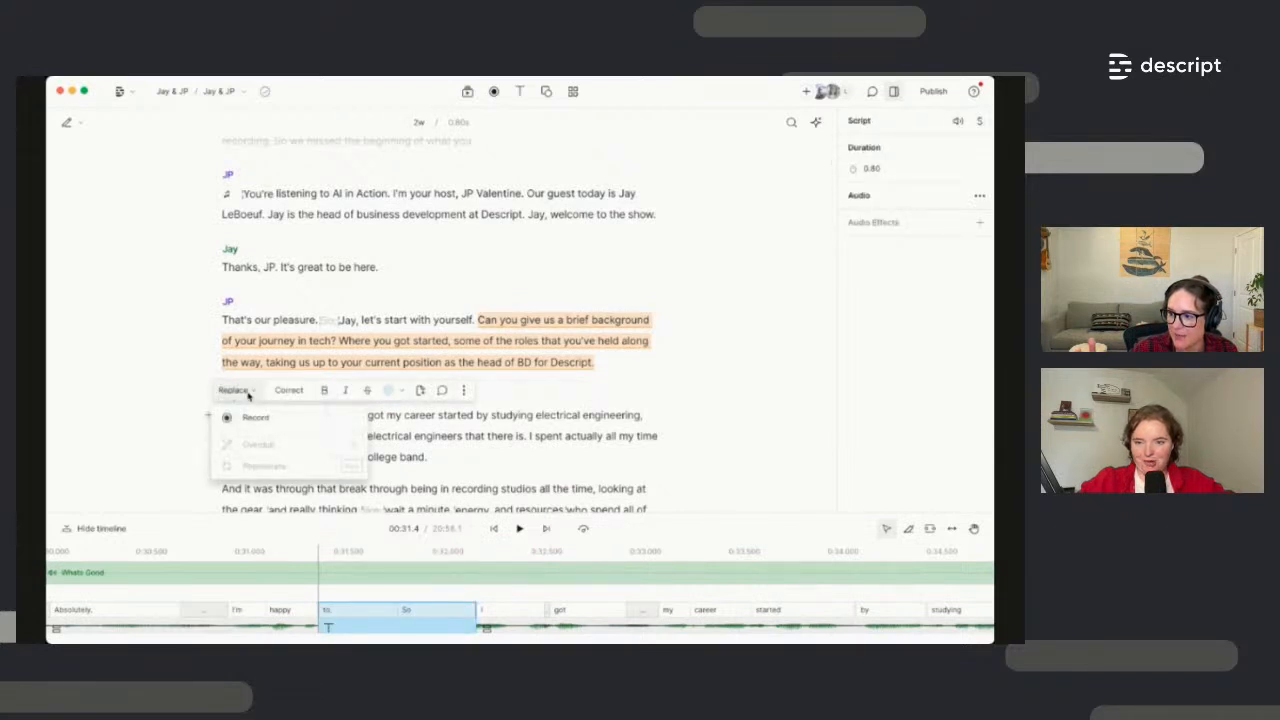
left_click(414, 459)
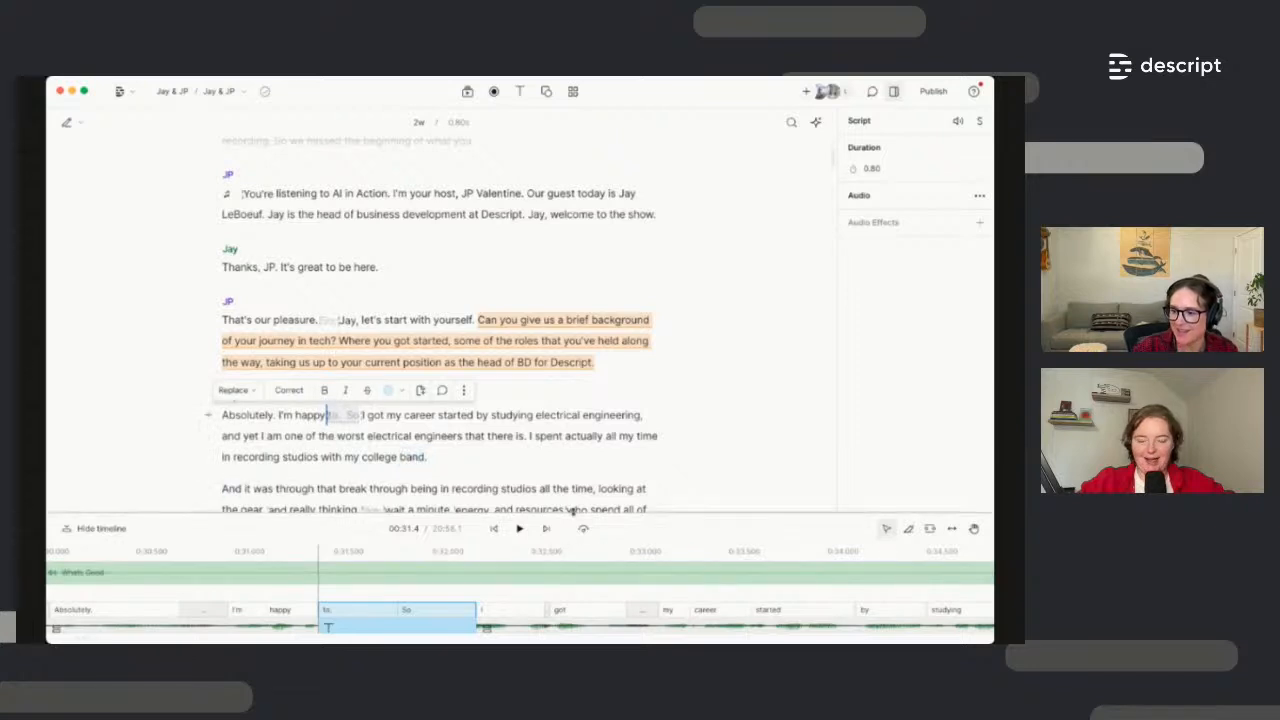
left_click_drag(572, 516, 571, 482)
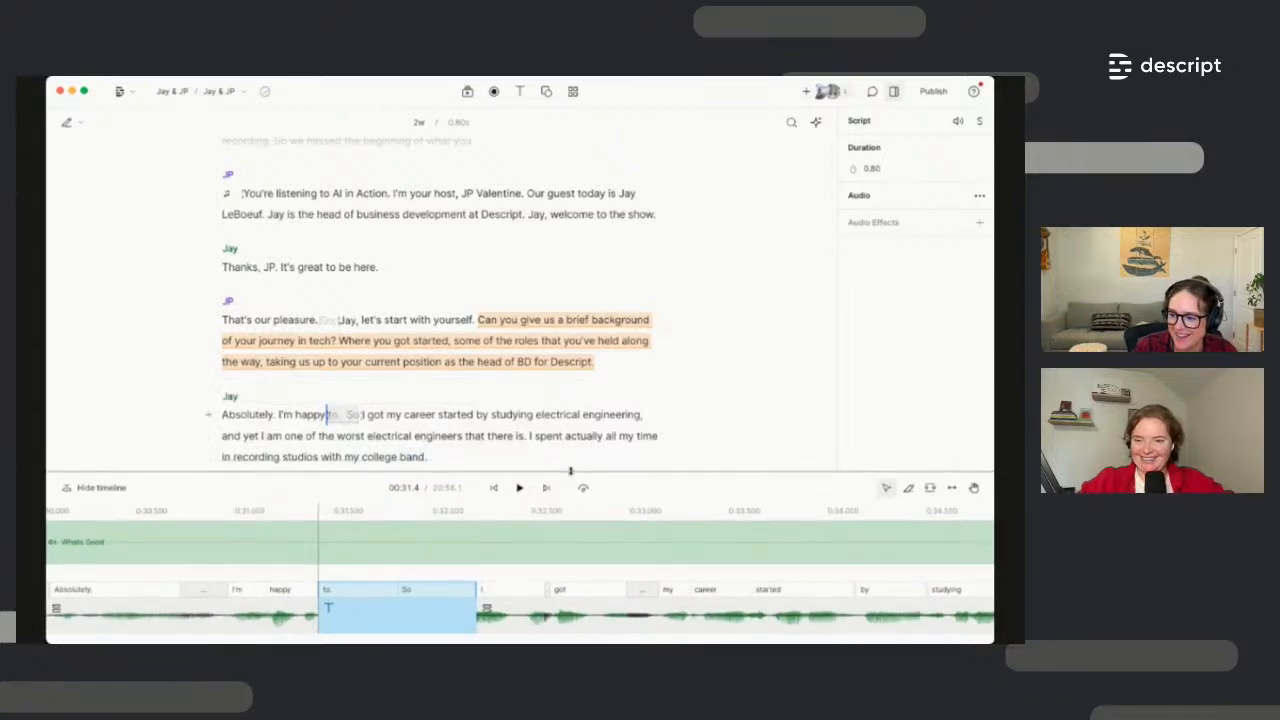
scroll(484, 400, "down", 1)
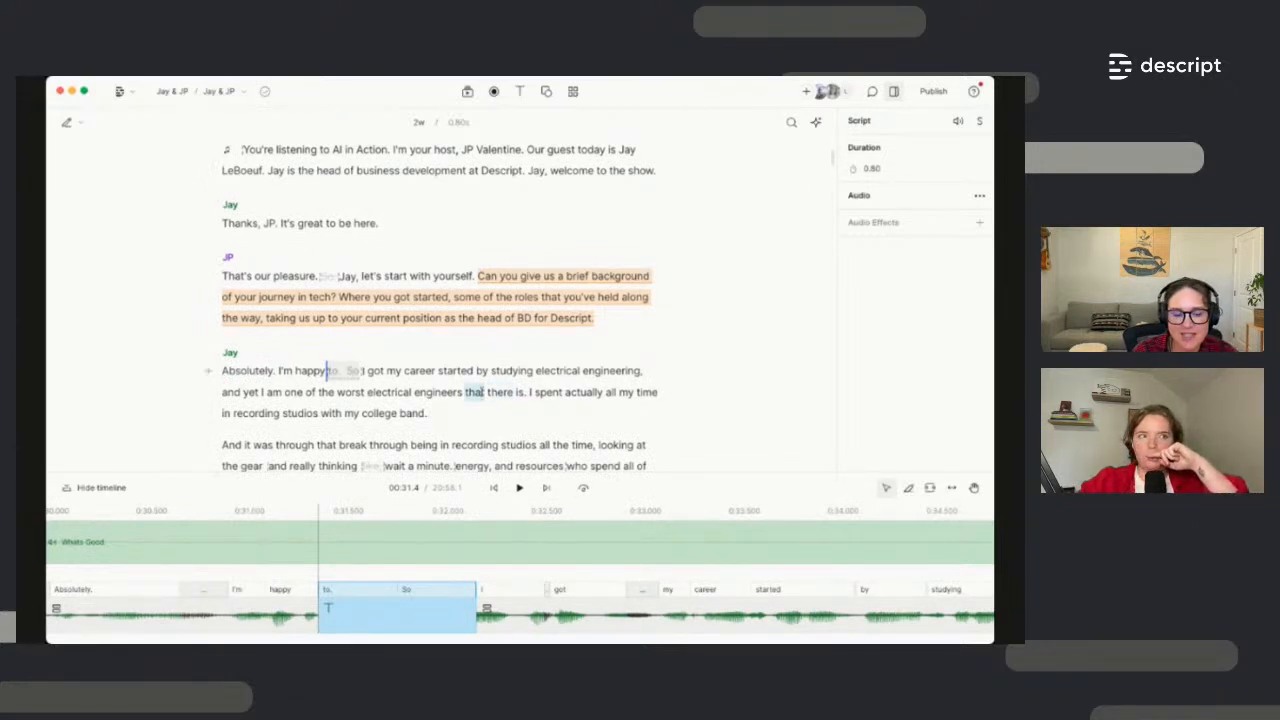
Select the sentence 'I spent actually all my time… college band.' to show its properties
left_click(506, 414, "shift")
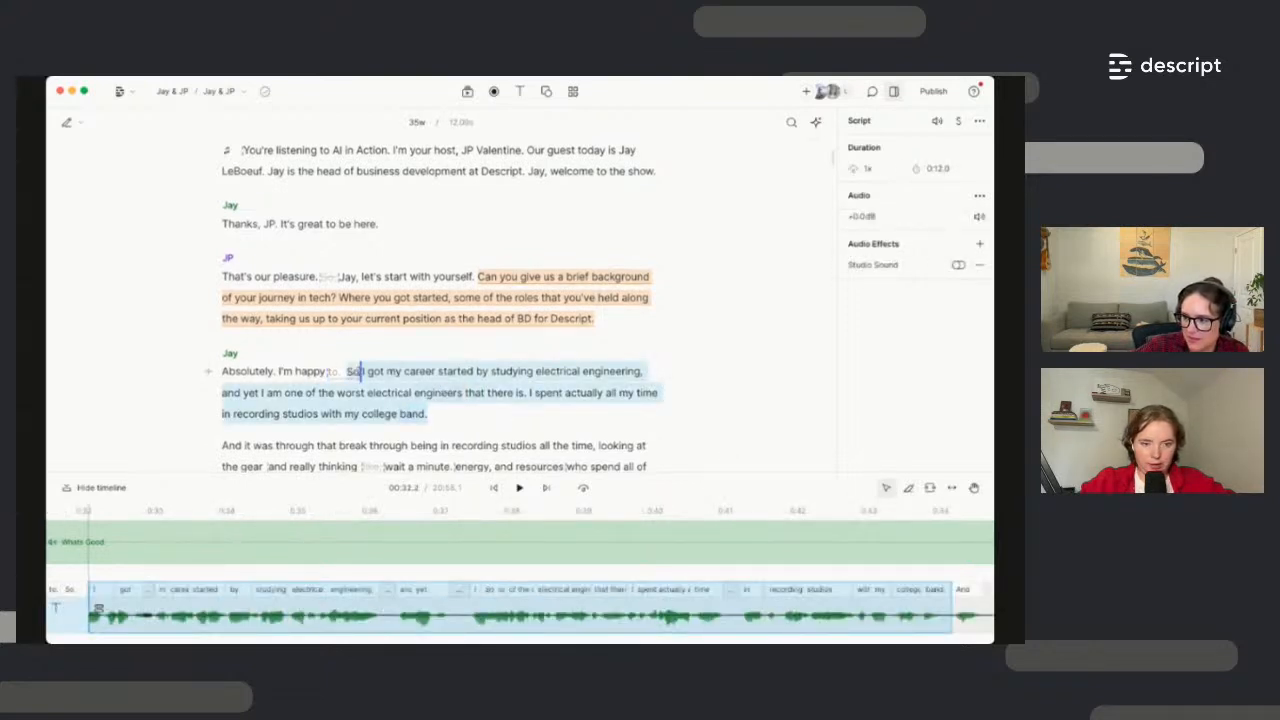
left_click(354, 372)
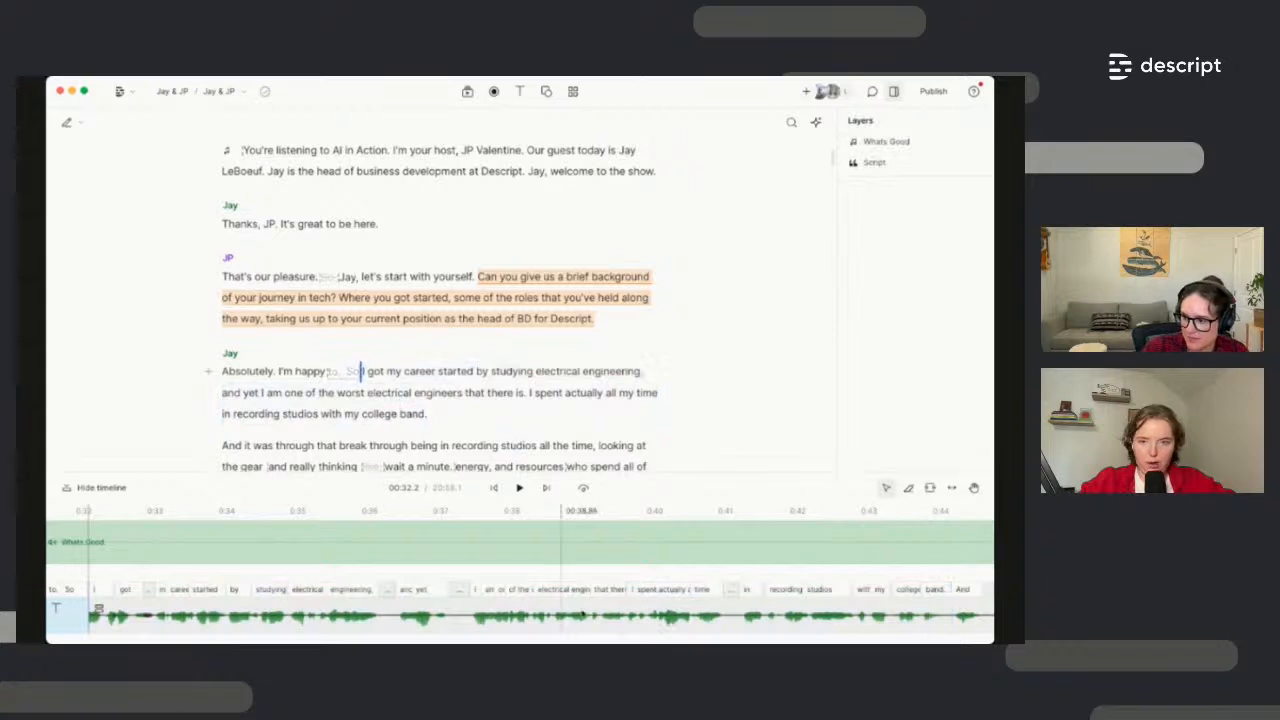
scroll(598, 620, "down", 2)
scroll(598, 620, "down", 2)
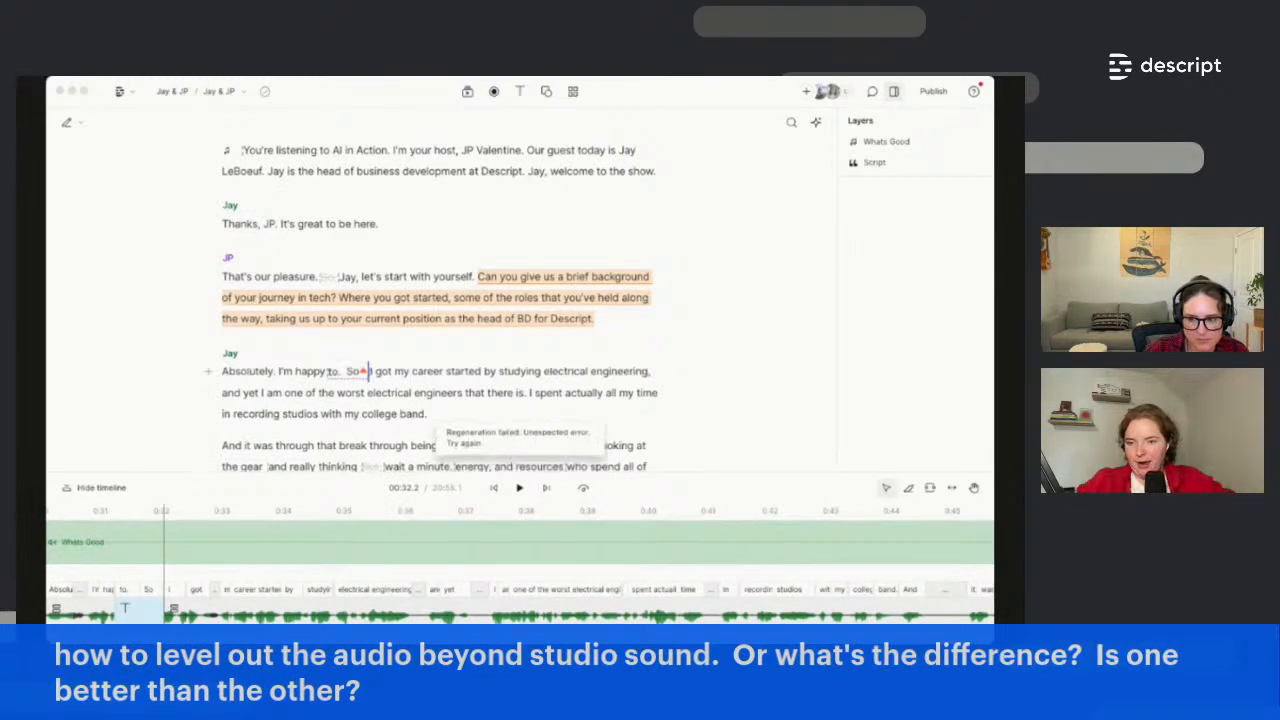
left_click(518, 392)
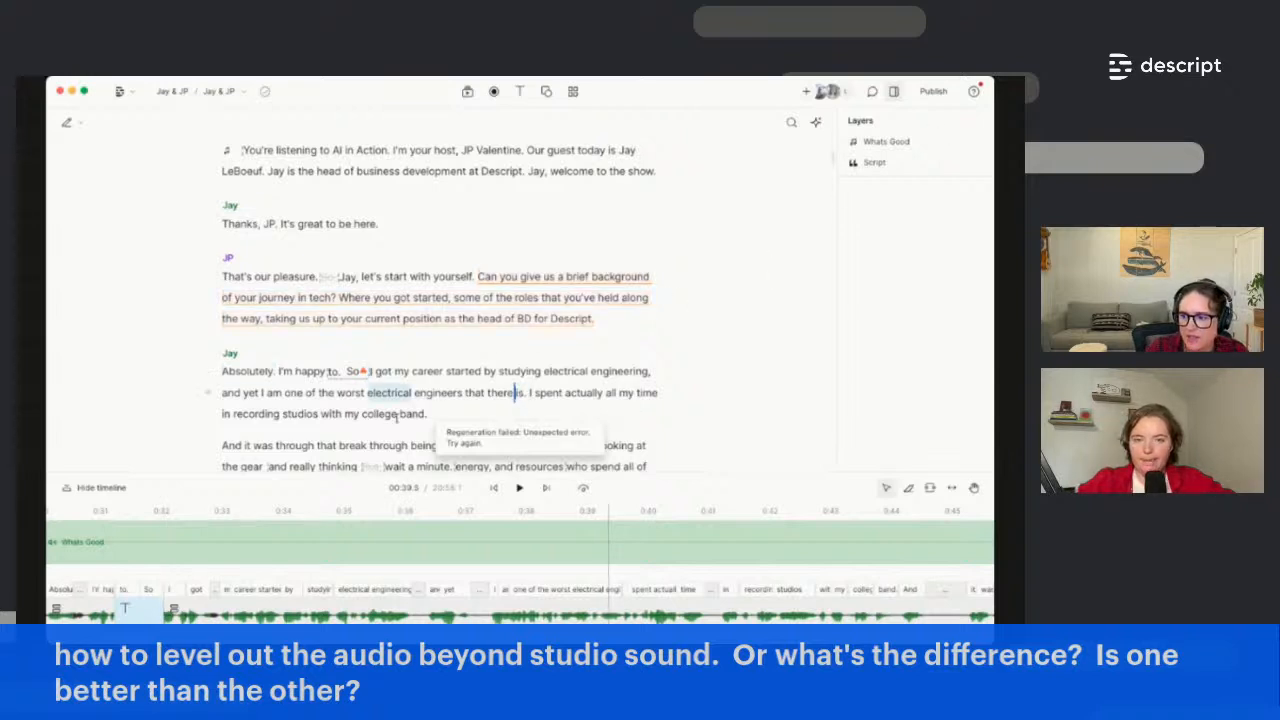
scroll(374, 416, "down", 1)
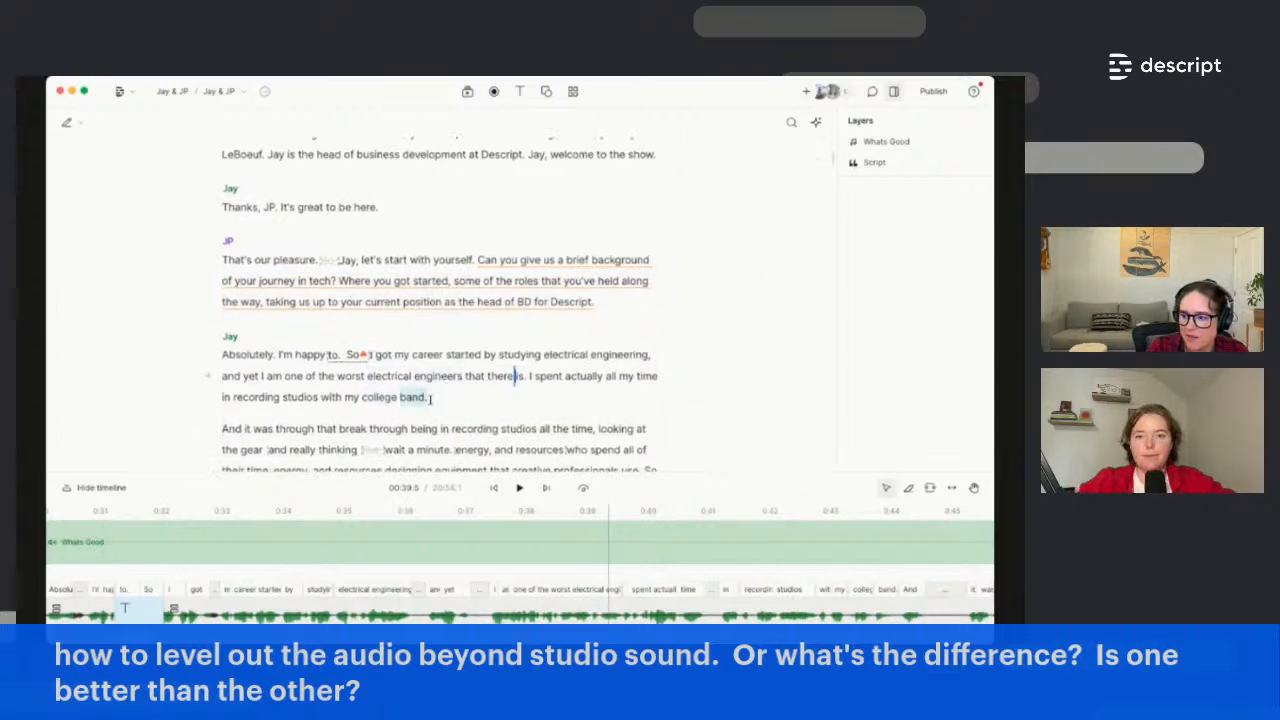
left_click_drag(430, 398, 529, 377)
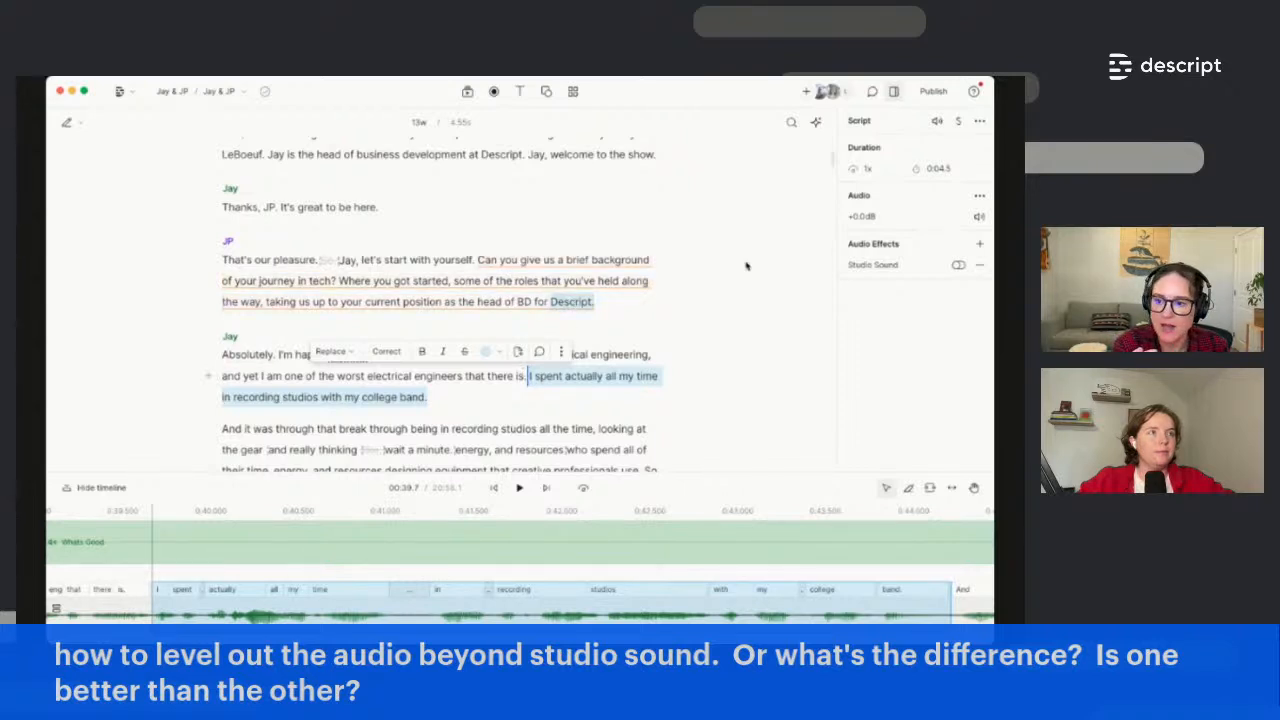
left_click(978, 246)
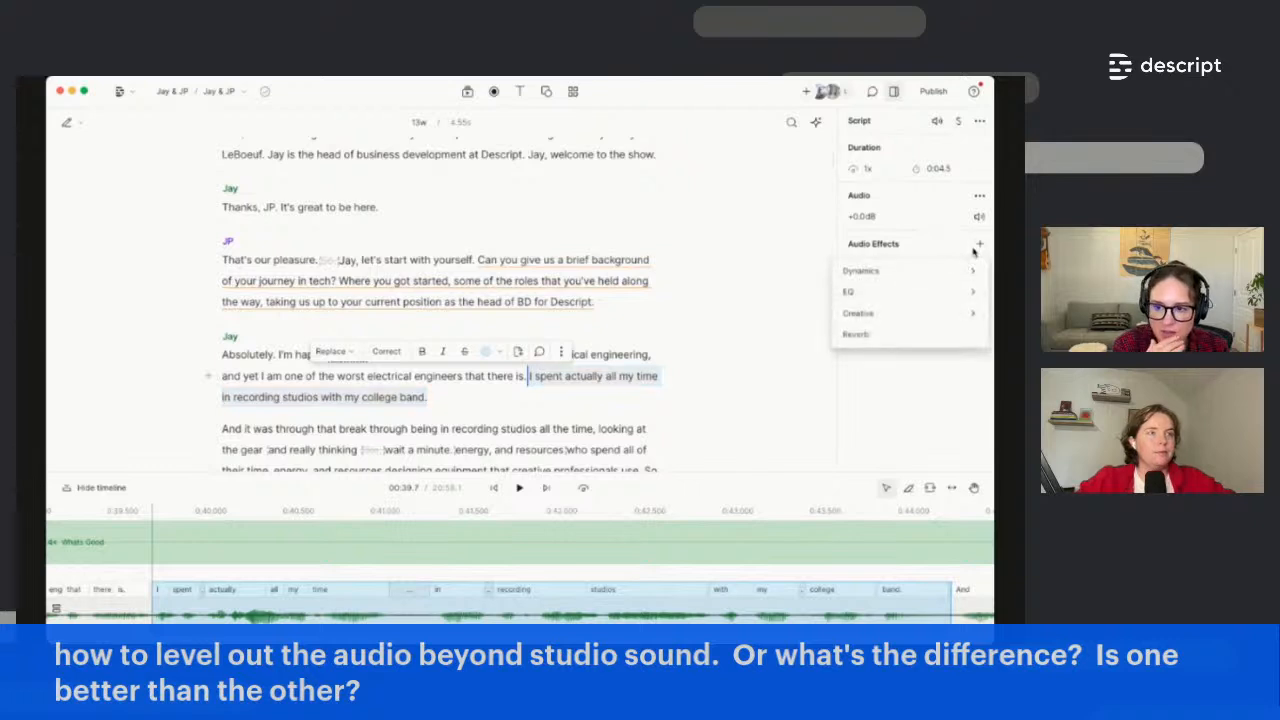
mouse_move(903, 294)
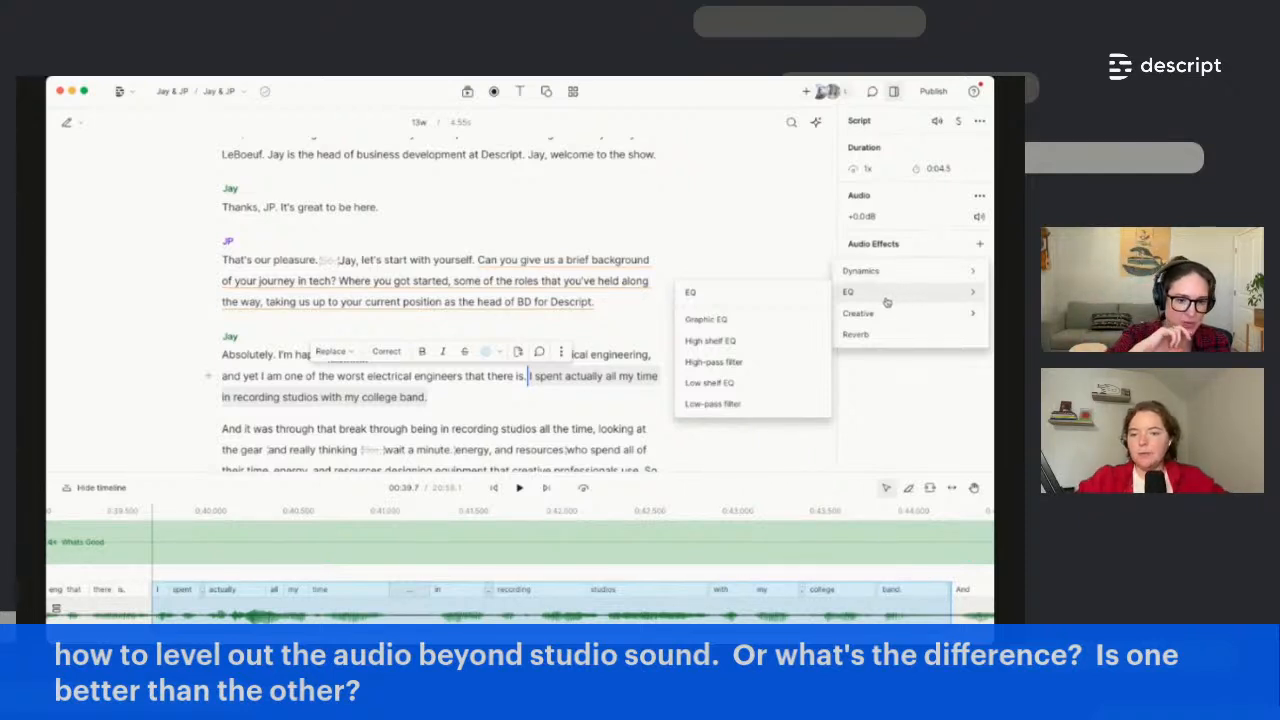
mouse_move(872, 277)
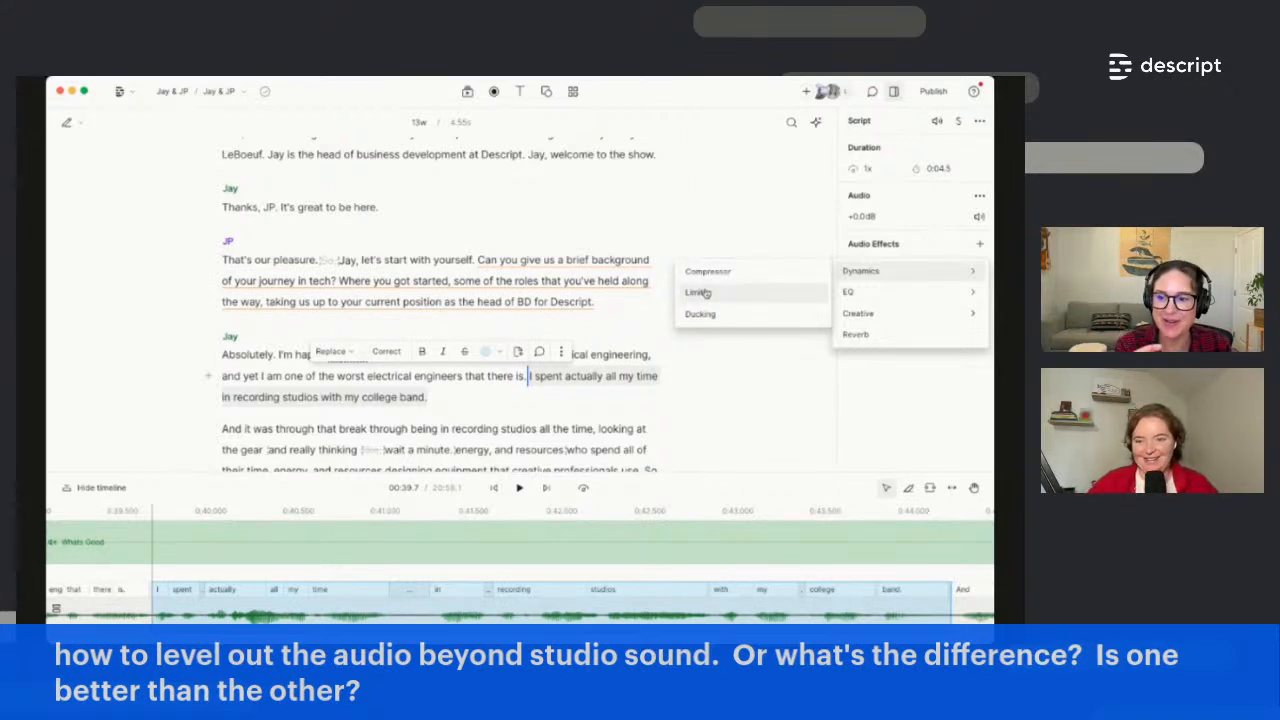
left_click(948, 381)
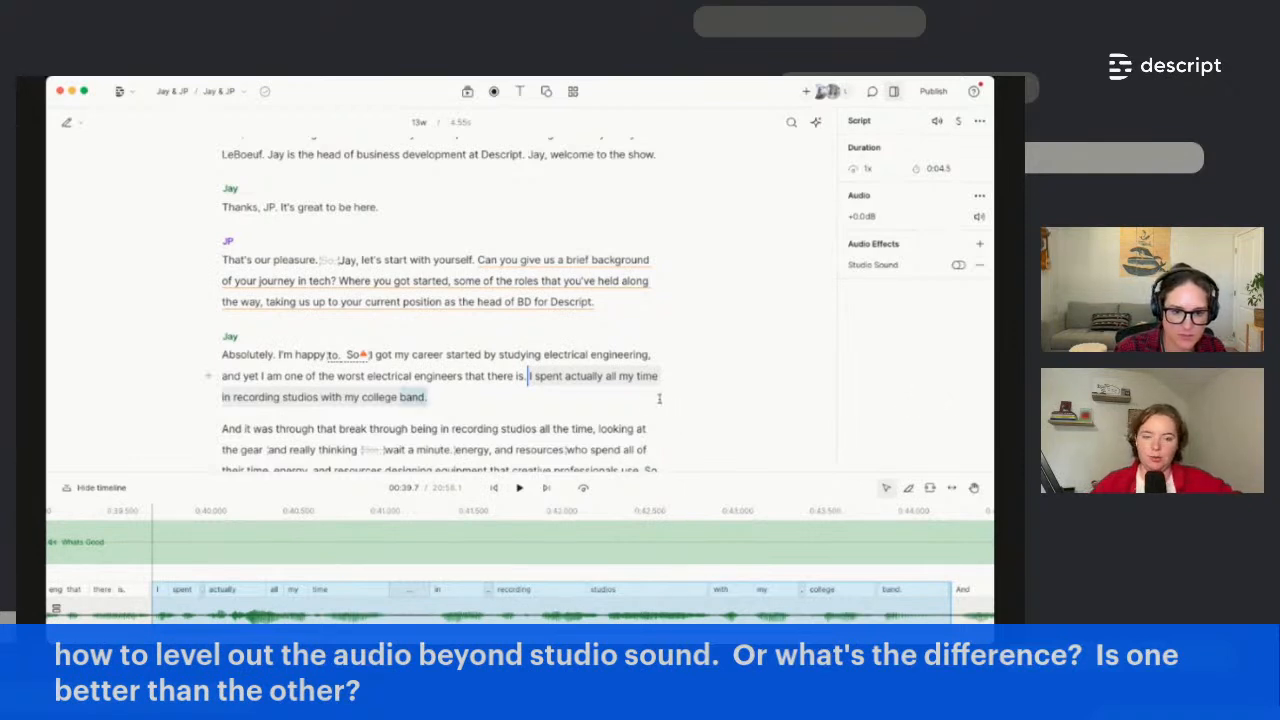
left_click(366, 354)
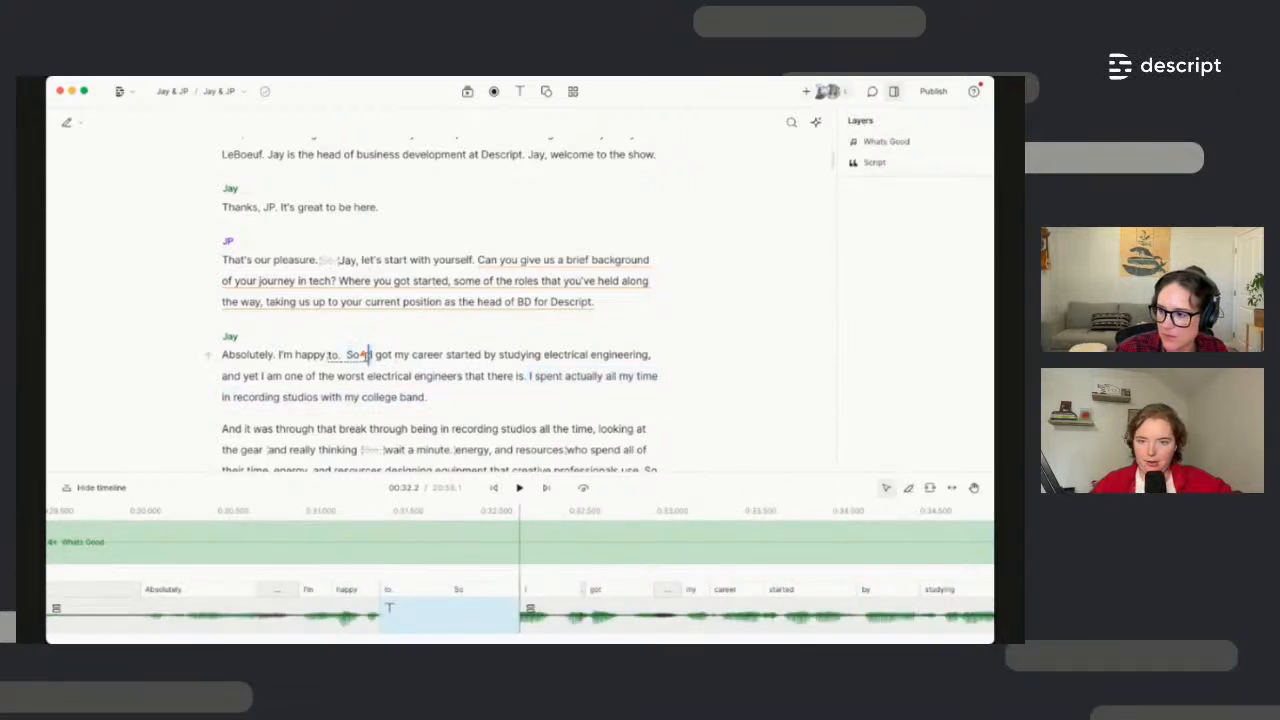
Select the words from 'So' through 'I' and check their replace options without applying one
left_click(367, 356)
left_click(374, 355)
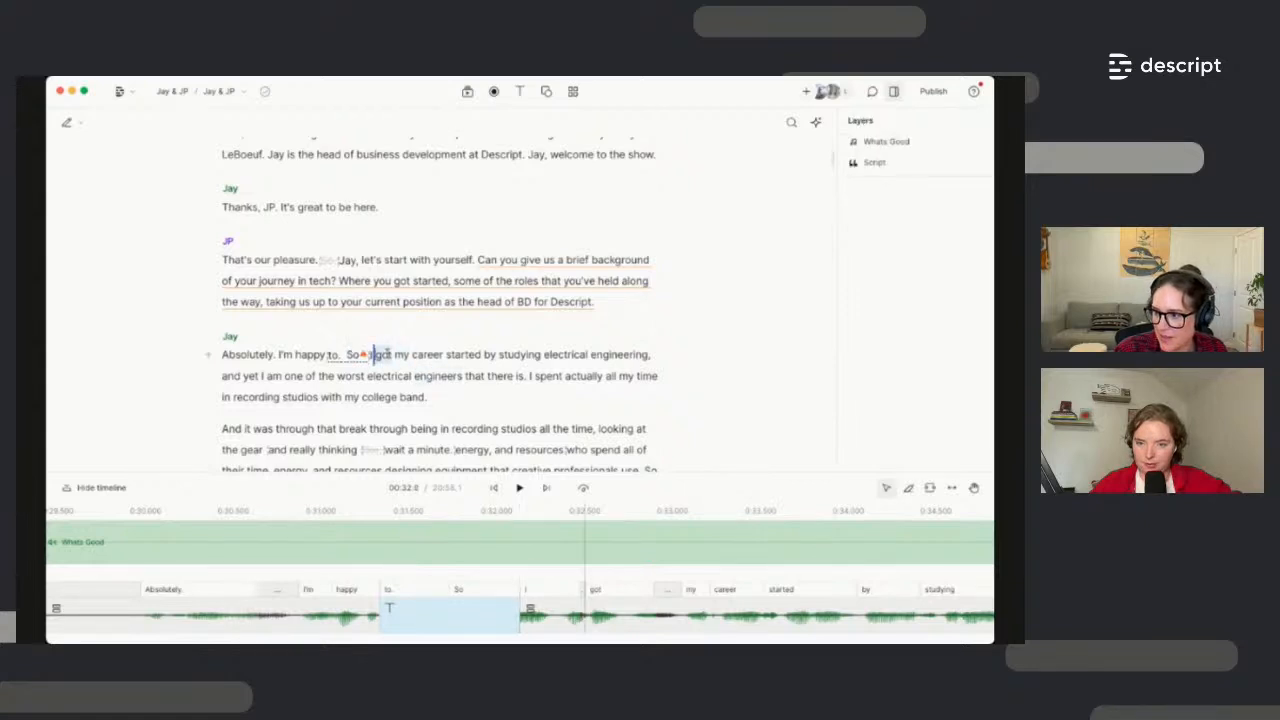
left_click(342, 356, "shift")
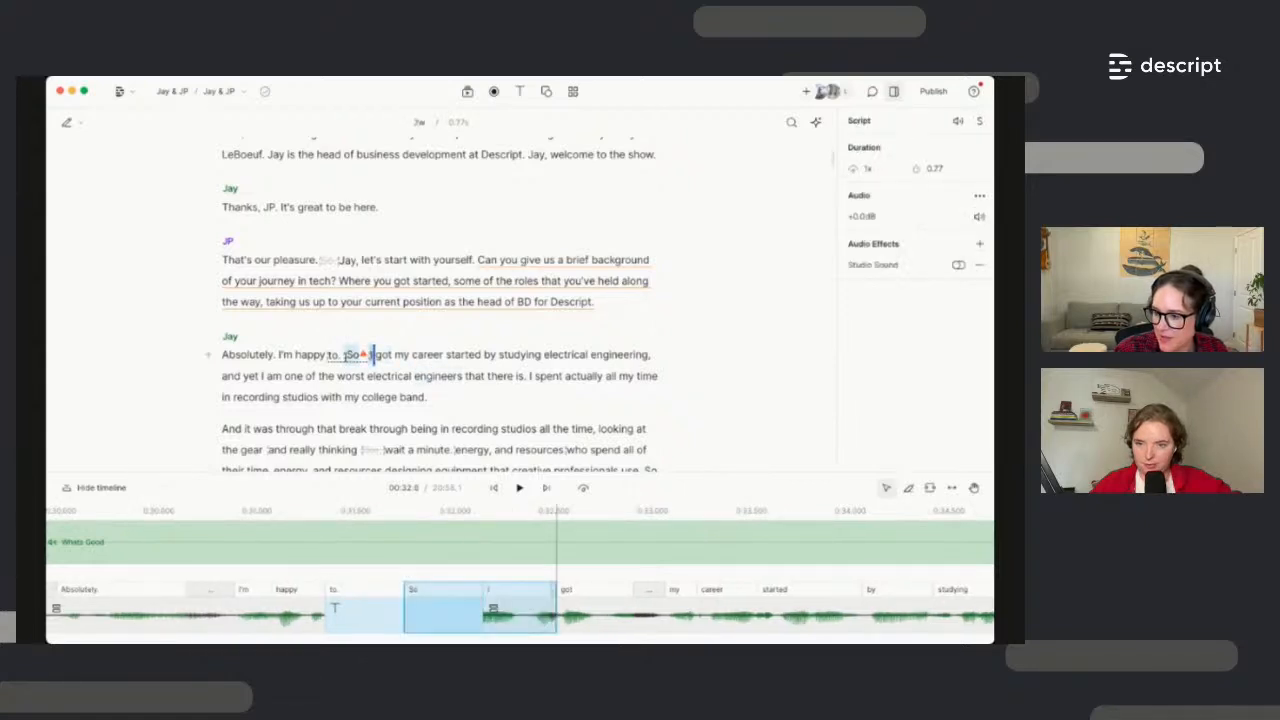
left_click(262, 328)
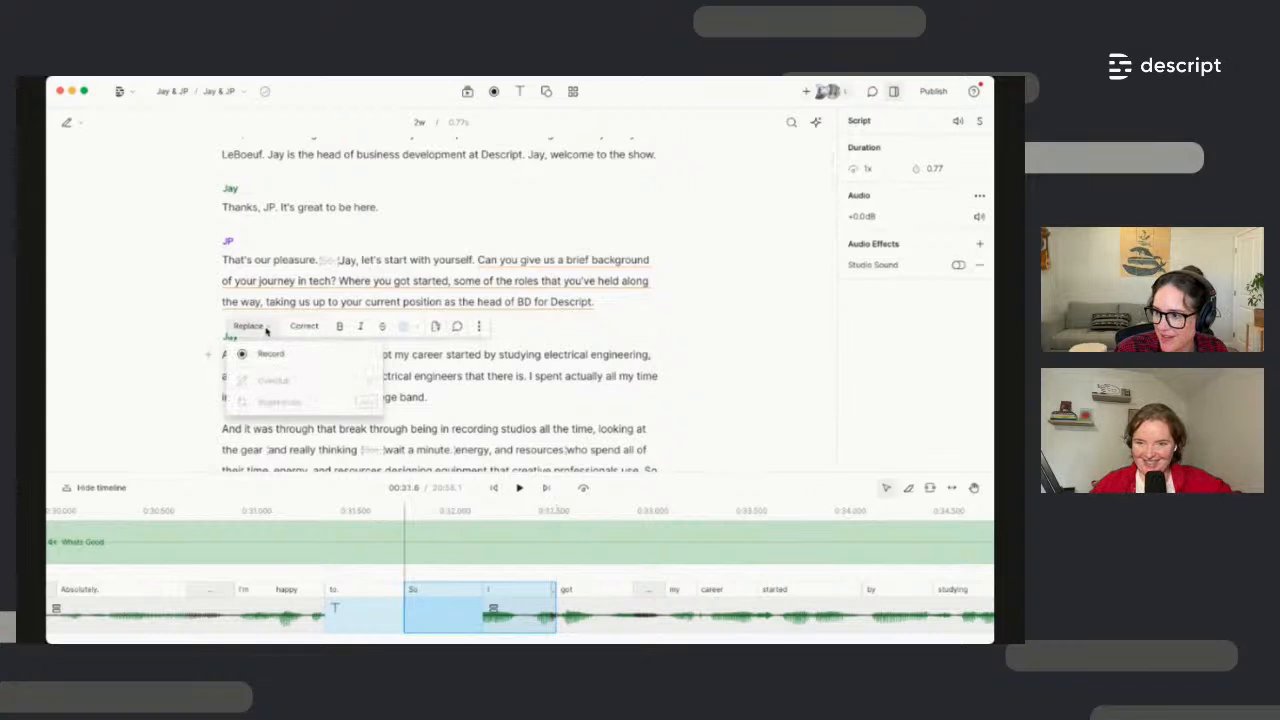
left_click(548, 404)
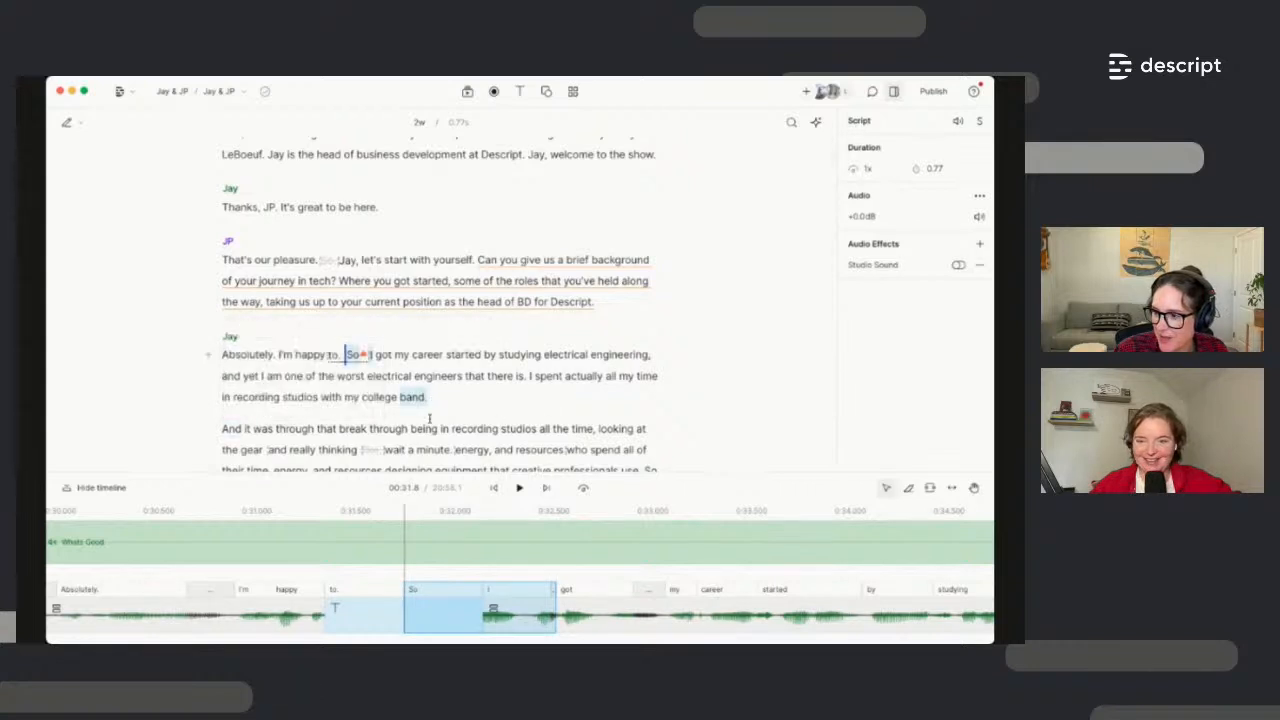
scroll(434, 400, "down", 3)
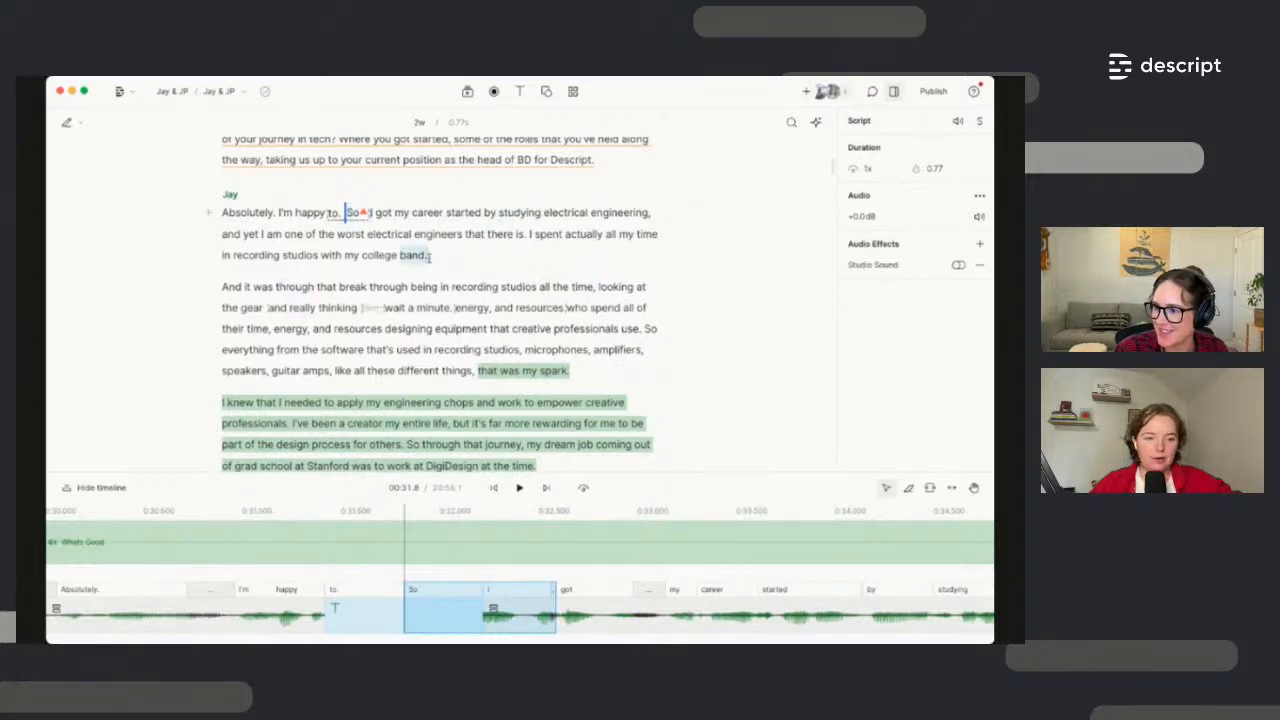
Delete the college band sentence and regenerate the audio joining 'is.' to 'And'
left_click_drag(430, 256, 529, 235)
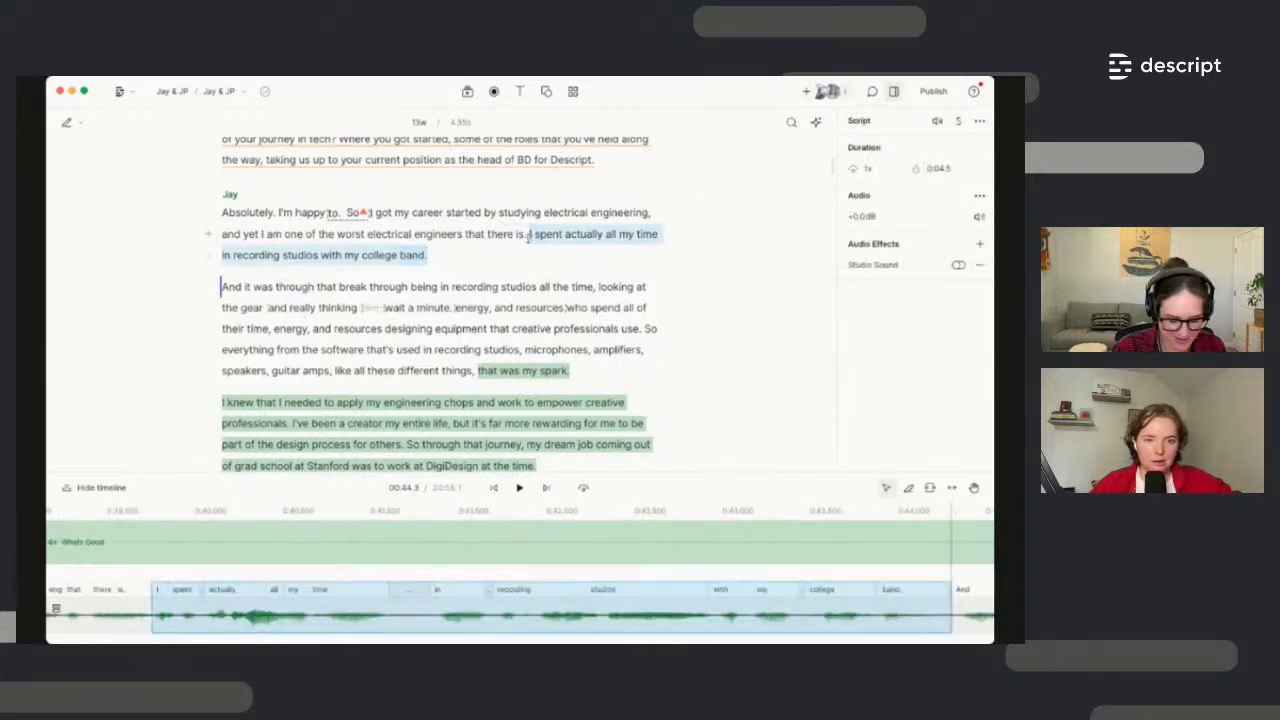
key("BackSpace")
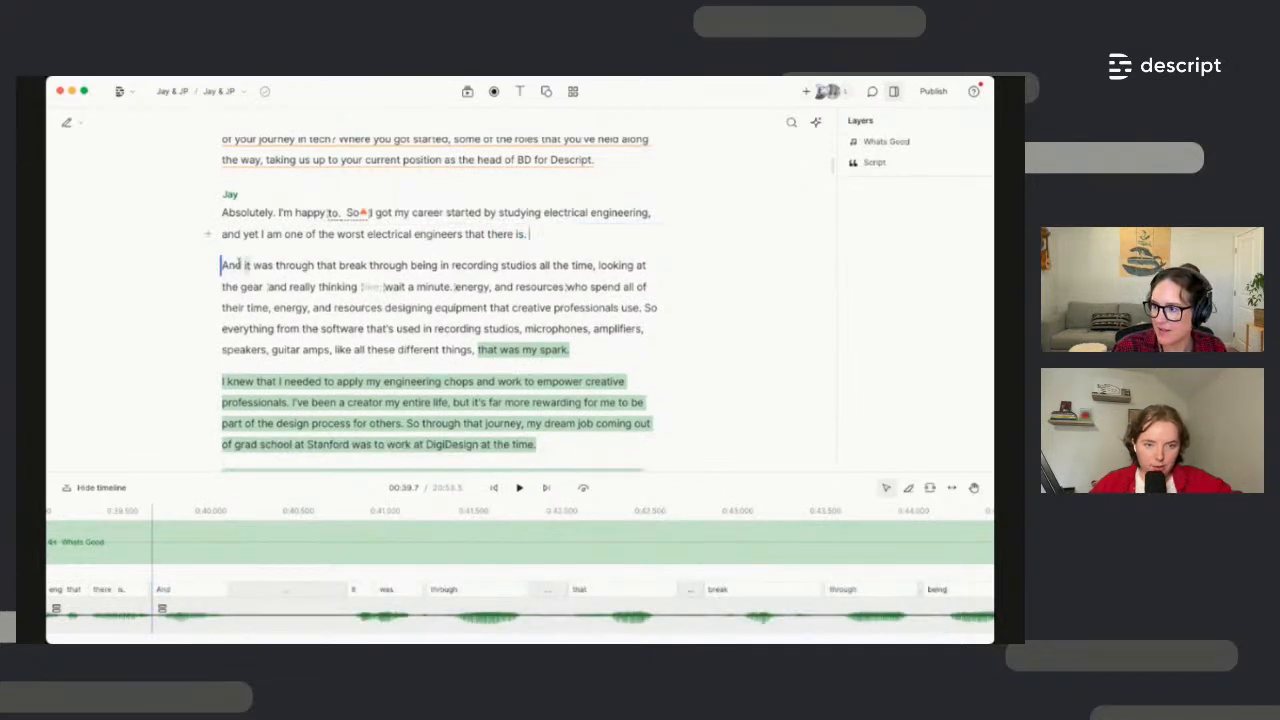
left_click_drag(377, 251, 516, 238)
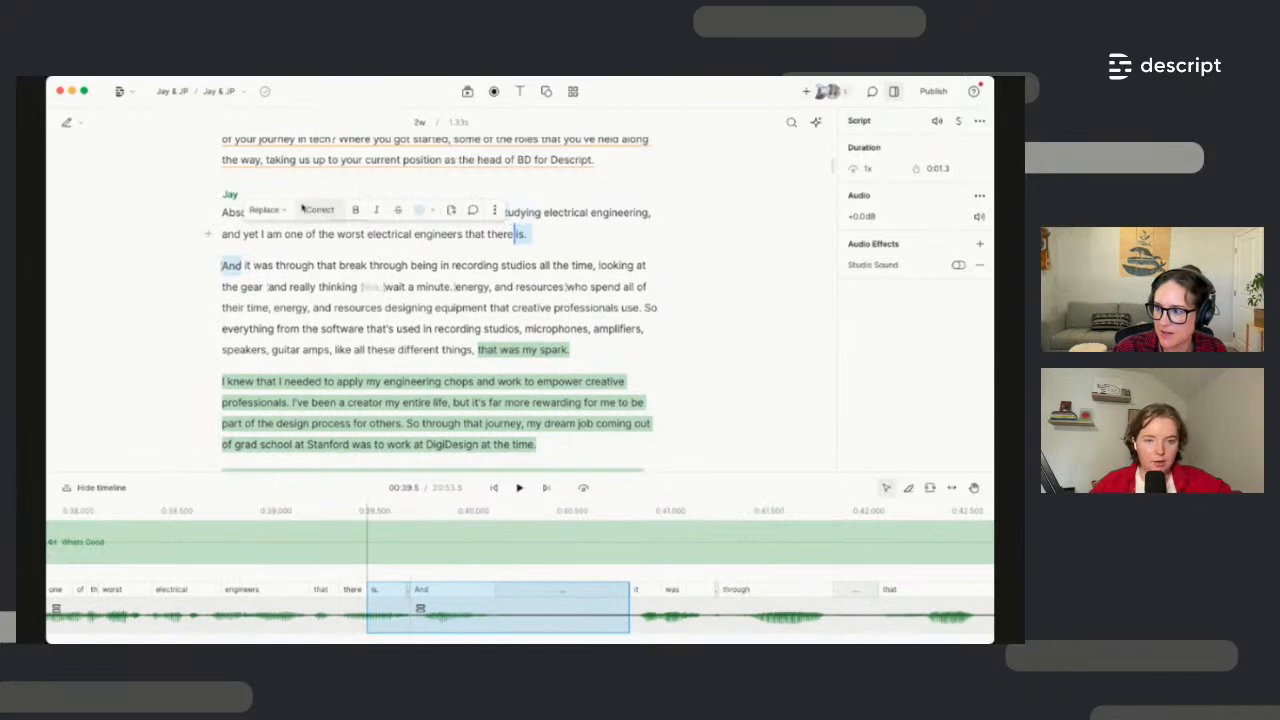
left_click(265, 210)
left_click(277, 285)
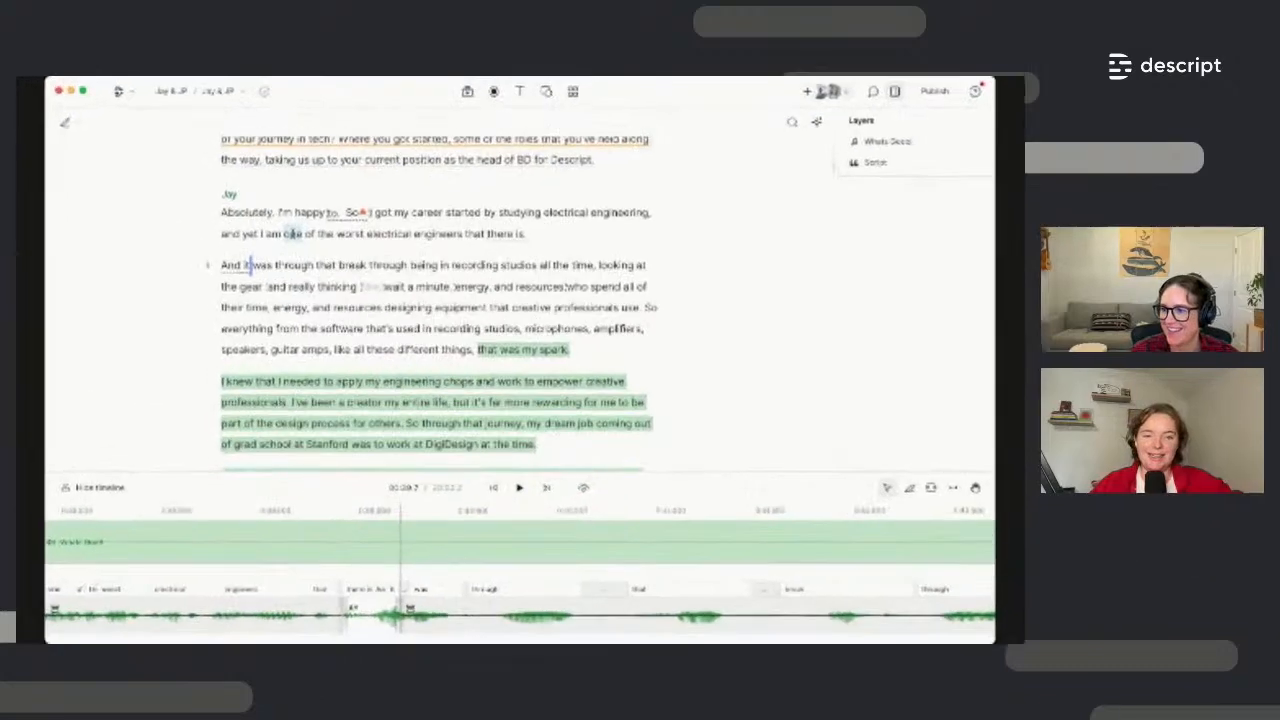
Once regeneration finishes, place the playhead before 'engineers' in Jay's answer
left_click(425, 233)
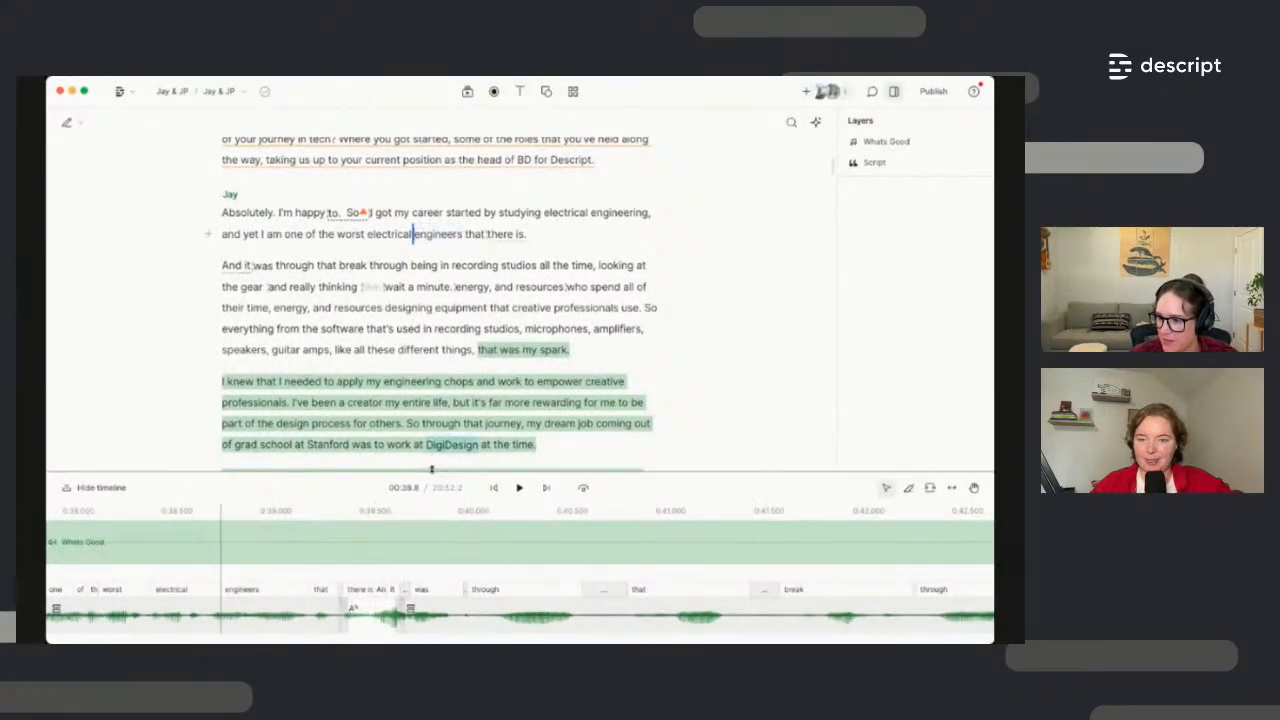
left_click_drag(432, 470, 426, 410)
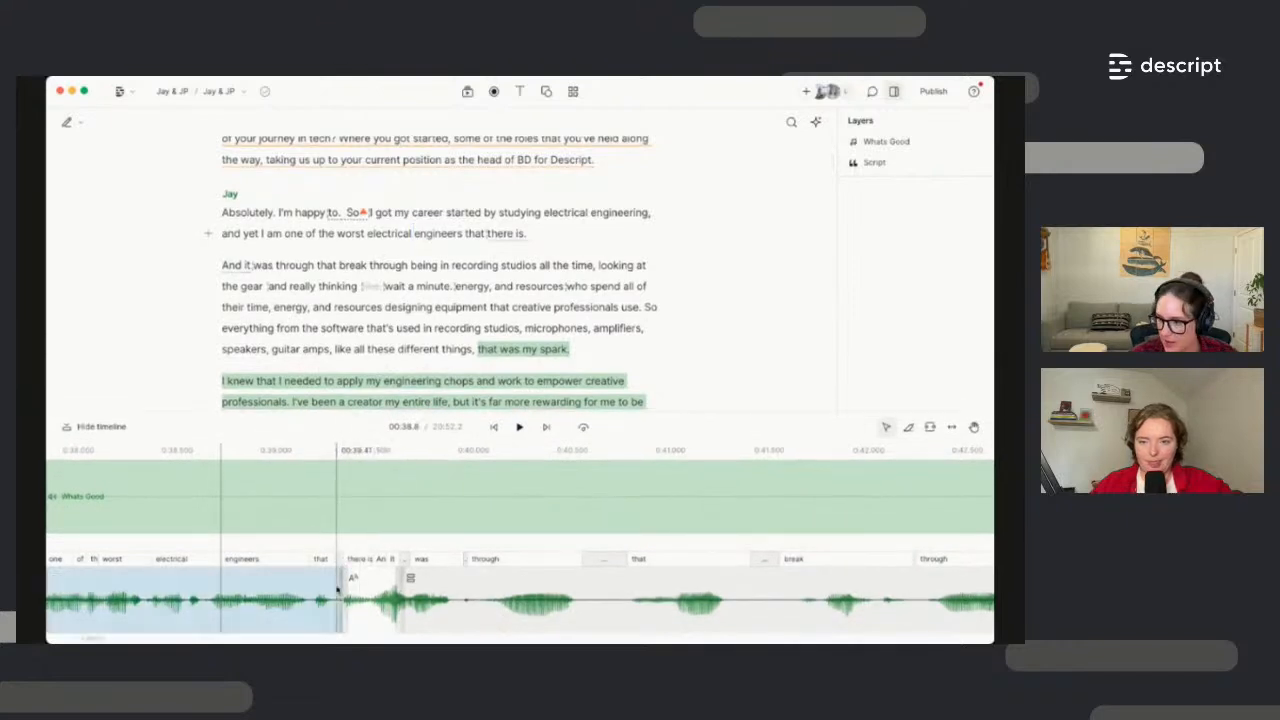
scroll(337, 590, "up", 4)
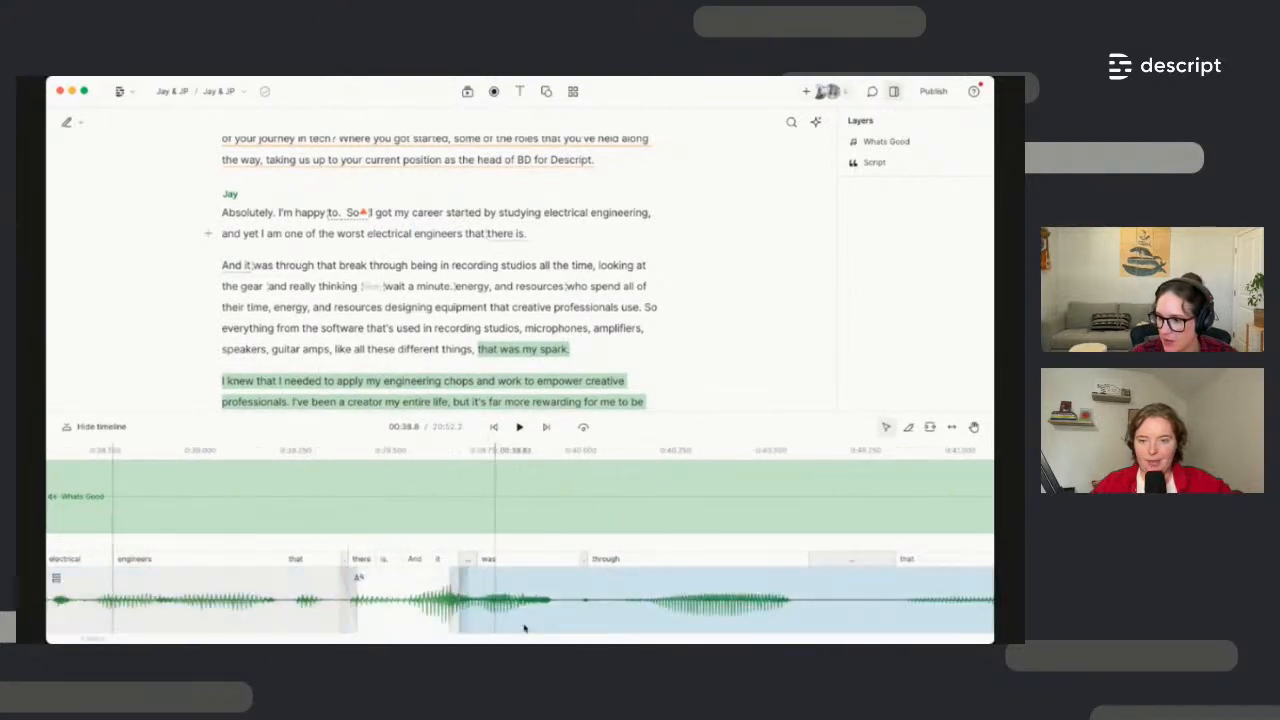
scroll(437, 617, "down", 3)
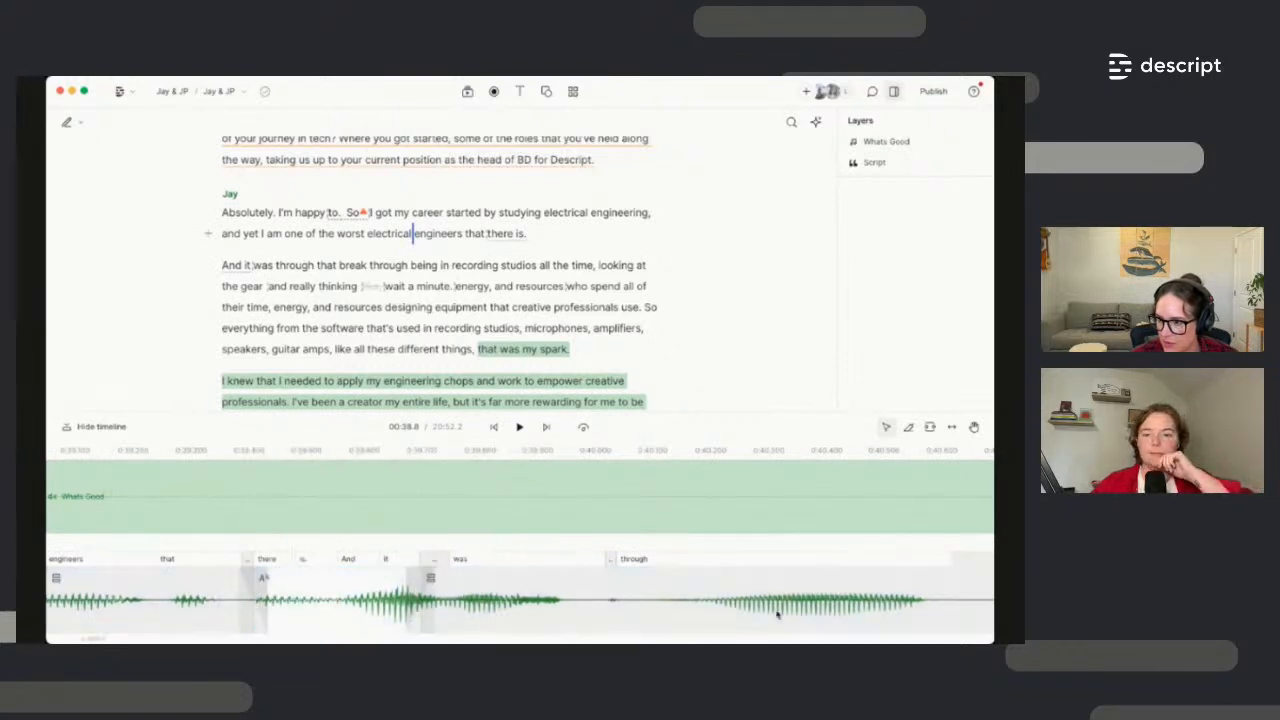
left_click(499, 213)
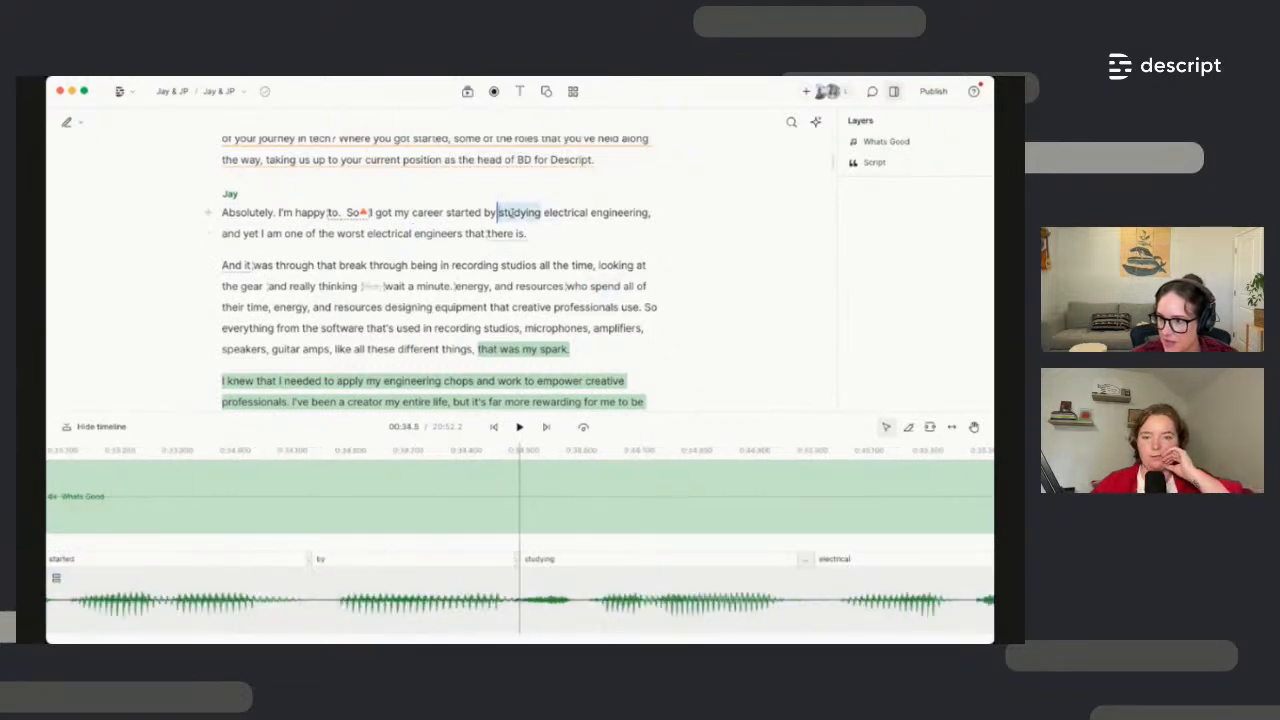
key("space")
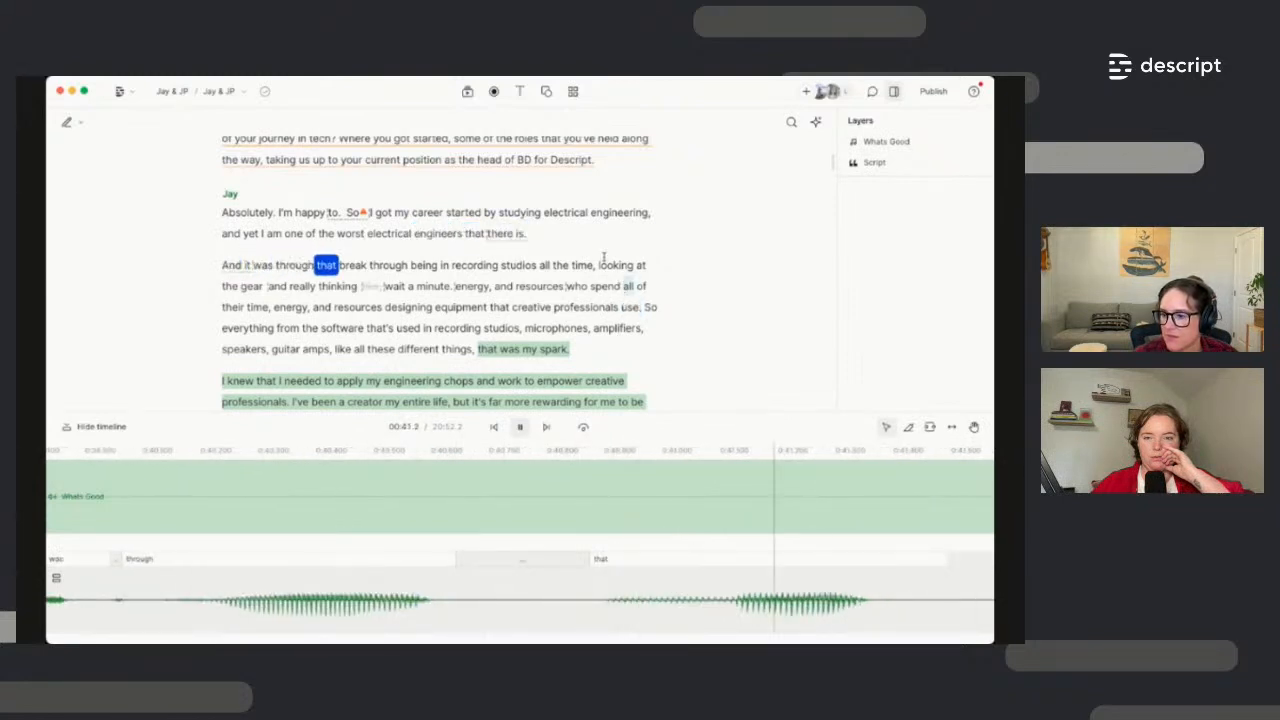
key("space")
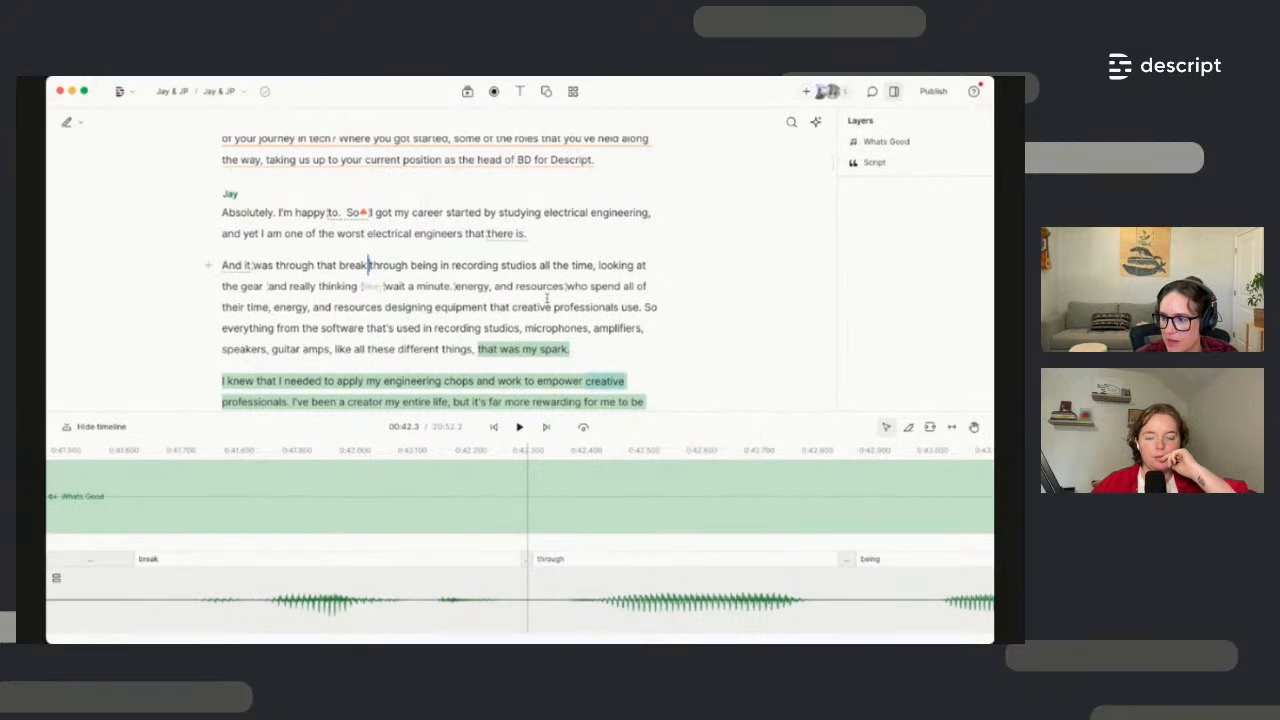
left_click(518, 234)
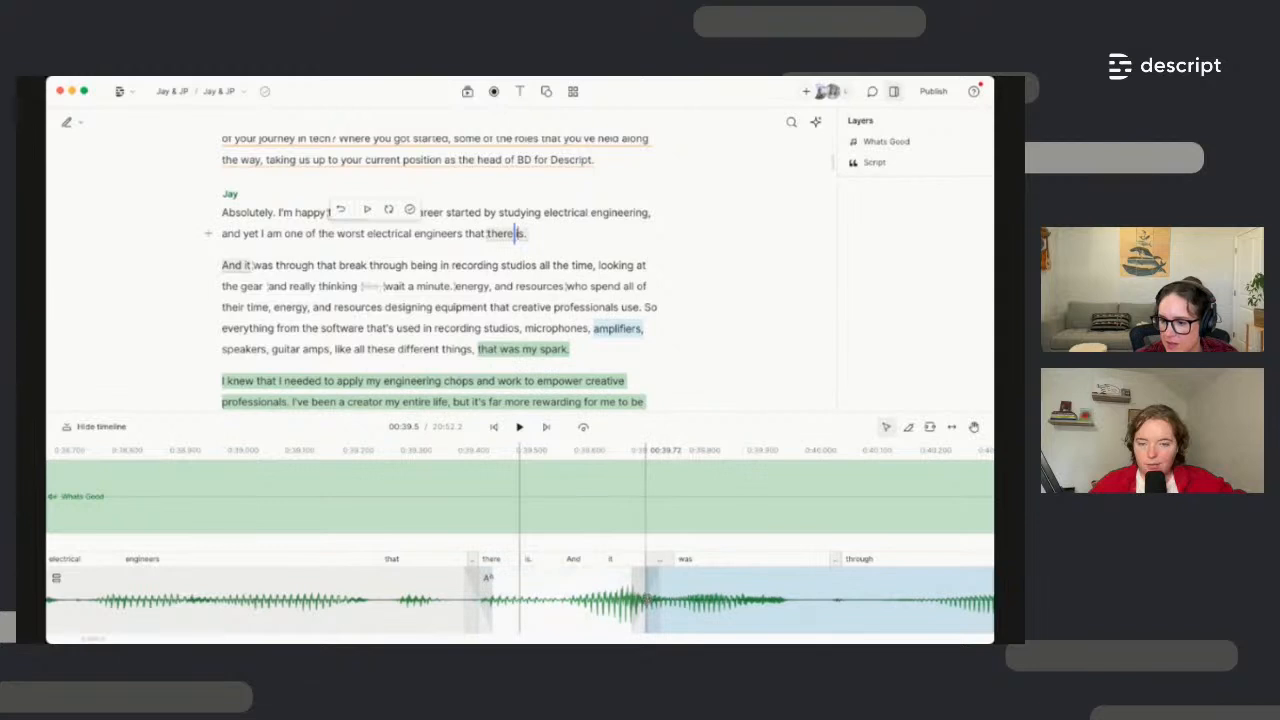
left_click(645, 598)
scroll(600, 598, "right", 2)
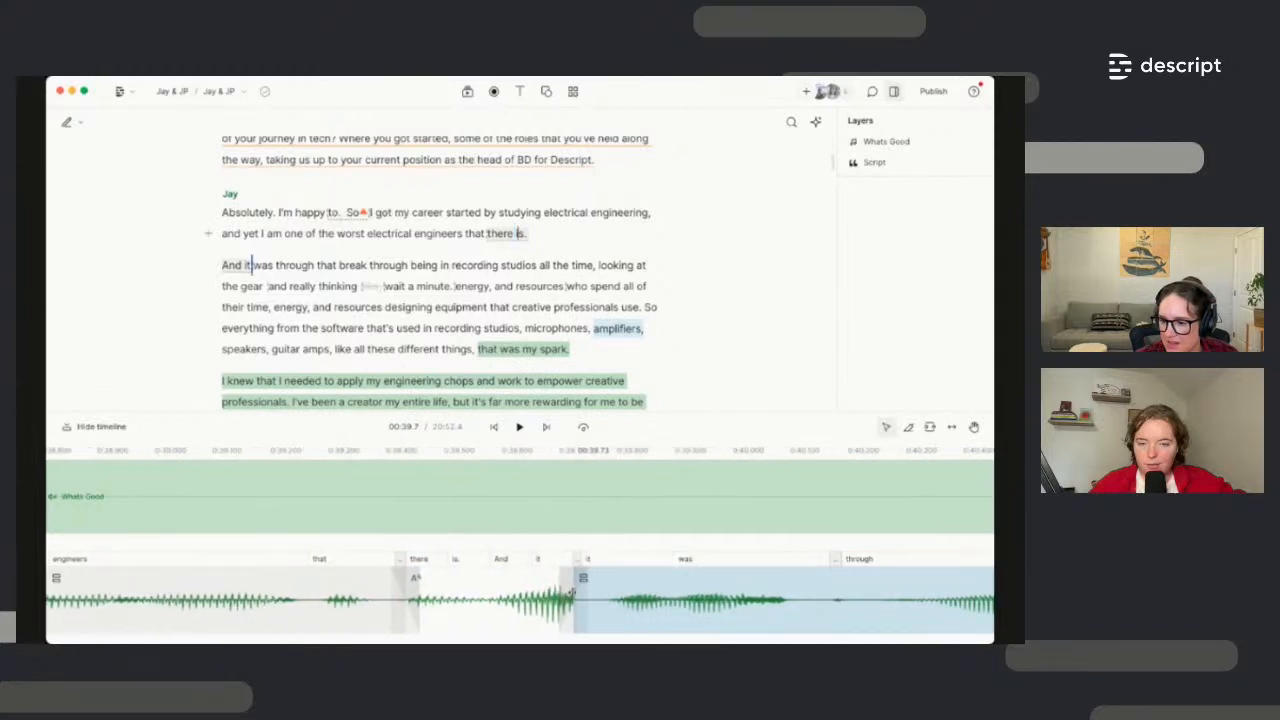
scroll(590, 598, "left", 1)
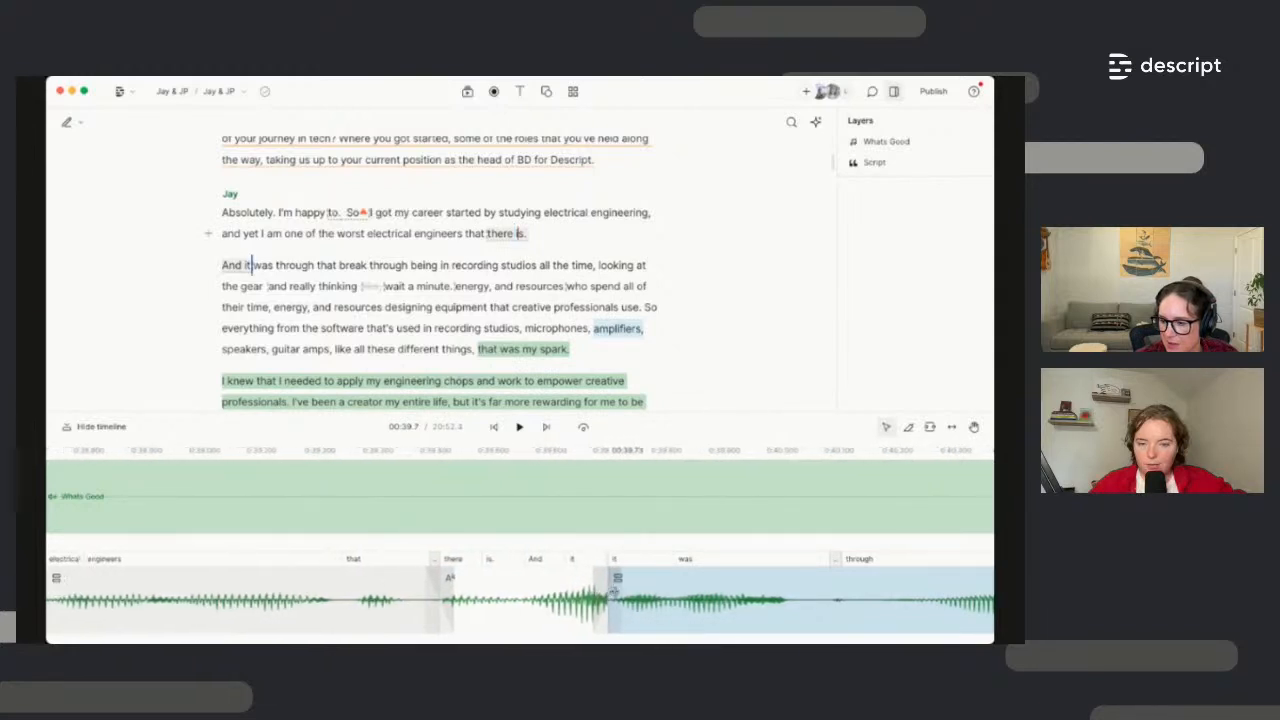
scroll(613, 595, "up", 3)
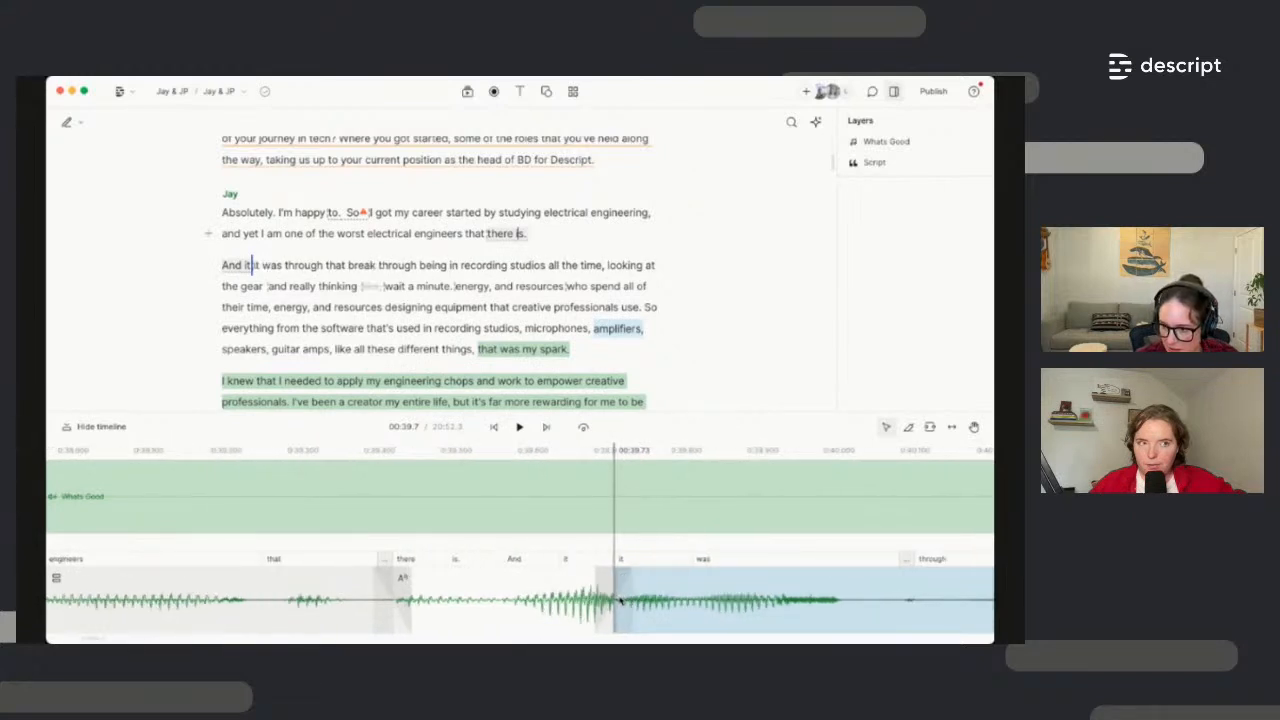
scroll(616, 600, "up", 2)
scroll(616, 600, "left", 2)
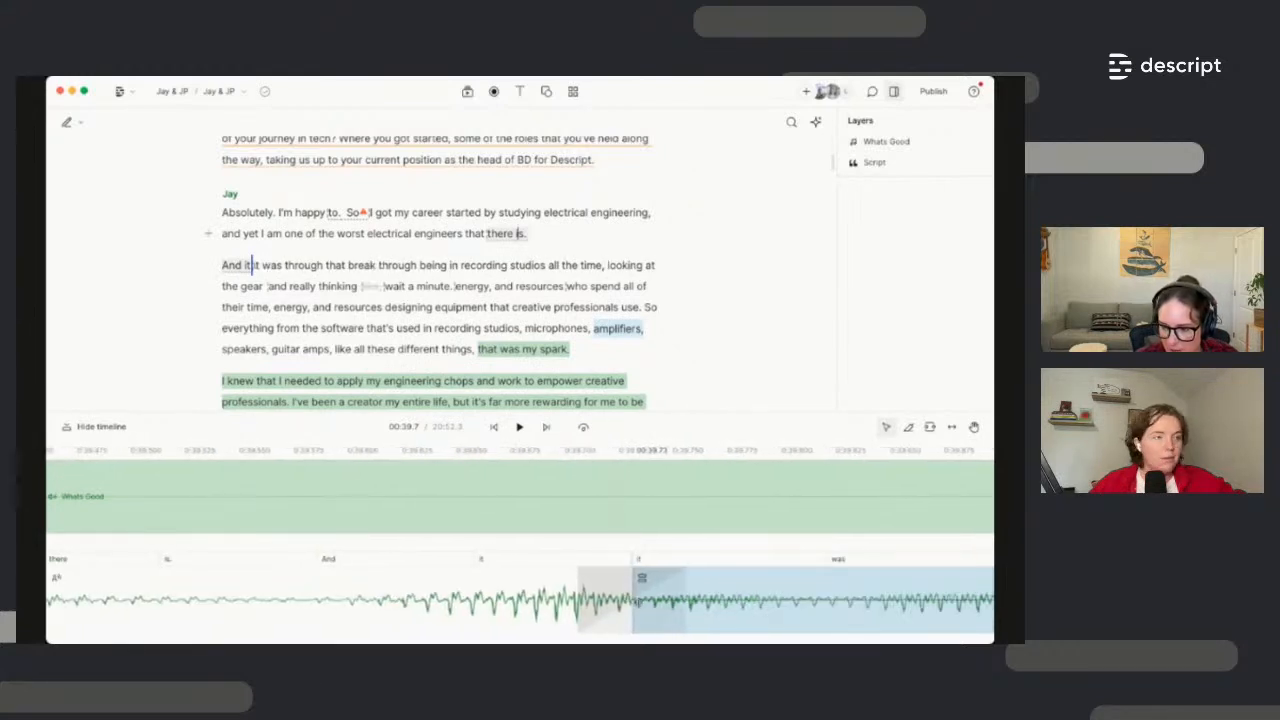
scroll(672, 590, "left", 1)
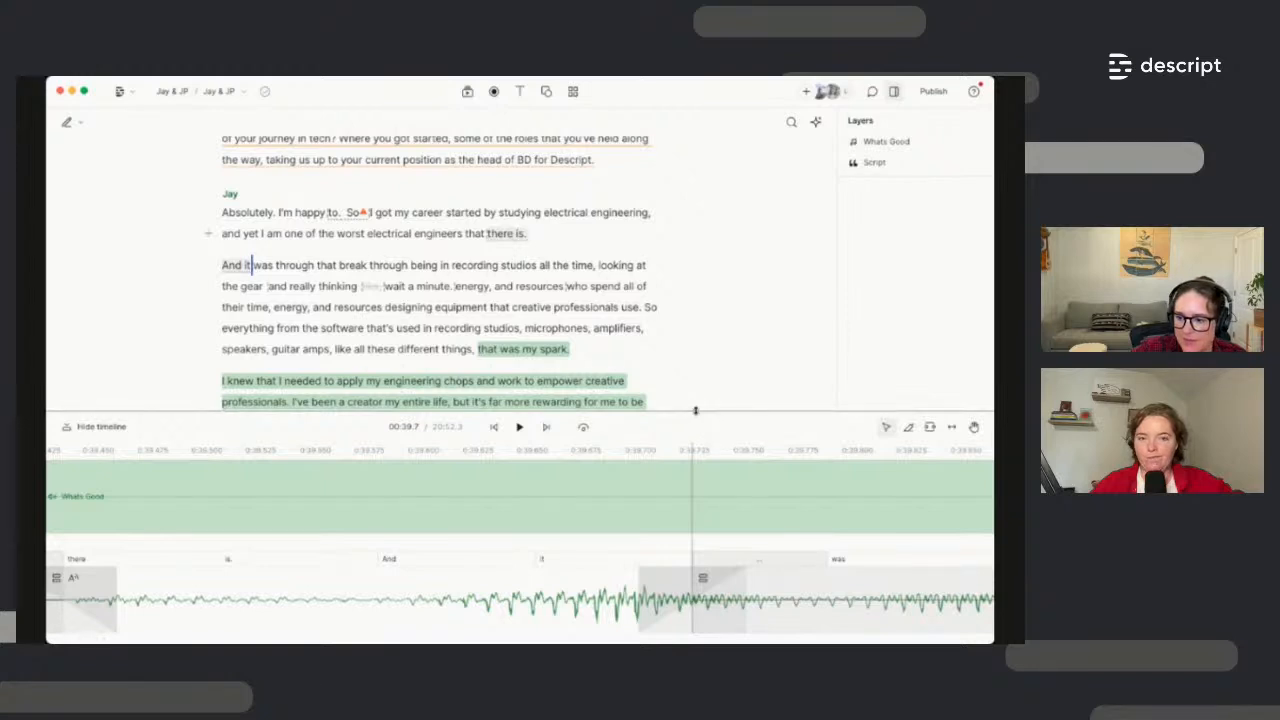
left_click_drag(702, 428, 702, 496)
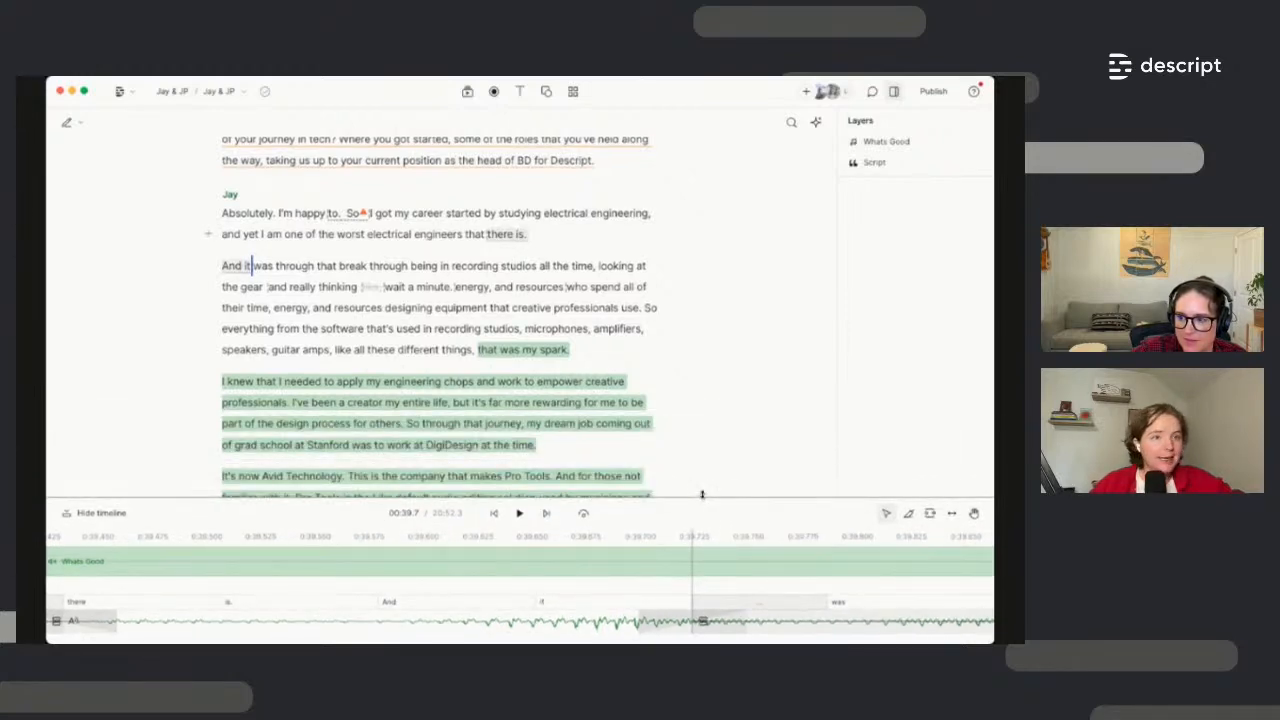